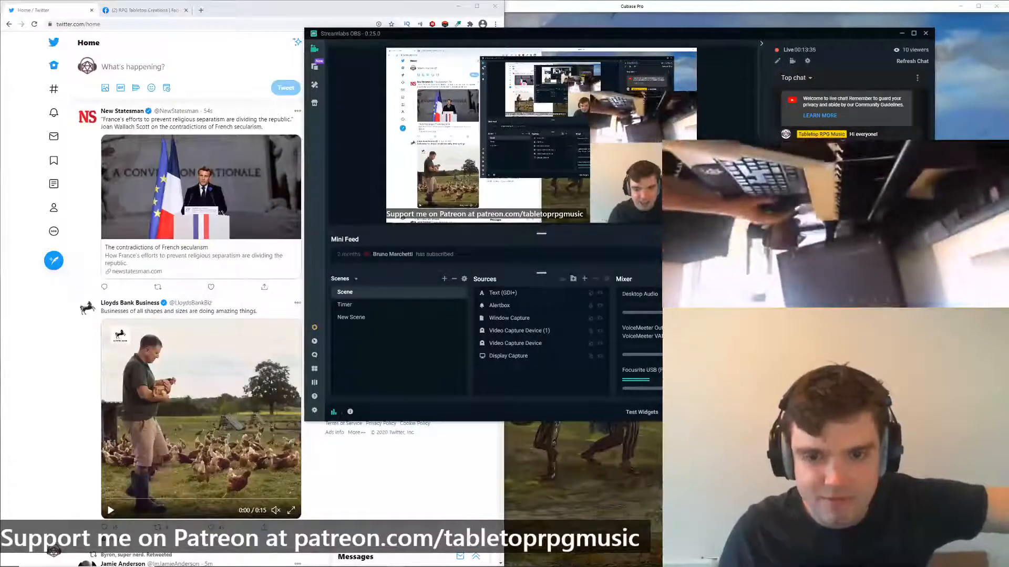
Minimise the browser window and rotate the Video Capture Device (1) source by two quarter turns to set the keyboard view upright
click(642, 120)
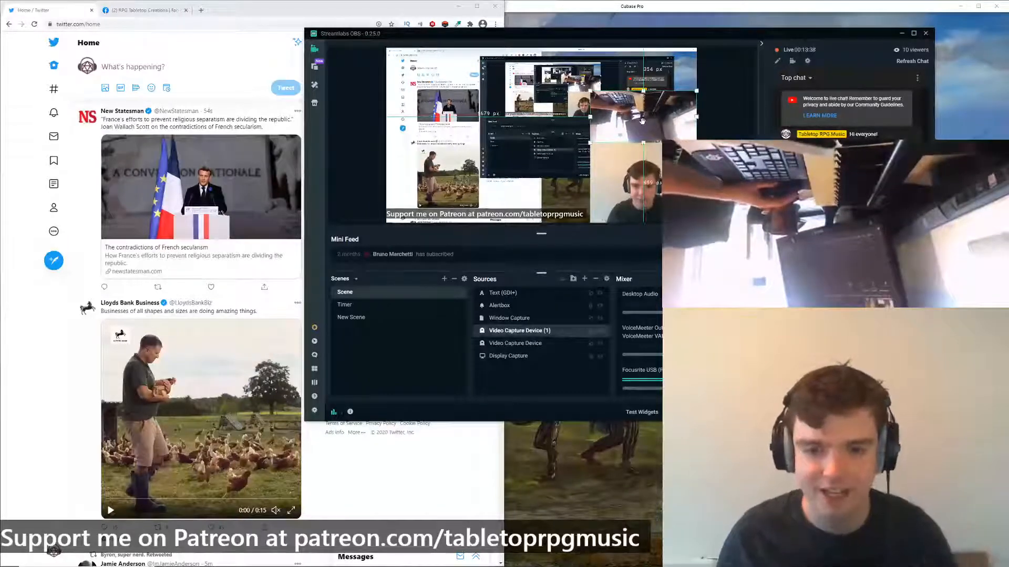
right_click(643, 123)
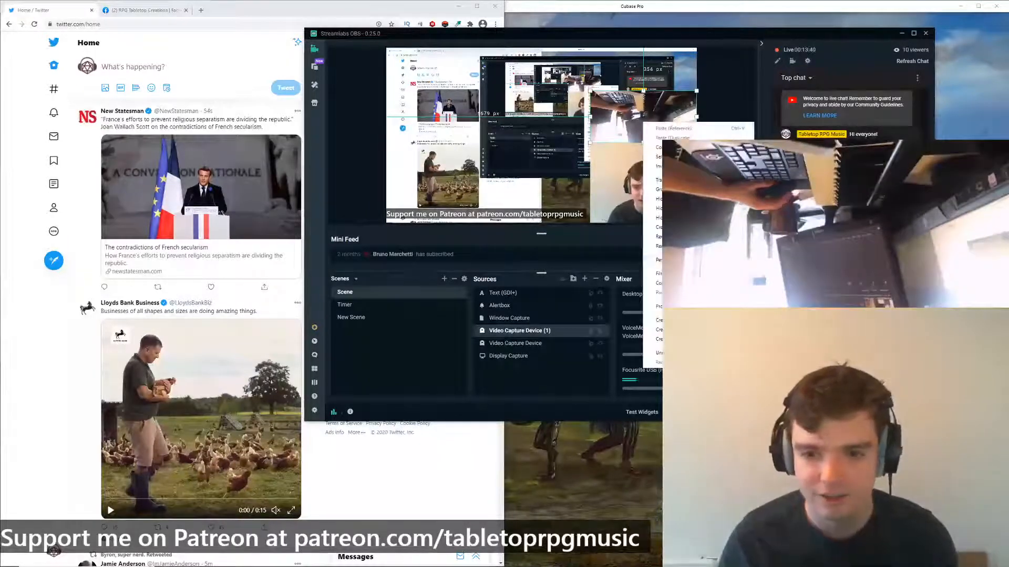
click(273, 7)
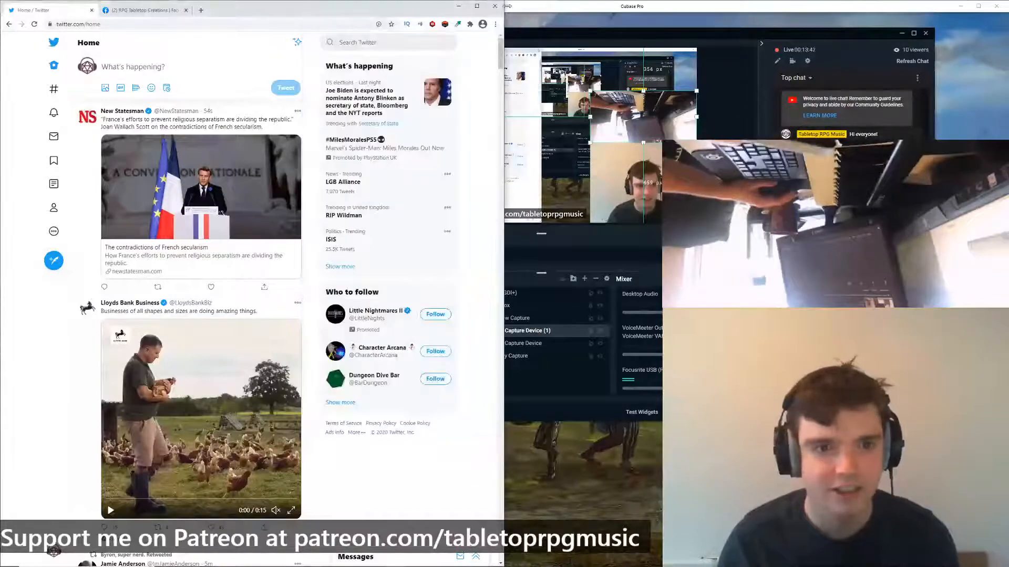
click(458, 7)
right_click(646, 120)
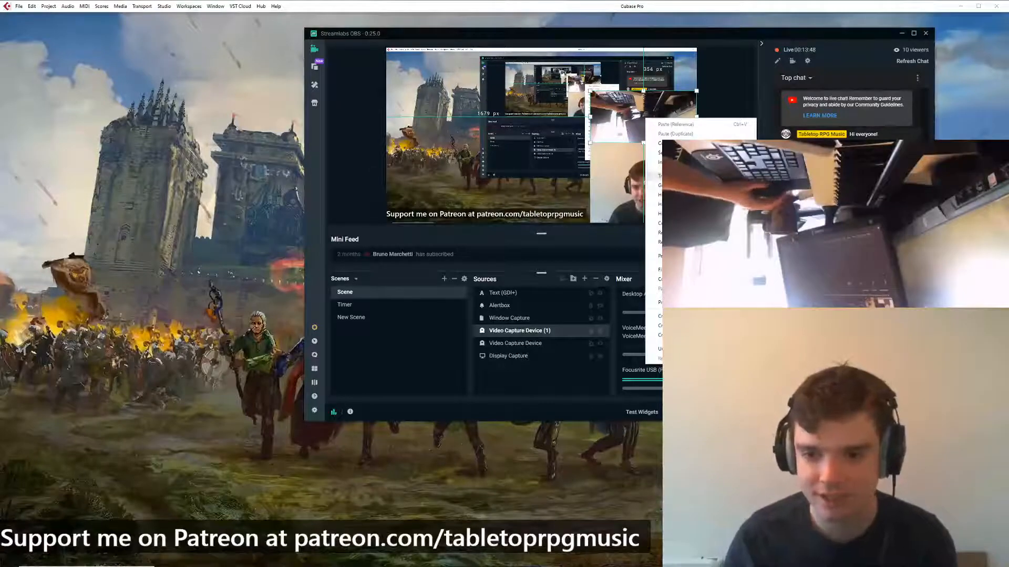
click(793, 274)
right_click(624, 143)
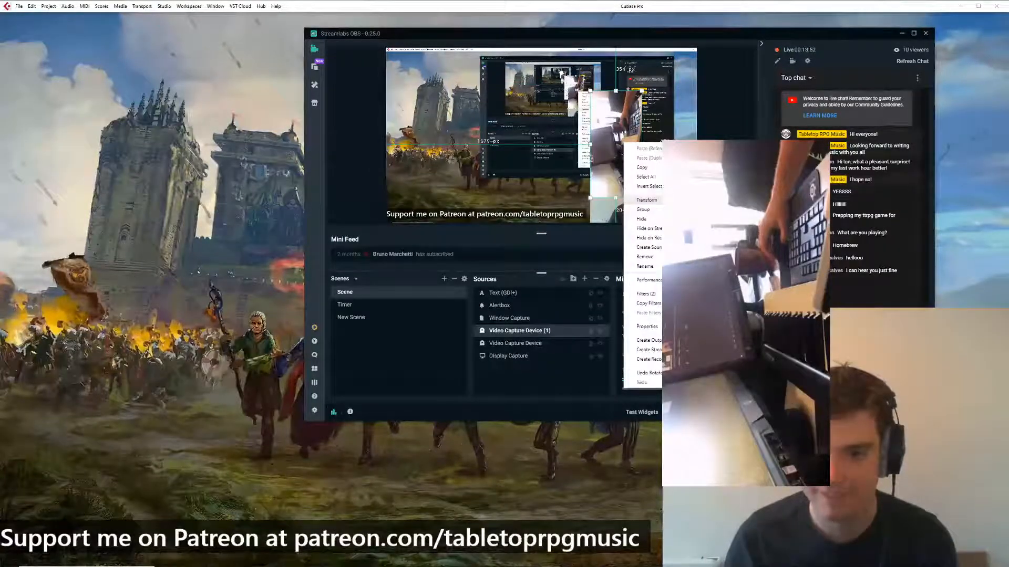
click(778, 293)
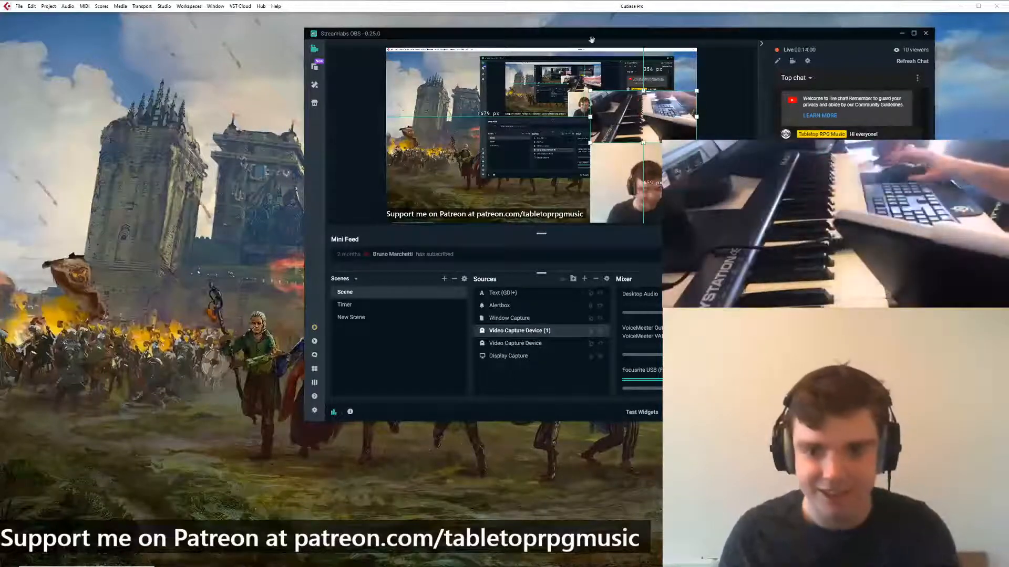
Minimise Streamlabs OBS and switch to the Ravnica project window in Cubase
click(900, 34)
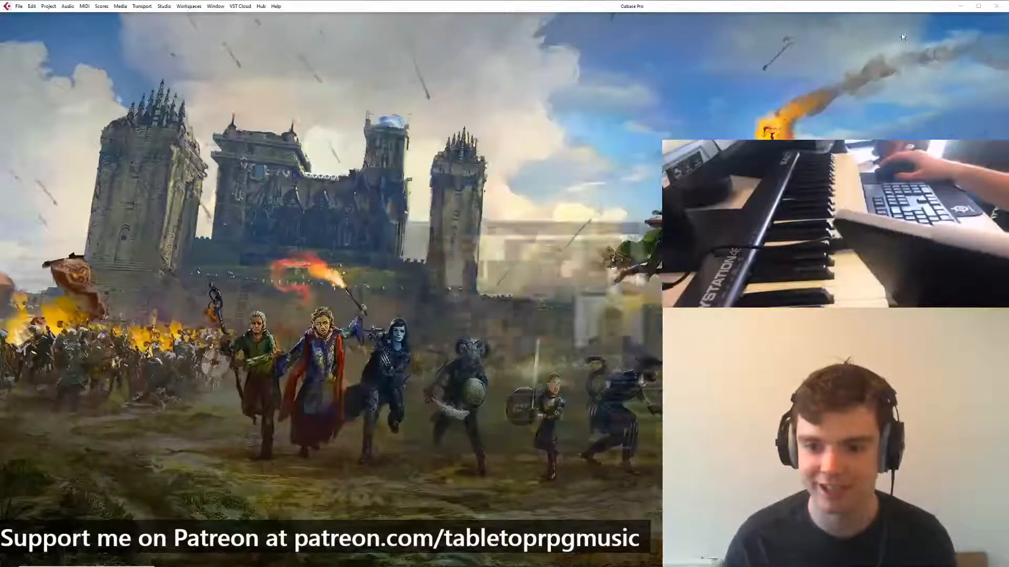
key(alt+Tab)
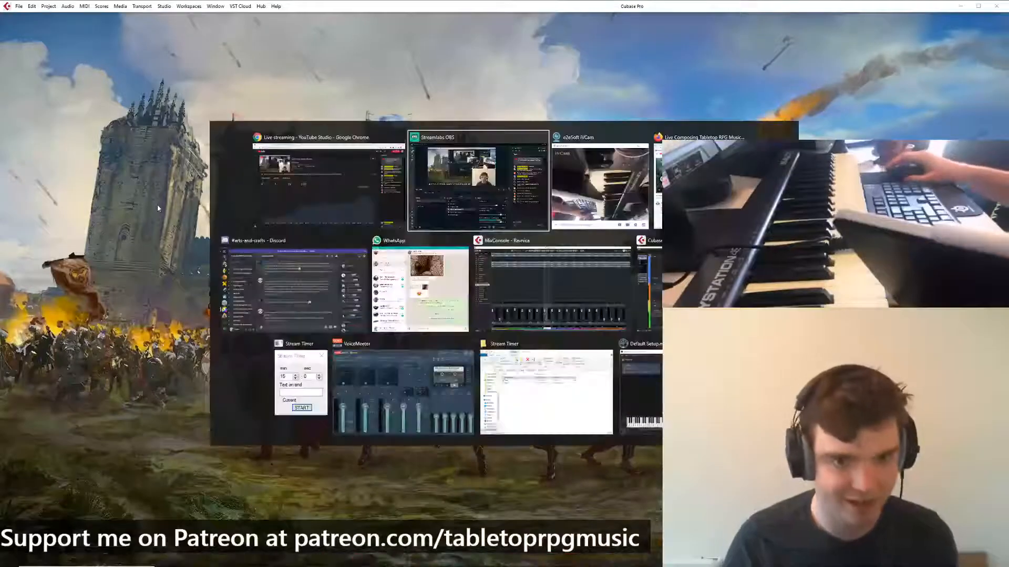
key(alt+Tab)
key(alt+Tab)
key(alt+Tab)
key(alt+Tab)
key(alt+Tab)
key(alt+Tab)
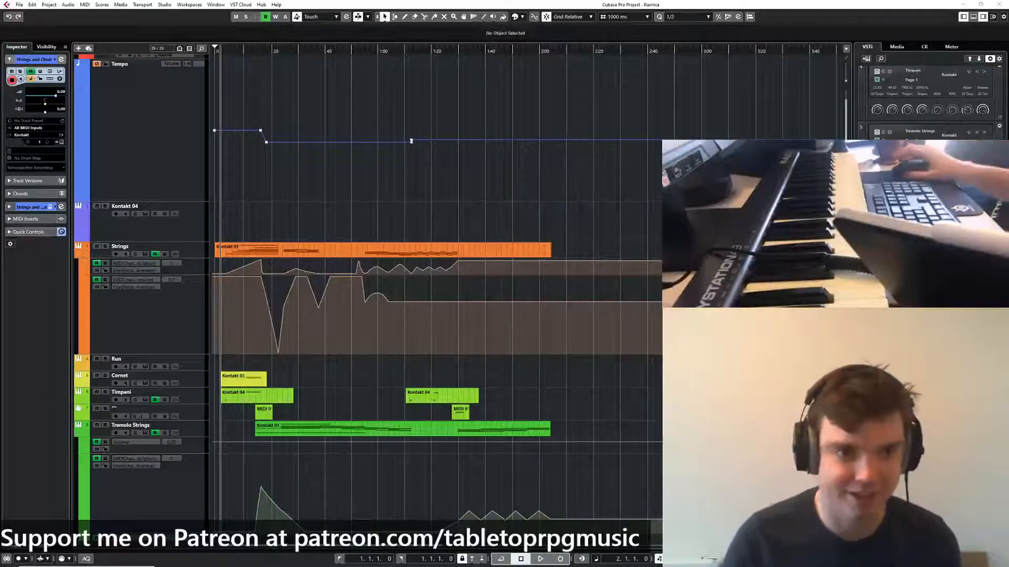
Play the Ravnica project from its very beginning
key(h)
key(h)
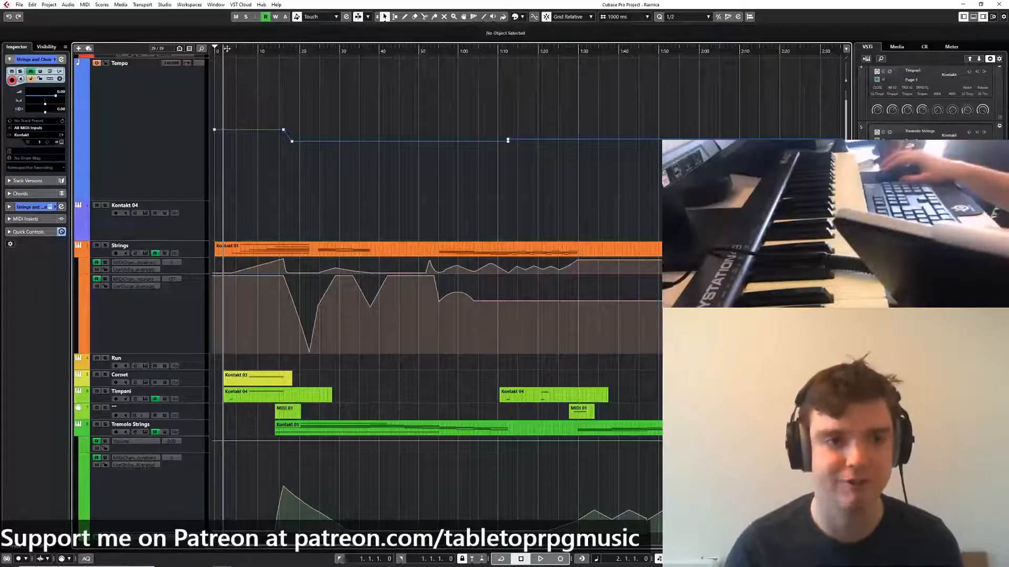
key(Home)
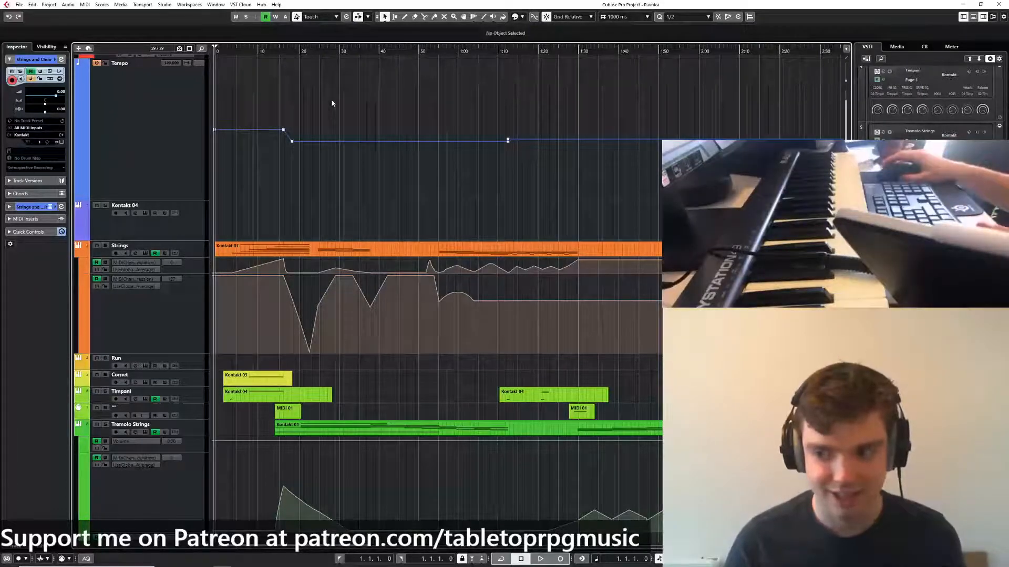
key(space)
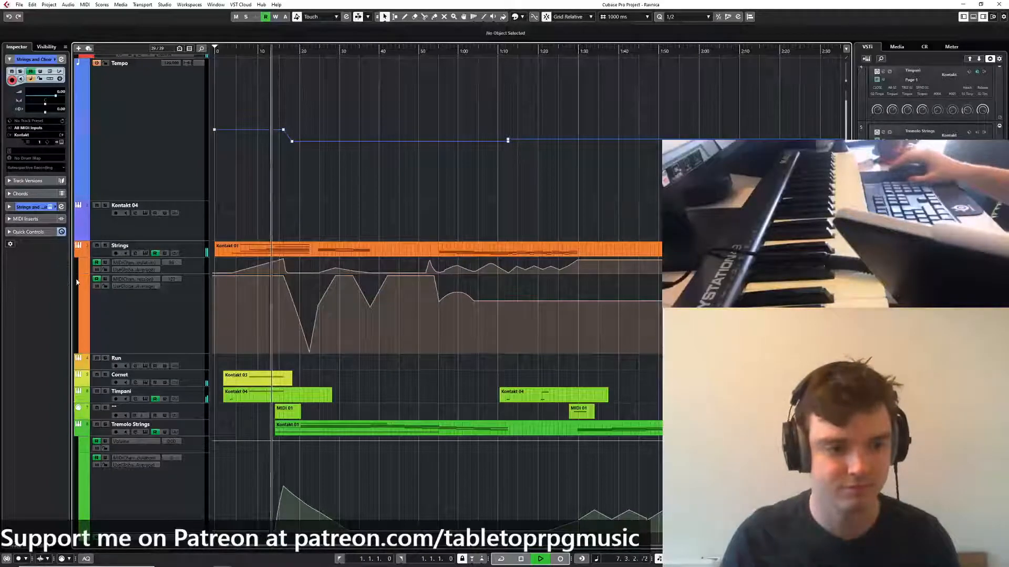
Hide the automation lanes of the Strings, Tremolo Strings, Horns and Woodwind Chords tracks
scroll(78, 263, down, 3)
scroll(86, 215, up, 3)
scroll(85, 216, down, 1)
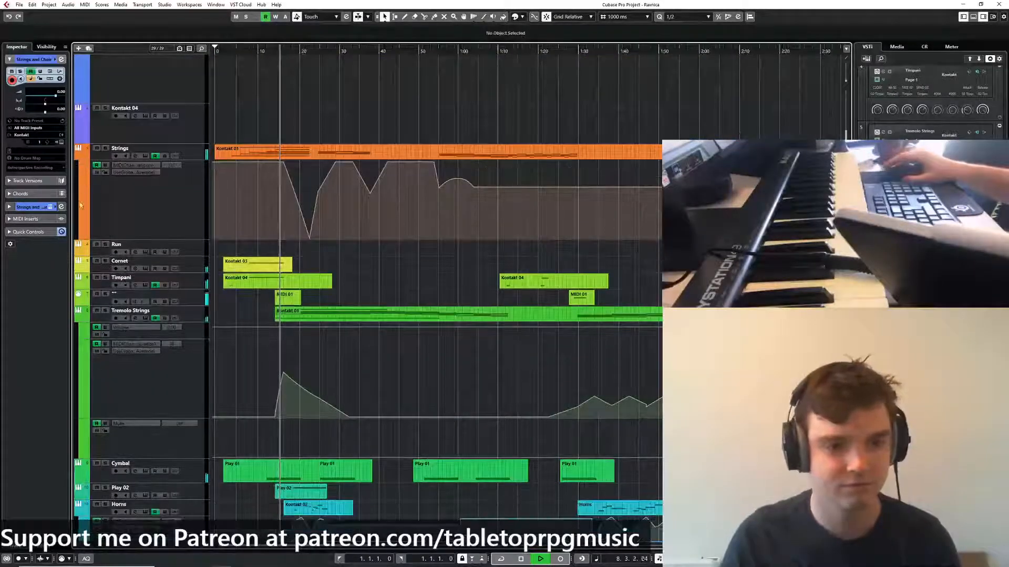
click(84, 158)
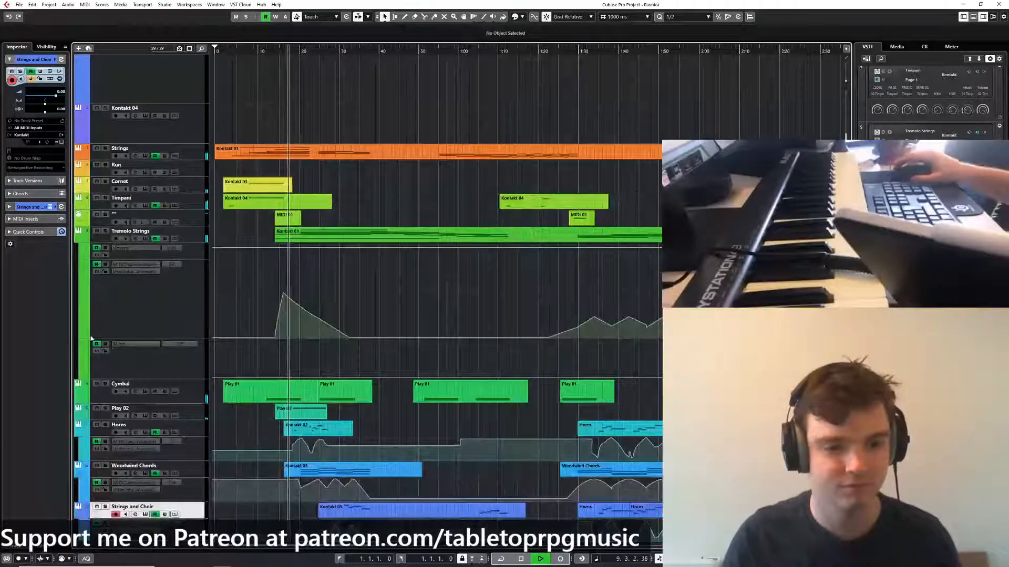
click(85, 245)
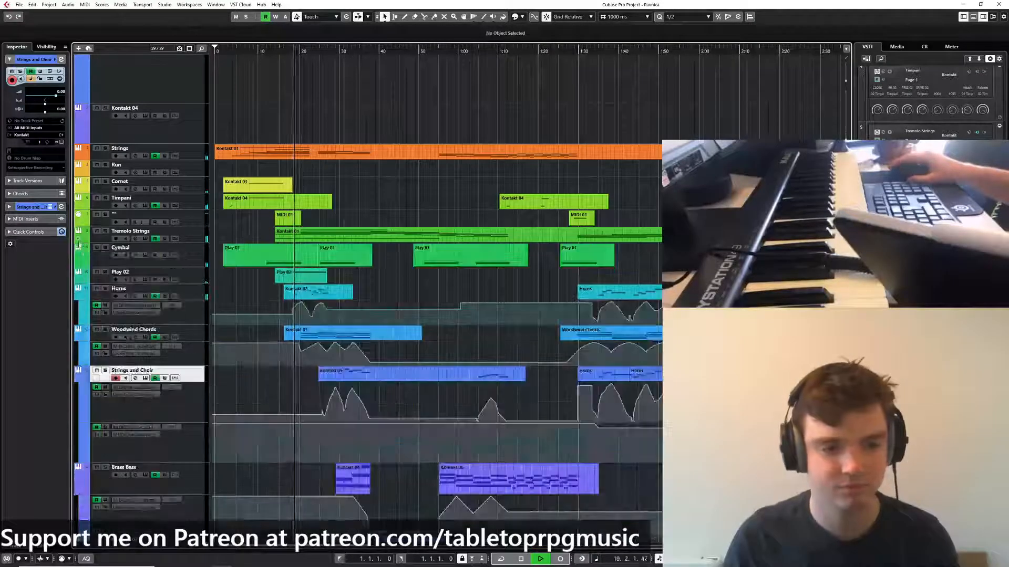
click(78, 297)
click(78, 313)
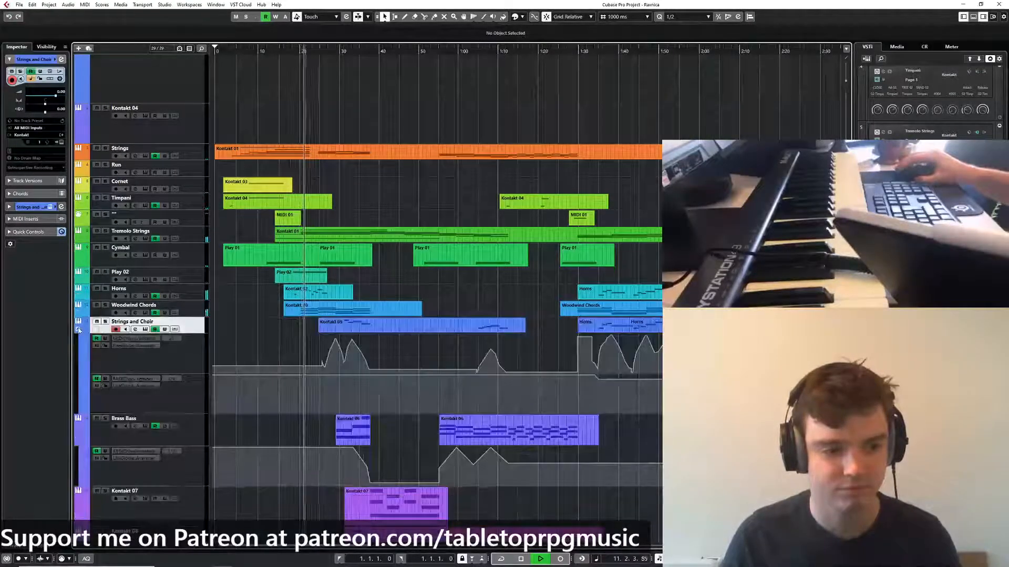
Hide the automation lanes of the Strings and Choir, Brass Bass, Kontakt 08 and Kontakt 09 tracks
click(78, 330)
click(77, 354)
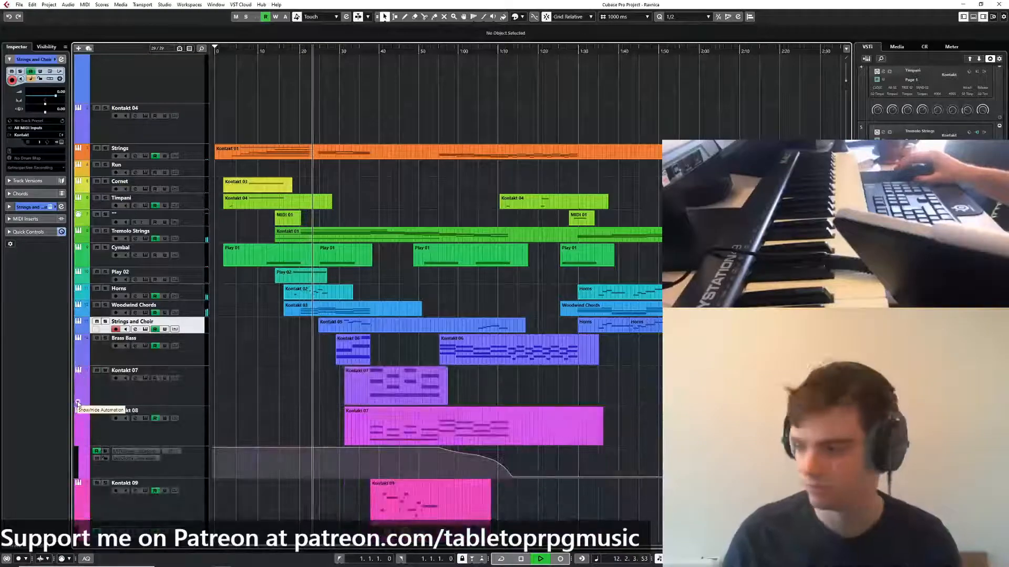
scroll(77, 394, down, 3)
click(78, 394)
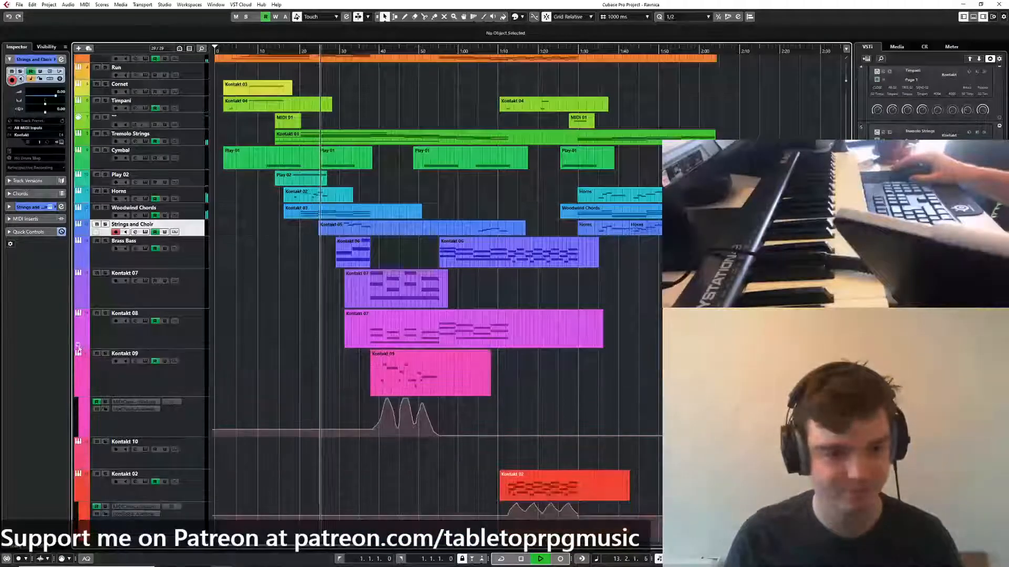
click(78, 394)
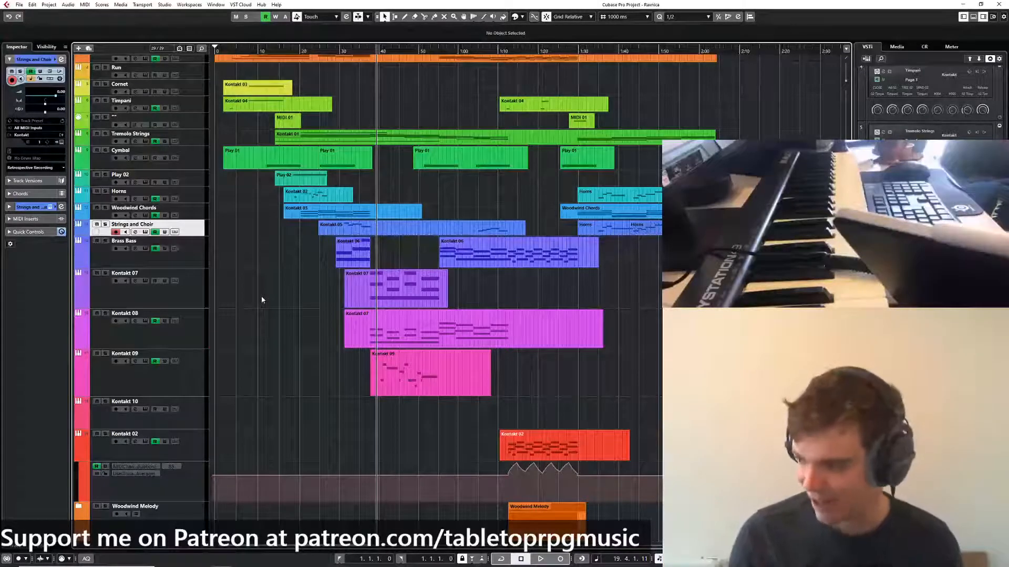
Play the Strings and Choir track soloed from about 0:35 and show its notes in the in-place editor
scroll(355, 185, up, 2)
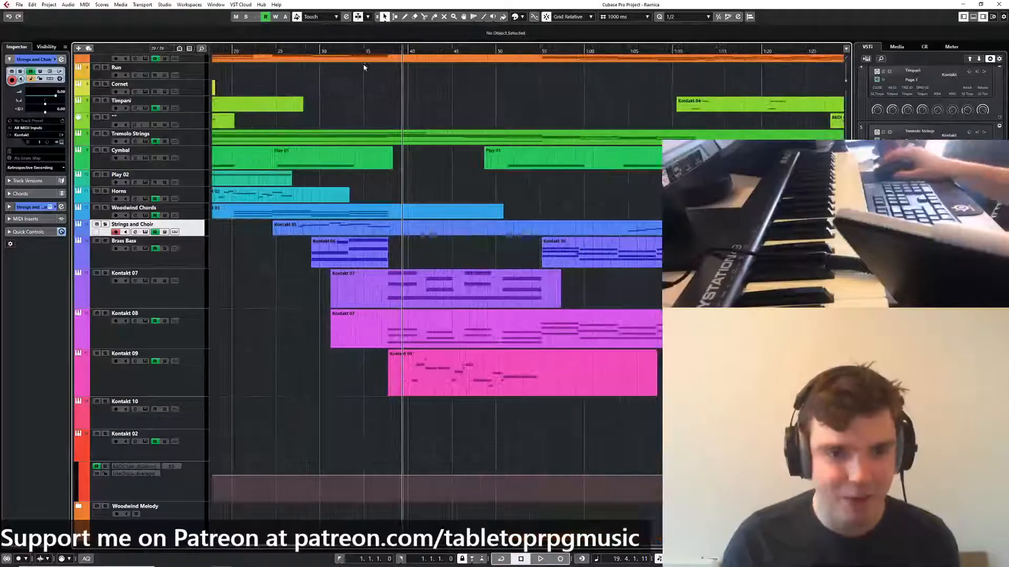
click(365, 51)
click(105, 224)
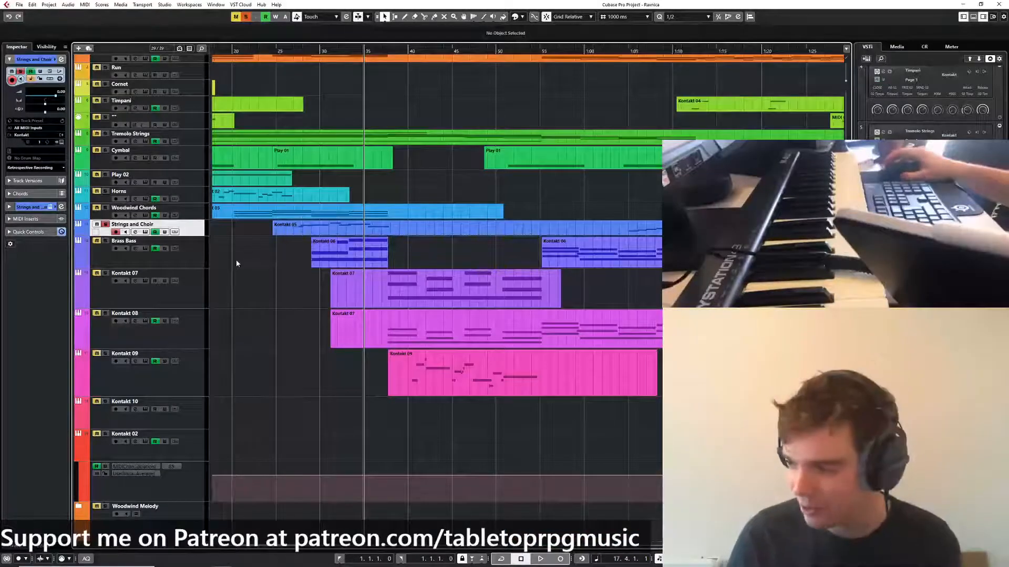
key(space)
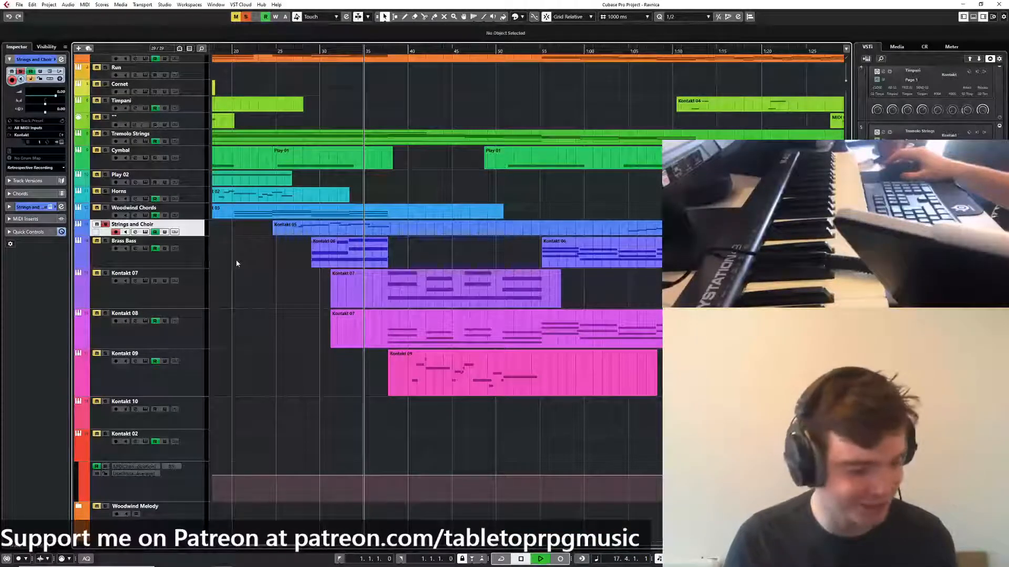
click(175, 231)
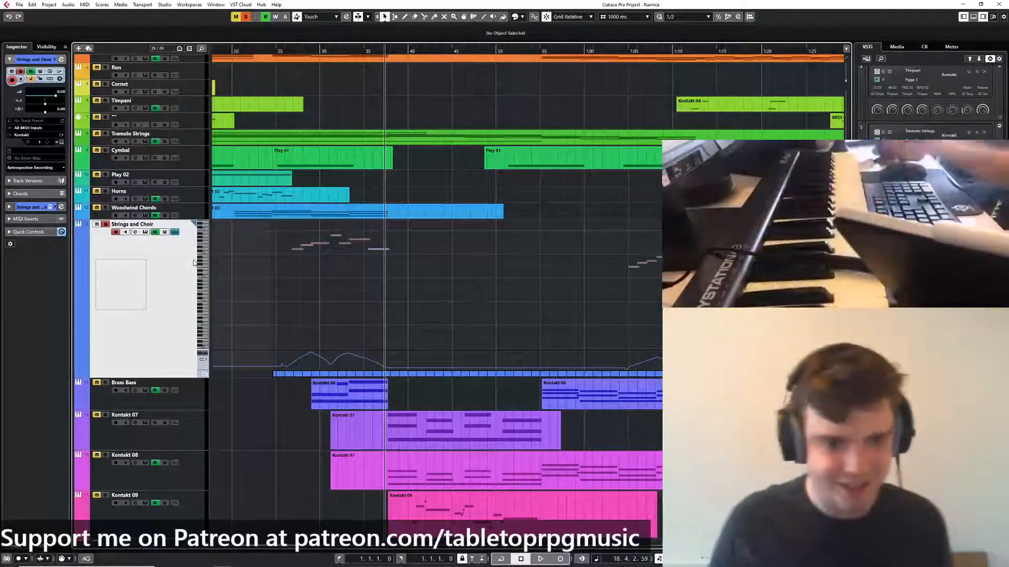
Turn off all solos and play the full arrangement from about 0:25
click(273, 51)
click(246, 16)
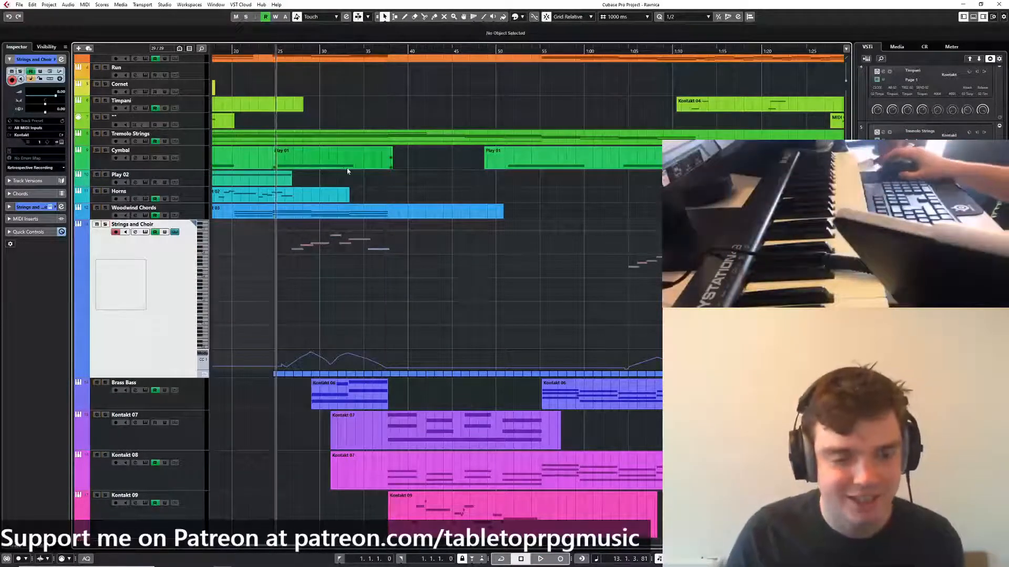
key(space)
scroll(387, 188, down, 1)
drag(386, 187, 411, 180)
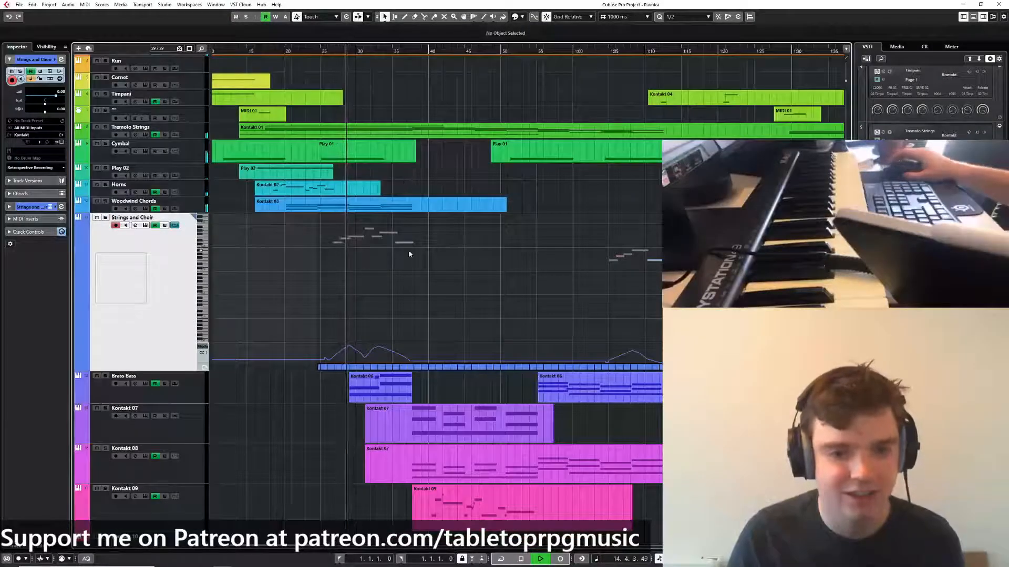
click(203, 349)
click(165, 325)
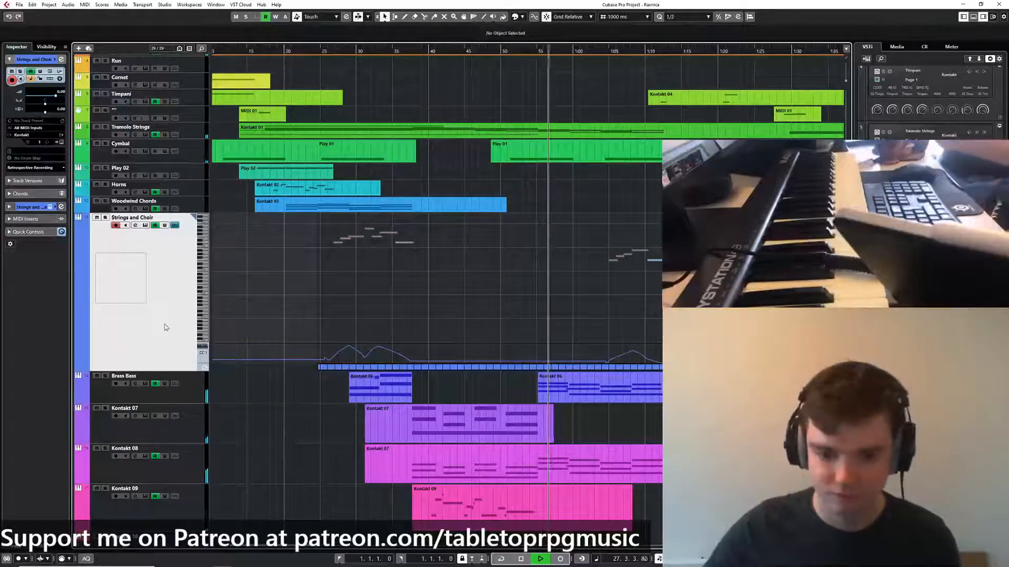
Close the in-place note editor of the Strings and Choir track
click(594, 418)
scroll(592, 420, down, 2)
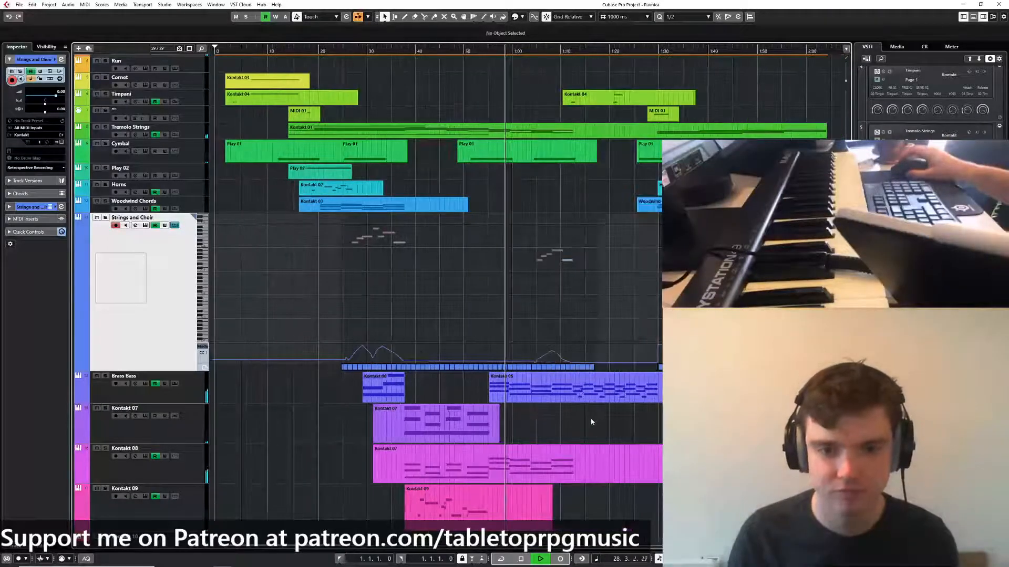
drag(592, 420, 508, 416)
click(175, 221)
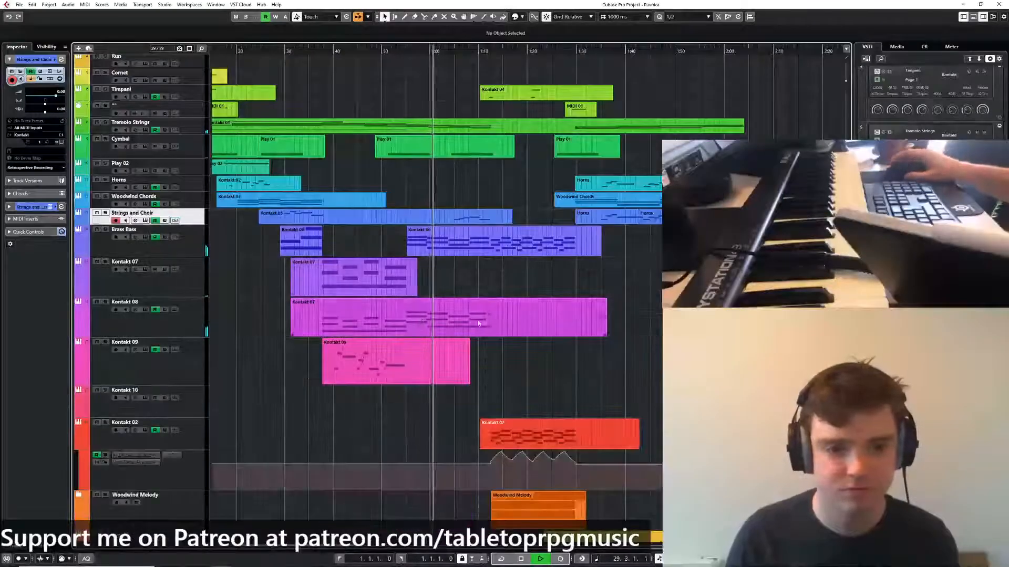
Expand the Woodwind Melody folder track to show the tracks inside it
scroll(154, 402, down, 1)
scroll(256, 395, down, 2)
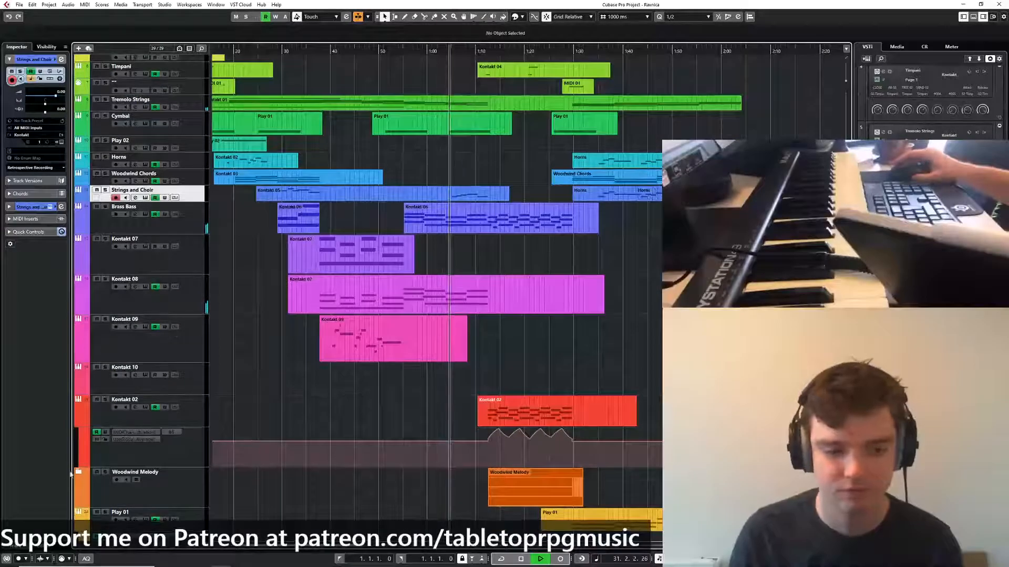
click(76, 473)
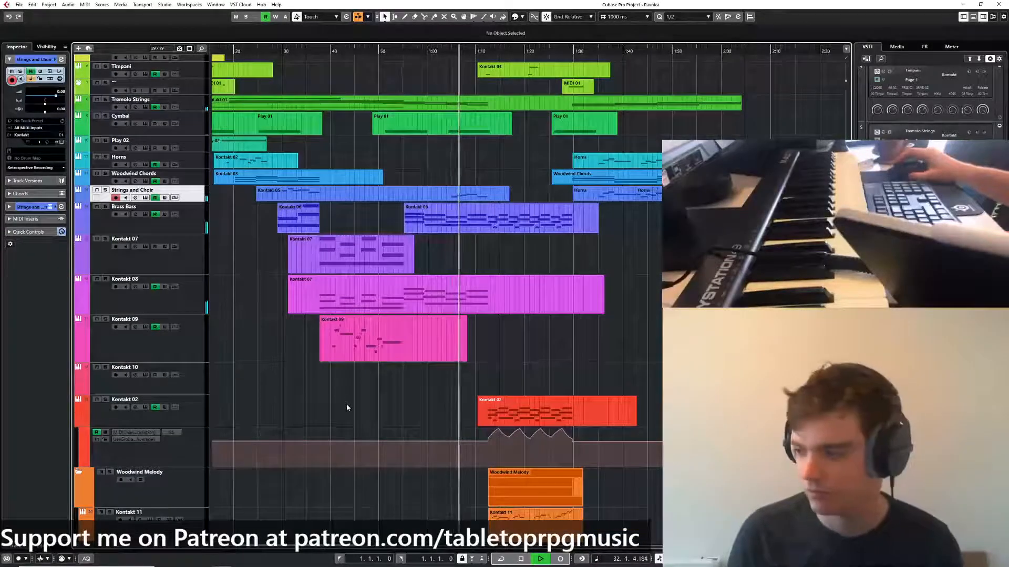
scroll(346, 404, down, 4)
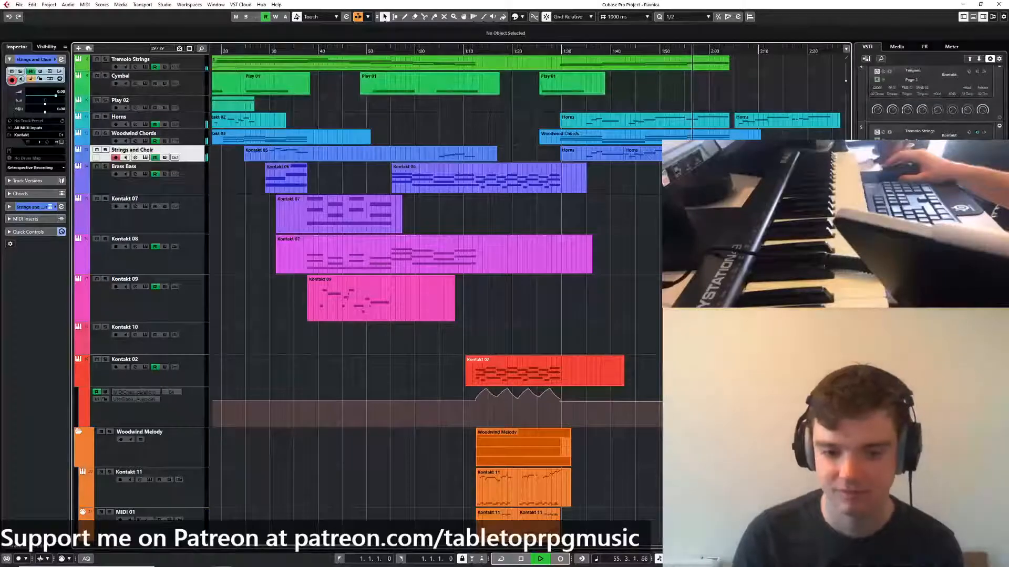
Listen to the rest of the piece and look over the arrangement's tracks towards its end
scroll(515, 294, right, 3)
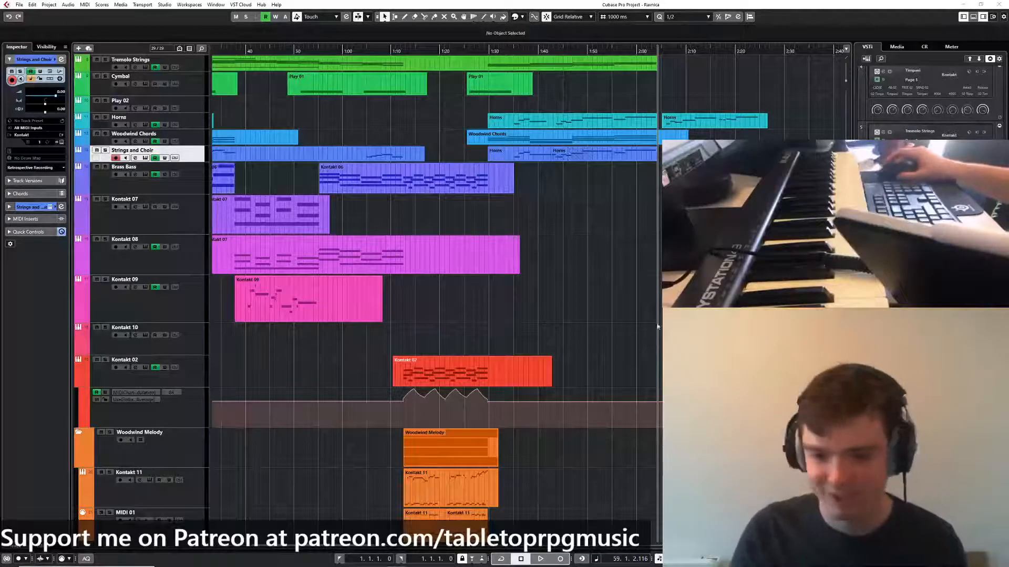
scroll(587, 306, left, 4)
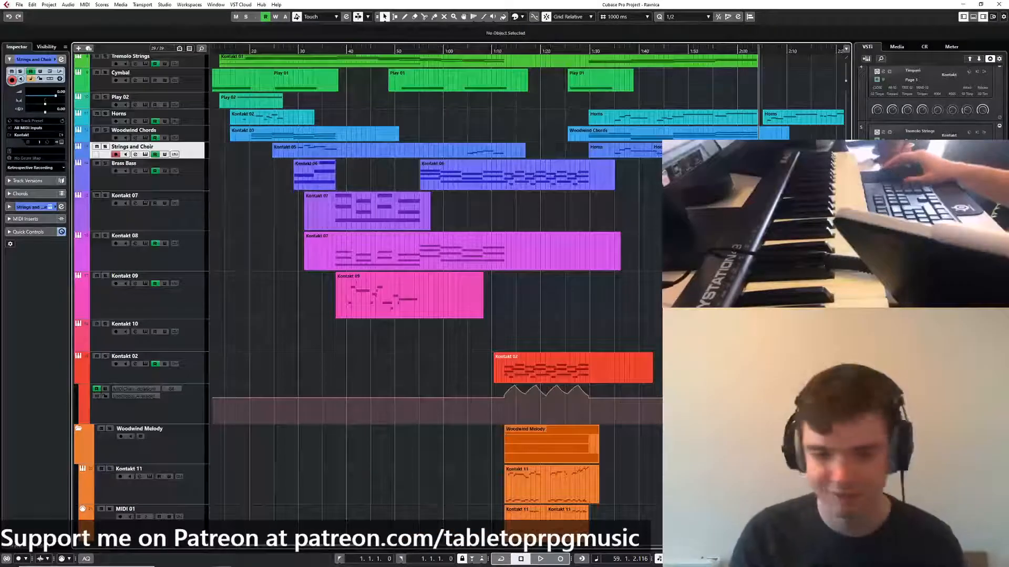
scroll(538, 245, down, 3)
scroll(561, 358, up, 5)
drag(538, 245, 666, 261)
scroll(648, 354, down, 2)
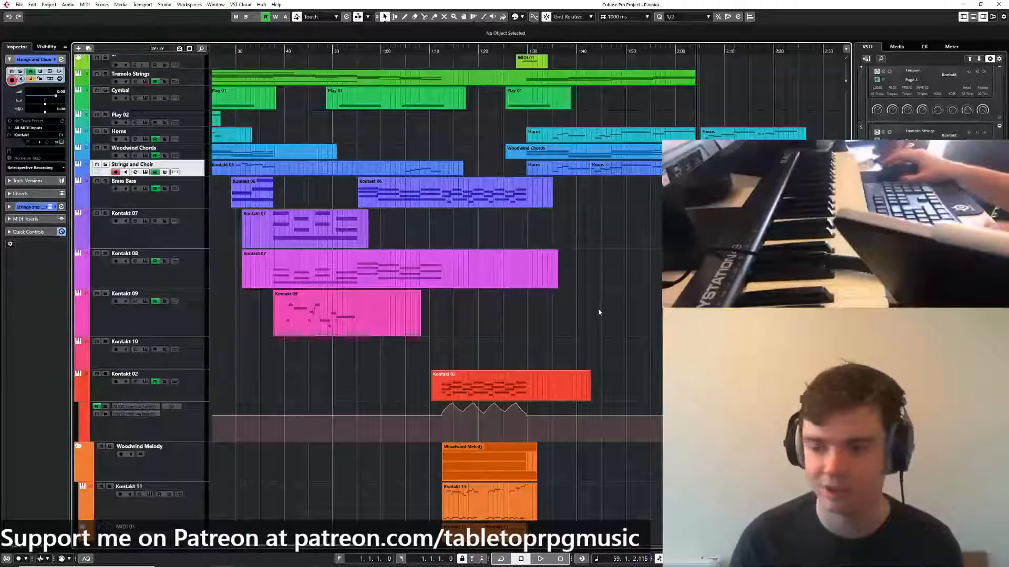
drag(663, 311, 636, 334)
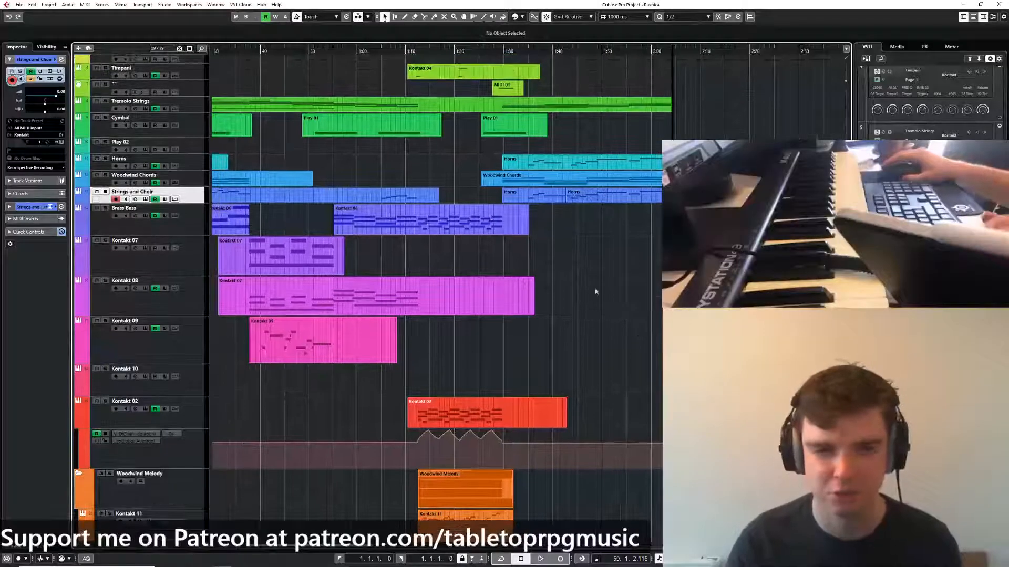
Listen to the passage from about 1:30 and look over the tracks playing there
drag(545, 217, 516, 273)
scroll(558, 252, up, 2)
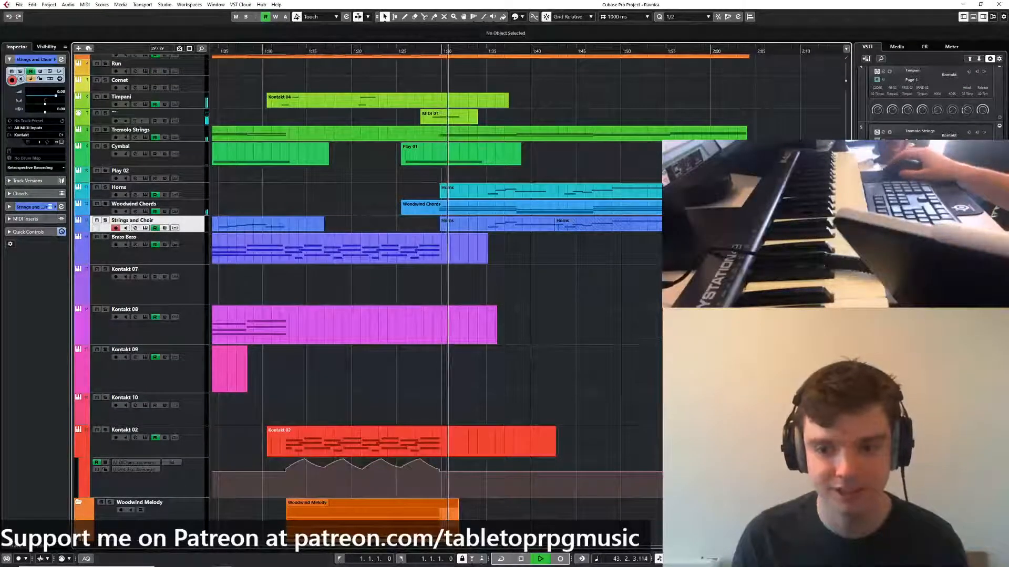
scroll(657, 337, up, 2)
scroll(609, 384, up, 5)
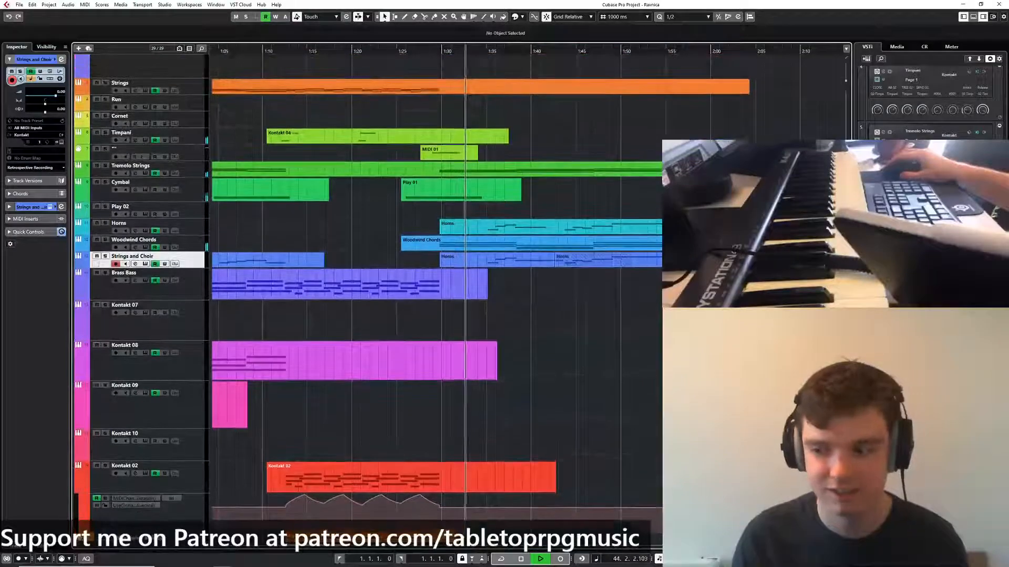
scroll(615, 319, up, 5)
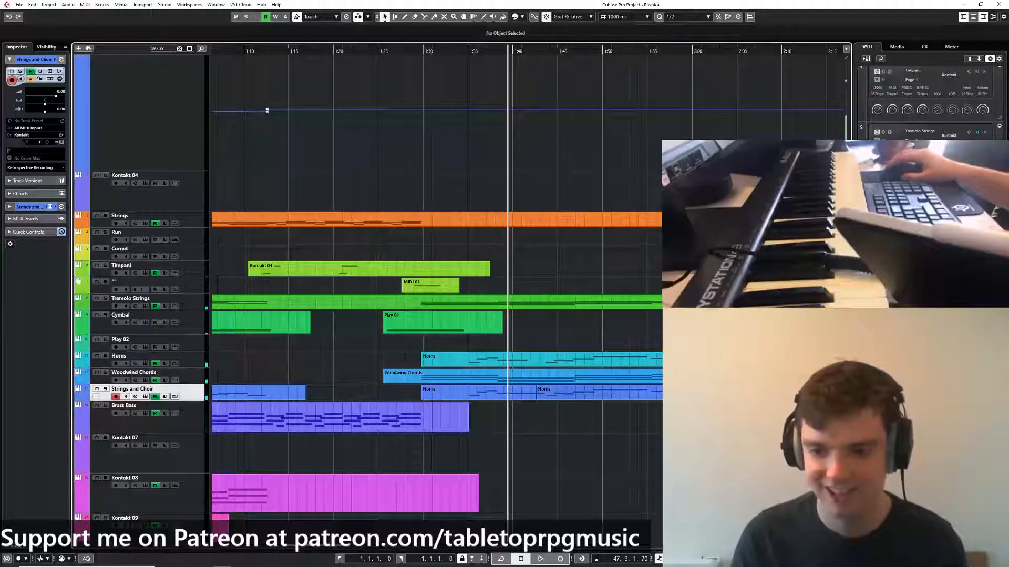
Add a tempo point at about 1:30 on the Tempo track, raising the tempo slightly from there
scroll(516, 228, up, 4)
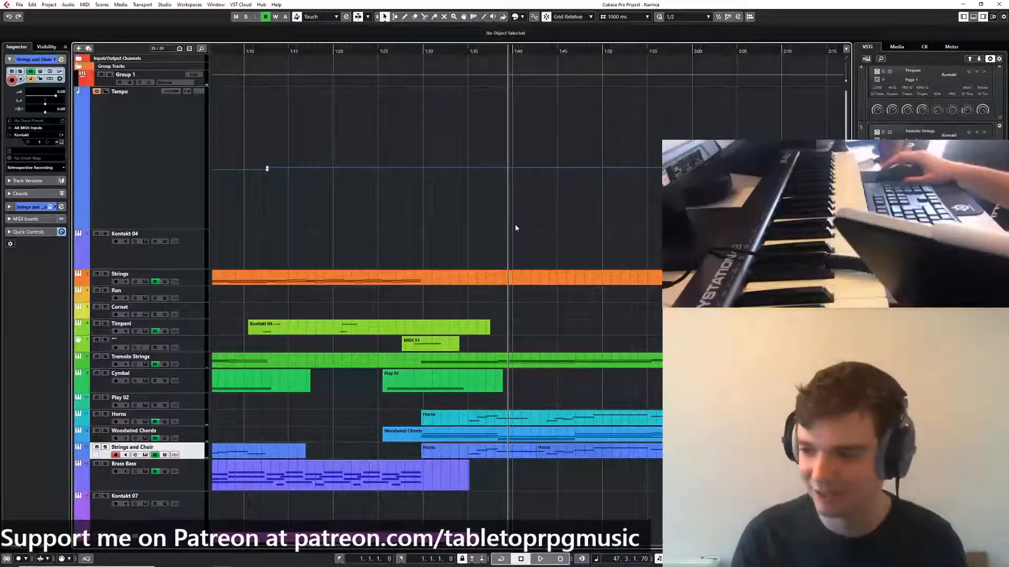
scroll(425, 168, up, 2)
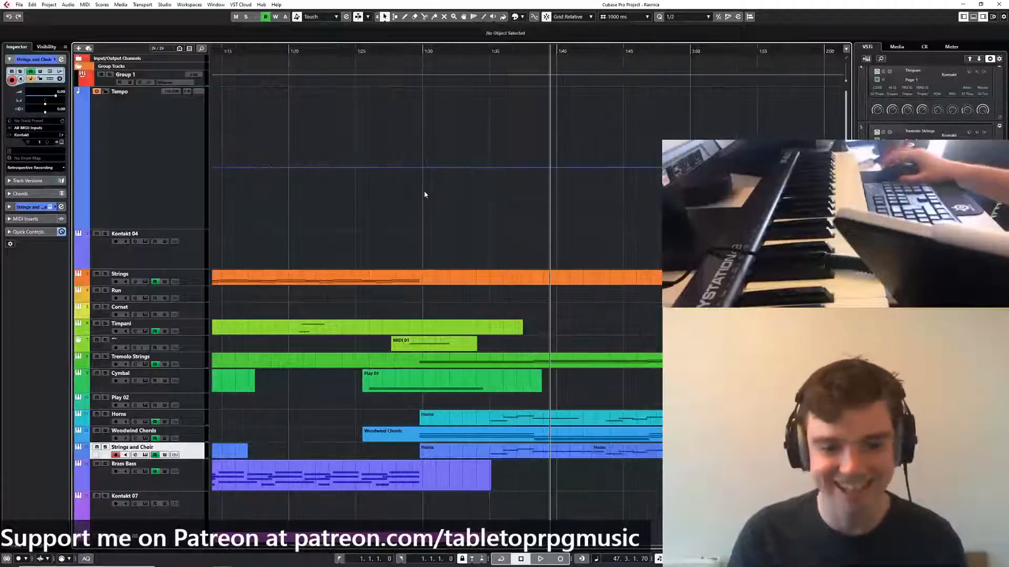
click(444, 195)
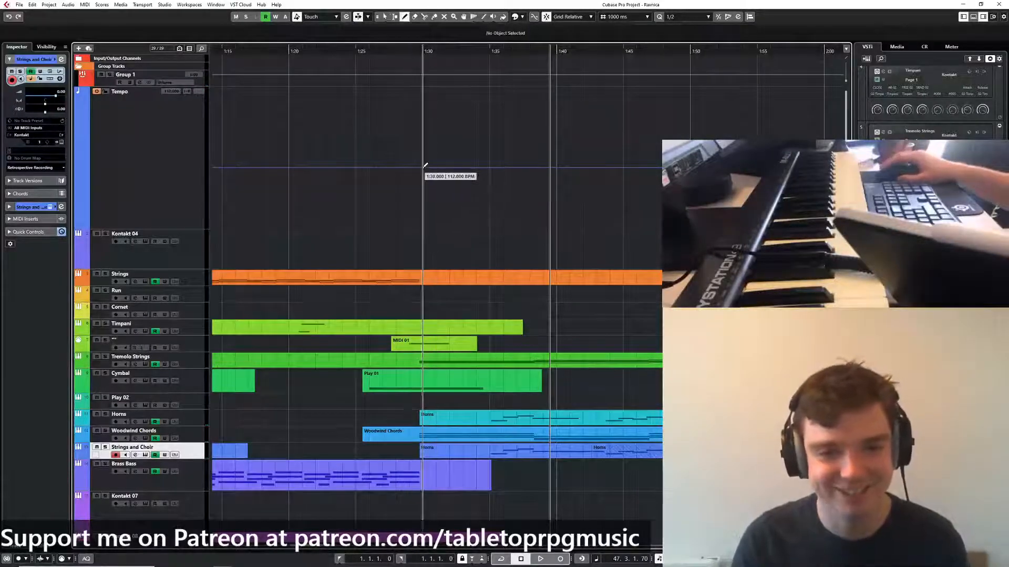
drag(427, 167, 423, 164)
right_click(448, 190)
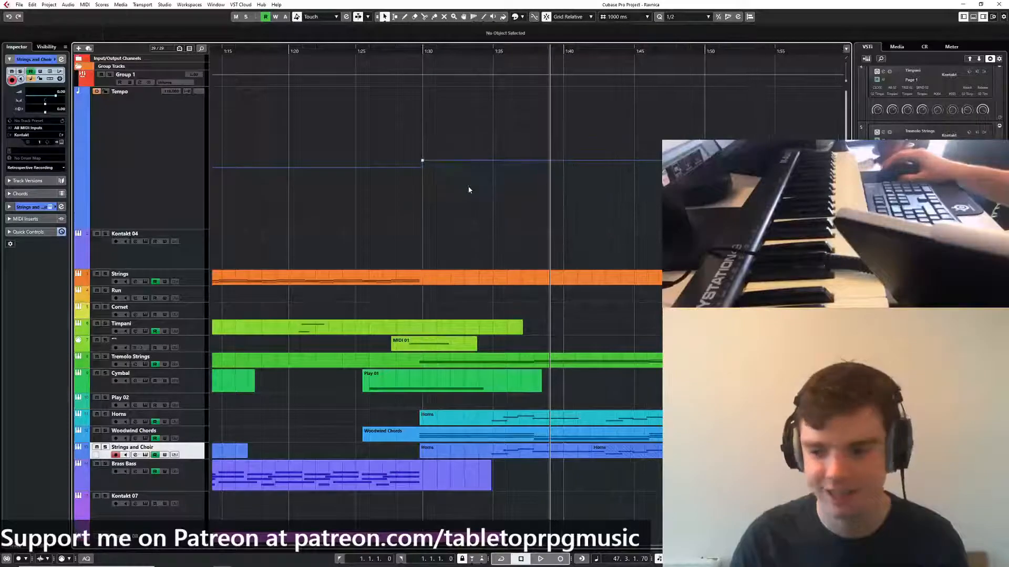
Switch the timeline ruler's display from seconds to bars and beats
scroll(472, 197, down, 3)
drag(471, 197, 547, 103)
right_click(497, 51)
click(507, 56)
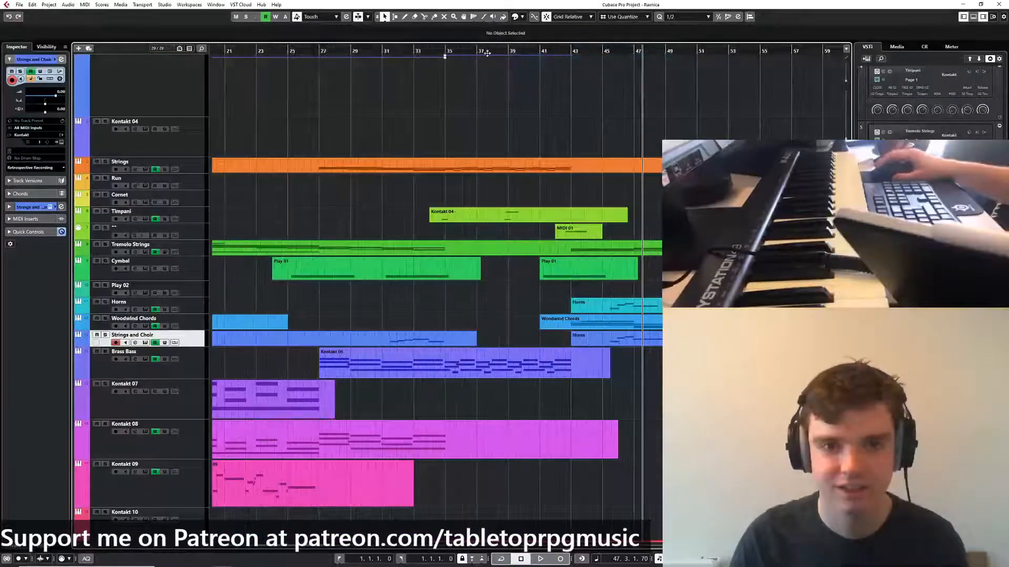
Play the arrangement from bar 35 to about bar 58 to hear it with the new tempo change
click(444, 51)
key(space)
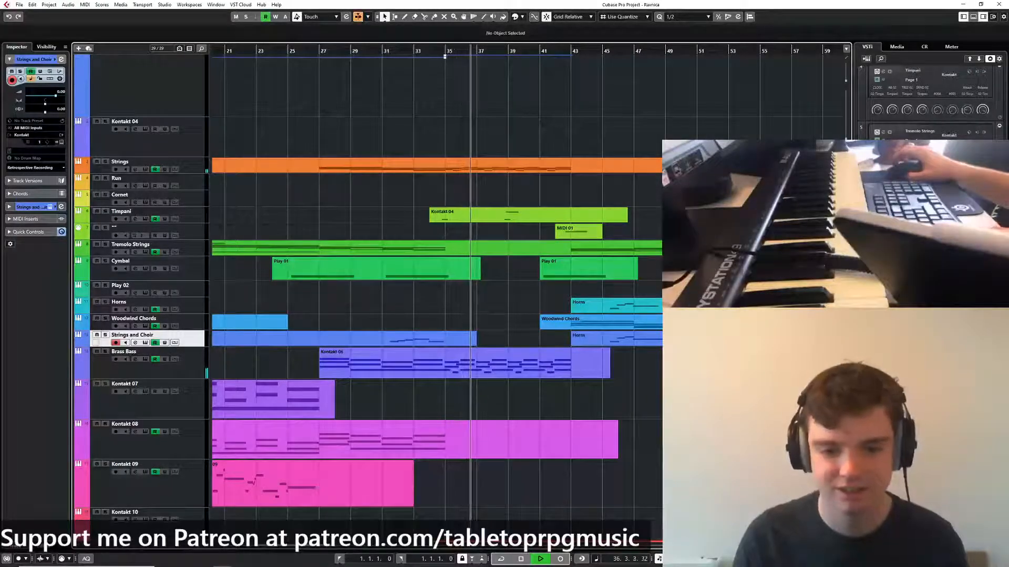
drag(566, 51, 539, 51)
key(space)
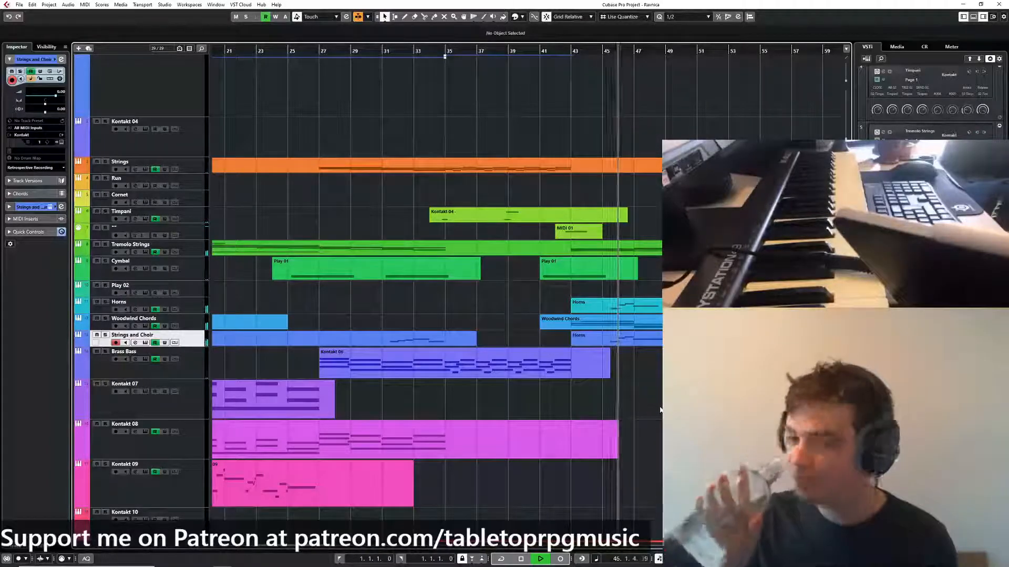
drag(579, 120, 342, 102)
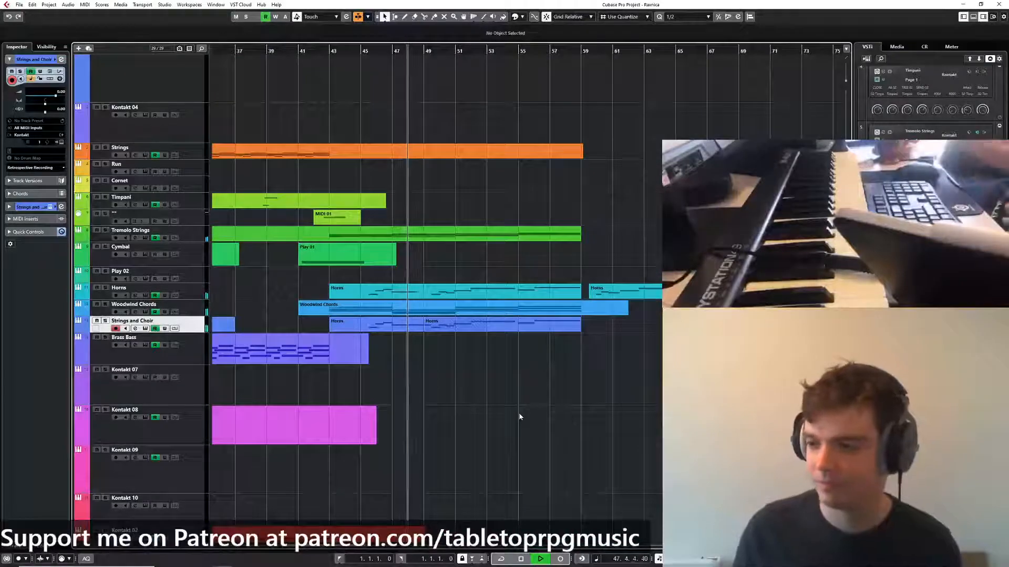
drag(523, 408, 508, 410)
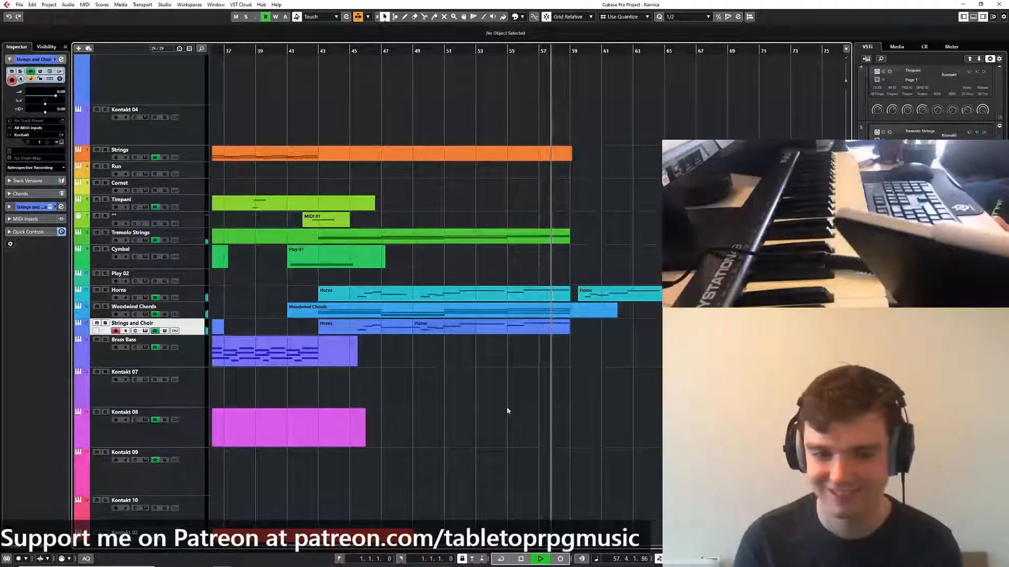
key(space)
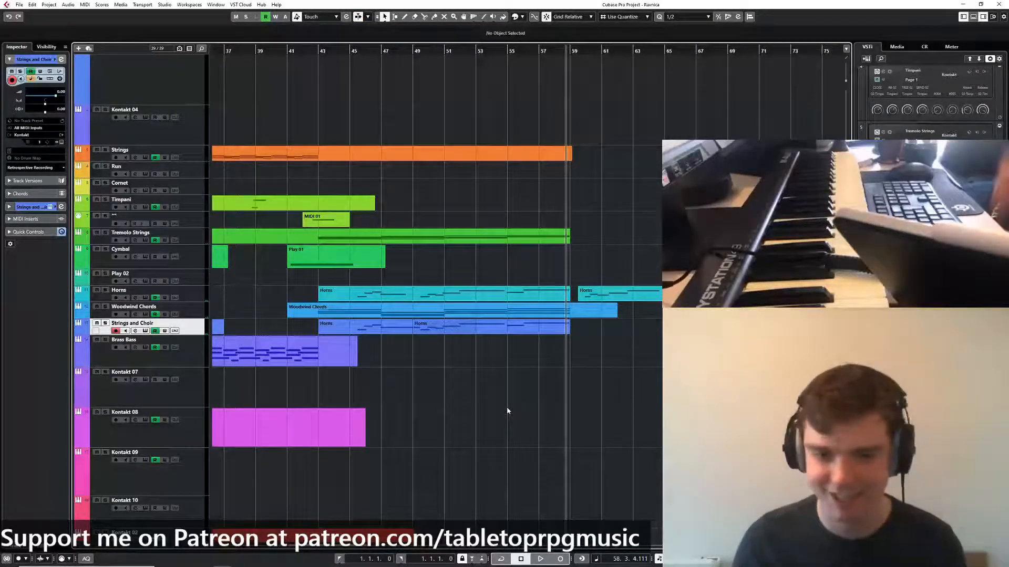
key(g)
drag(488, 368, 451, 350)
scroll(497, 341, up, 2)
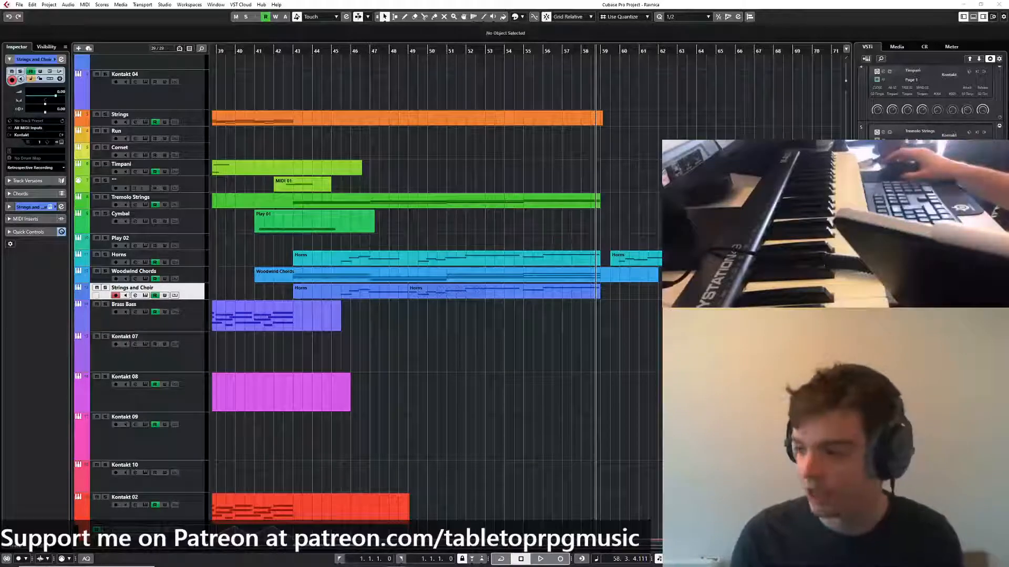
key(super)
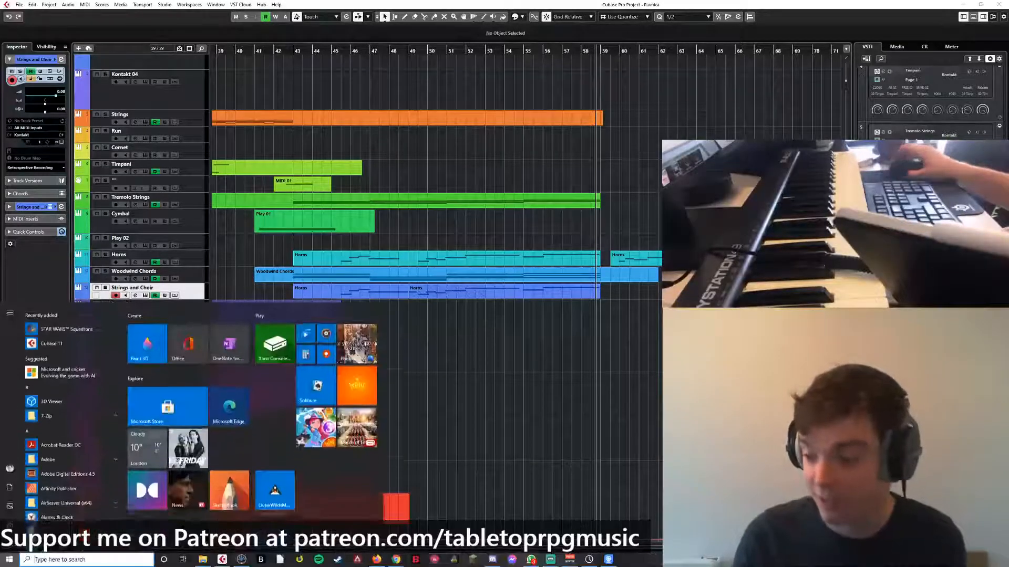
key(super)
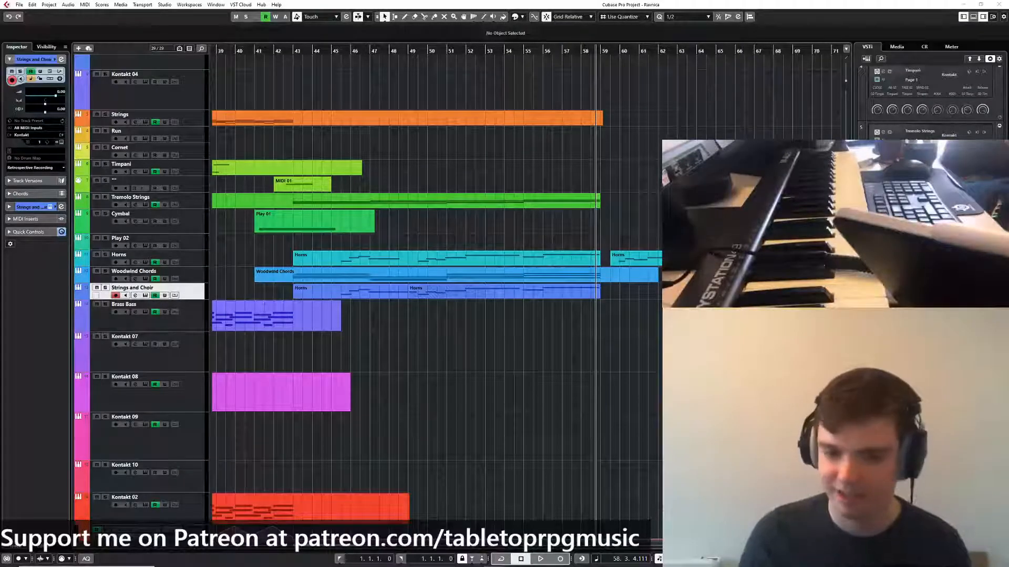
Play the woodwind melody section from bar 35, and the following section from bar 43 to about bar 53
drag(242, 262, 496, 81)
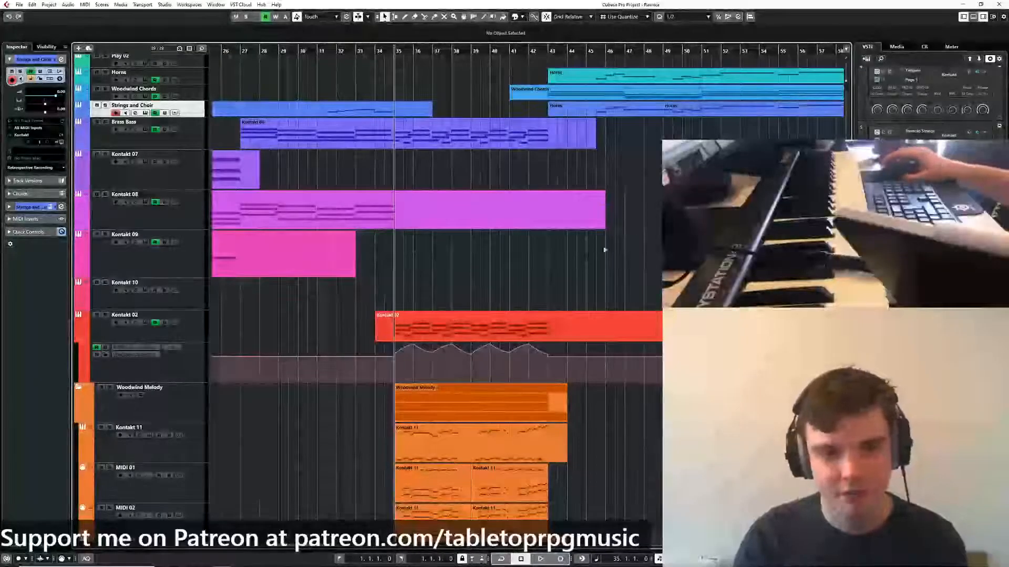
click(390, 52)
key(space)
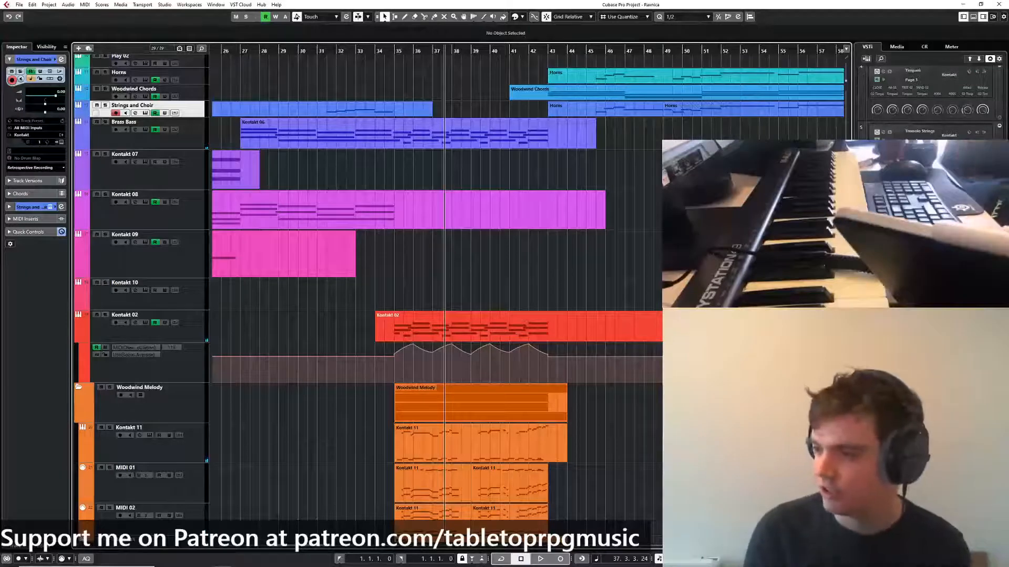
click(549, 49)
key(space)
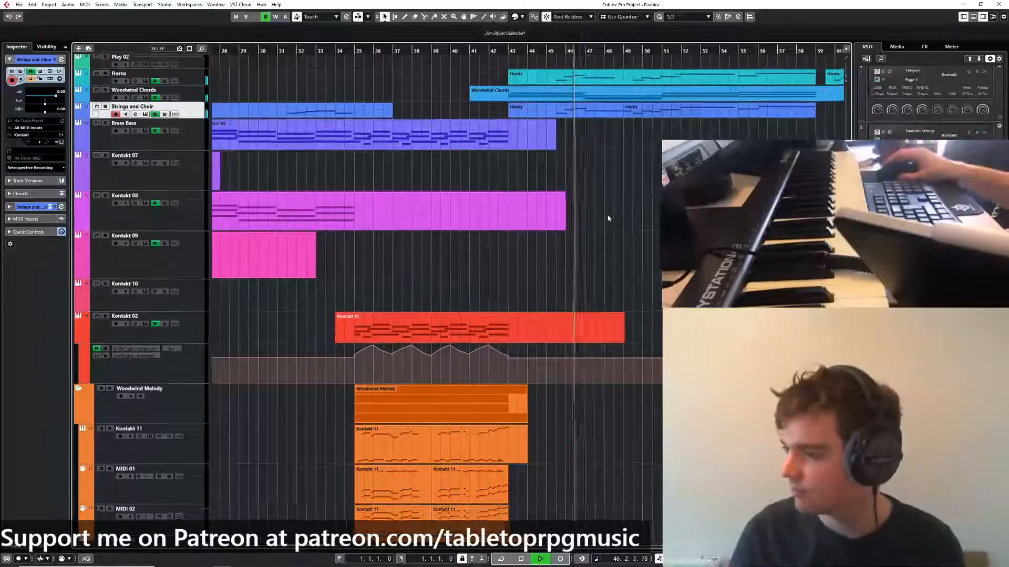
drag(607, 215, 473, 274)
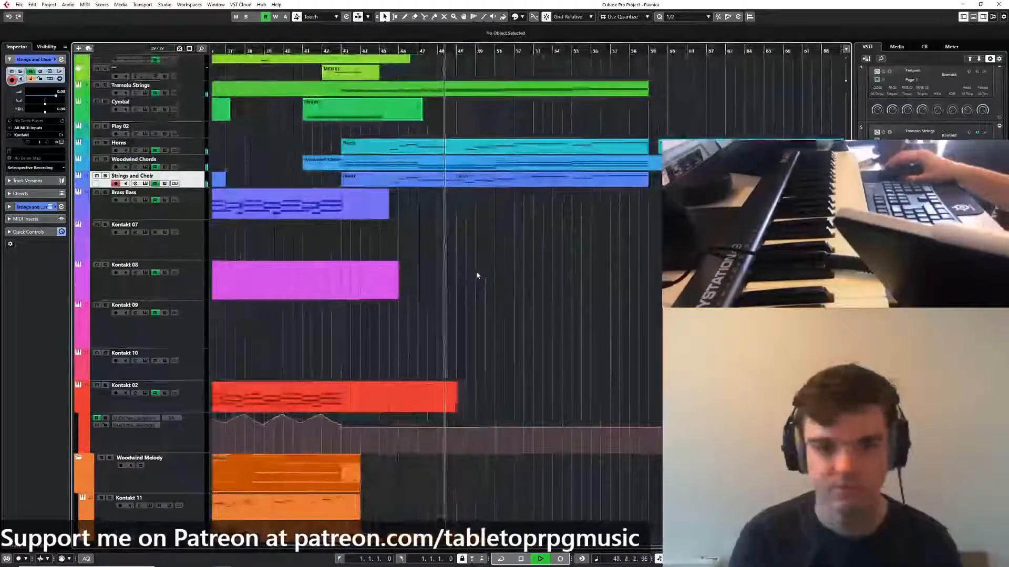
drag(554, 247, 472, 331)
scroll(471, 331, down, 3)
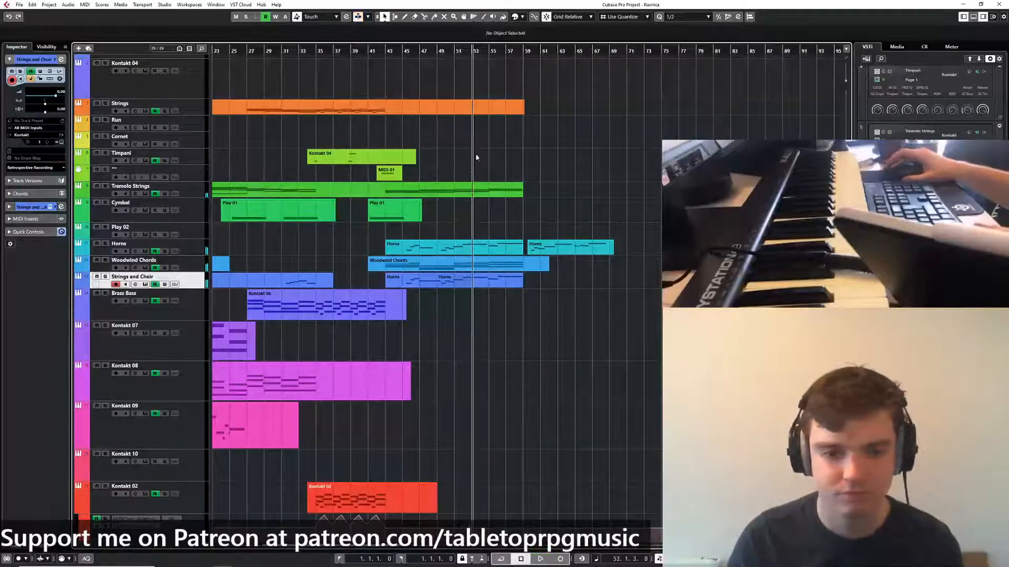
Look over the whole arrangement, from the Tempo track down to the Woodwind Melody folder
scroll(477, 157, up, 3)
scroll(478, 307, down, 3)
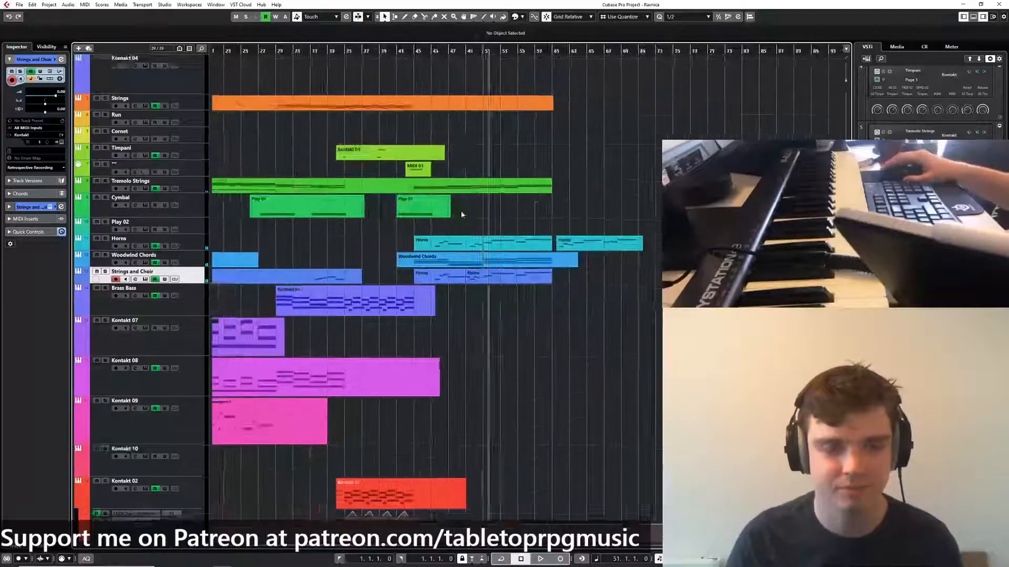
scroll(615, 275, down, 1)
scroll(638, 270, left, 2)
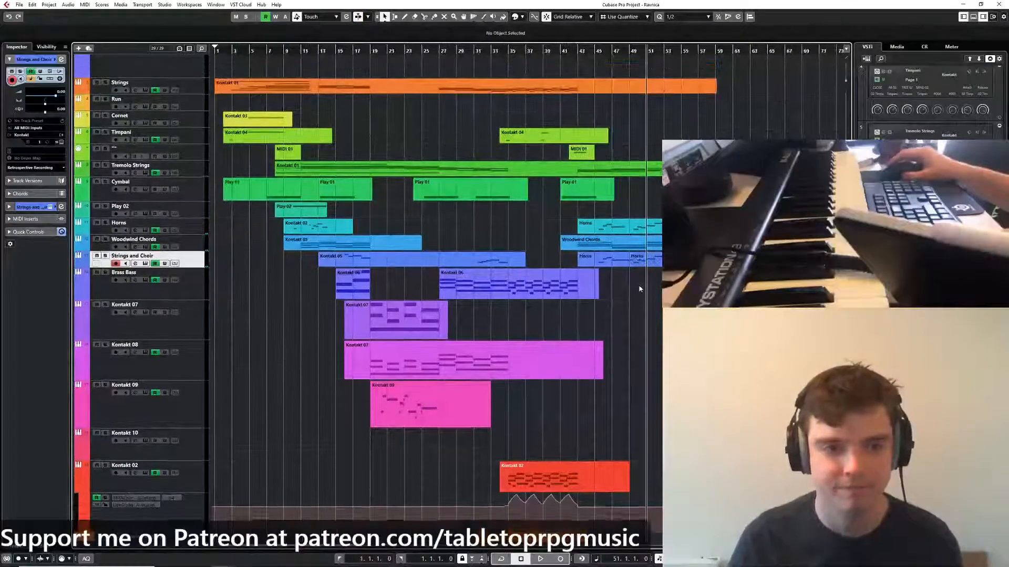
scroll(332, 143, up, 1)
scroll(494, 140, up, 4)
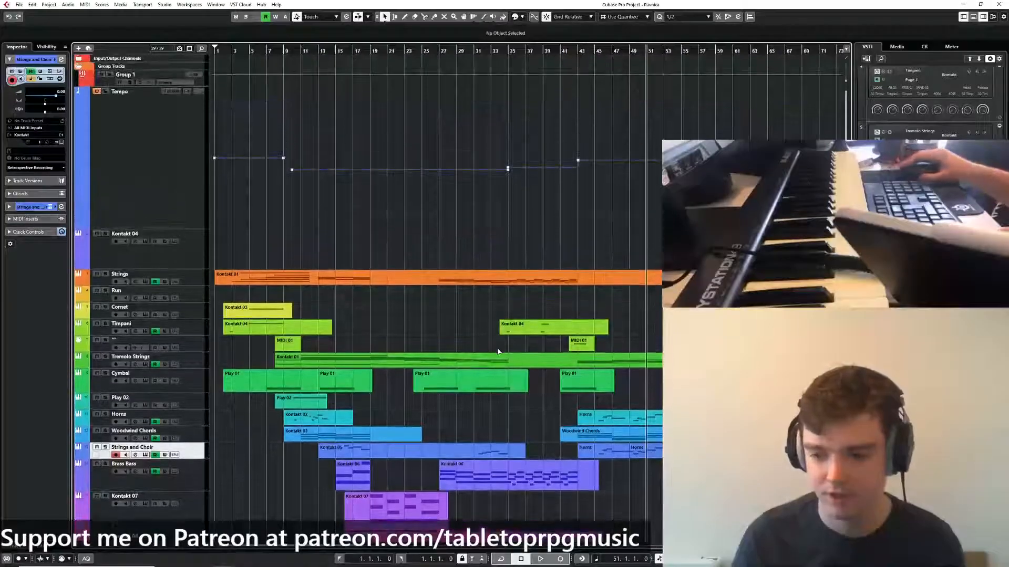
scroll(499, 365, down, 6)
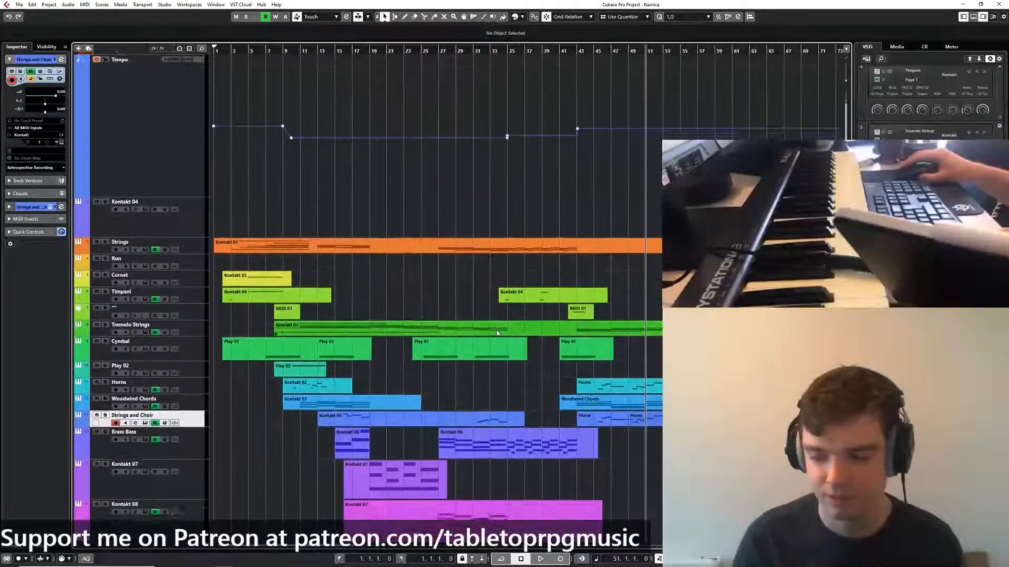
scroll(403, 168, up, 2)
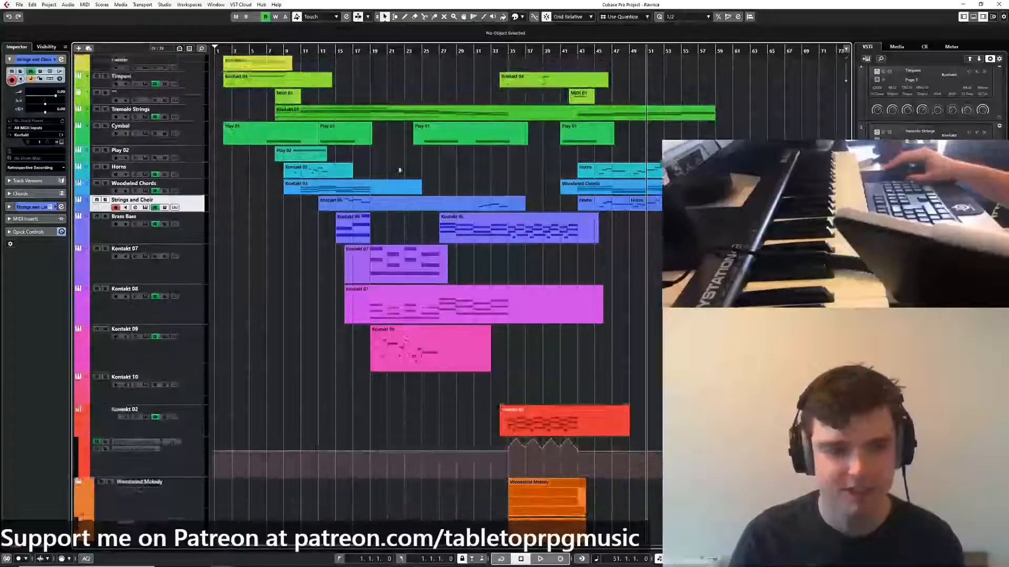
Copy the Cymbal track's part at bar 41 and place the copy at bar 50, beat 3
click(352, 179)
drag(352, 179, 660, 185)
scroll(650, 199, up, 3)
click(633, 198)
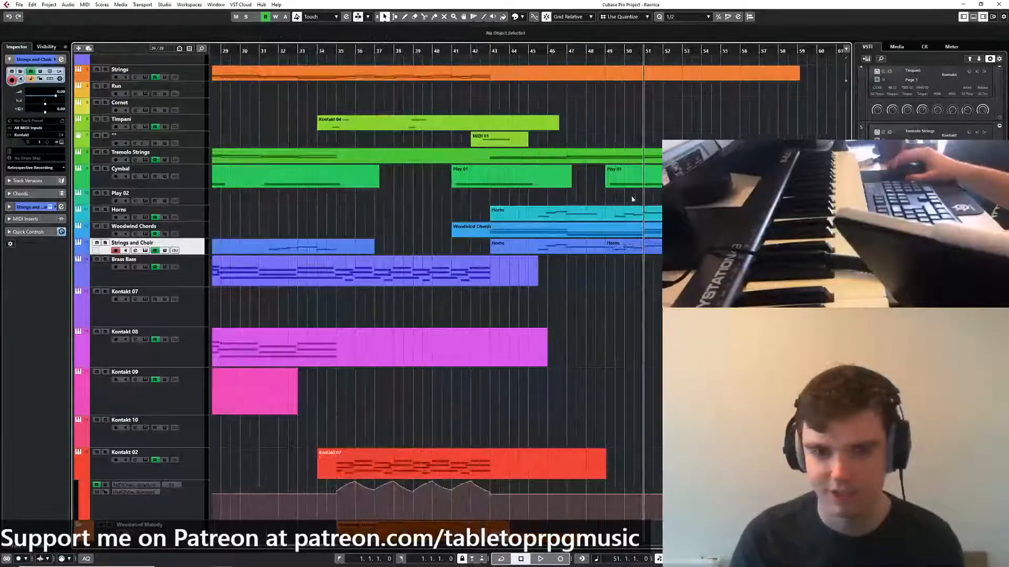
scroll(632, 199, right, 3)
drag(590, 180, 612, 179)
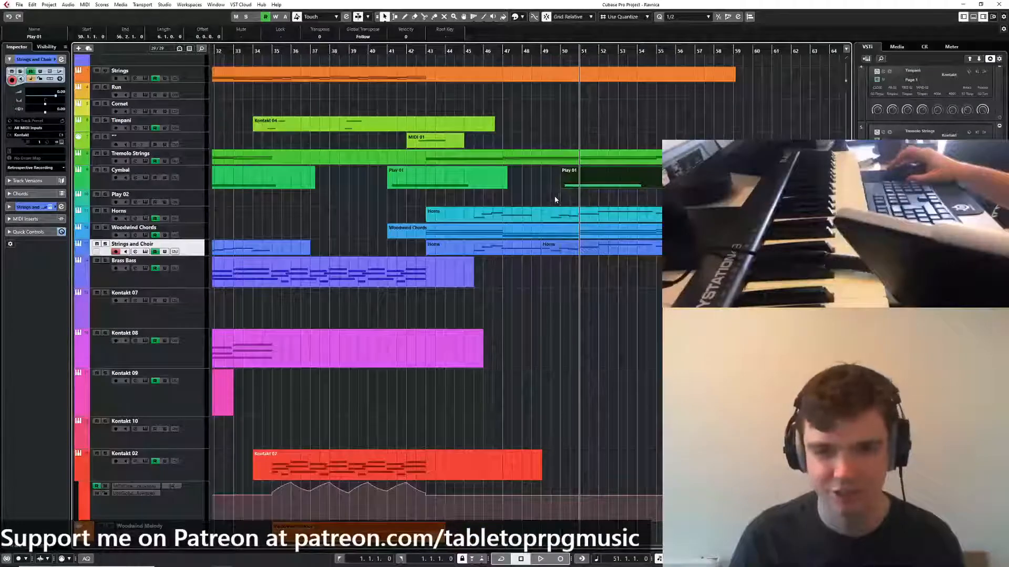
scroll(557, 196, up, 3)
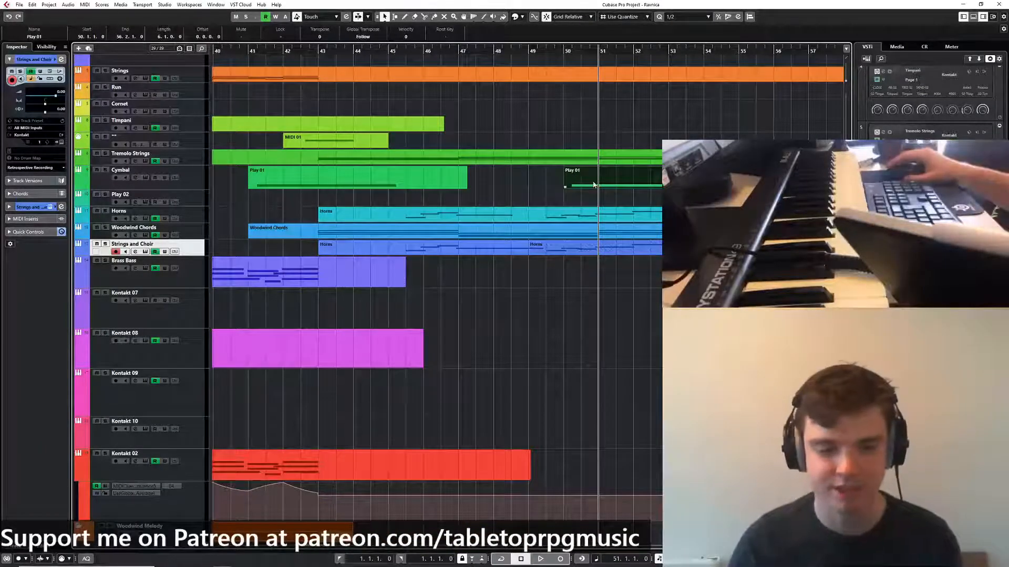
drag(596, 187, 524, 191)
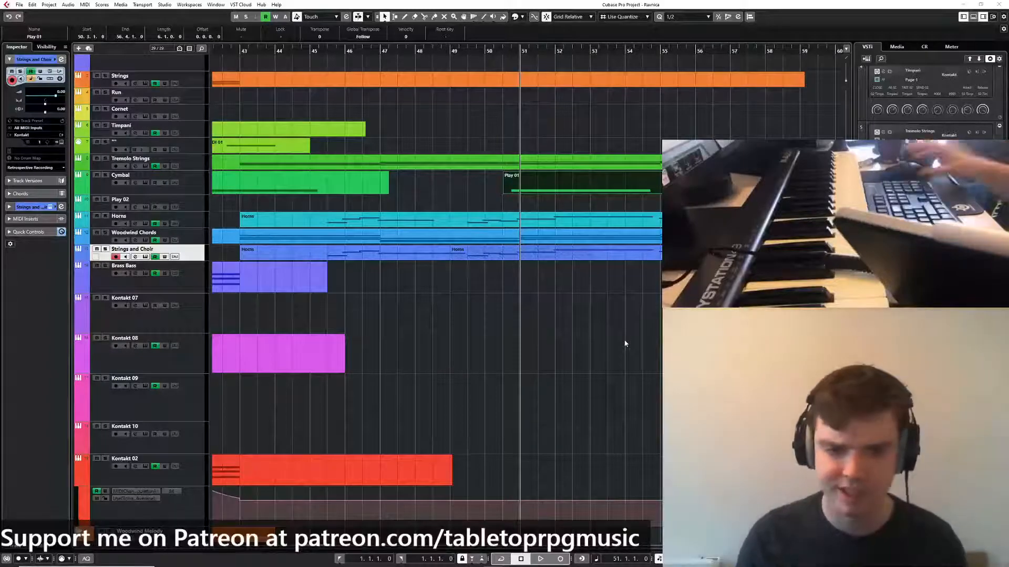
drag(515, 325, 455, 319)
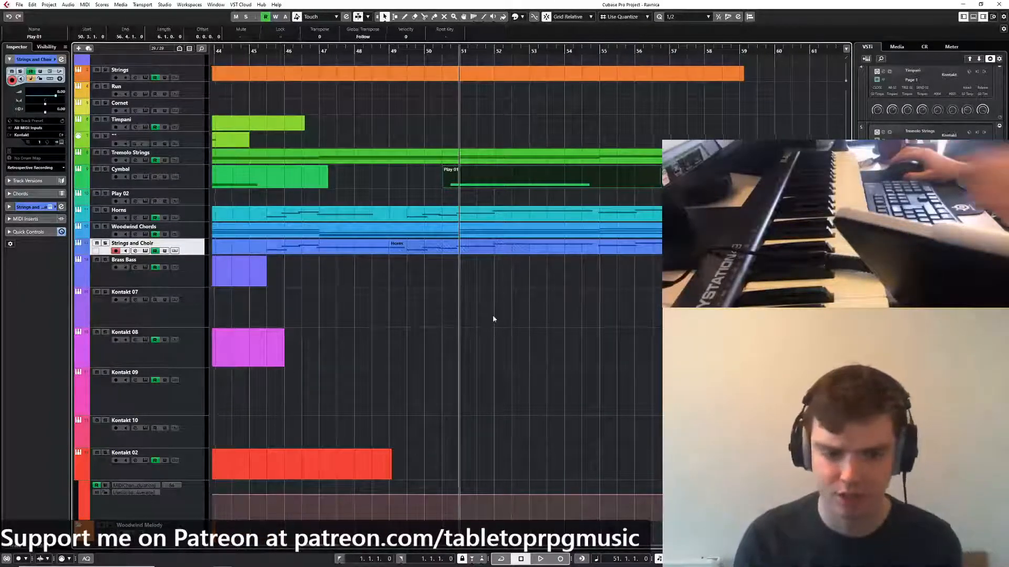
scroll(492, 314, right, 2)
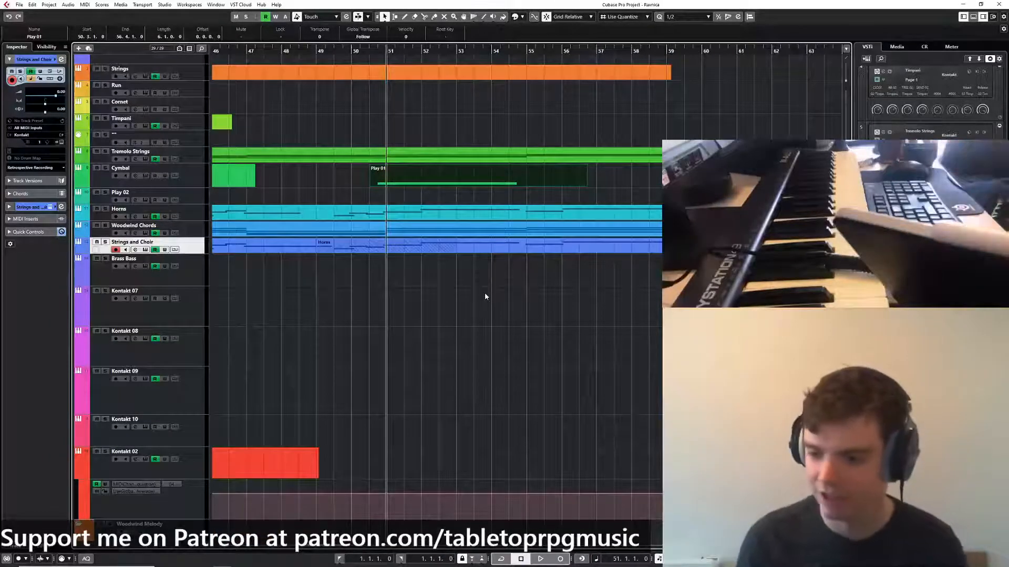
scroll(507, 284, right, 1)
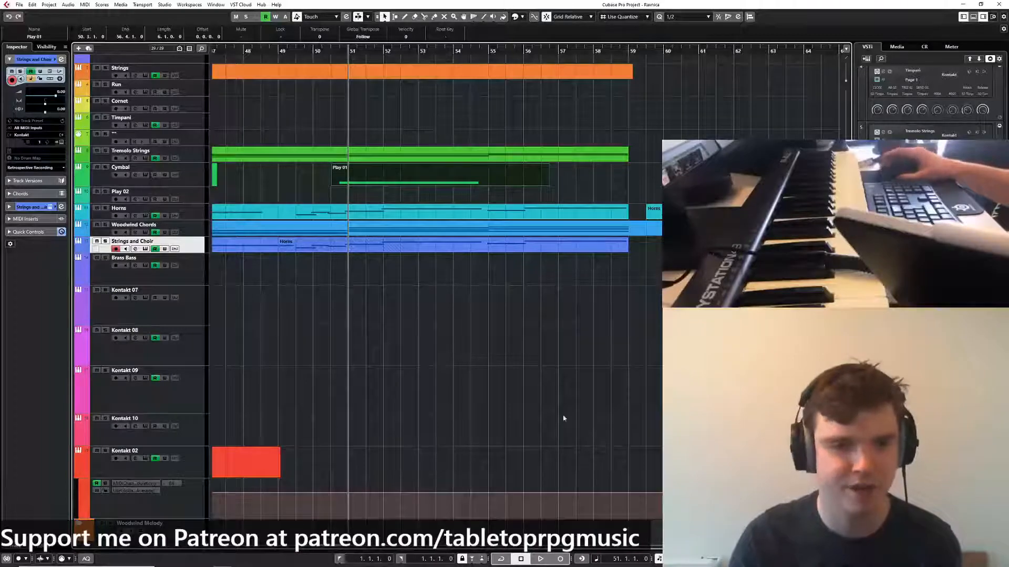
scroll(416, 412, left, 1)
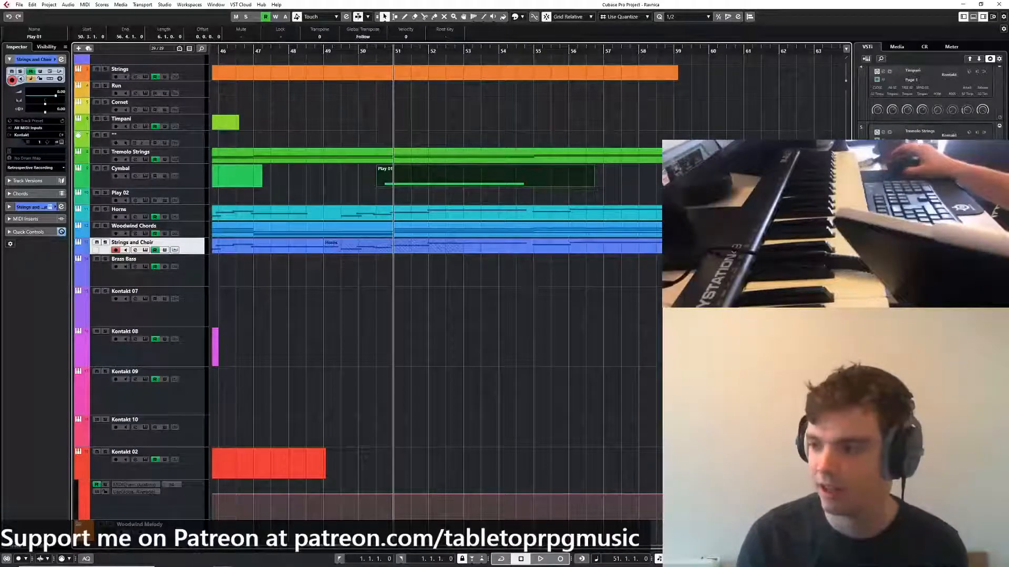
scroll(529, 299, right, 1)
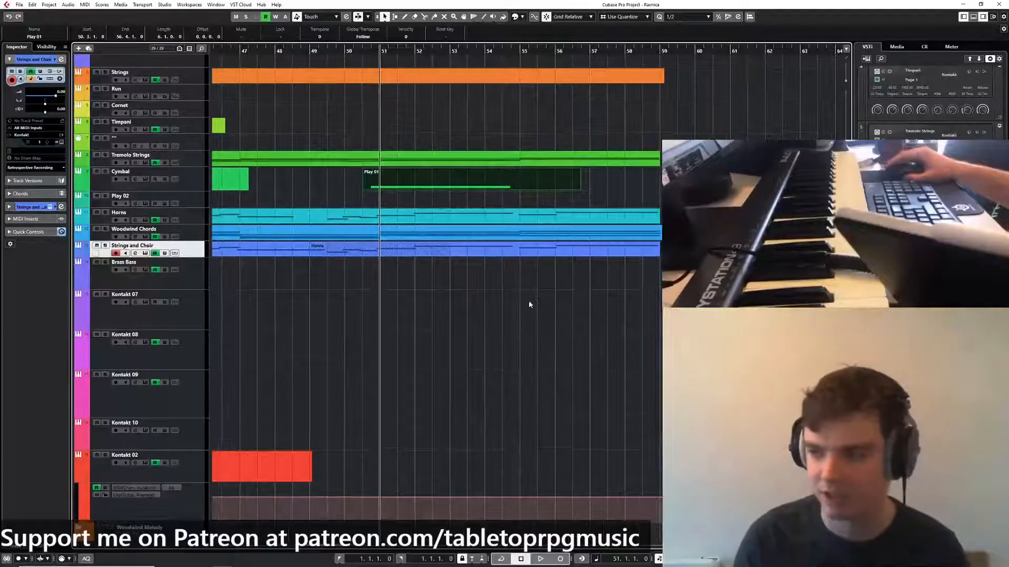
Play the arrangement from bar 49 to about bar 53 to hear the copied cymbal part in context
scroll(473, 301, up, 2)
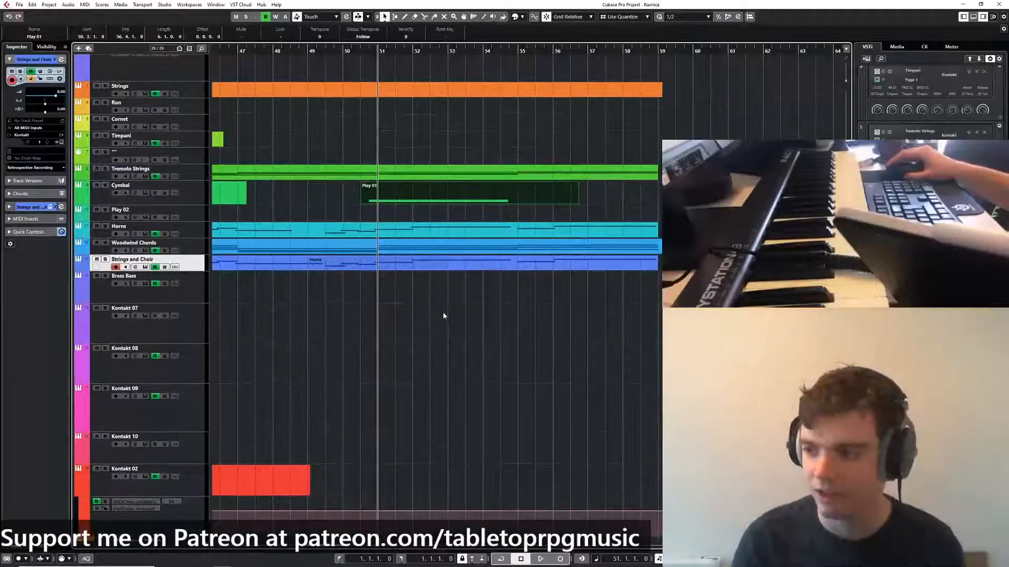
scroll(382, 311, up, 3)
drag(380, 311, 432, 315)
scroll(439, 315, up, 3)
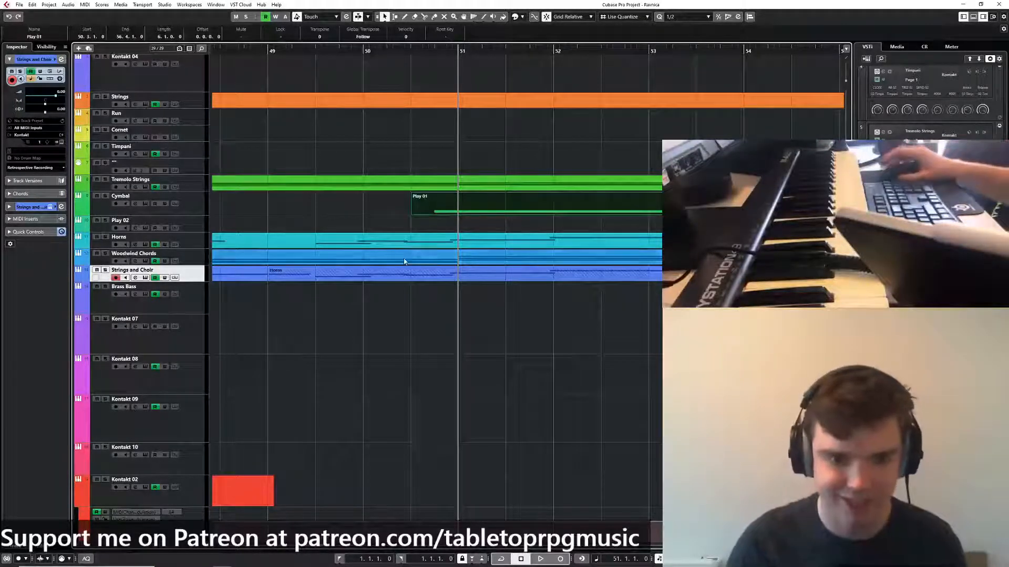
scroll(441, 315, up, 2)
scroll(463, 334, down, 9)
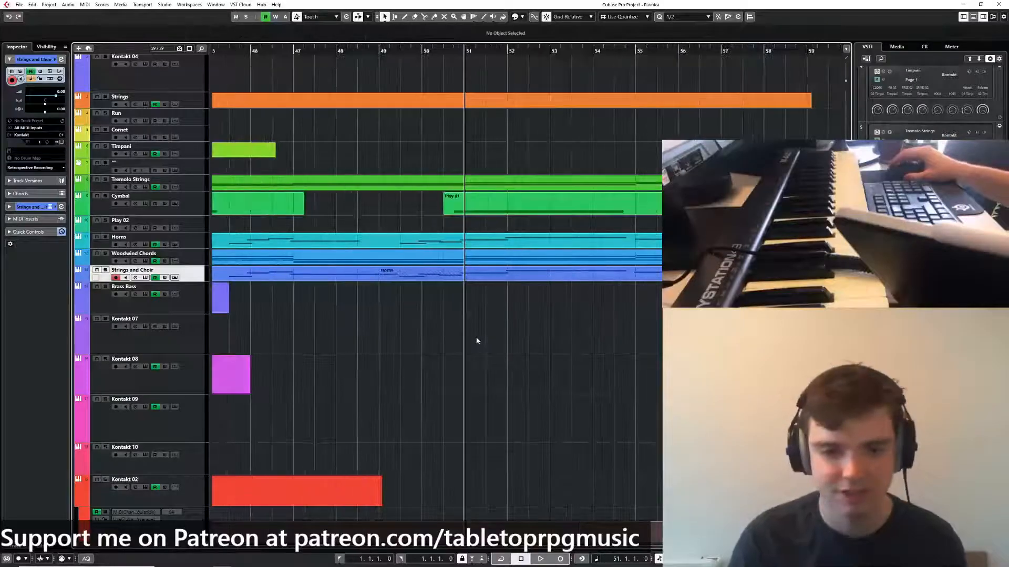
scroll(372, 215, left, 5)
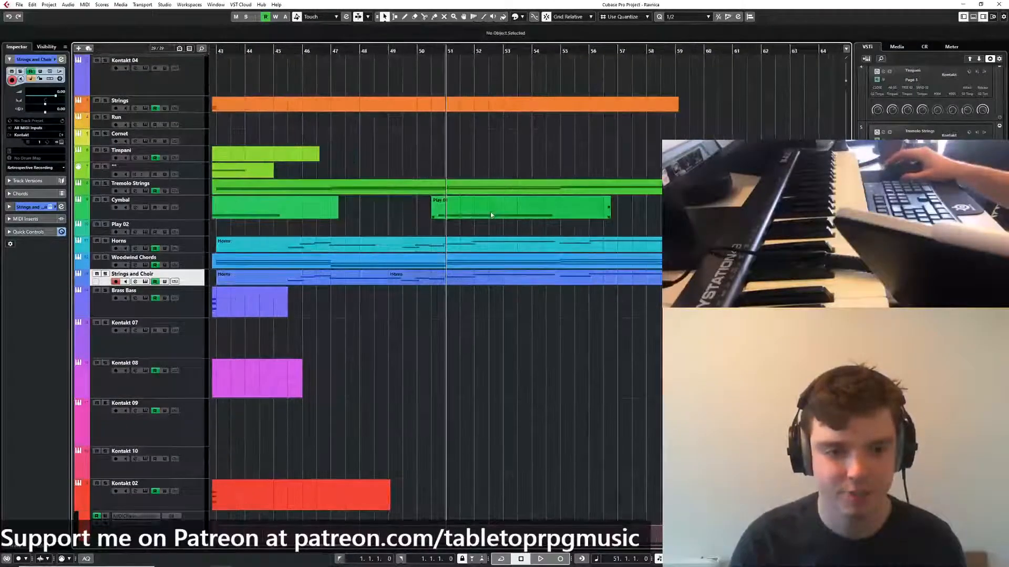
scroll(484, 308, up, 3)
scroll(483, 308, down, 1)
scroll(481, 304, up, 3)
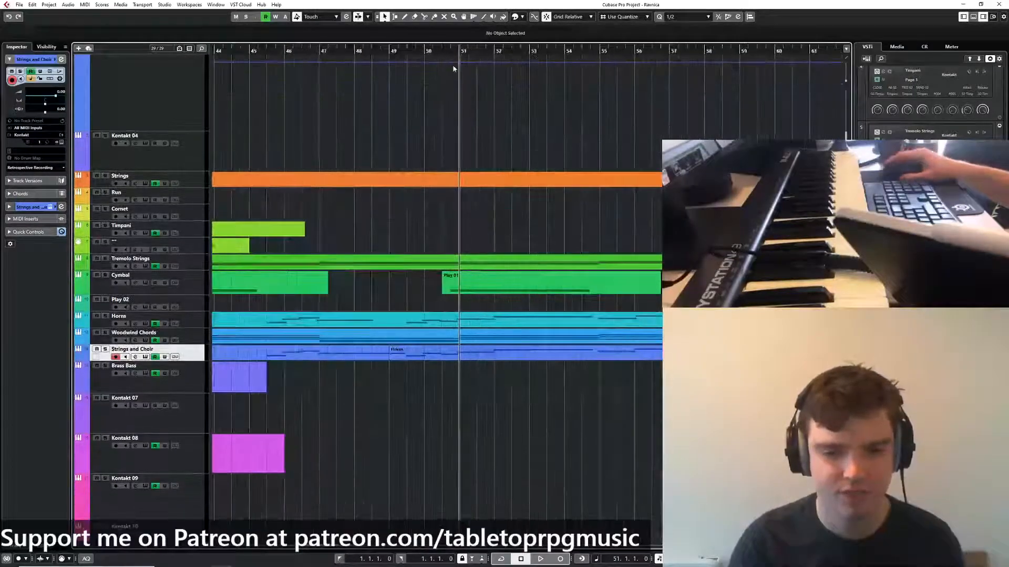
click(393, 51)
key(space)
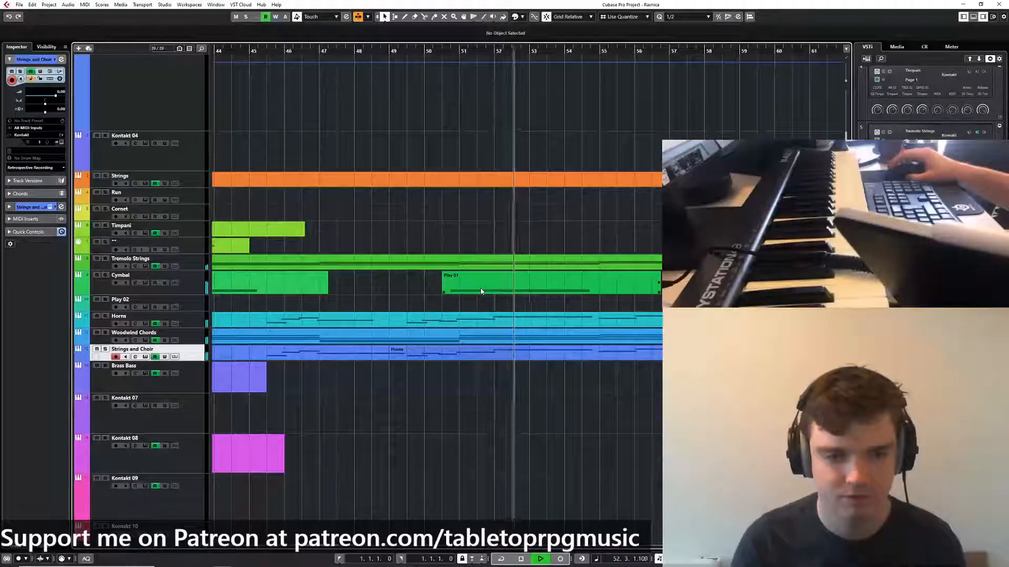
key(space)
Delete the copied cymbal part that starts at bar 50, beat 3
click(488, 290)
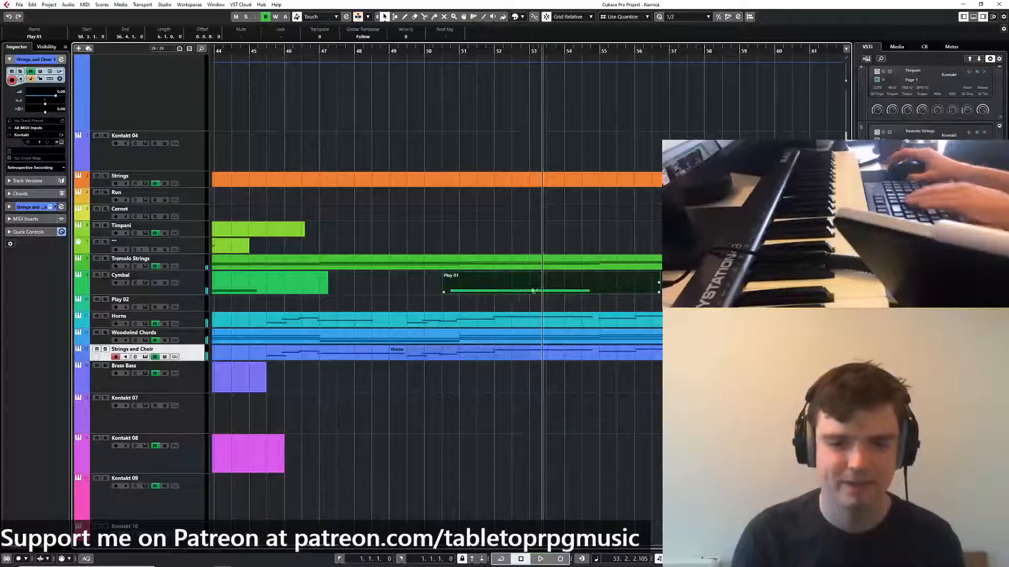
key(Delete)
scroll(428, 290, down, 2)
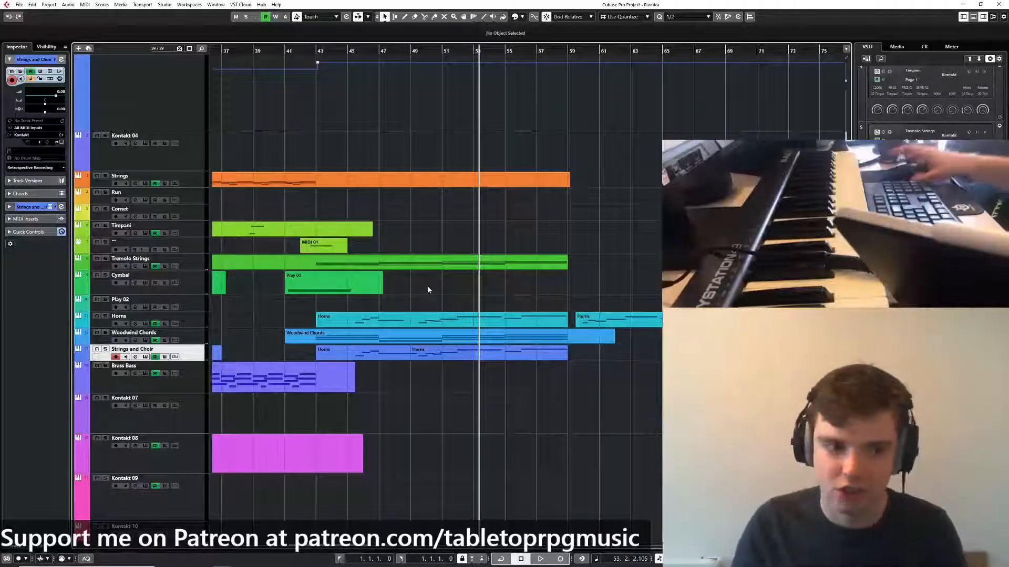
Add a new MIDI track directly below the Cymbal track, routed to the Cymbal instrument on channel 2
click(187, 267)
click(193, 276)
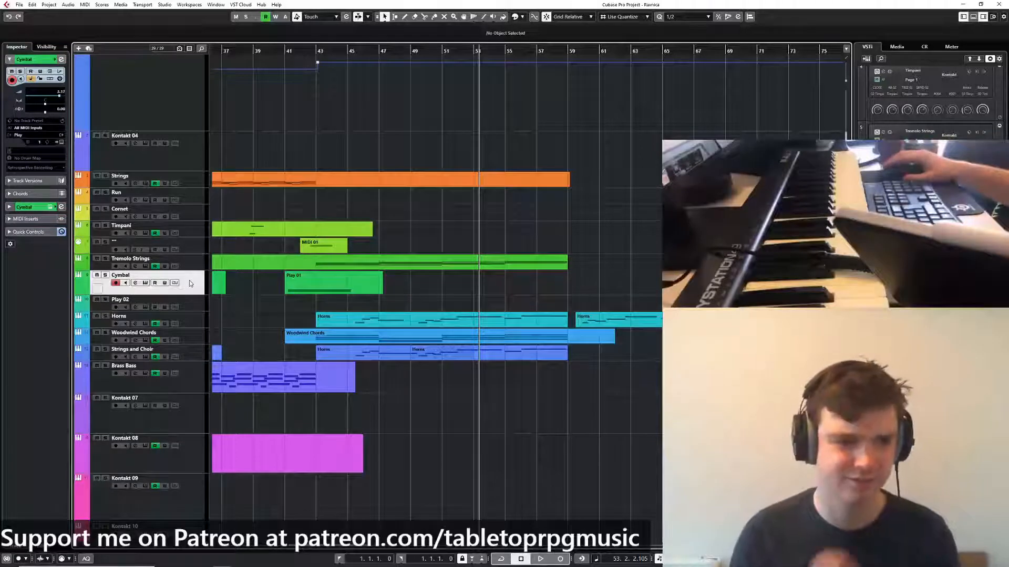
scroll(193, 276, down, 1)
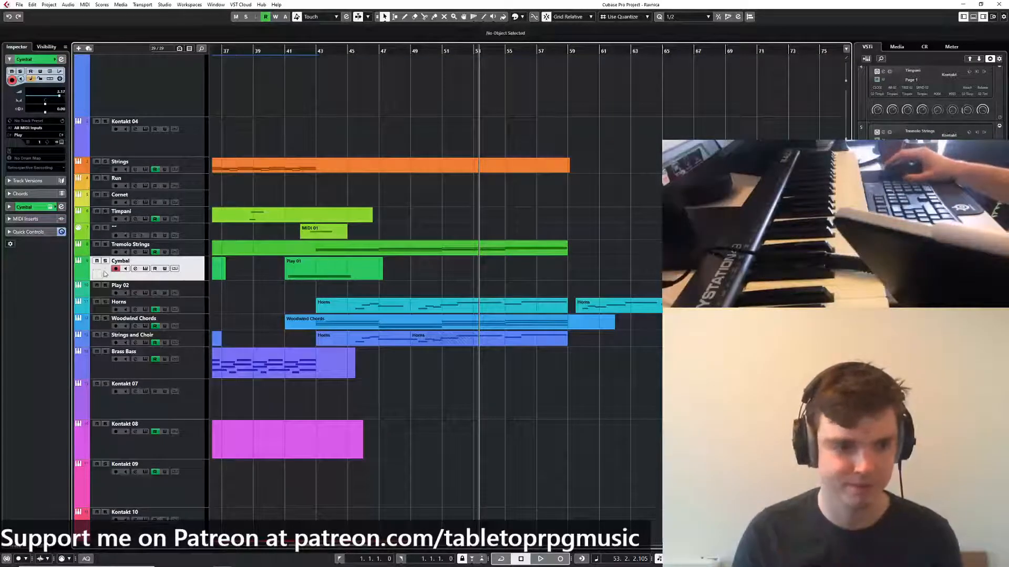
click(49, 5)
mouse_move(69, 14)
click(231, 37)
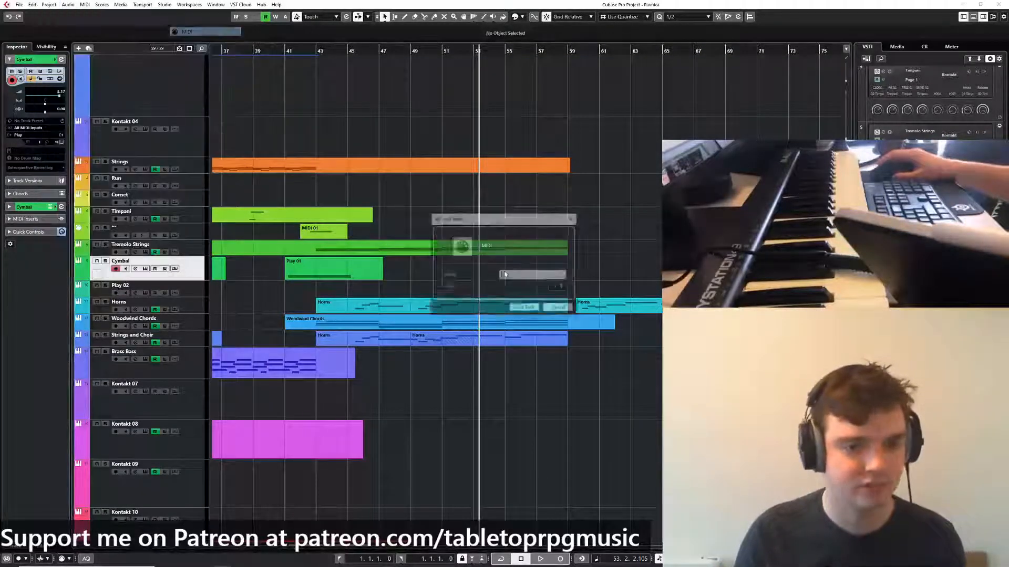
click(526, 310)
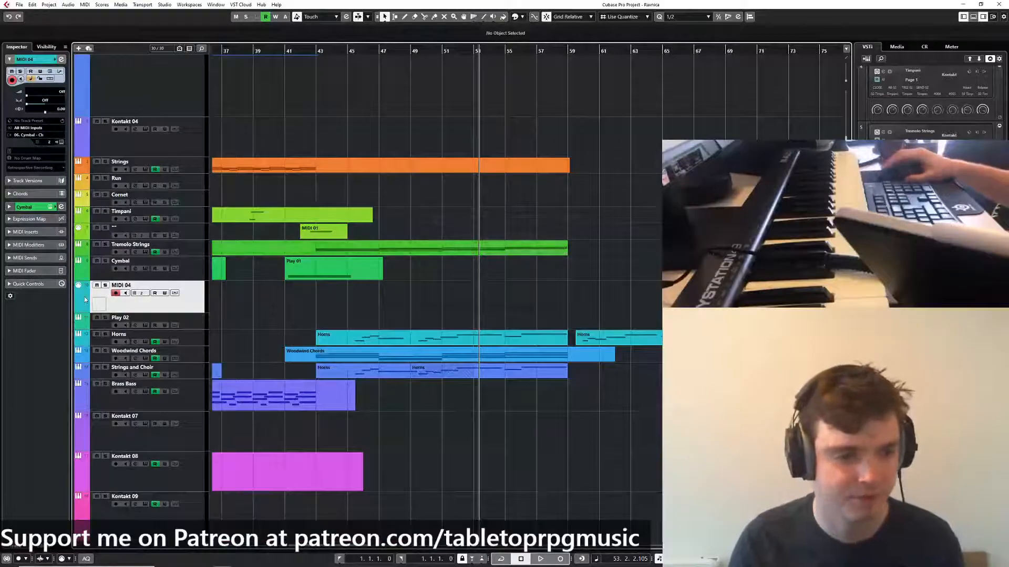
Load the Zildjian Roll DXF patch from EW Symphonic Orchestra Gold Complete's Gold Perc folder as a second sound in the Cymbal instrument
click(61, 142)
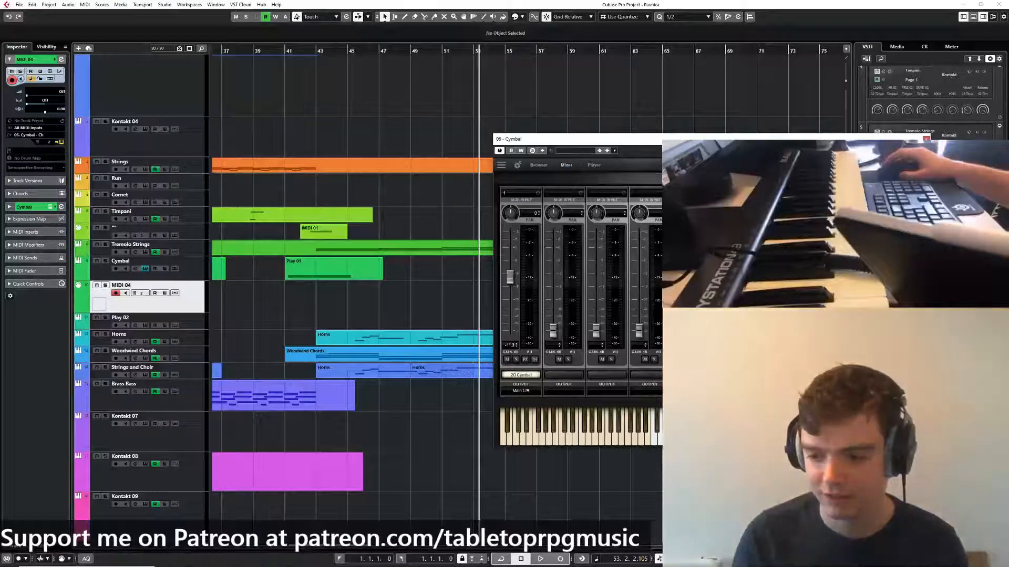
click(537, 165)
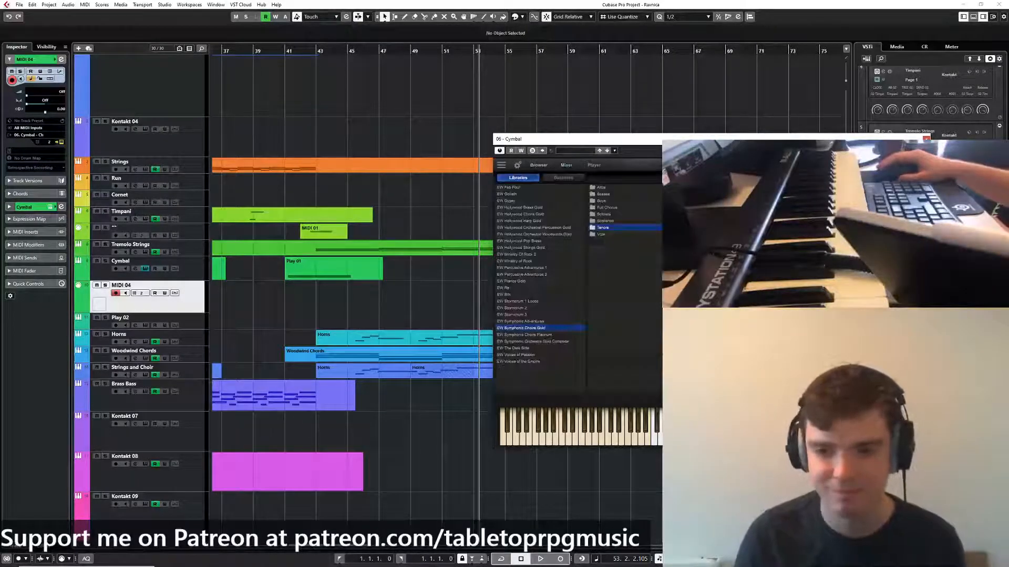
mouse_move(777, 139)
mouse_down()
mouse_move(724, 109)
mouse_move(816, 84)
mouse_move(767, 148)
mouse_up()
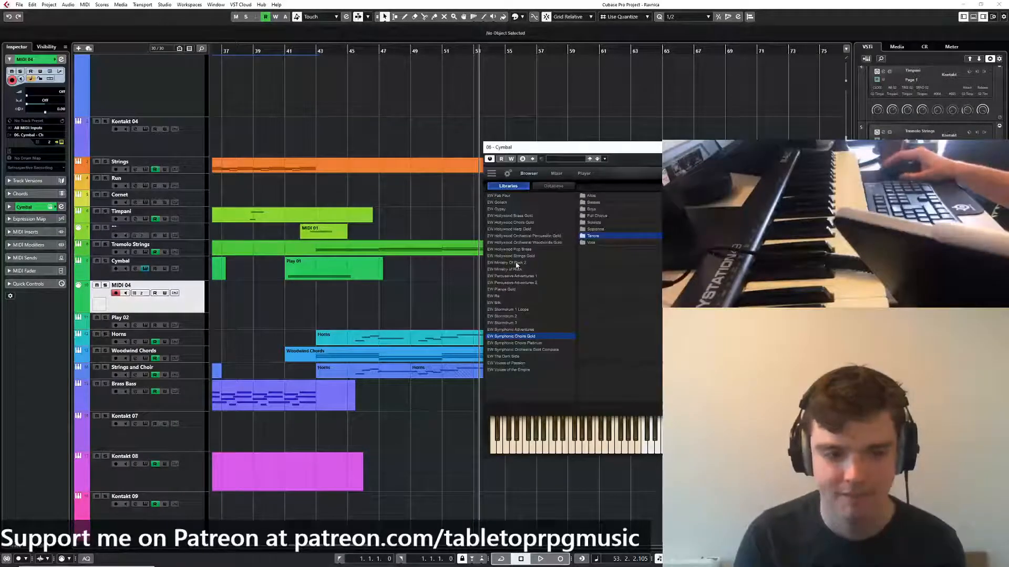
click(529, 351)
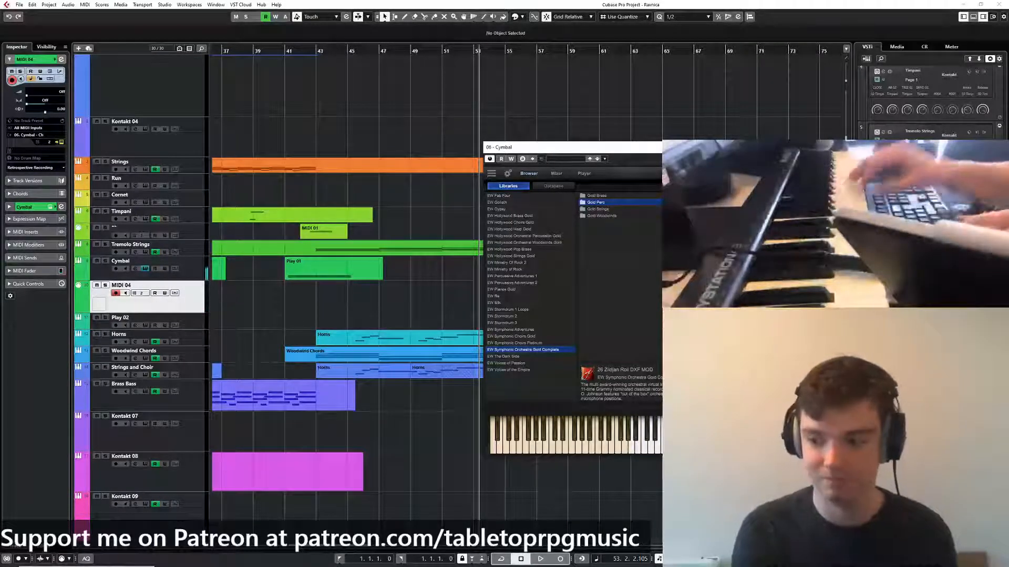
Lower the volume of the Cymbal instrument's second mixer channel to about -8.7 dB and close the instrument
click(557, 176)
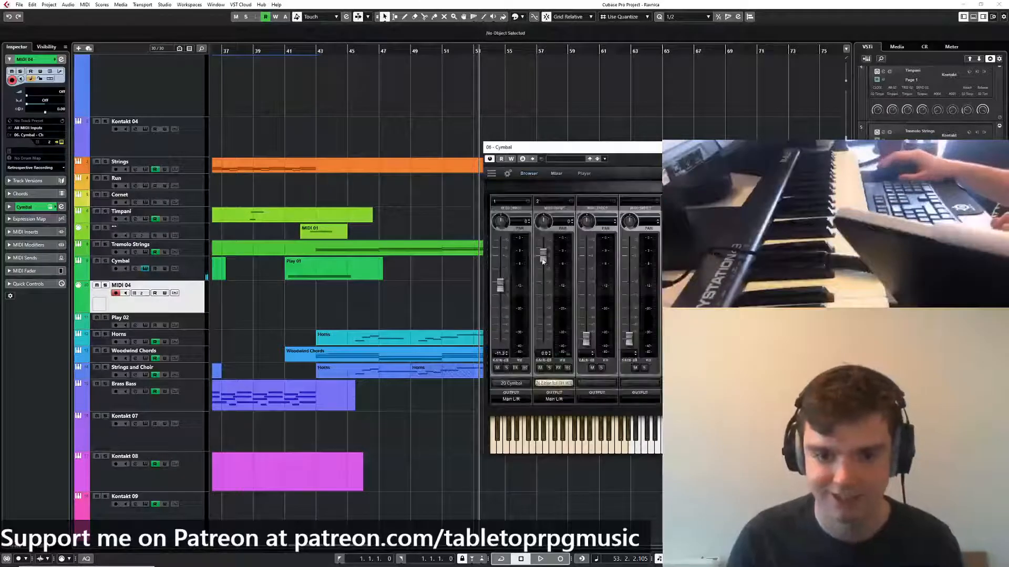
drag(544, 254, 543, 275)
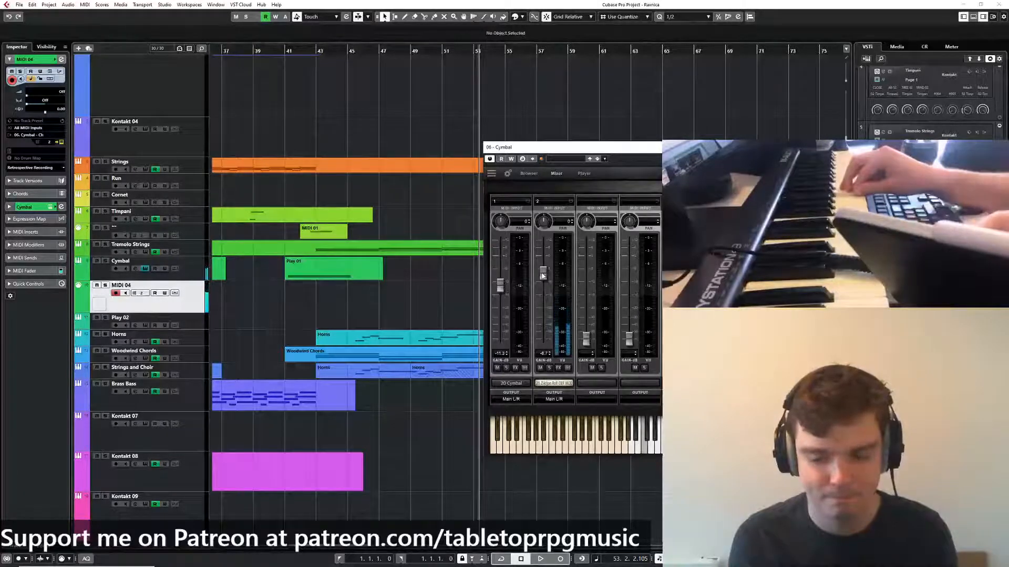
click(993, 147)
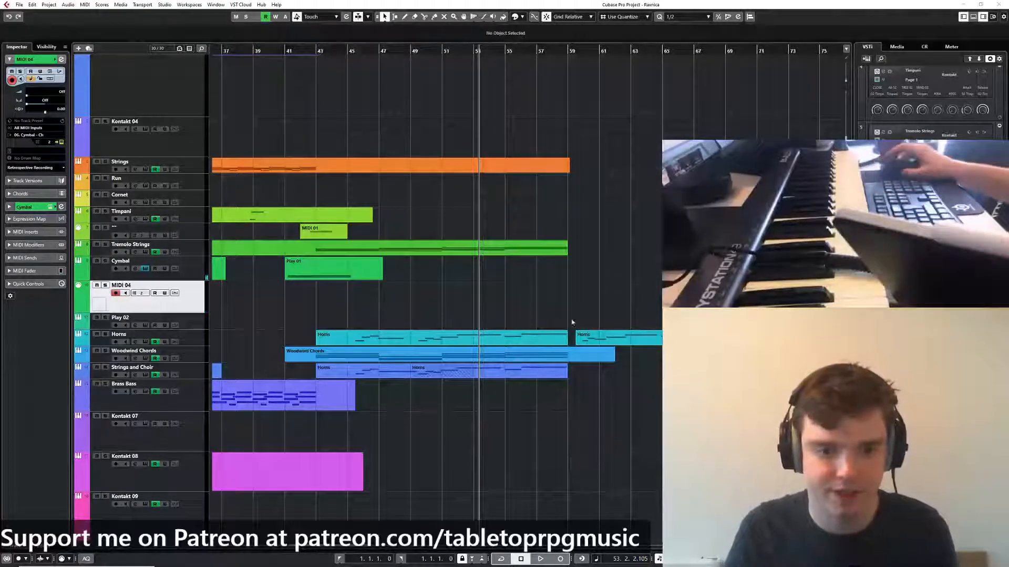
Play along on the MIDI 04 track from bar 43 to bar 59 and insert the performance from Retrospective Recording
click(410, 51)
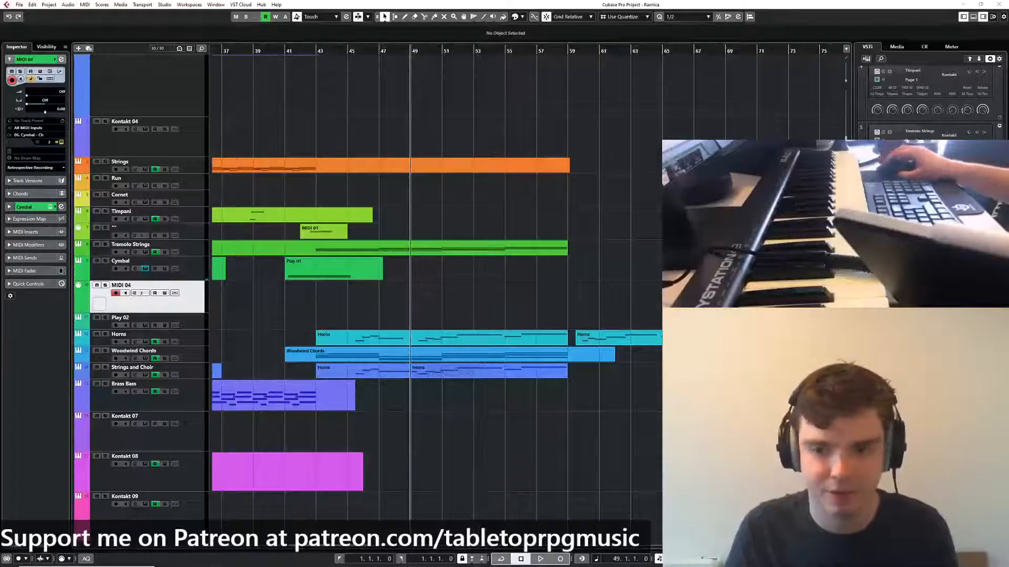
click(316, 51)
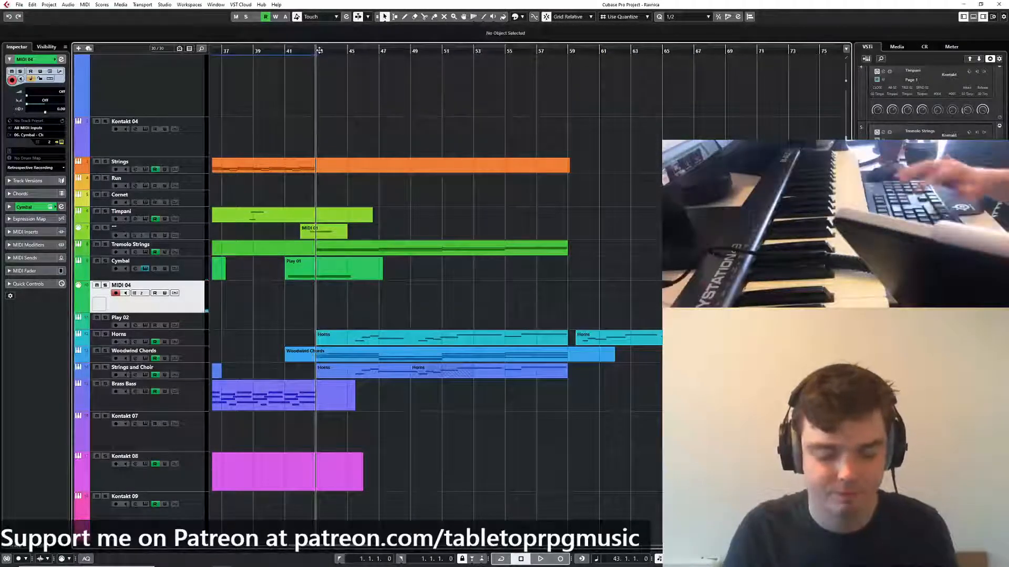
key(space)
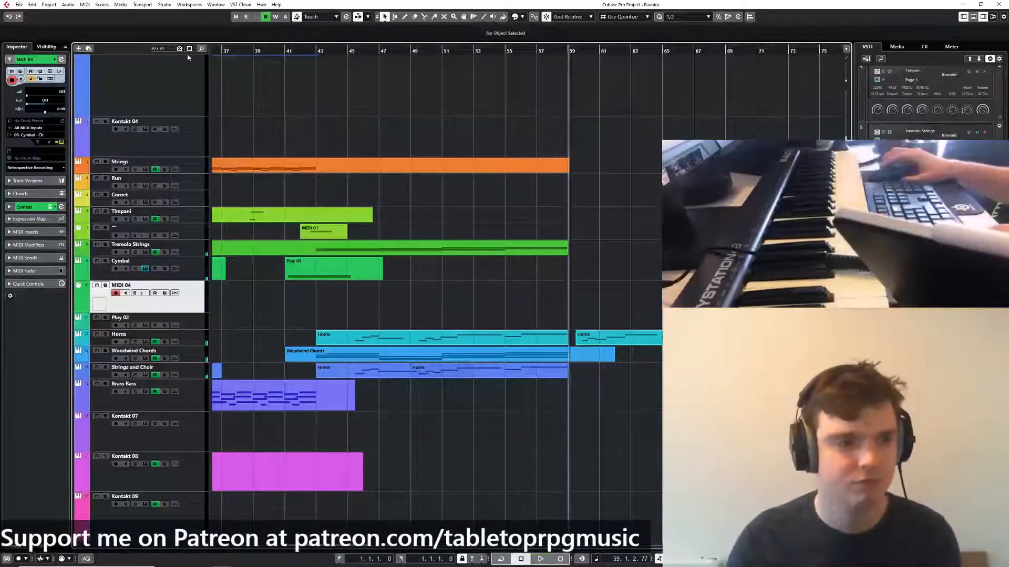
click(31, 167)
click(42, 177)
click(505, 319)
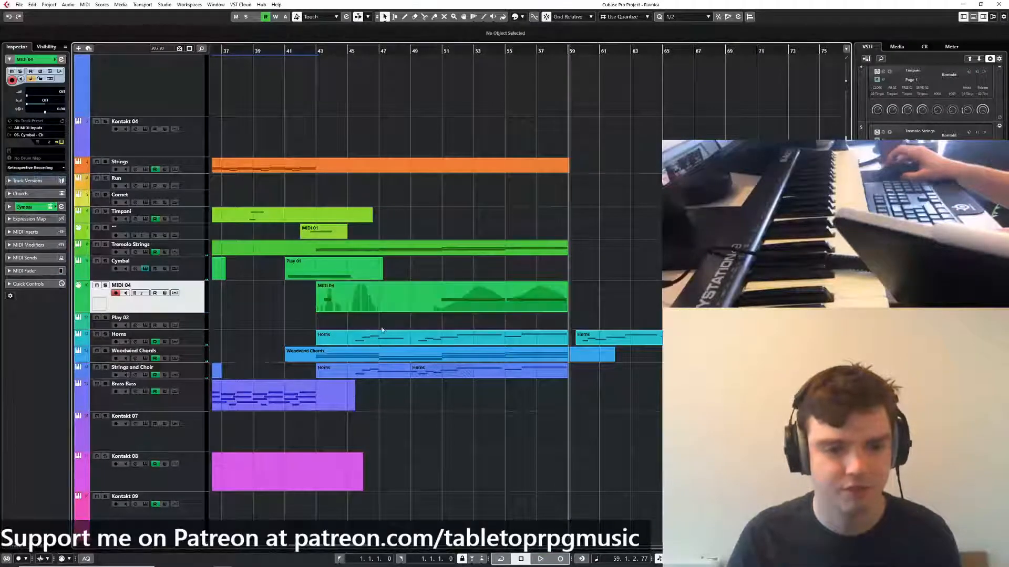
Open the MIDI 04 part for in-place editing and set its controller lane to CC 1 (Modulation)
scroll(386, 330, down, 2)
click(175, 293)
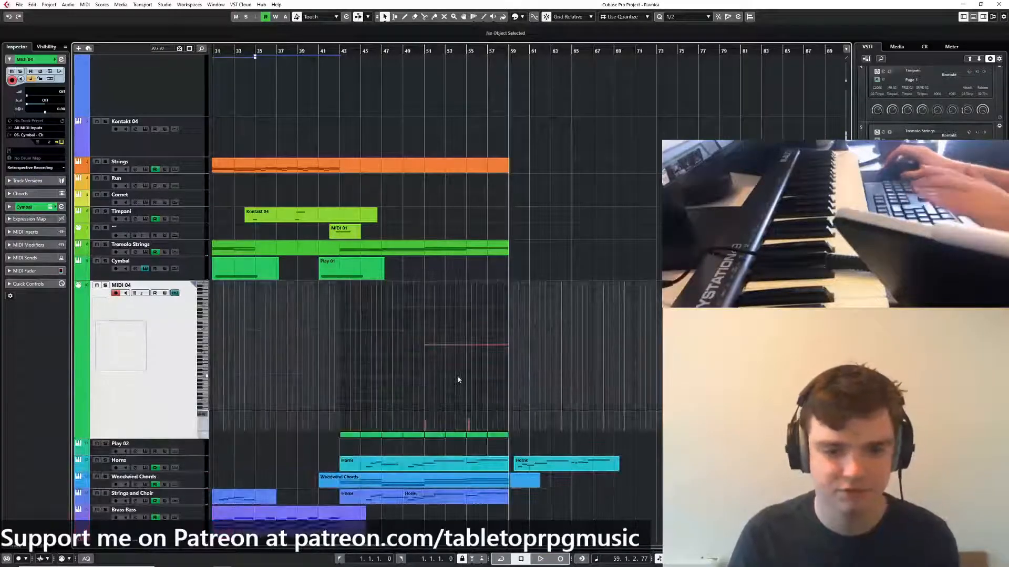
scroll(451, 379, up, 3)
click(174, 294)
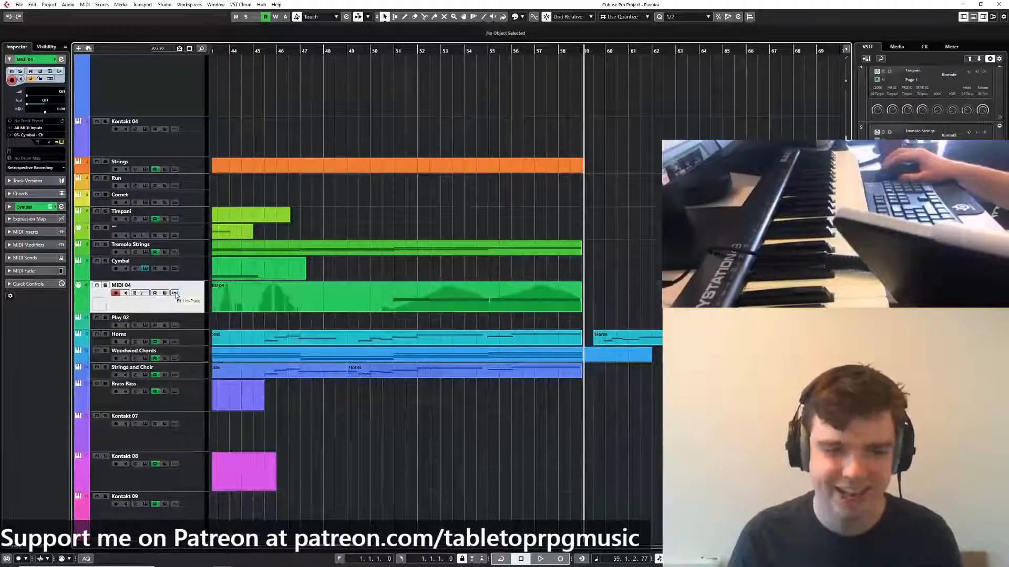
click(175, 293)
click(204, 416)
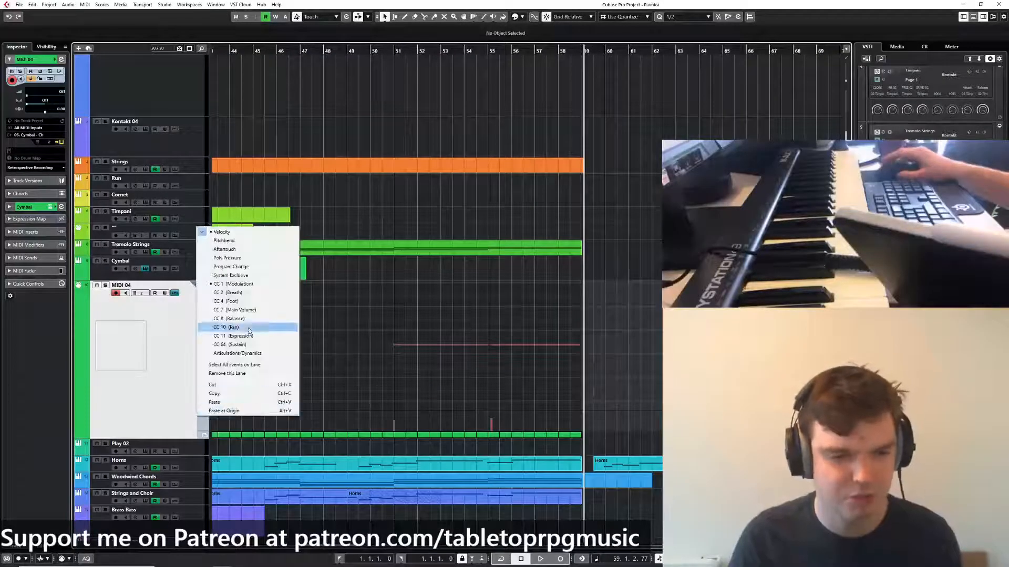
click(236, 285)
scroll(420, 391, down, 2)
Select all modulation events between bars 43 and 59 on MIDI 04, extract them as MIDI automation, and close the in-place editor
drag(259, 392, 586, 435)
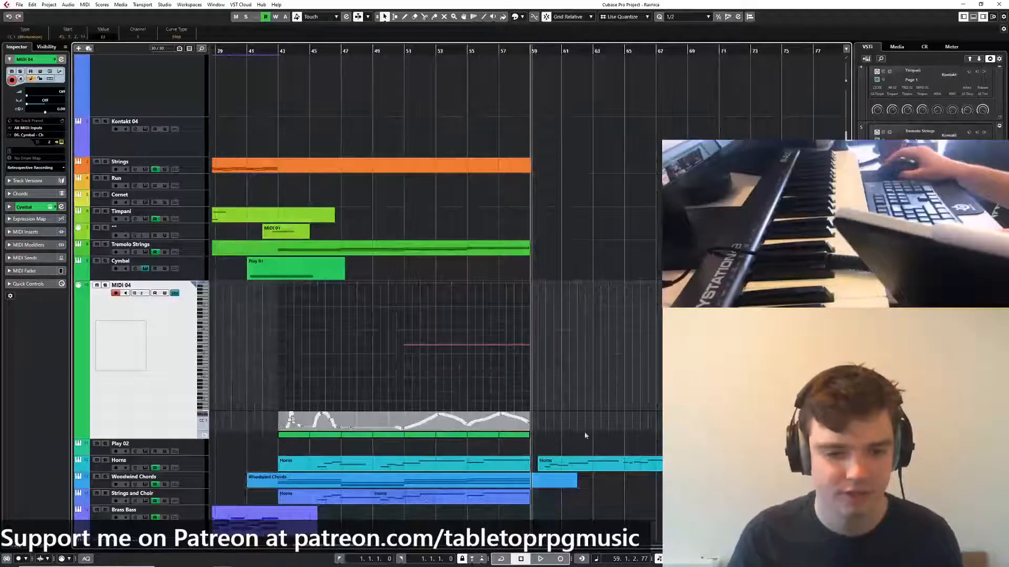
click(84, 4)
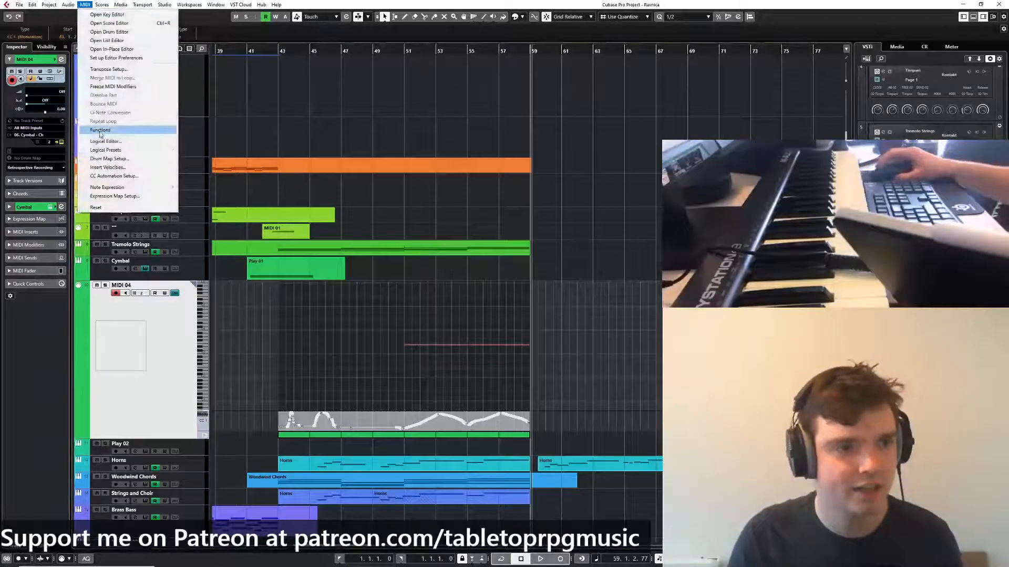
mouse_move(100, 130)
click(205, 242)
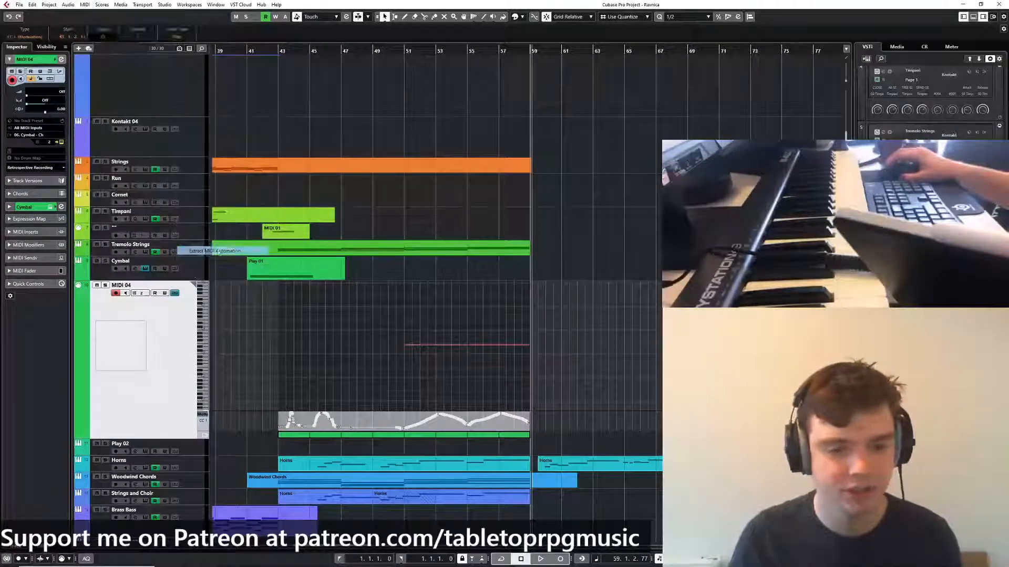
click(184, 282)
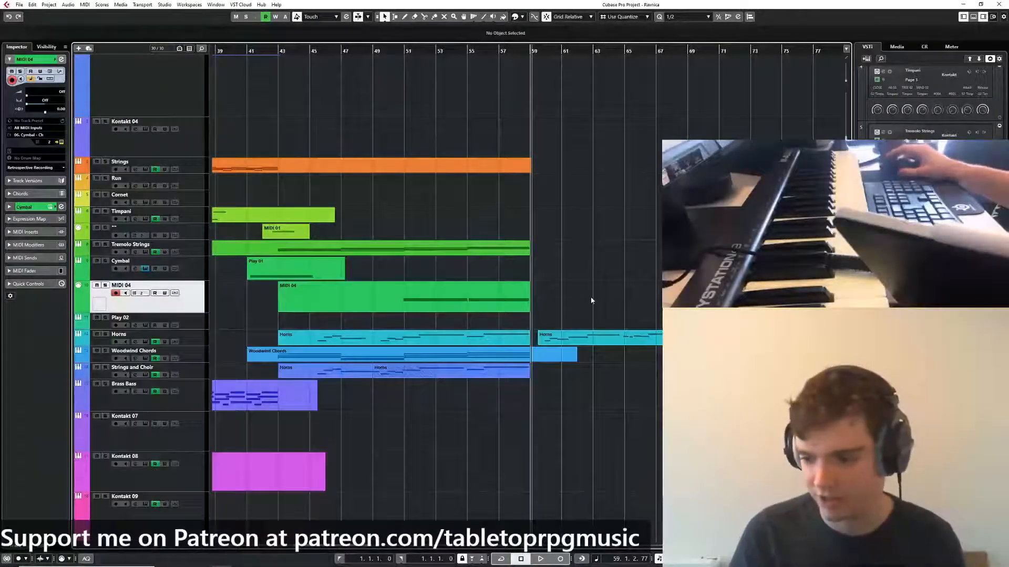
Delete the second note in the MIDI 04 part and extend the note starting at bar 51 to bar 59
drag(590, 301, 547, 303)
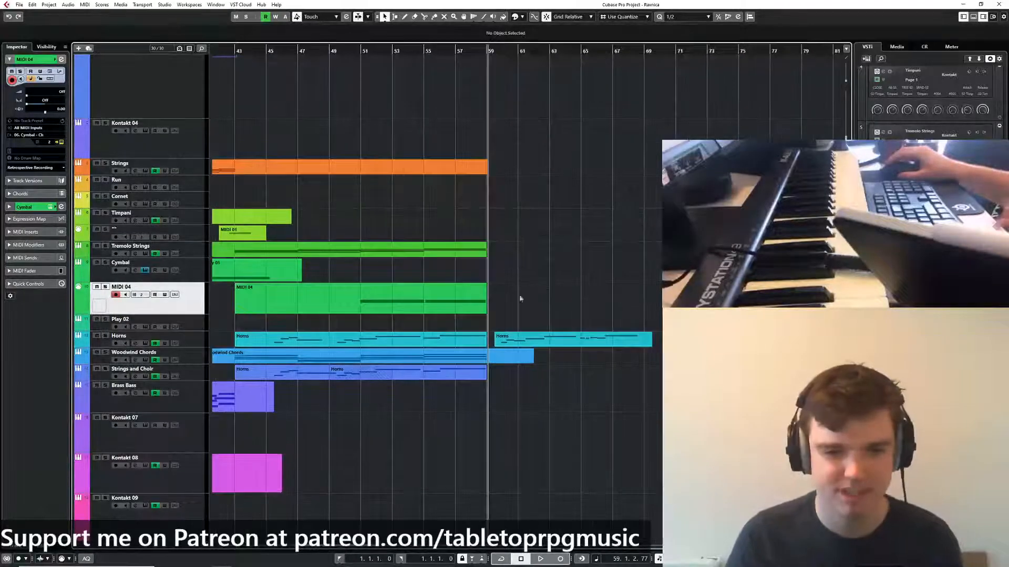
click(175, 294)
scroll(339, 446, up, 2)
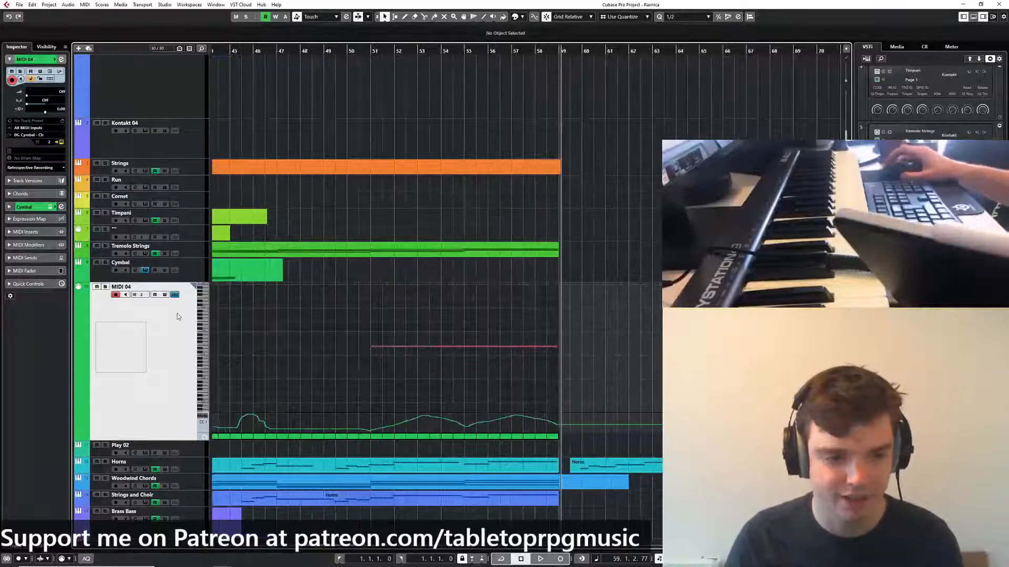
click(175, 295)
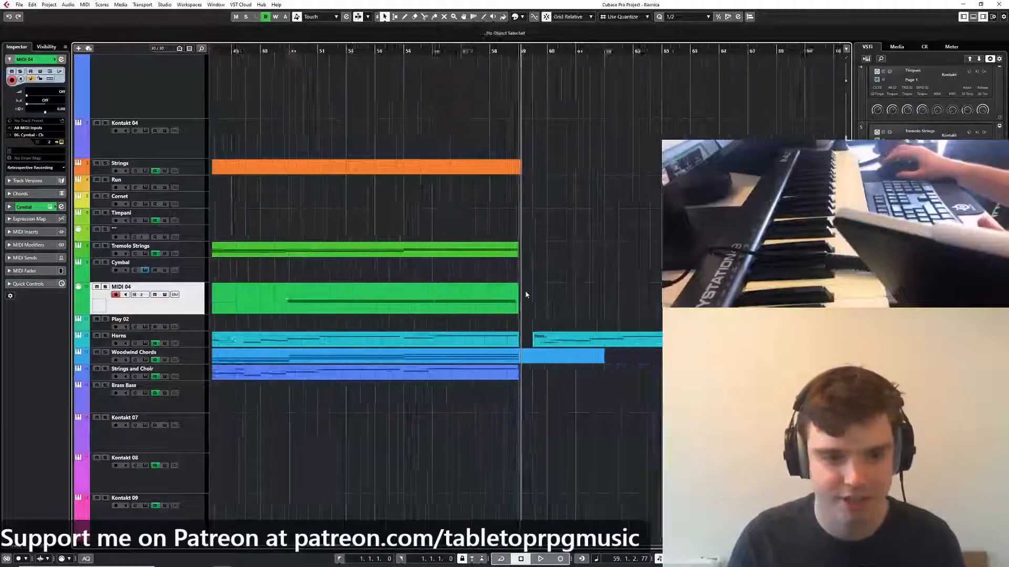
click(174, 294)
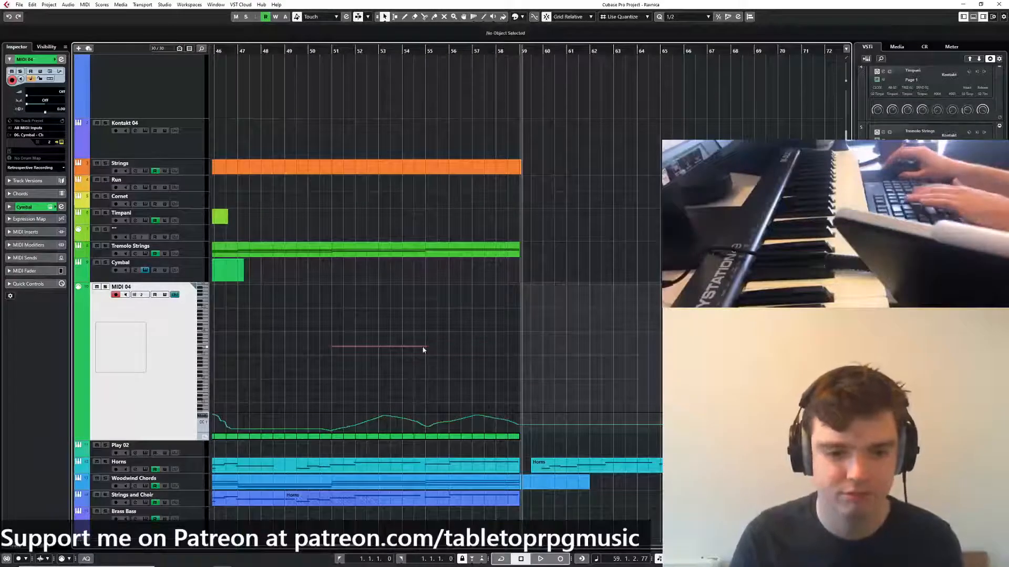
drag(425, 347, 521, 346)
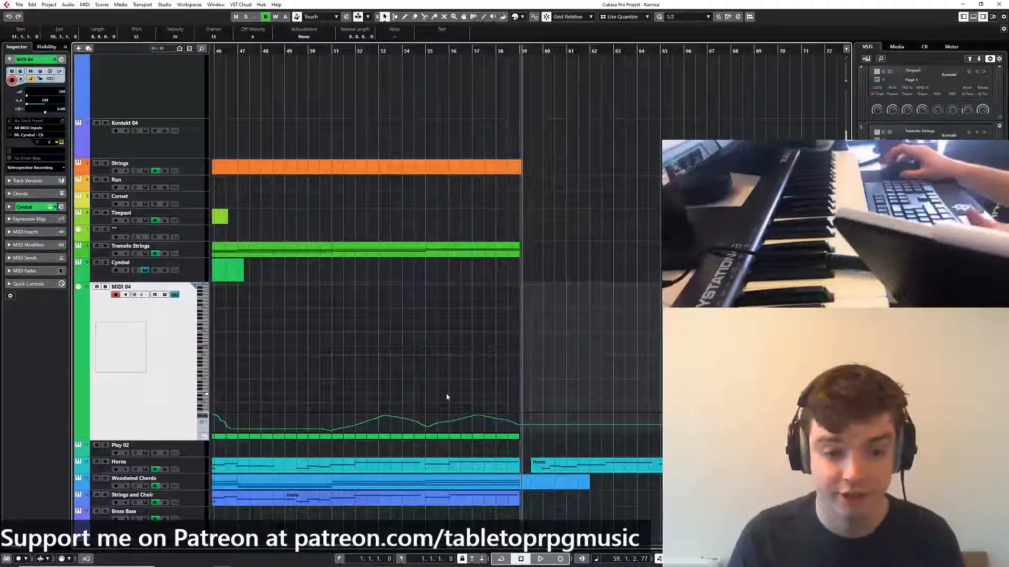
Finish in-place editing of the MIDI 04 part and return the track to its normal part view
click(175, 295)
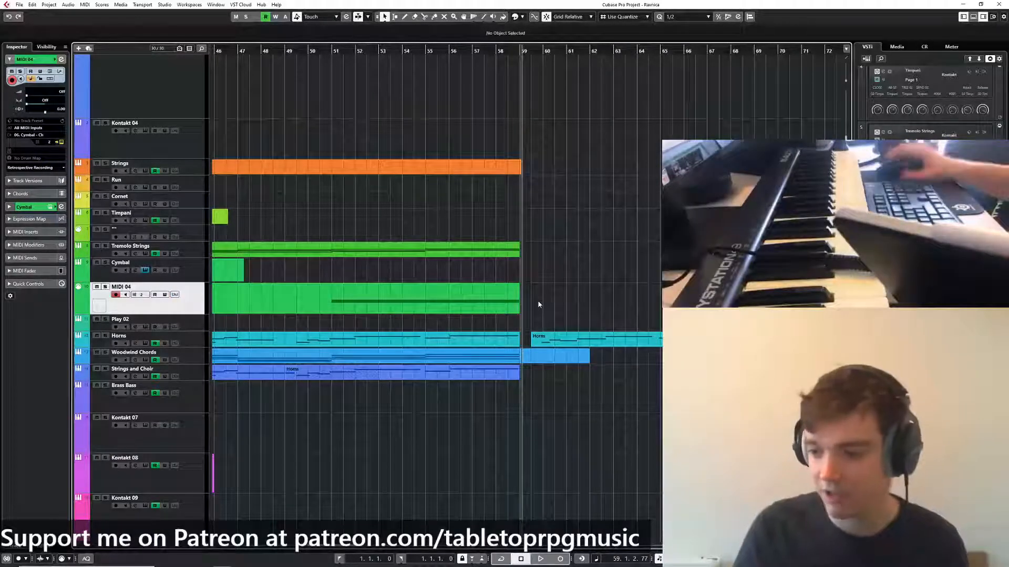
mouse_move(538, 301)
mouse_down()
mouse_move(605, 299)
mouse_move(535, 295)
mouse_up()
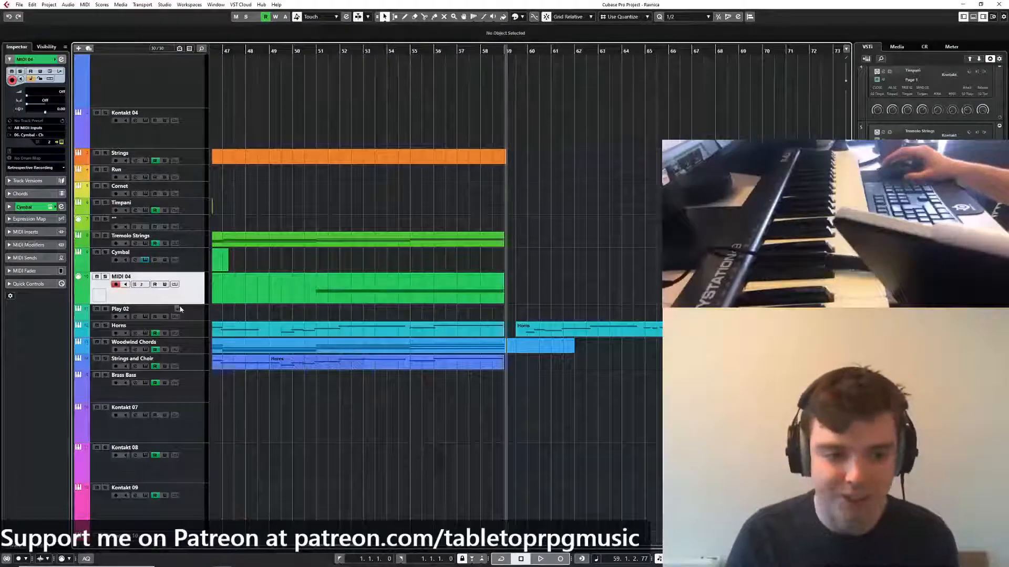
scroll(352, 310, down, 3)
drag(326, 312, 416, 316)
scroll(418, 316, up, 2)
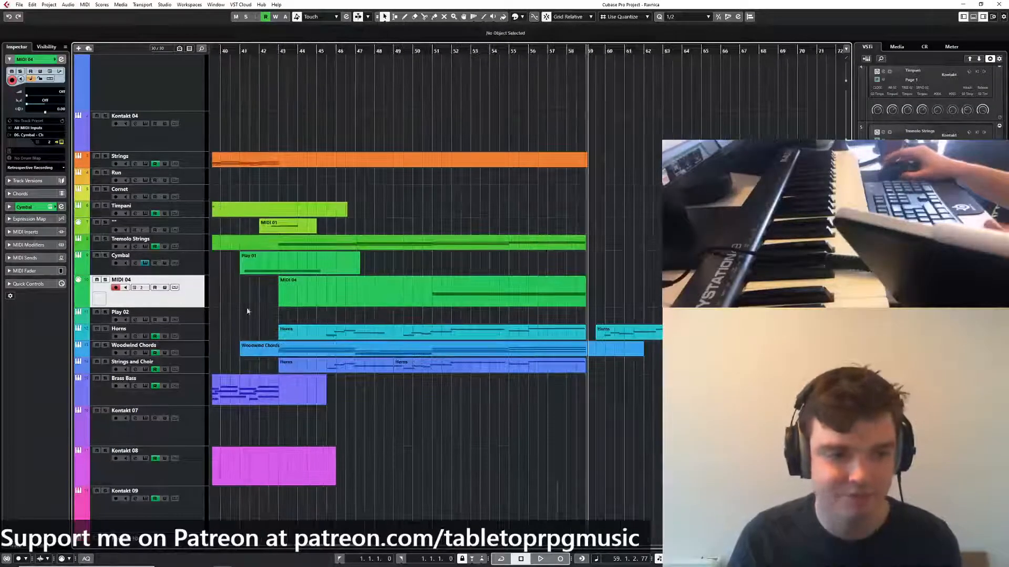
drag(434, 304, 567, 379)
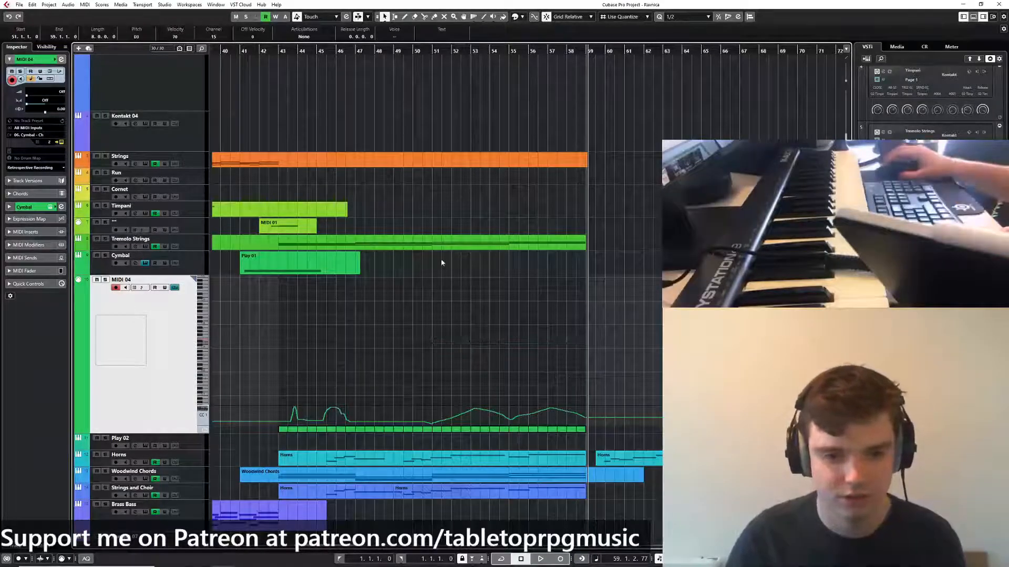
click(175, 287)
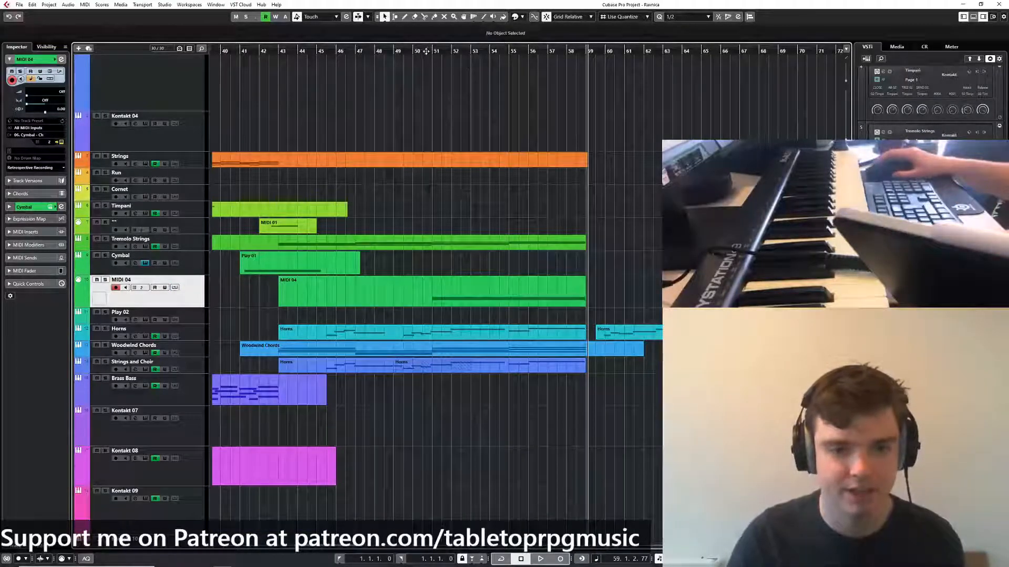
Play back the arrangement from about bar 49 to hear the cymbal roll in context
click(399, 51)
key(space)
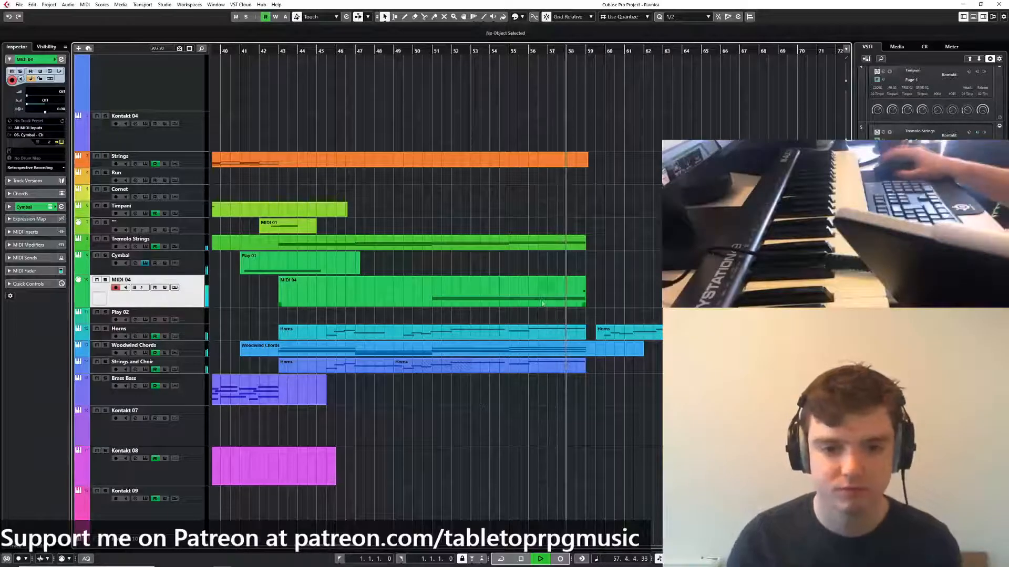
scroll(529, 272, down, 2)
key(space)
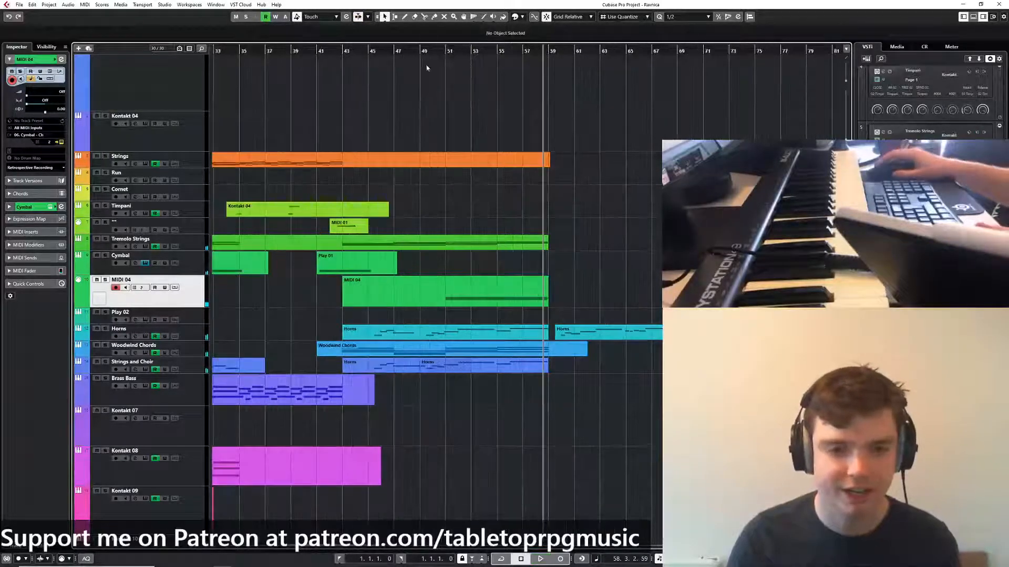
Place the playhead at bar 51, open the Timpani track for in-place editing, and extend its second part to about bar 65
click(445, 54)
drag(459, 180, 585, 298)
scroll(528, 325, down, 2)
scroll(608, 311, down, 2)
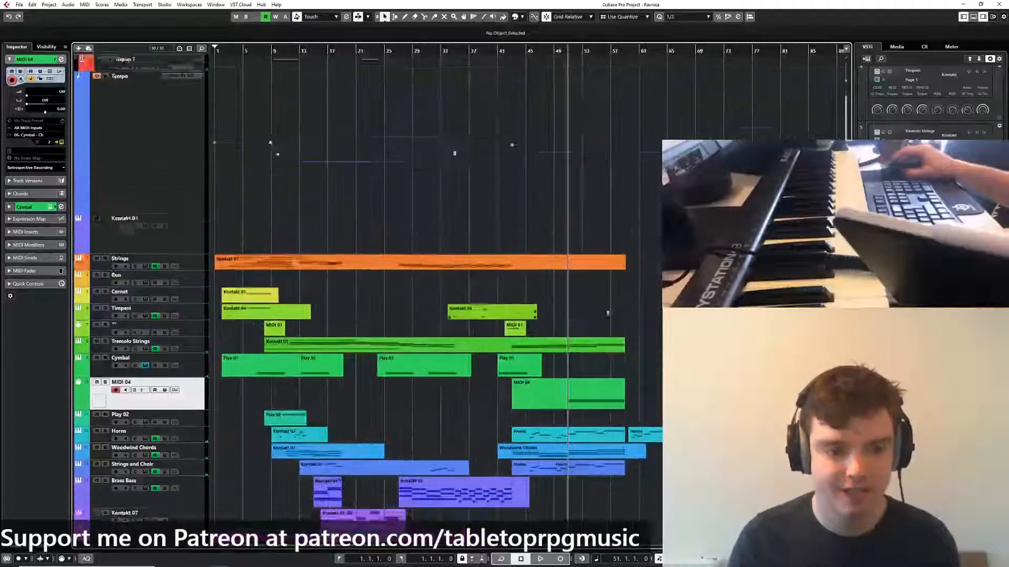
click(159, 291)
click(175, 299)
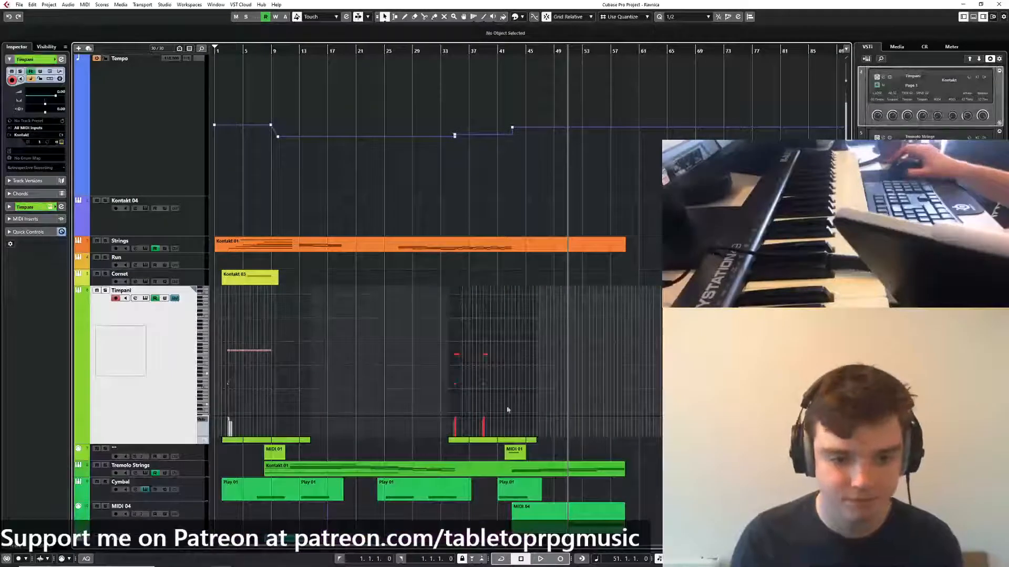
drag(535, 440, 619, 424)
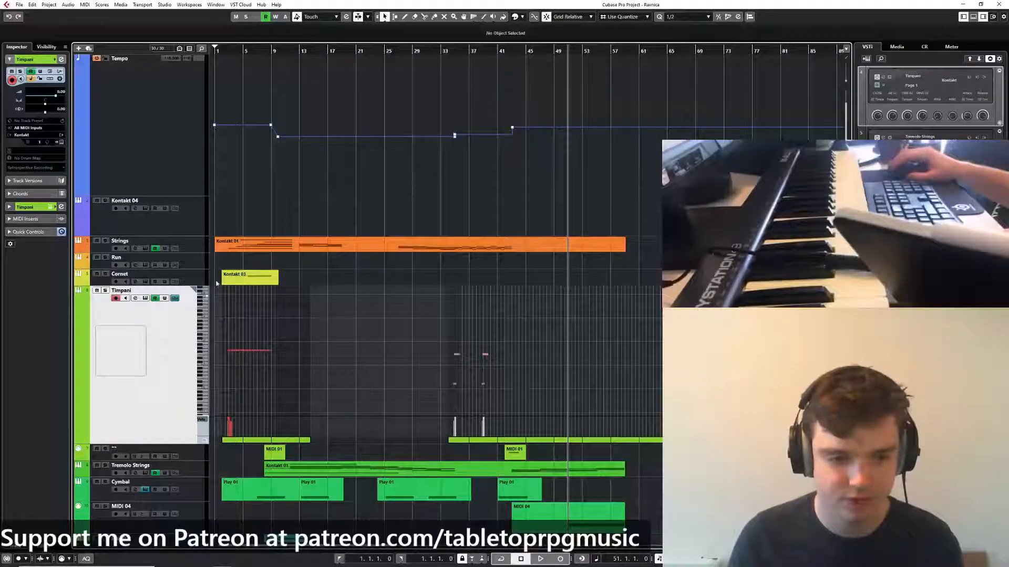
Draw a long D#0 note in the second Timpani part from about bar 40 to bar 51
scroll(216, 283, up, 1)
scroll(221, 409, up, 2)
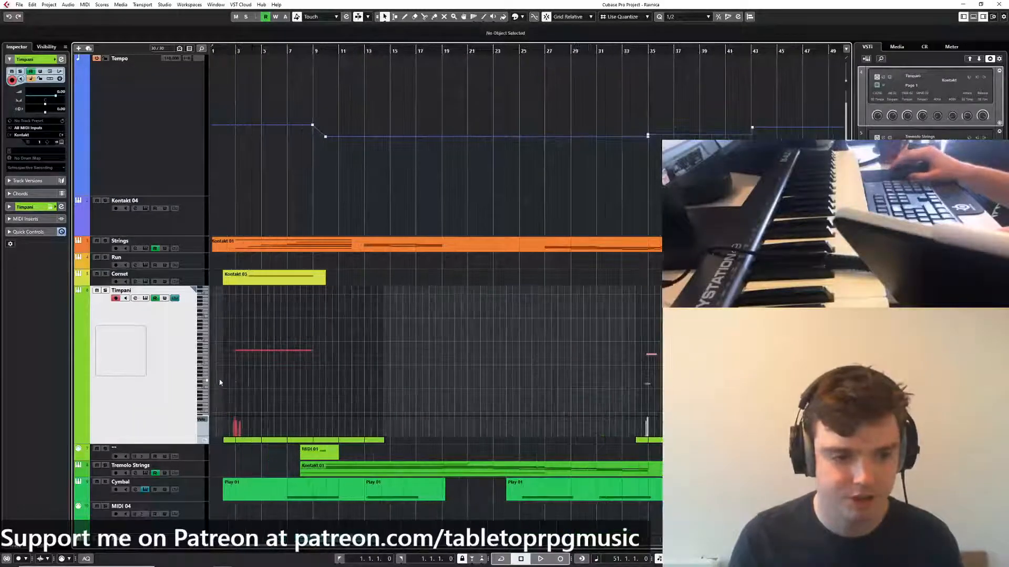
scroll(229, 385, down, 4)
scroll(227, 393, up, 5)
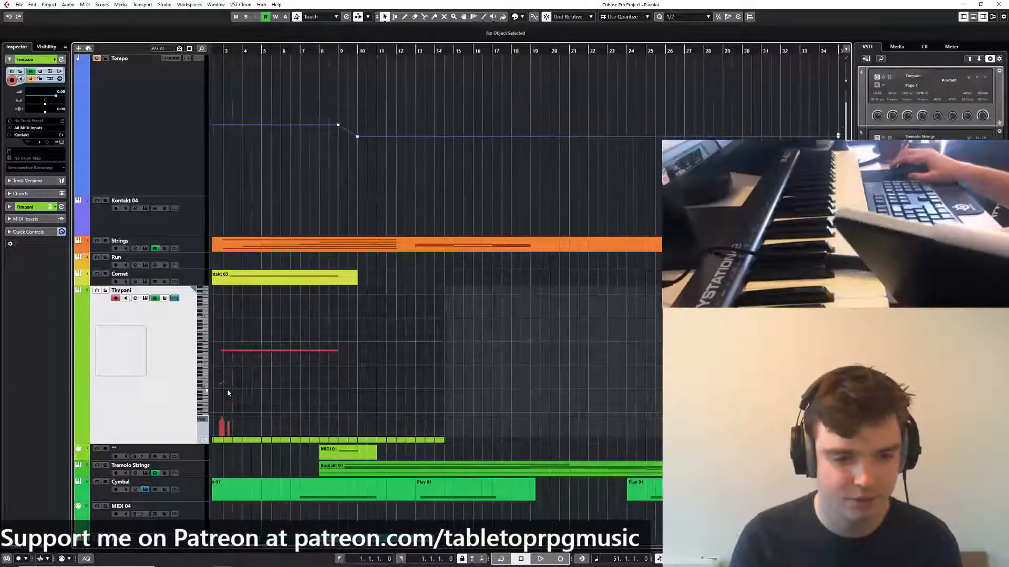
scroll(242, 392, down, 5)
scroll(516, 390, up, 5)
right_click(498, 388)
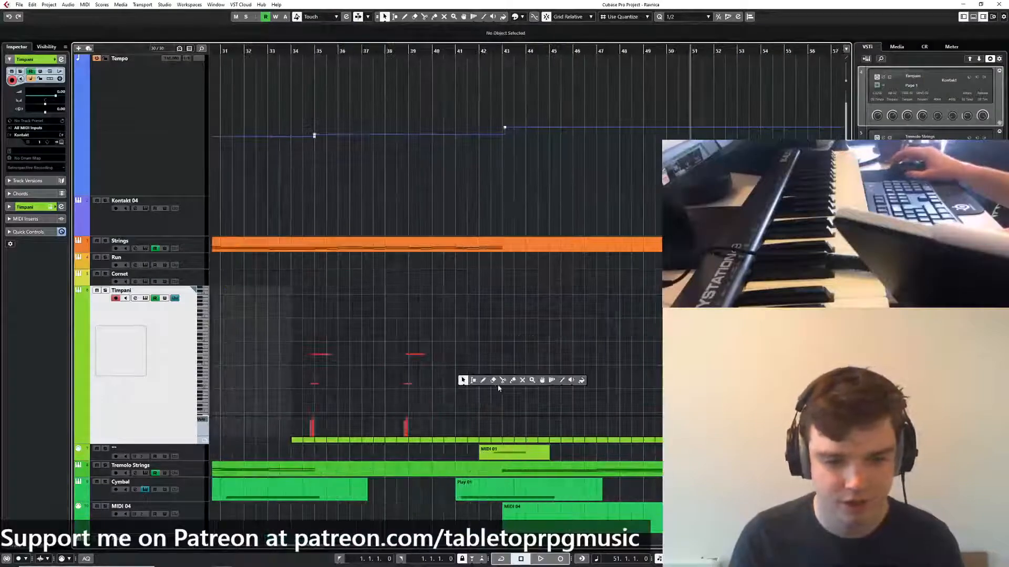
click(483, 380)
drag(447, 382, 692, 382)
scroll(568, 373, down, 3)
right_click(567, 373)
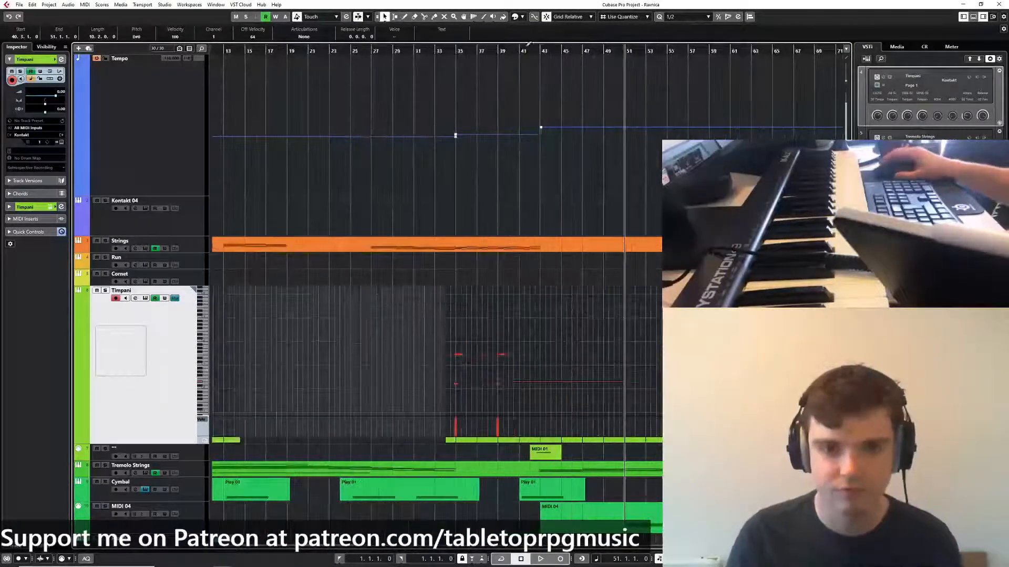
Examine the Tremolo Strings chords between bars 43 and 59 in the in-place editor, then close it
scroll(460, 383, down, 3)
scroll(459, 383, right, 3)
scroll(459, 383, up, 2)
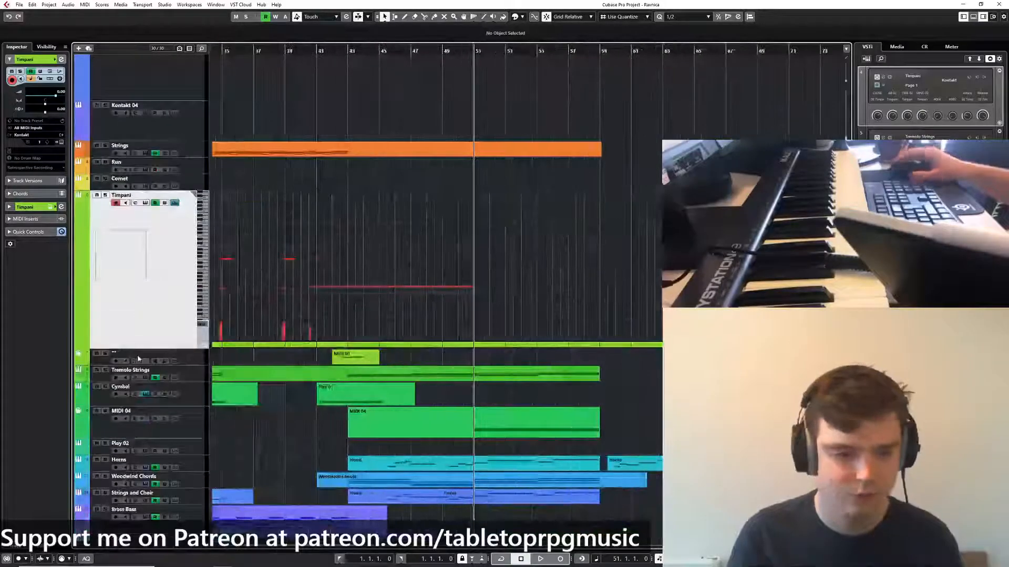
click(173, 378)
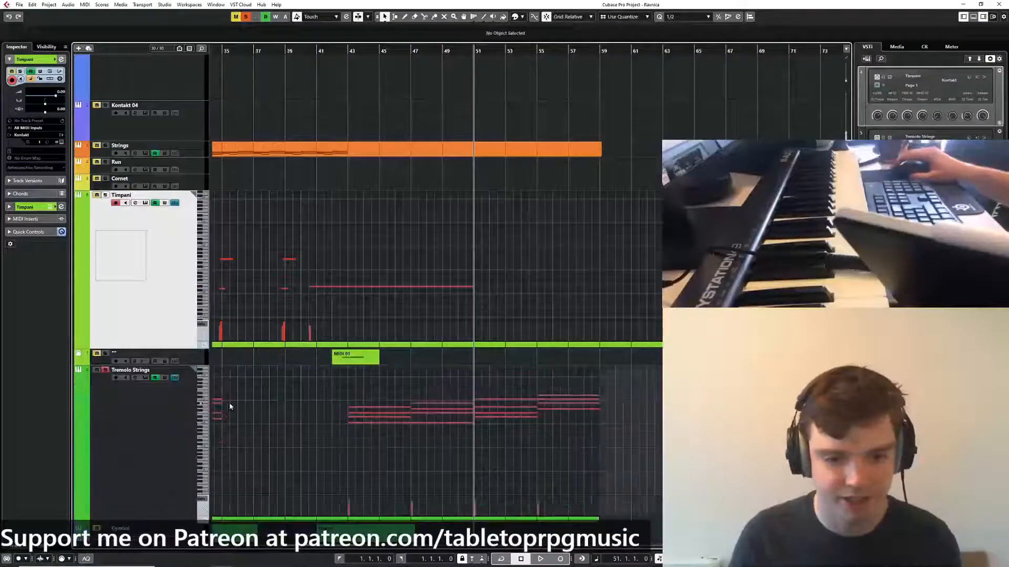
click(174, 378)
scroll(135, 275, down, 4)
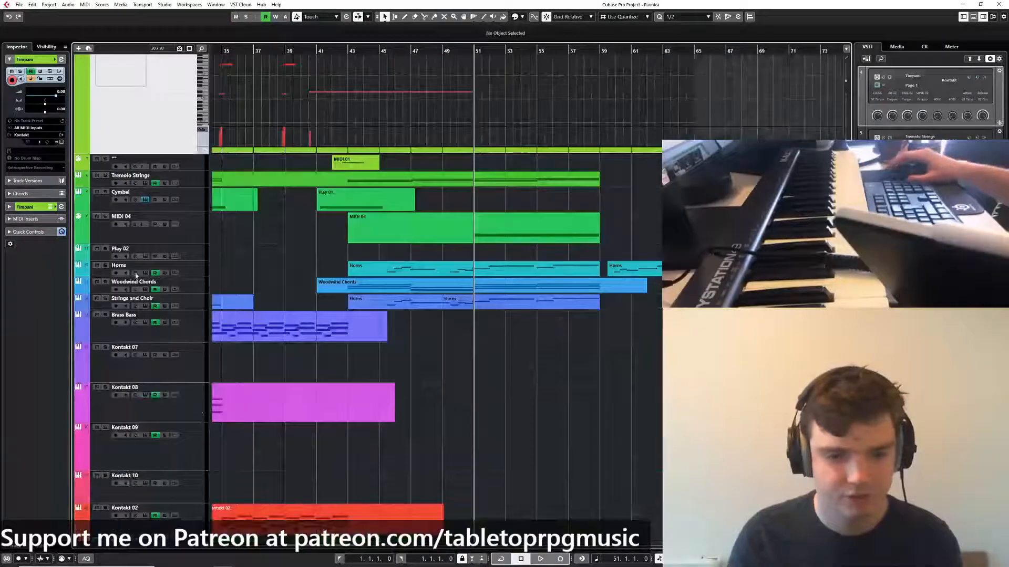
Solo the Woodwind Chords track, play it briefly from bar 51, and open its part in place to examine the chord notes
click(106, 282)
key(space)
click(175, 290)
key(space)
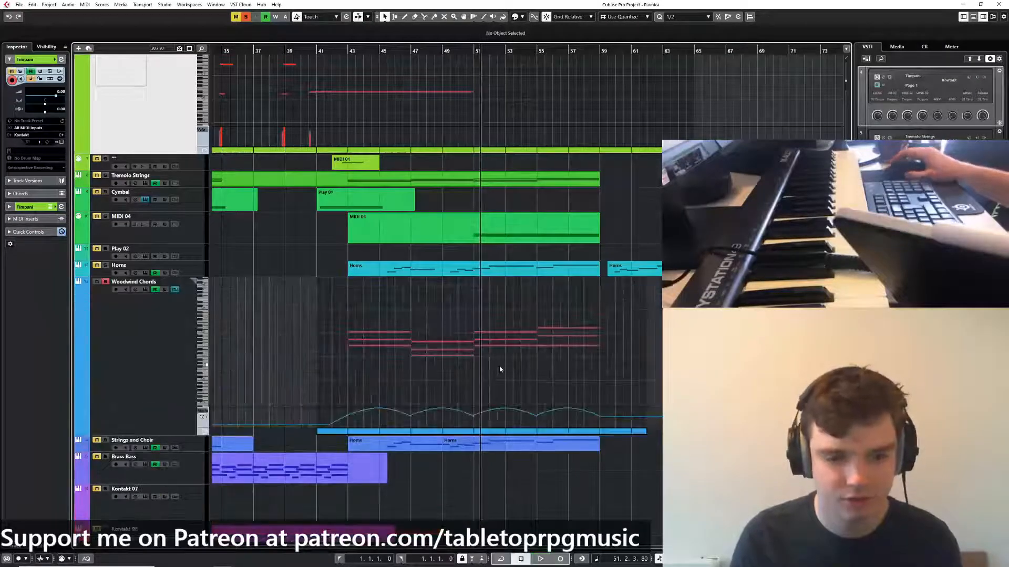
scroll(500, 368, up, 2)
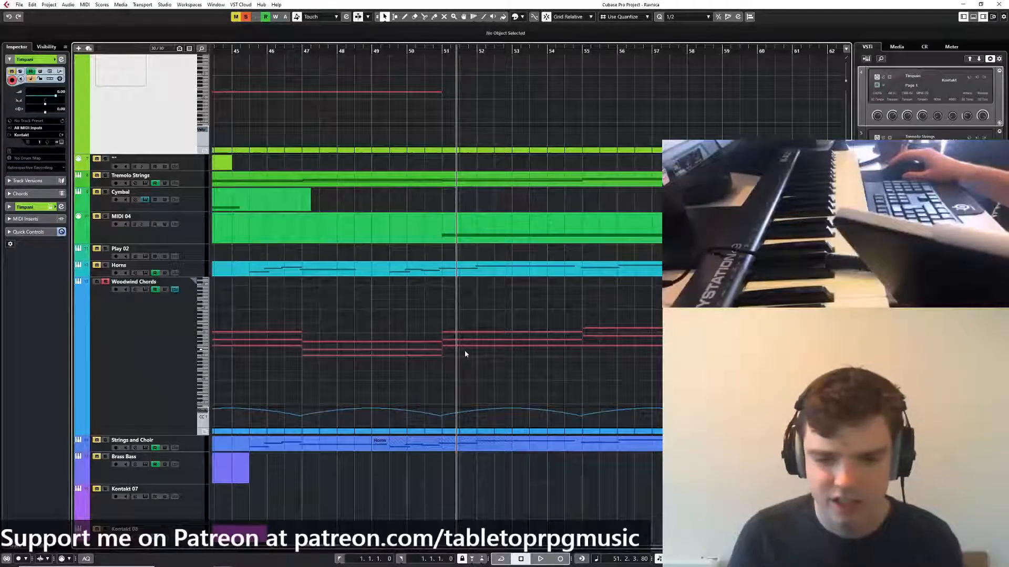
ctrl+scroll(478, 363, down, 2)
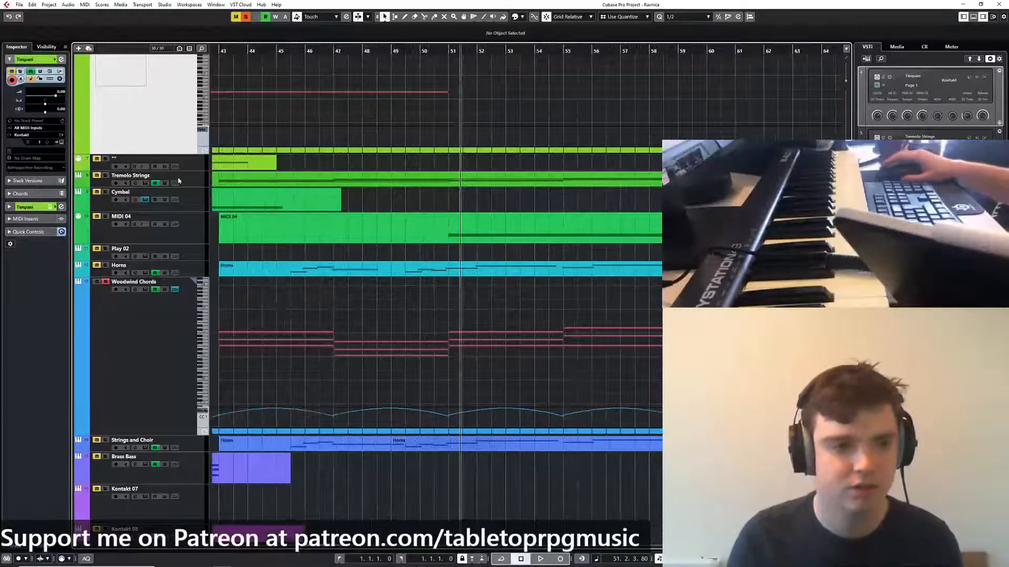
scroll(179, 182, up, 5)
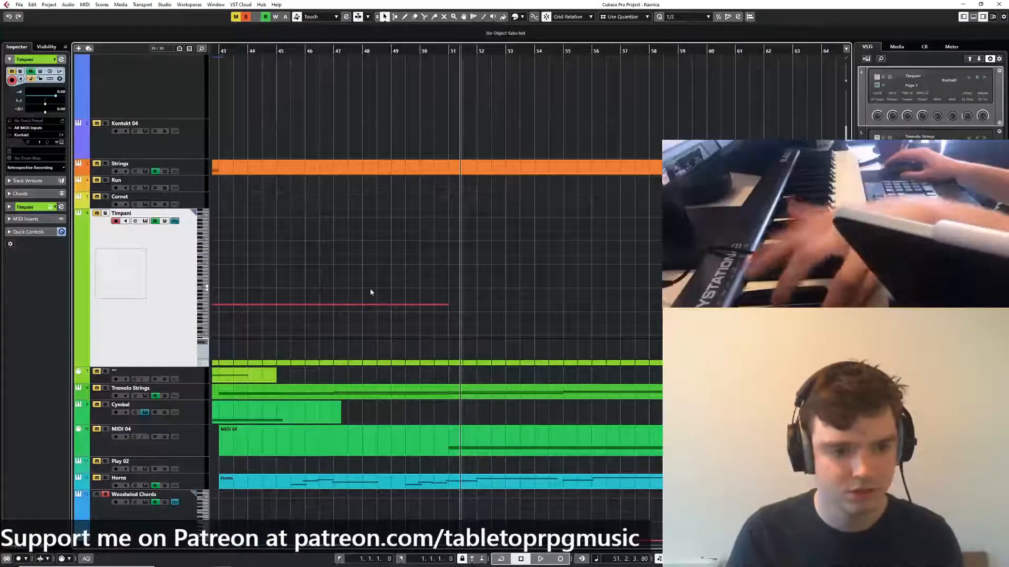
Draw a long F1 note in the second Timpani part from bar 50 to bar 62 and return to the selection tool
right_click(415, 300)
click(460, 297)
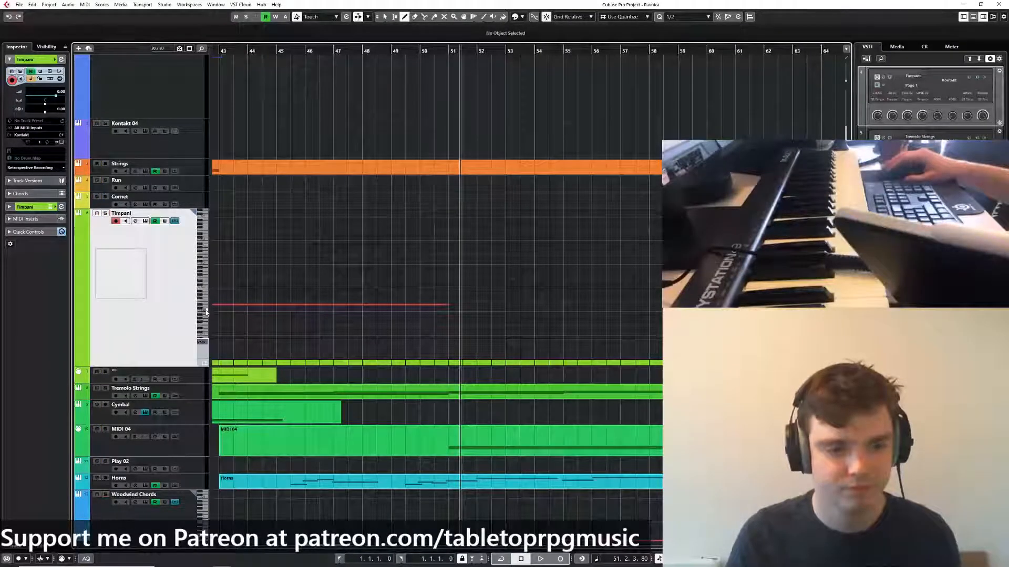
key(g)
key(g)
key(g)
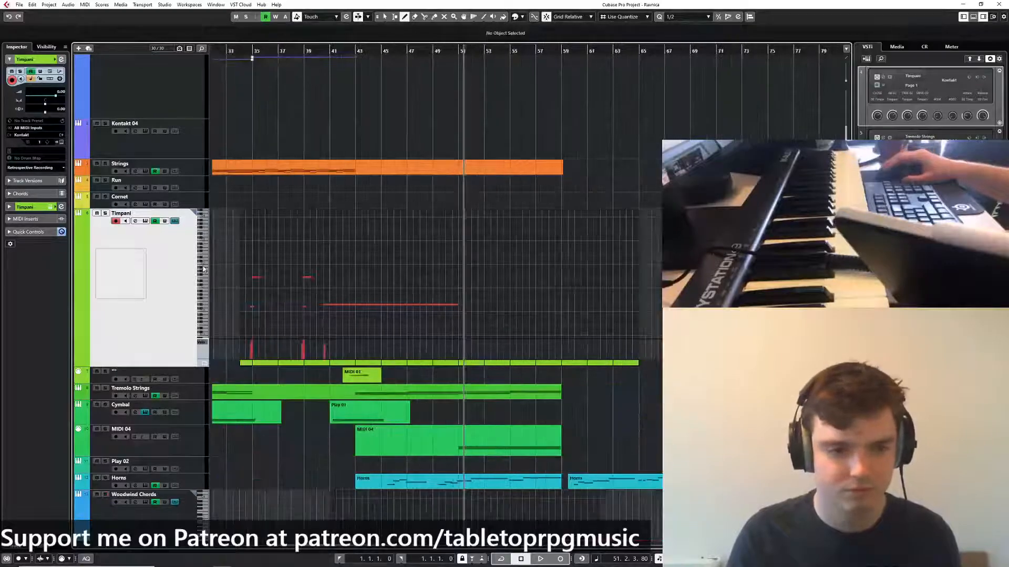
scroll(375, 275, down, 3)
drag(416, 276, 499, 276)
scroll(439, 277, up, 4)
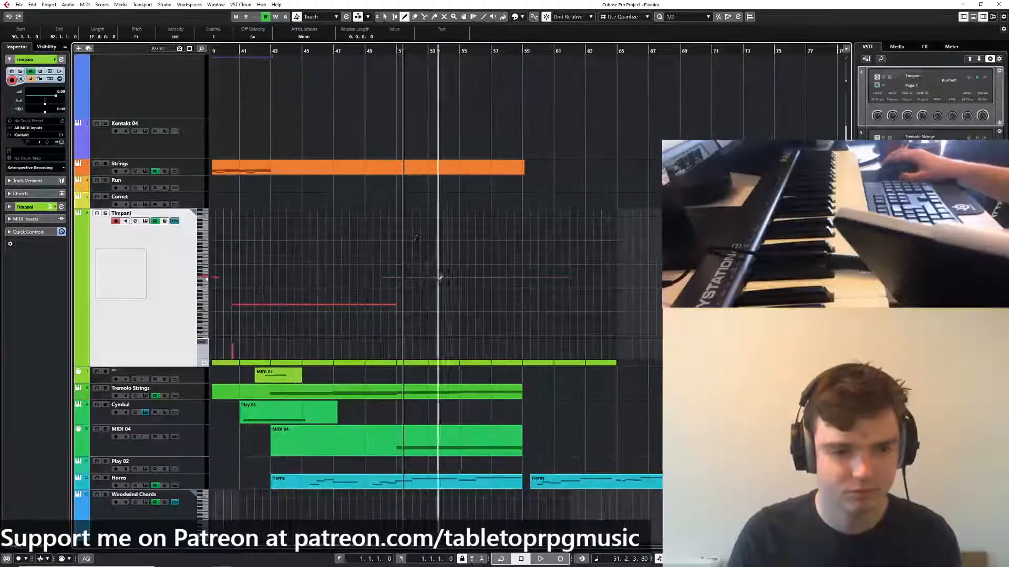
right_click(415, 256)
click(415, 244)
Solo the Timpani track and listen to its notes around bars 51 and 39
click(105, 213)
key(space)
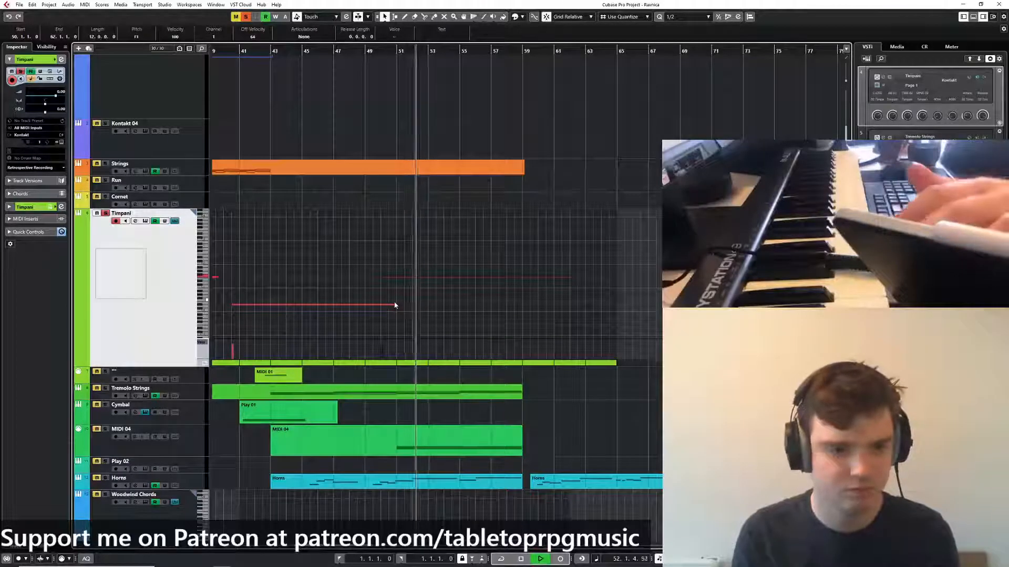
scroll(379, 305, down, 3)
click(365, 252)
scroll(261, 188, up, 3)
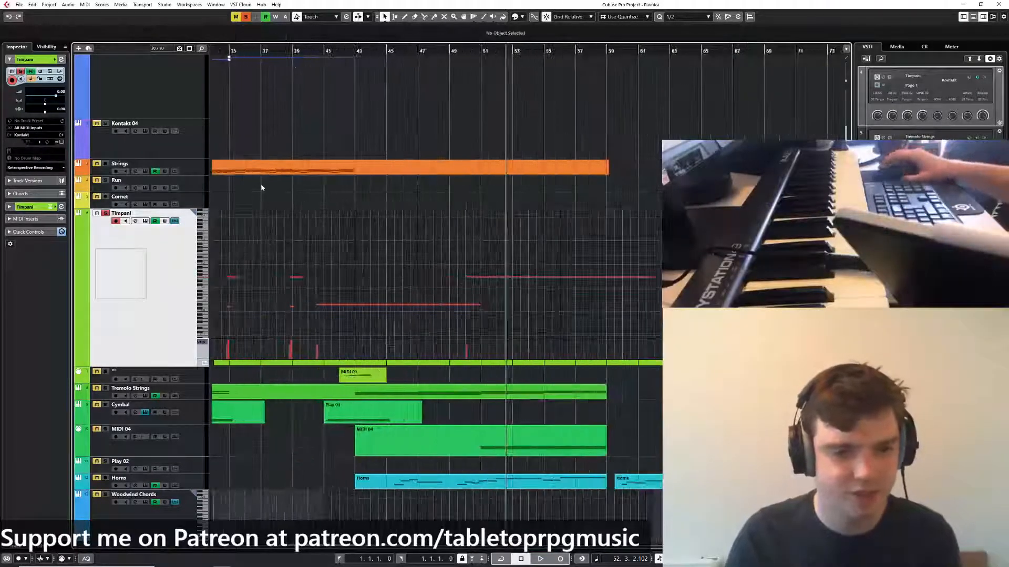
click(290, 51)
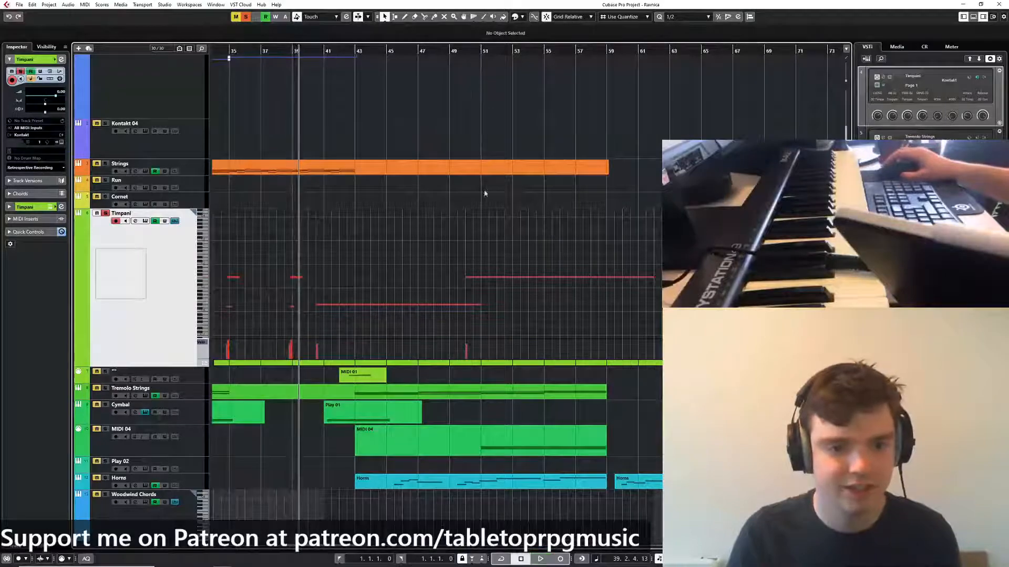
click(354, 304)
scroll(374, 182, down, 4)
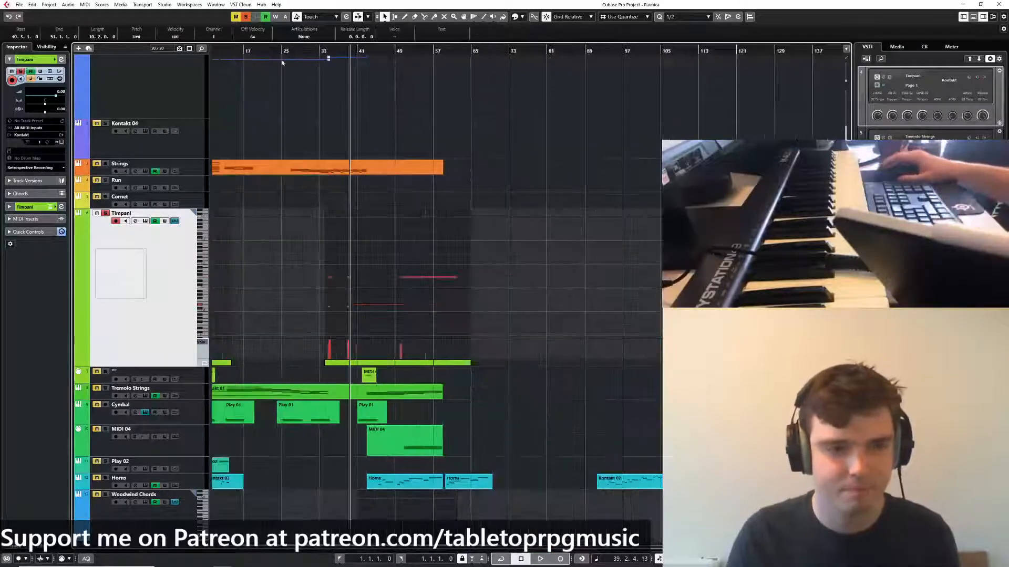
Play the soloed Timpani track from its opening part near bar 3 to hear how the first roll sounds
drag(249, 51, 228, 60)
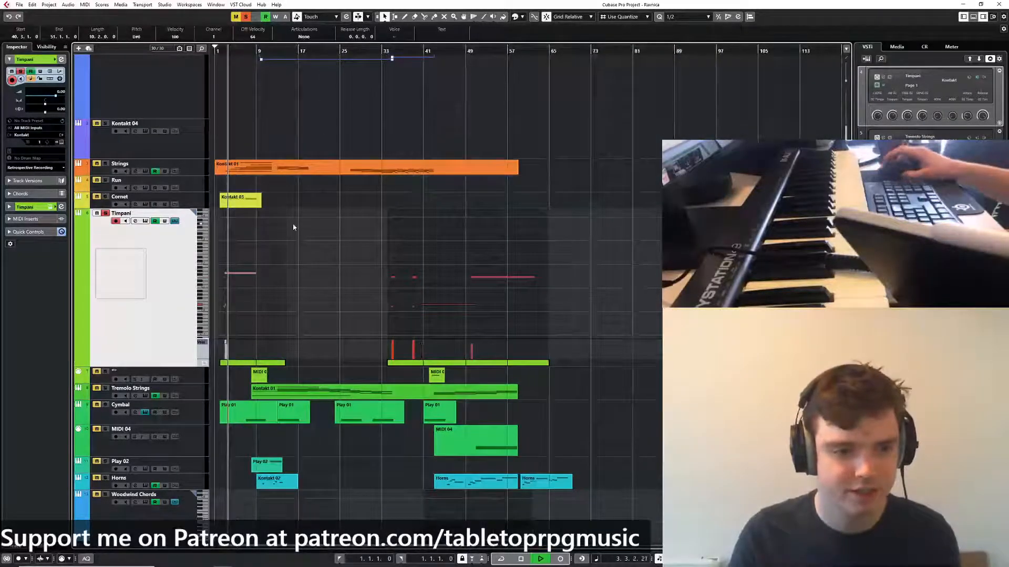
scroll(229, 313, up, 3)
key(space)
scroll(255, 379, up, 2)
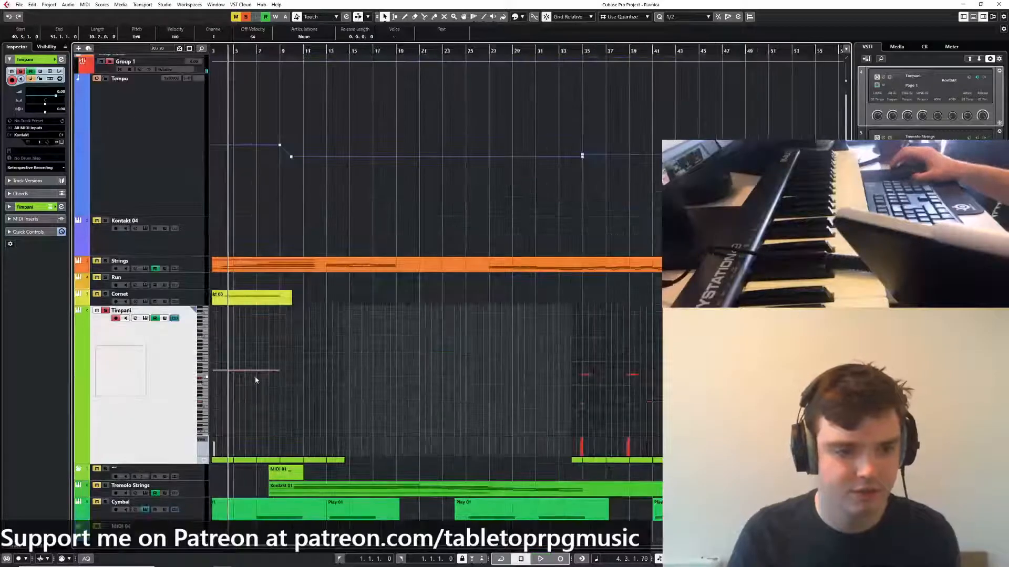
drag(245, 467, 272, 462)
scroll(249, 238, up, 4)
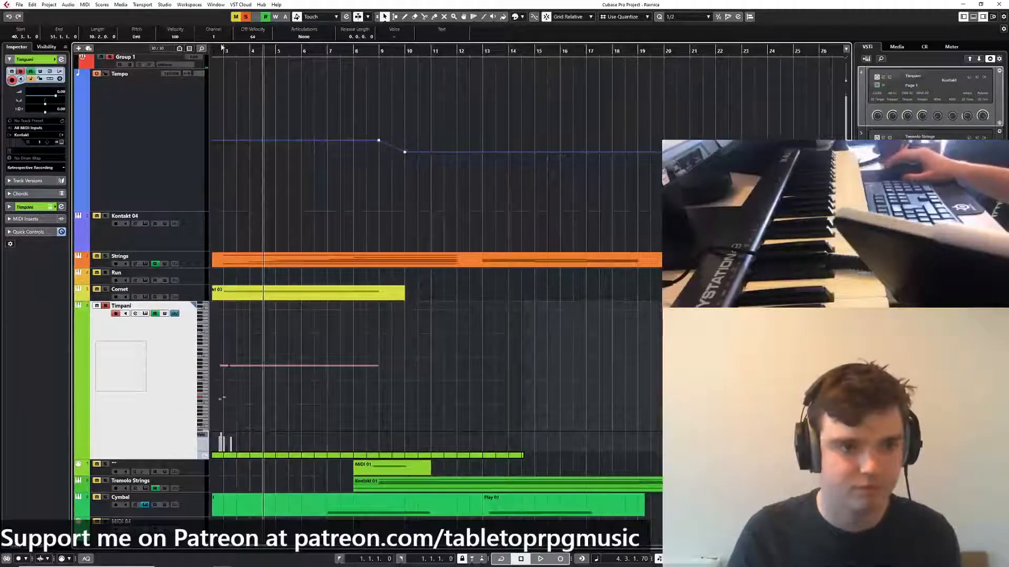
drag(214, 53, 211, 51)
key(space)
click(243, 387)
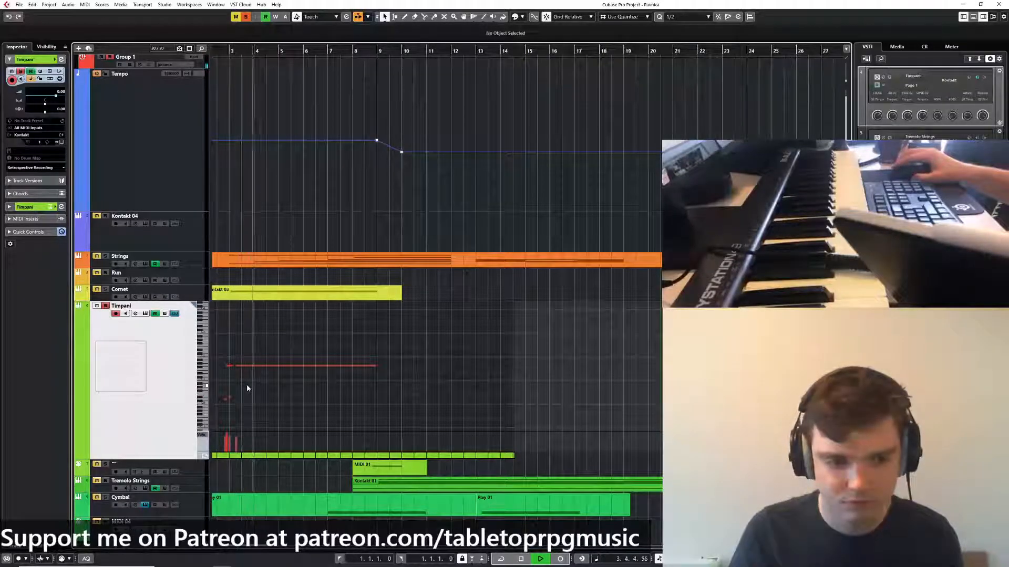
Show the first two automation lanes beneath the Timpani track
scroll(247, 388, down, 3)
click(77, 457)
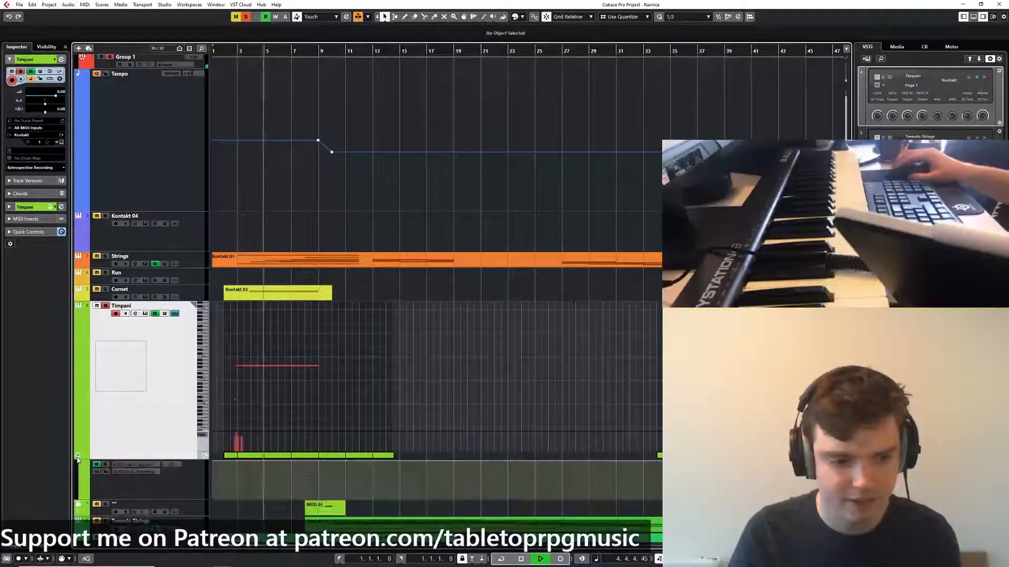
scroll(496, 421, down, 2)
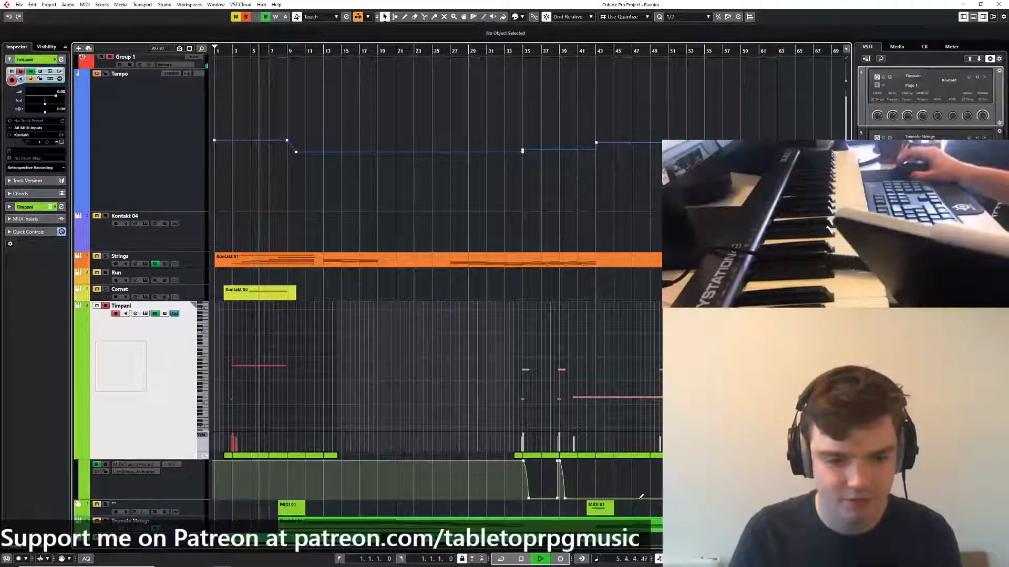
click(81, 499)
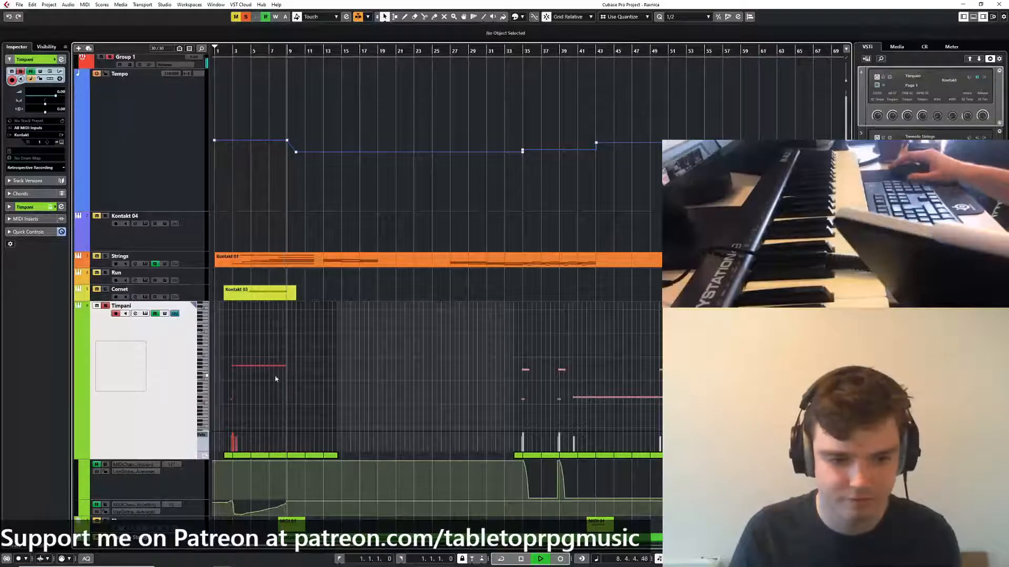
Select the long Timpani note starting at bar 50, play from there and try it at a new pitch of G1
scroll(675, 398, up, 2)
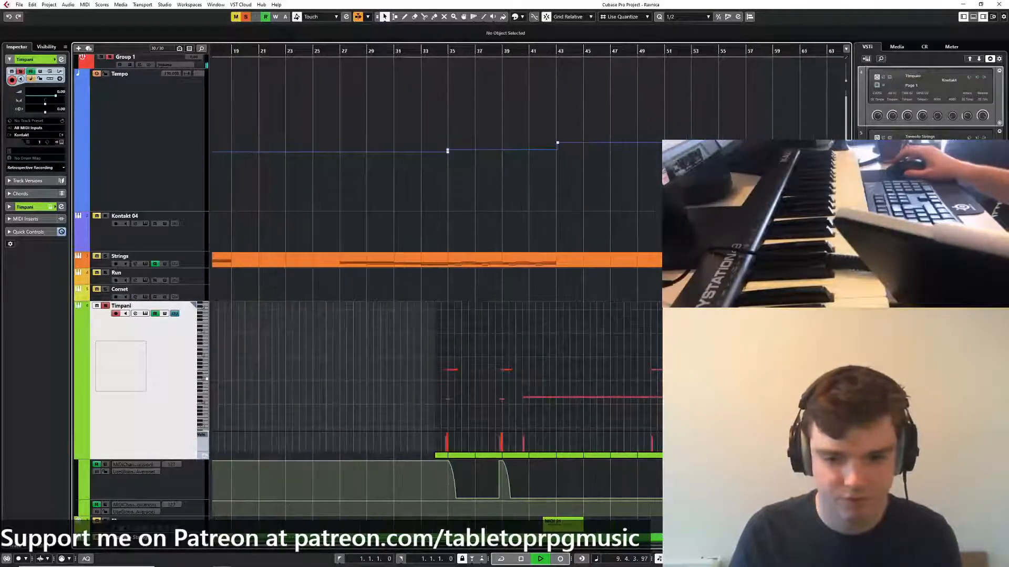
drag(791, 461, 631, 459)
scroll(470, 367, down, 3)
click(499, 367)
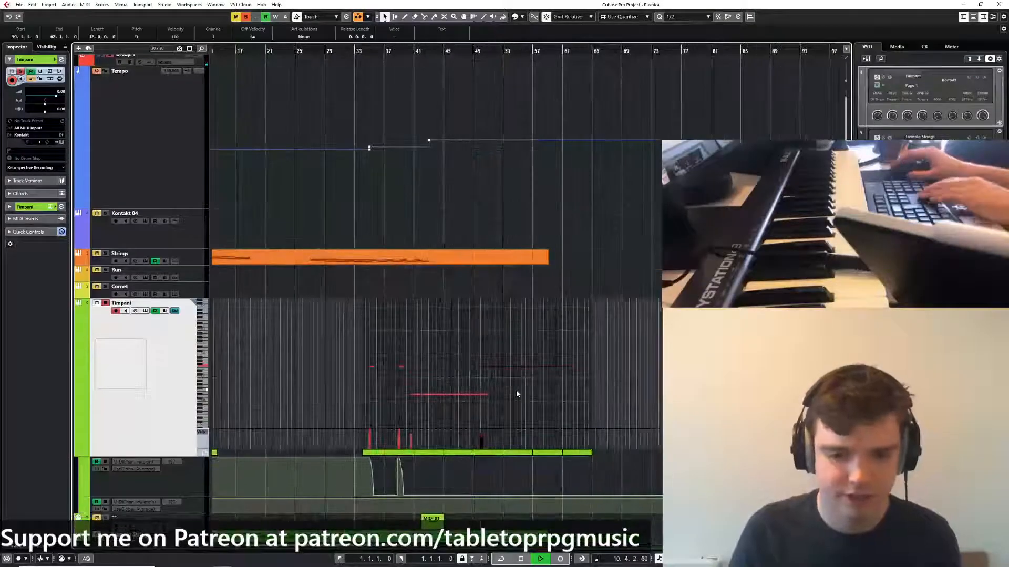
click(478, 49)
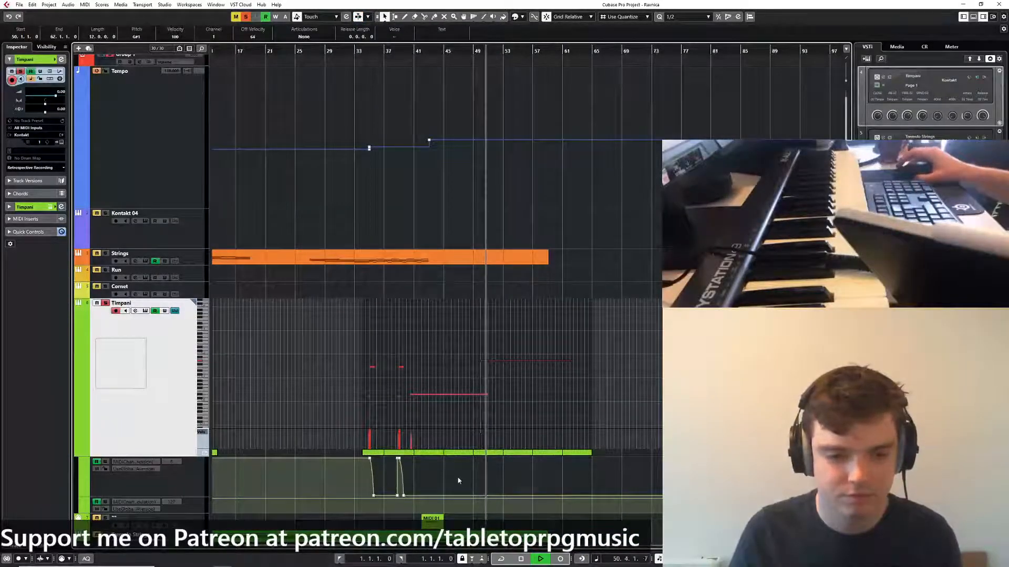
scroll(460, 479, down, 3)
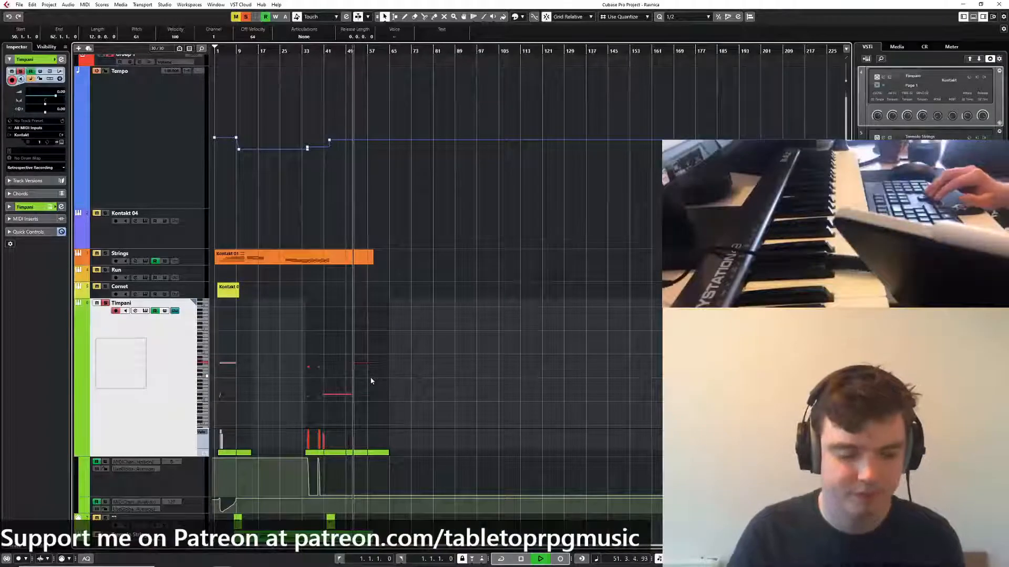
Ramp the Timpani's expression automation from its low level near bar 46 up to 127 at bar 47
scroll(340, 490, up, 3)
key(j)
click(335, 495)
drag(340, 494, 341, 437)
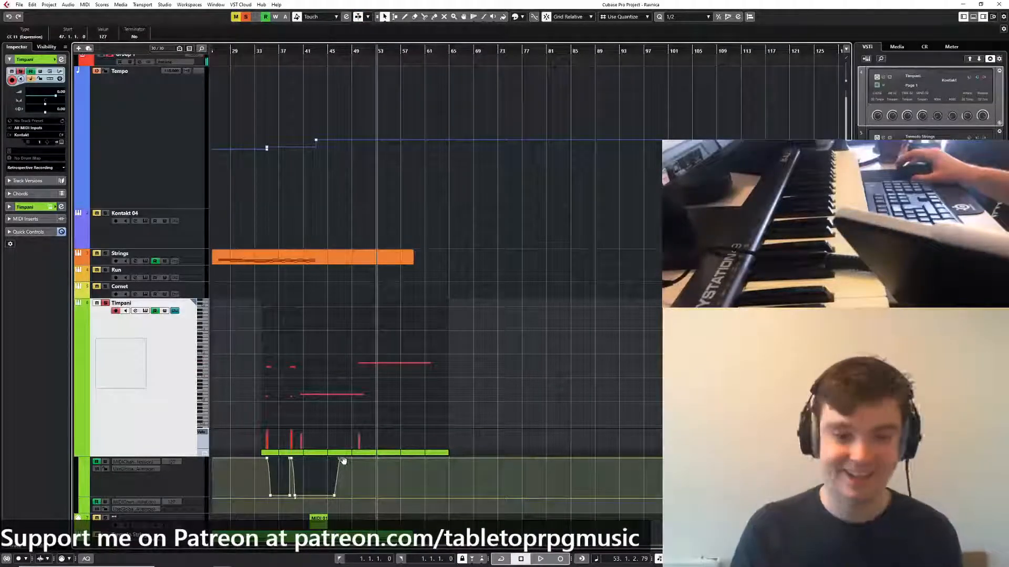
Move the start of the upper long Timpani note to bar 51, keeping its end at bar 62
scroll(343, 442, up, 3)
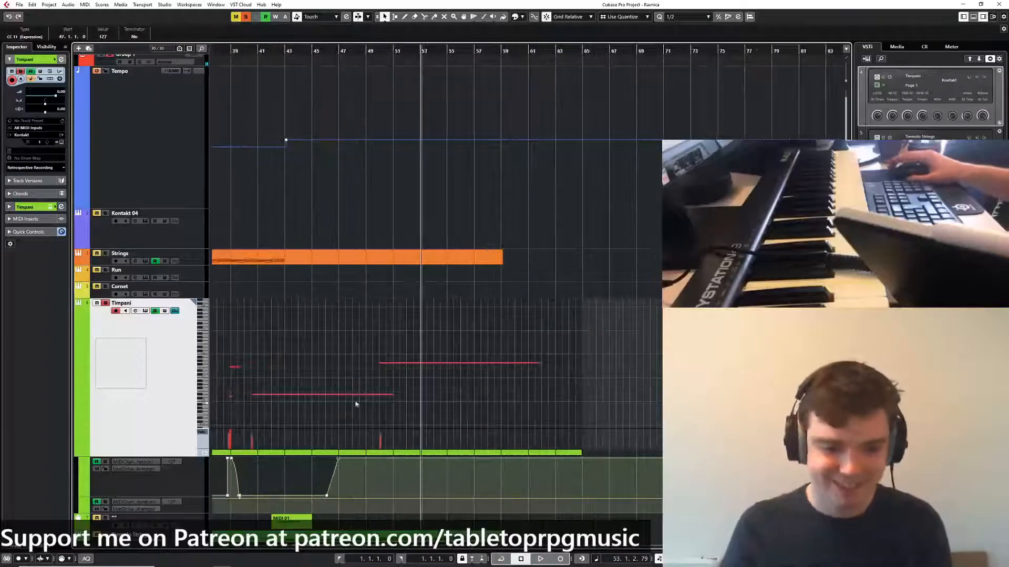
drag(400, 276, 463, 171)
scroll(452, 201, down, 2)
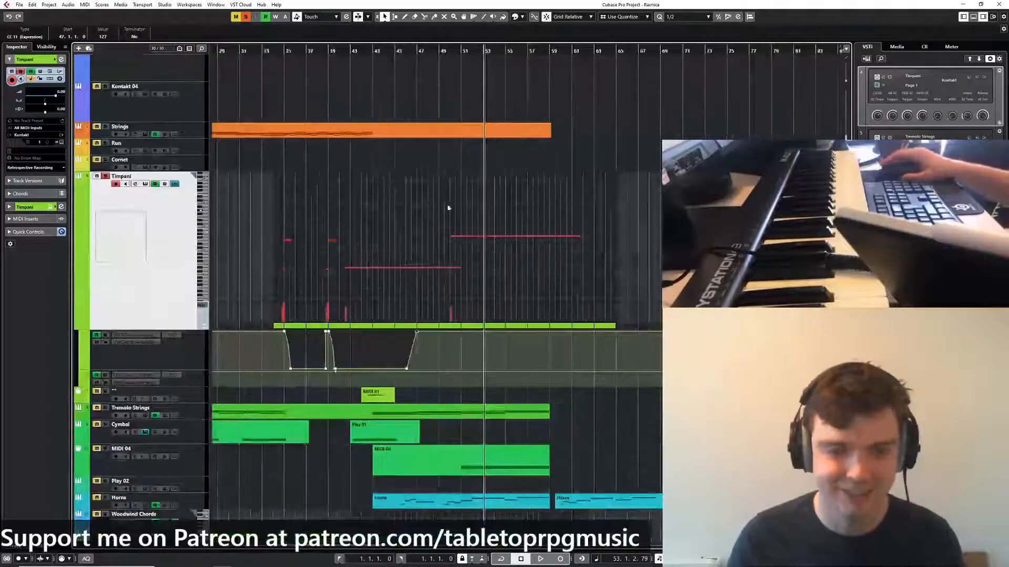
drag(448, 207, 507, 218)
scroll(512, 205, up, 2)
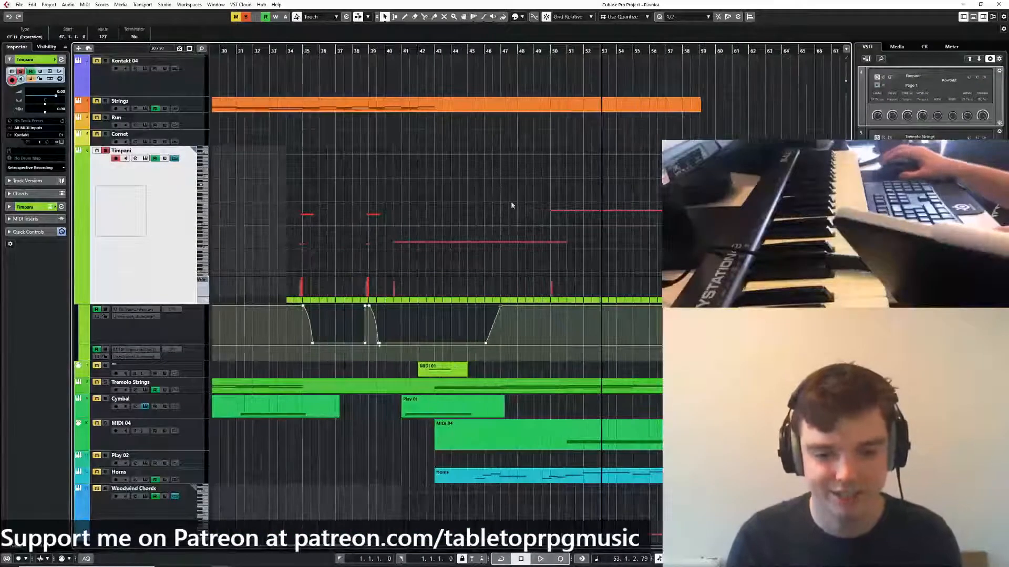
drag(515, 312, 400, 326)
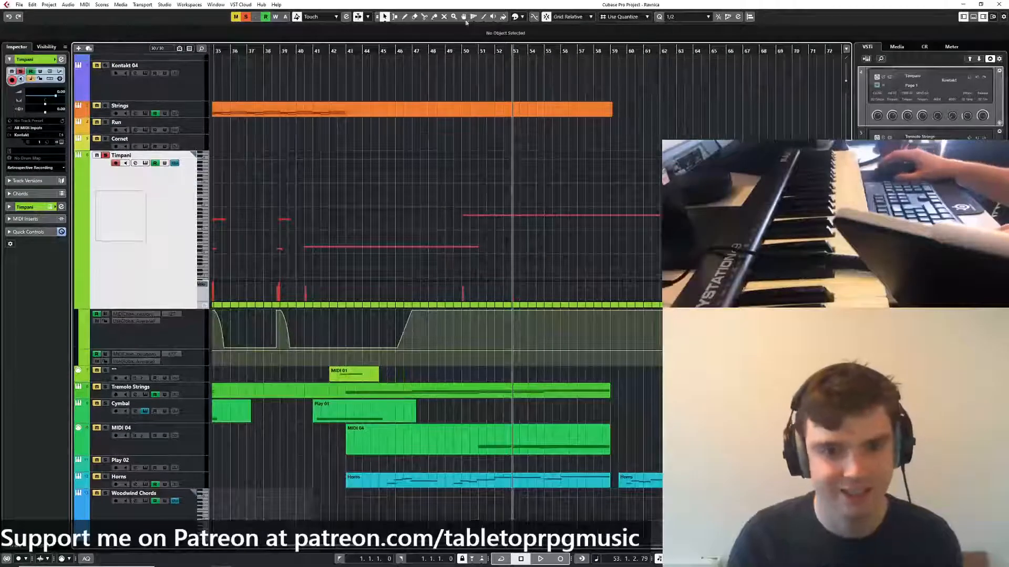
drag(442, 52, 345, 54)
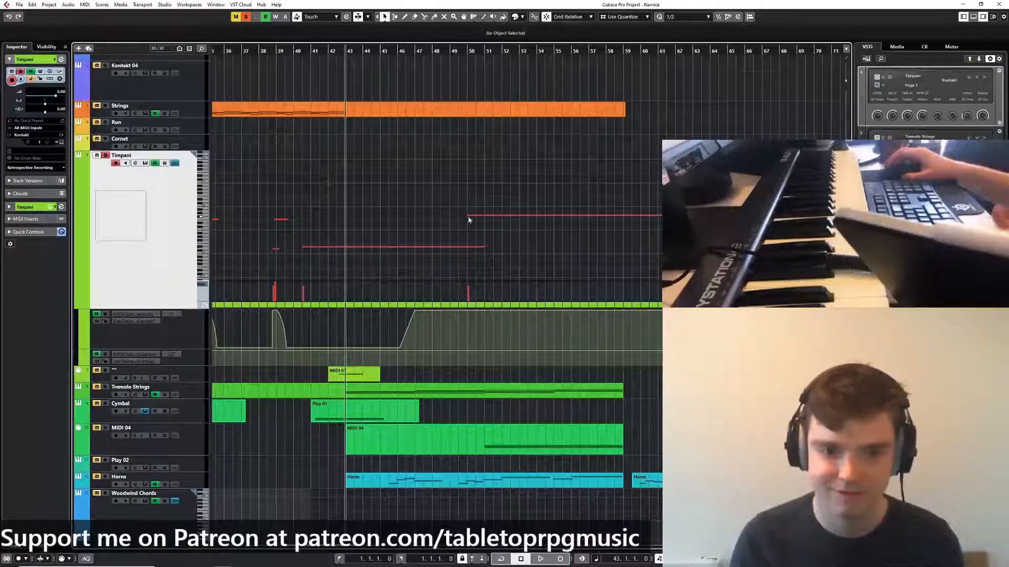
drag(469, 220, 349, 219)
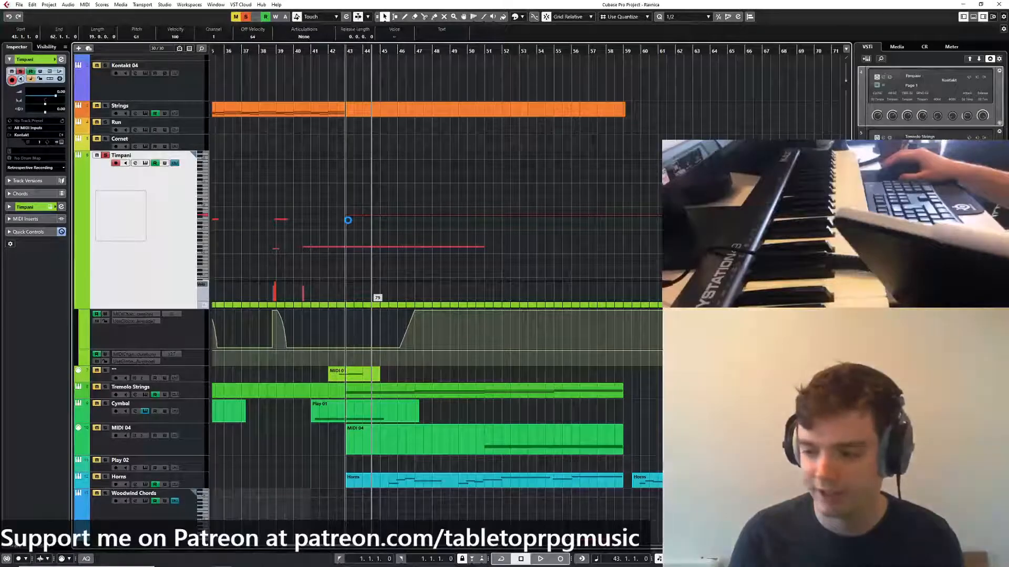
drag(348, 220, 484, 231)
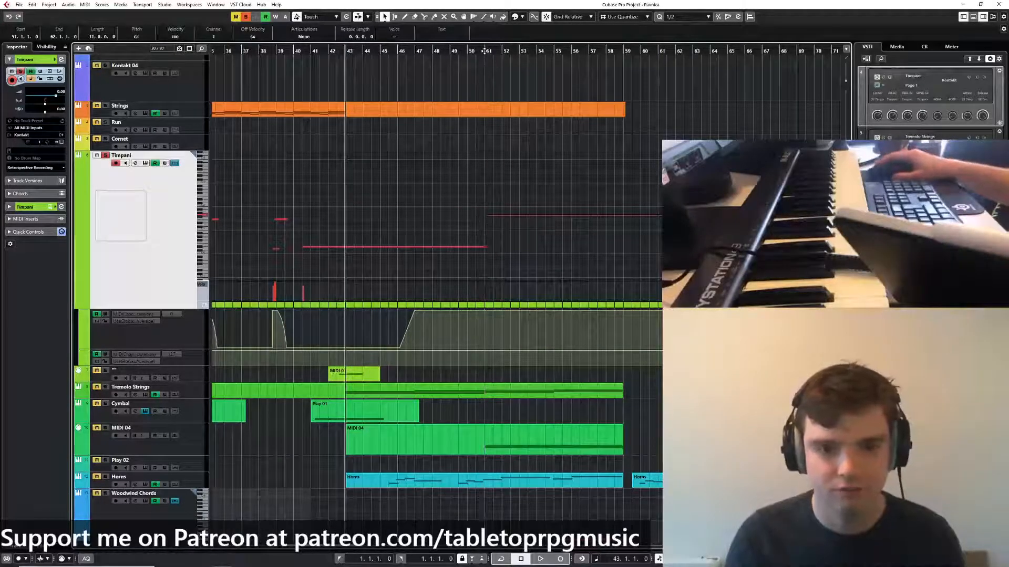
Transpose the long Timpani note to C2 while auditioning it from bar 51, and shorten it to end at bar 56
click(484, 51)
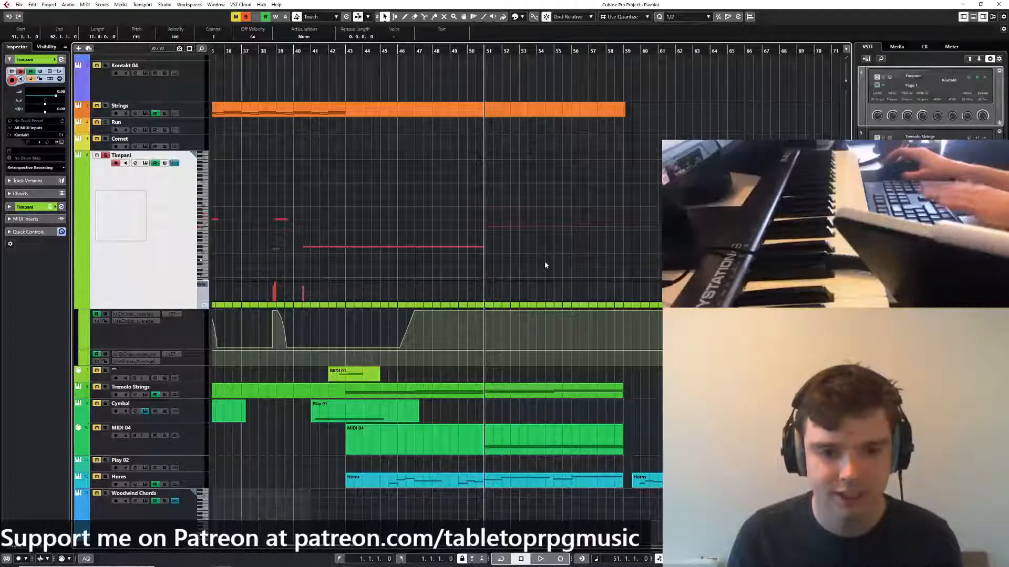
key(space)
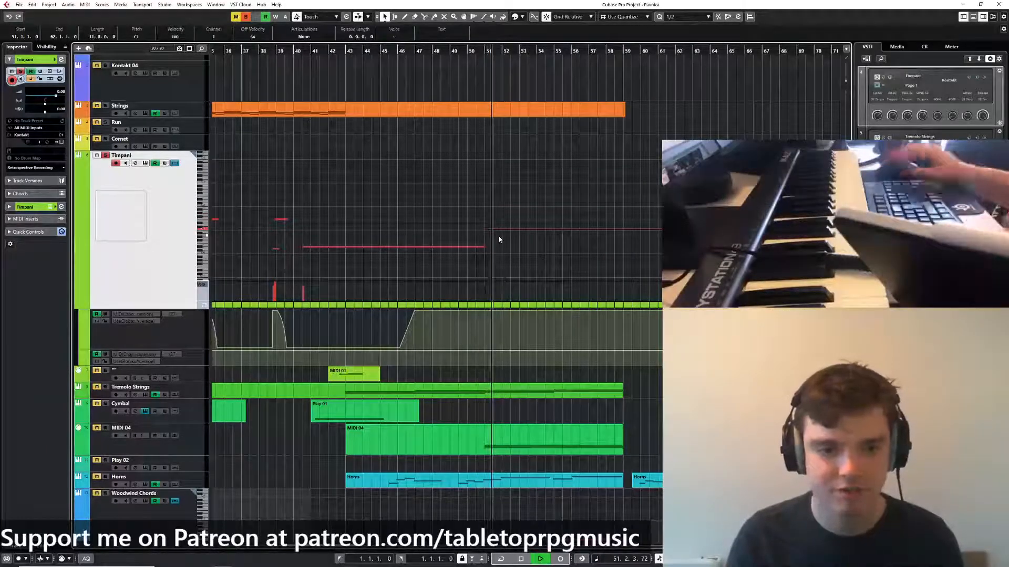
key(Up)
key(Up)
key(Up)
key(Up)
key(Up)
key(Up)
key(Up)
key(Up)
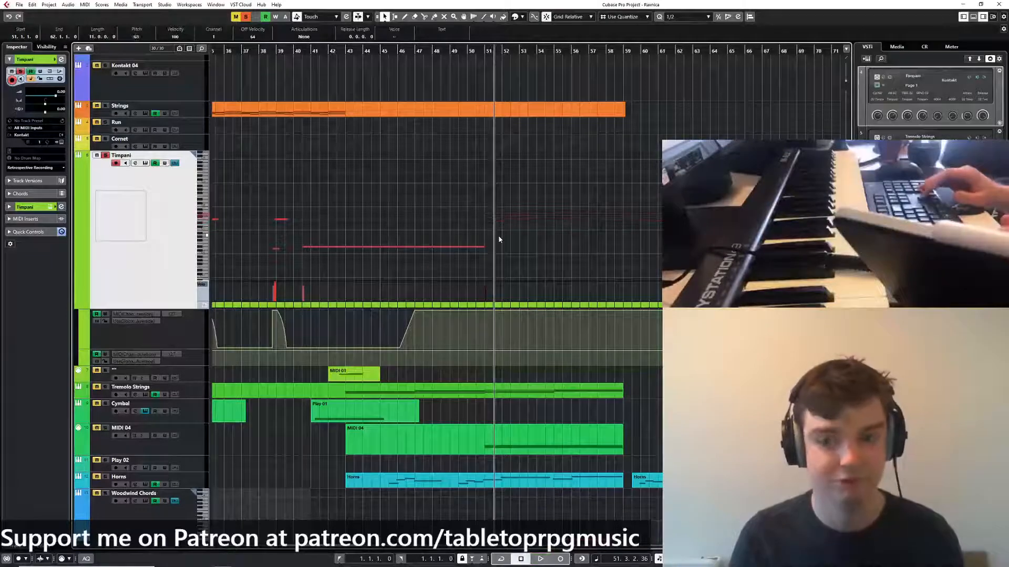
key(Up)
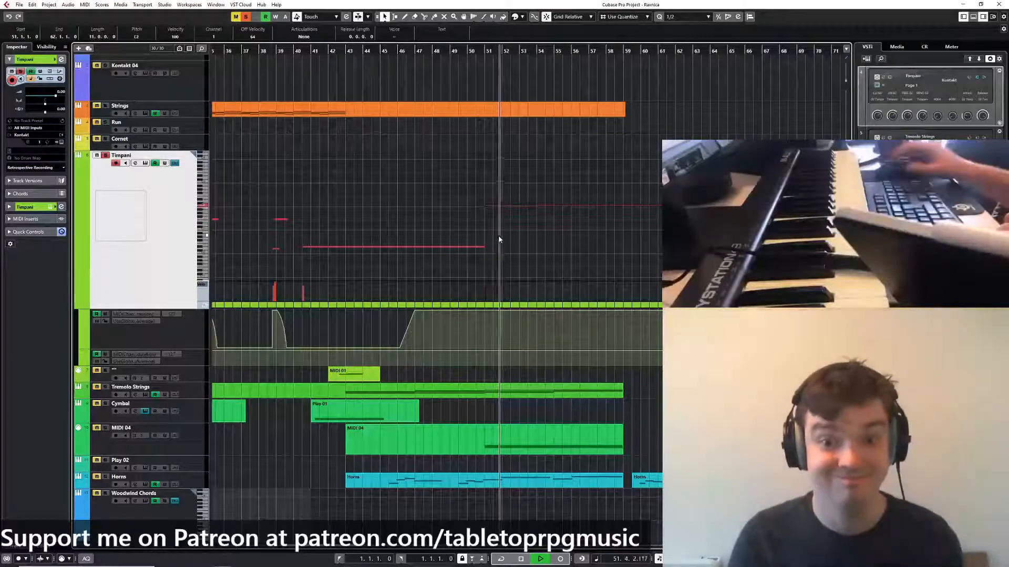
drag(619, 205, 570, 205)
Enlarge the Timpani modulation lane and draw two swells with zero points at bars 51, 55 and 59 and peaks at bars 53 and 57
scroll(484, 335, up, 2)
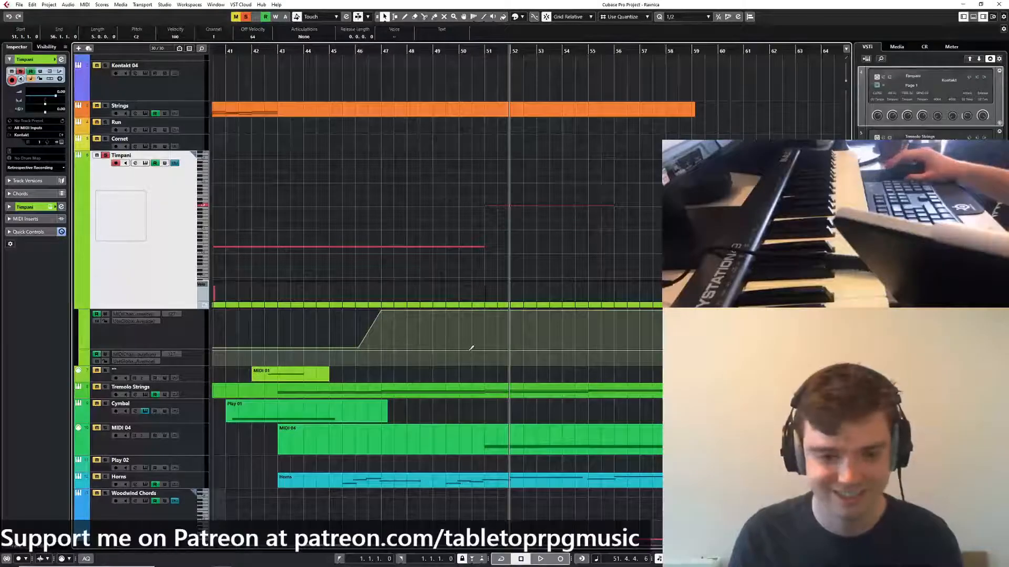
drag(192, 366, 193, 461)
scroll(482, 376, down, 1)
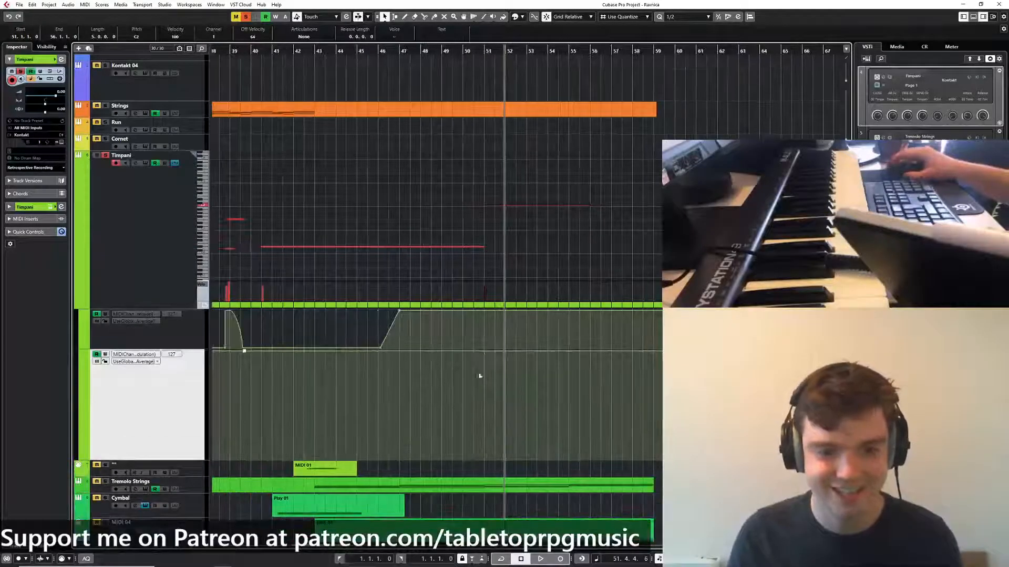
click(473, 351)
drag(484, 351, 566, 481)
click(486, 58)
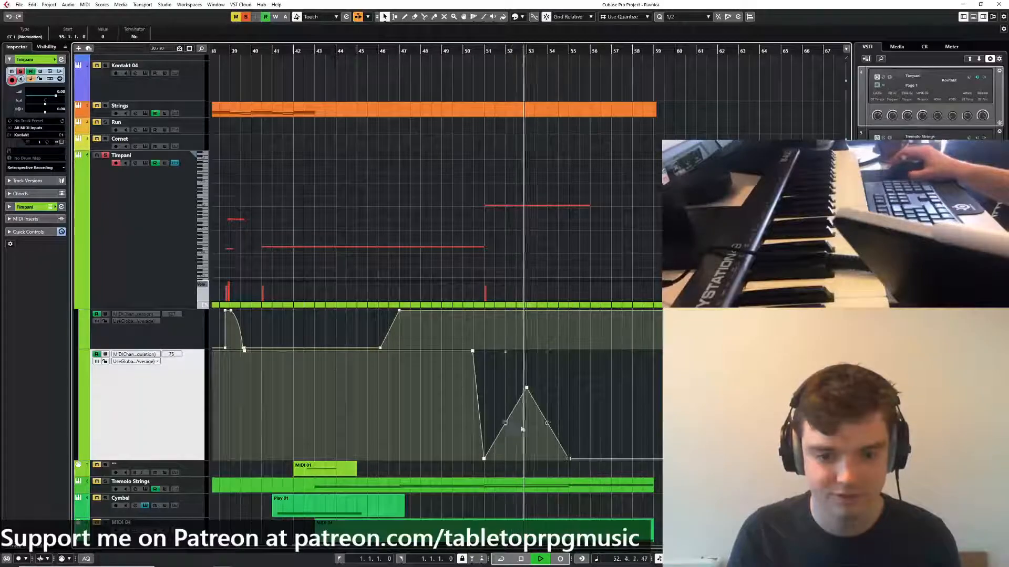
drag(527, 389, 528, 383)
drag(610, 435, 659, 468)
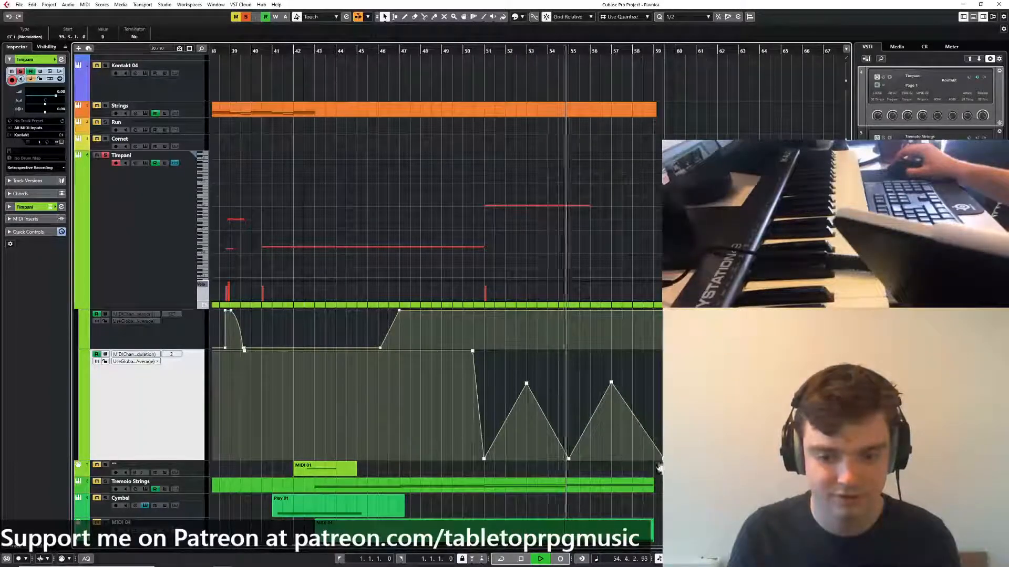
Trim the C2 Timpani note to end at bar 55, add a D2 note from bar 55 to 59 and play it
click(558, 205)
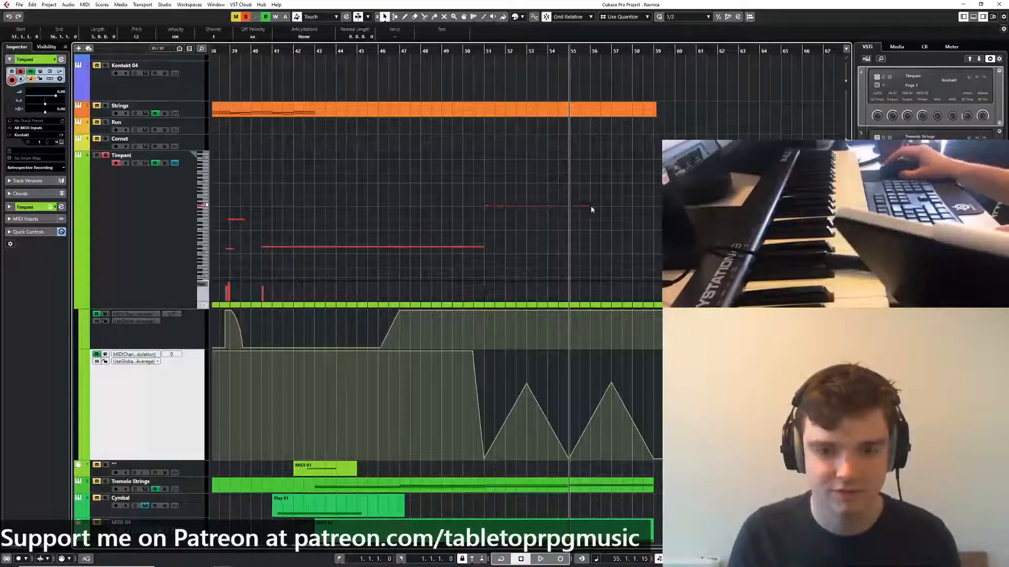
drag(589, 206, 623, 202)
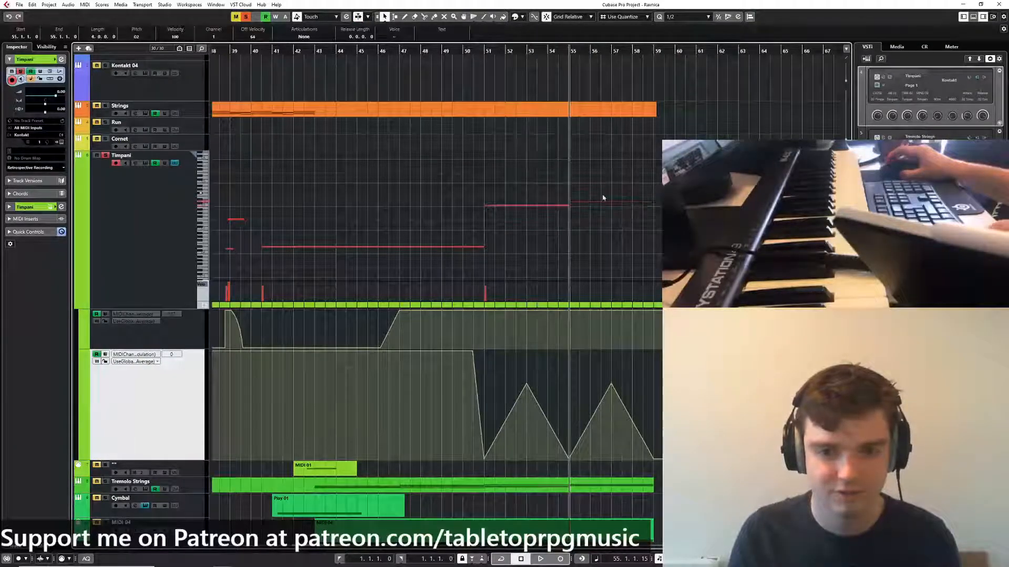
key(space)
Stop playback, clear all mute and solo states, and bend the modulation ramps between bars 51 and 59 into rounded curves
scroll(174, 437, down, 10)
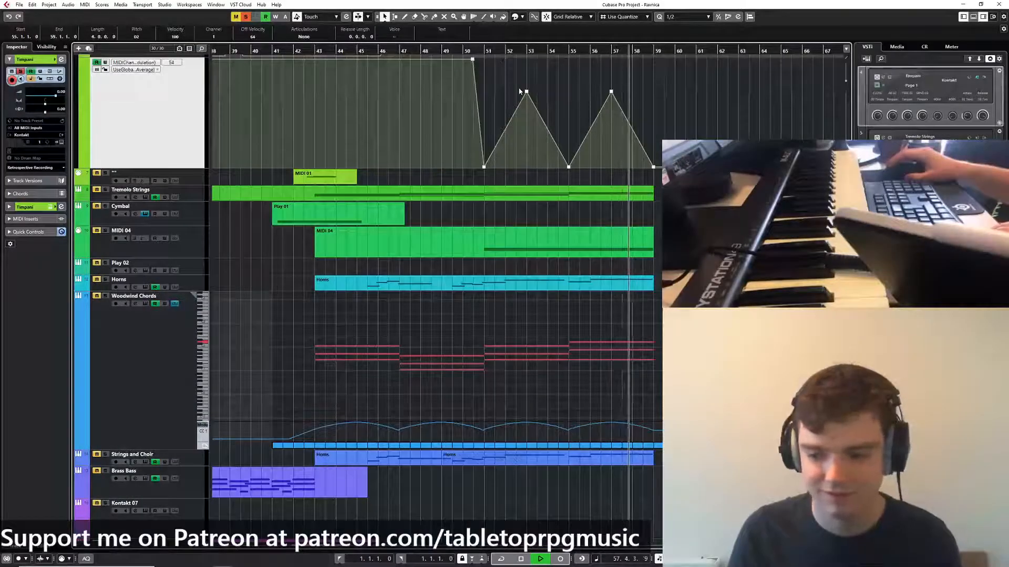
key(space)
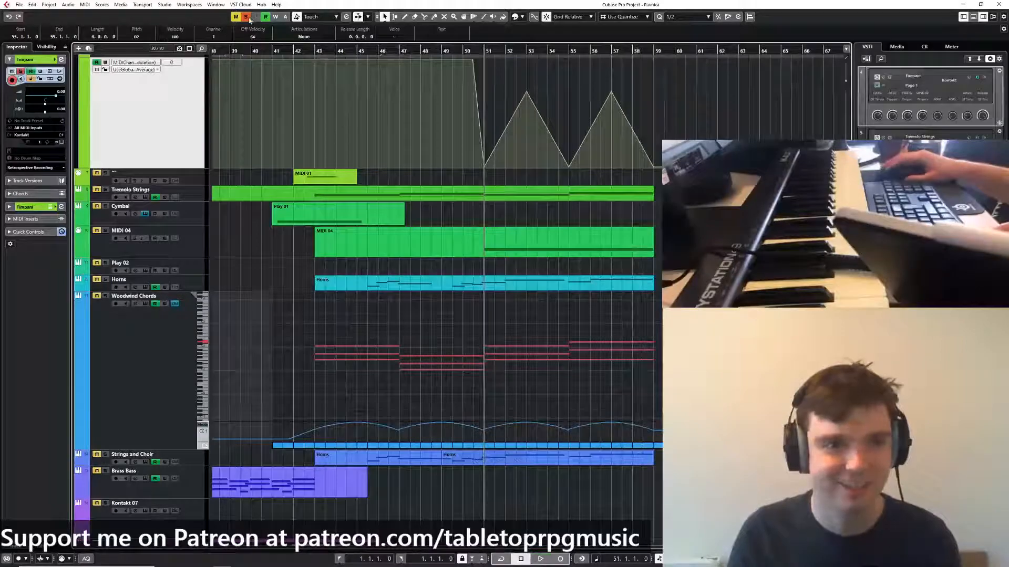
key(h)
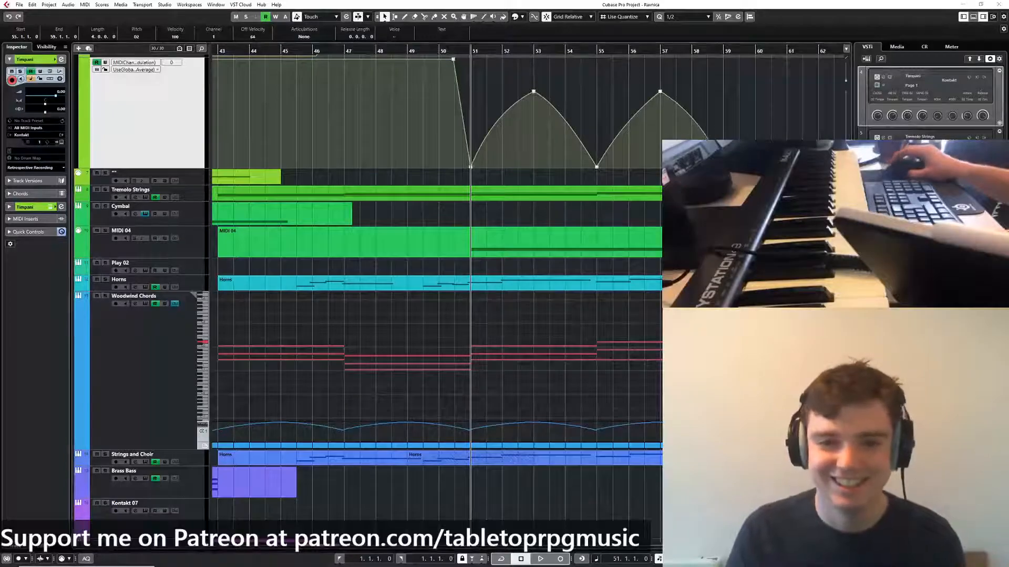
Play the full arrangement from bar 51 to hear the Timpani swells in context, and return to bar 51
scroll(558, 113, down, 3)
scroll(558, 158, up, 2)
scroll(558, 184, right, 2)
scroll(558, 188, down, 2)
right_click(558, 188)
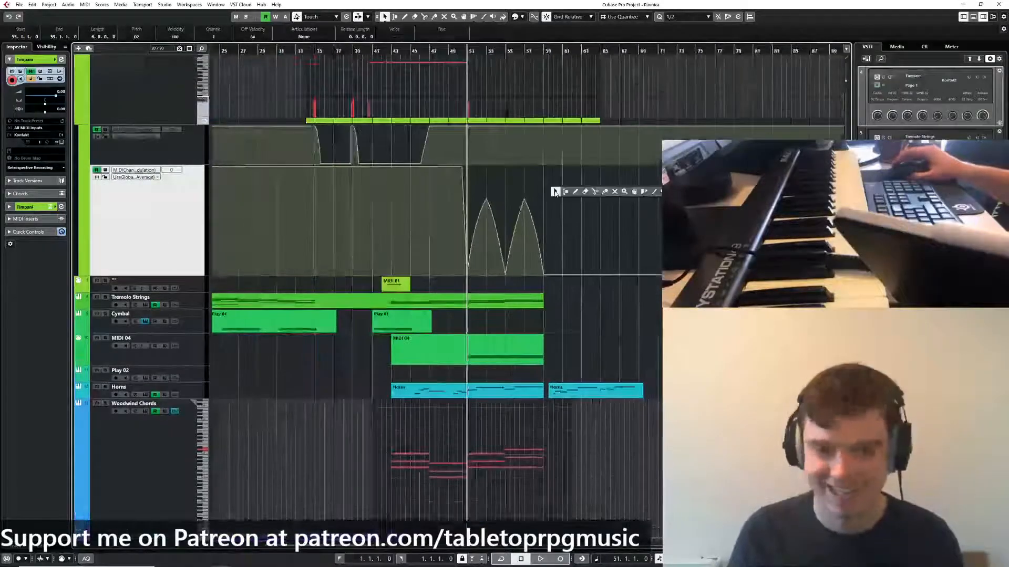
drag(558, 188, 539, 266)
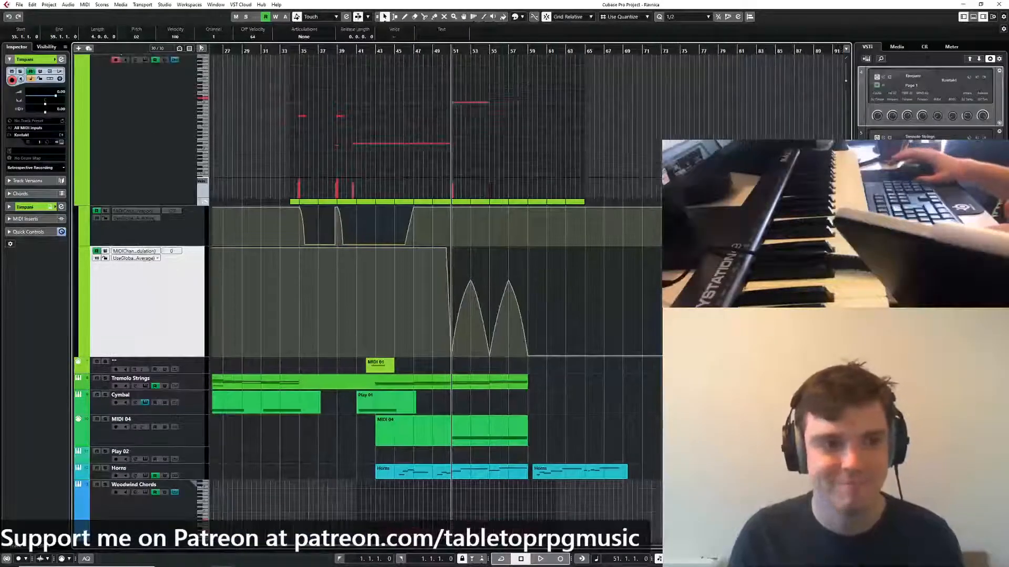
key(space)
scroll(449, 295, up, 3)
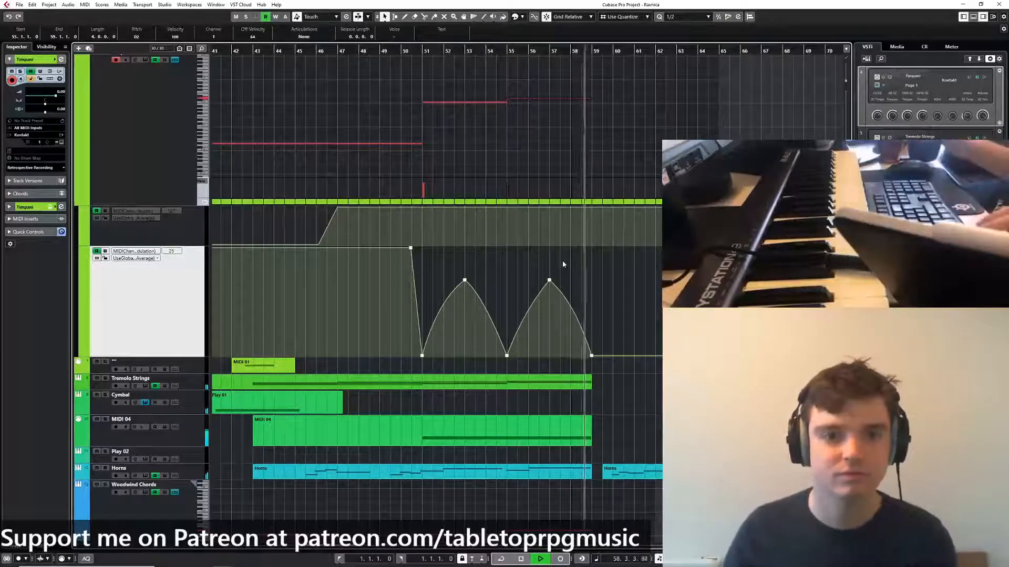
scroll(588, 262, down, 3)
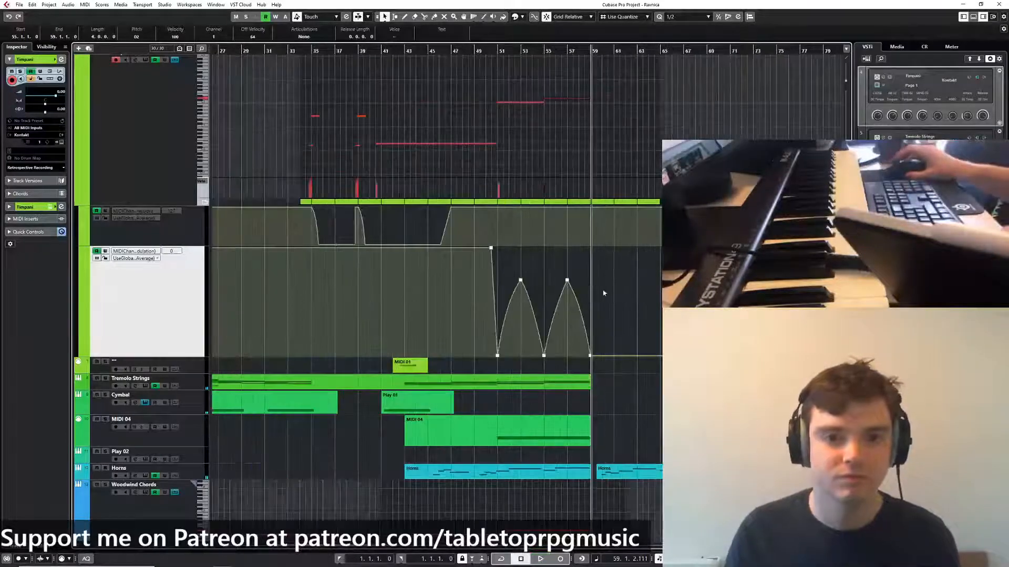
click(615, 294)
click(497, 51)
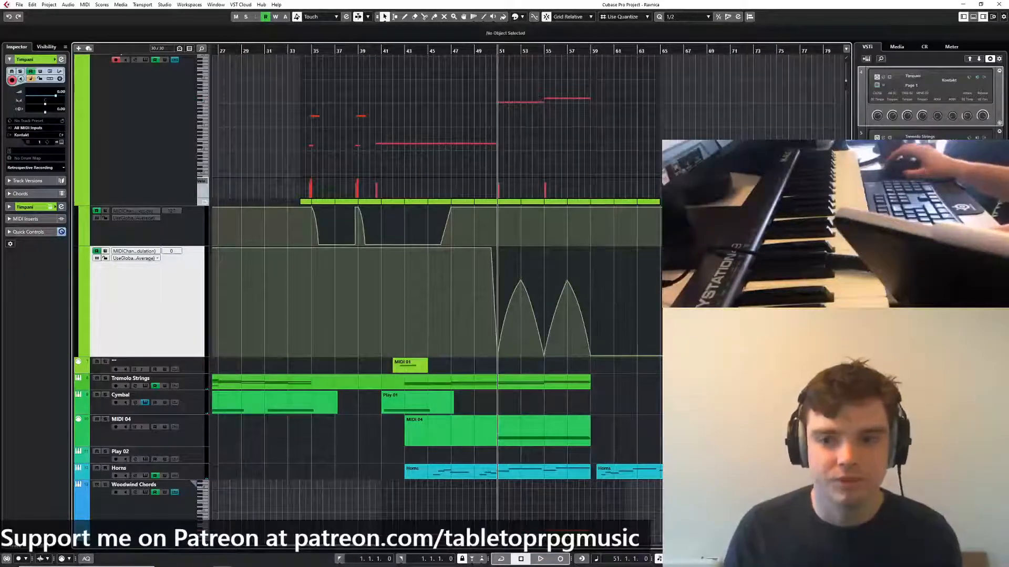
Select the Strings track and open its part for in-place note editing
scroll(837, 85, up, 5)
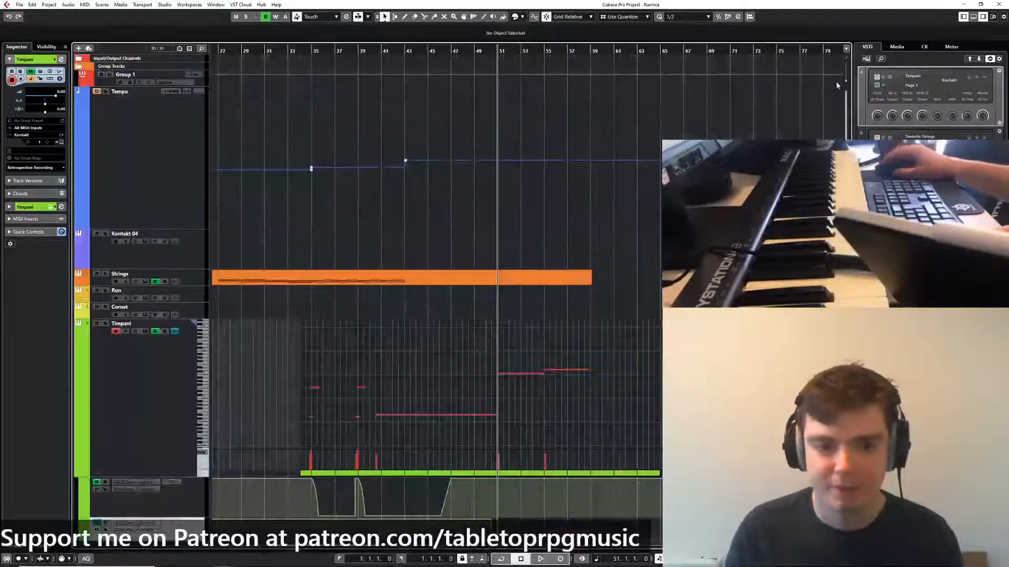
click(194, 285)
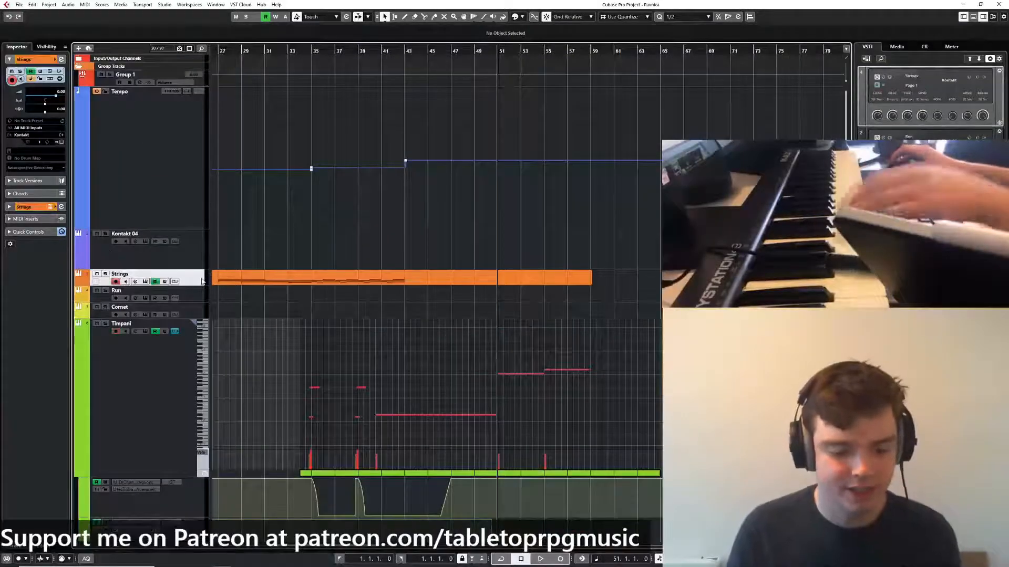
click(175, 283)
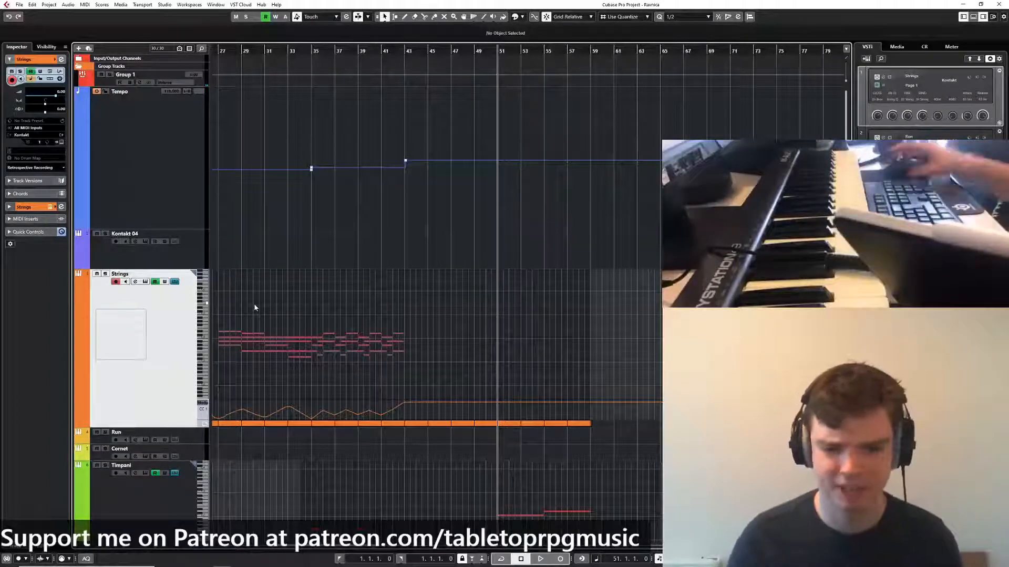
drag(537, 433, 767, 245)
scroll(456, 256, up, 2)
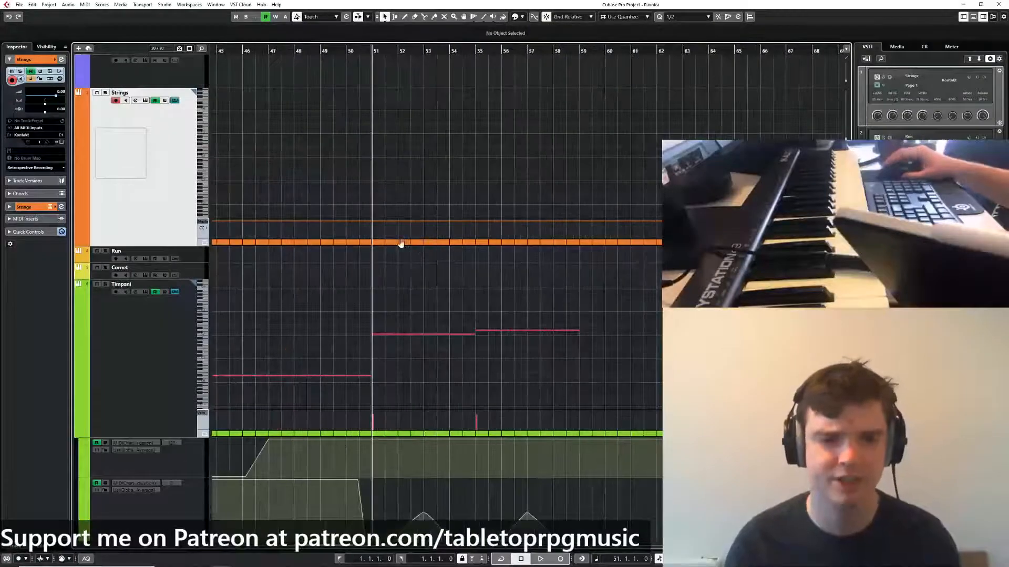
drag(401, 245, 583, 291)
scroll(572, 267, down, 2)
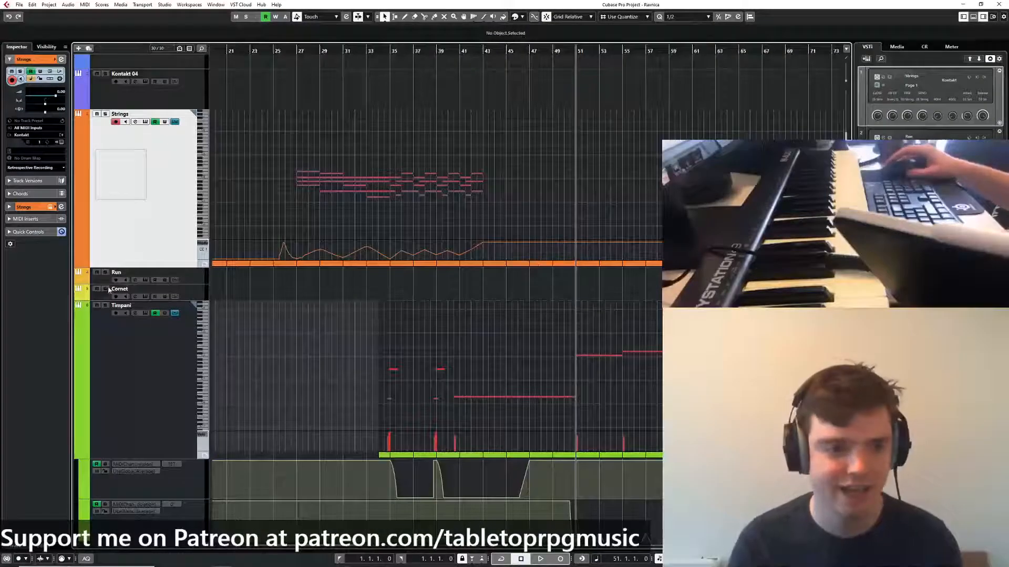
Show the Strings track's expression automation and examine its notes and curves from the opening through the empty bars around bar 51
click(79, 264)
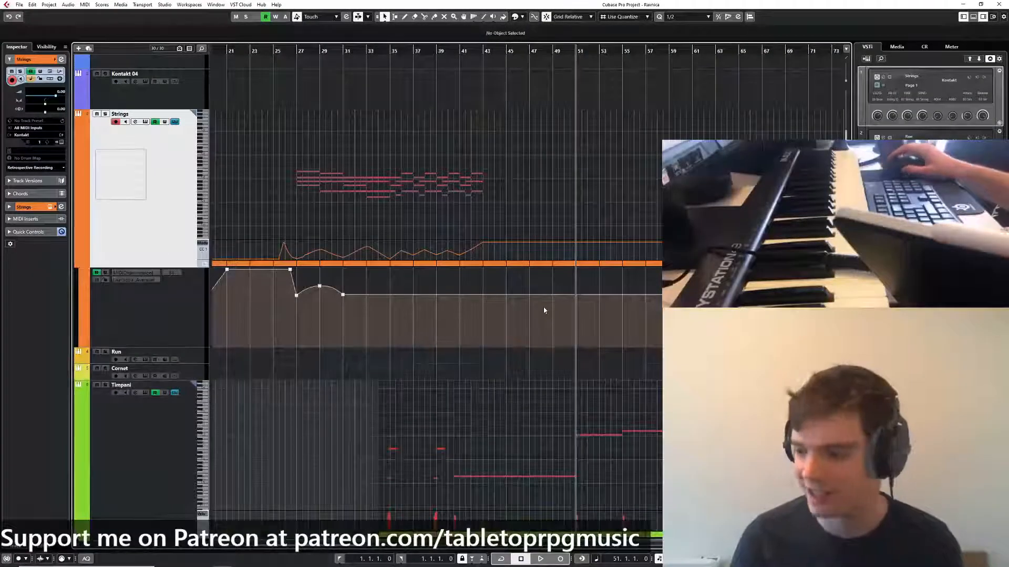
scroll(603, 293, up, 2)
drag(603, 293, 521, 453)
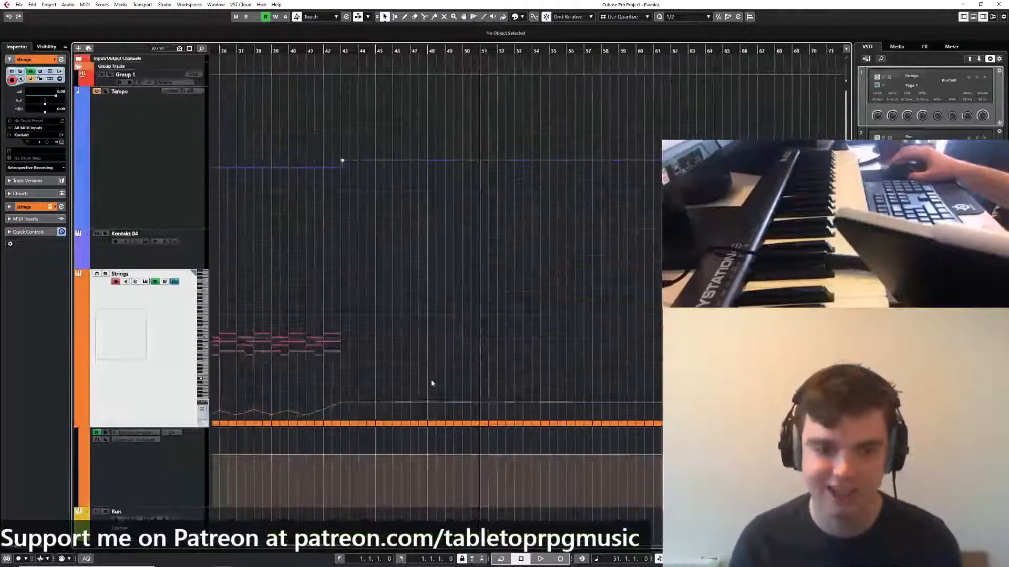
scroll(598, 356, down, 1)
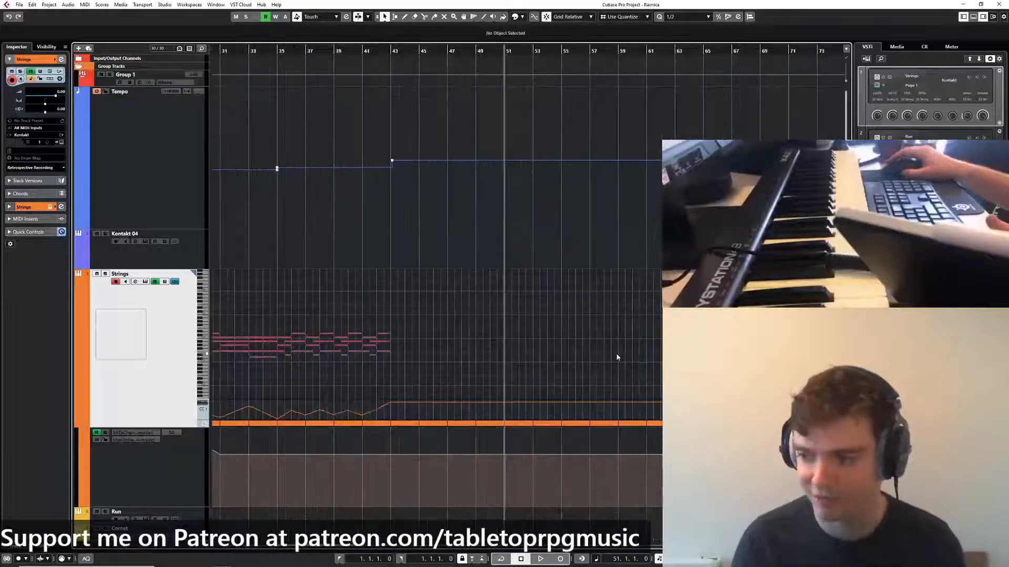
drag(576, 431, 509, 249)
scroll(552, 424, down, 1)
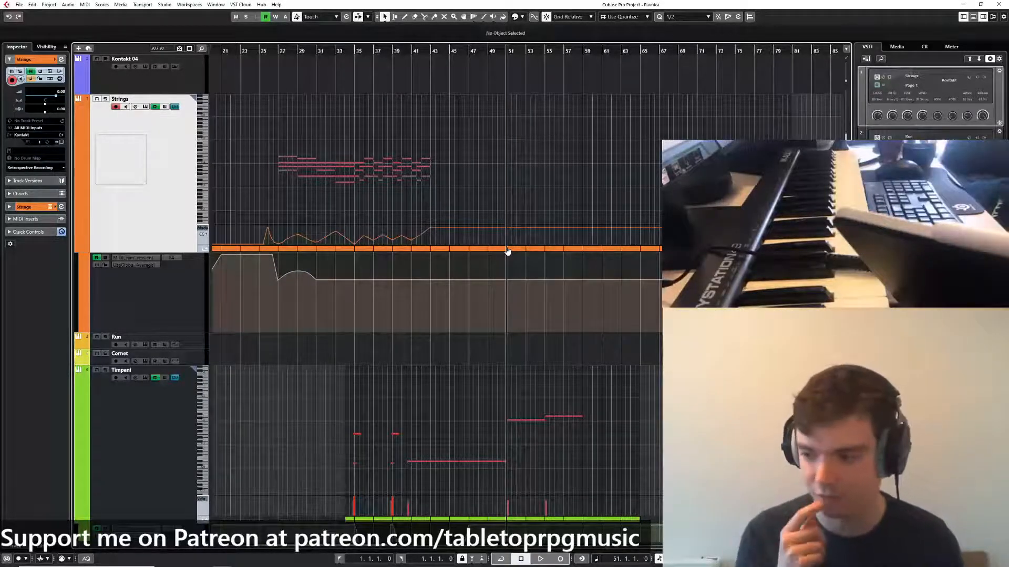
scroll(506, 257, up, 3)
drag(507, 255, 423, 315)
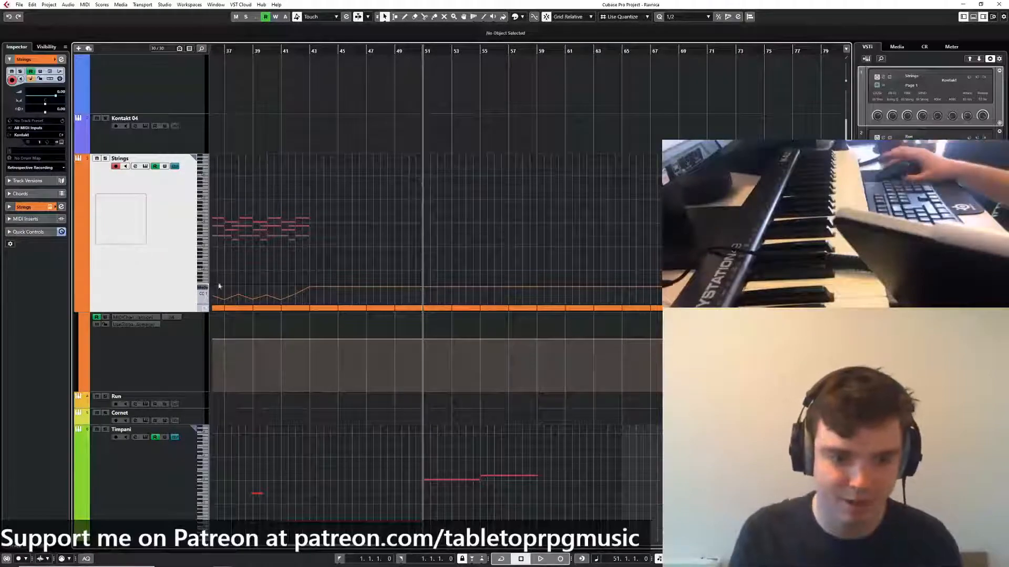
scroll(441, 310, down, 2)
drag(443, 310, 540, 356)
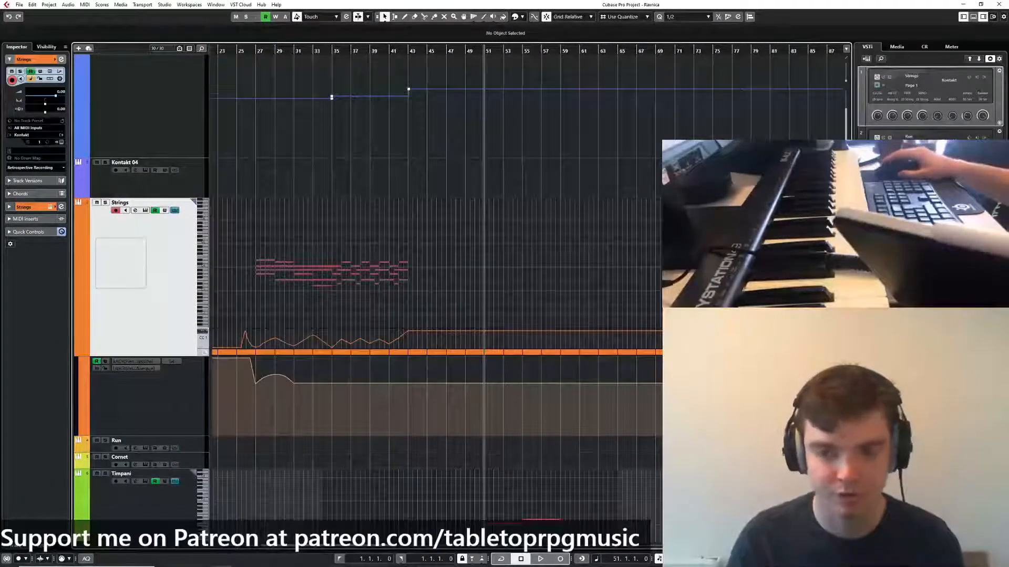
scroll(437, 326, down, 2)
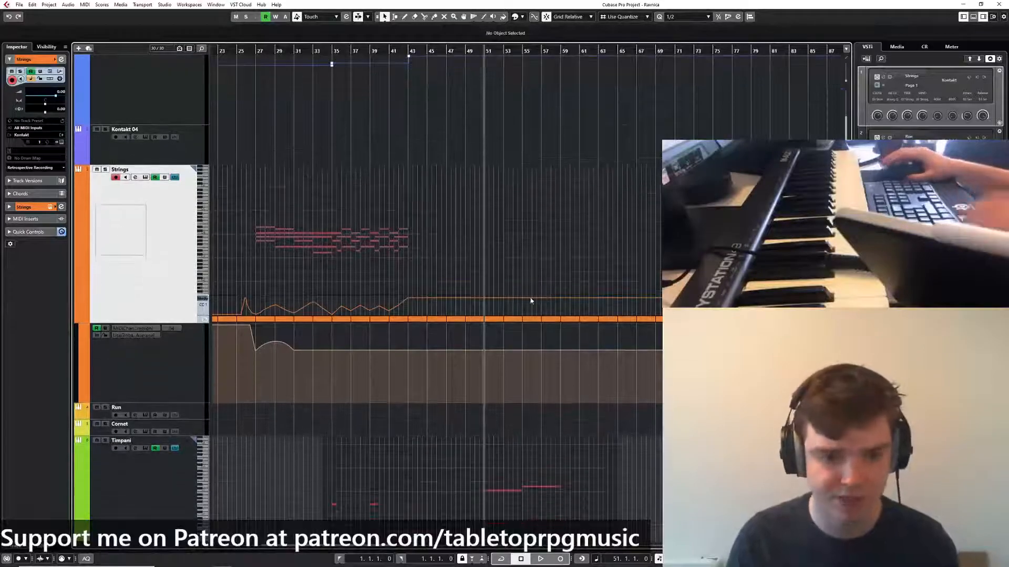
drag(442, 322, 643, 312)
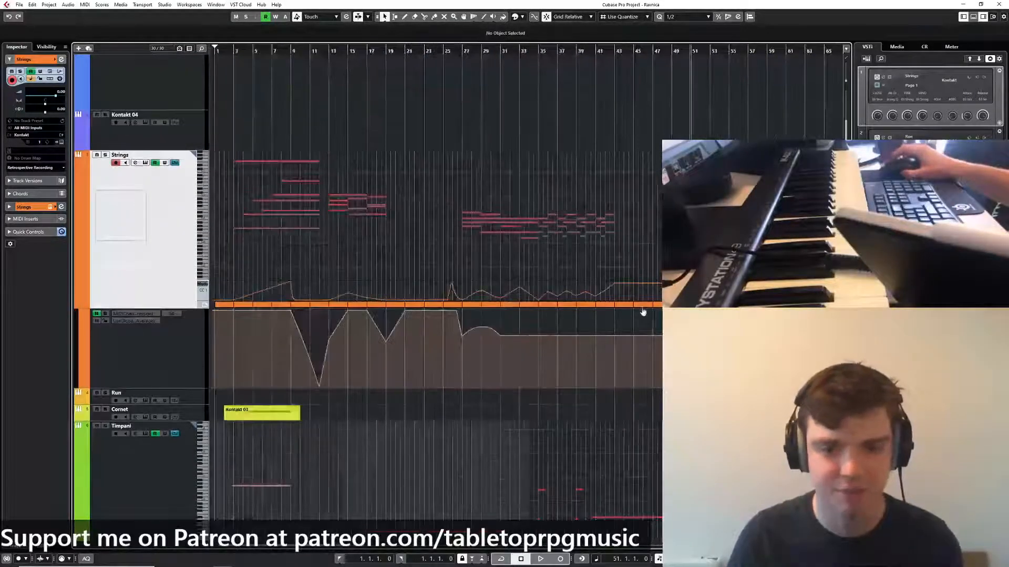
Show the Strings track's modulation automation beneath the expression lane and hide the extra Volume lane
click(83, 386)
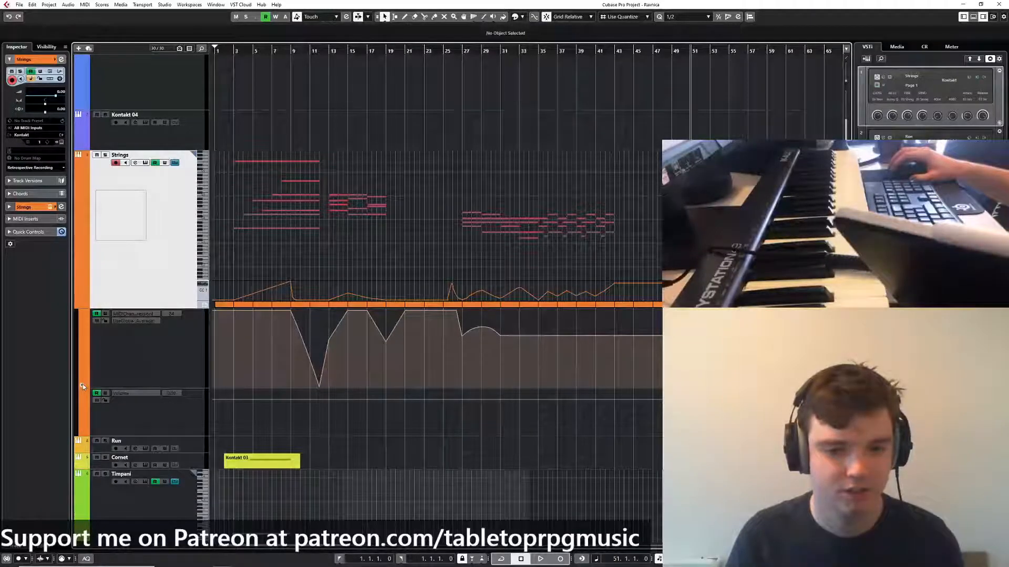
click(83, 383)
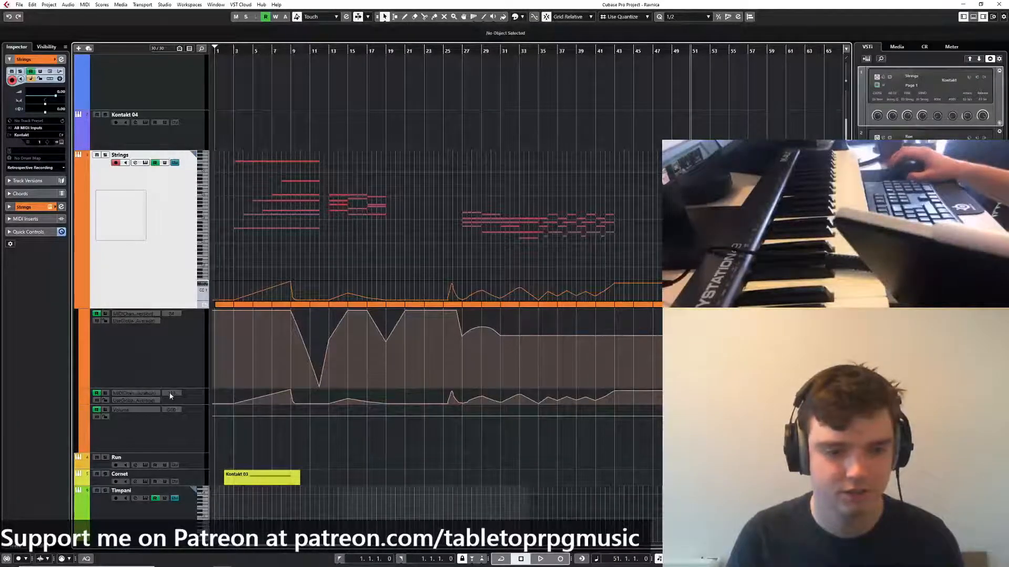
drag(620, 380, 589, 381)
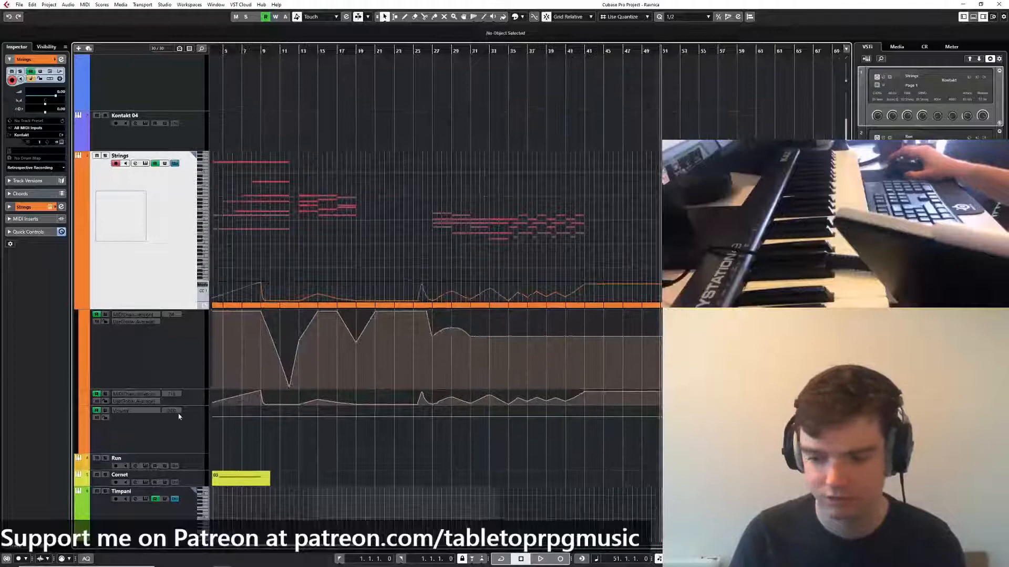
click(83, 410)
Close the in-place note editing view on the Woodwind Chords track
drag(664, 362, 565, 365)
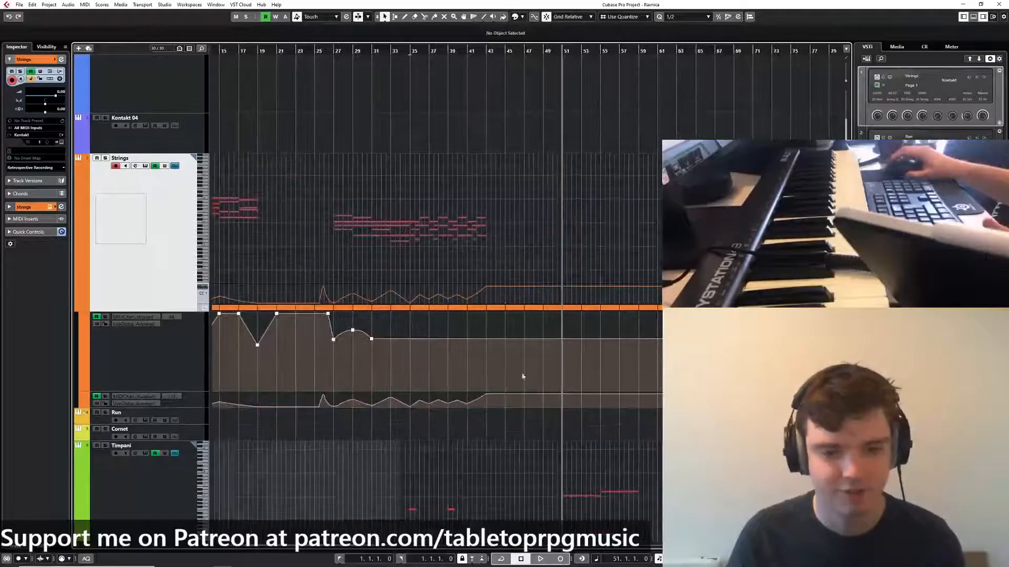
scroll(523, 376, down, 2)
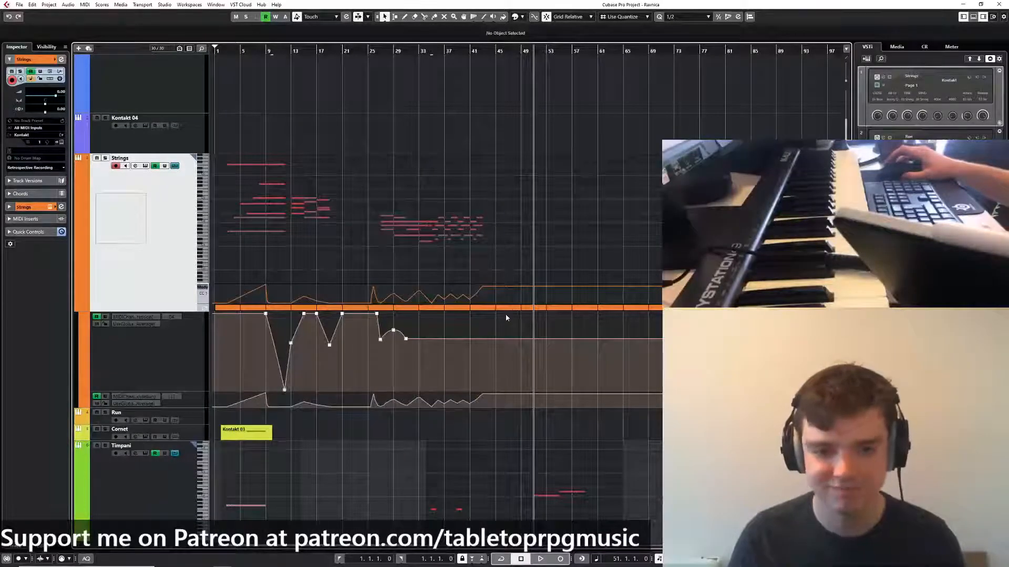
scroll(507, 318, up, 1)
drag(520, 332, 472, 88)
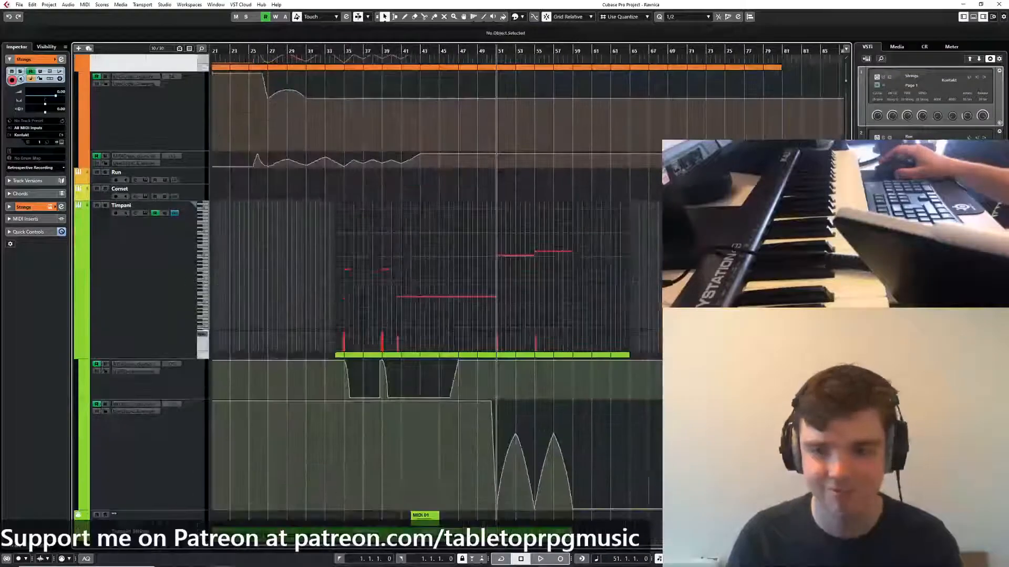
scroll(475, 274, down, 6)
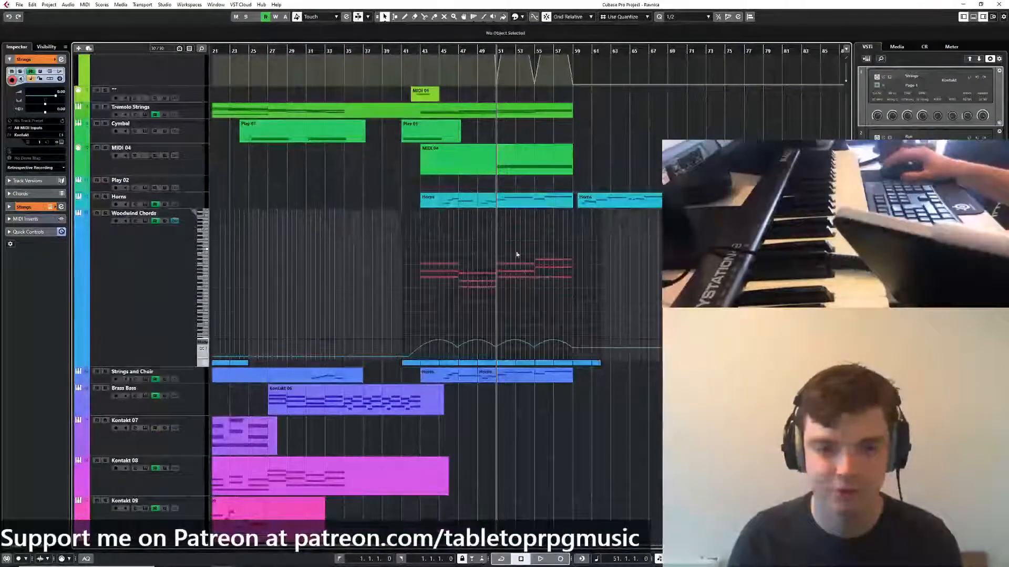
drag(195, 234, 195, 266)
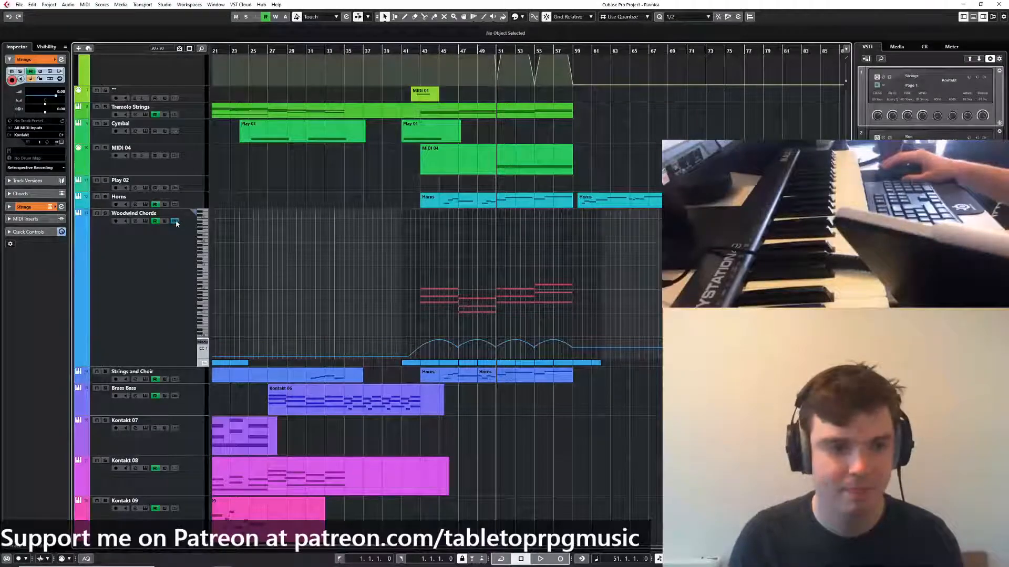
click(175, 220)
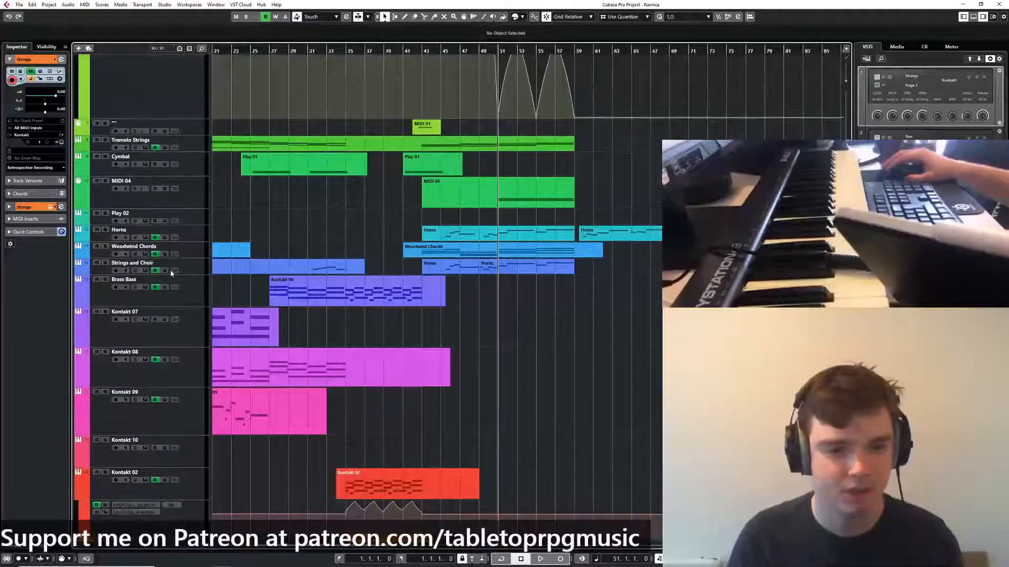
Solo and play Tremolo Strings from bar 51, open its part for in-place editing and copy its chords between bars 51 and 59
scroll(179, 258, up, 6)
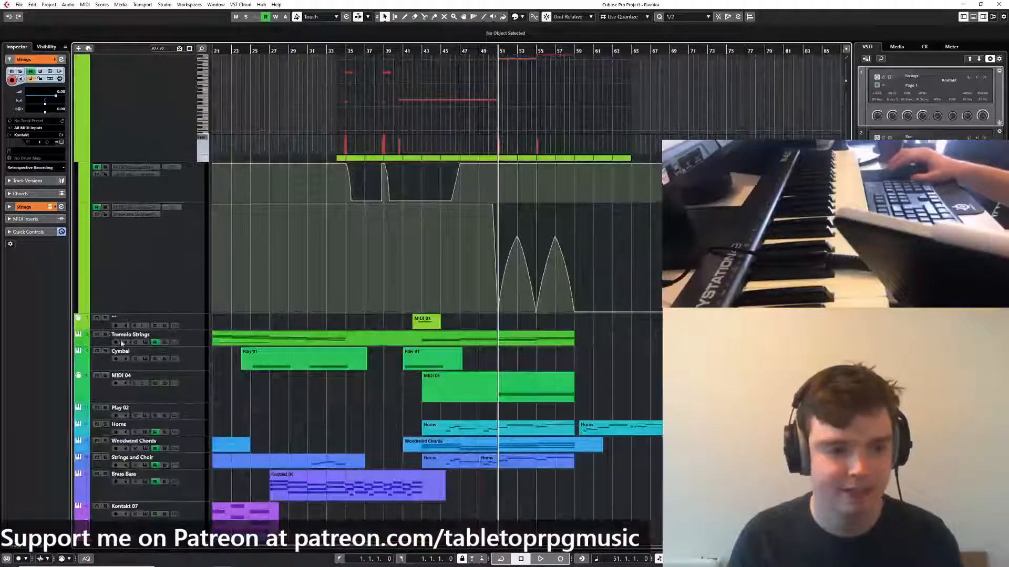
click(106, 334)
key(space)
click(175, 342)
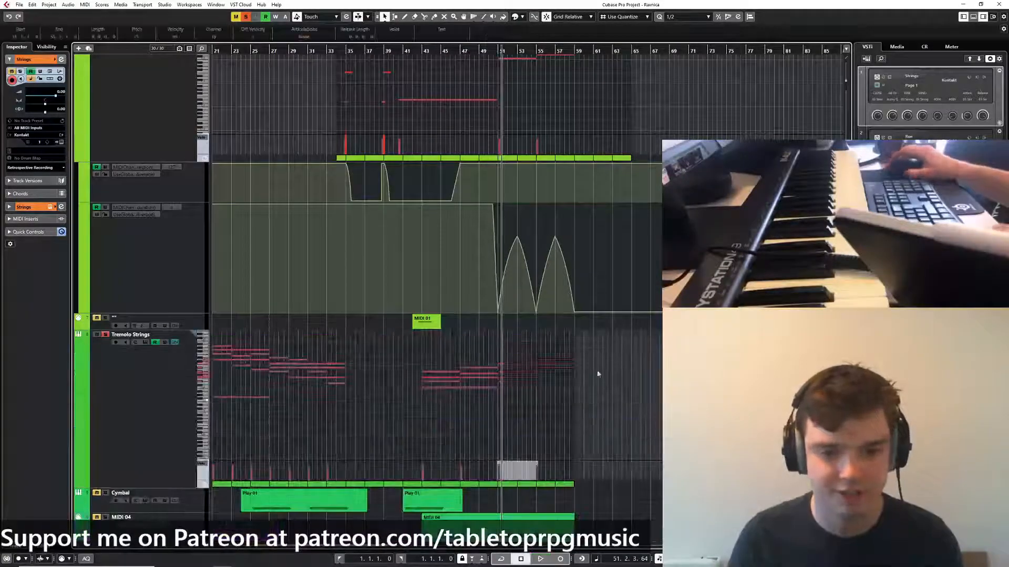
scroll(508, 344, up, 2)
key(space)
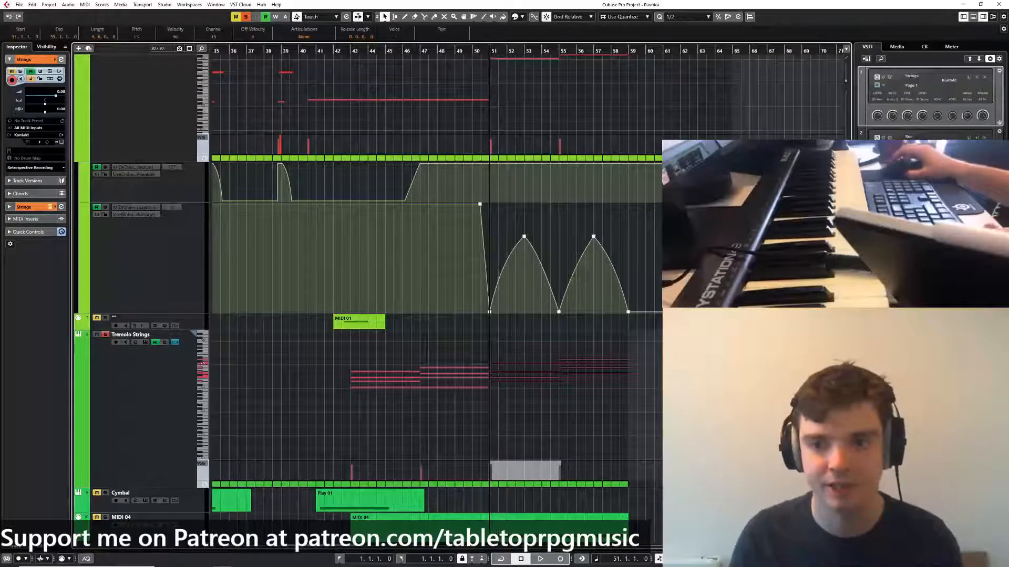
Paste the tremolo chords into the Strings part at bar 51, then solo Strings and play the passage
scroll(431, 361, up, 6)
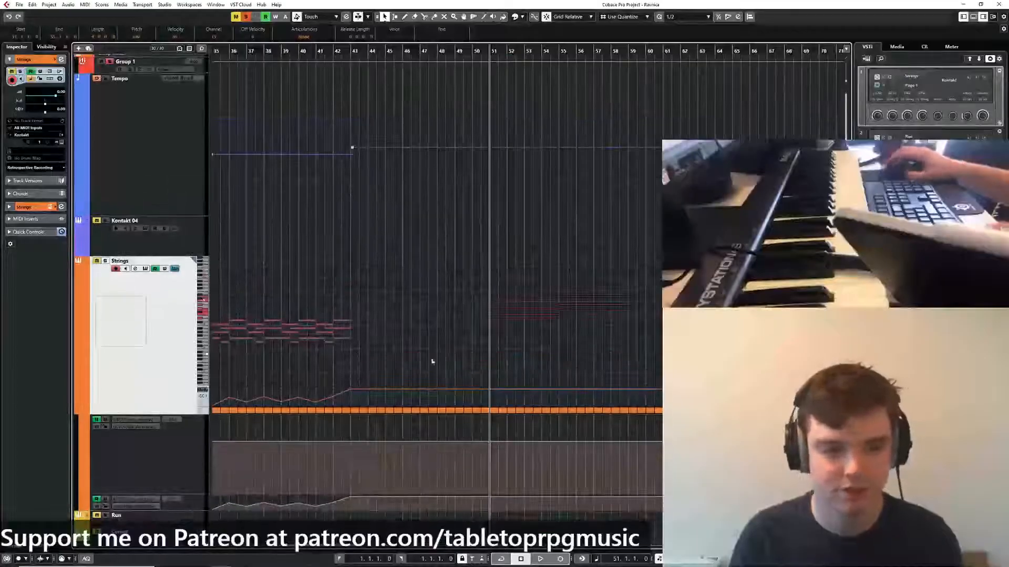
key(g)
click(105, 261)
key(space)
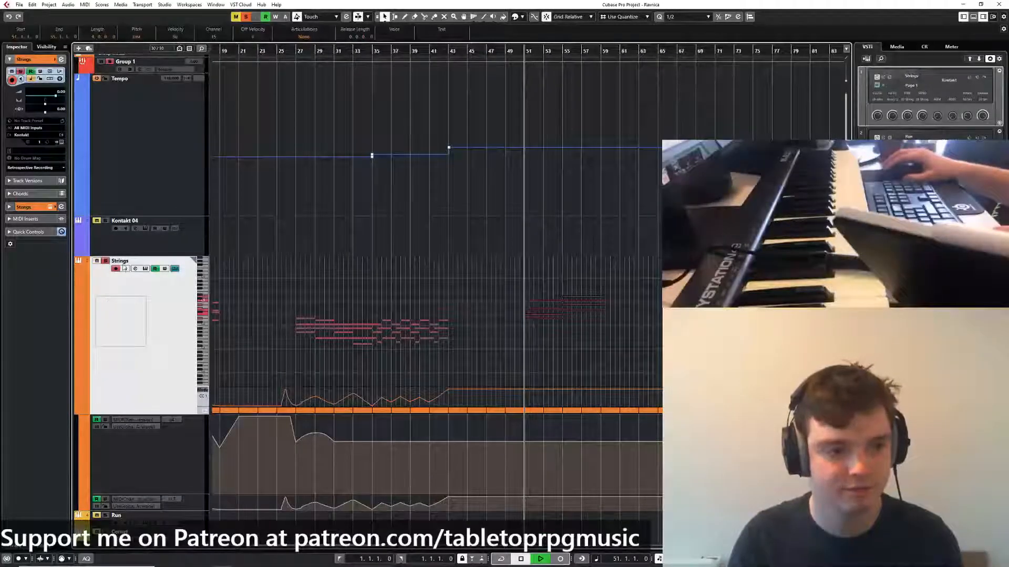
key(h)
key(h)
key(space)
Drop the Strings expression automation to 0 at bar 51 and ramp it back up by bar 59
click(515, 442)
drag(530, 441, 529, 492)
key(g)
click(612, 442)
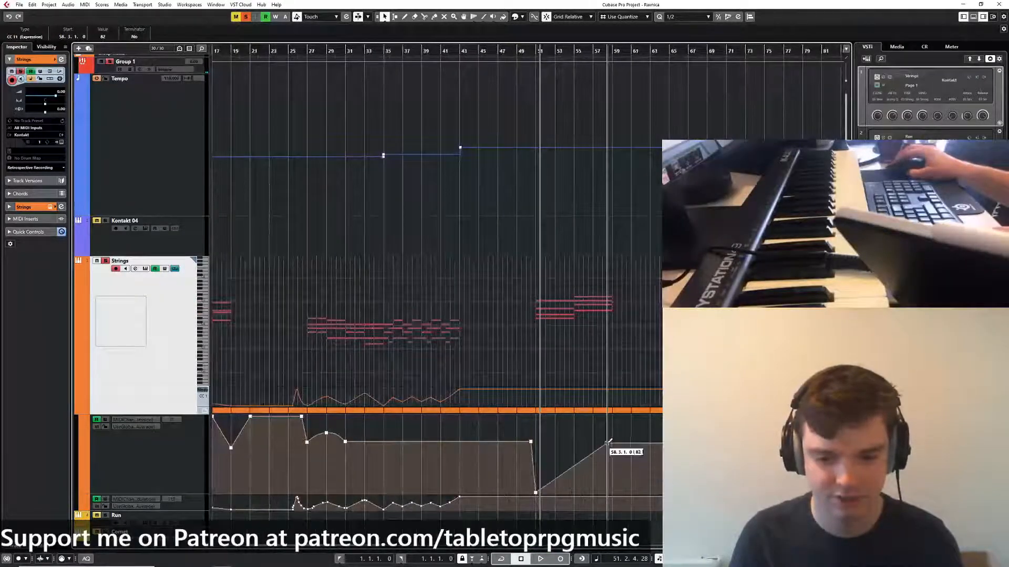
Enlarge the Strings modulation lane and add points around bar 51 that lower its level
drag(201, 510, 201, 544)
drag(436, 514, 337, 395)
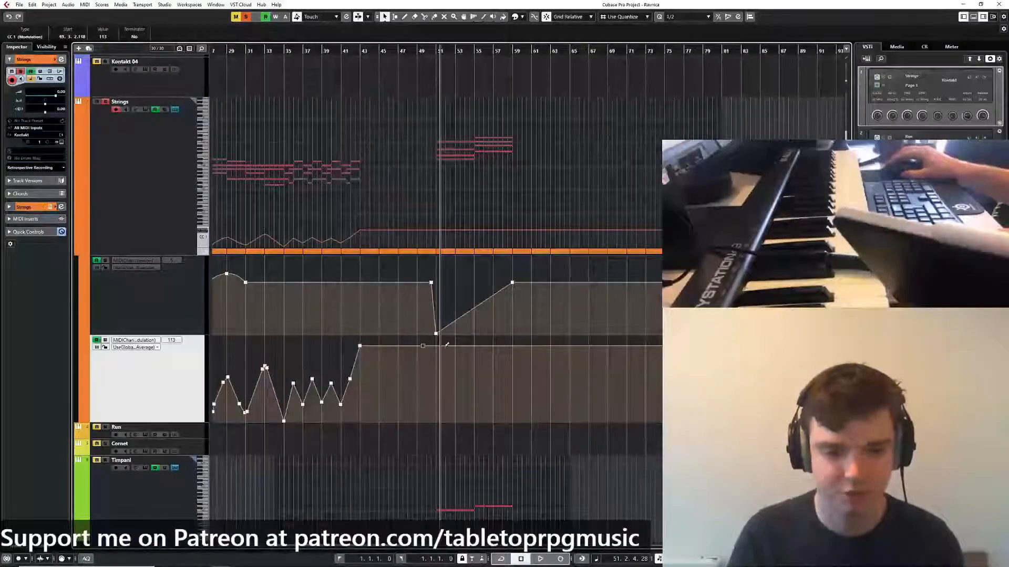
mouse_move(446, 345)
mouse_down()
mouse_move(491, 314)
mouse_move(527, 315)
mouse_move(415, 356)
mouse_move(434, 377)
mouse_move(455, 366)
mouse_move(460, 298)
mouse_move(466, 323)
mouse_move(449, 310)
mouse_move(429, 367)
mouse_move(437, 347)
mouse_up()
click(133, 261)
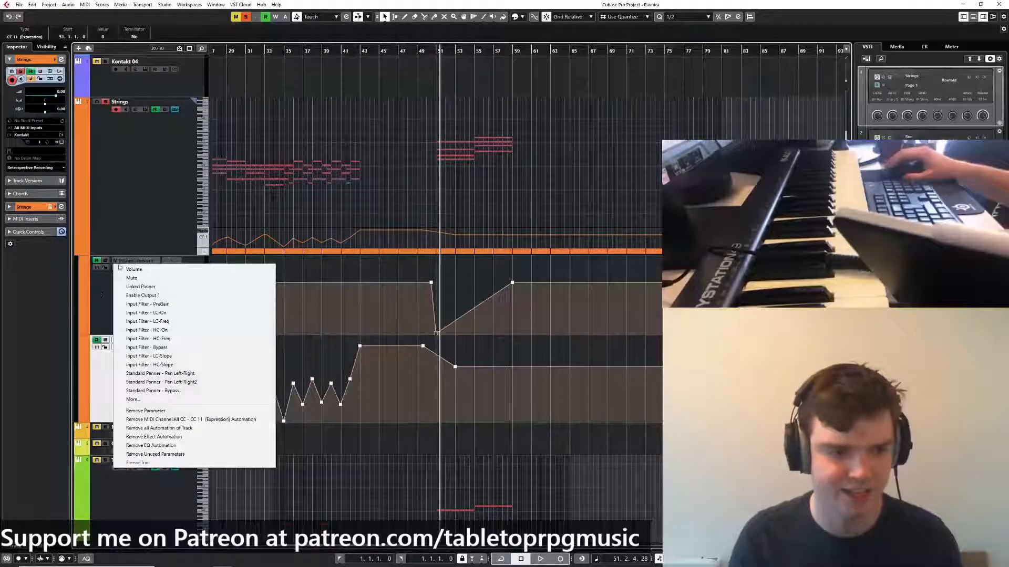
click(101, 294)
click(139, 261)
click(99, 303)
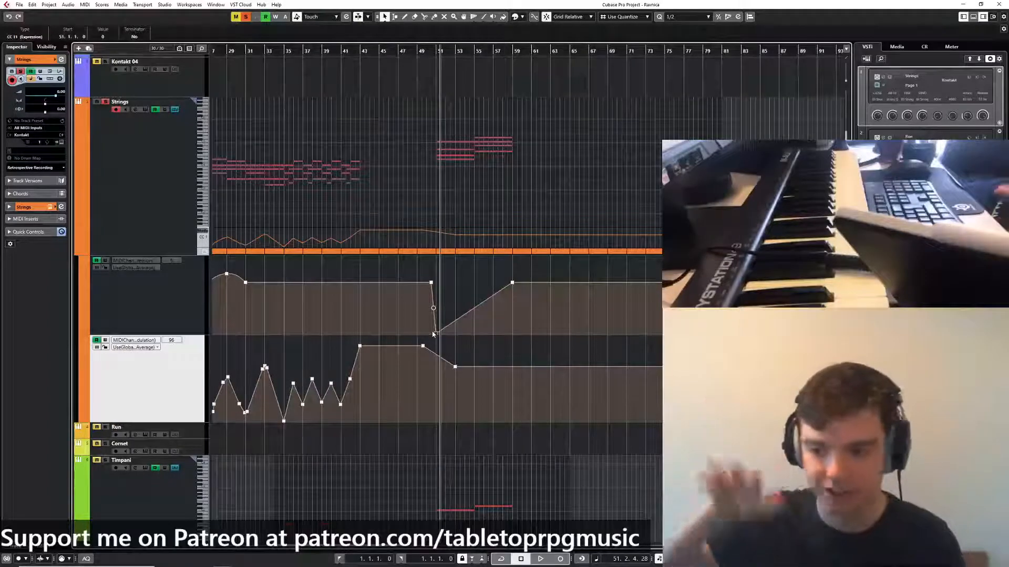
Move the lowered modulation point to bar 51, reduce it to 6, and set the playback position to bar 51
click(458, 366)
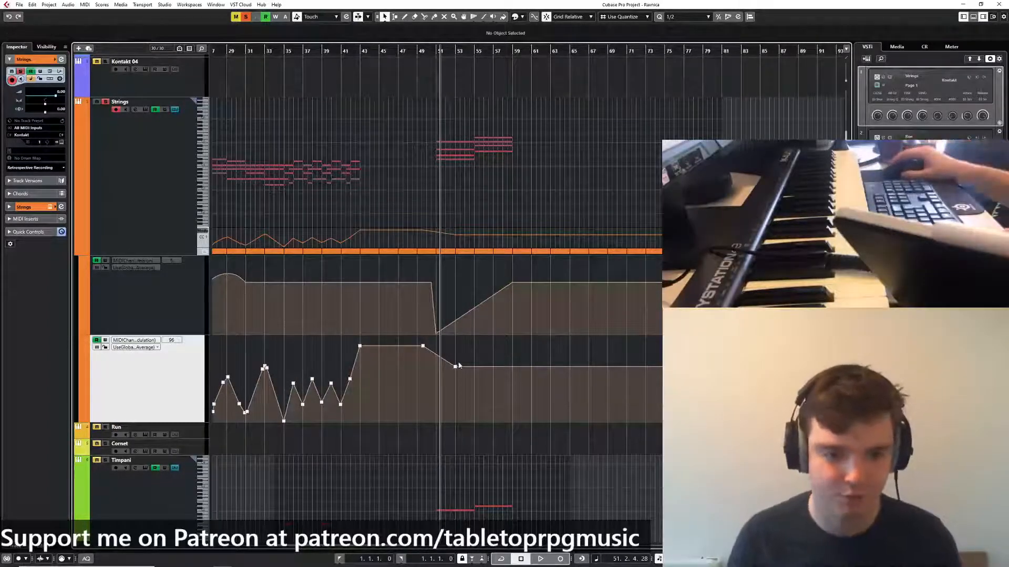
drag(456, 370, 436, 406)
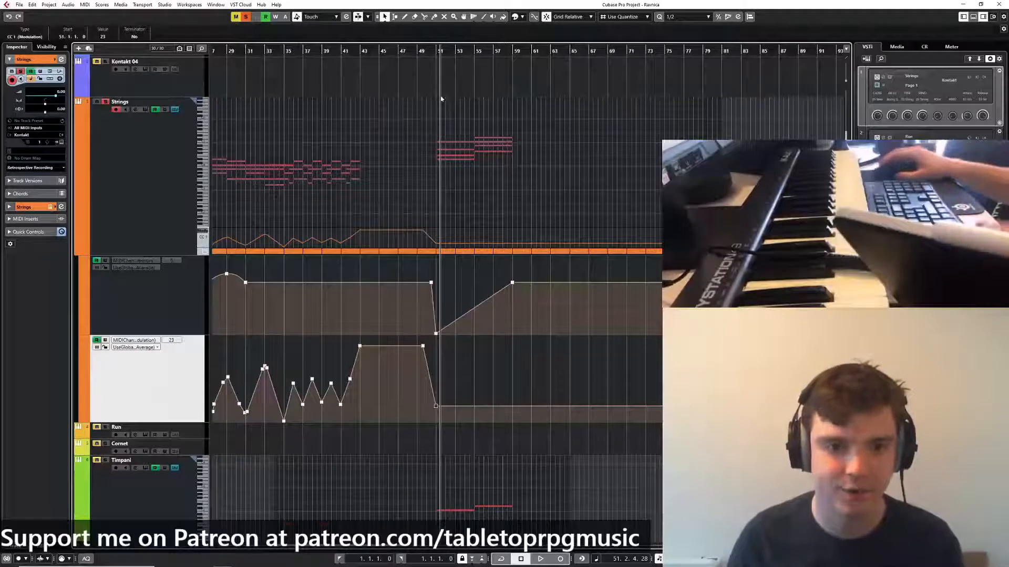
click(437, 51)
drag(435, 406, 437, 419)
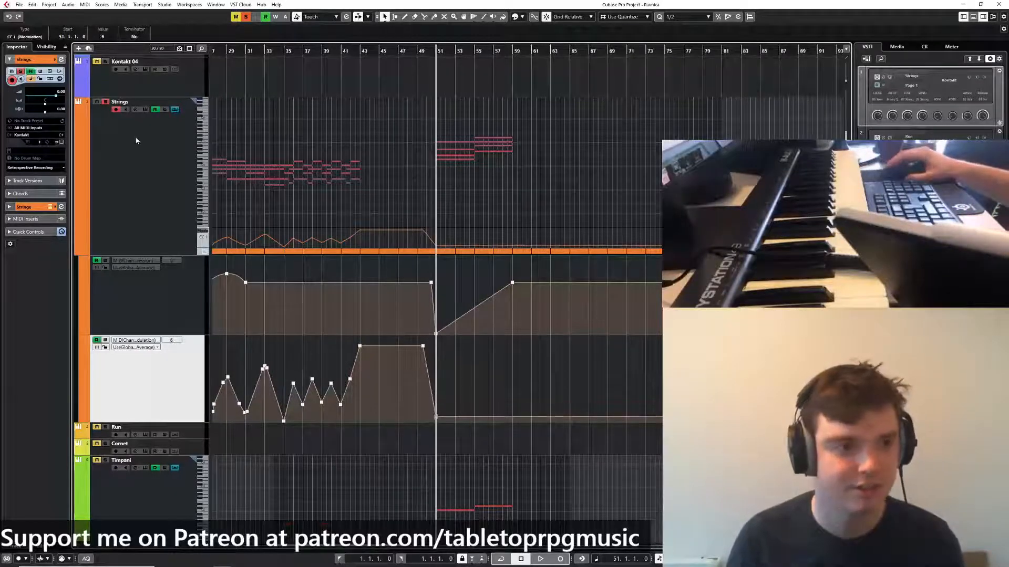
Play from bar 51, raise the expression point there to make the dip shallow, and lower the modulation point to 0
key(space)
drag(436, 333, 436, 292)
drag(436, 419, 437, 430)
Add a Strings modulation point at bar 59 and raise it to 113, creating a ramp from bar 51, then stop playback
click(507, 424)
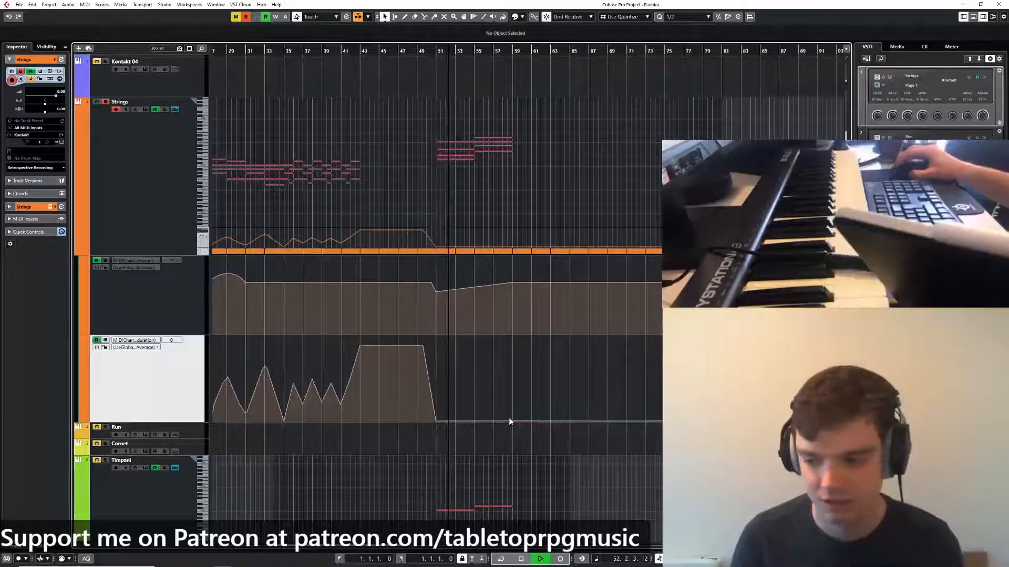
drag(513, 421, 513, 364)
click(471, 361)
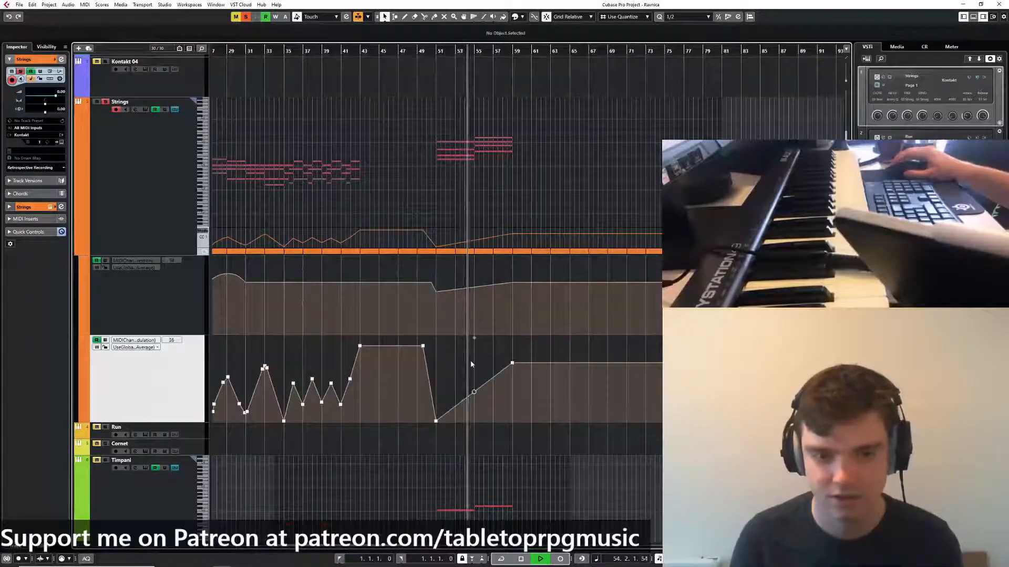
key(space)
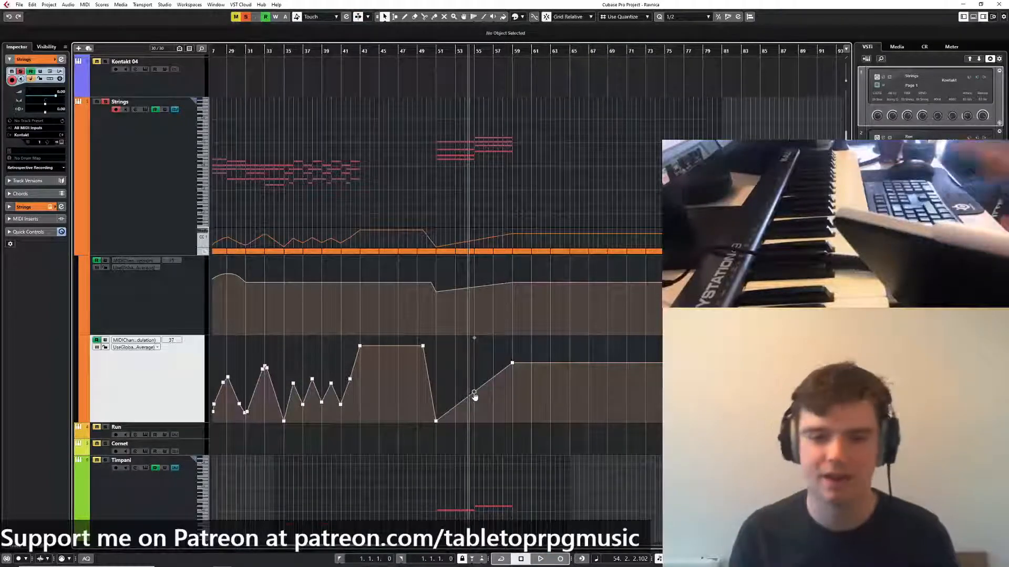
click(513, 363)
drag(514, 364, 513, 347)
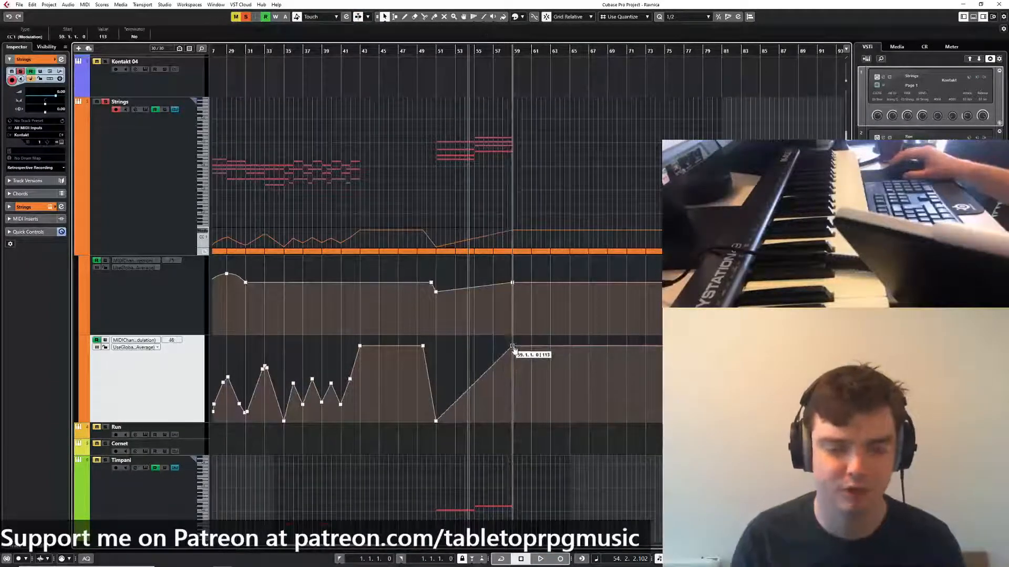
Set the playback position to bar 51 and play the Strings passage with the new modulation ramp
click(463, 349)
drag(451, 360, 455, 329)
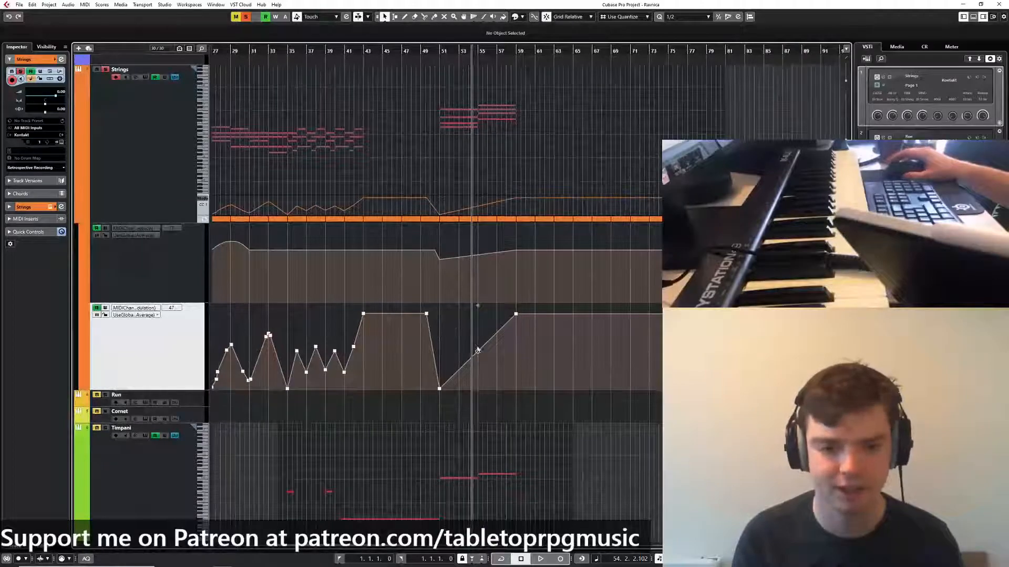
click(437, 57)
right_click(444, 338)
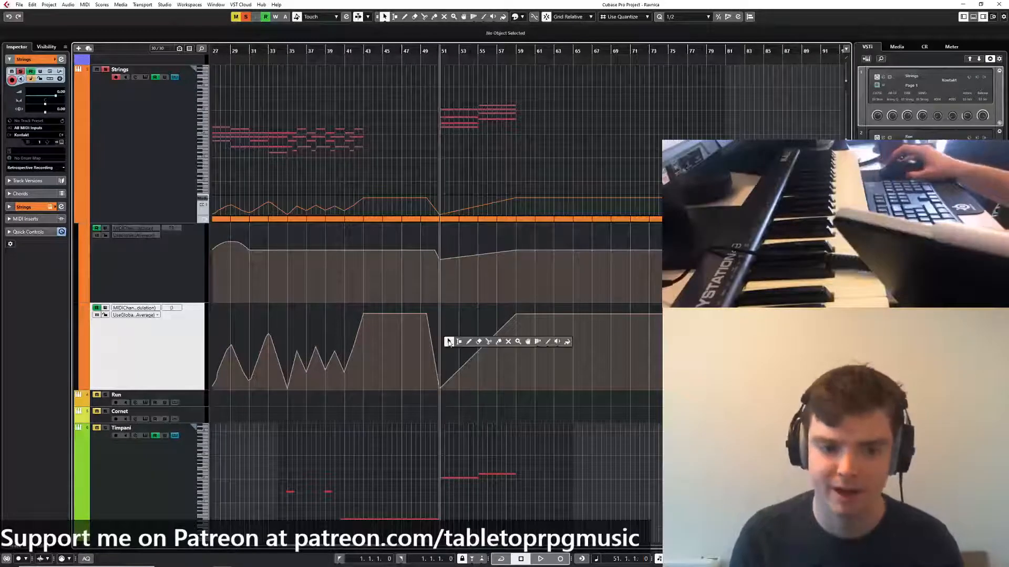
click(450, 342)
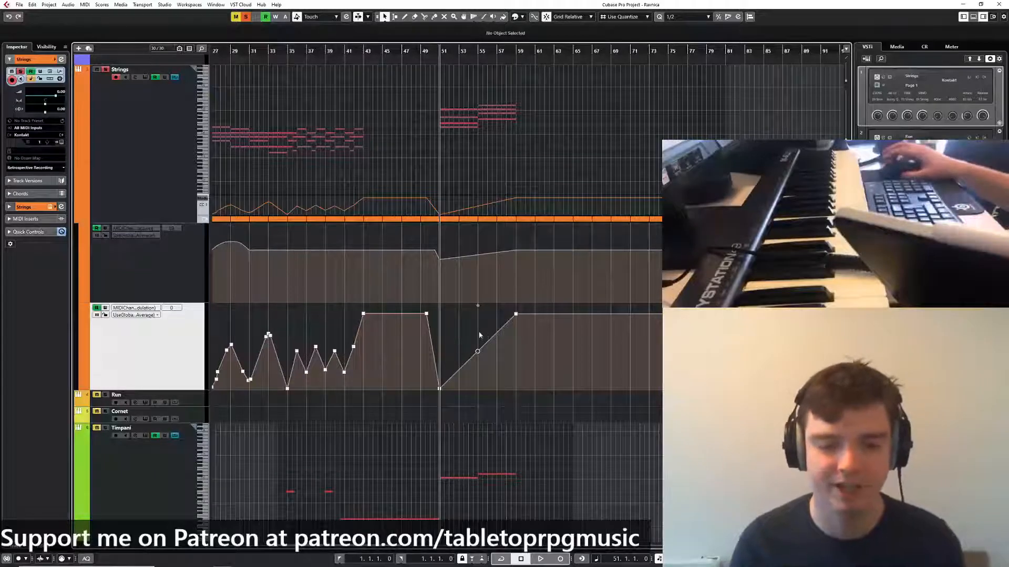
key(space)
key(h)
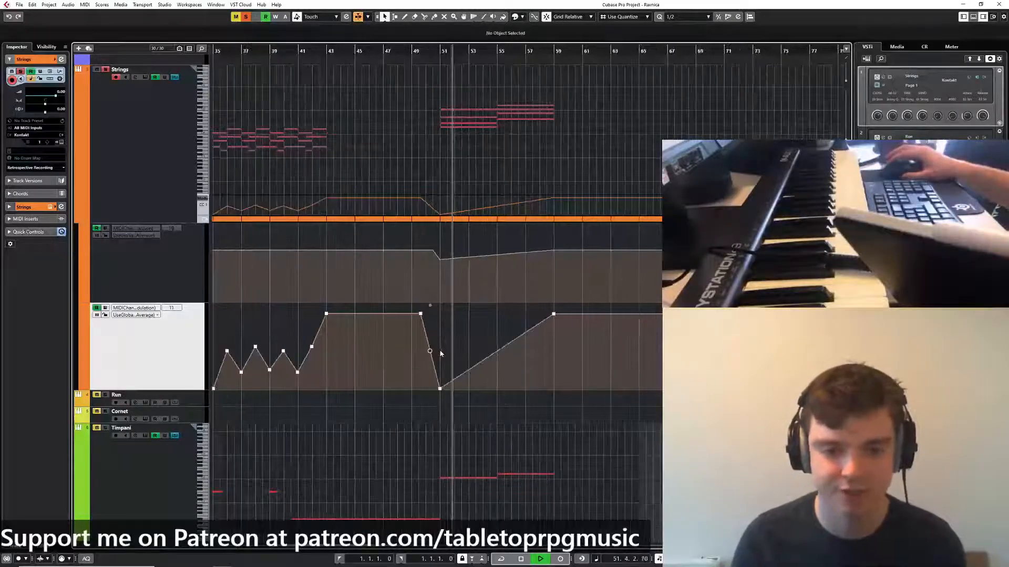
key(h)
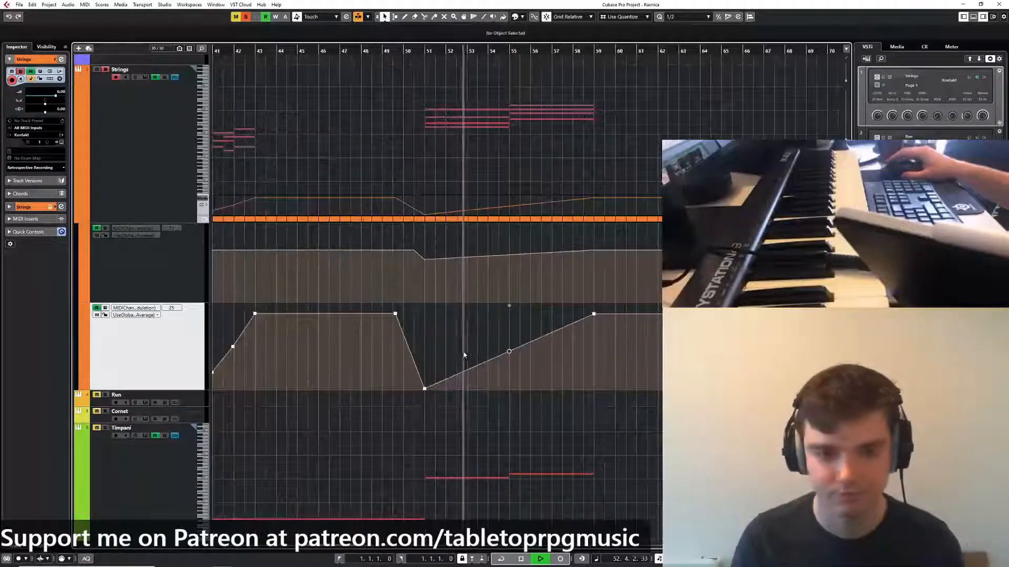
Split the two Strings chords at bars 54 and 58, one bar before the end of each chord
scroll(471, 353, up, 2)
right_click(462, 181)
click(465, 179)
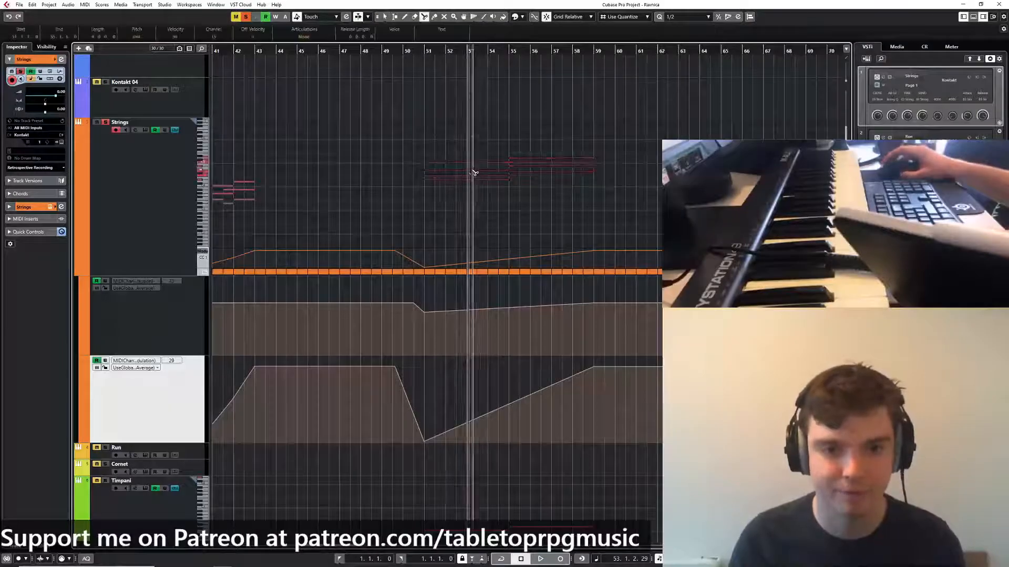
key(h)
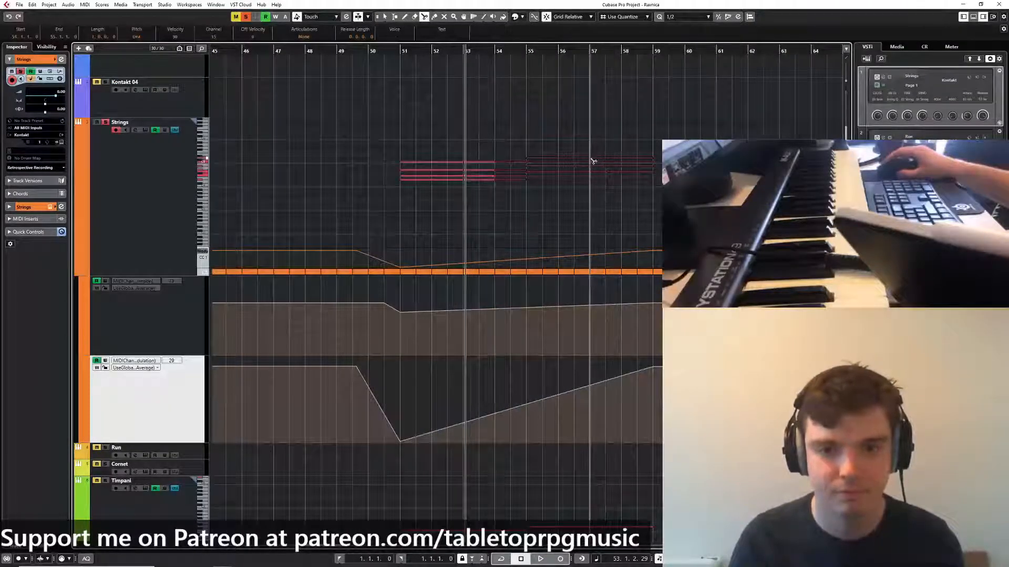
click(592, 159)
click(624, 160)
right_click(623, 160)
click(614, 157)
Turn off all solo states and play the full arrangement from bar 51
click(527, 49)
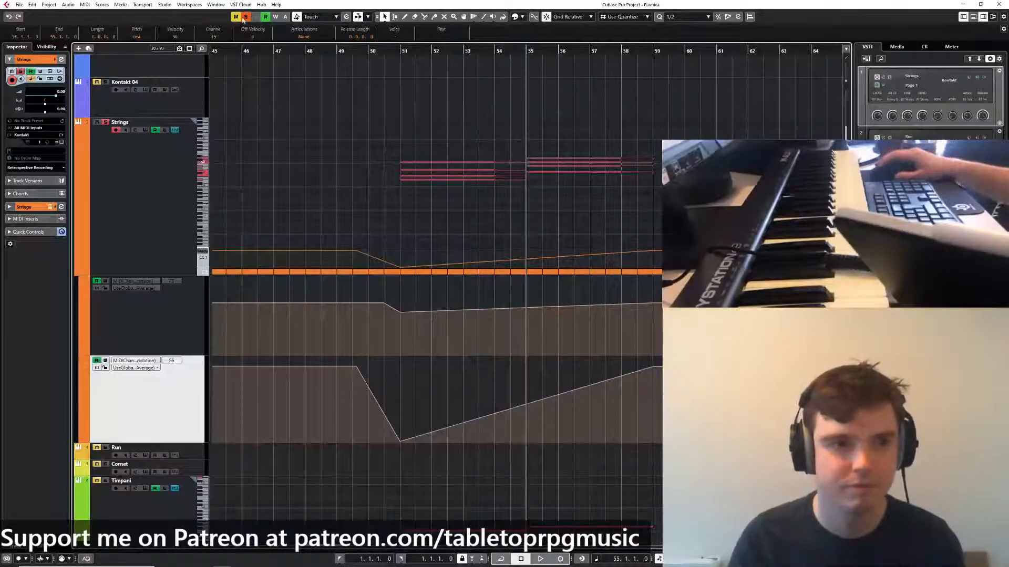
click(245, 17)
click(400, 51)
key(space)
scroll(487, 393, down, 2)
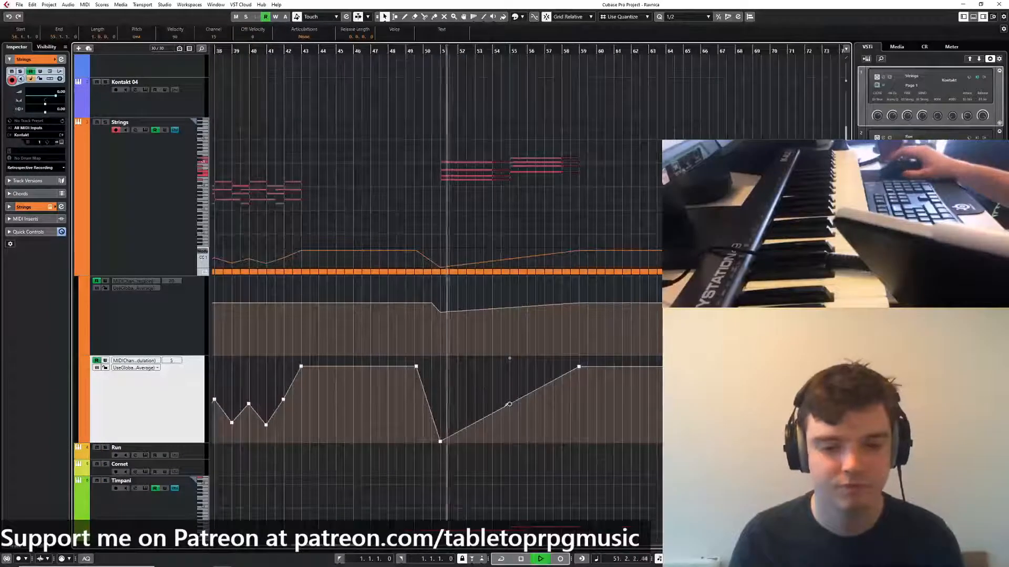
scroll(465, 396, down, 1)
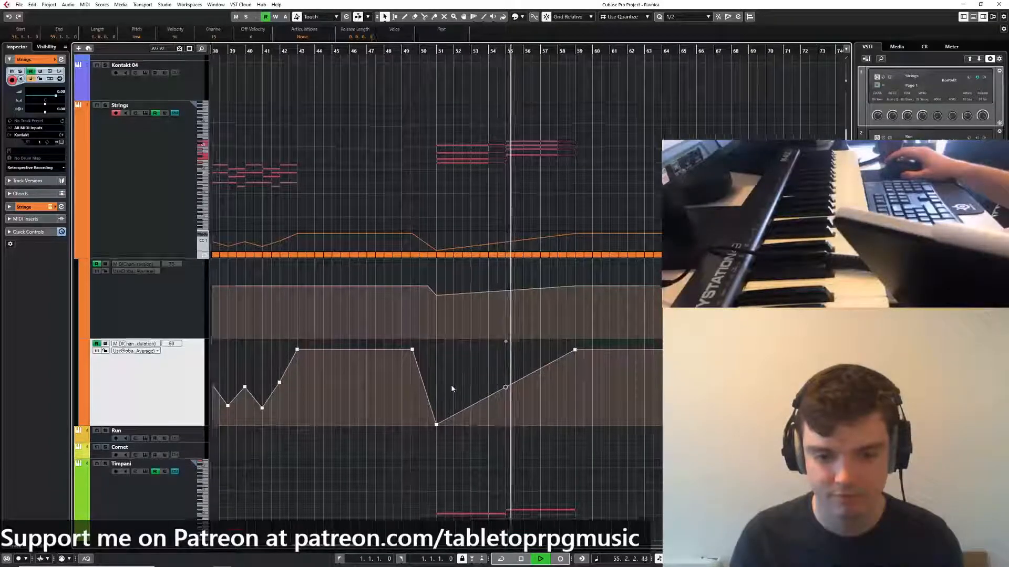
Raise the Strings modulation point at bar 59 to 127 and stop playback
scroll(451, 390, down, 3)
drag(563, 309, 564, 303)
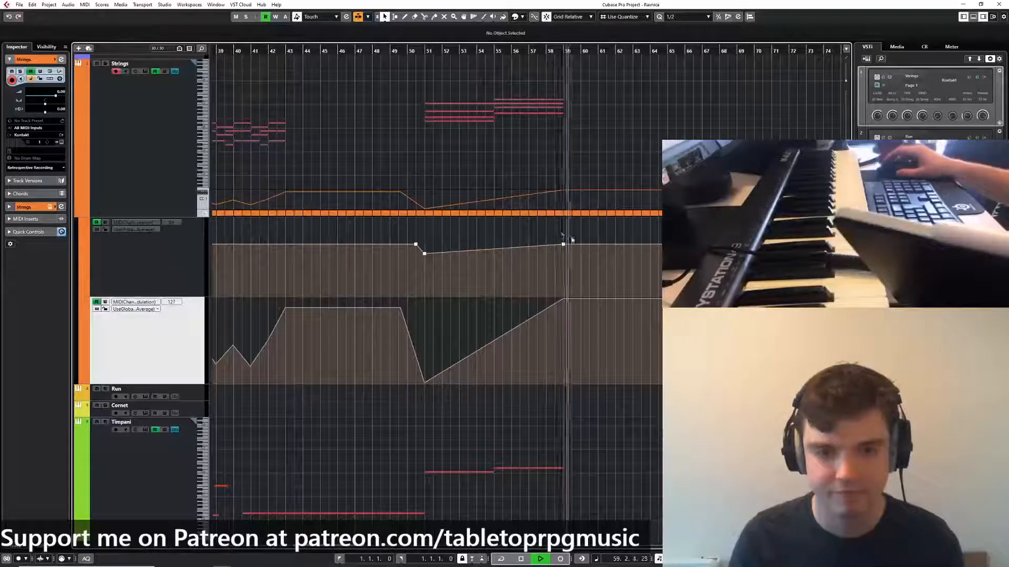
key(space)
Review the arrangement across all tracks around bars 39 to 59 and set the playback position to bar 55
scroll(578, 238, down, 2)
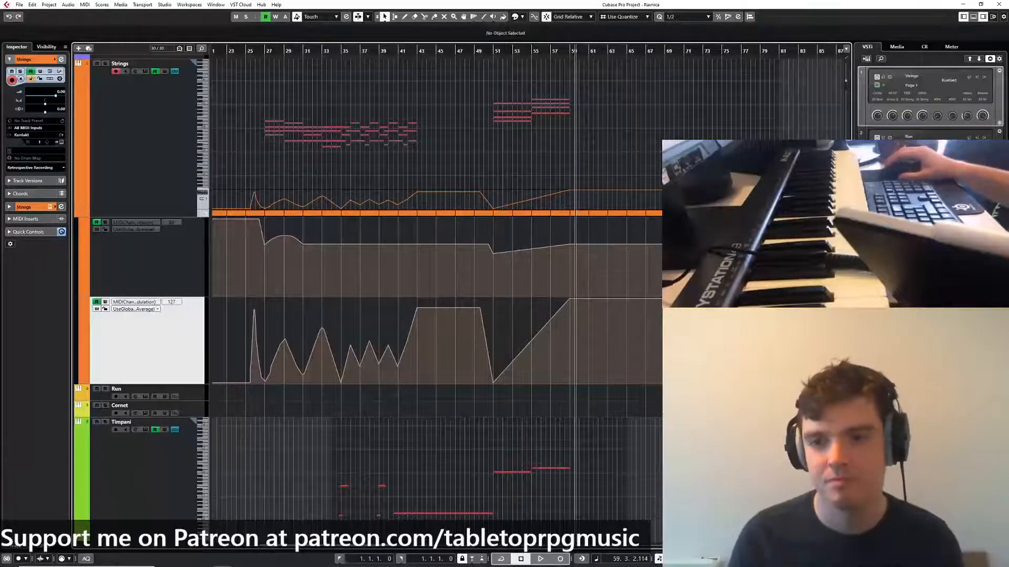
scroll(436, 284, down, 15)
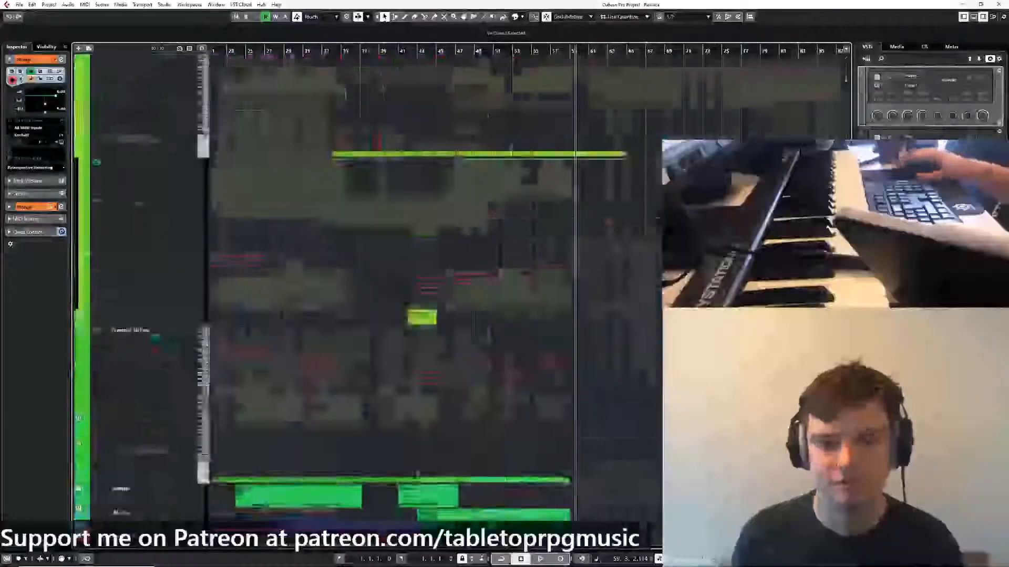
scroll(489, 315, up, 15)
scroll(628, 260, down, 3)
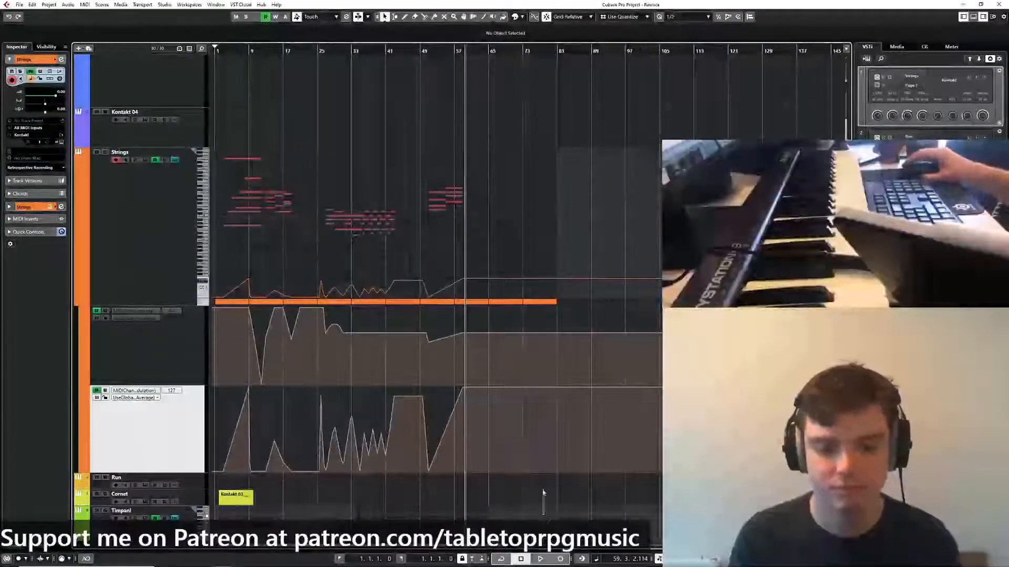
scroll(557, 463, down, 8)
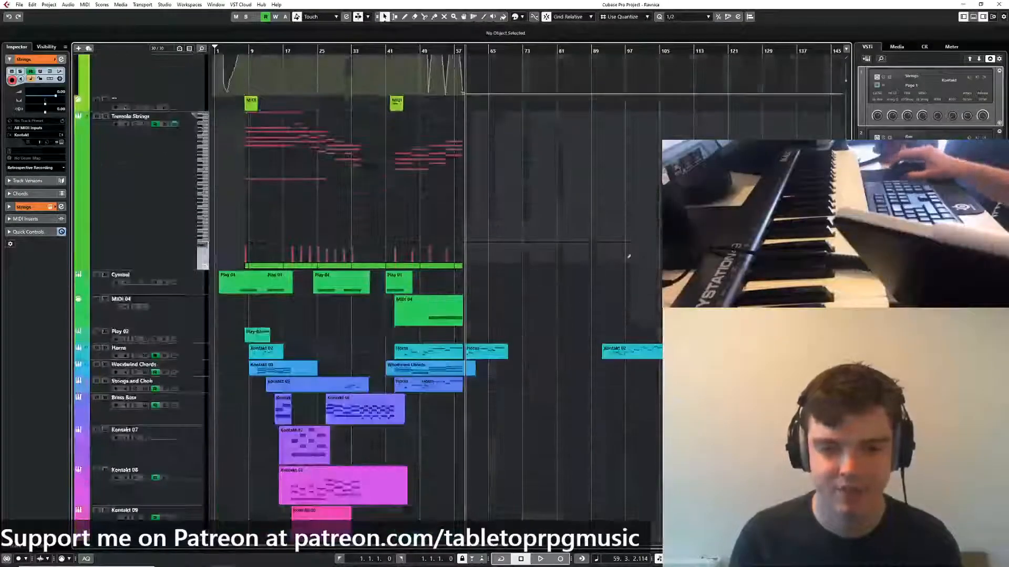
scroll(604, 336, down, 3)
scroll(578, 405, up, 5)
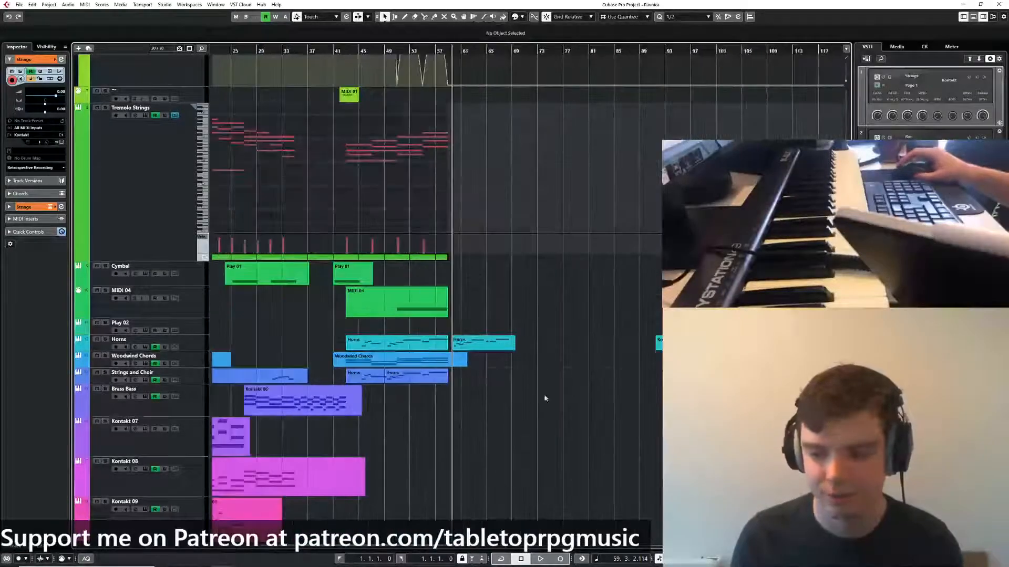
scroll(563, 406, up, 4)
scroll(562, 408, down, 5)
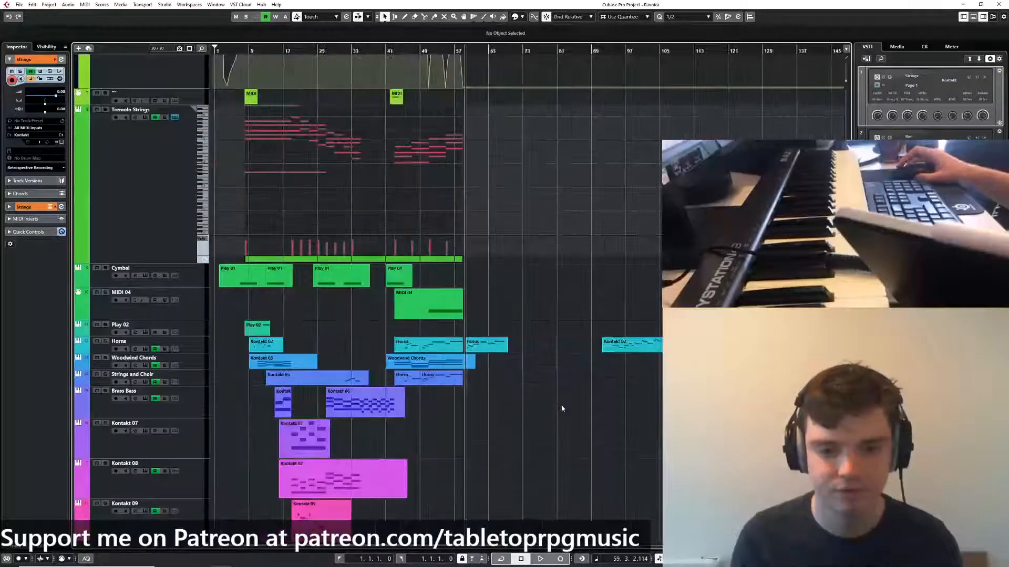
scroll(492, 406, up, 4)
scroll(500, 399, up, 3)
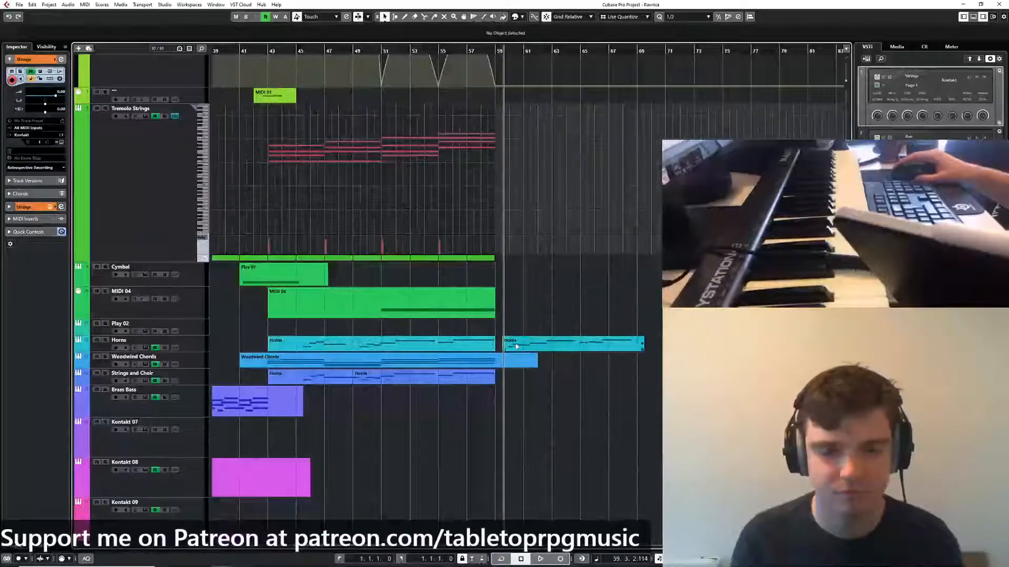
click(446, 49)
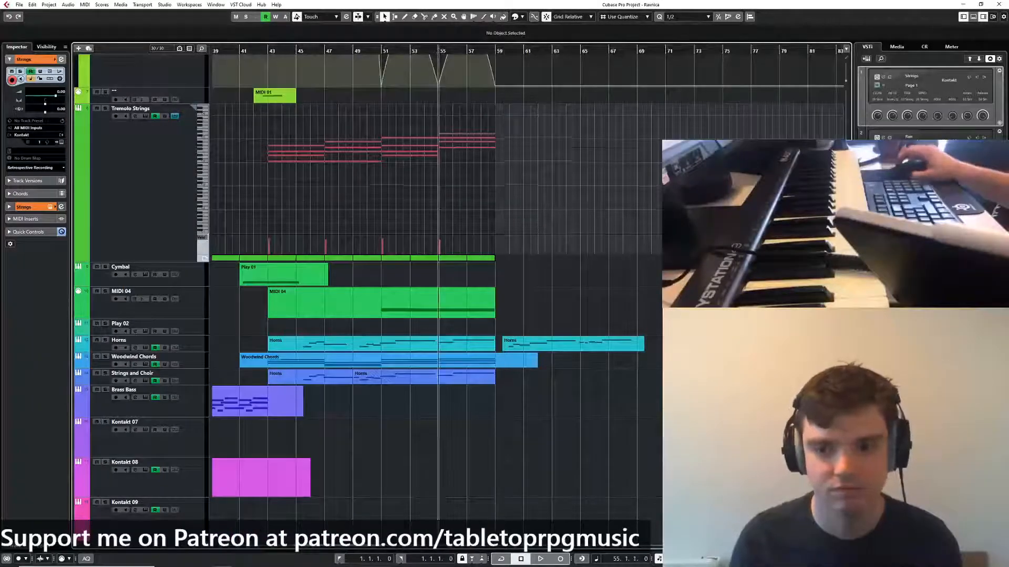
scroll(405, 277, up, 8)
scroll(405, 277, down, 5)
drag(428, 380, 534, 527)
scroll(465, 274, up, 5)
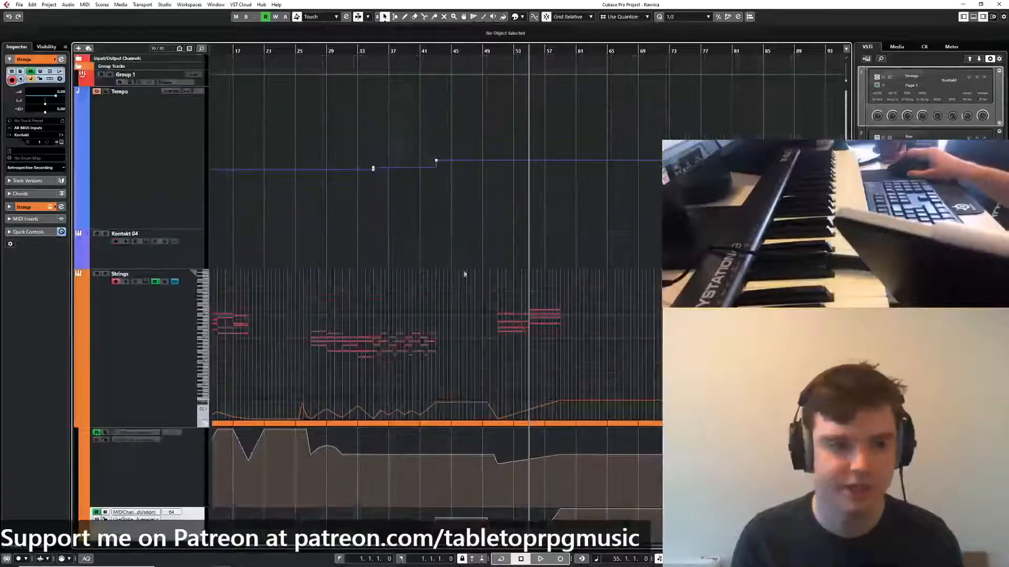
Close the in-place note editor on the Strings track
click(175, 281)
scroll(173, 283, down, 2)
click(175, 184)
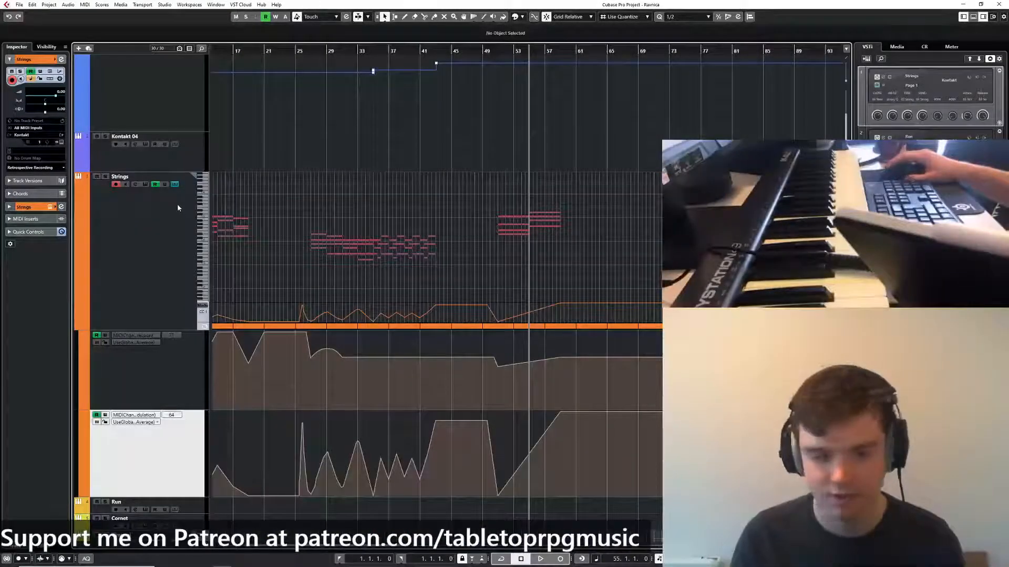
click(175, 185)
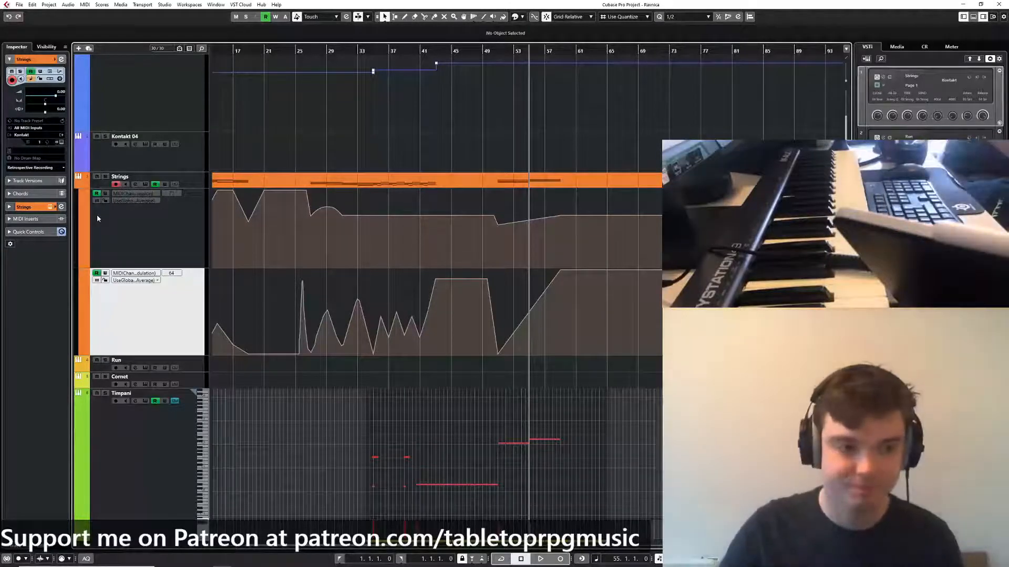
click(174, 184)
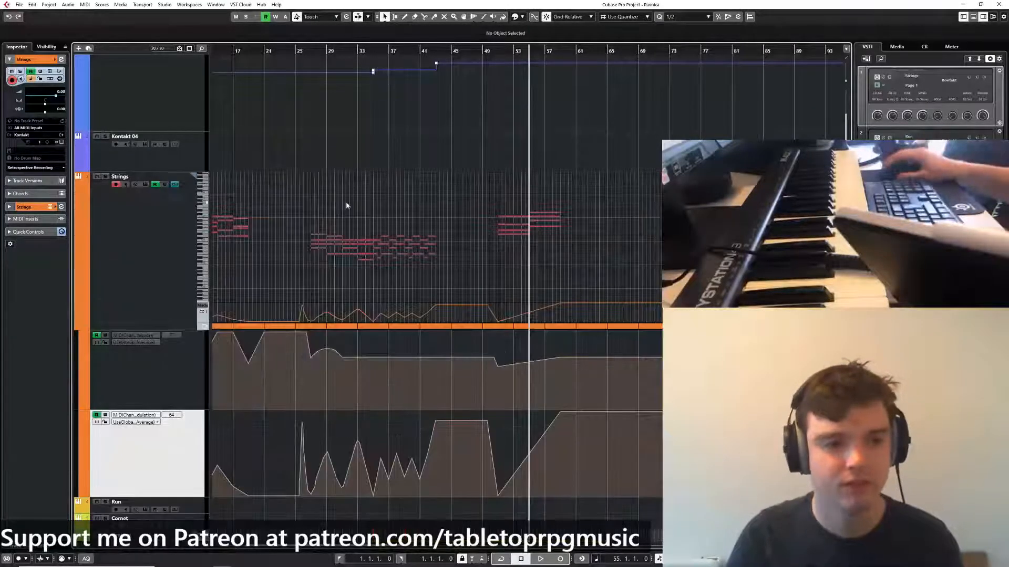
click(174, 184)
Hide all automation lanes of the Strings track
click(96, 223)
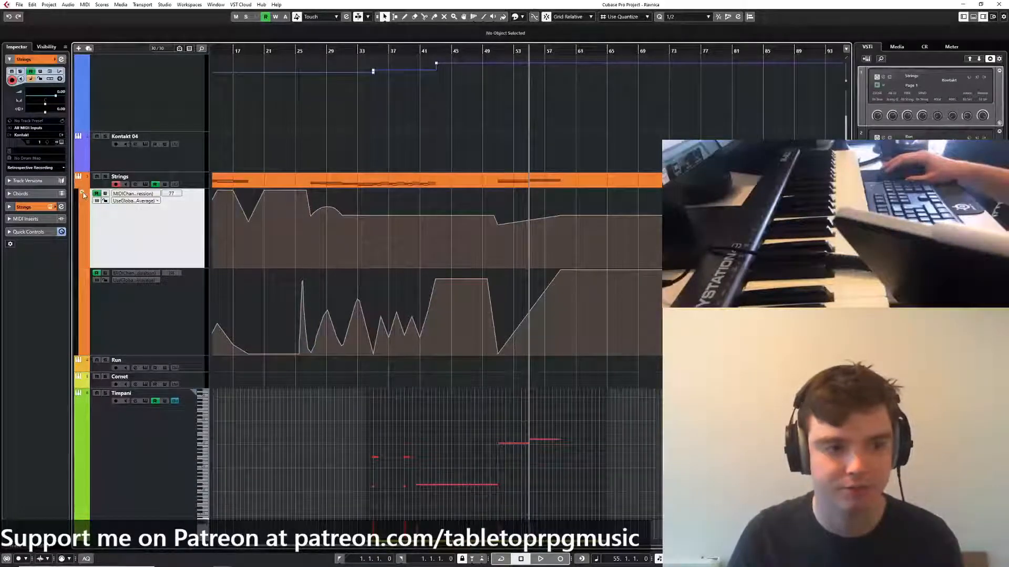
click(82, 194)
click(78, 186)
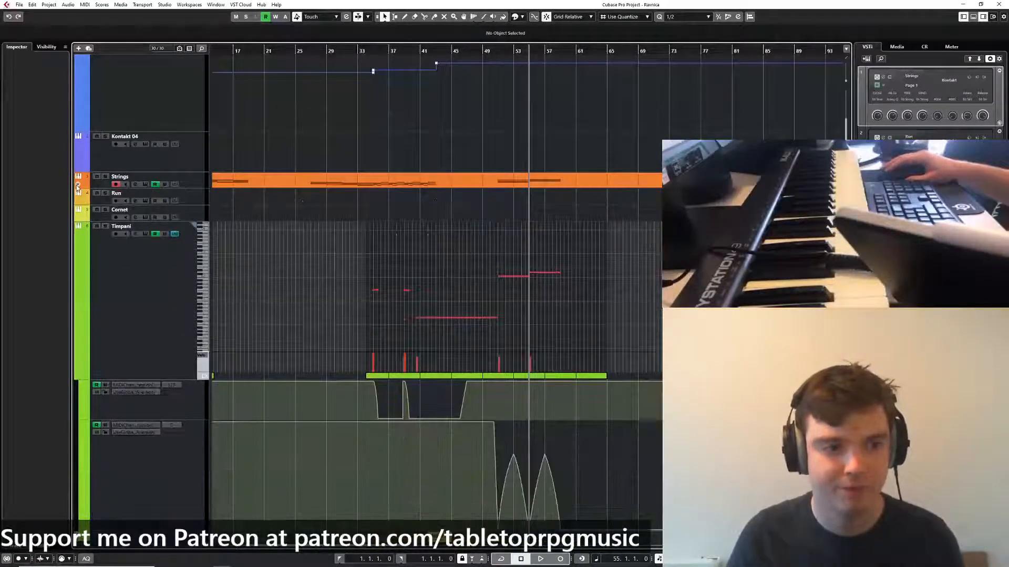
click(78, 185)
click(82, 273)
scroll(77, 401, down, 2)
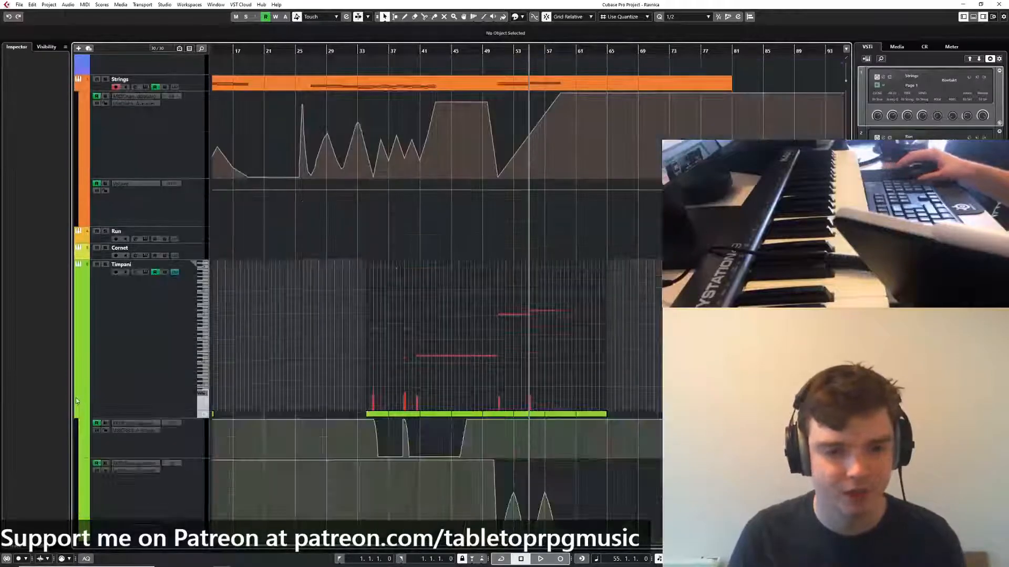
click(83, 183)
click(83, 96)
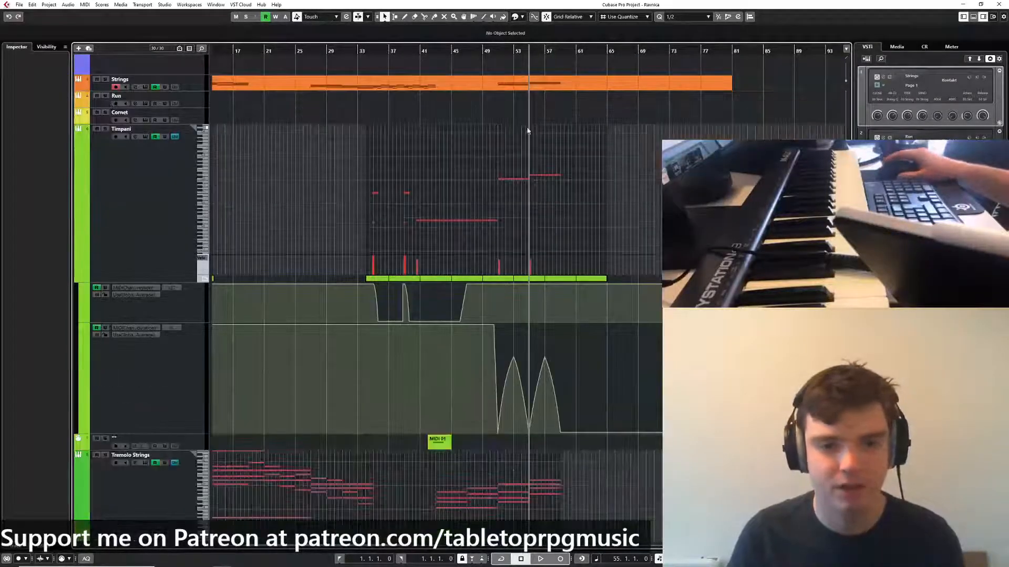
Draw a low note on the Timpani track from bar 58 to the middle of bar 60
click(135, 178)
click(175, 138)
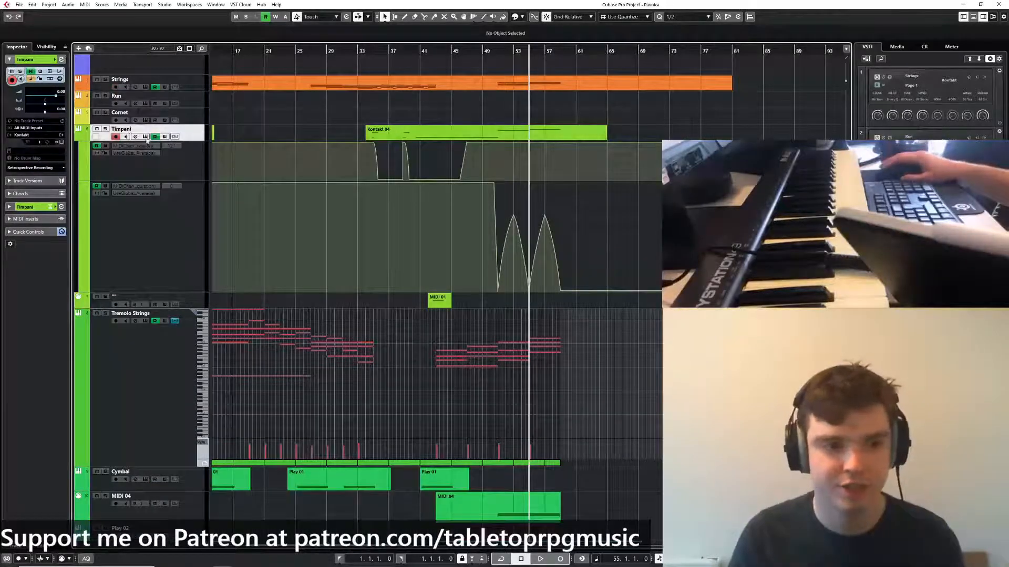
click(175, 136)
scroll(538, 173, up, 7)
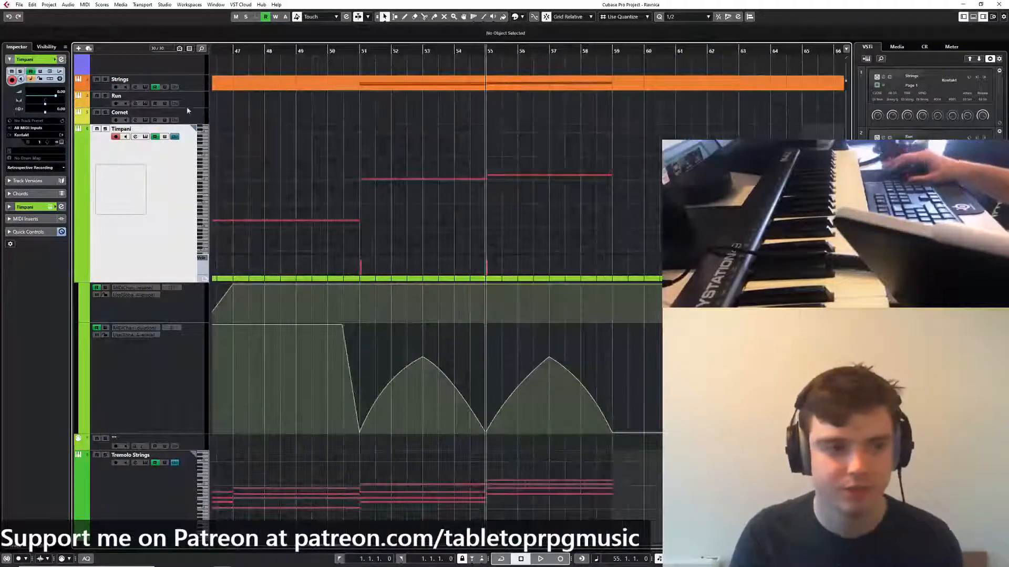
scroll(564, 179, down, 4)
right_click(532, 205)
click(513, 205)
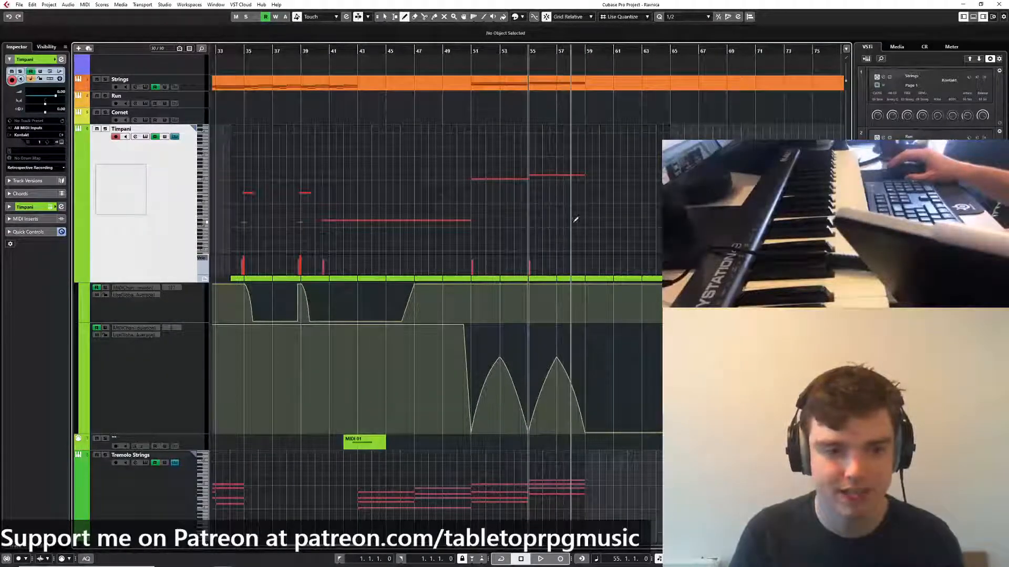
drag(577, 223, 606, 223)
scroll(583, 214, up, 4)
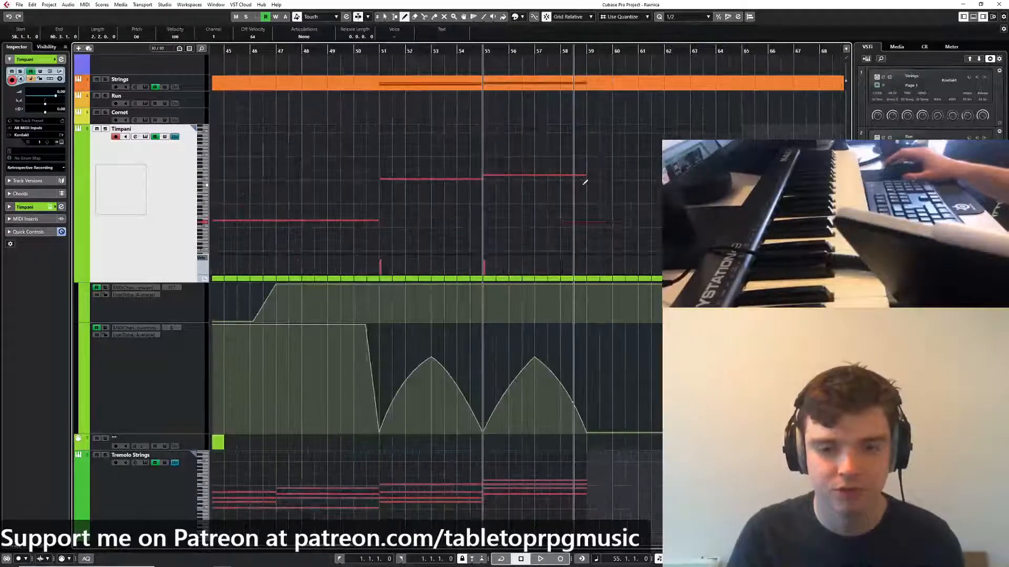
Add a higher Timpani note from mid-bar 58 to mid-bar 60, trim the low note to start with it, and start playback
key(1)
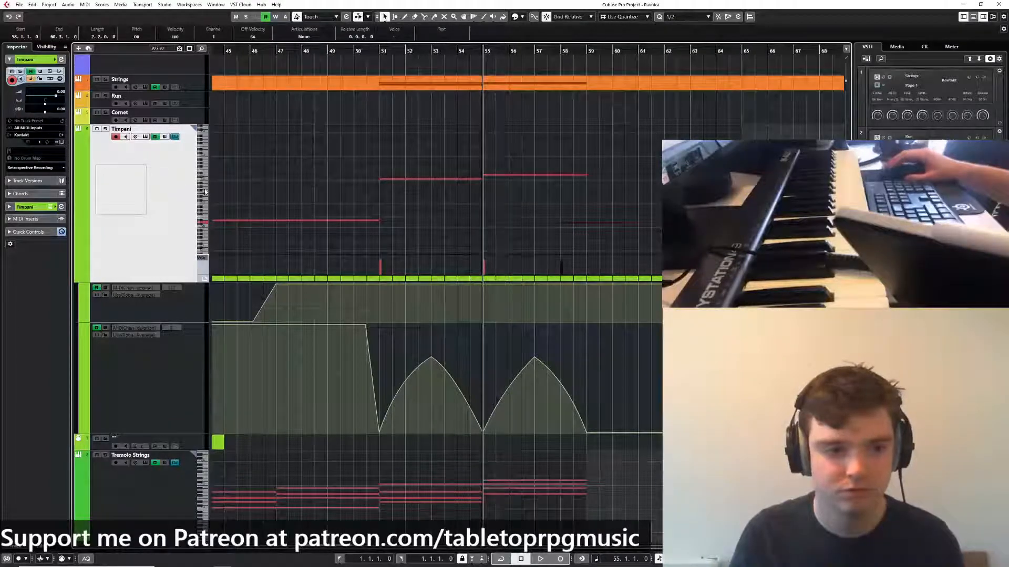
right_click(595, 195)
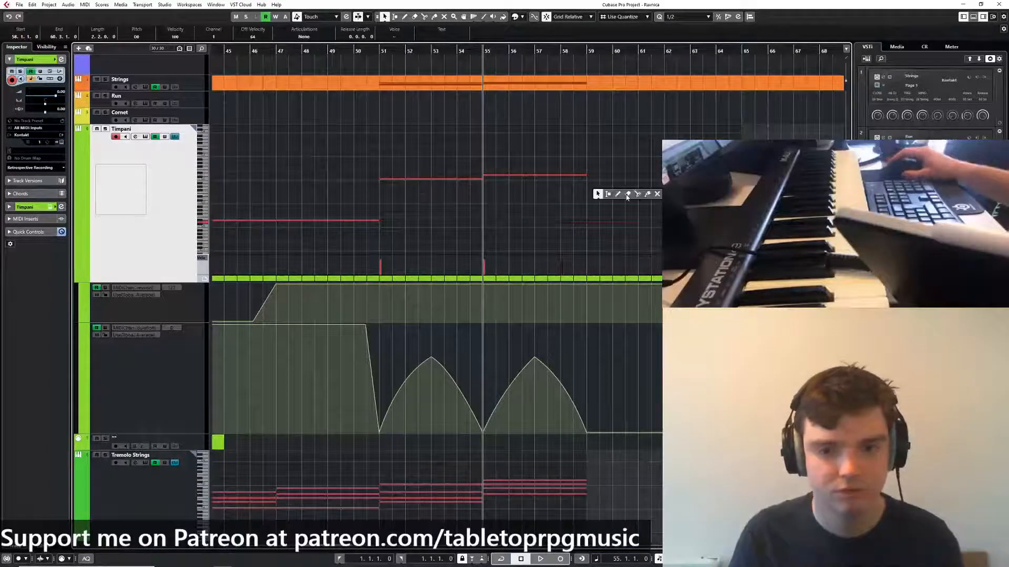
click(625, 195)
drag(576, 193, 624, 193)
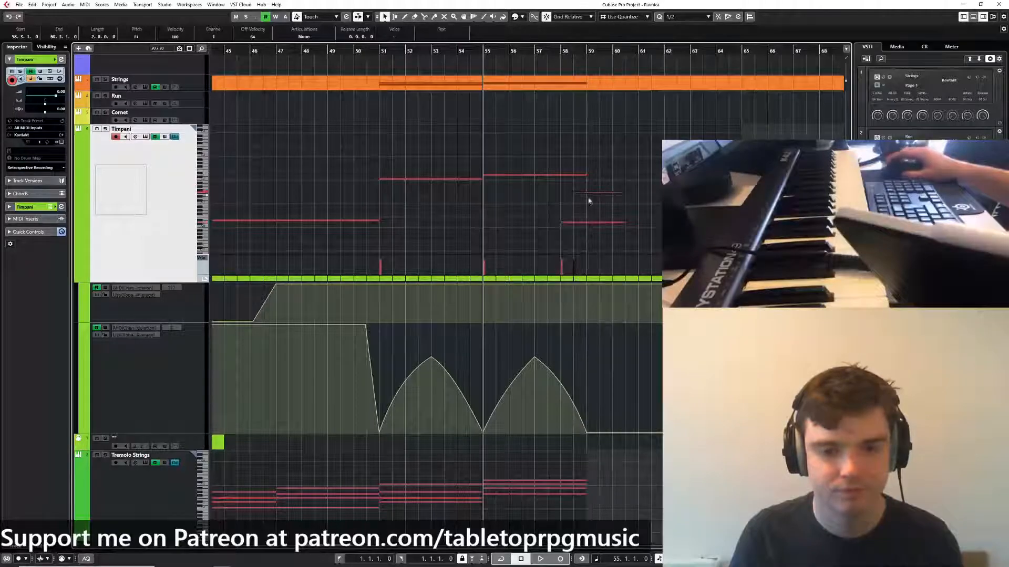
key(1)
drag(562, 223, 574, 222)
key(space)
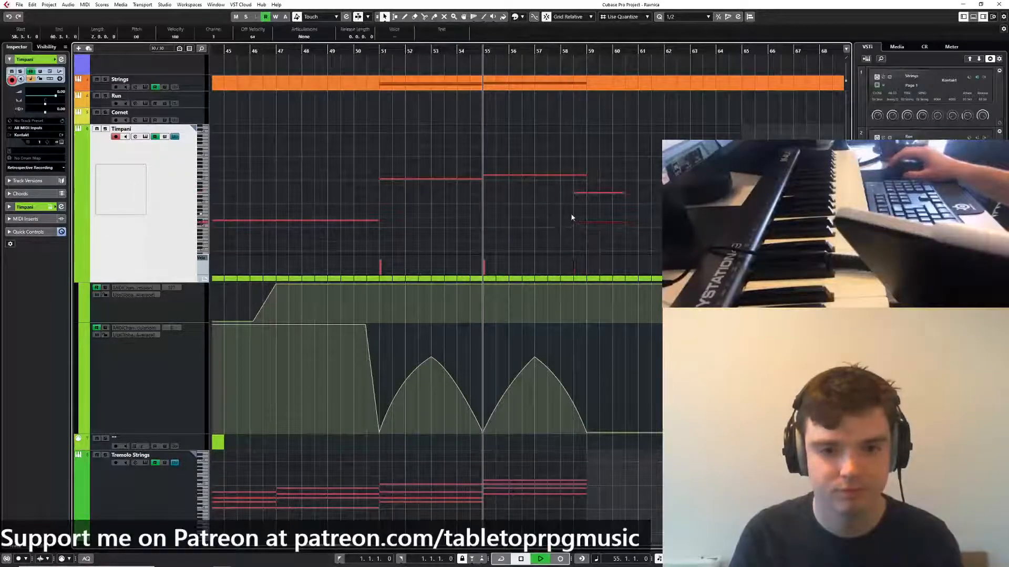
Solo the Timpani track and listen to its notes leading into bar 59
click(105, 129)
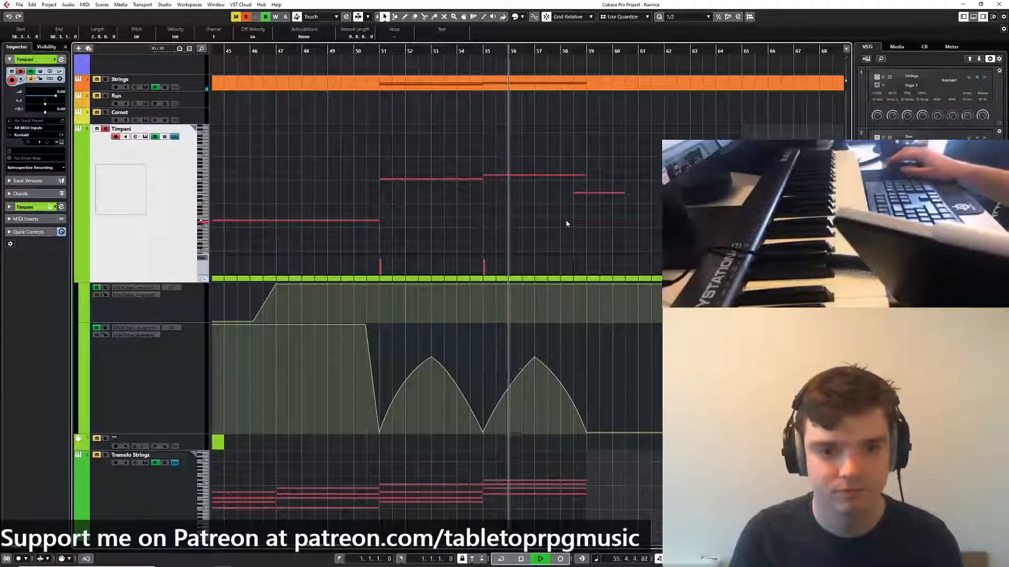
scroll(556, 223, down, 2)
scroll(555, 224, up, 2)
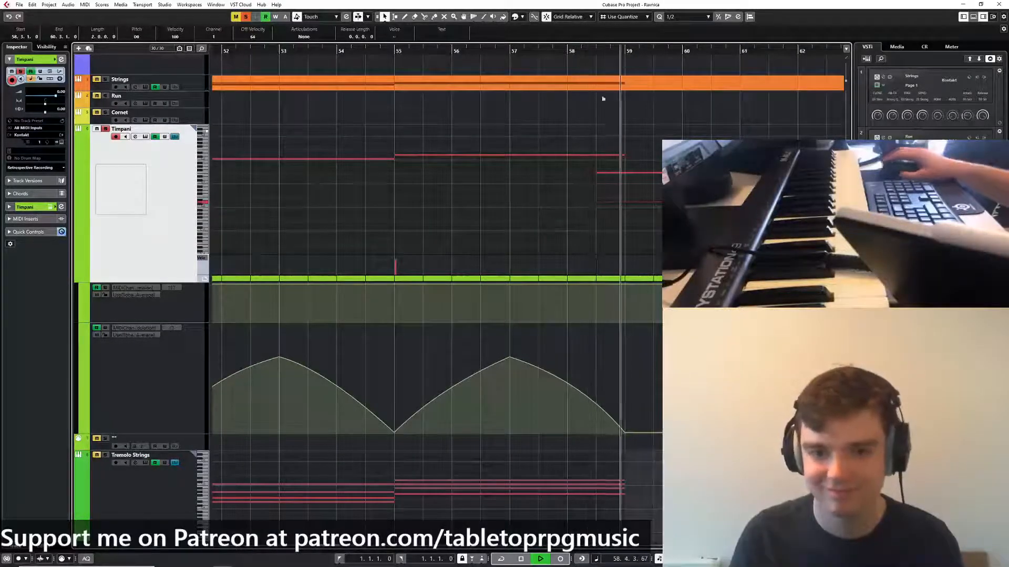
click(581, 201)
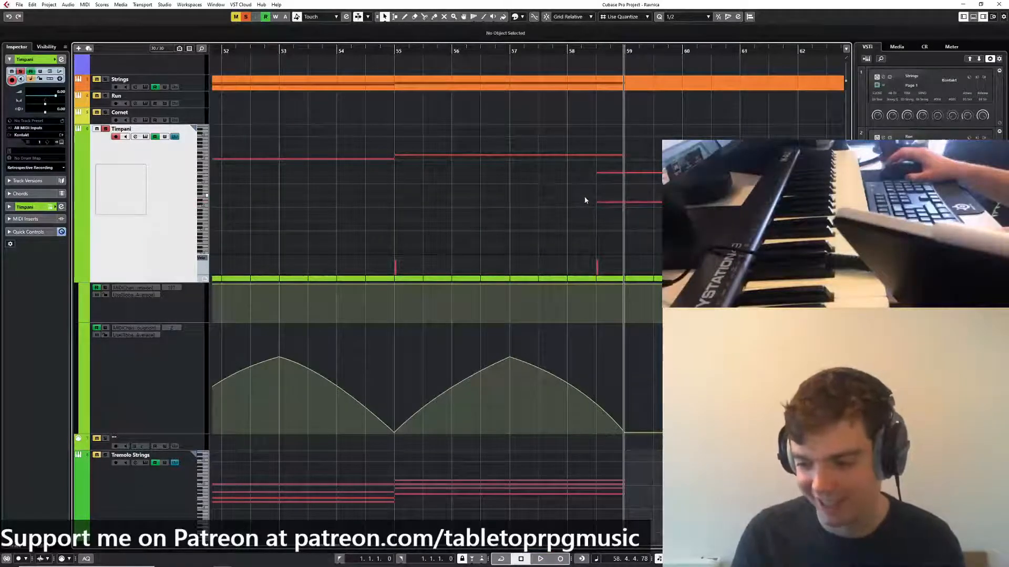
Trim the start of the higher Timpani note near bar 59 to the fourth beat of bar 58 and play from bar 55
drag(597, 172, 611, 174)
scroll(528, 202, down, 3)
click(544, 15)
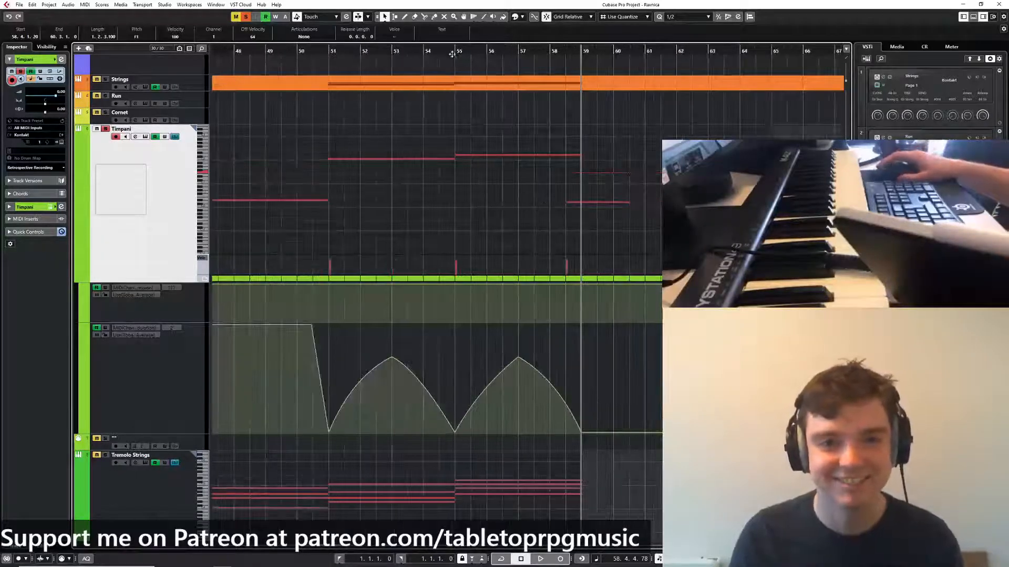
double_click(455, 52)
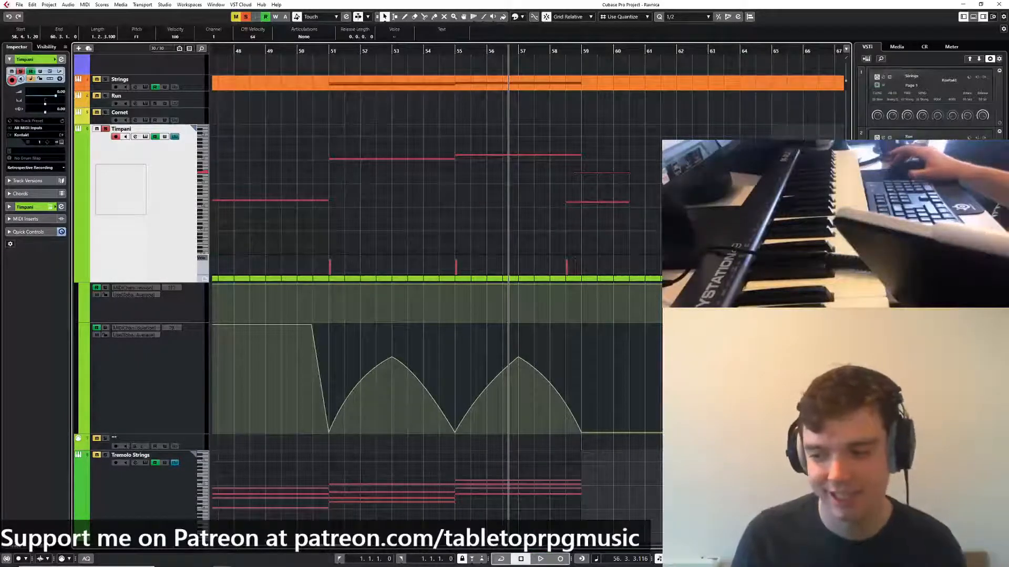
Extend the end of the long low Timpani note to 56.3.1.0 and play briefly from bar 55
drag(324, 200, 502, 201)
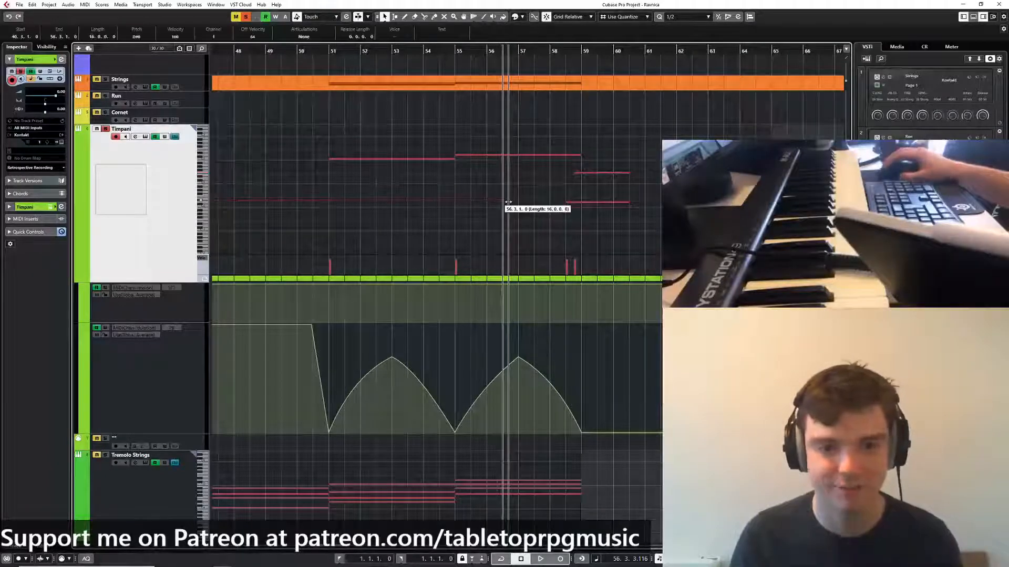
click(532, 228)
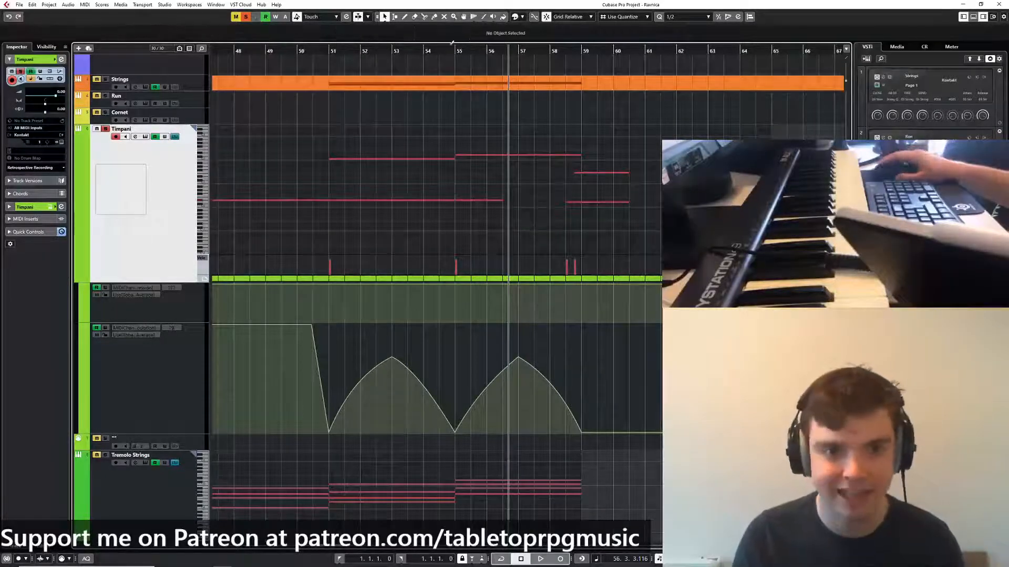
click(456, 51)
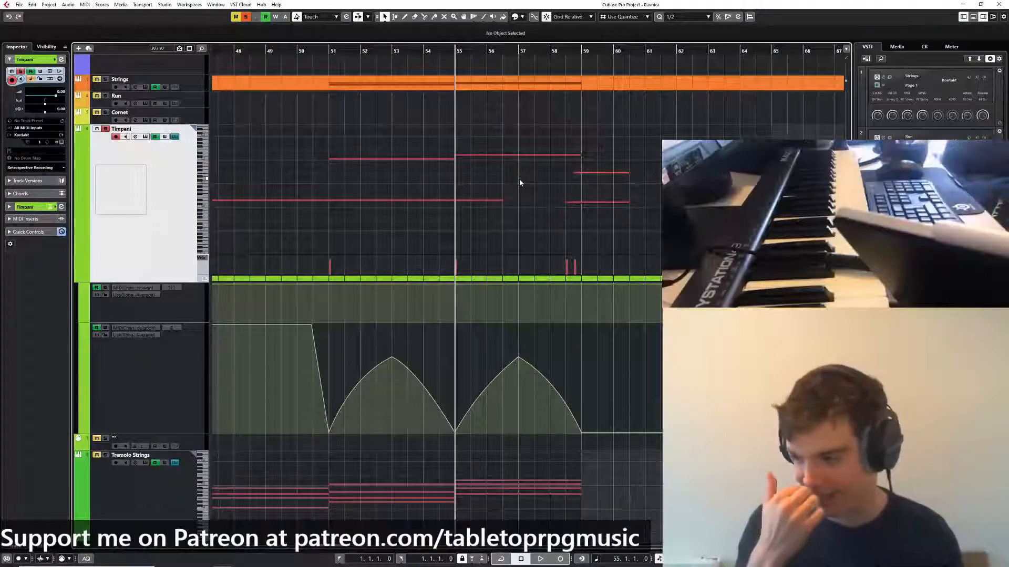
key(space)
key(space)
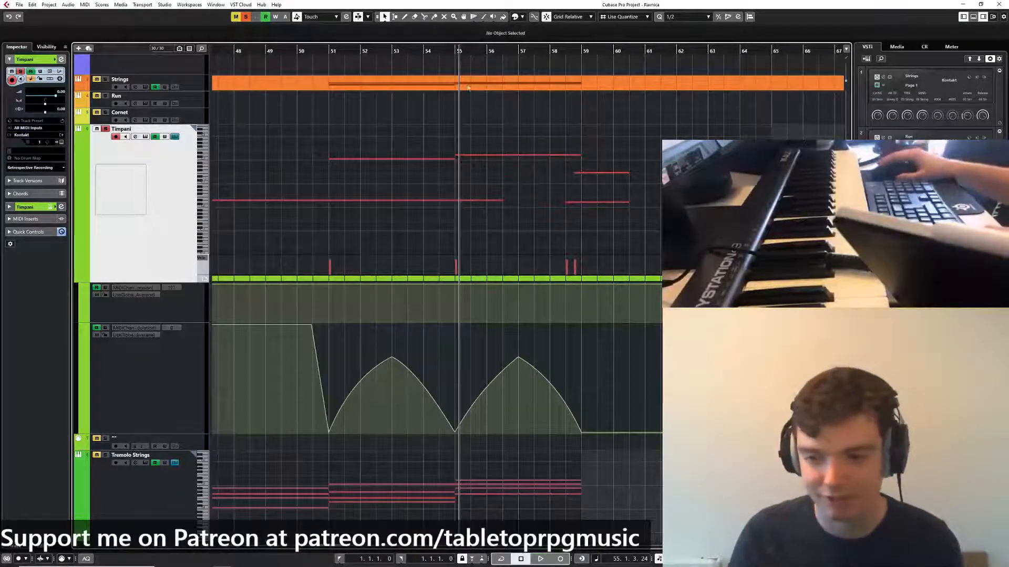
click(456, 52)
scroll(522, 137, down, 1)
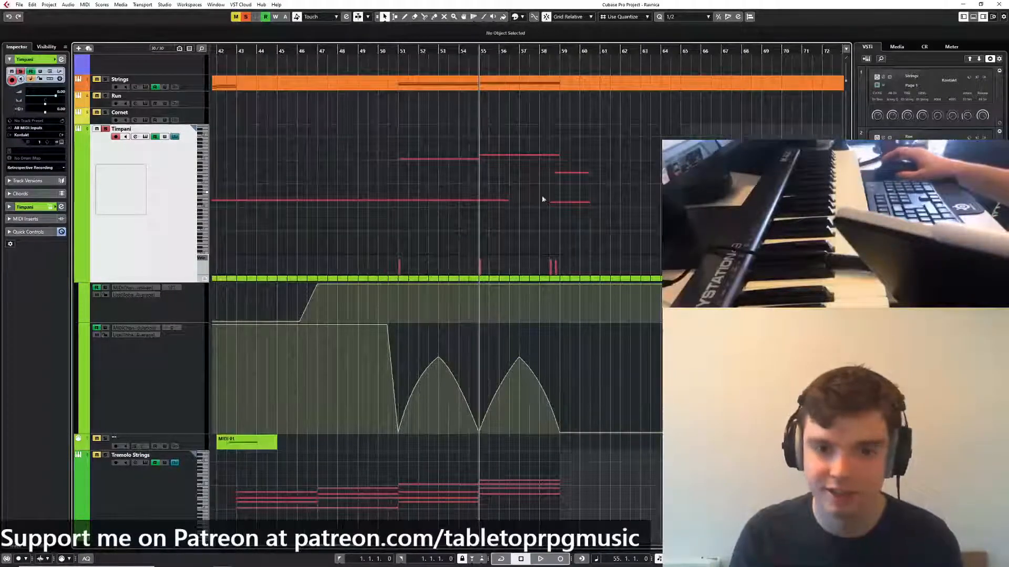
scroll(541, 204, up, 1)
scroll(520, 214, down, 2)
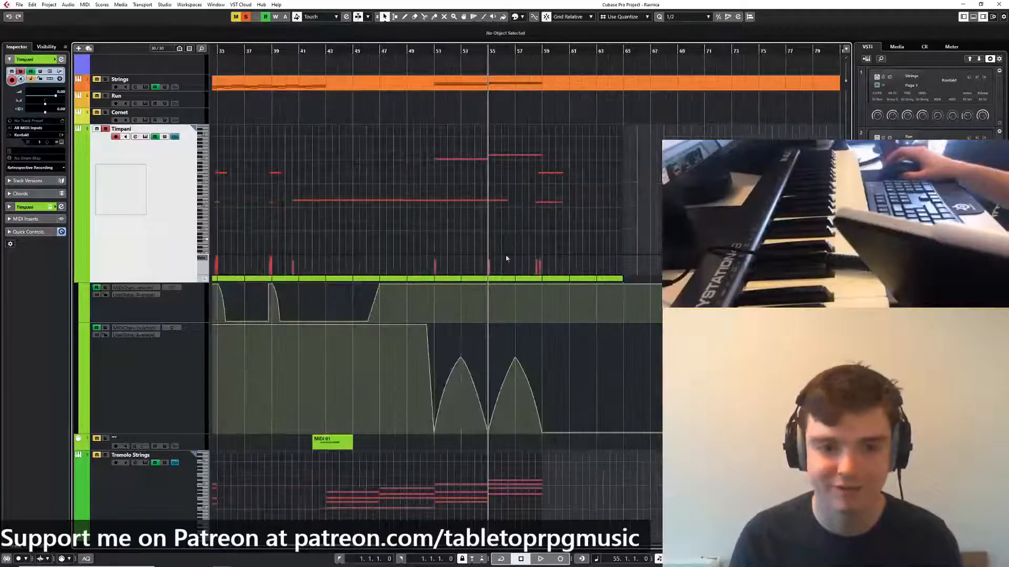
scroll(517, 218, up, 2)
right_click(502, 226)
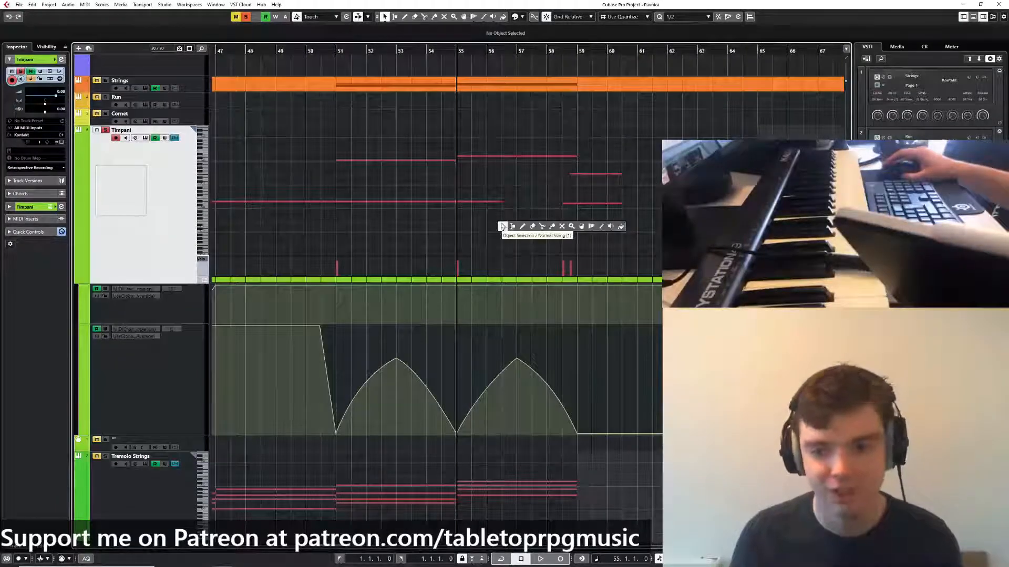
click(502, 226)
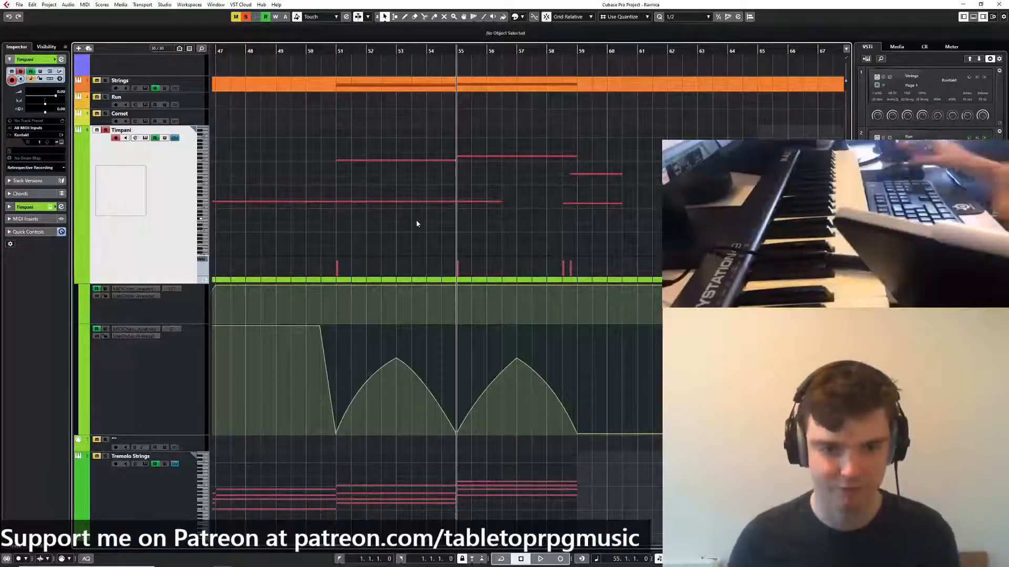
Play the Timpani part from bar 55, trim the higher note's start to 58.4.2.81, and listen again from bar 58
right_click(443, 220)
key(space)
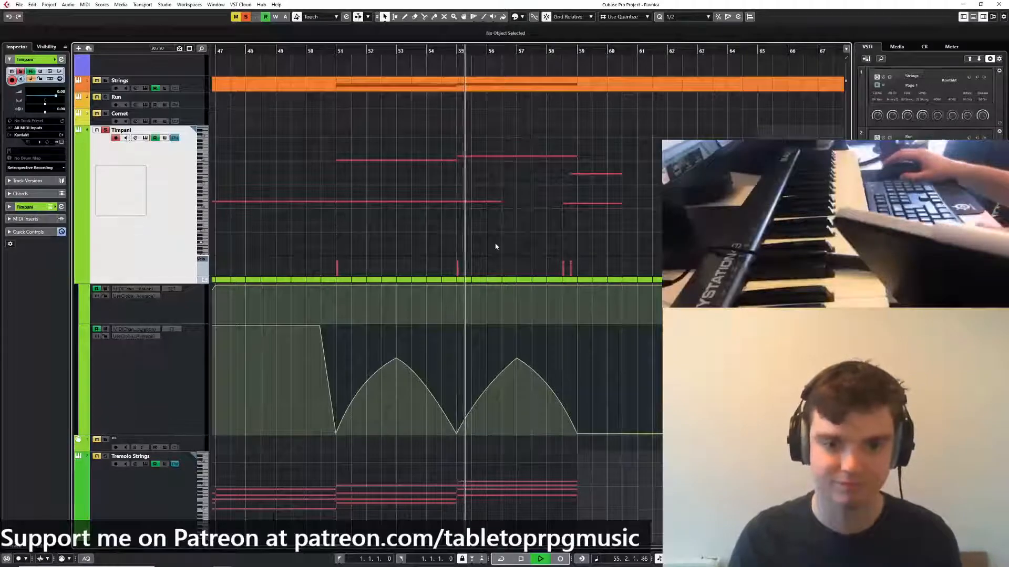
key(g)
key(h)
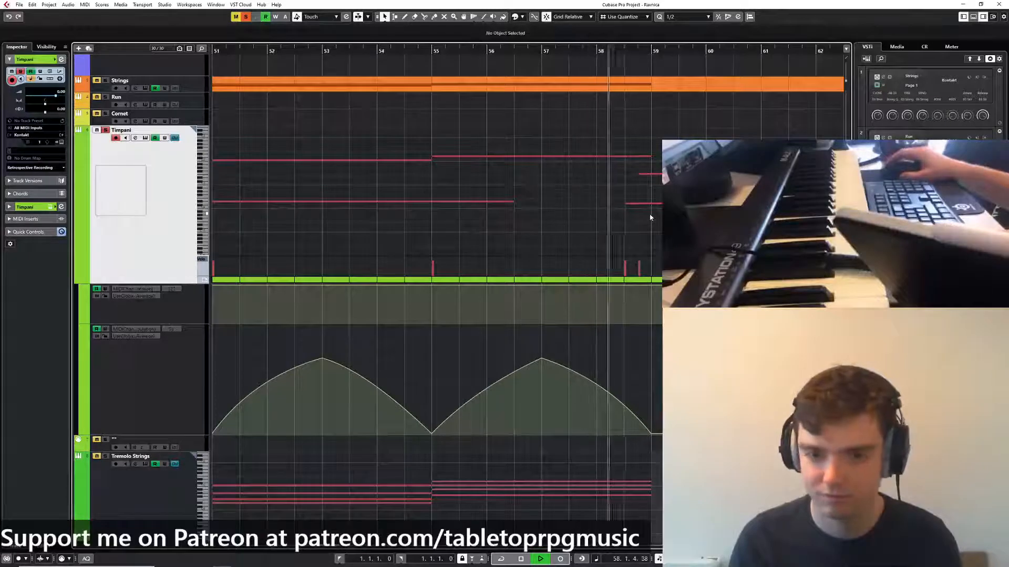
click(647, 174)
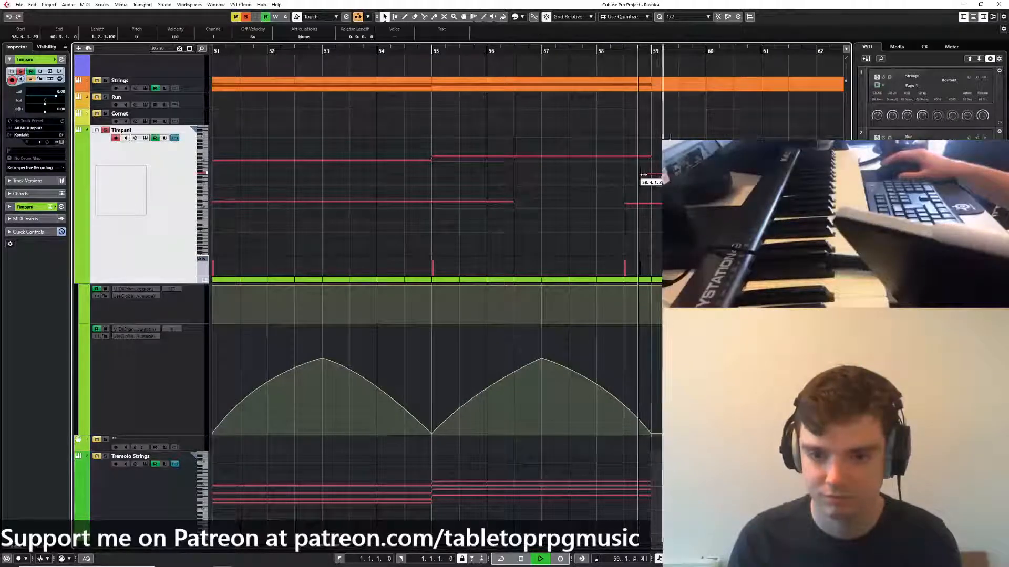
key(space)
drag(640, 174, 645, 174)
click(595, 51)
key(space)
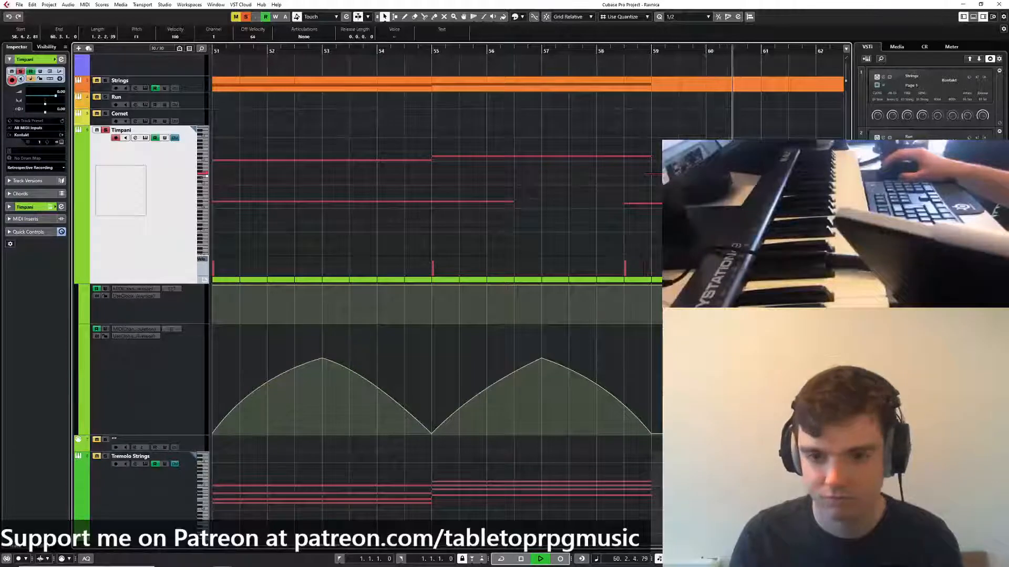
Raise the higher Timpani note's velocity to 116 and listen to it again from bar 58
drag(651, 174, 651, 127)
key(space)
key(space)
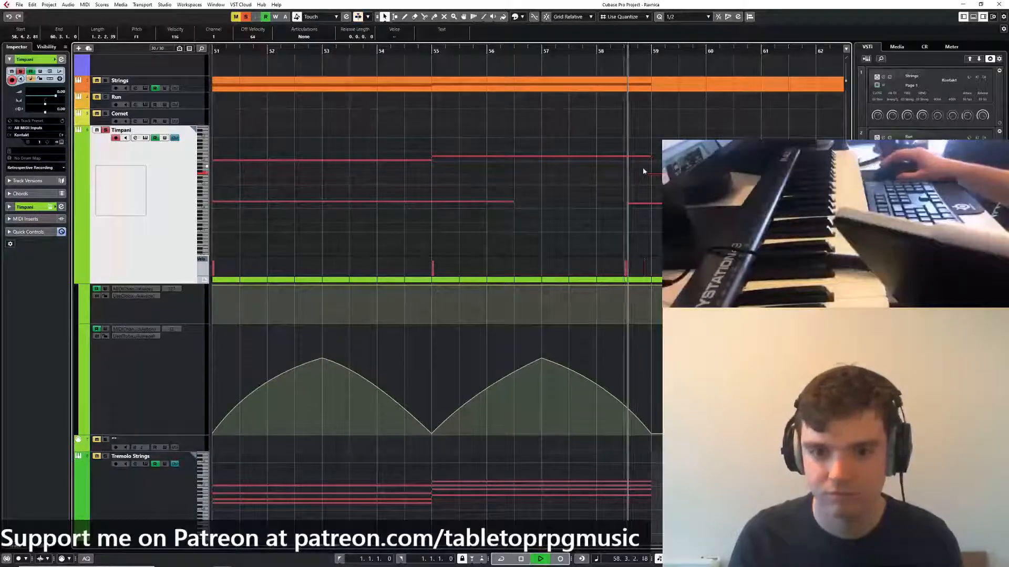
key(space)
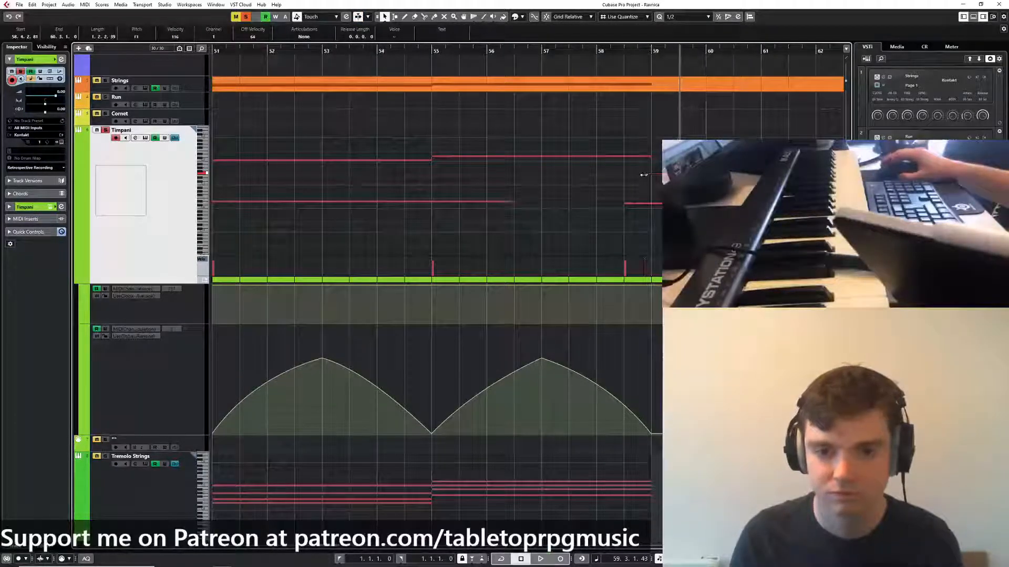
Return the playback position to bar 55 and deactivate all solo states
scroll(645, 174, down, 3)
click(528, 50)
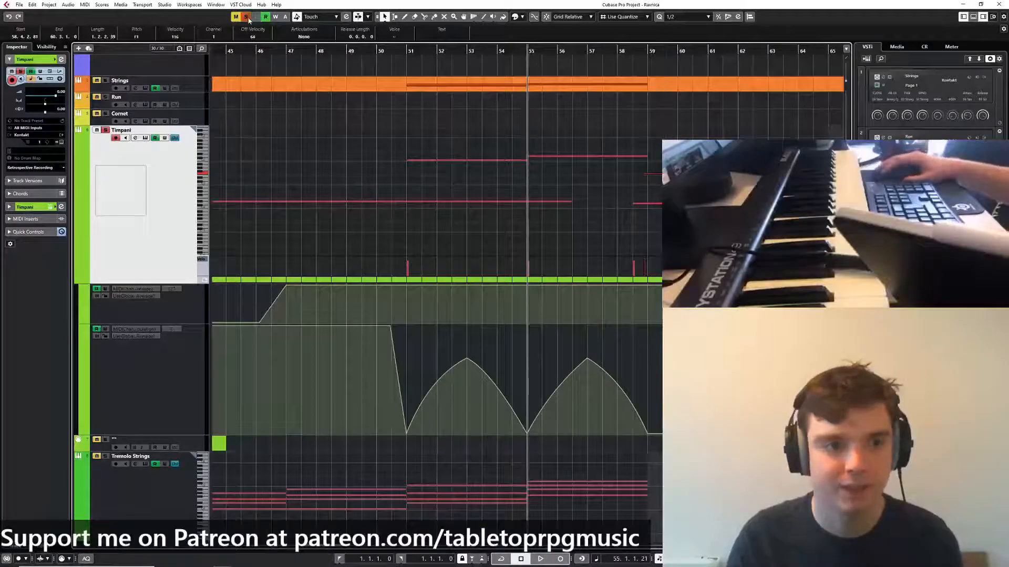
click(245, 16)
Close the Timpani track's in-place note editor and hide the automation lanes of the Timpani and Play 01 tracks
click(175, 137)
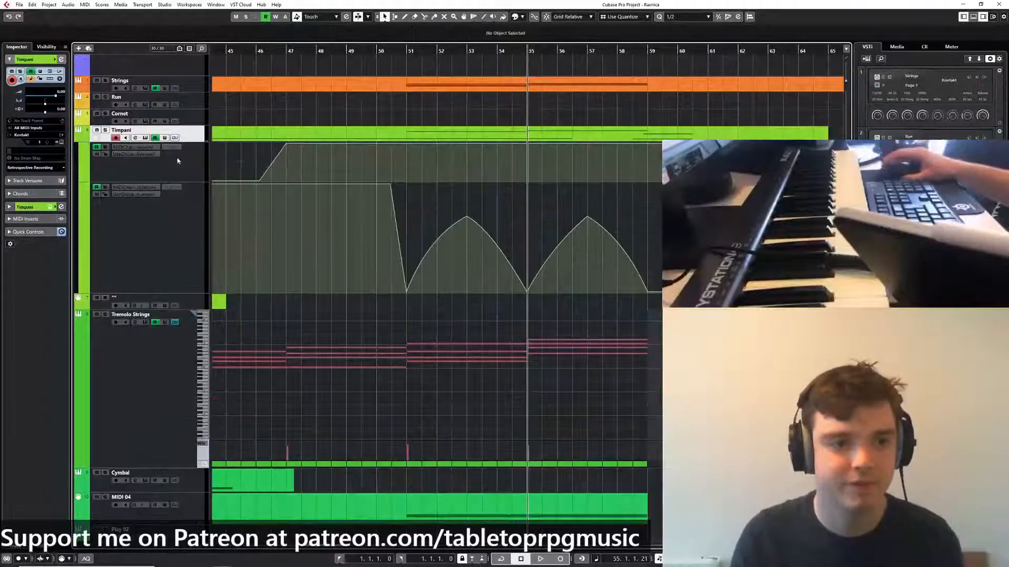
click(79, 138)
scroll(202, 393, down, 15)
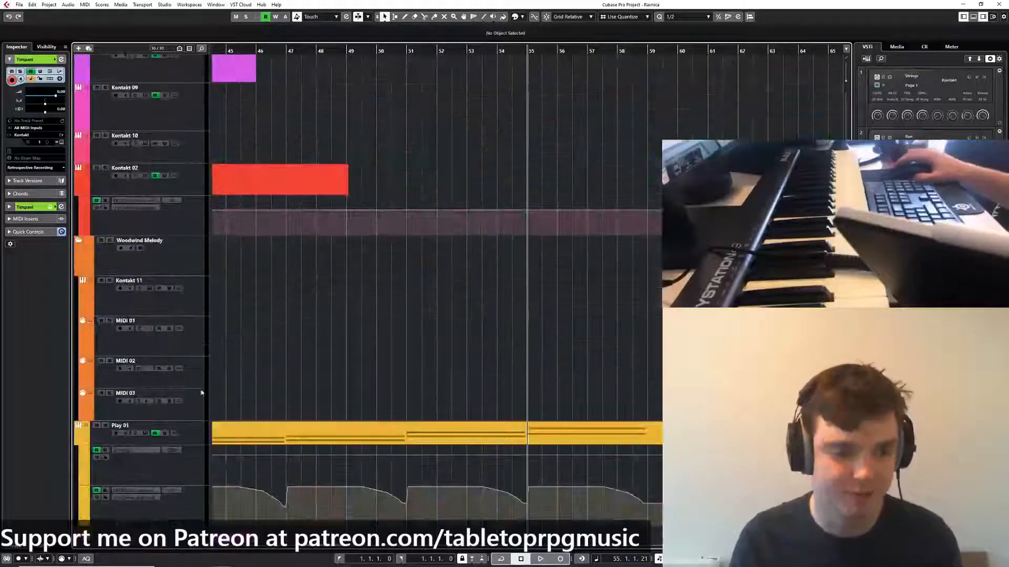
scroll(193, 405, up, 8)
scroll(193, 410, down, 8)
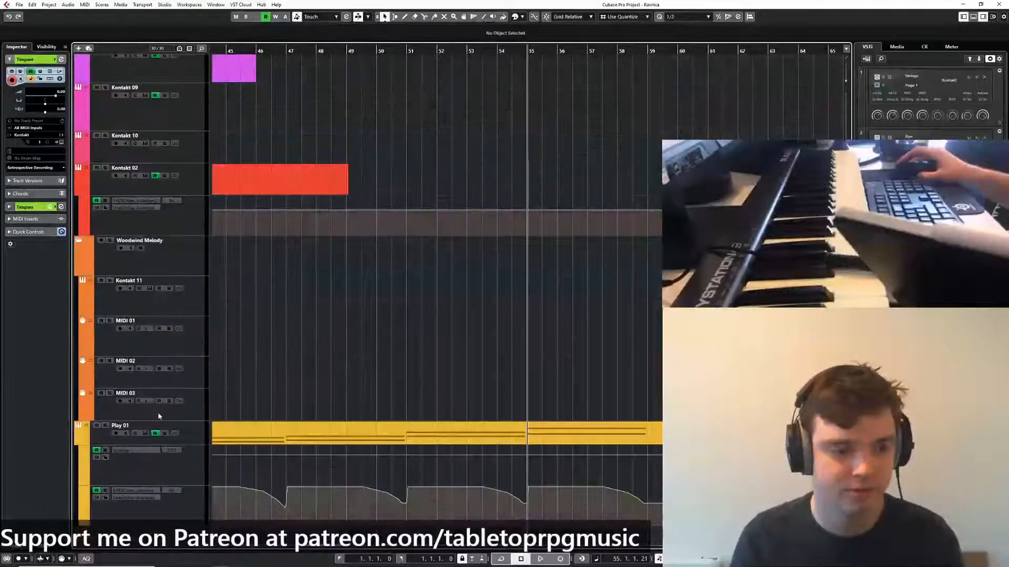
click(80, 440)
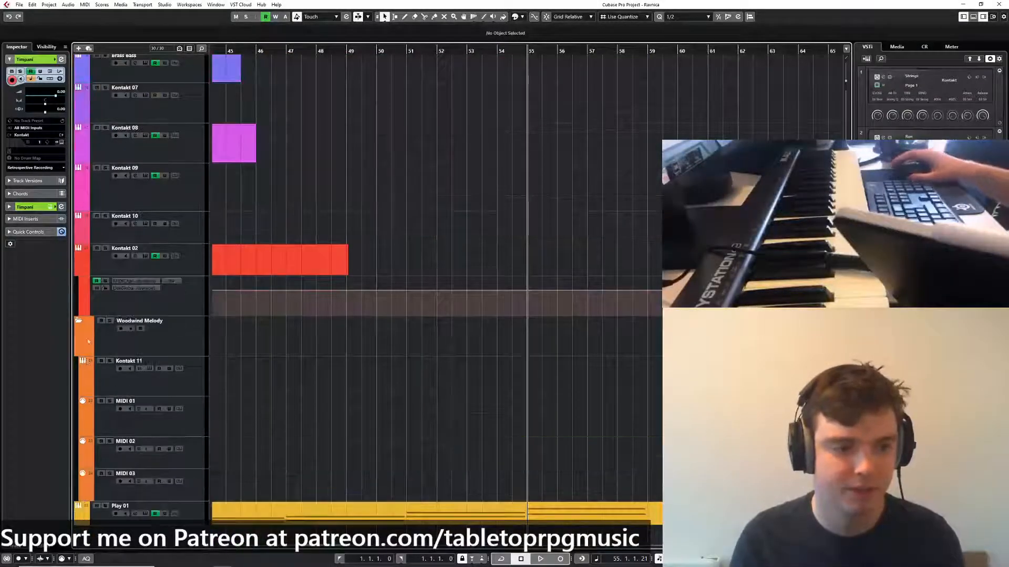
Open the Kontakt 07 track's instrument to check its loaded patch, and close it along with the track's note editor
scroll(177, 289, up, 5)
click(175, 290)
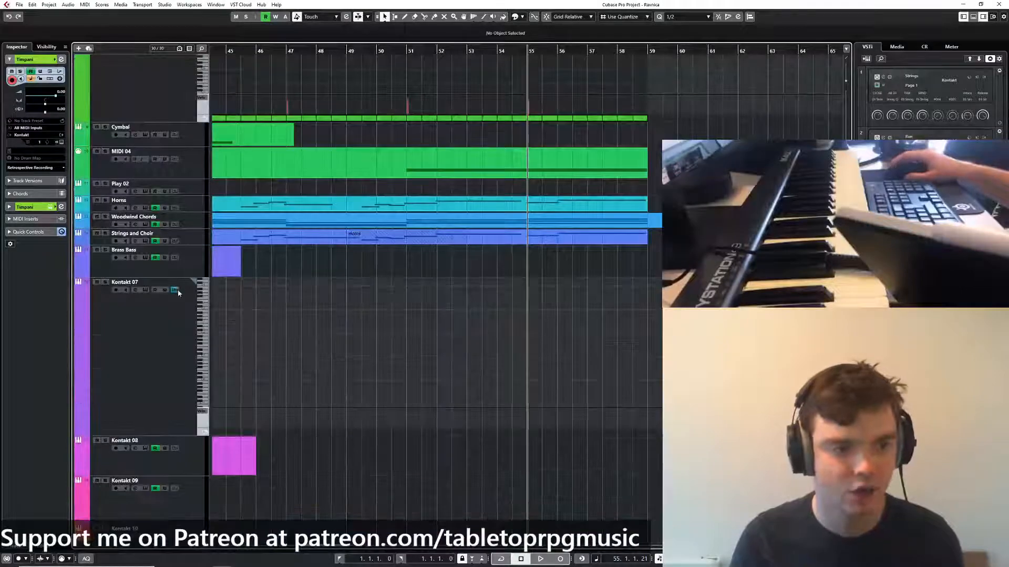
click(175, 291)
click(176, 290)
click(165, 323)
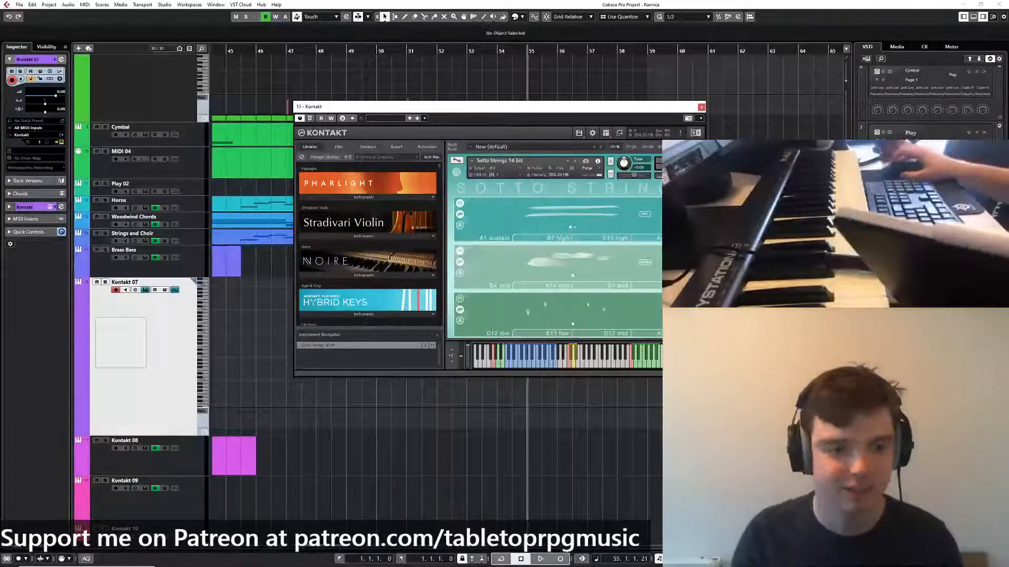
scroll(555, 246, down, 3)
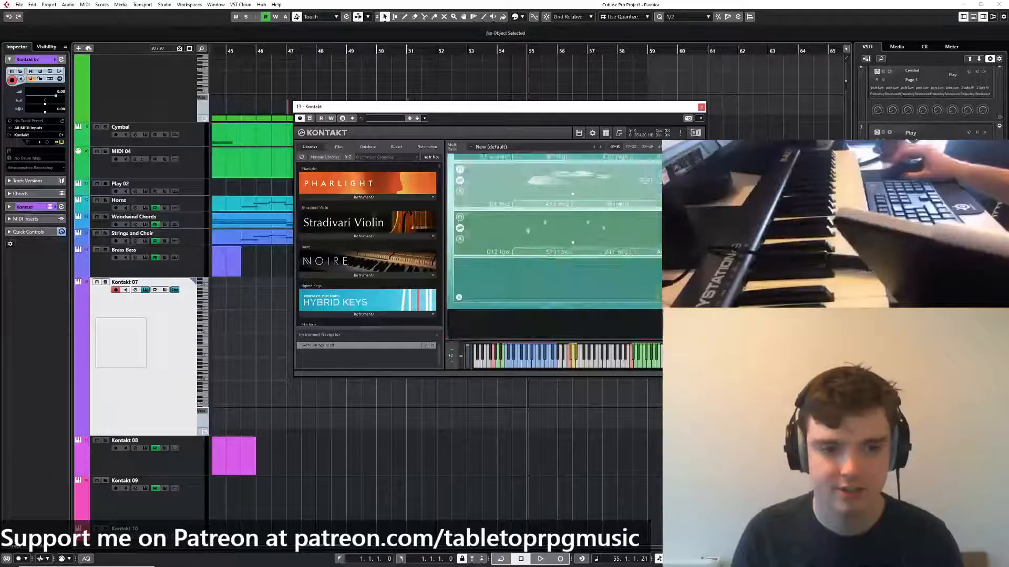
click(701, 108)
drag(367, 236, 640, 211)
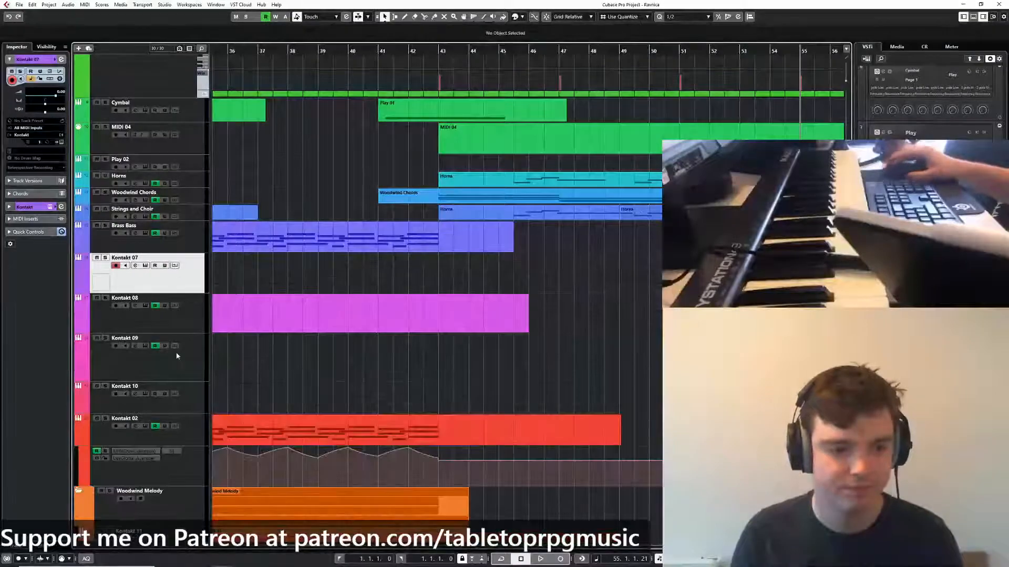
Check the Kontakt 09 track, select Kontakt 10, and open its Damage 2 instrument beside the track list
click(183, 364)
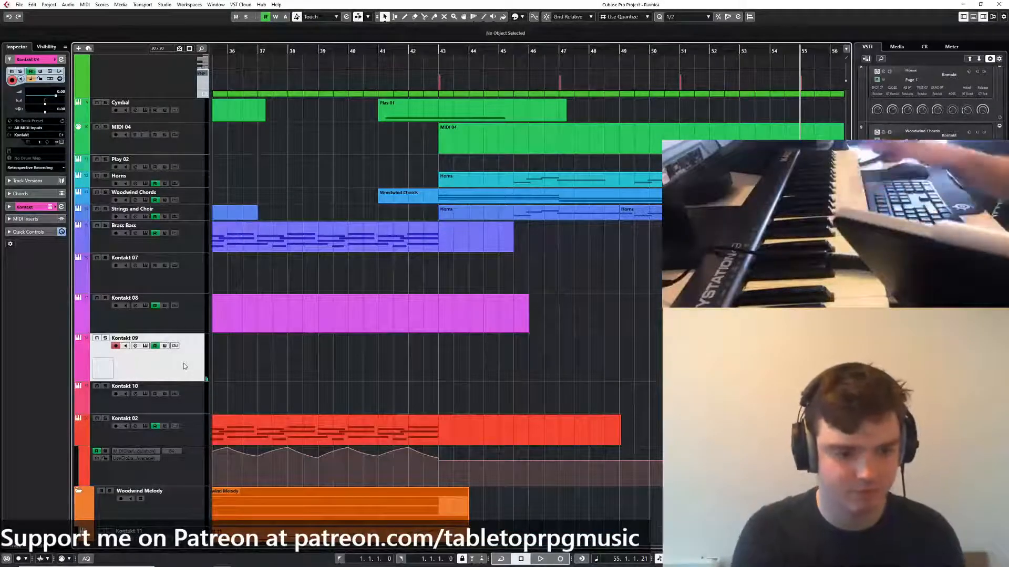
click(188, 403)
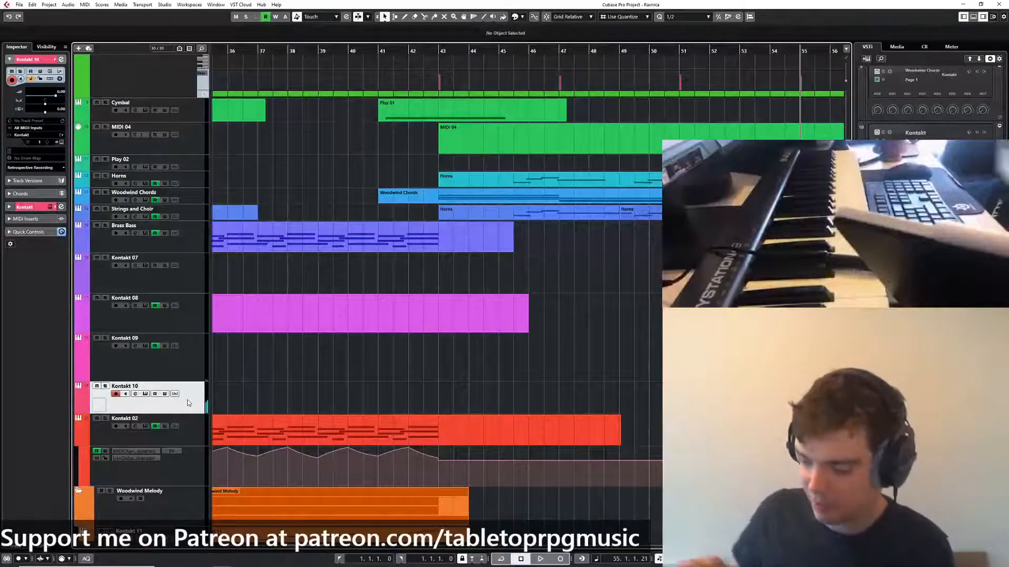
click(62, 142)
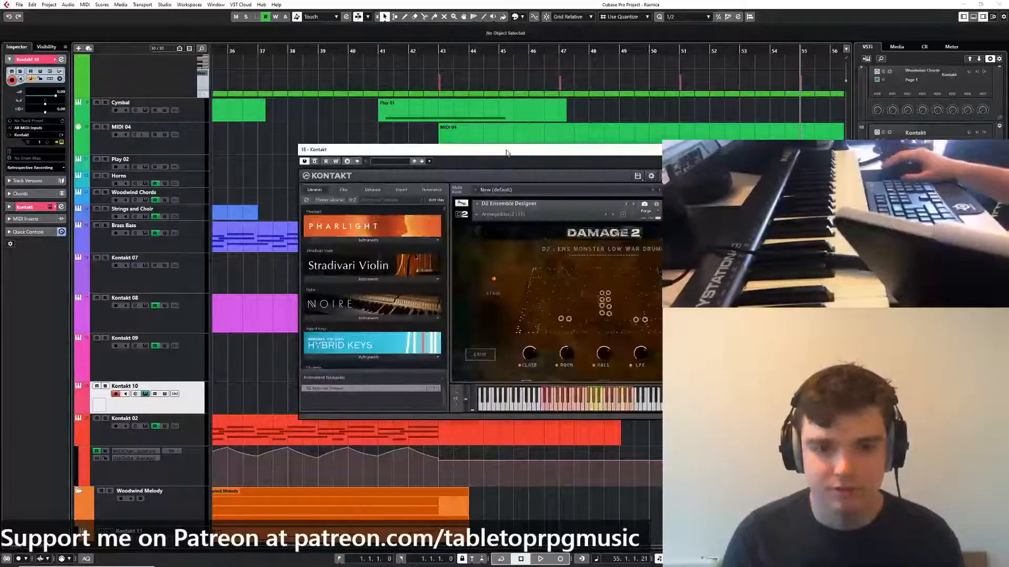
drag(507, 152, 713, 122)
scroll(436, 393, down, 5)
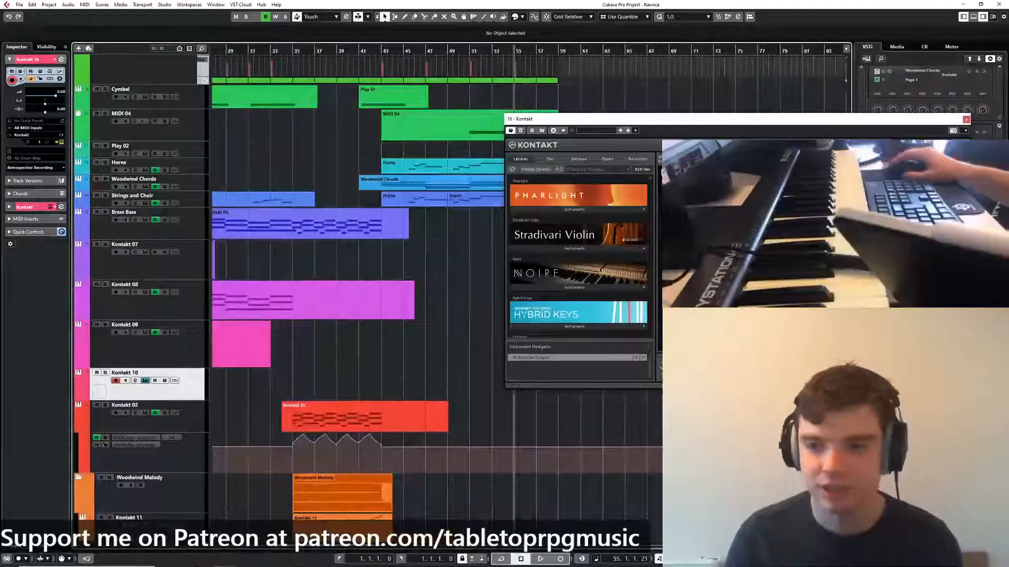
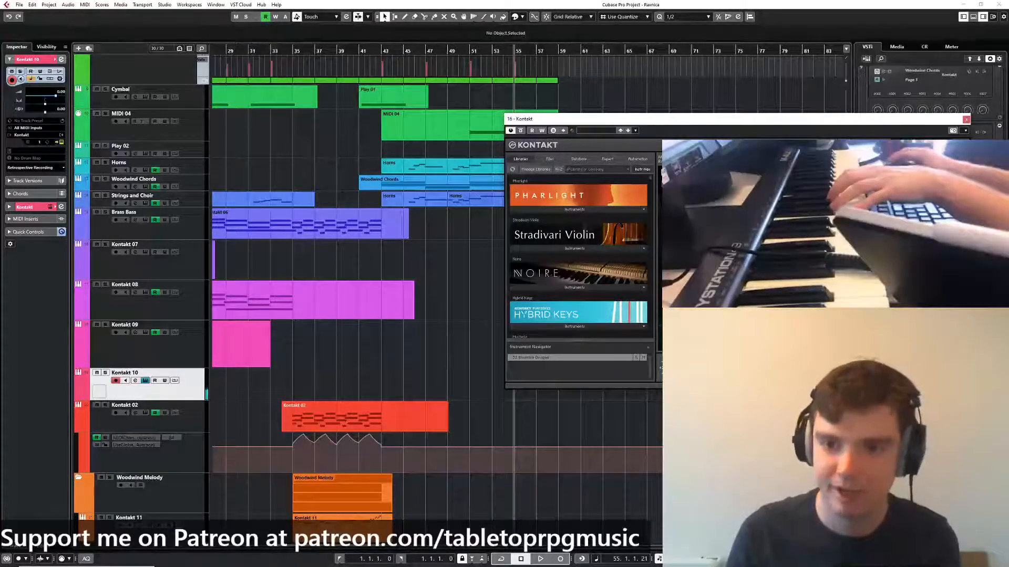
Close the Kontakt 10 instrument and play the project from bar 55
click(966, 120)
click(514, 52)
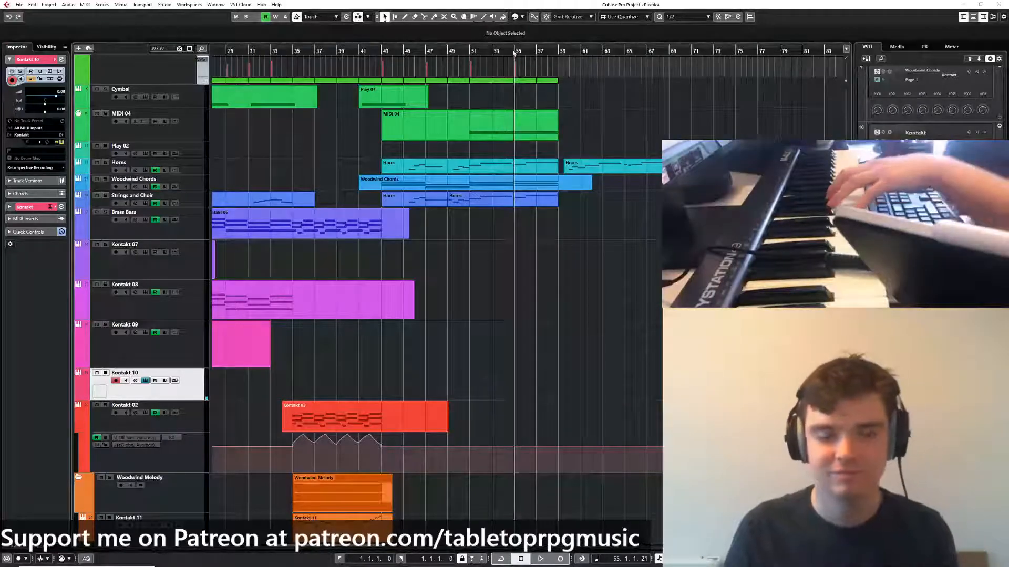
key(space)
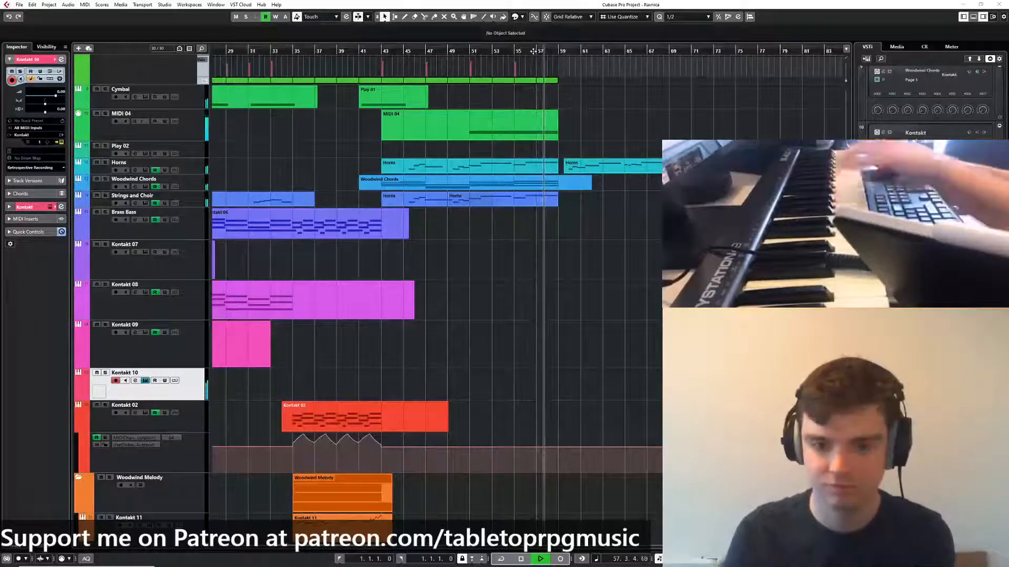
Stop playback, close the Kontakt instrument, and insert the Kontakt 10 track's retrospective recording as a MIDI part
drag(830, 185, 697, 167)
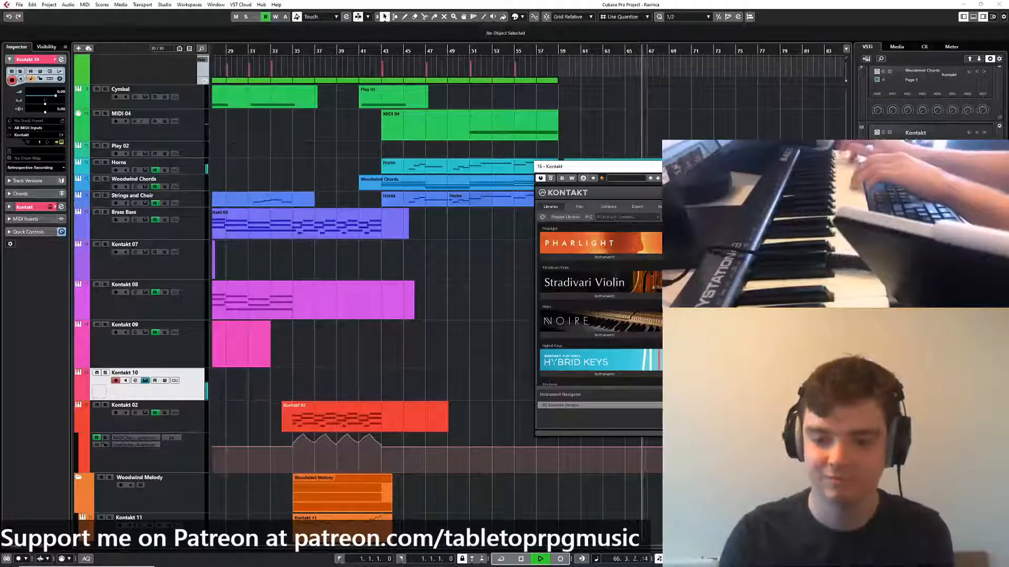
key(space)
click(995, 167)
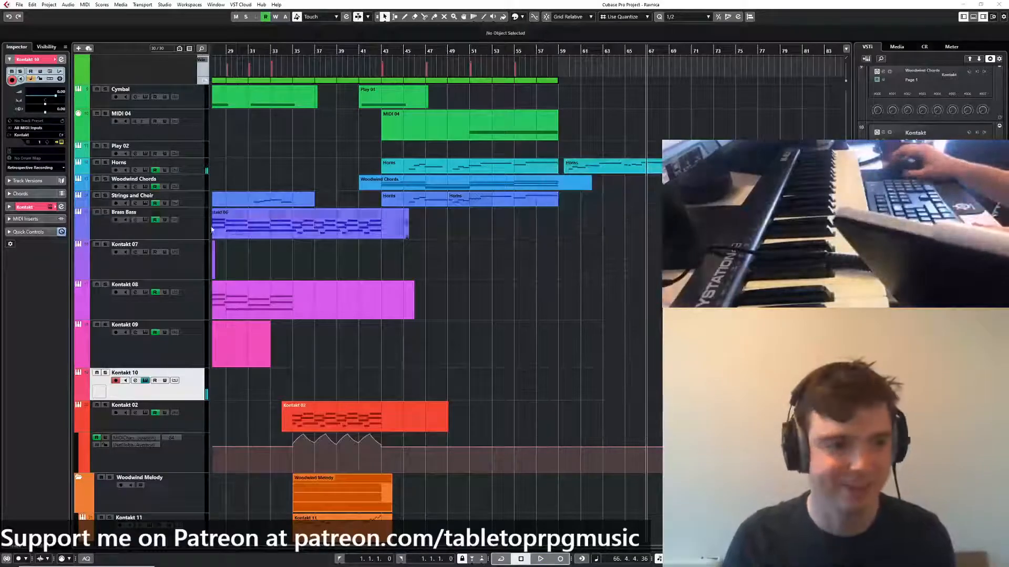
click(36, 168)
click(39, 178)
scroll(606, 312, up, 3)
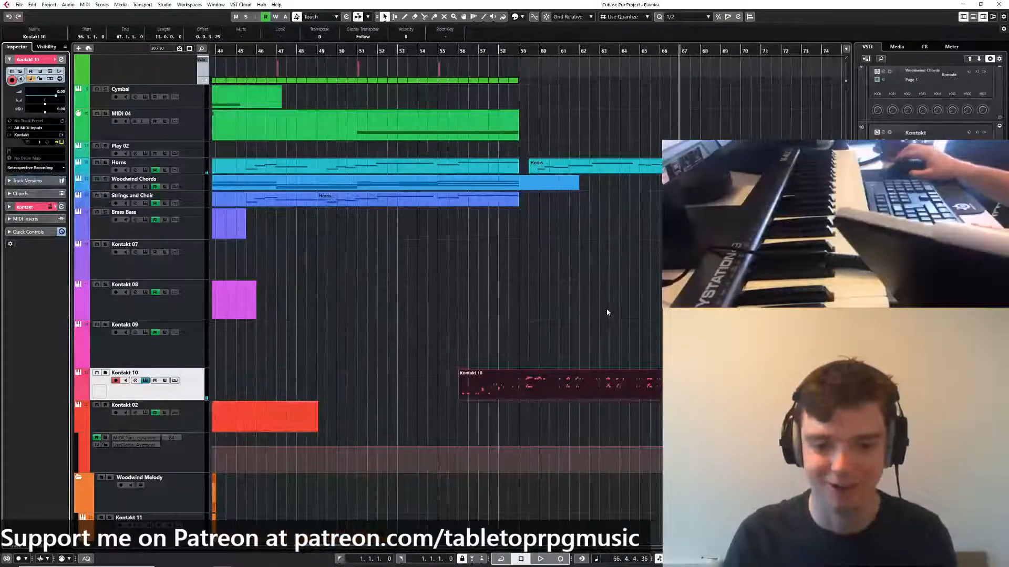
Move the second Horns part, just after bar 59, out of the way to about bar 105
click(606, 312)
scroll(607, 313, up, 1)
click(648, 169)
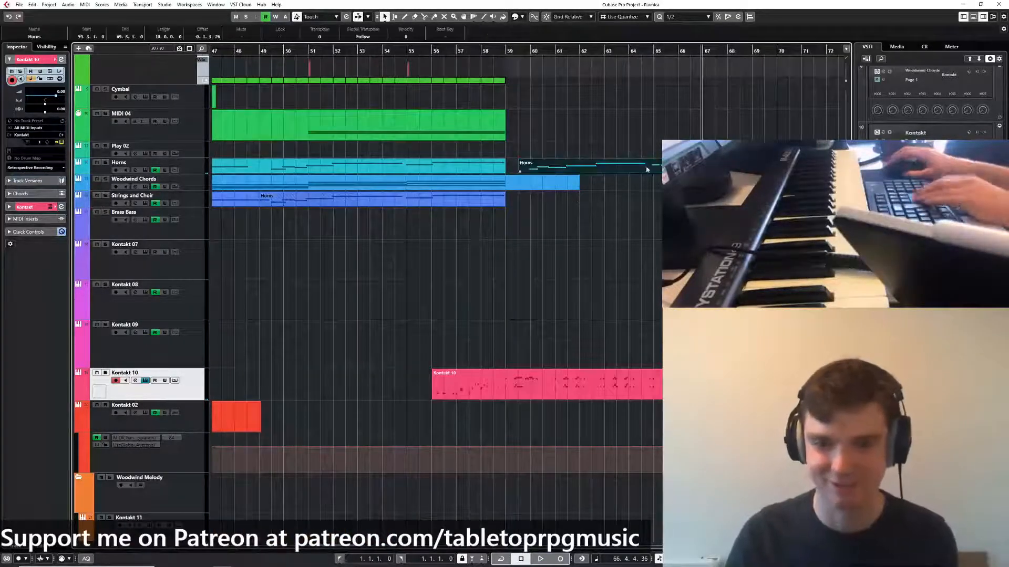
scroll(639, 233, down, 4)
click(639, 234)
scroll(637, 234, right, 4)
scroll(400, 285, up, 3)
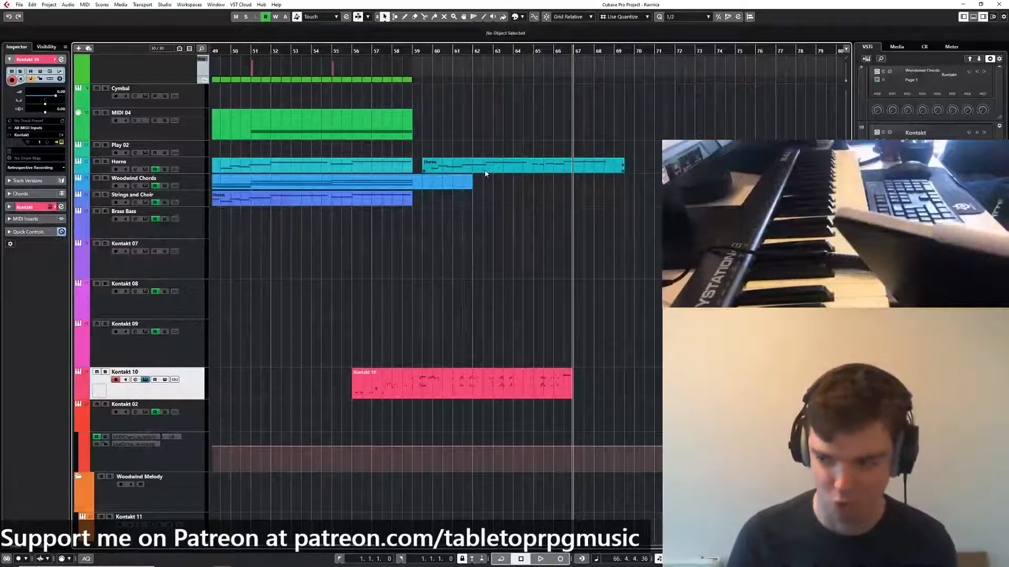
scroll(487, 173, down, 4)
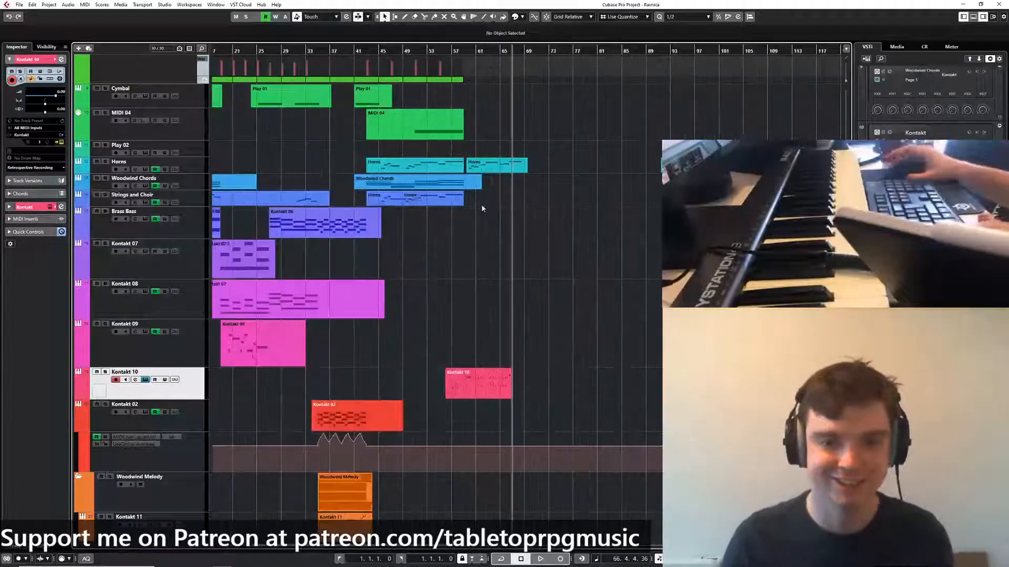
click(491, 167)
drag(501, 168, 802, 168)
Open the Kontakt 10 track's in-place note editor and delete the recorded notes before bar 59
scroll(492, 337, up, 4)
click(174, 380)
scroll(333, 455, up, 3)
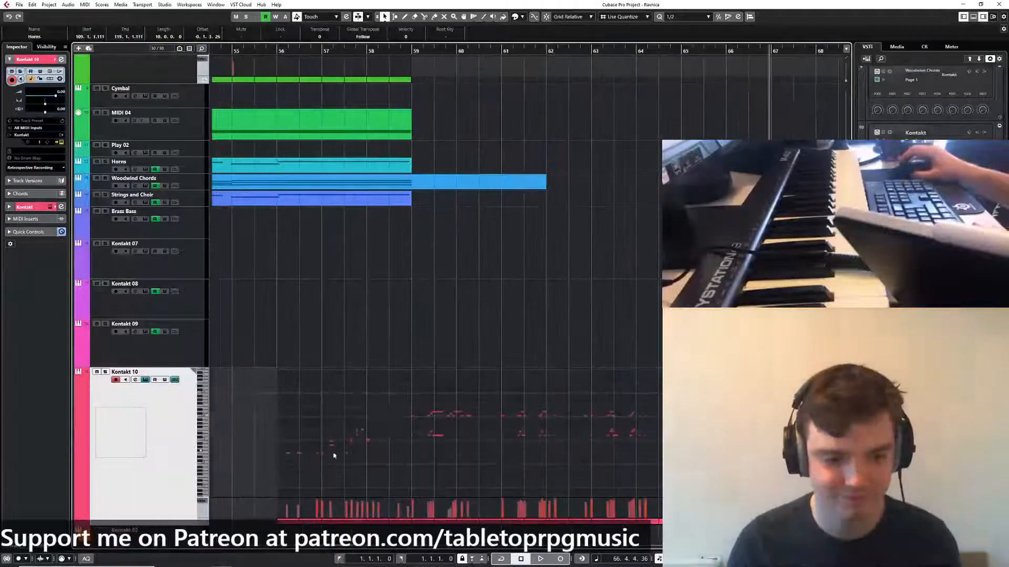
drag(410, 396, 280, 476)
key(Delete)
Select all the remaining Kontakt 10 notes and shift them slightly later so the hits line up with the bar lines
scroll(403, 416, down, 3)
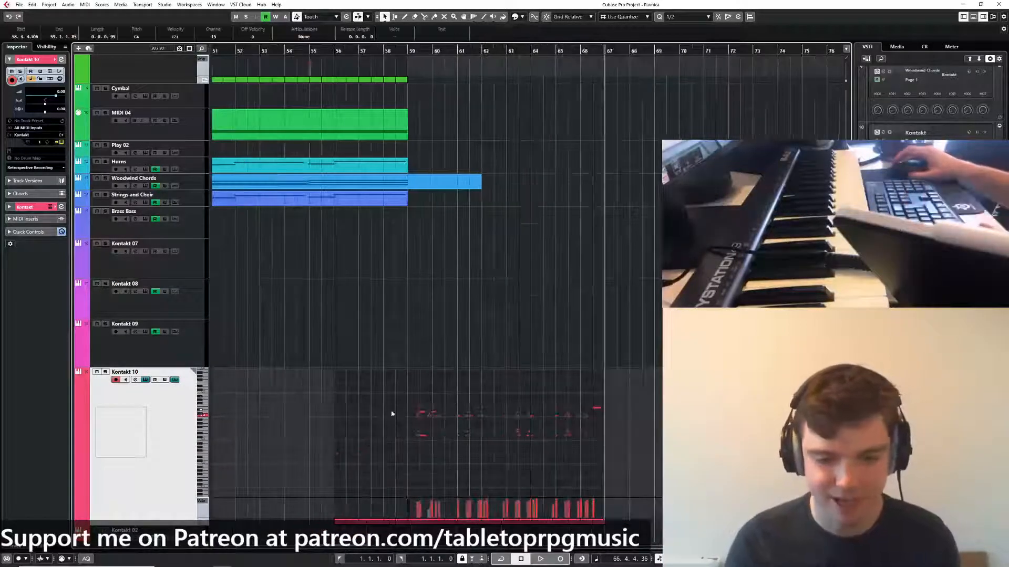
drag(346, 379, 610, 456)
scroll(474, 428, up, 6)
scroll(550, 455, up, 3)
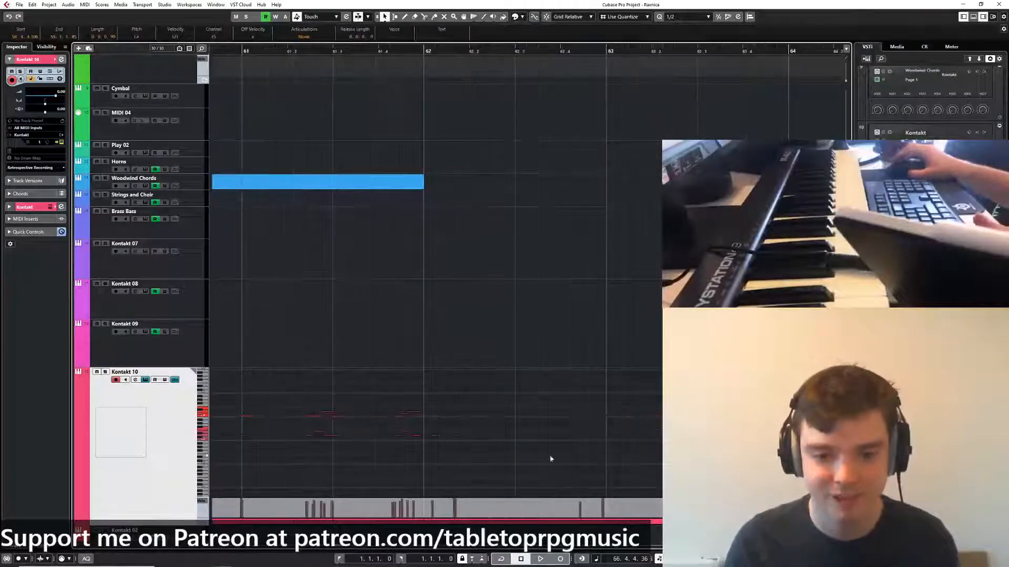
drag(606, 416, 610, 416)
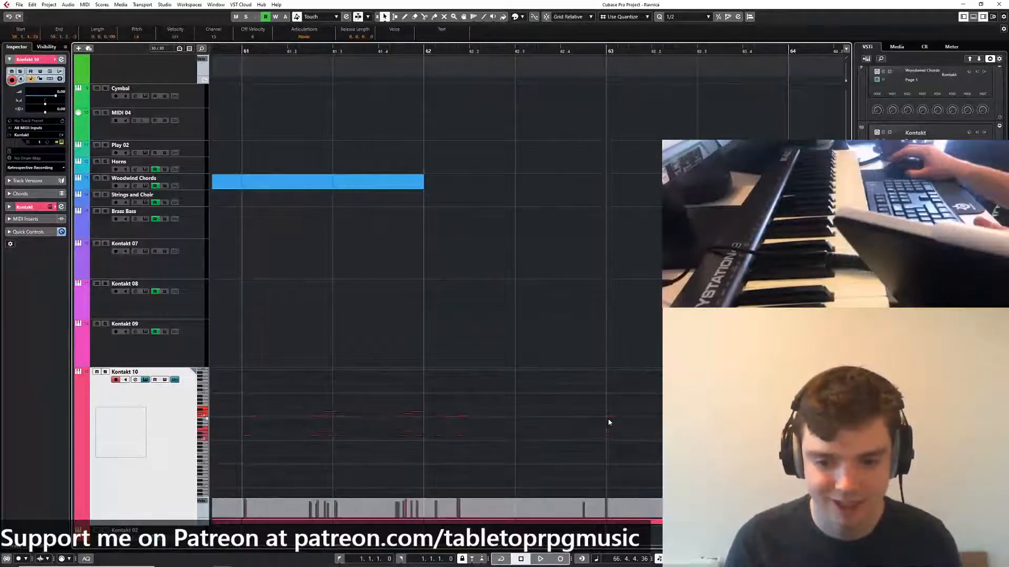
Set the quantize preset to 1/16 and quantize the selected Kontakt 10 notes
scroll(607, 419, down, 3)
click(683, 17)
click(681, 75)
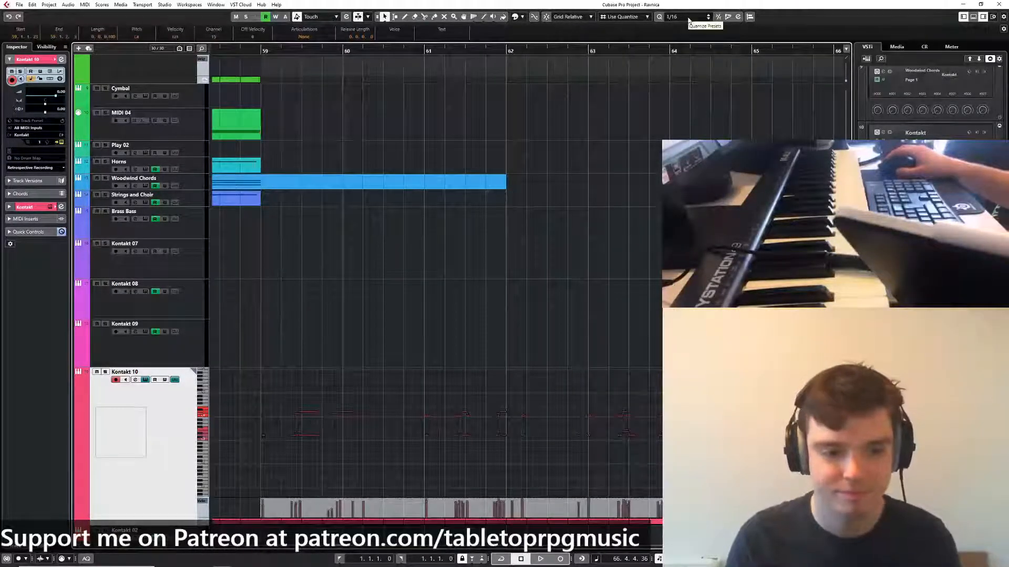
scroll(275, 423, up, 4)
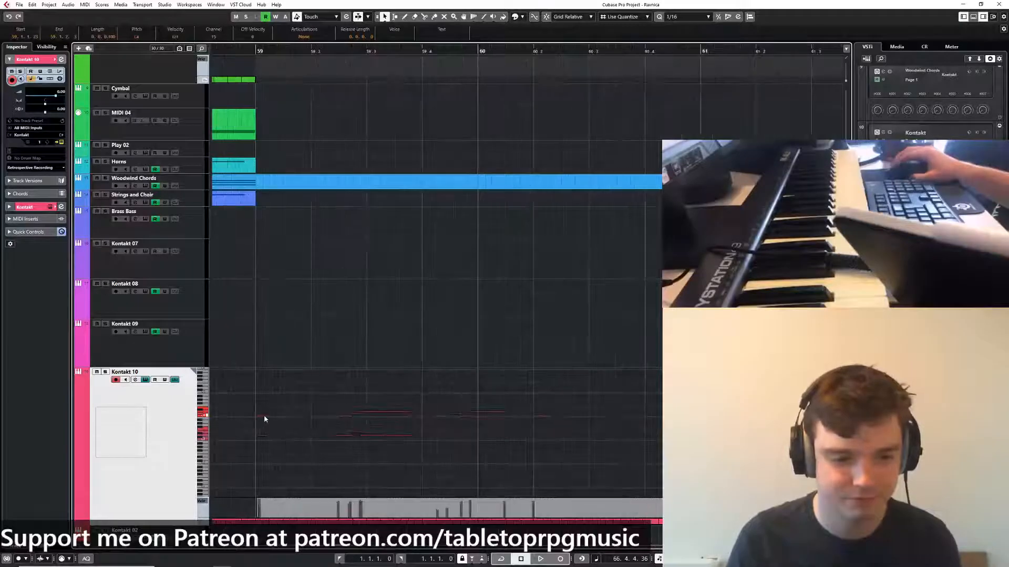
key(q)
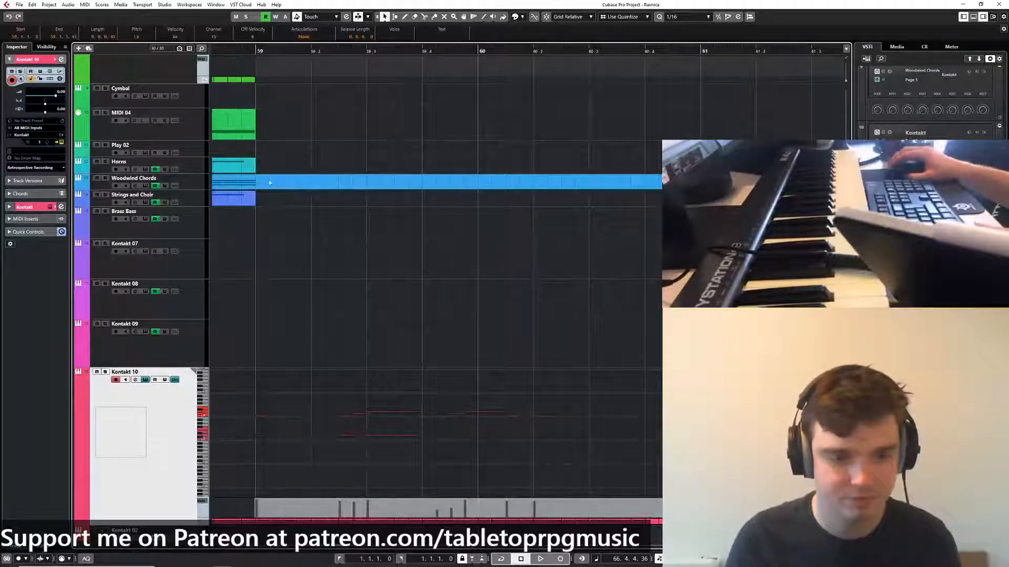
Solo the Kontakt 10 track and play it from bar 59, quantizing only the first group of hits
click(257, 51)
key(s)
key(space)
scroll(298, 387, down, 3)
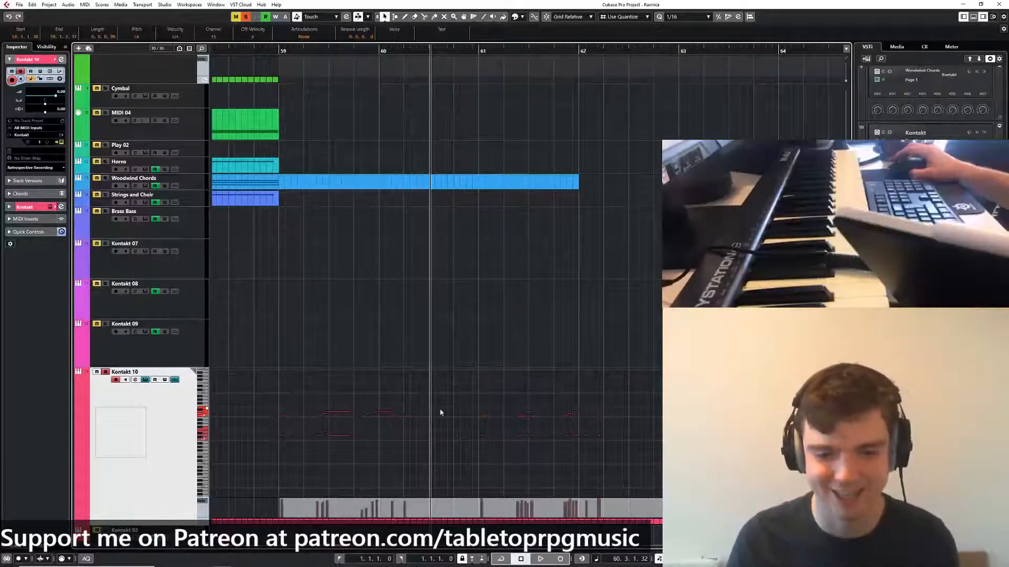
scroll(440, 413, down, 1)
scroll(310, 438, up, 5)
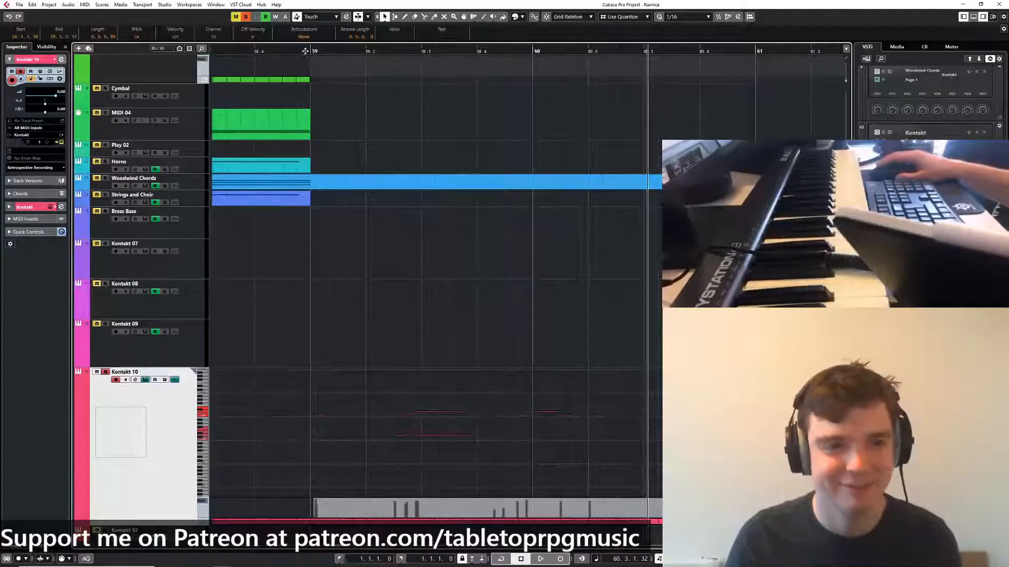
key(space)
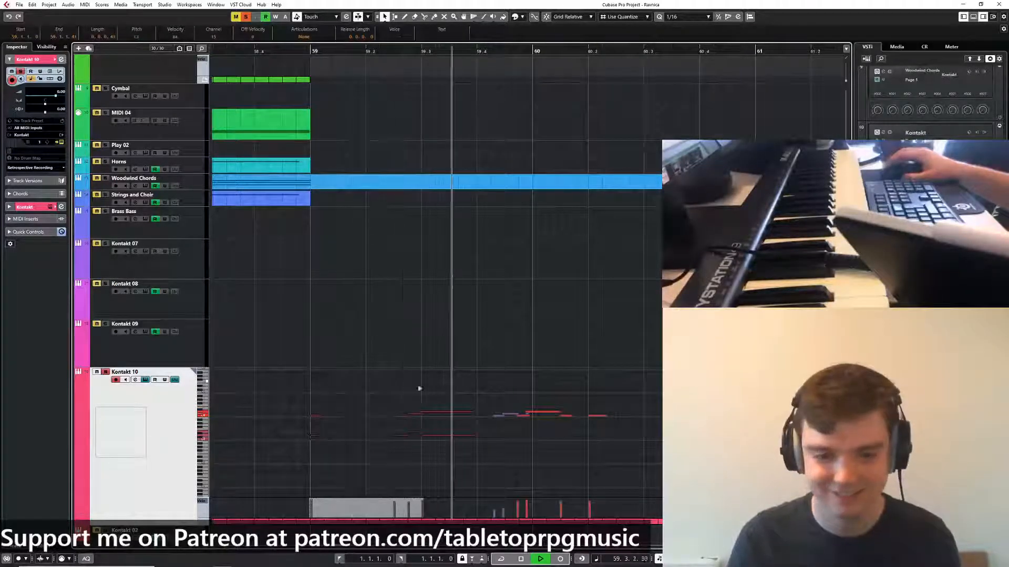
Remove the extra lowest note at bar 59 and transpose the first group's lower notes down
click(258, 415)
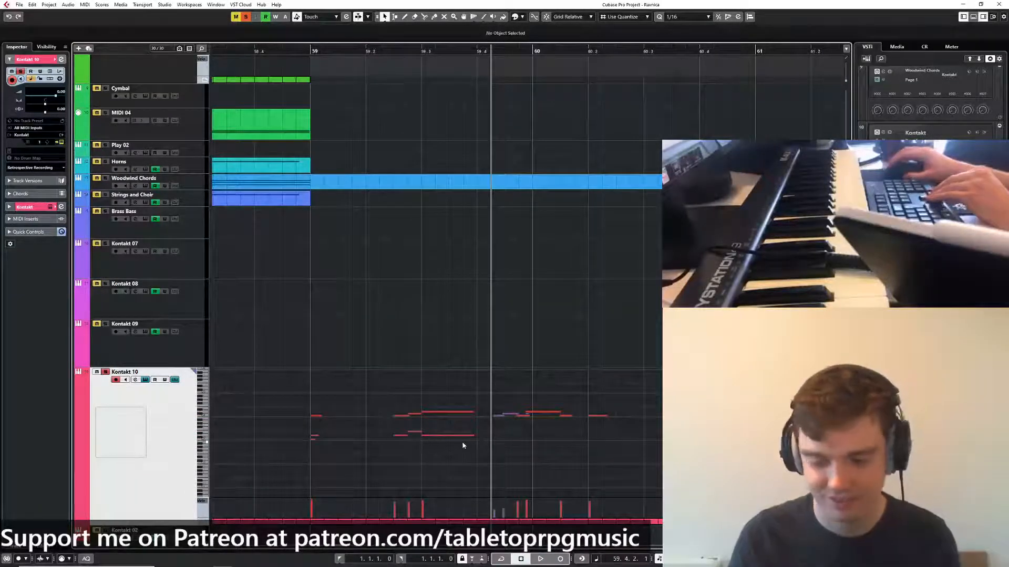
drag(407, 425, 415, 436)
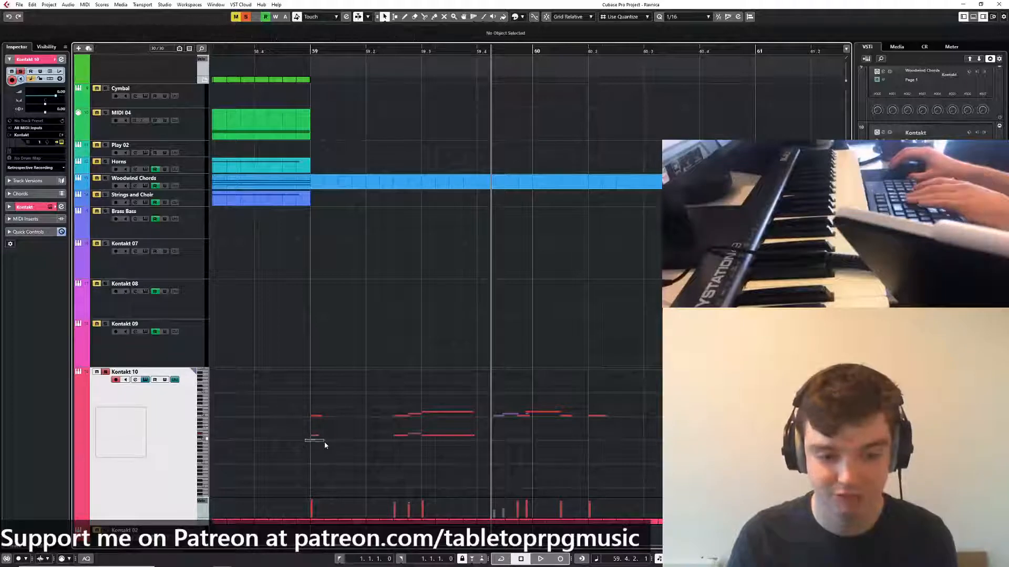
drag(284, 429, 419, 455)
click(313, 49)
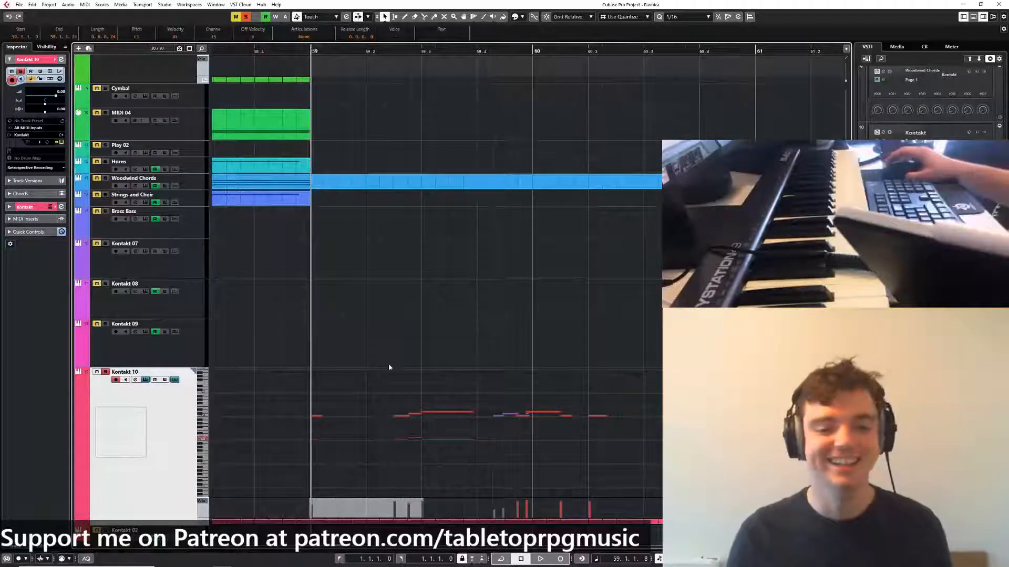
scroll(388, 364, down, 1)
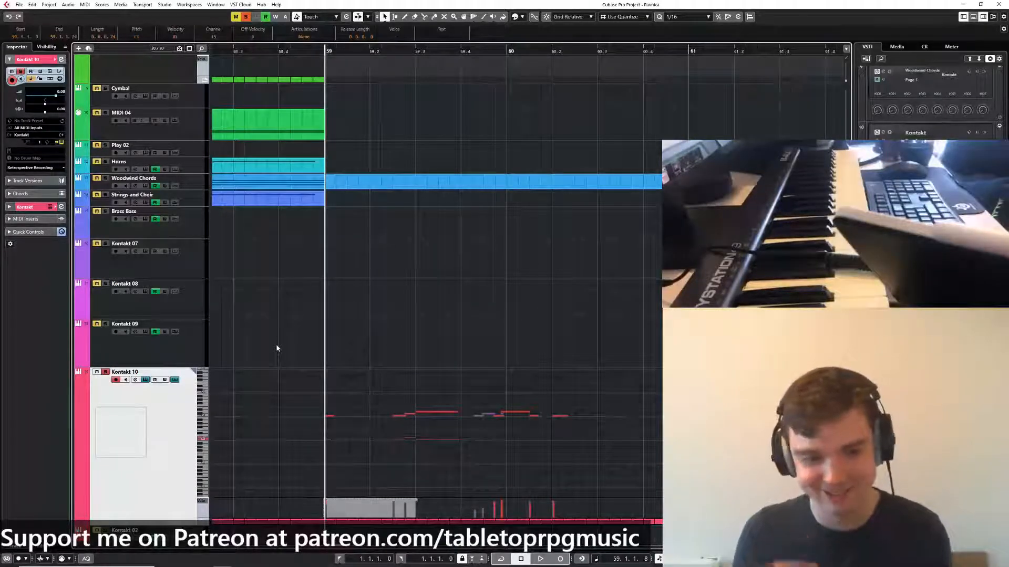
click(371, 333)
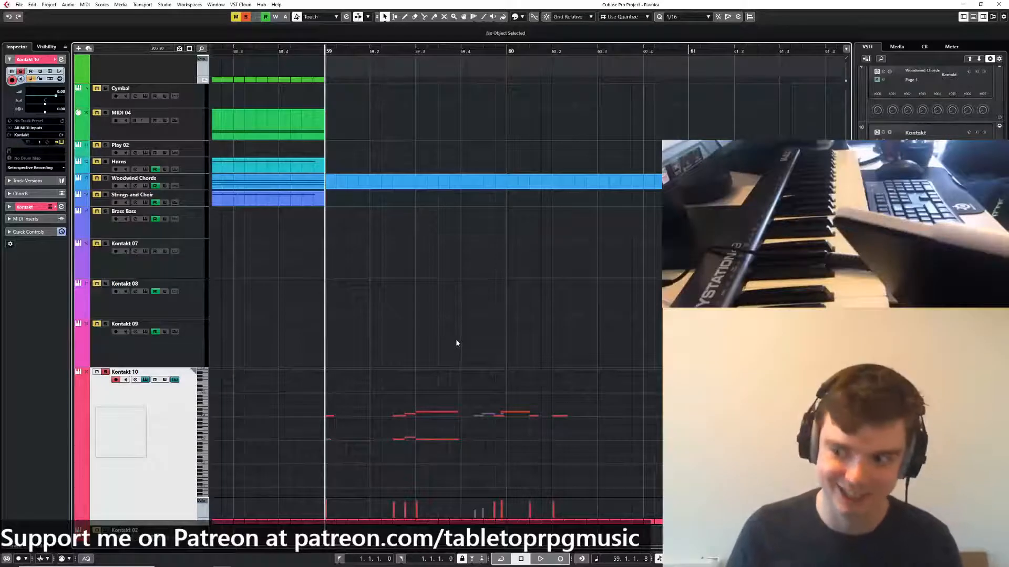
Play the Kontakt 10 hits from bar 59 and lower the long upper note on beat 3 to C4
key(space)
scroll(422, 376, down, 2)
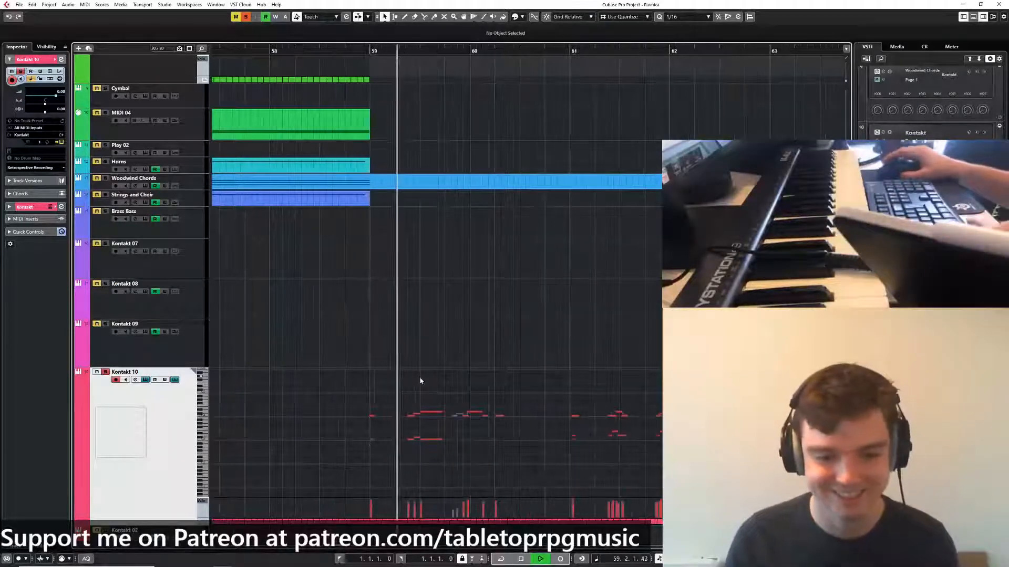
scroll(428, 430, up, 2)
key(space)
drag(429, 412, 428, 416)
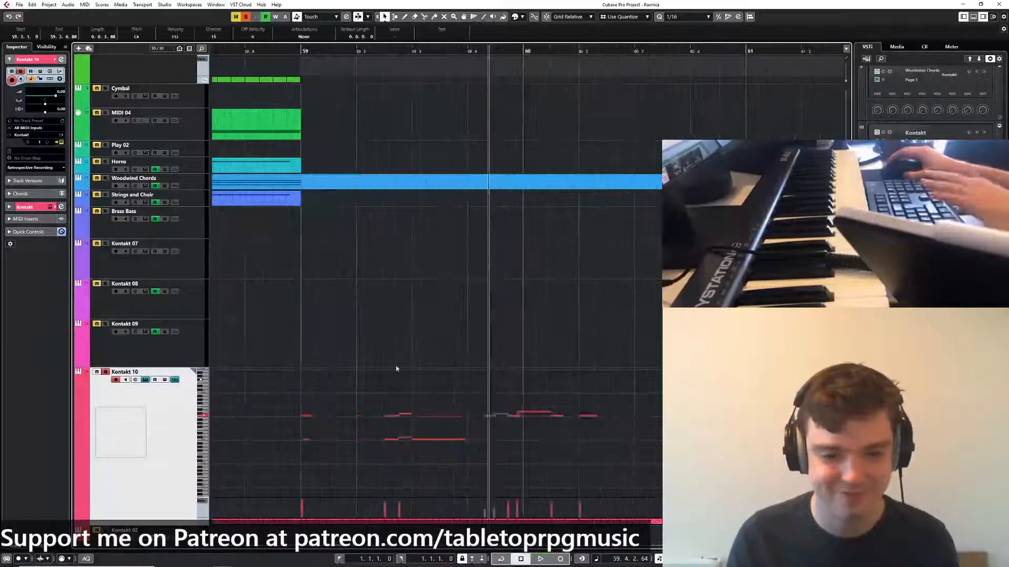
scroll(411, 342, down, 1)
click(325, 62)
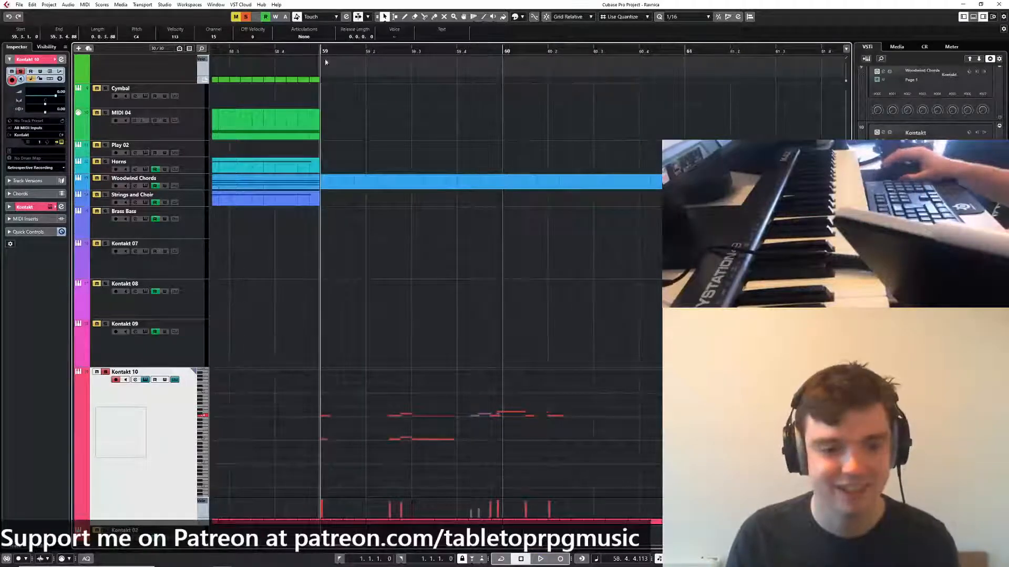
drag(443, 383, 421, 462)
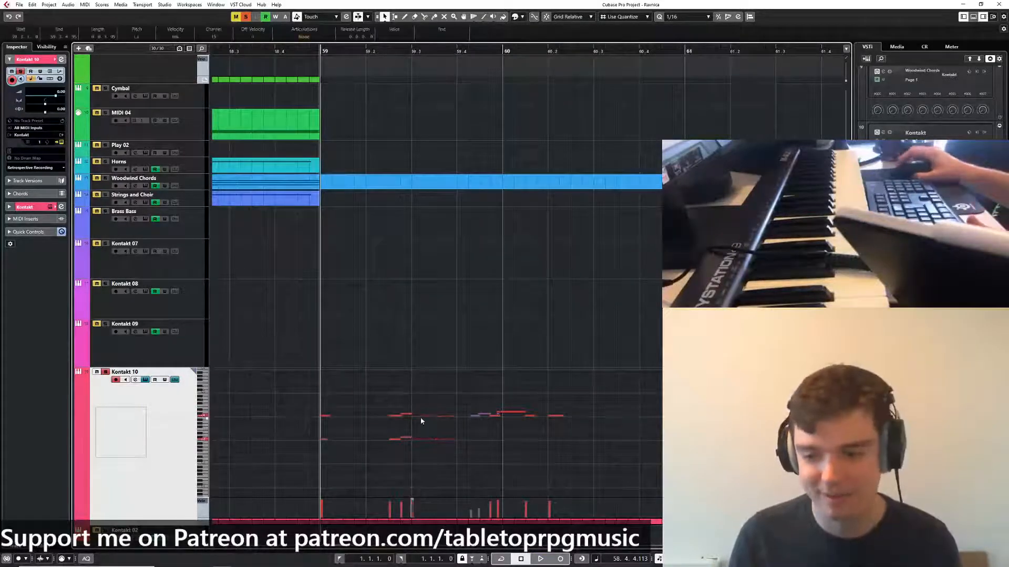
click(403, 408)
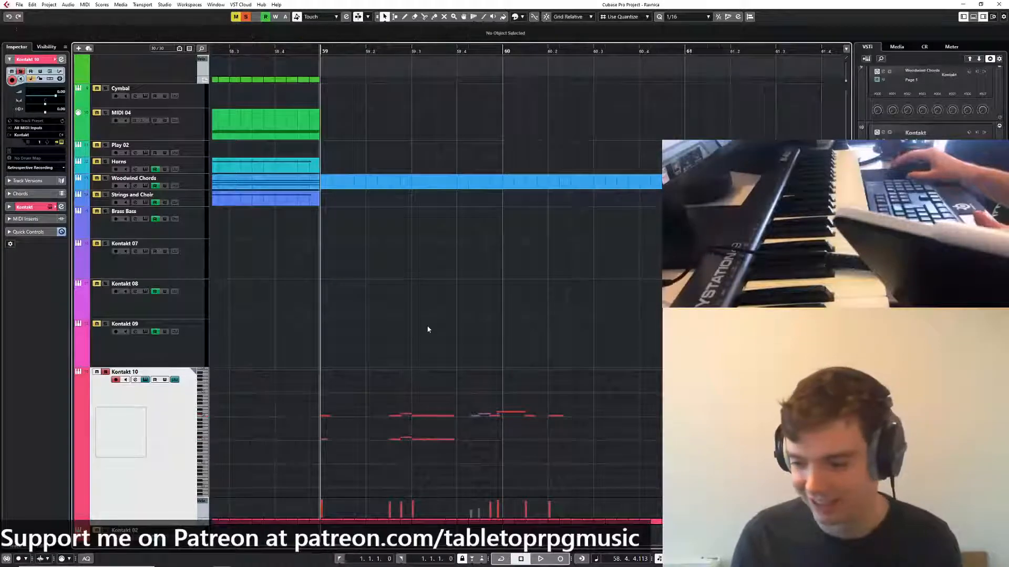
Select the group of hits around bar 60 and quantize it to the 1/16 grid
scroll(428, 329, down, 1)
scroll(407, 257, down, 2)
scroll(428, 293, down, 1)
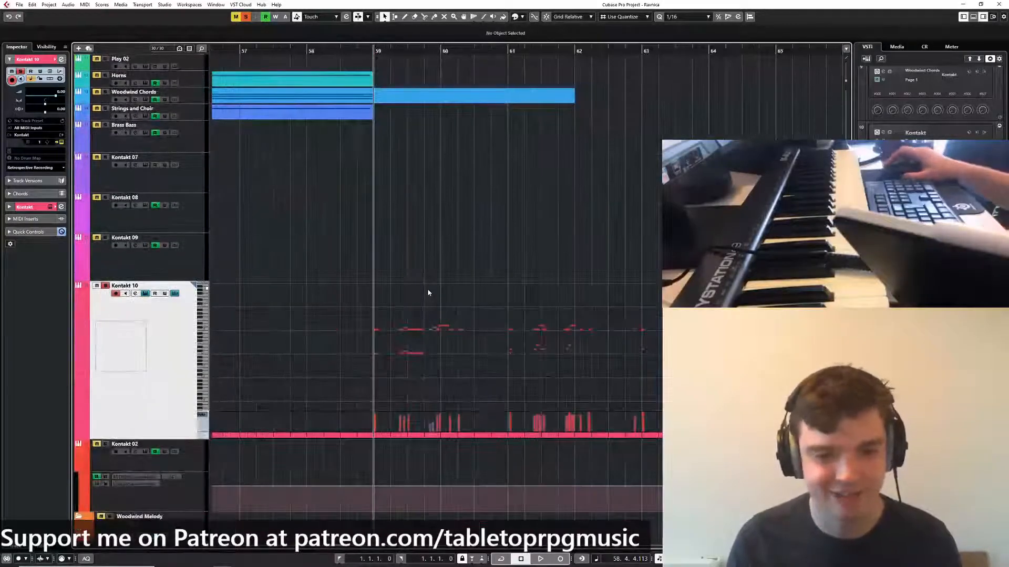
scroll(428, 293, up, 3)
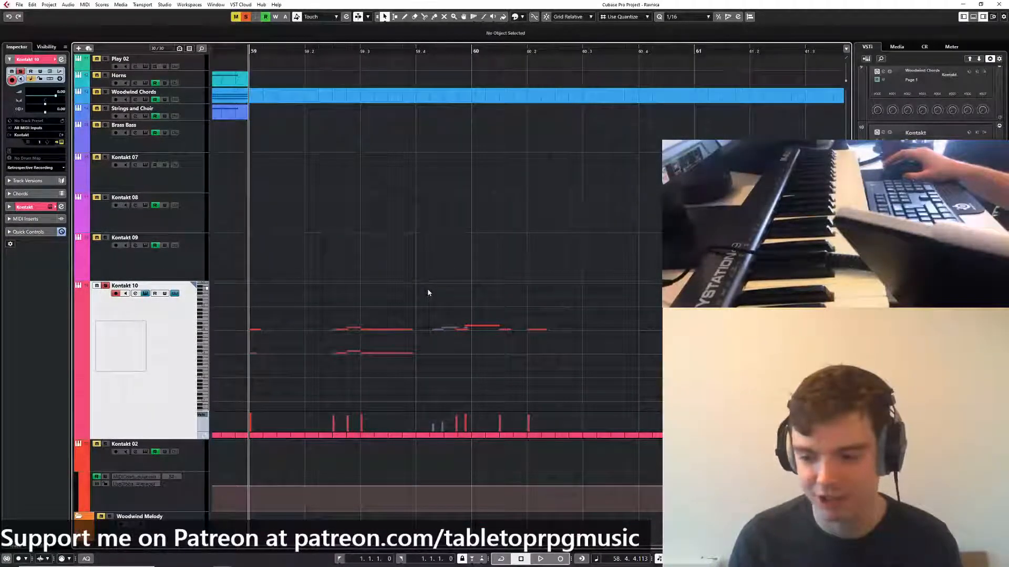
scroll(392, 281, down, 1)
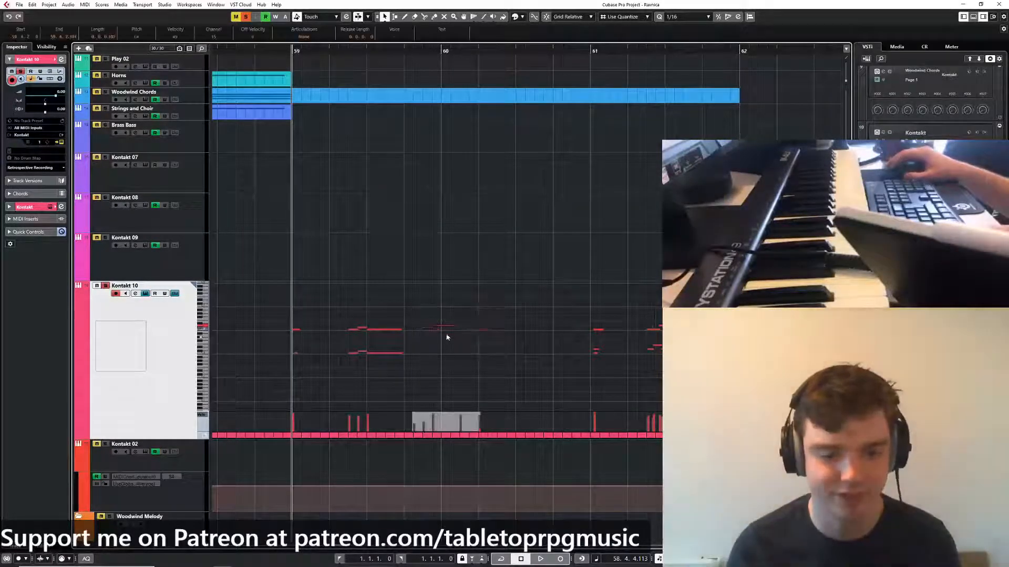
drag(439, 316, 489, 343)
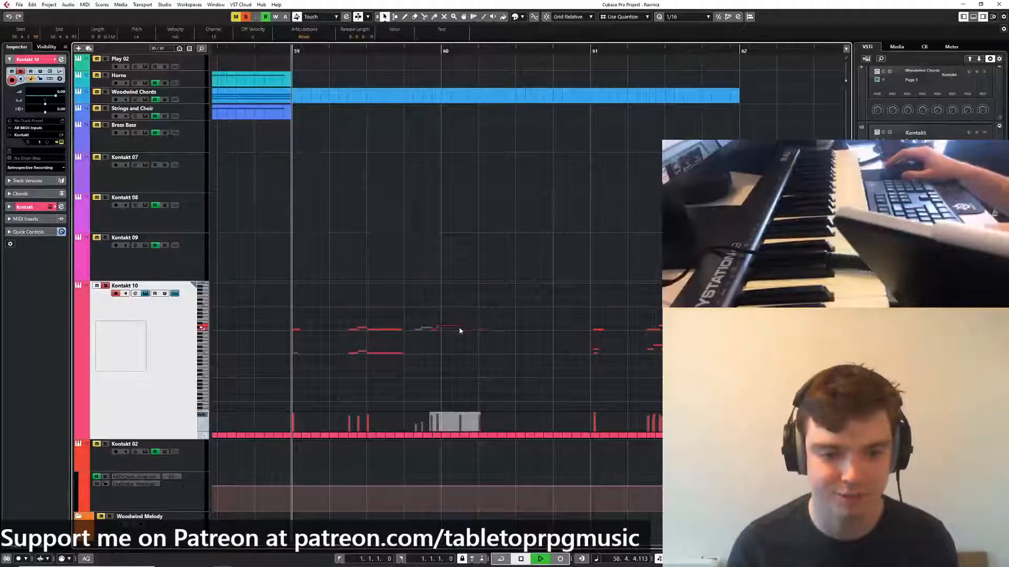
key(space)
scroll(451, 339, up, 3)
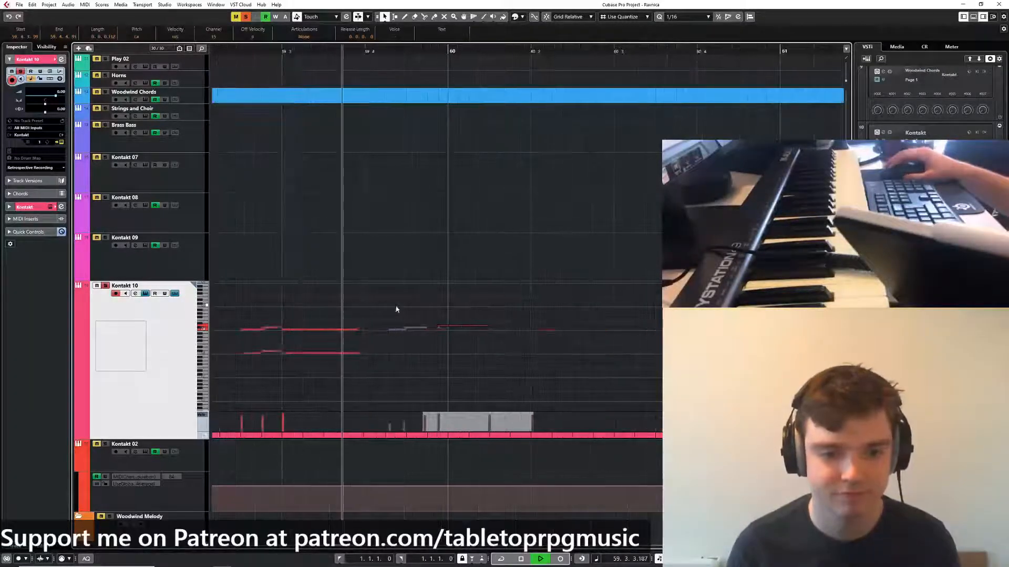
key(q)
click(431, 331)
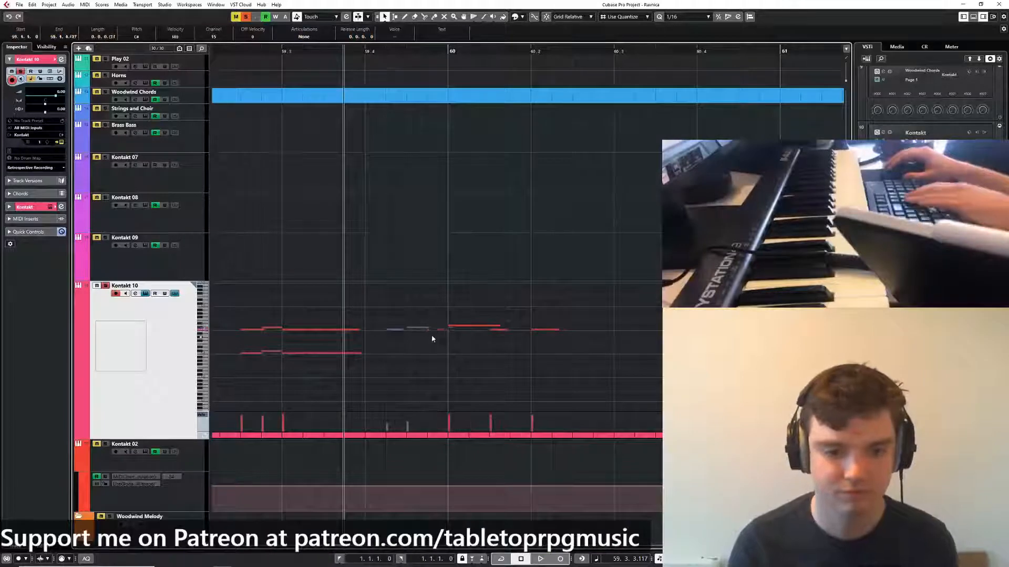
key(Delete)
Play the Kontakt 10 hits through to bar 62 and examine the unquantized groups after bar 61
scroll(453, 349, down, 3)
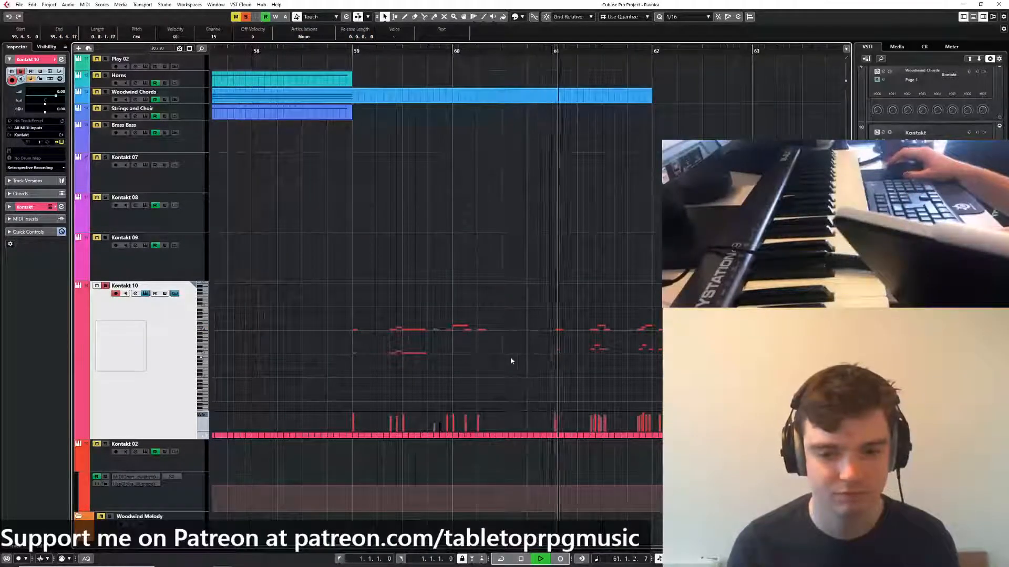
scroll(509, 357, down, 3)
drag(552, 441, 518, 439)
scroll(464, 430, up, 5)
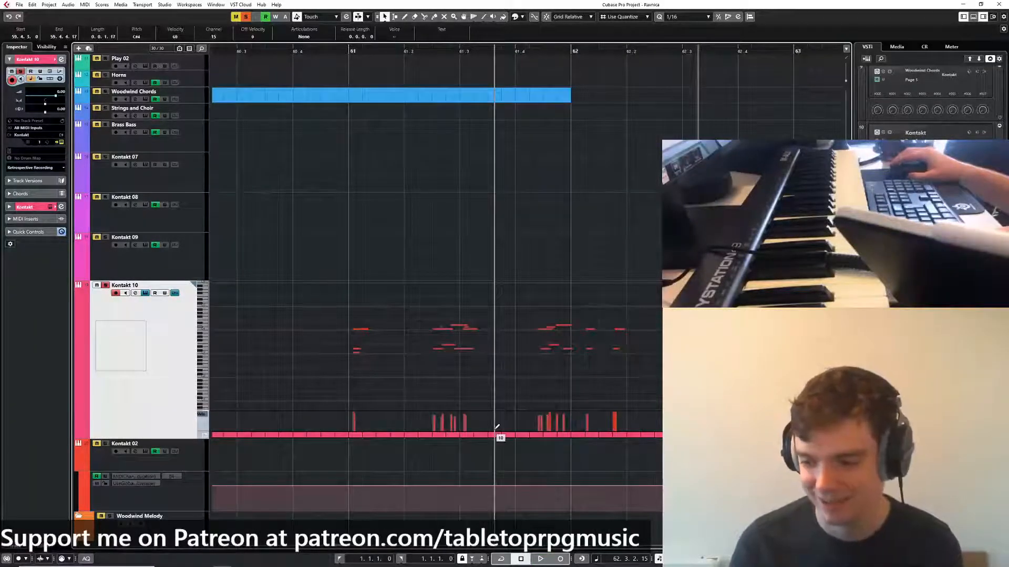
scroll(493, 383, down, 2)
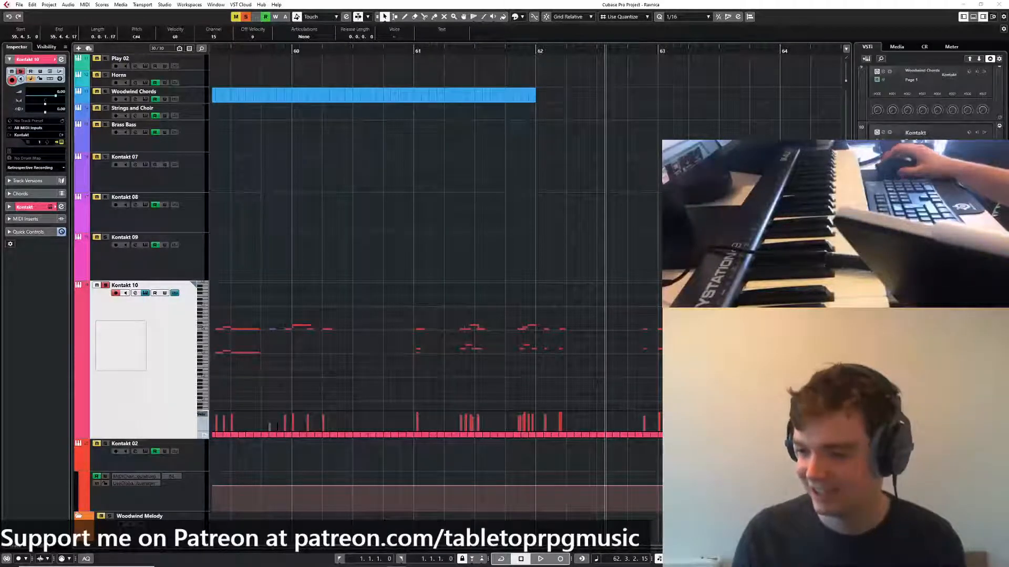
Select the Kontakt 10 hits at bar 61 and quantize them to the 1/16 grid
click(570, 292)
scroll(583, 315, down, 2)
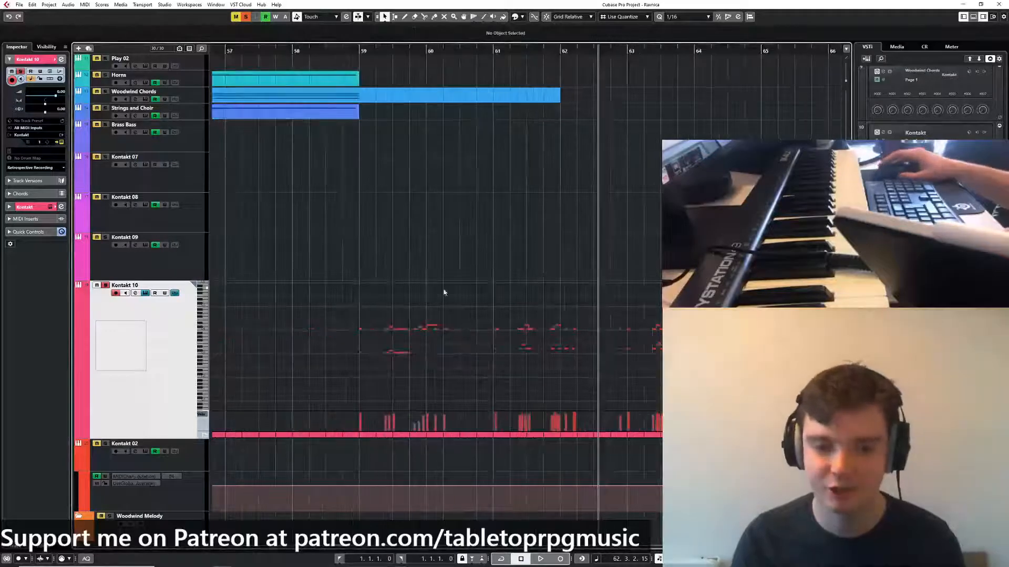
scroll(394, 286, up, 3)
drag(394, 285, 491, 257)
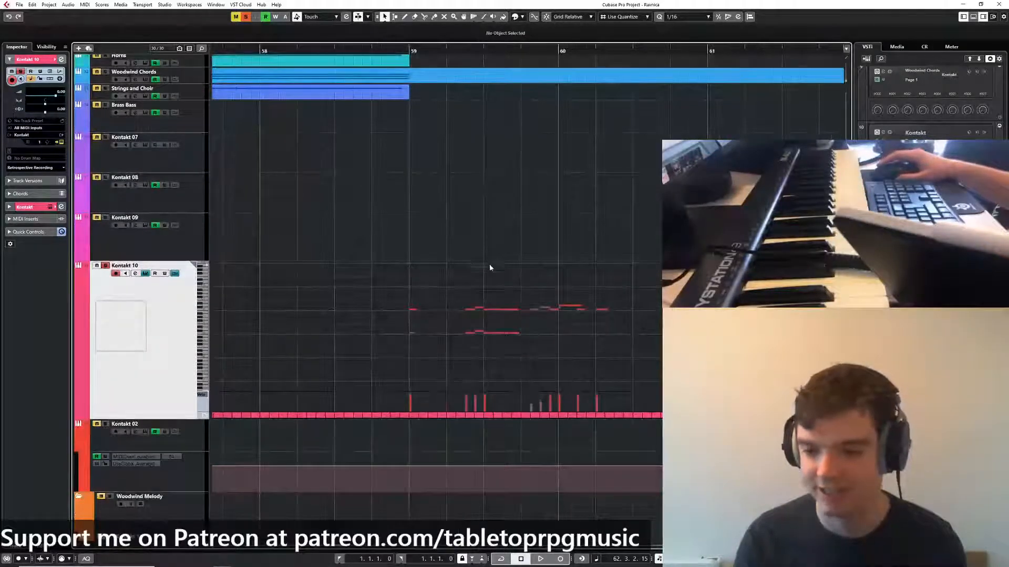
scroll(492, 294, down, 1)
scroll(496, 384, down, 2)
drag(578, 292, 597, 389)
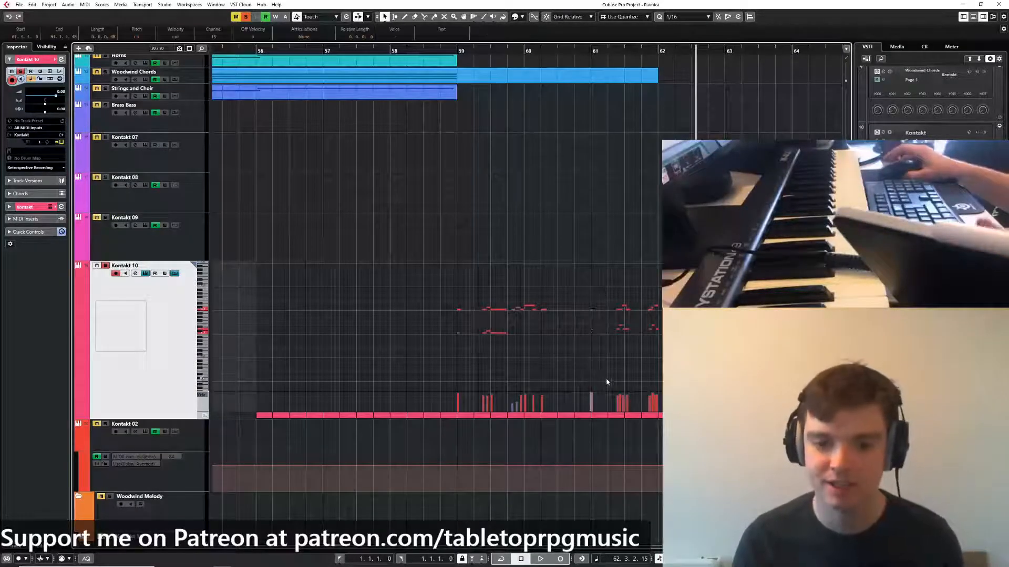
Close the Kontakt window and play the Kontakt 10 hits from bar 59 into bar 60
scroll(620, 370, up, 3)
scroll(630, 363, up, 2)
scroll(551, 284, down, 4)
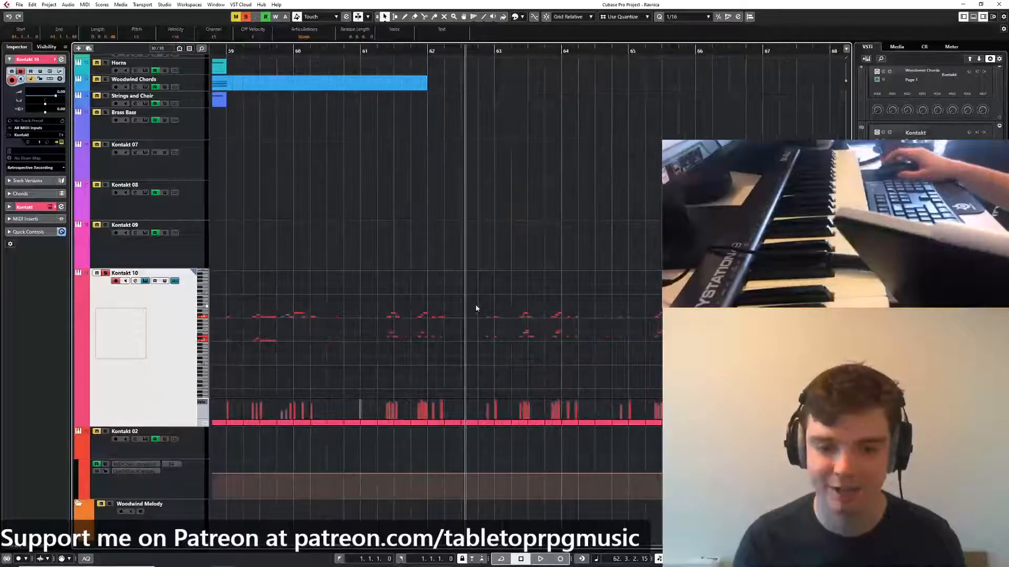
scroll(489, 226, down, 2)
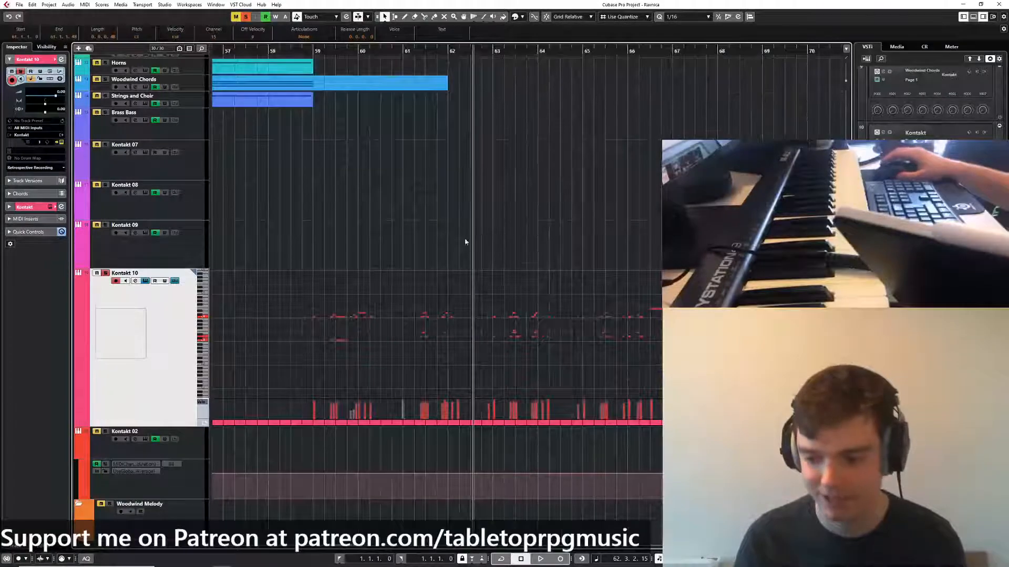
scroll(489, 231, down, 1)
scroll(499, 226, left, 2)
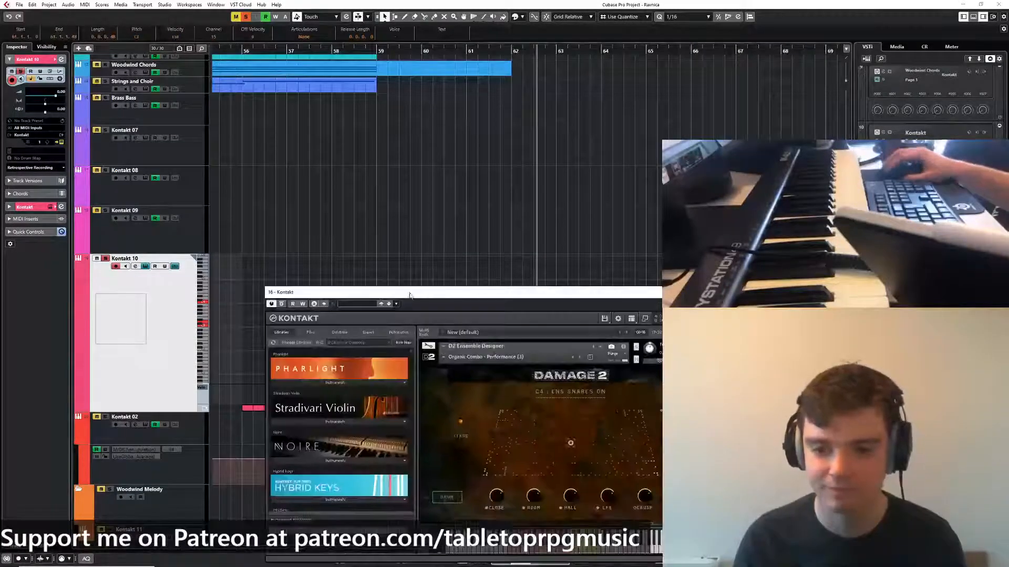
click(693, 292)
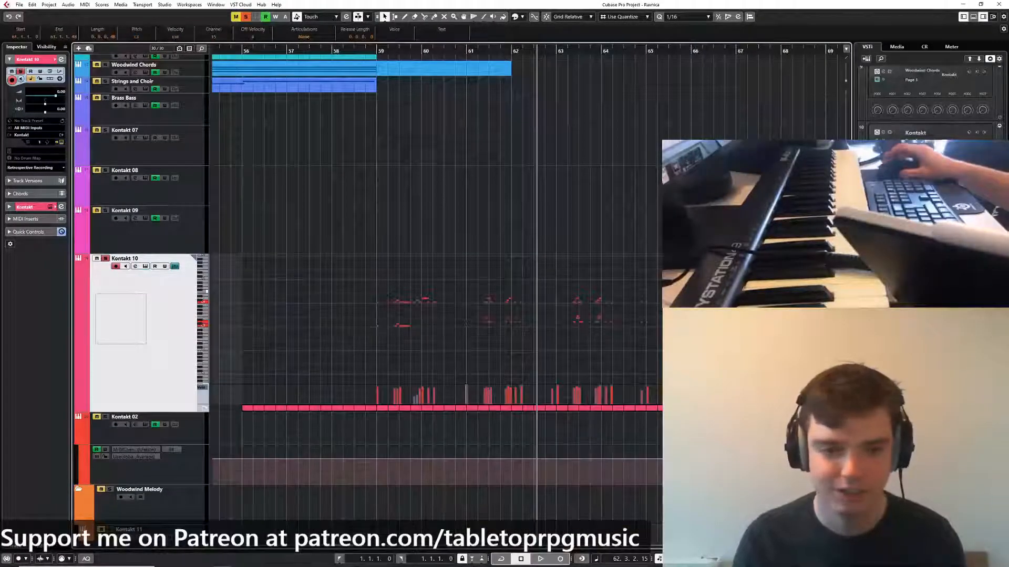
click(376, 51)
key(space)
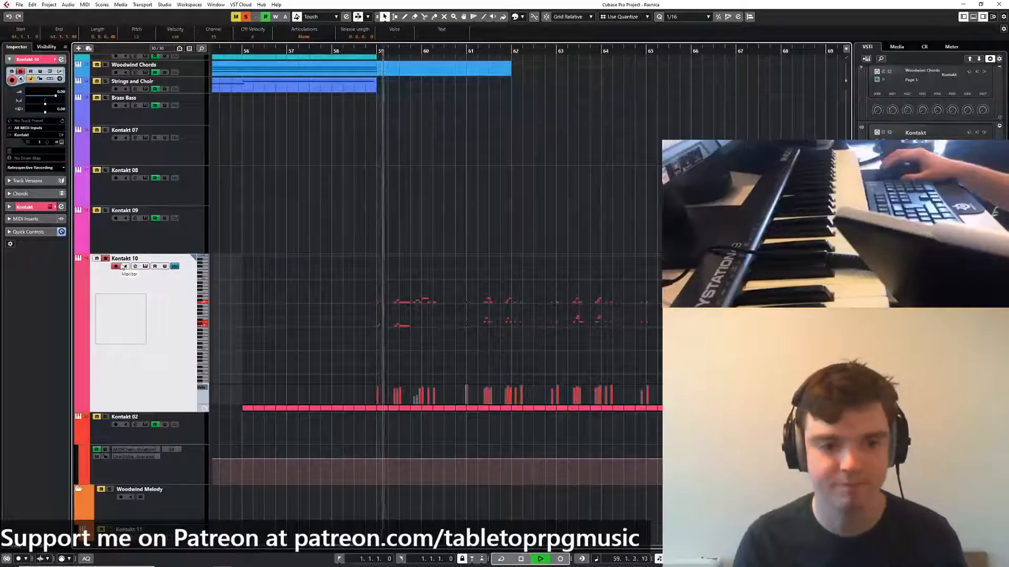
key(h)
key(h)
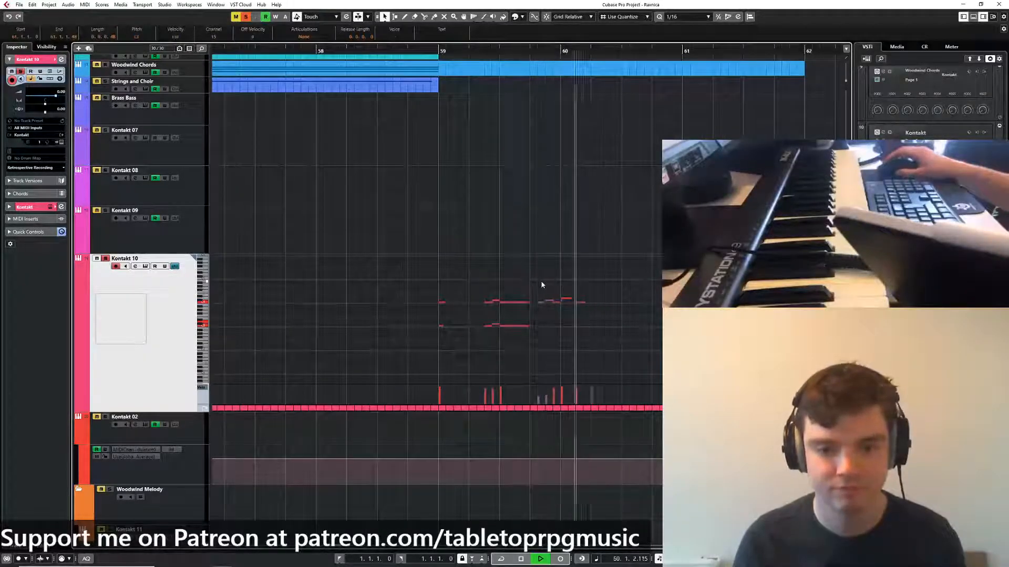
key(h)
scroll(562, 311, up, 2)
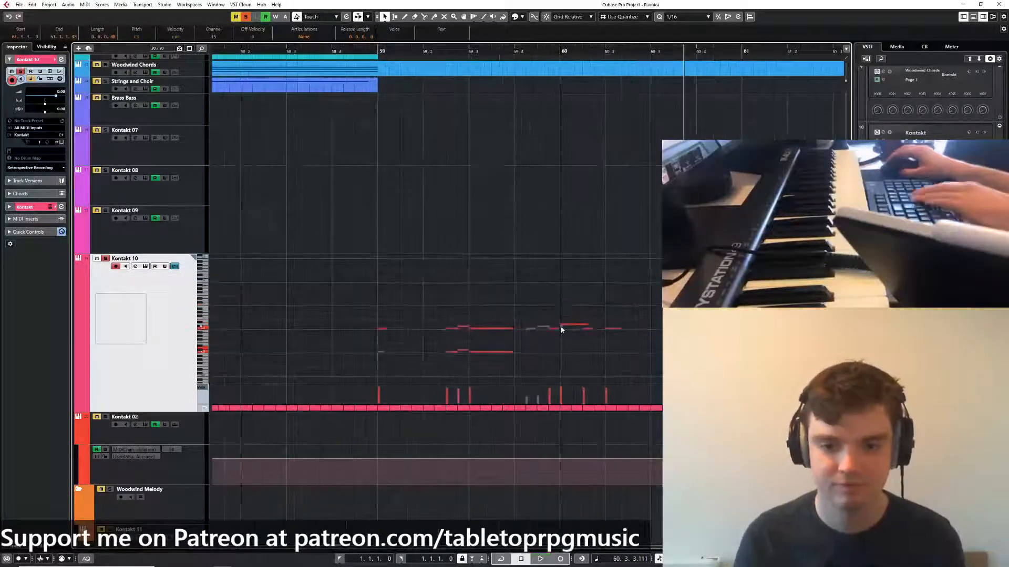
Lower the long upper note at bar 60 and play its group of hits again
click(561, 329)
click(565, 327)
click(569, 327)
drag(518, 311, 646, 340)
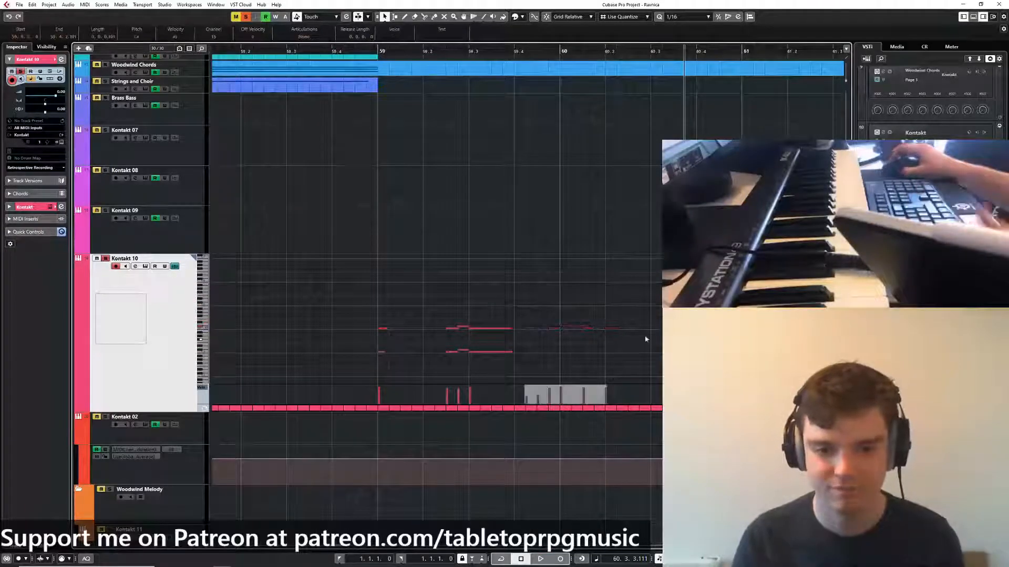
scroll(511, 74, down, 2)
click(515, 52)
key(space)
Delete the extra lowest note at bar 61 and select the remaining hits there
scroll(594, 168, down, 3)
drag(612, 226, 487, 220)
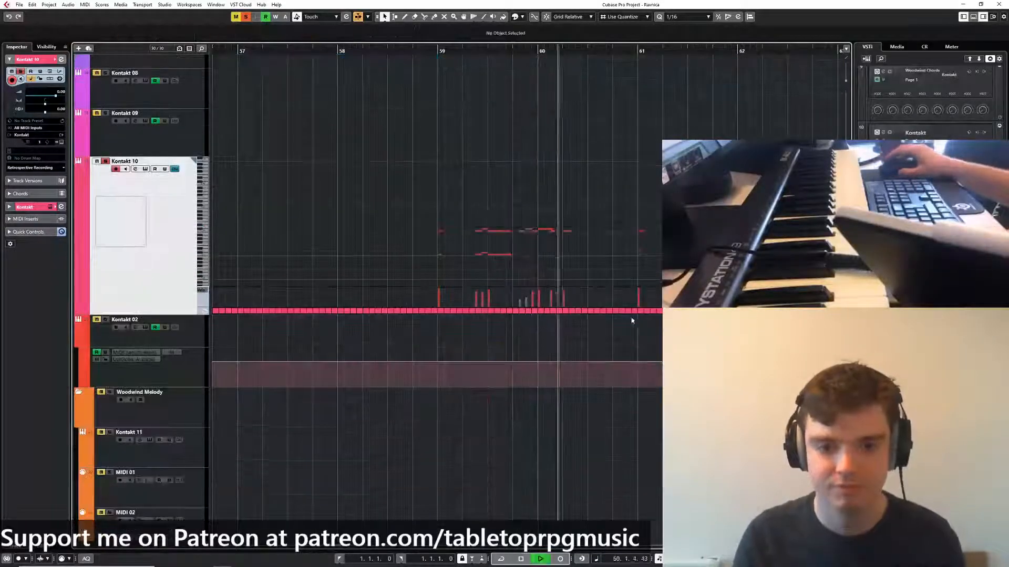
scroll(604, 318, right, 3)
key(h)
drag(441, 257, 465, 246)
key(Delete)
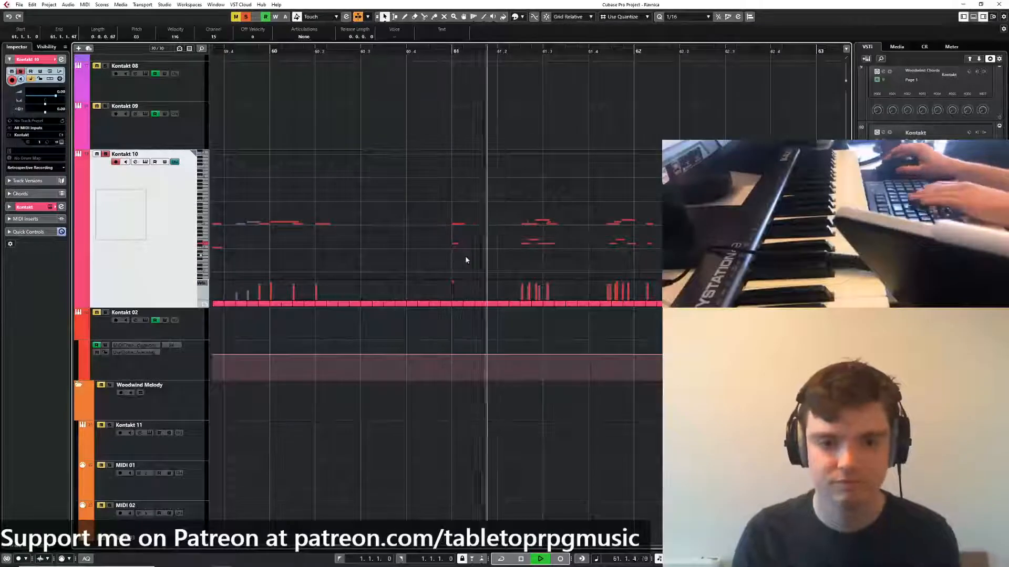
drag(444, 210, 460, 247)
key(space)
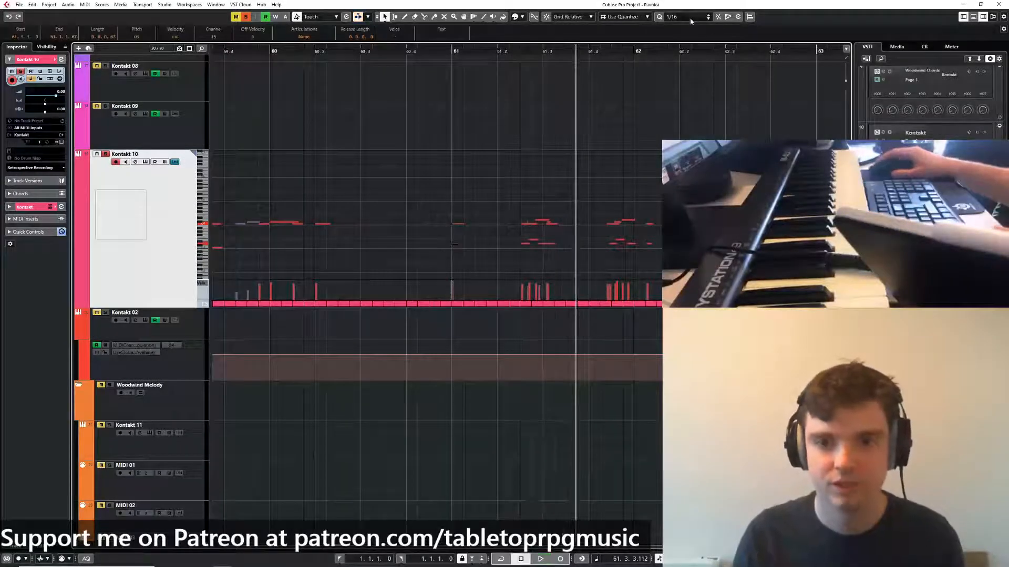
Set the quantize preset to 1/16 Triplet and quantize the group of hits around beat 3 of bar 61
click(688, 16)
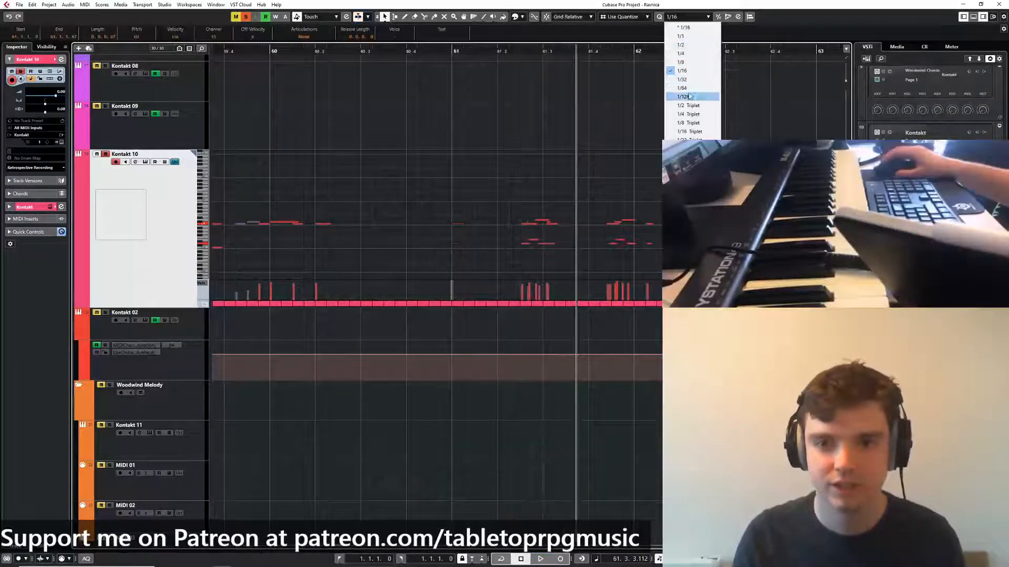
click(691, 131)
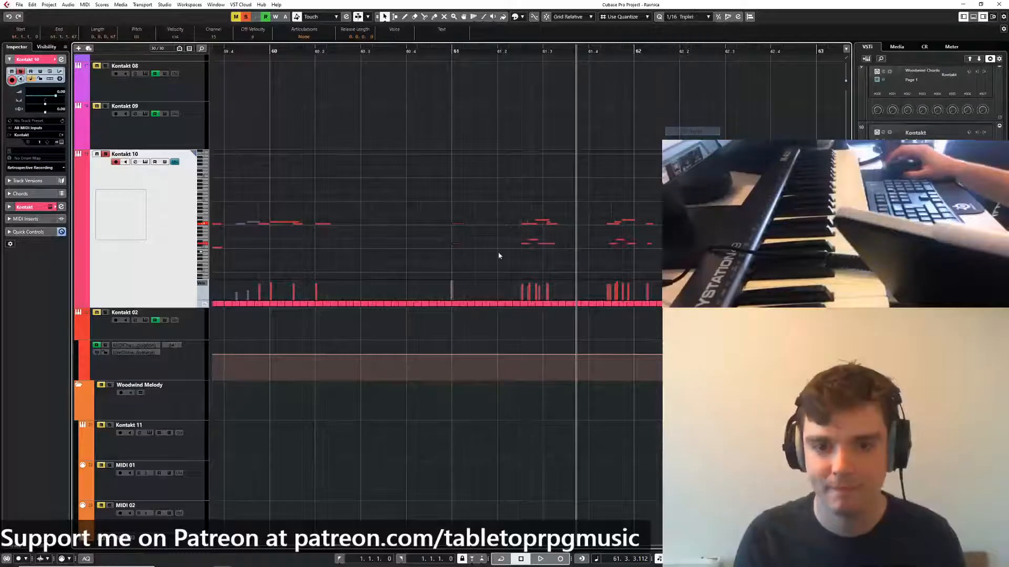
drag(511, 191, 559, 272)
click(517, 52)
key(space)
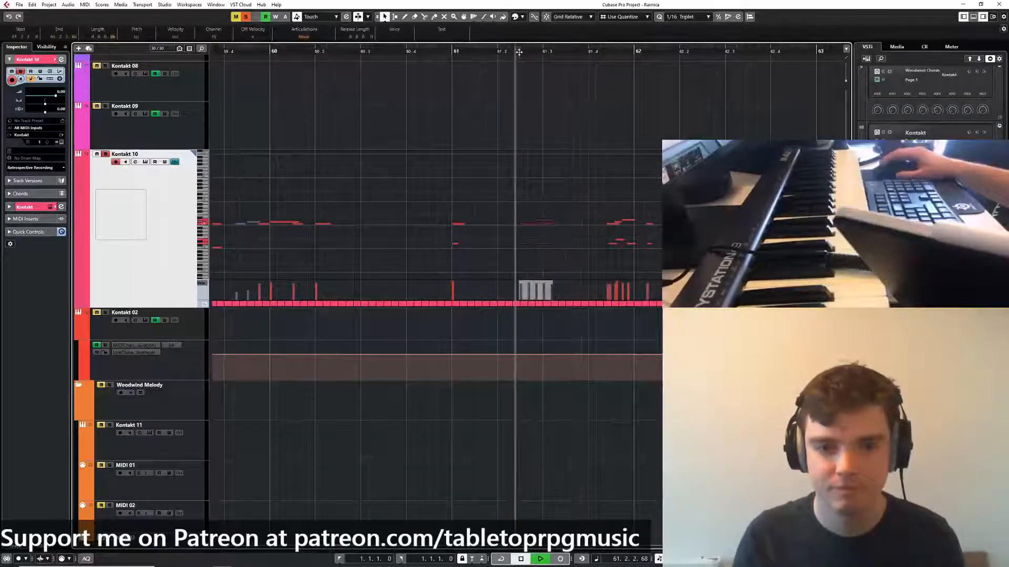
Lower the raised upper note in the bar 61 group to C#4 and play from bar 61
click(450, 51)
key(space)
click(557, 214)
click(542, 222)
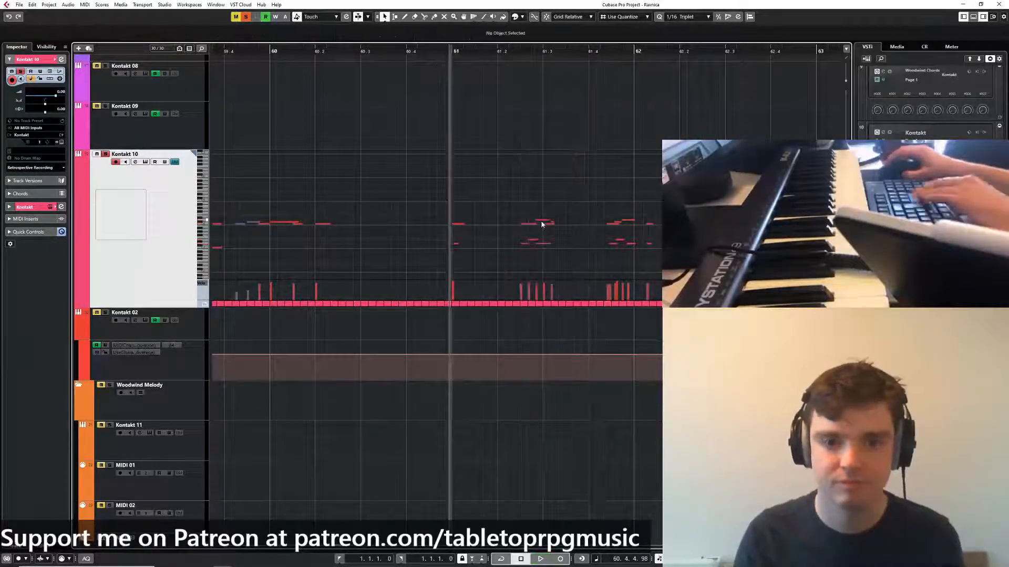
key(space)
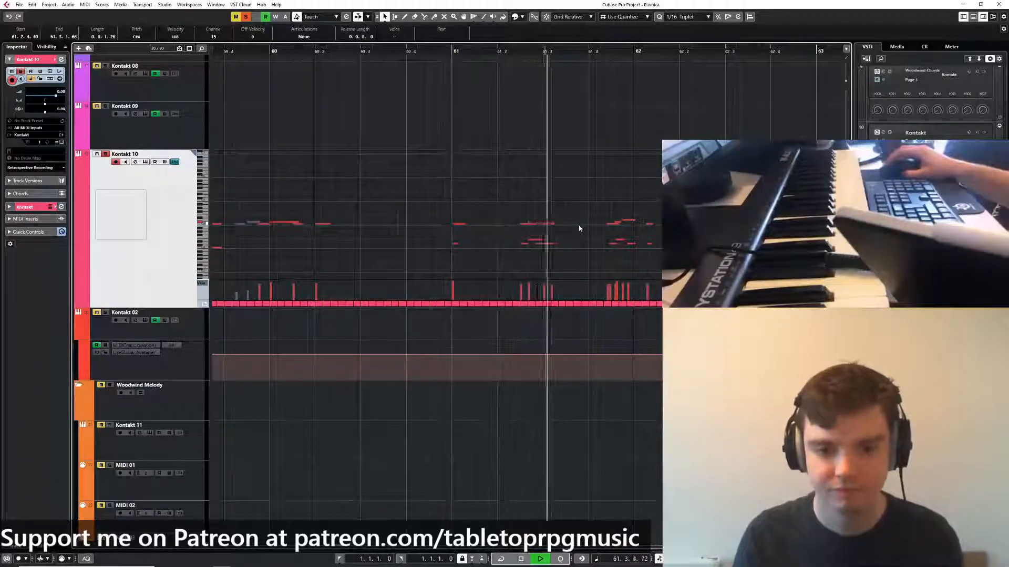
key(space)
Remove the extra last hit of the bar 61 group and play the group again from bar 61
click(554, 224)
click(554, 223)
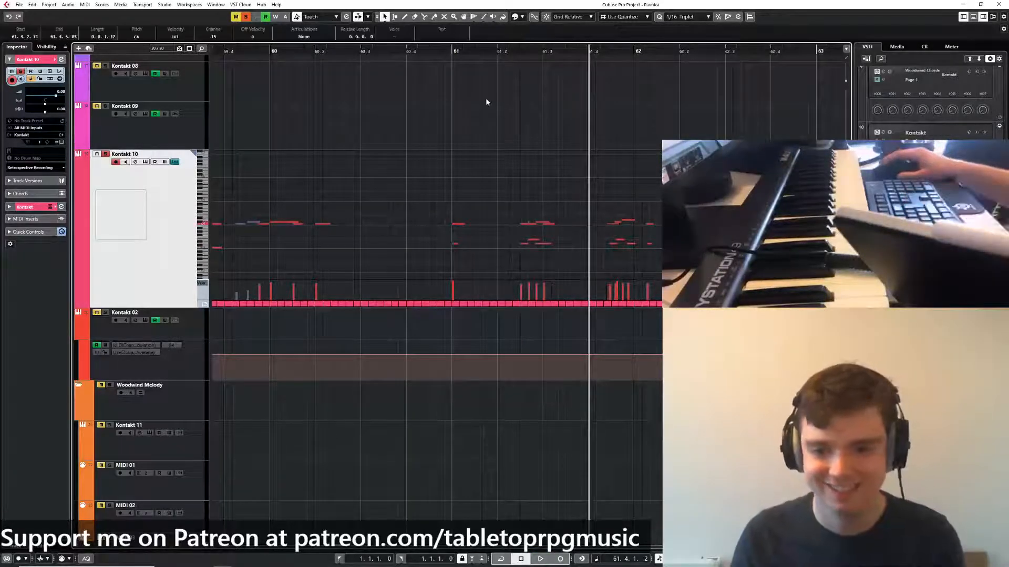
click(450, 51)
key(space)
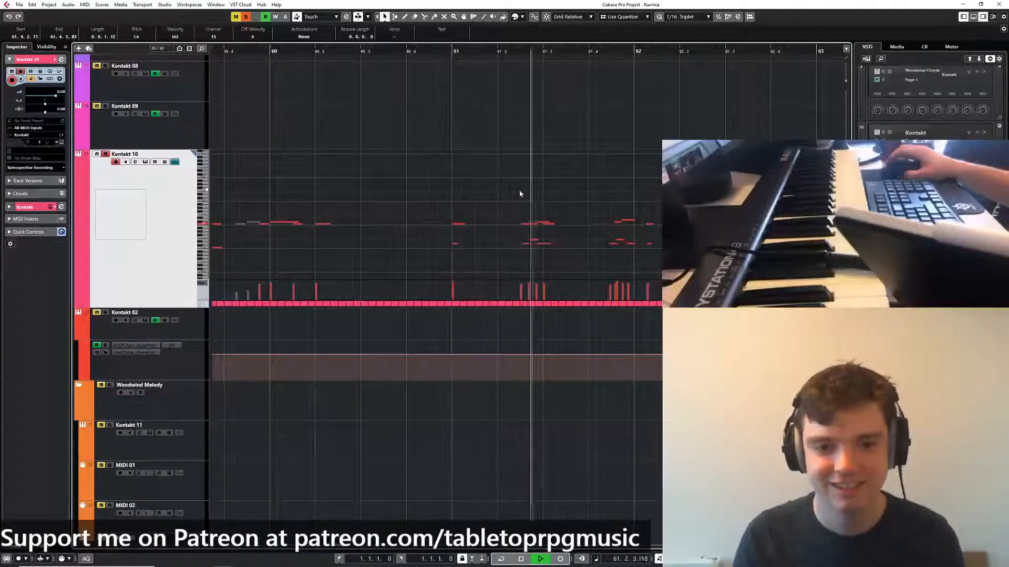
key(space)
click(450, 51)
Lower the last low note of the bar 61 group to C3 and start playback to hear it
scroll(484, 147, down, 3)
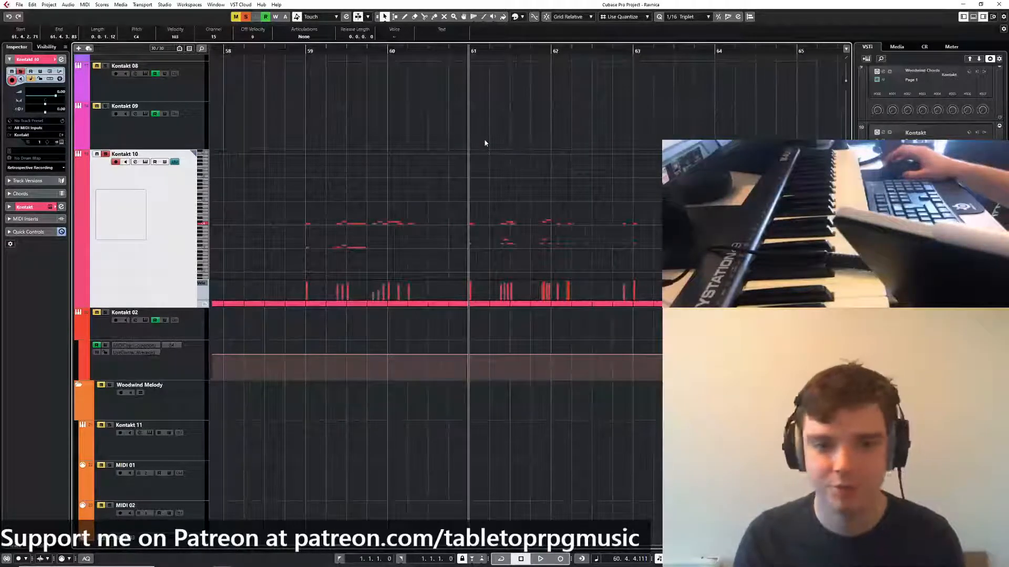
scroll(475, 142, up, 3)
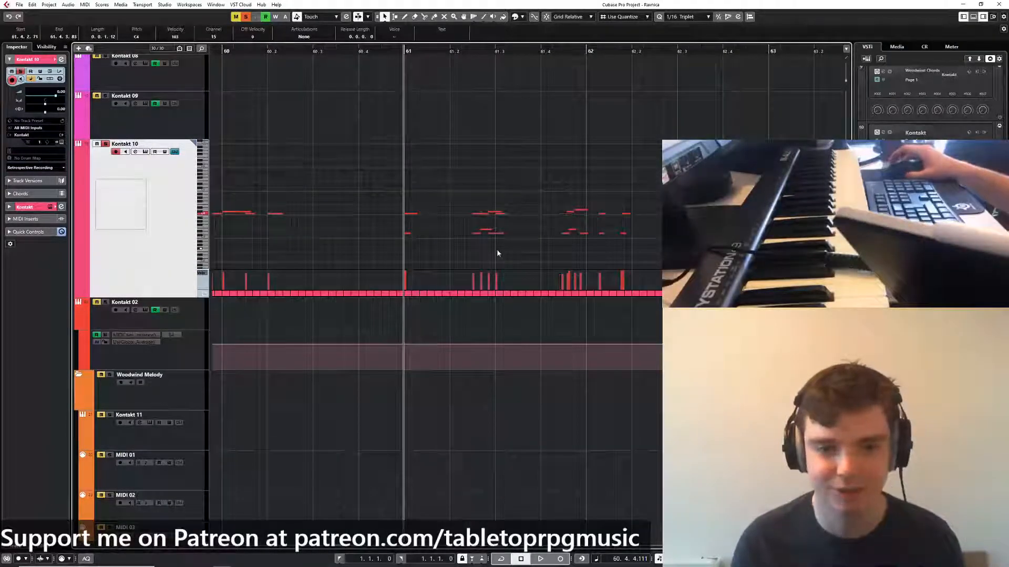
scroll(497, 253, up, 2)
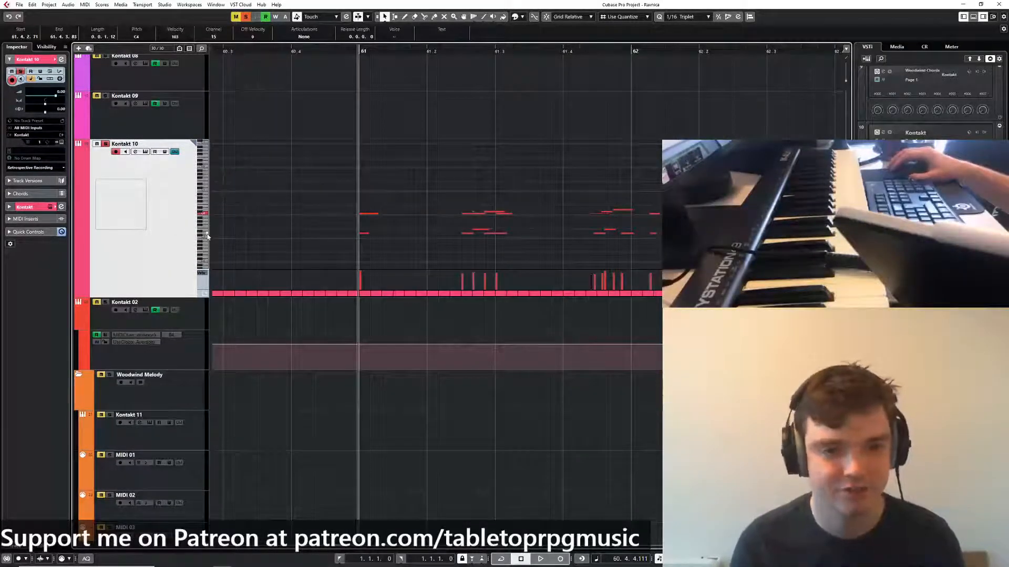
drag(496, 233, 509, 241)
key(space)
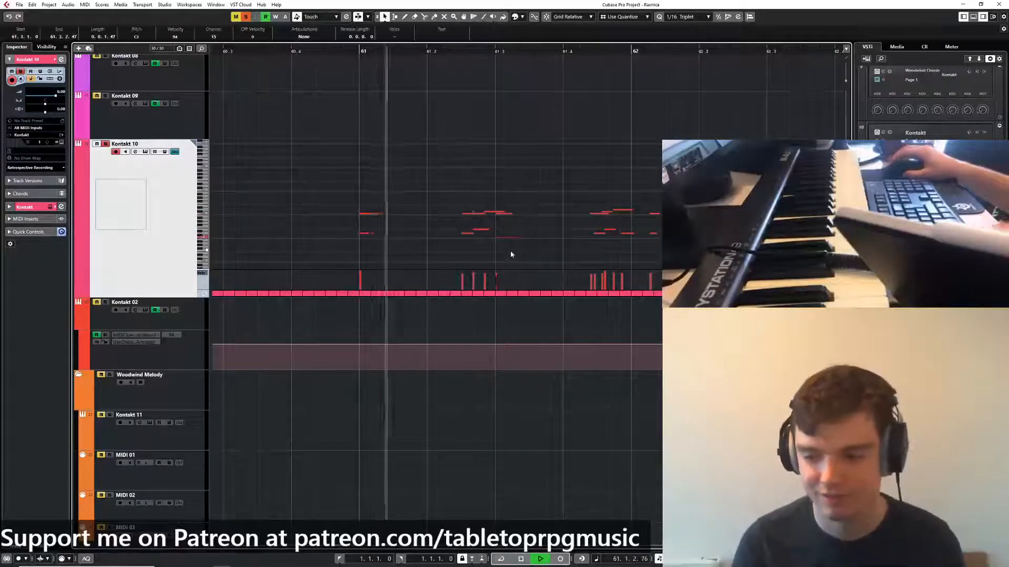
click(546, 16)
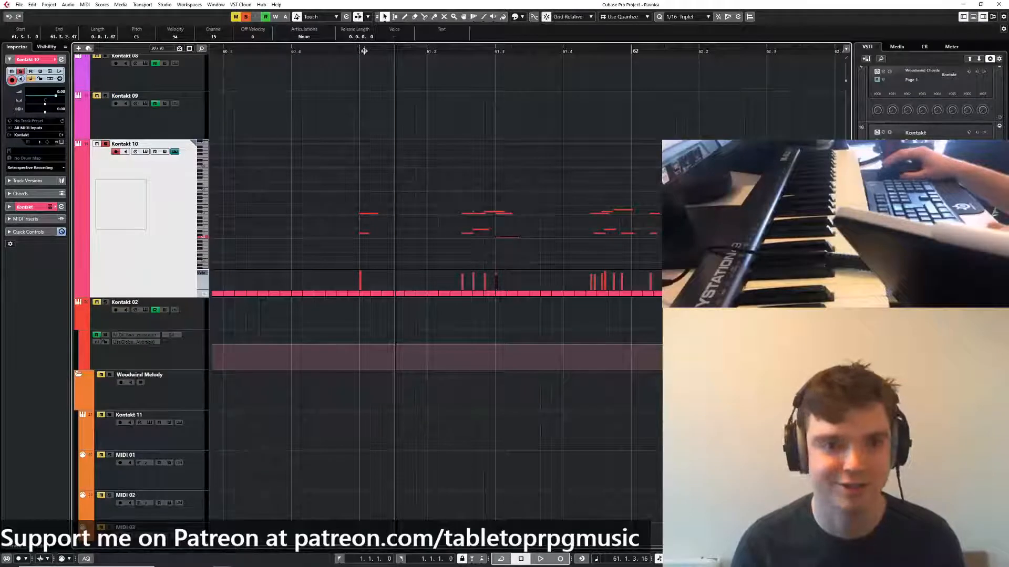
key(space)
Play the Kontakt 10 hits from bar 61 towards bar 62 to check the edited group
click(686, 16)
click(600, 150)
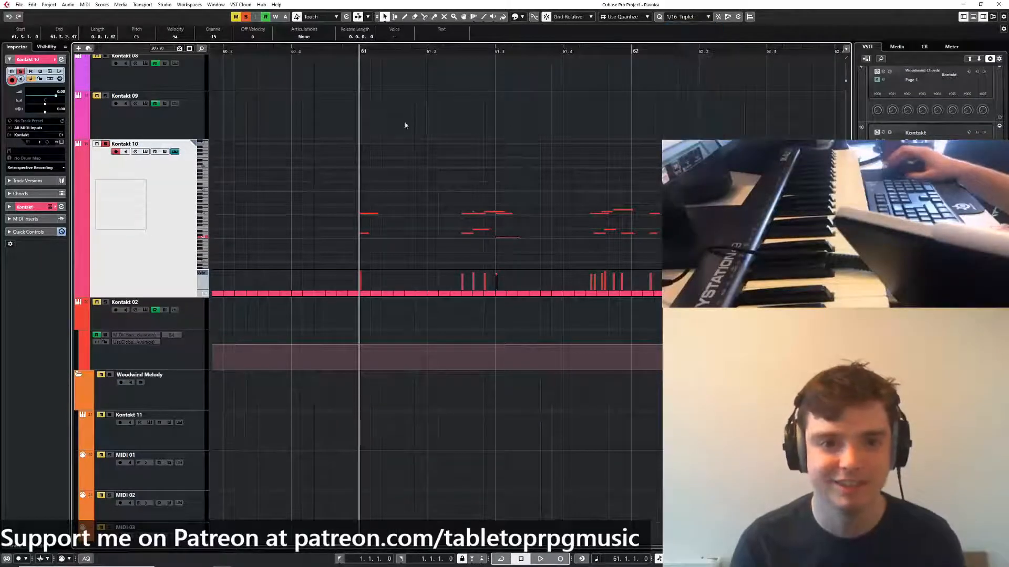
scroll(405, 124, down, 2)
key(space)
key(space)
click(374, 48)
key(space)
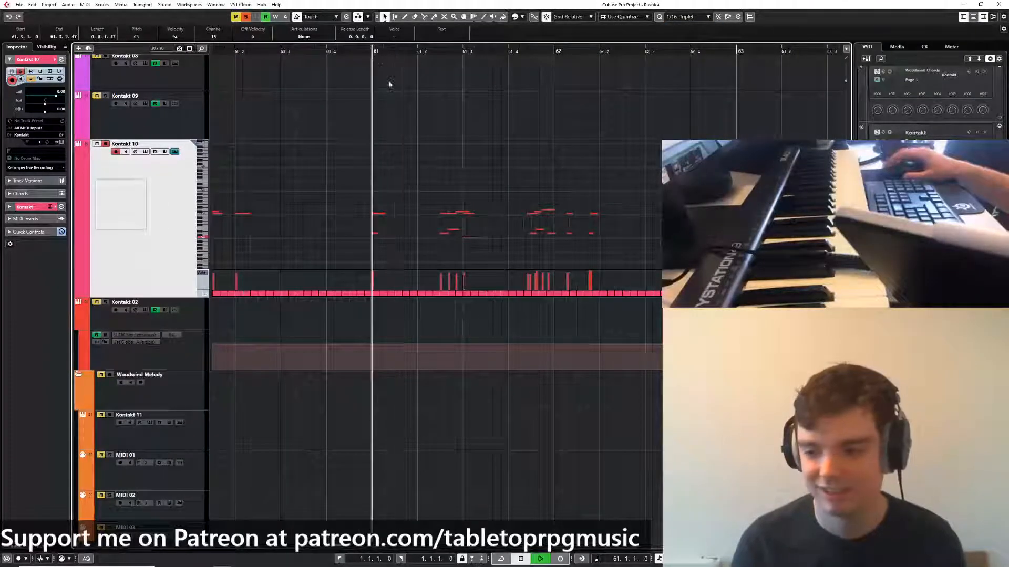
scroll(469, 165, up, 2)
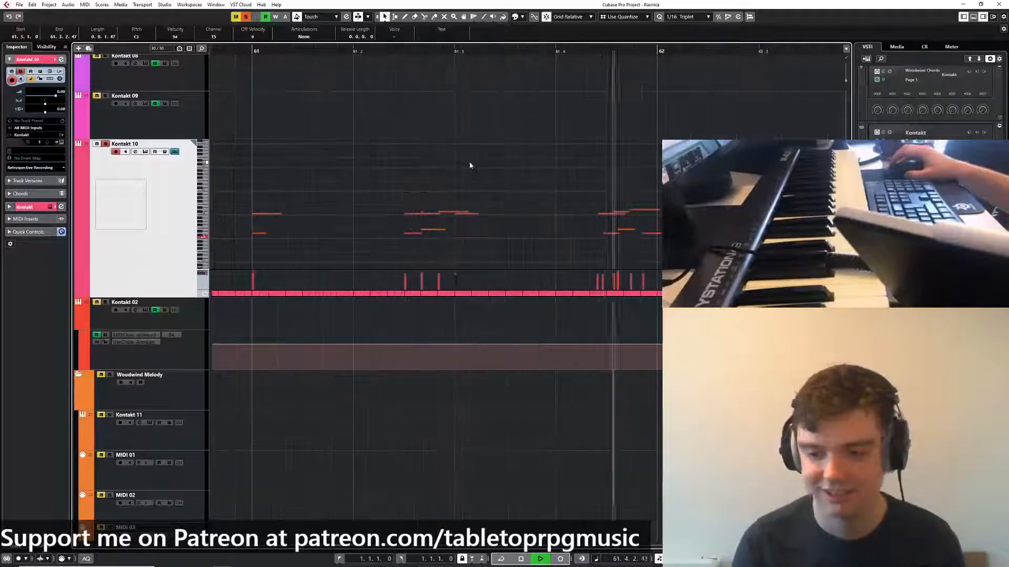
Quantize the two hits after bar 62 to 1/16 triplets and nudge them one grid step later
drag(700, 225, 645, 236)
key(q)
click(601, 226)
key(ctrl+Right)
drag(675, 188, 532, 243)
key(ctrl+Right)
Quantize the group leading into bar 62 to 1/16 triplets and nudge its upper notes one grid step later
drag(558, 179, 456, 246)
key(q)
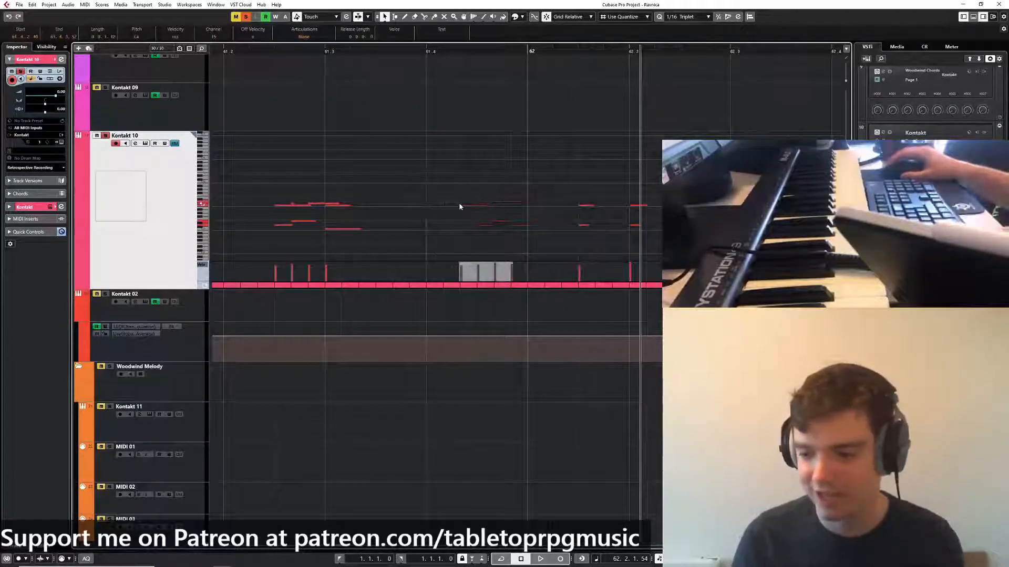
drag(443, 180, 538, 215)
key(ctrl+Right)
click(538, 214)
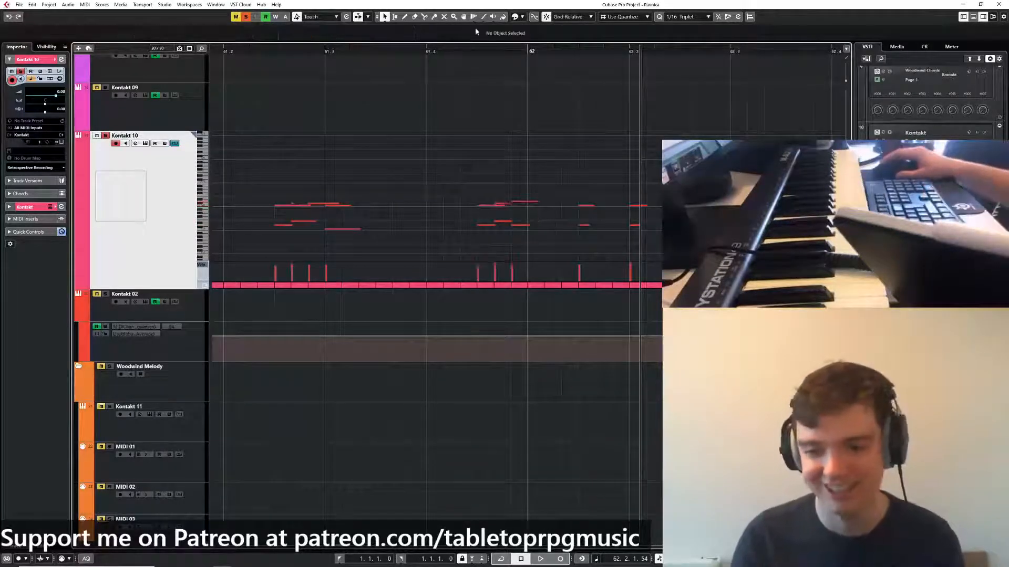
Play the quantized group leading into bar 62 and the two hits after it
click(463, 52)
key(space)
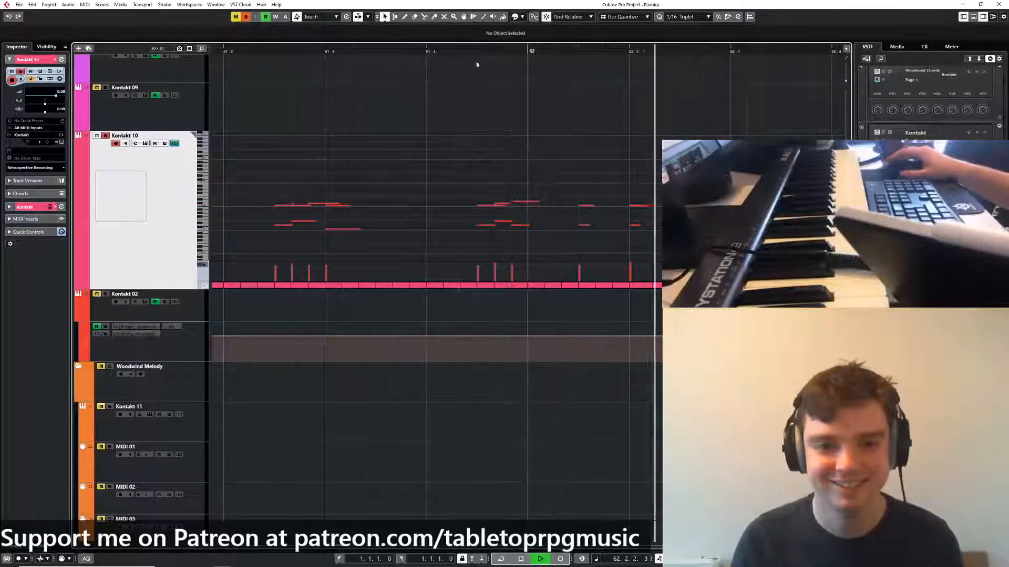
click(412, 53)
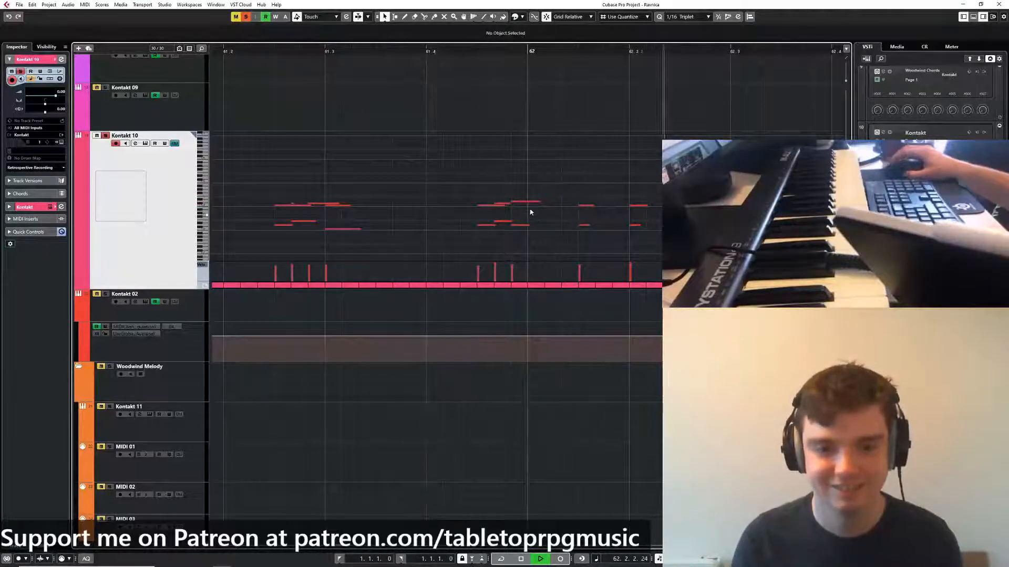
Select the two hits leading into bar 63, quantize them to the 1/16 triplet grid, and stop playback
scroll(577, 223, down, 6)
drag(635, 179, 704, 251)
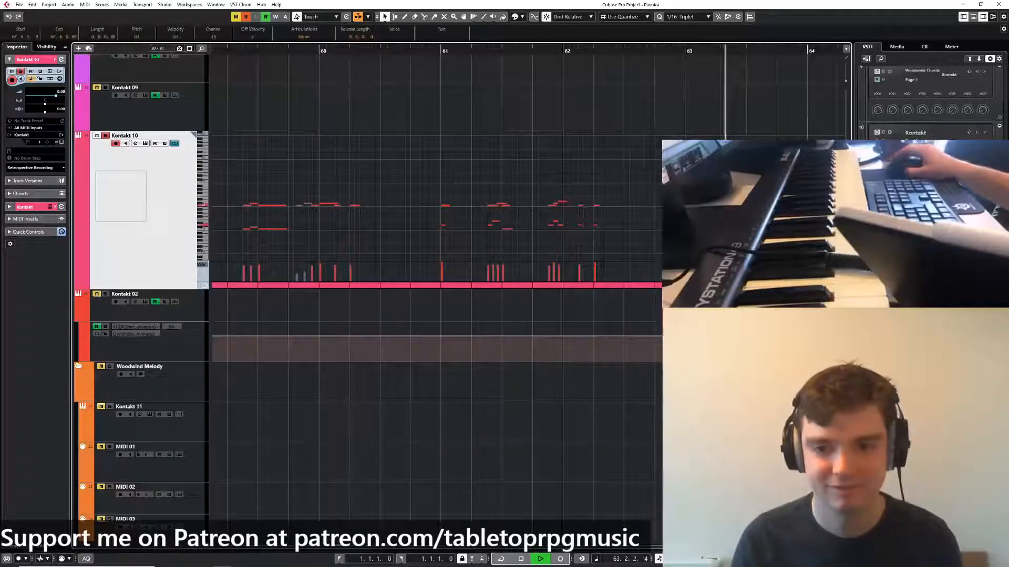
drag(726, 286, 538, 291)
scroll(555, 283, up, 5)
key(space)
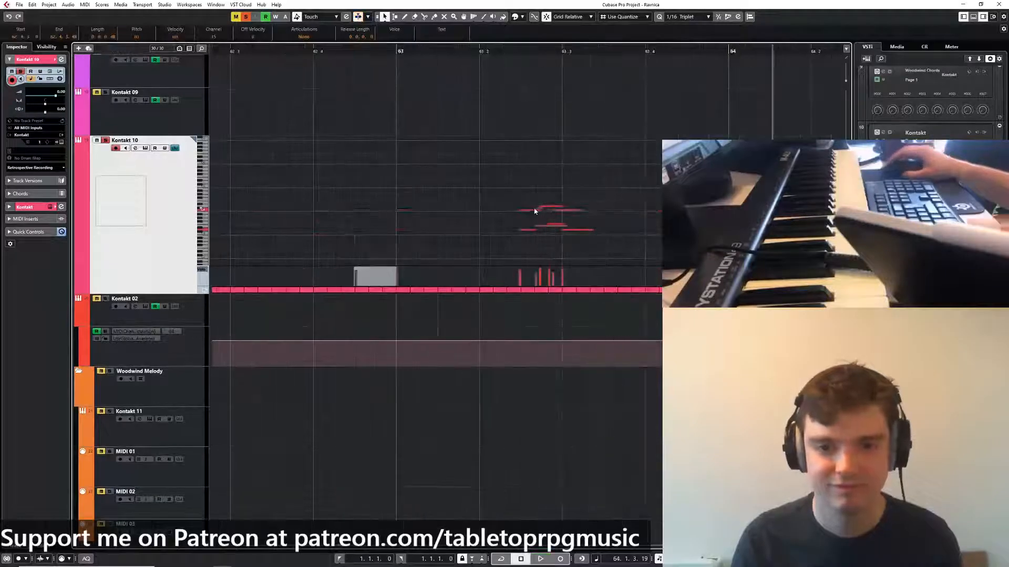
Select the note group between beats 63.2 and 63.3, quantize it to 1/16 triplets, and play it
click(535, 211)
drag(503, 174, 570, 233)
key(space)
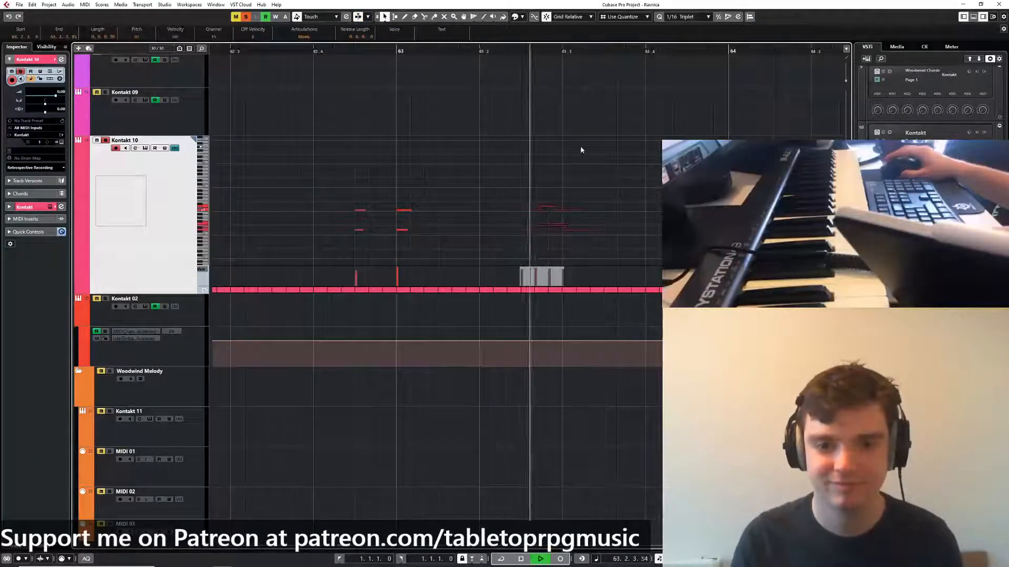
scroll(584, 152, down, 4)
key(space)
scroll(602, 220, up, 3)
Quantize the upper note at beat 63.3 to the 1/16 triplet grid and play the passage from before it
click(553, 211)
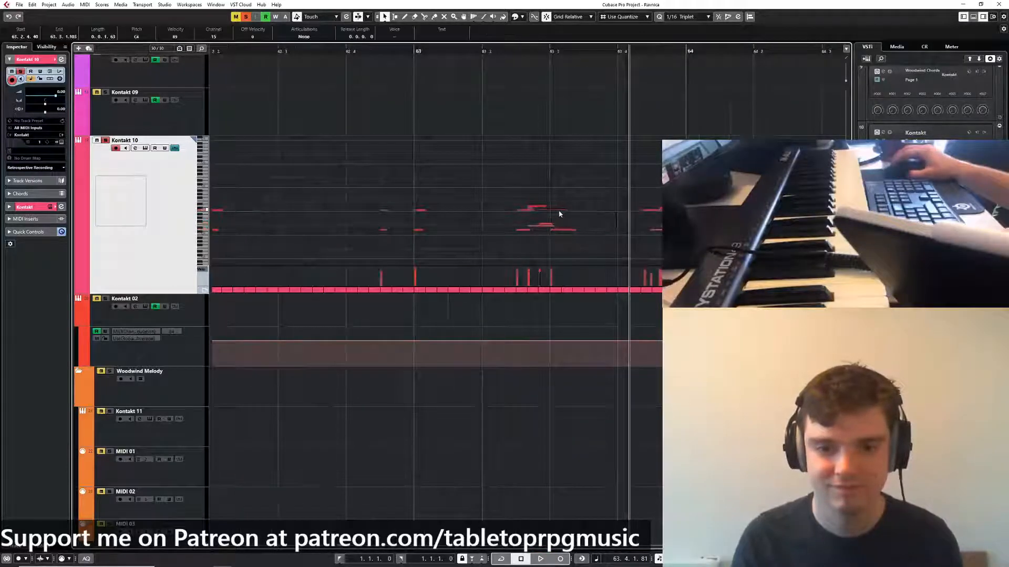
key(q)
click(508, 50)
key(space)
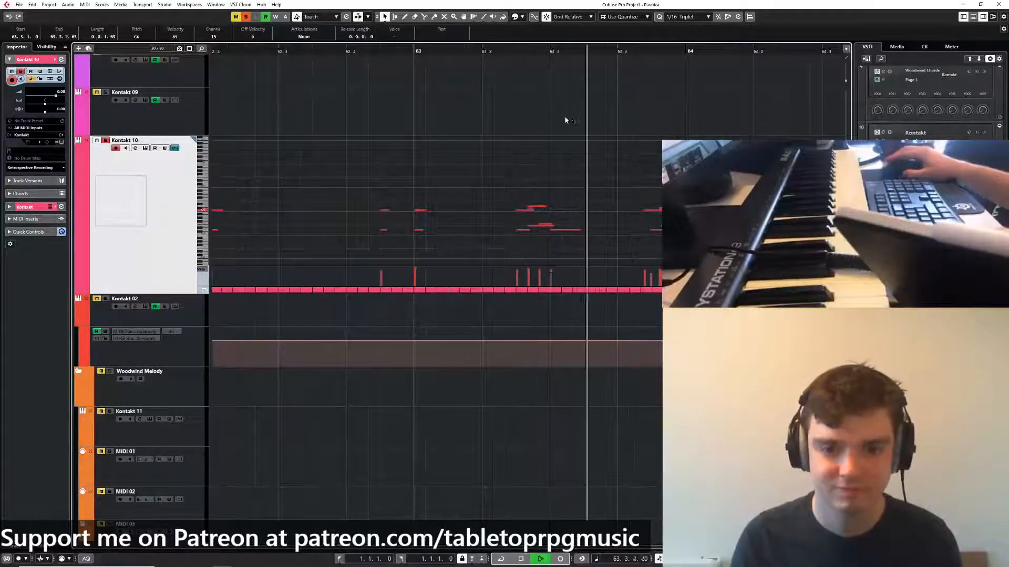
scroll(615, 196, down, 2)
key(space)
Quantize the note group leading into bar 64 to 1/16 triplets and play it
drag(607, 189, 663, 263)
scroll(637, 224, up, 3)
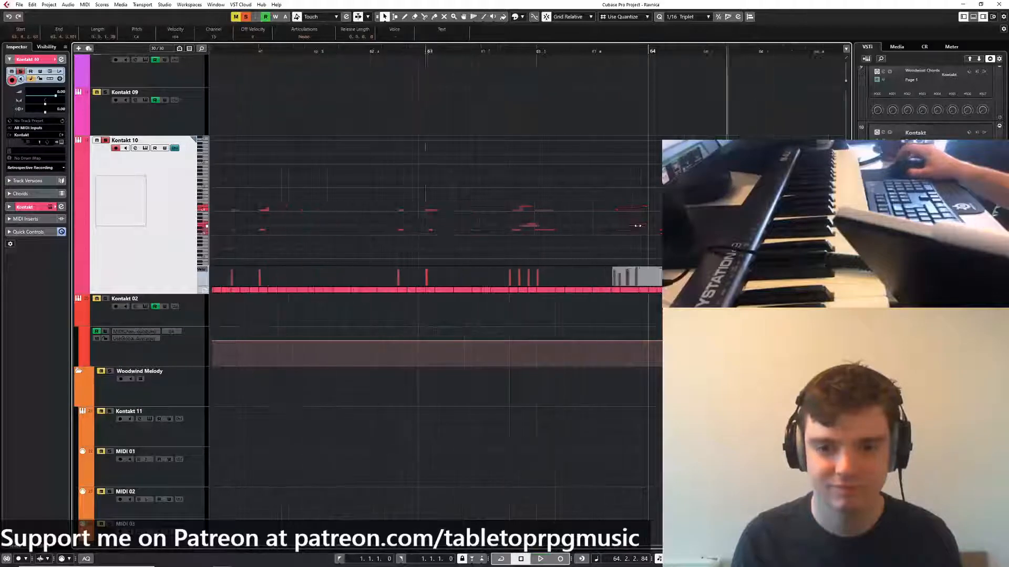
drag(585, 174, 653, 243)
key(q)
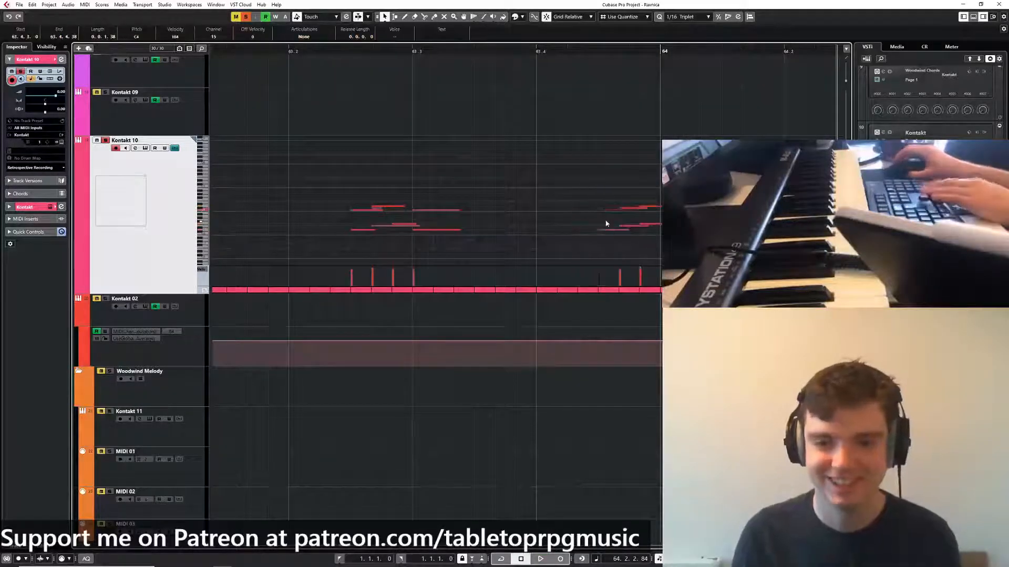
click(557, 50)
drag(678, 120, 495, 135)
key(space)
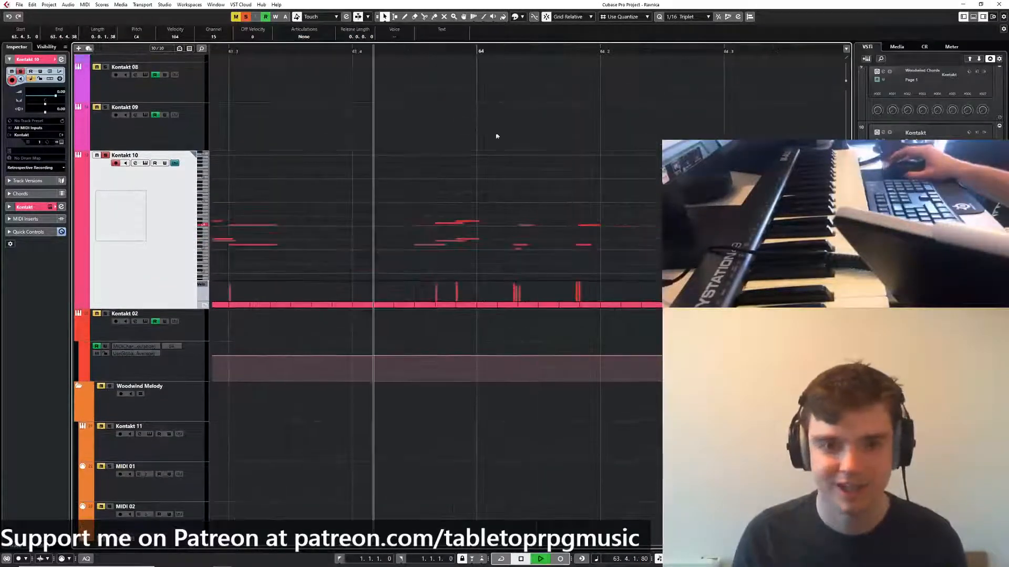
key(space)
Move the two hits after bar 64 one triplet grid step later, play the passage, and select the note at bar 64
drag(499, 202, 632, 267)
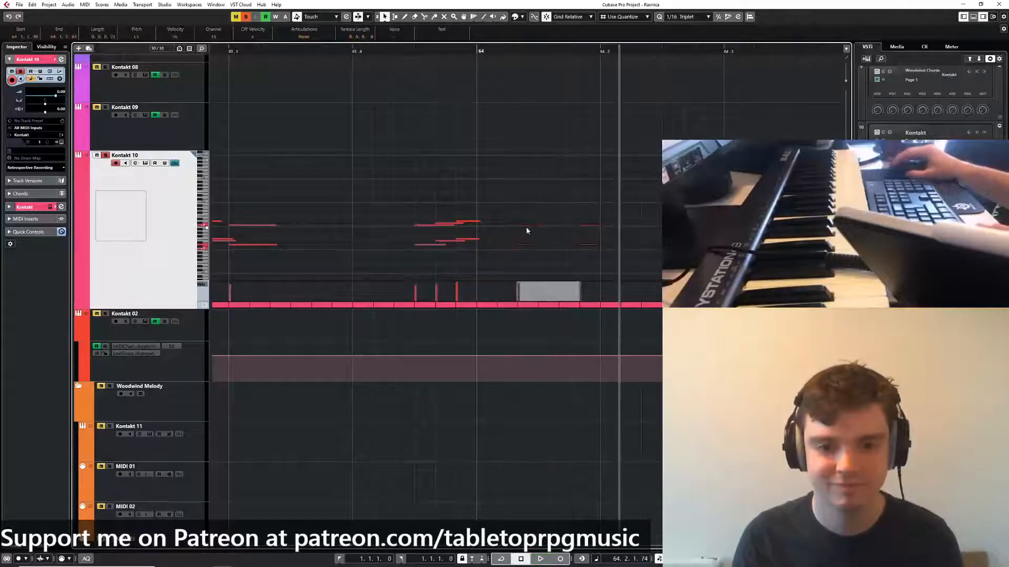
drag(526, 226, 540, 227)
click(394, 51)
key(space)
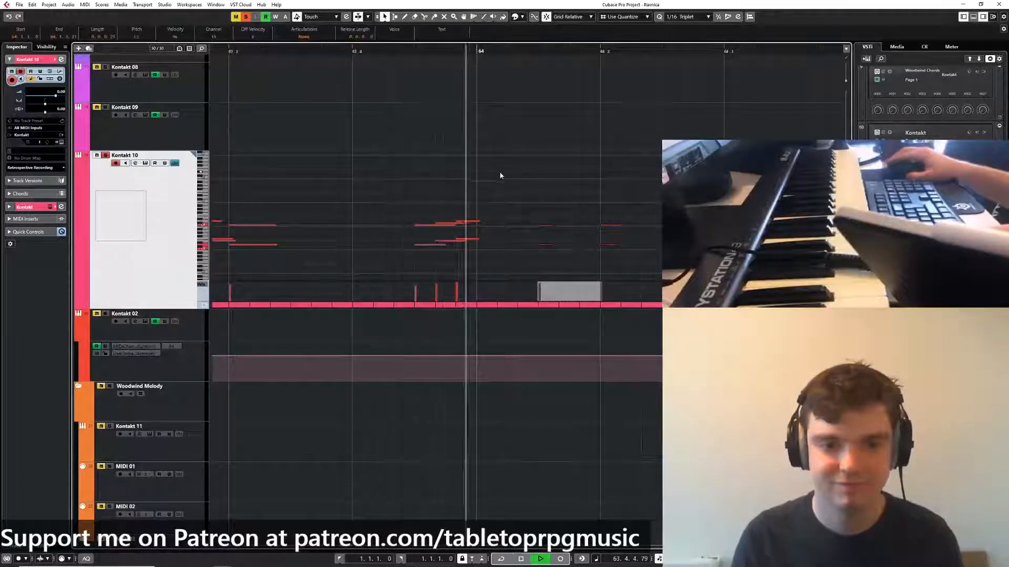
scroll(490, 210, down, 3)
mouse_move(484, 212)
mouse_down()
mouse_move(486, 254)
mouse_move(490, 228)
mouse_up()
scroll(487, 252, up, 3)
key(space)
click(476, 232)
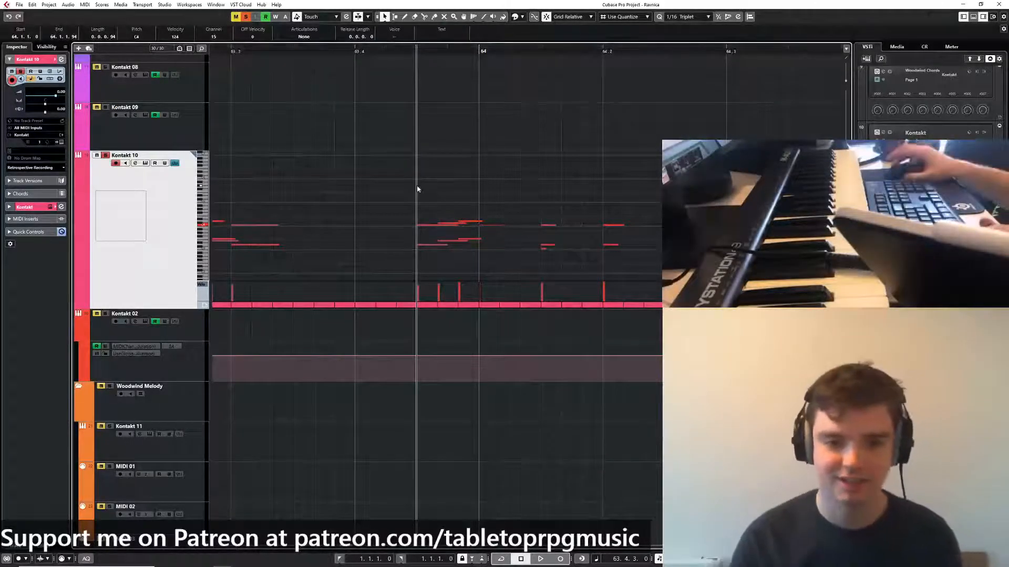
Play the Kontakt 10 percussion from the last beat of bar 63 onward
scroll(417, 189, down, 1)
click(454, 116)
scroll(455, 117, down, 4)
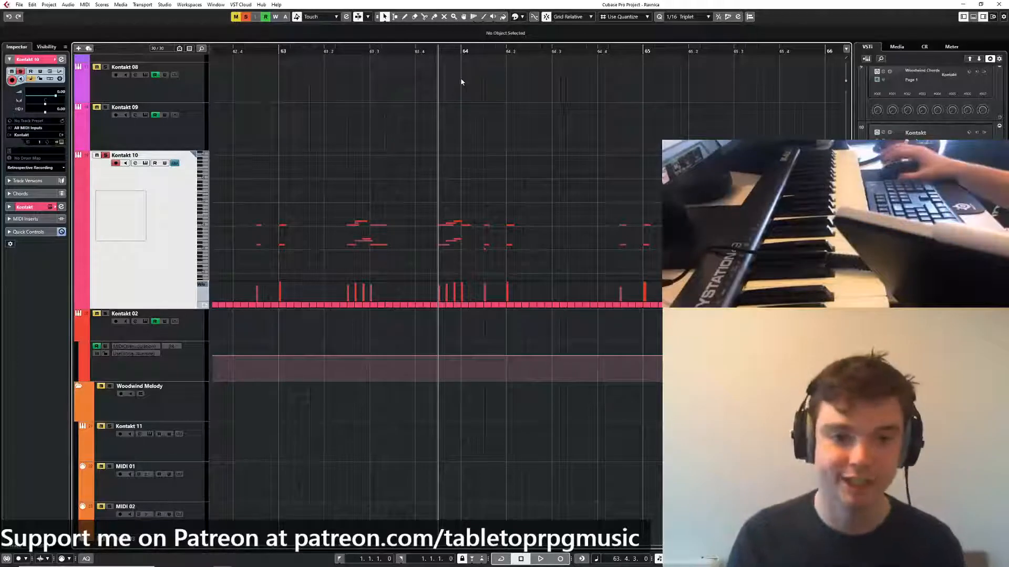
scroll(465, 98, down, 2)
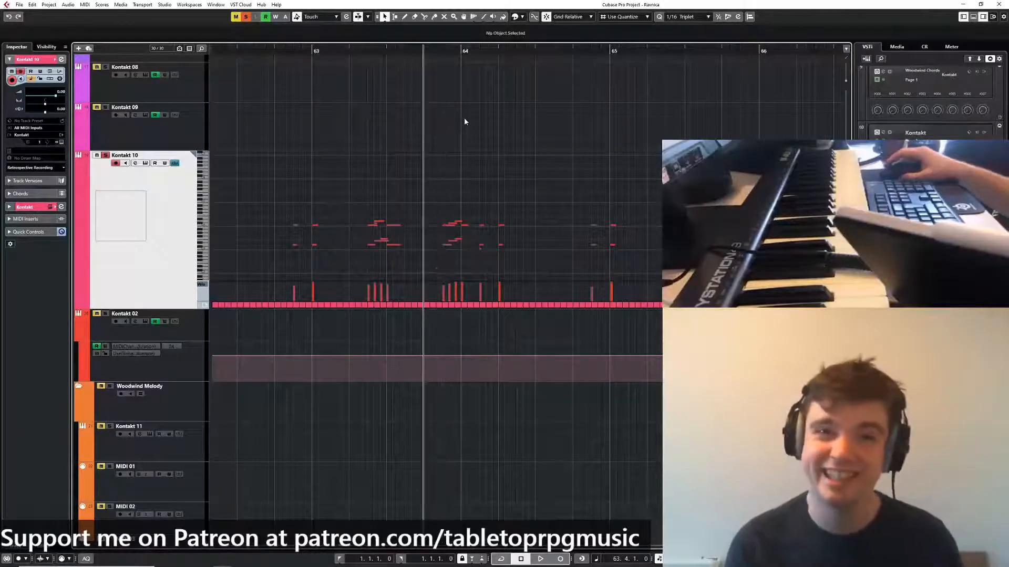
scroll(464, 163, down, 2)
scroll(470, 166, up, 2)
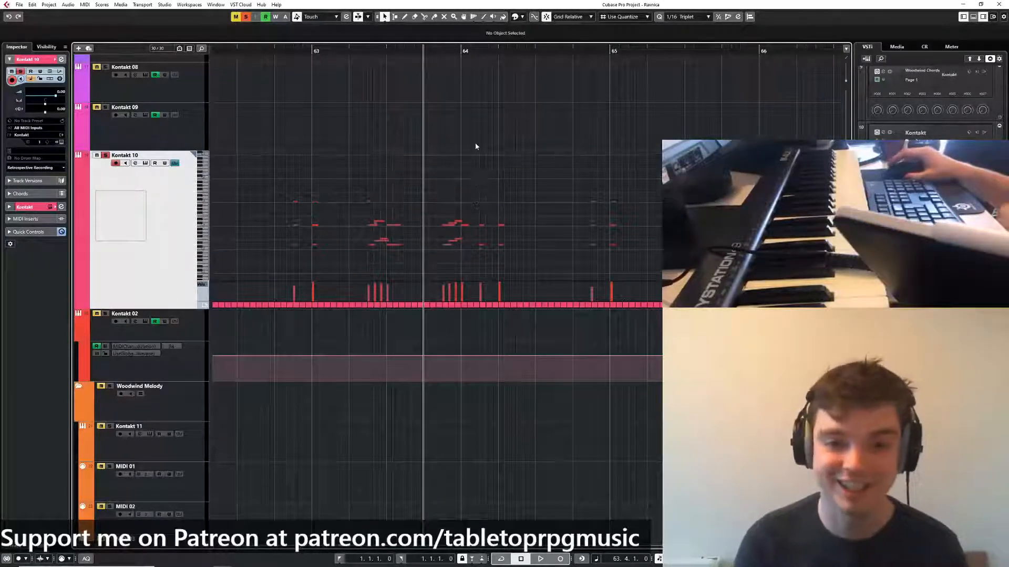
drag(471, 137, 486, 127)
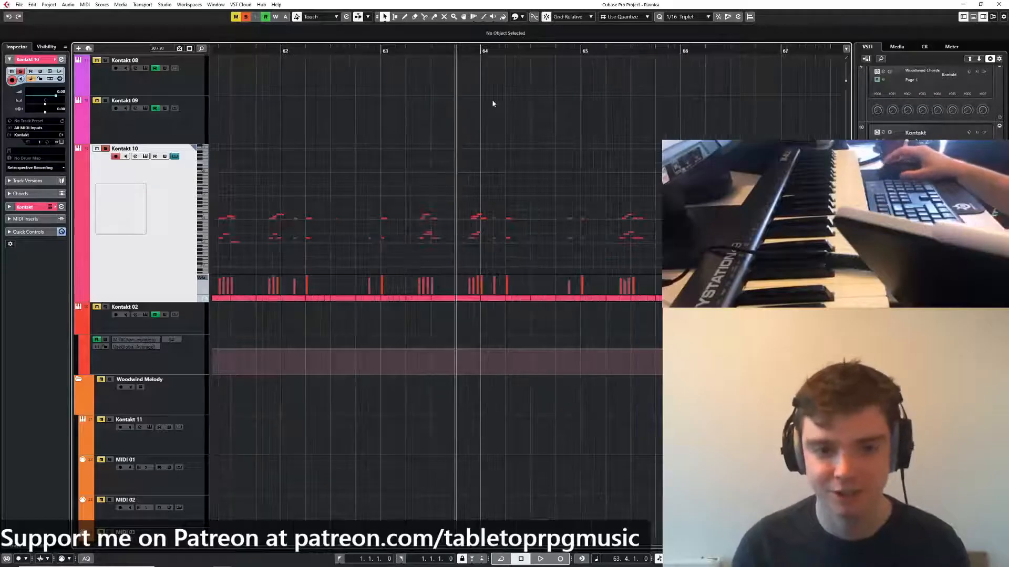
key(space)
key(h)
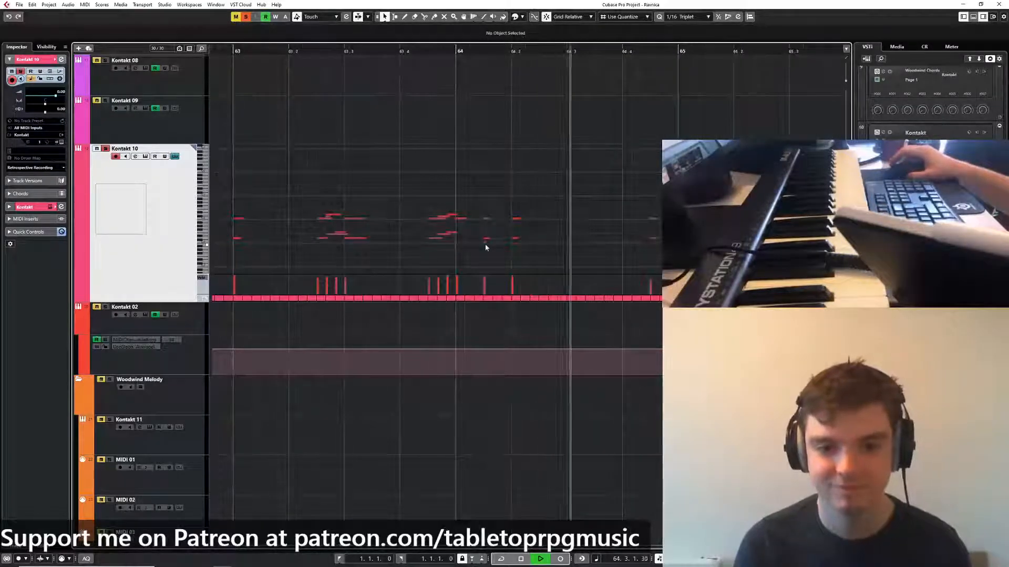
key(f)
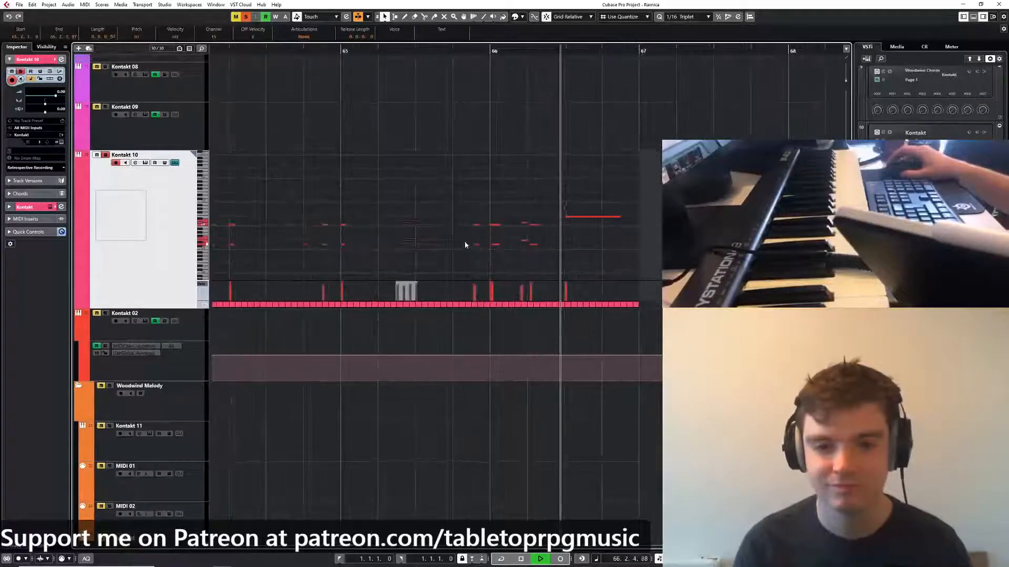
Quantize the hits leading into bar 66 and the pair around beat 66.2 to 1/16 triplets, and play them
drag(462, 207, 559, 293)
key(q)
scroll(536, 211, down, 3)
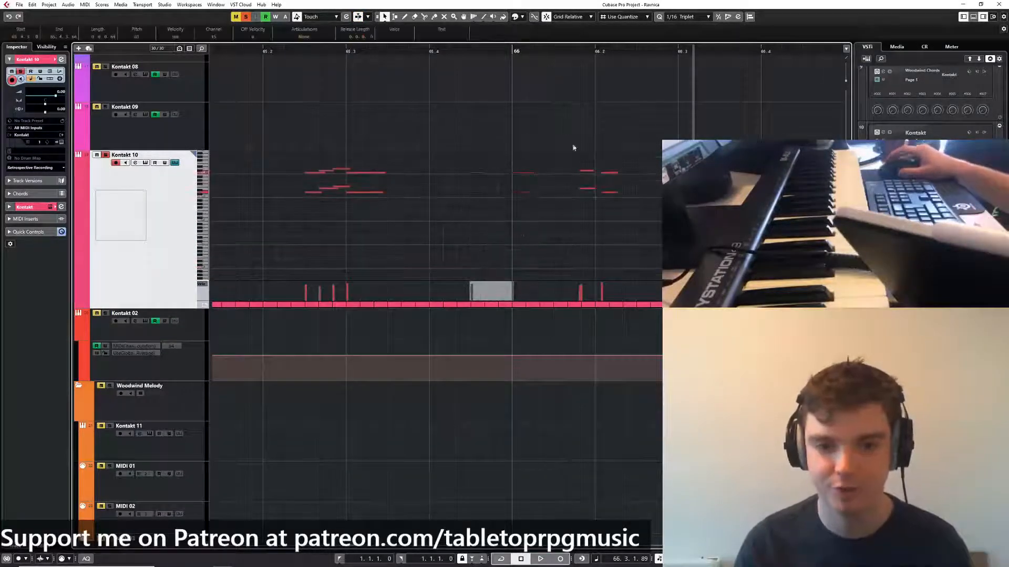
drag(567, 140, 653, 221)
key(q)
click(483, 51)
key(space)
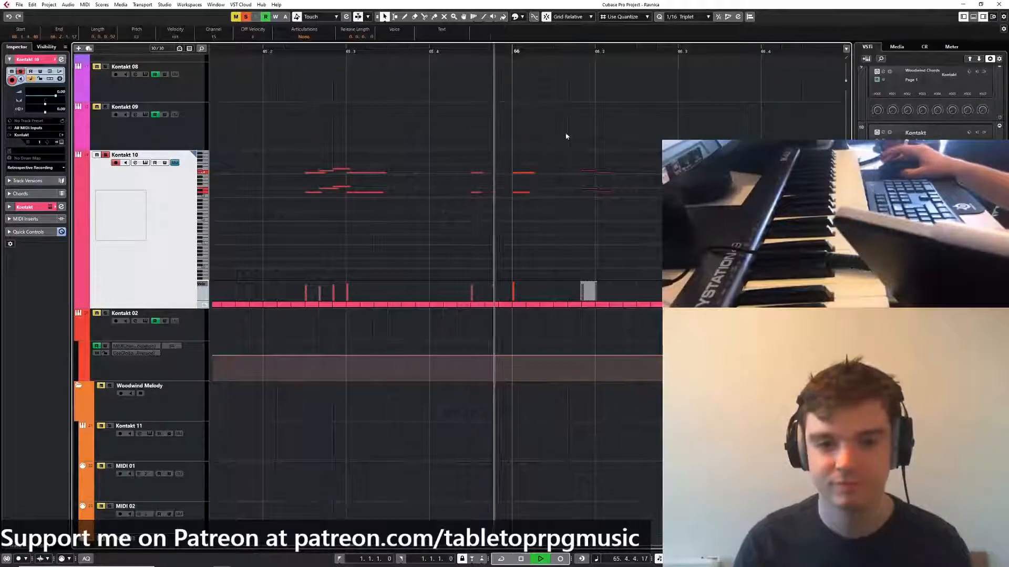
Quantize the long note at beat 66.3 to the triplet grid, select the hit before beat 66.2, and replay from before bar 66
drag(655, 155, 730, 211)
key(q)
key(space)
drag(581, 159, 590, 207)
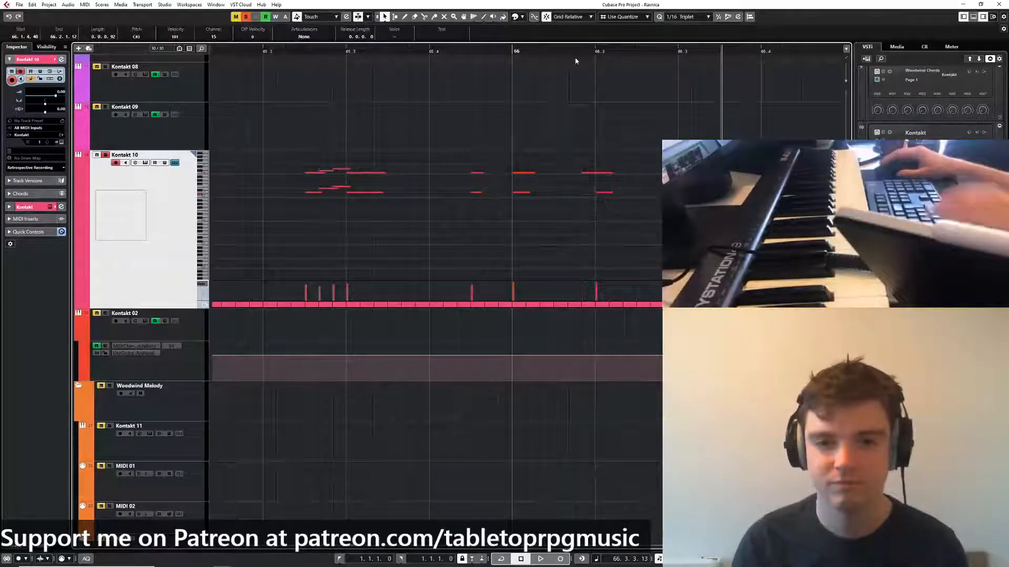
drag(569, 51, 471, 51)
key(space)
Raise the upper note at beat 66.2 by one semitone, lower the lower notes beneath it, and play the change
drag(601, 160, 616, 195)
key(Up)
scroll(606, 184, down, 2)
key(space)
key(Down)
key(space)
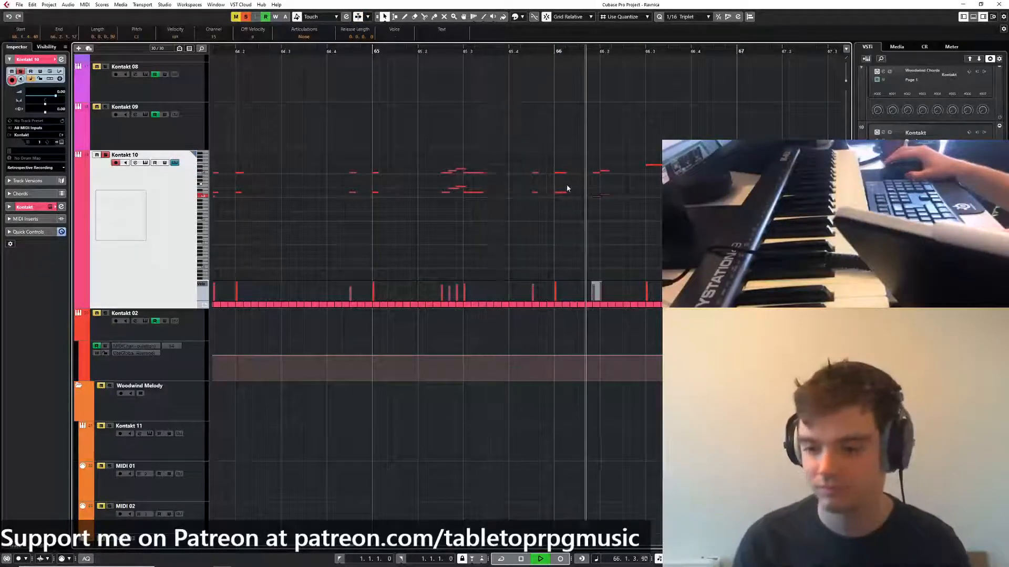
key(space)
Set the quantize preset to 1/16, quantize the selected hits around beat 66.2, and play them from bar 66
scroll(367, 86, down, 2)
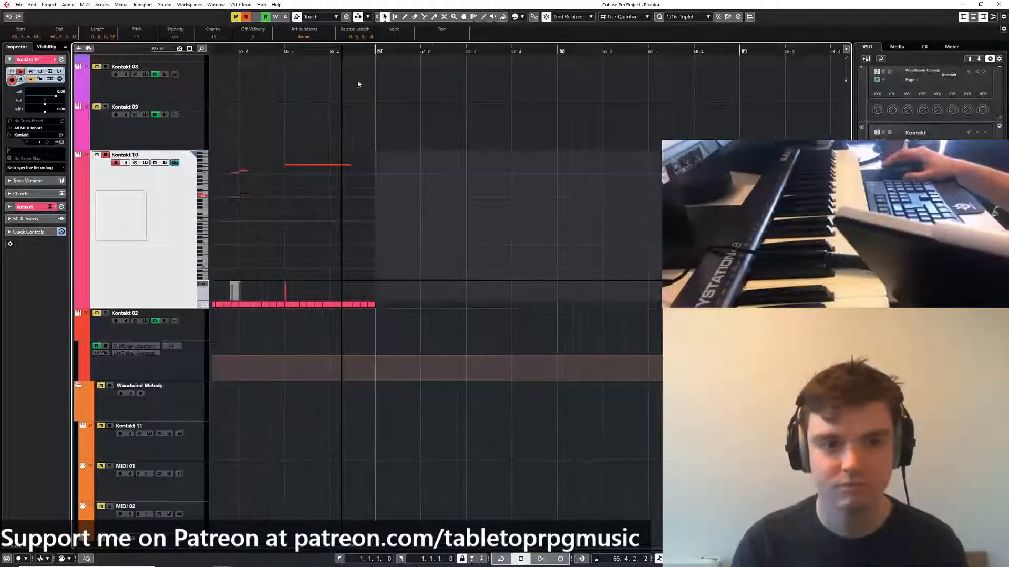
scroll(394, 66, left, 4)
click(689, 19)
click(684, 71)
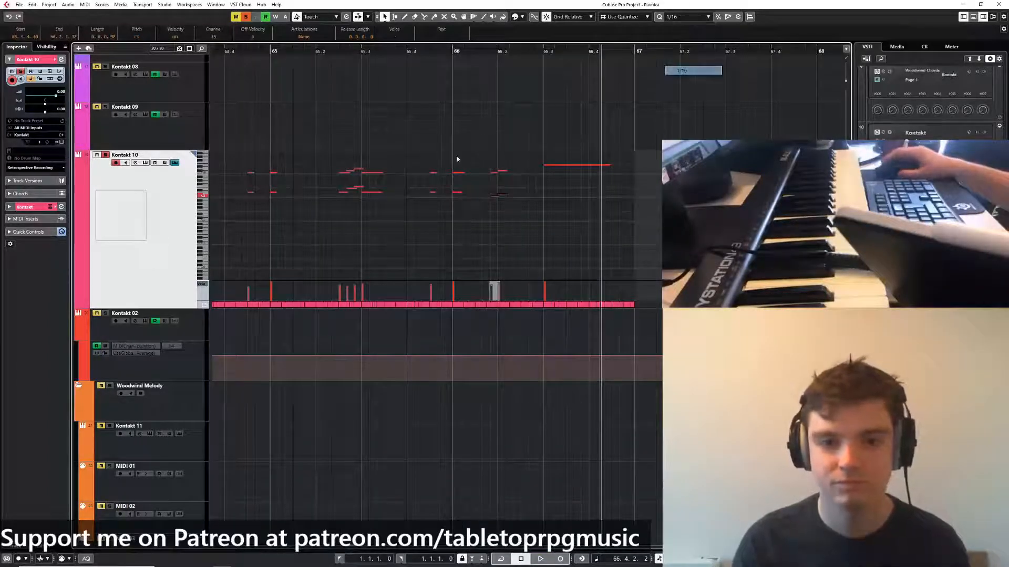
key(q)
click(450, 52)
key(space)
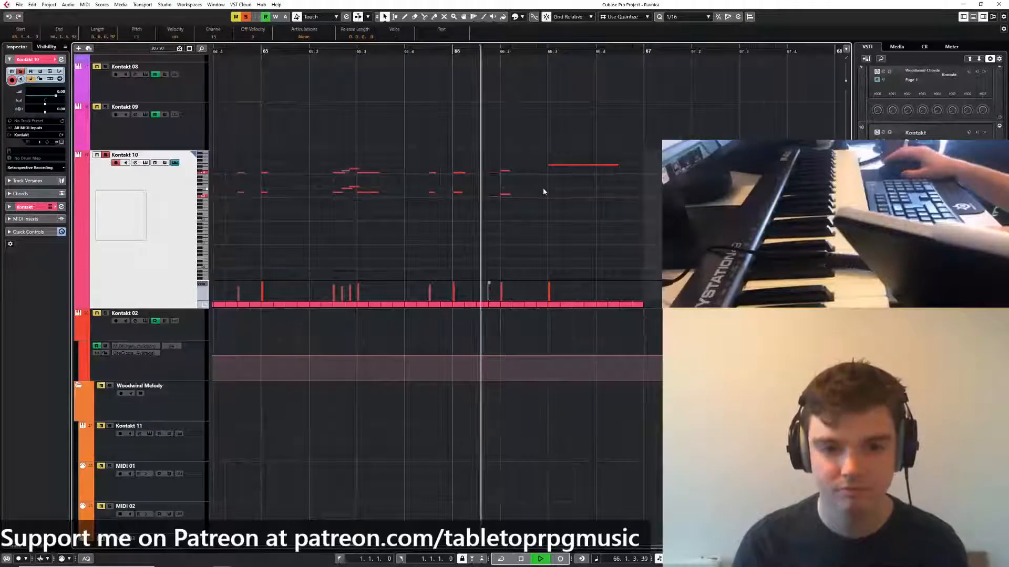
key(space)
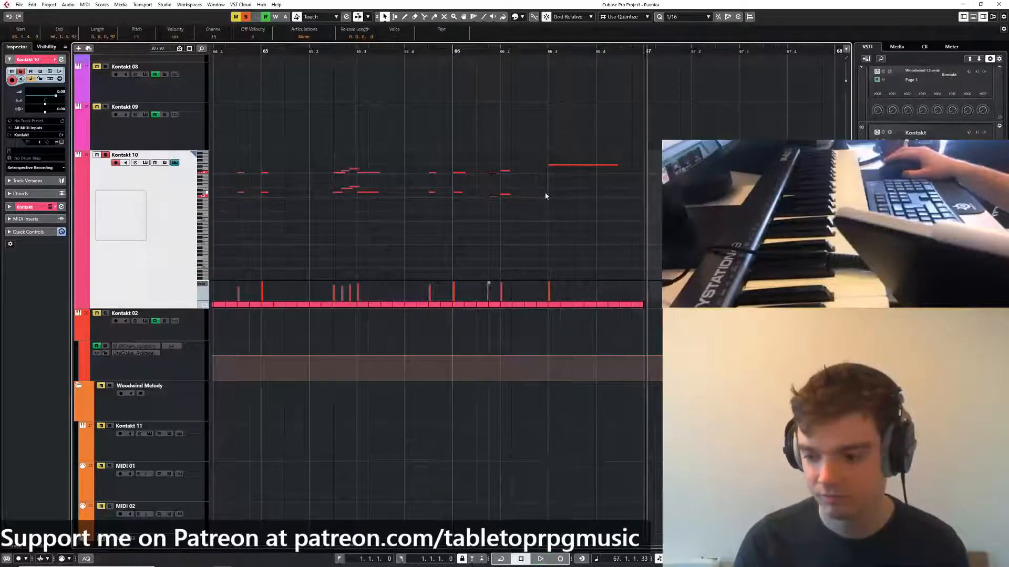
Duplicate the long note at beat 66.3 one octave lower and play both notes together
drag(559, 165, 559, 192)
click(551, 49)
key(space)
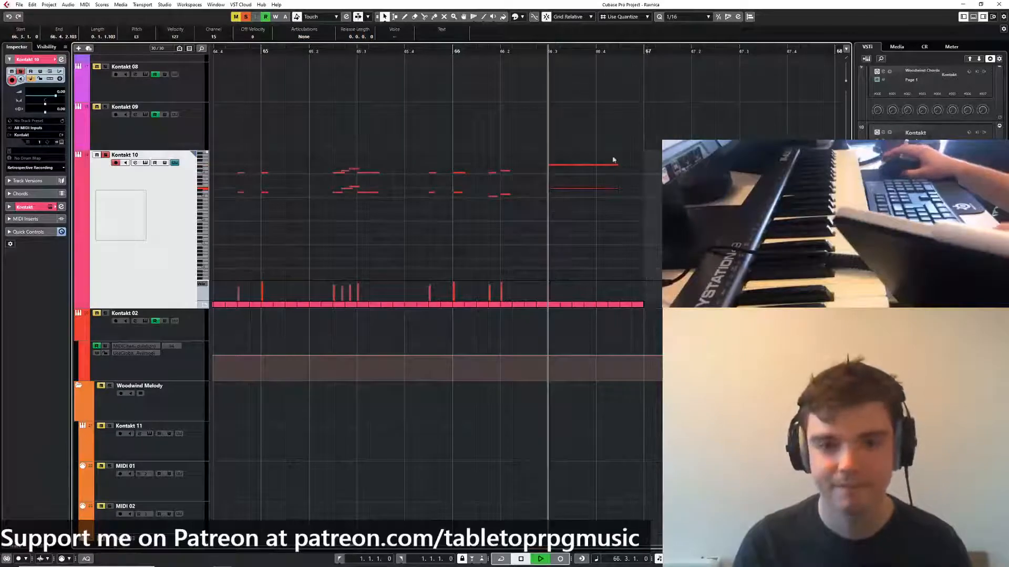
scroll(581, 197, down, 6)
key(space)
Place the playback cursor at bar 59 and clear all track solos
drag(411, 153, 491, 154)
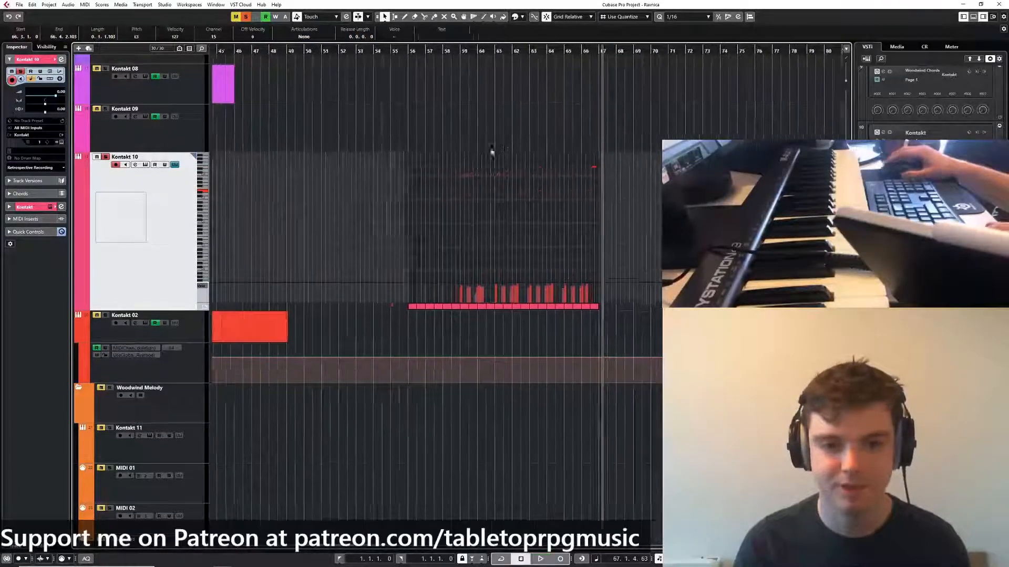
scroll(473, 158, up, 4)
click(448, 50)
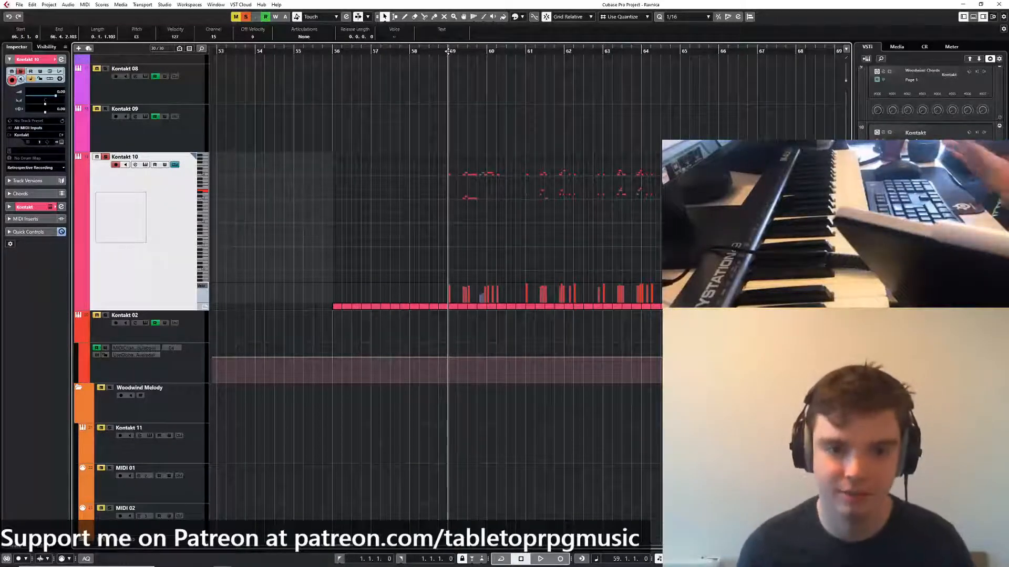
click(245, 17)
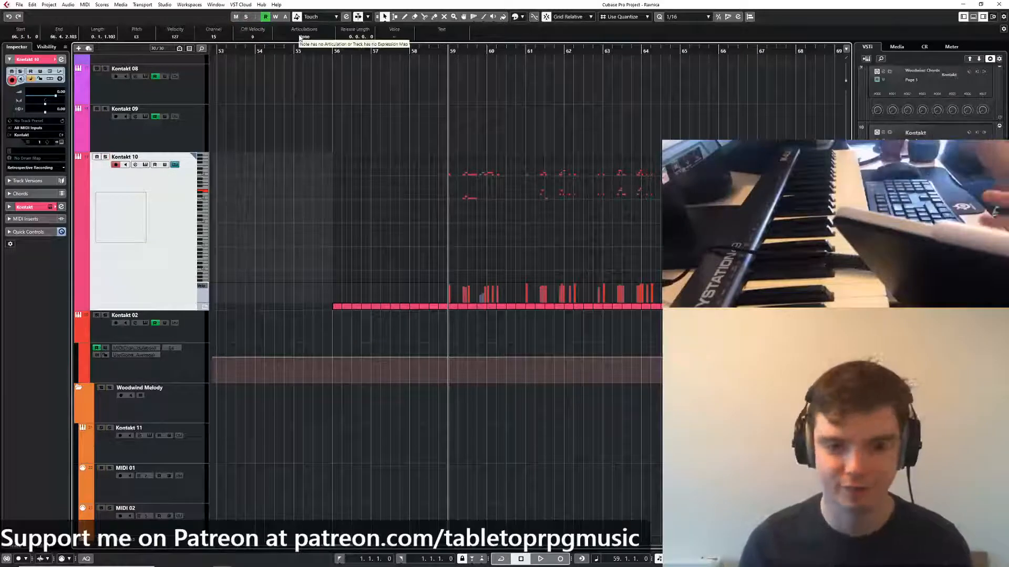
click(458, 122)
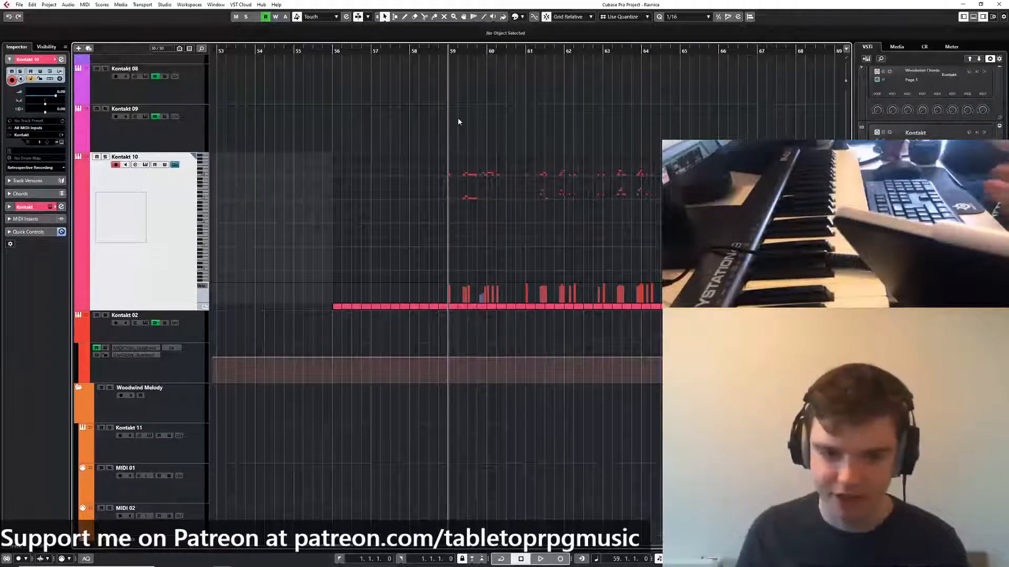
Close the in-place editor of Kontakt 10 and play the full arrangement from bar 59
scroll(455, 222, down, 2)
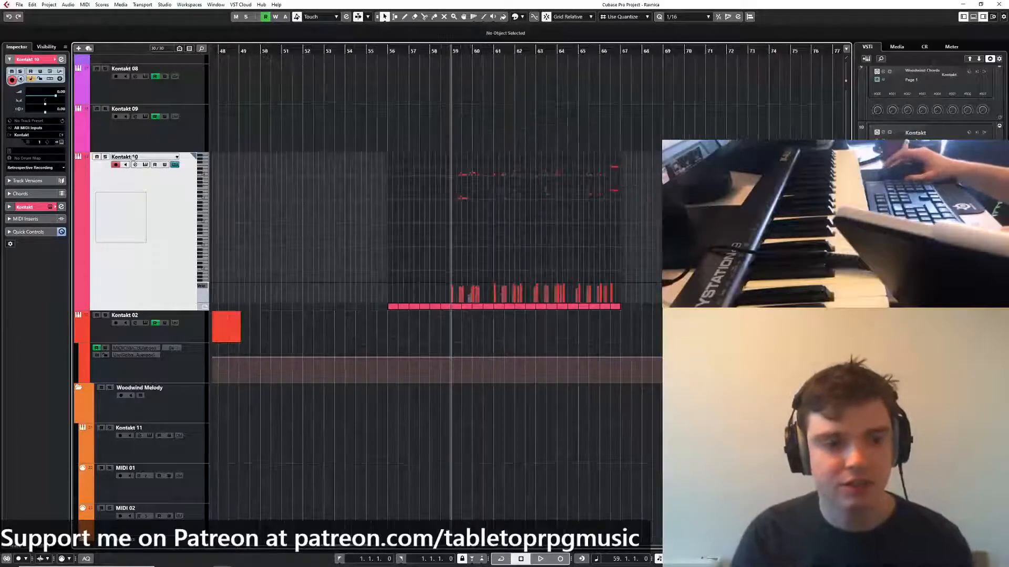
click(175, 165)
scroll(413, 199, down, 1)
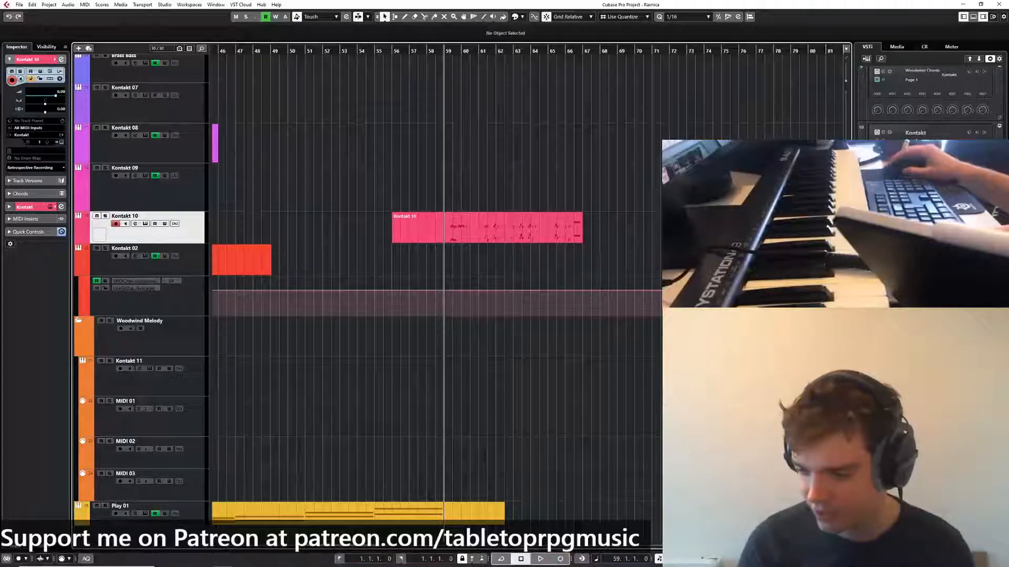
scroll(521, 454, up, 1)
scroll(405, 257, up, 1)
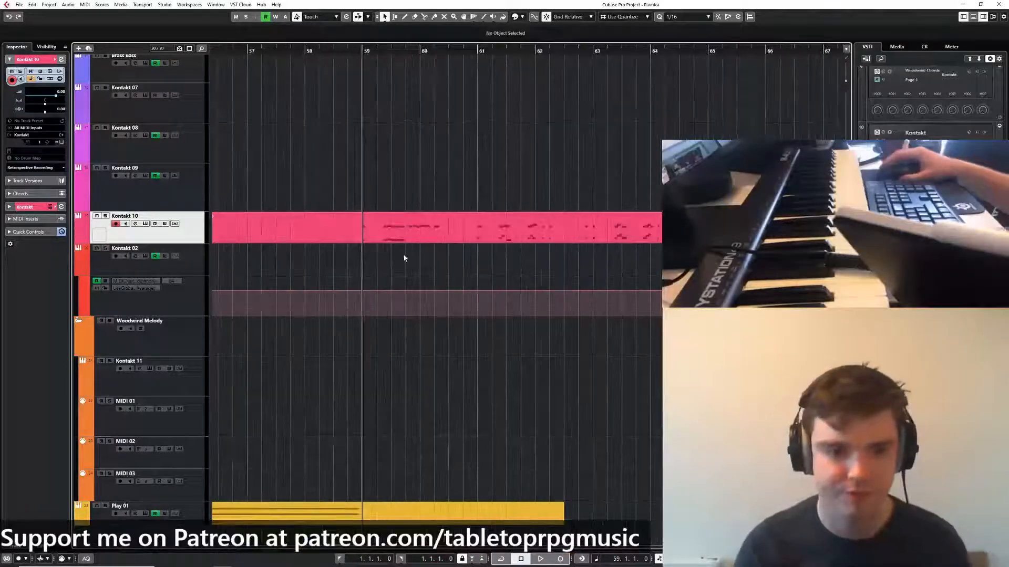
key(space)
scroll(415, 269, down, 1)
scroll(414, 269, up, 5)
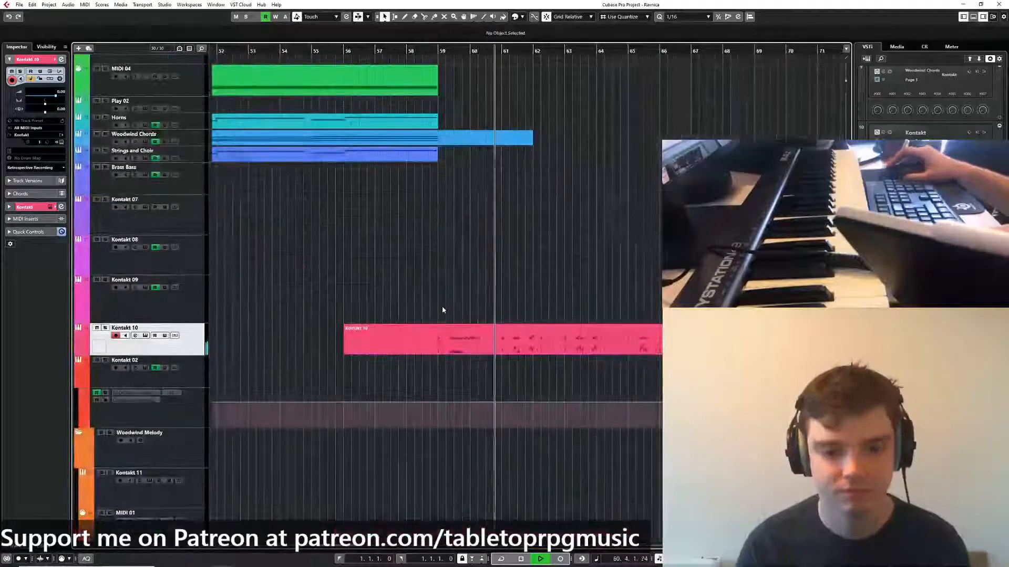
scroll(587, 309, up, 1)
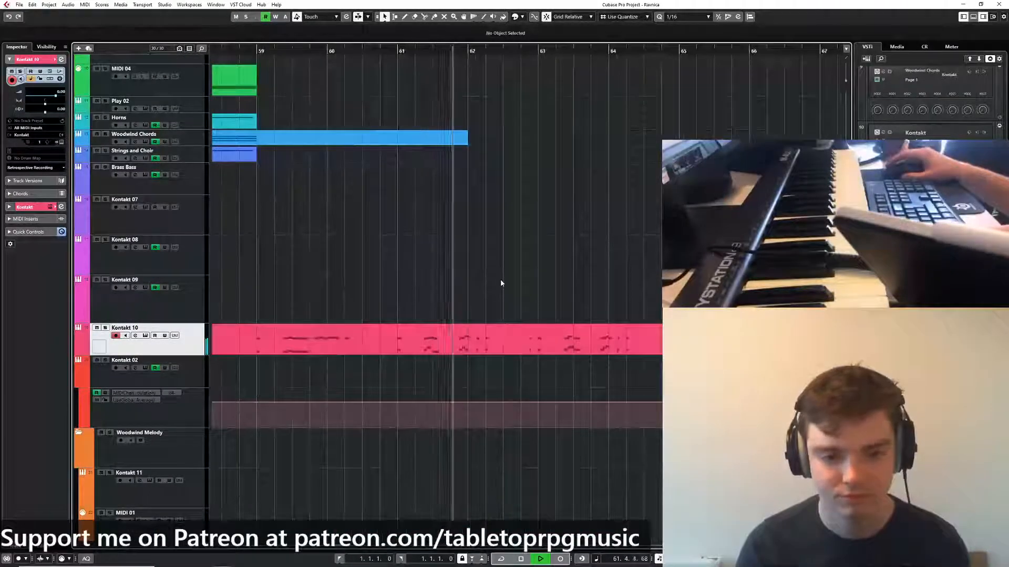
scroll(491, 281, right, 1)
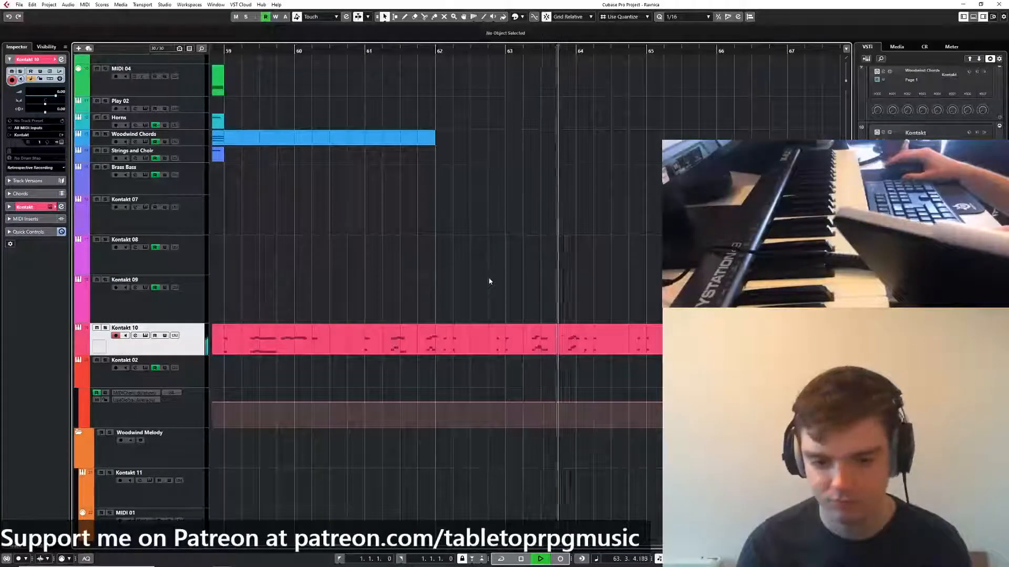
Reopen the in-place editor of Kontakt 10 during playback
click(175, 335)
scroll(544, 379, right, 5)
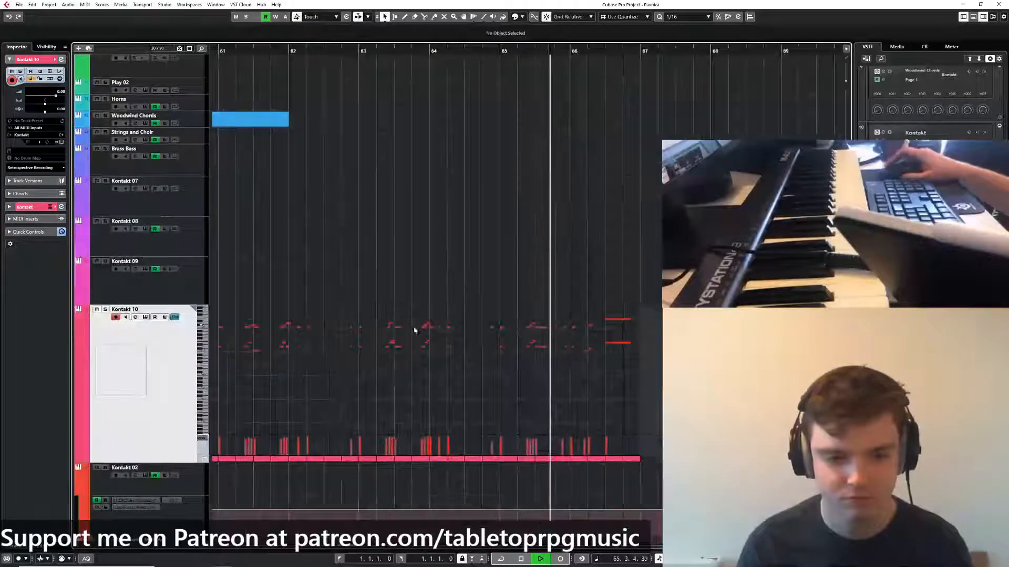
Stop playback and return the playback cursor to bar 59, where the Kontakt 10 percussion begins
scroll(431, 335, down, 3)
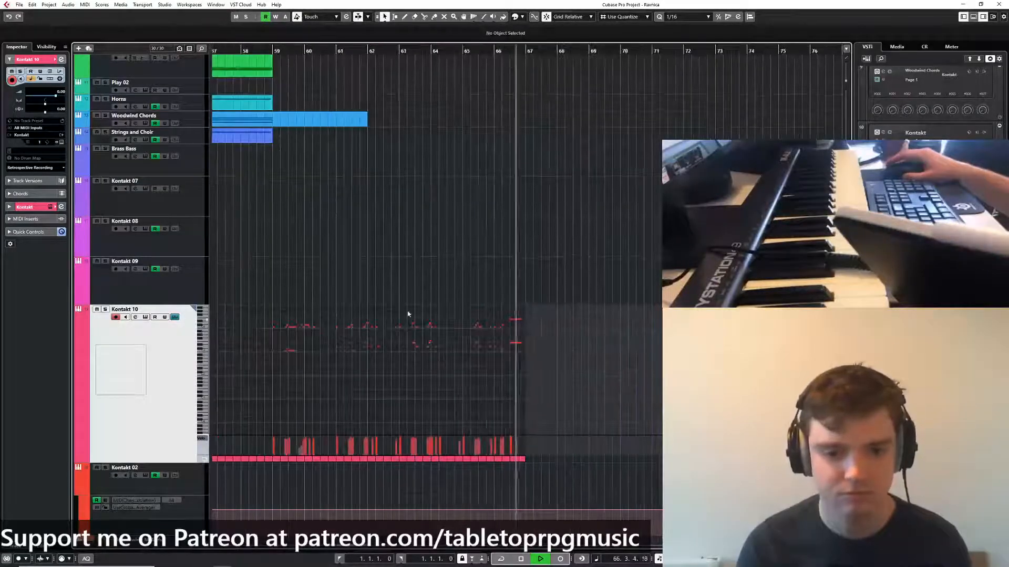
scroll(415, 295, left, 2)
key(space)
click(347, 51)
scroll(428, 259, down, 2)
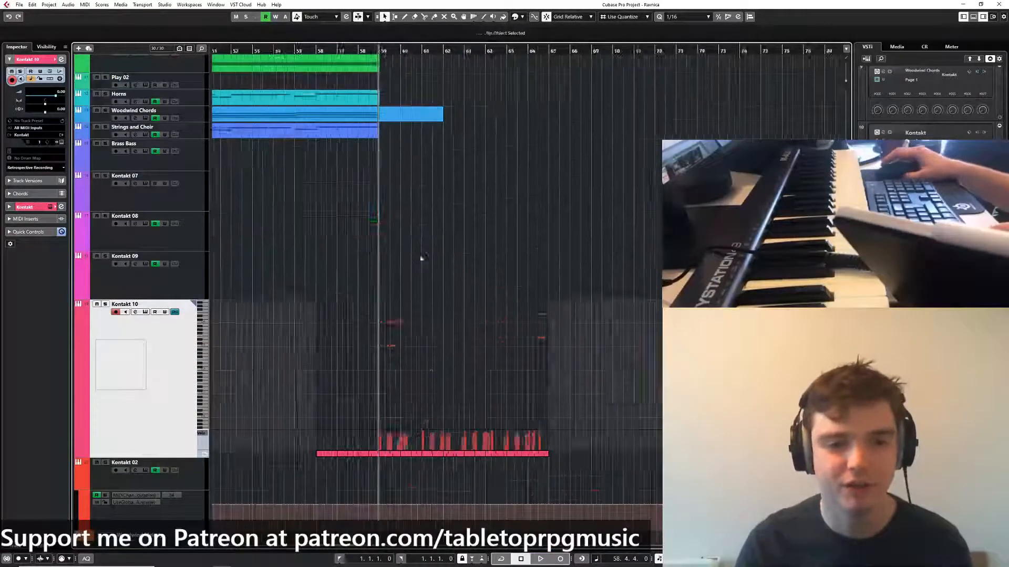
Look over the upper tracks of the arrangement and close the in-place editor of Kontakt 10
scroll(452, 368, up, 8)
scroll(413, 263, down, 2)
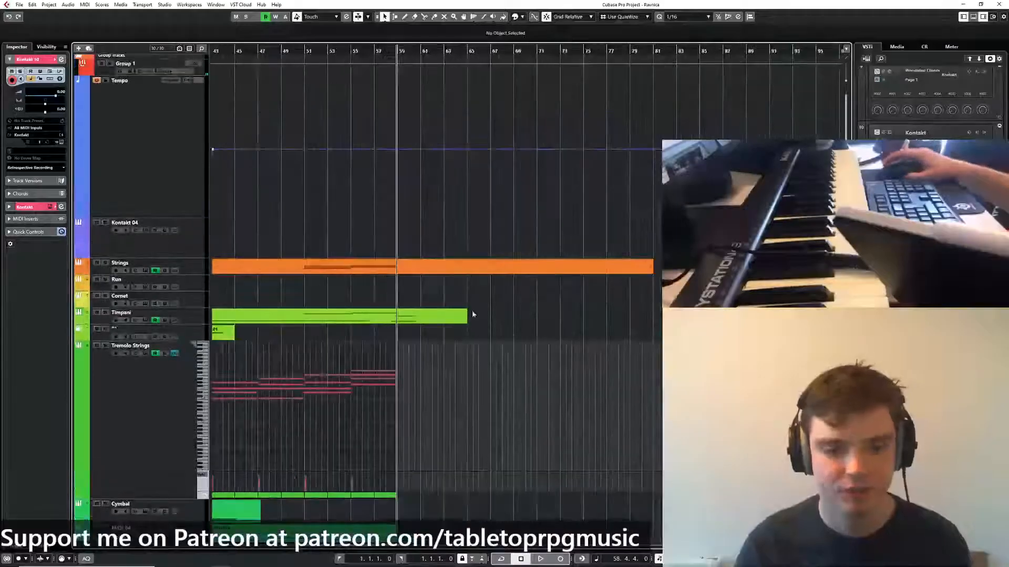
scroll(468, 316, down, 8)
scroll(468, 316, left, 1)
click(175, 350)
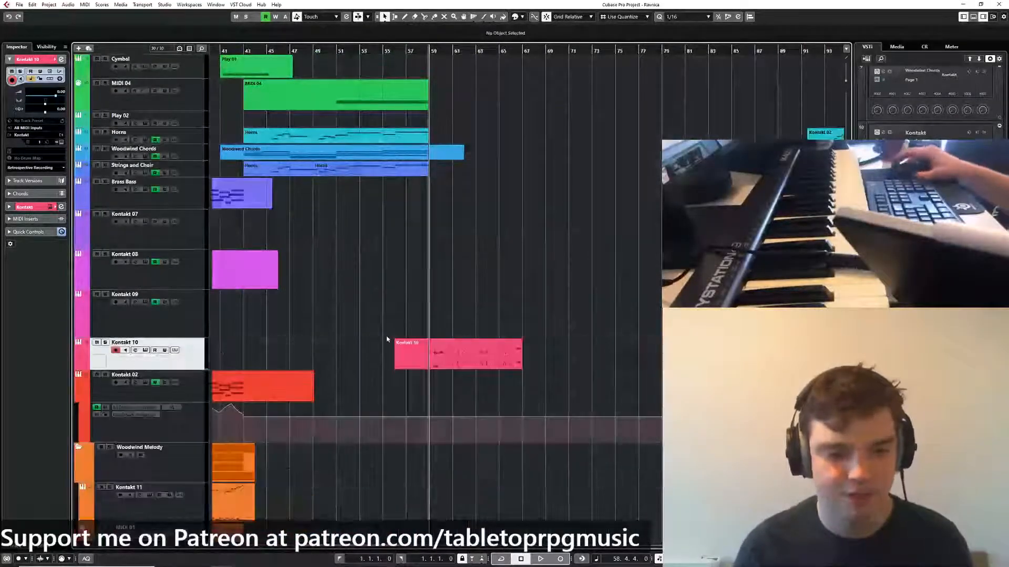
Select the Kontakt 02 track, and switch the selection to the Play 01 track below the woodwind melody tracks
scroll(362, 273, down, 4)
scroll(353, 242, down, 1)
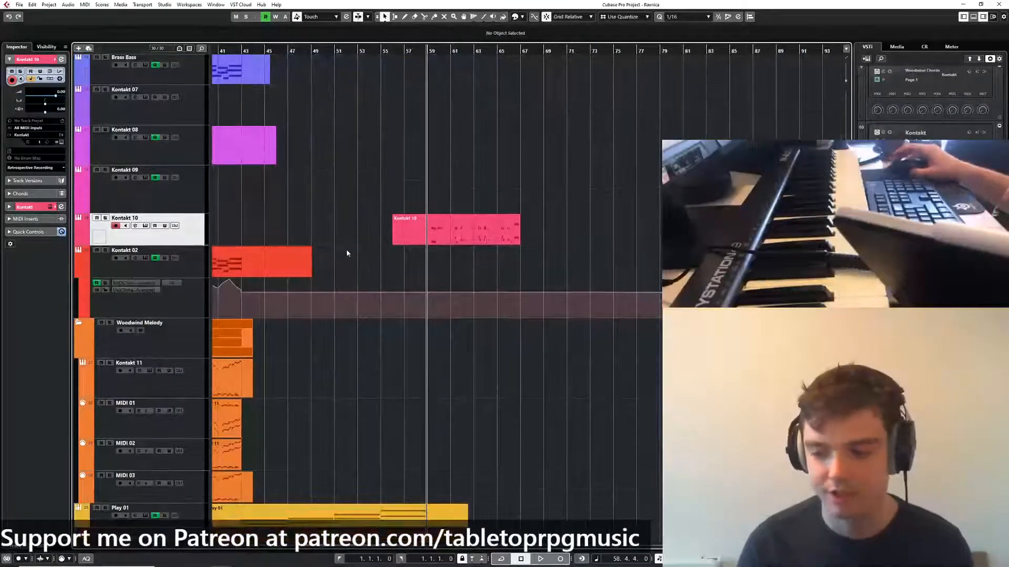
scroll(357, 154, left, 1)
click(190, 262)
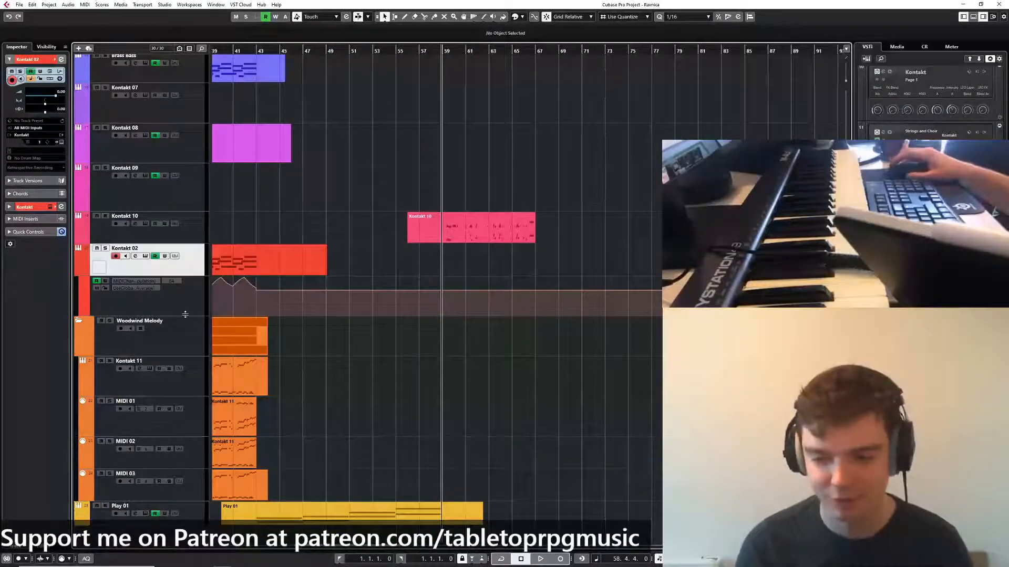
click(191, 513)
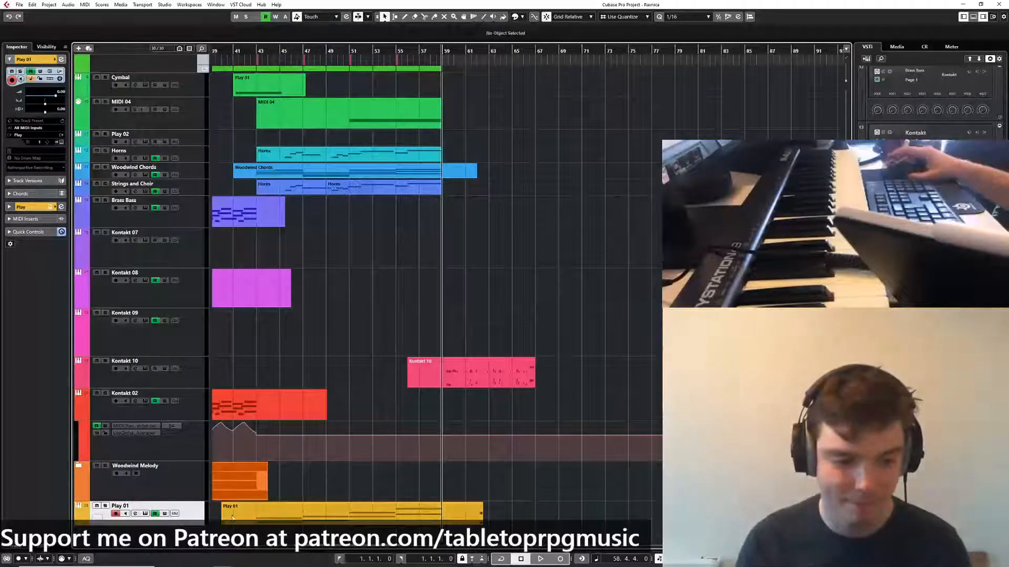
Add one Kontakt instrument track routed to Group 1 below the Play 01 track
right_click(177, 519)
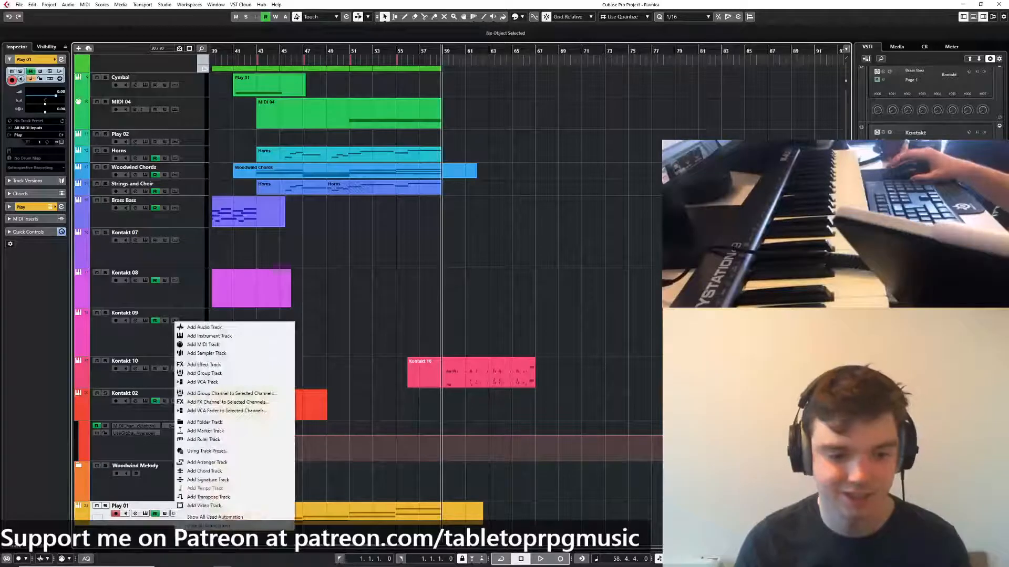
click(207, 337)
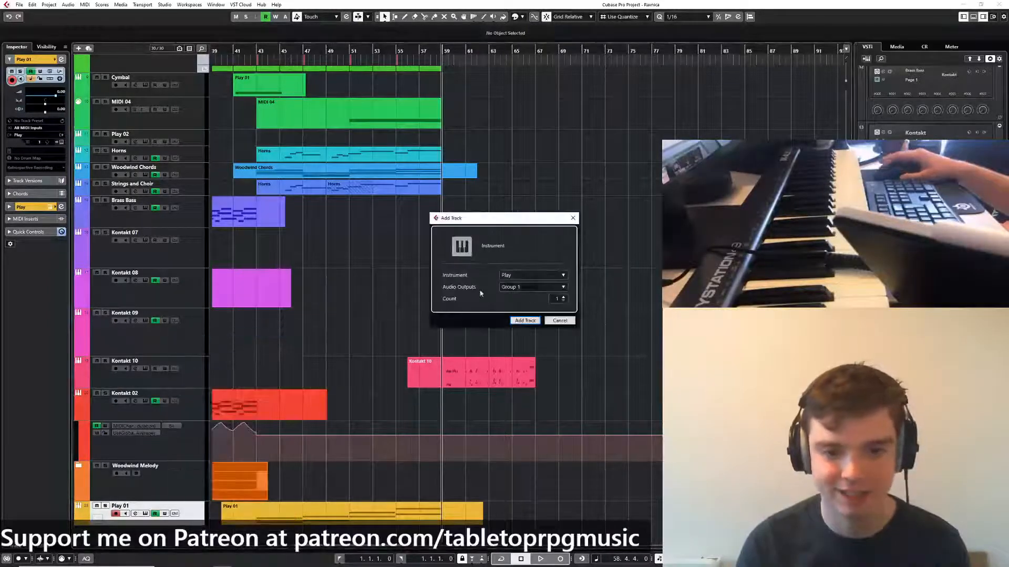
click(521, 275)
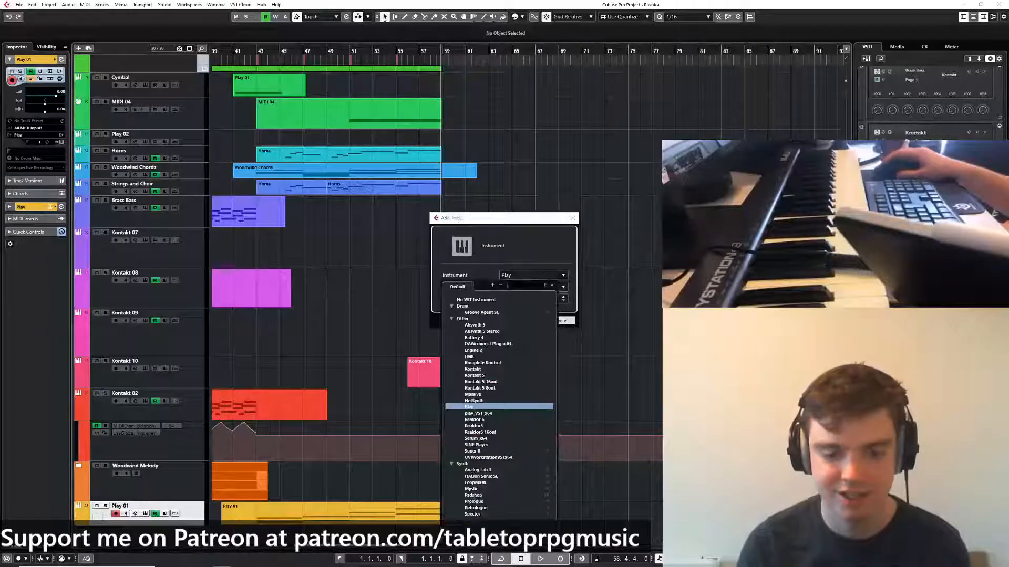
click(476, 370)
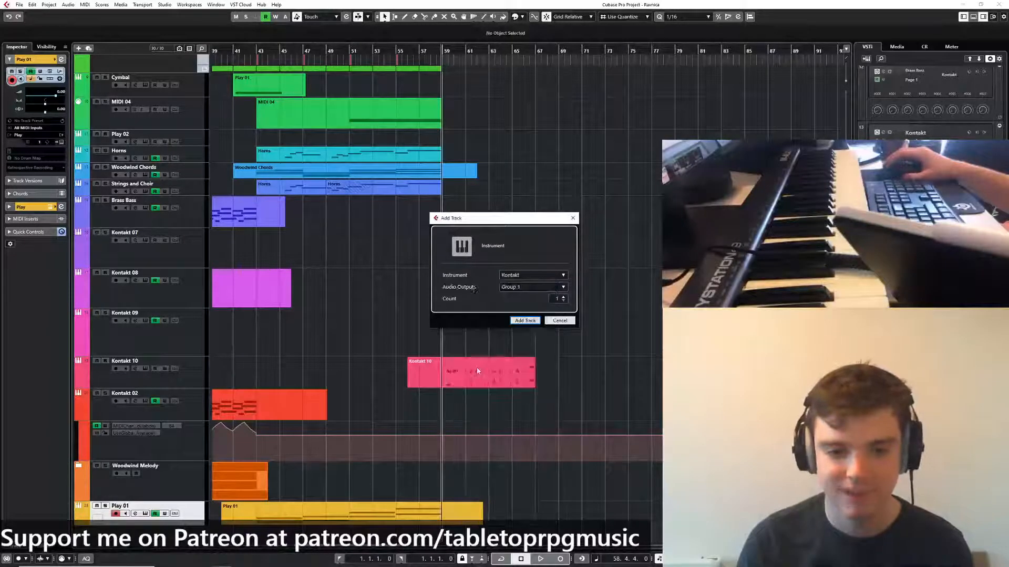
click(525, 321)
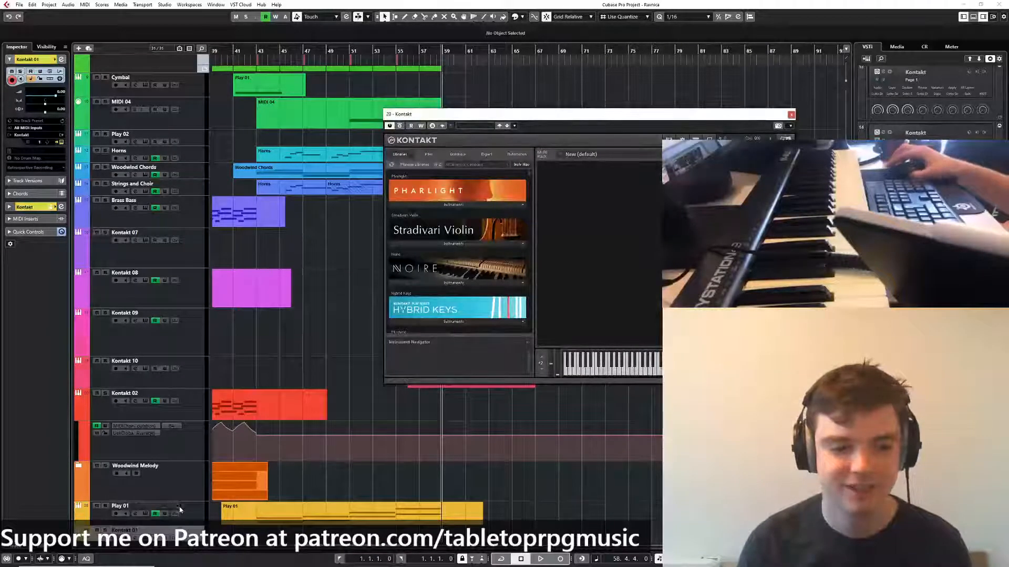
drag(508, 117, 383, 146)
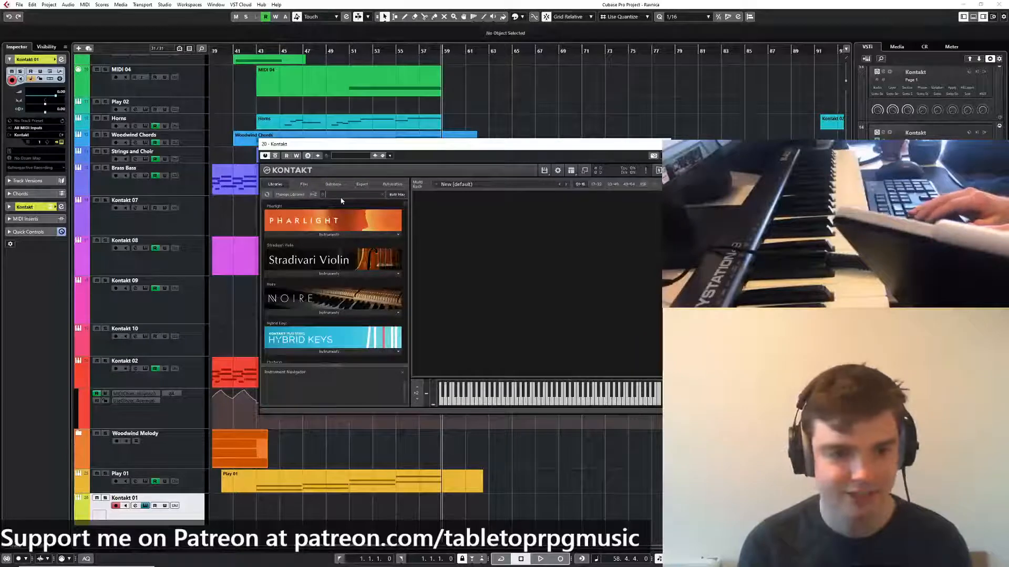
text(kont)
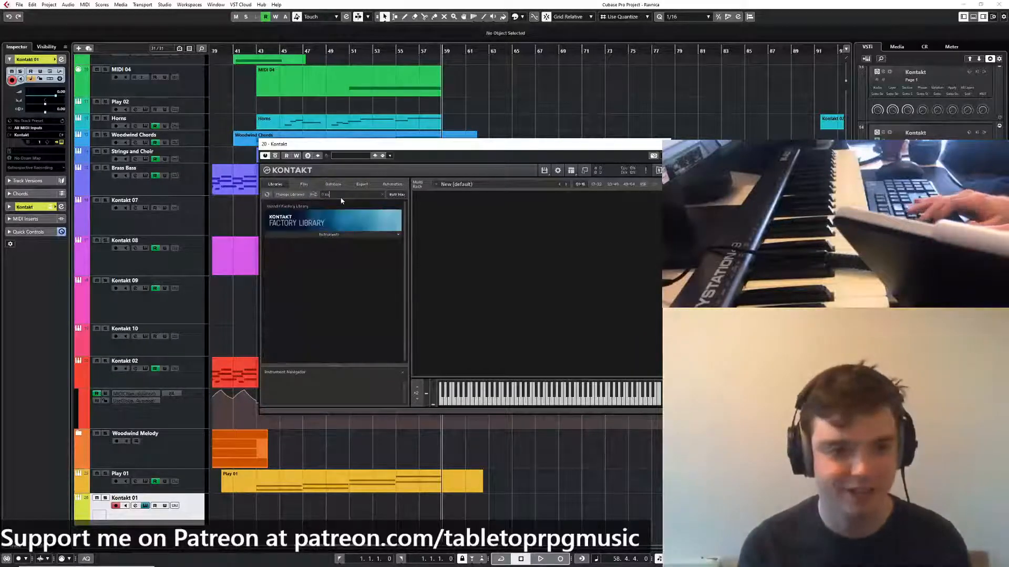
key(BackSpace)
key(BackSpace)
key(BackSpace)
key(BackSpace)
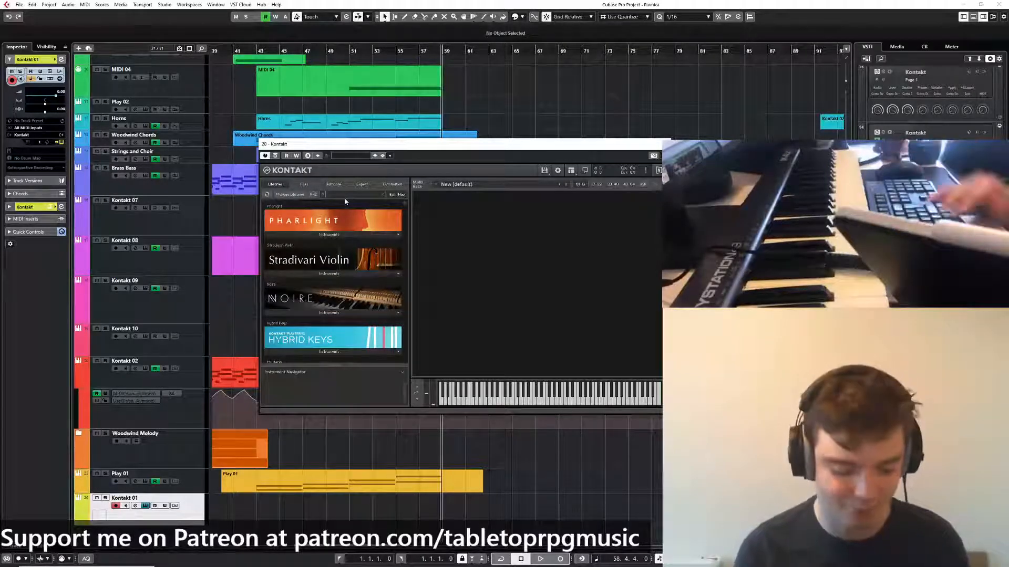
text(factory)
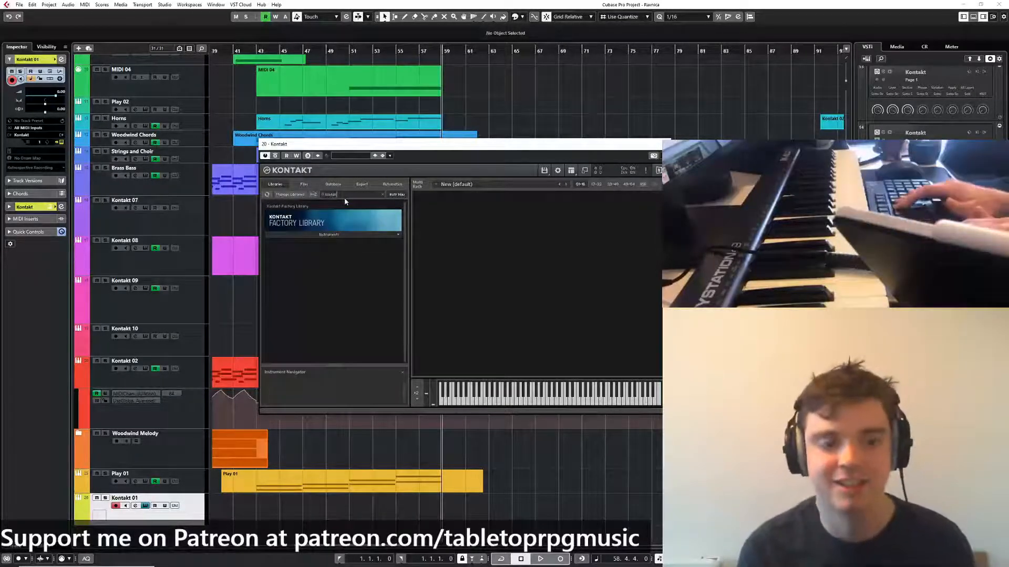
key(BackSpace)
key(BackSpace)
key(BackSpace)
key(BackSpace)
key(BackSpace)
key(BackSpace)
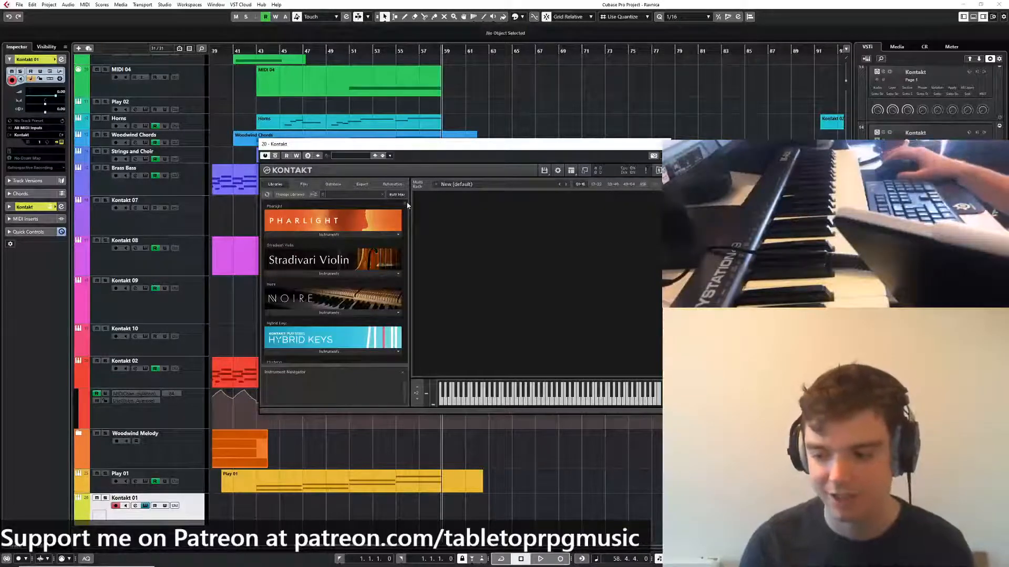
drag(407, 203, 406, 201)
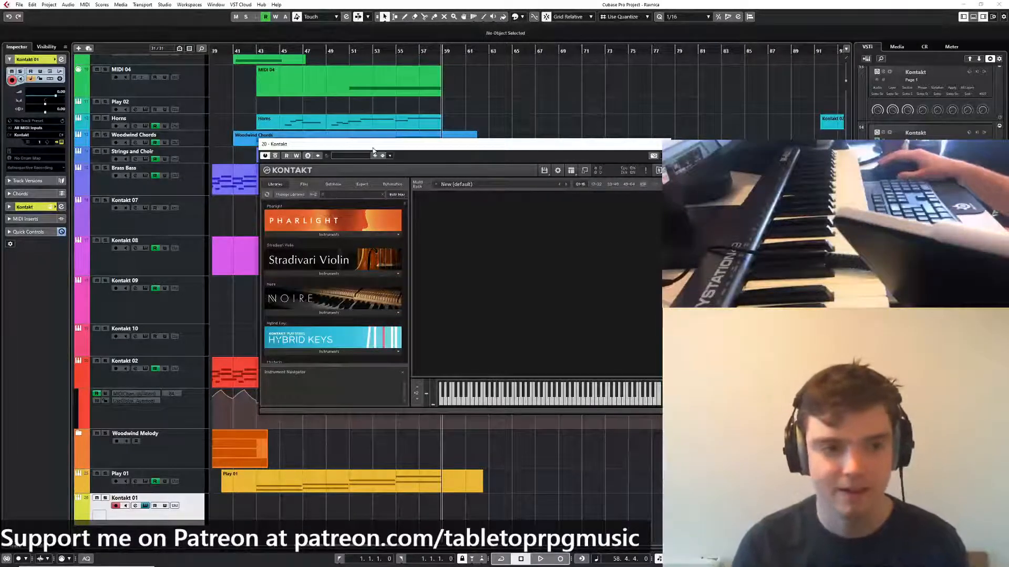
drag(373, 152, 512, 154)
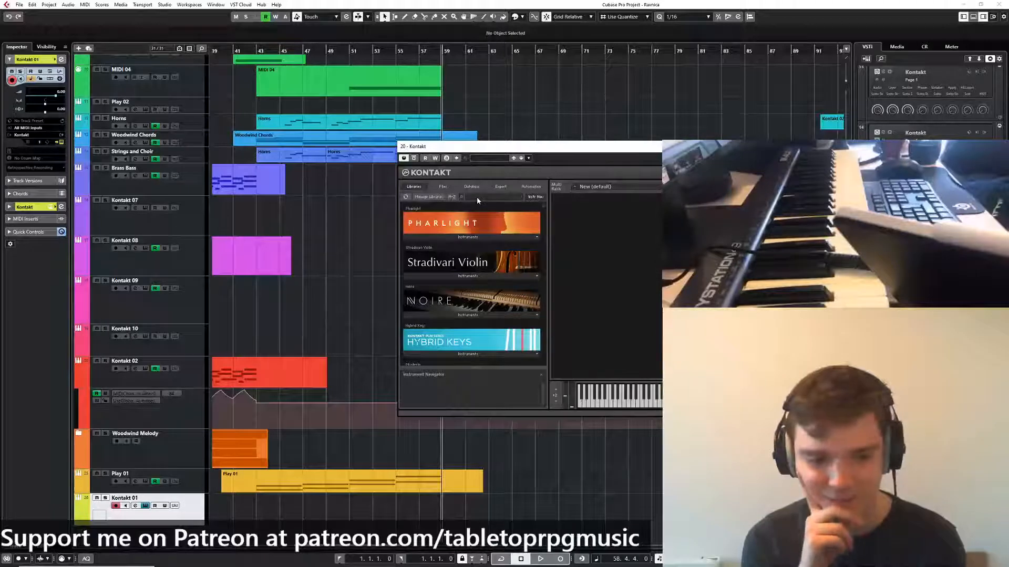
click(475, 199)
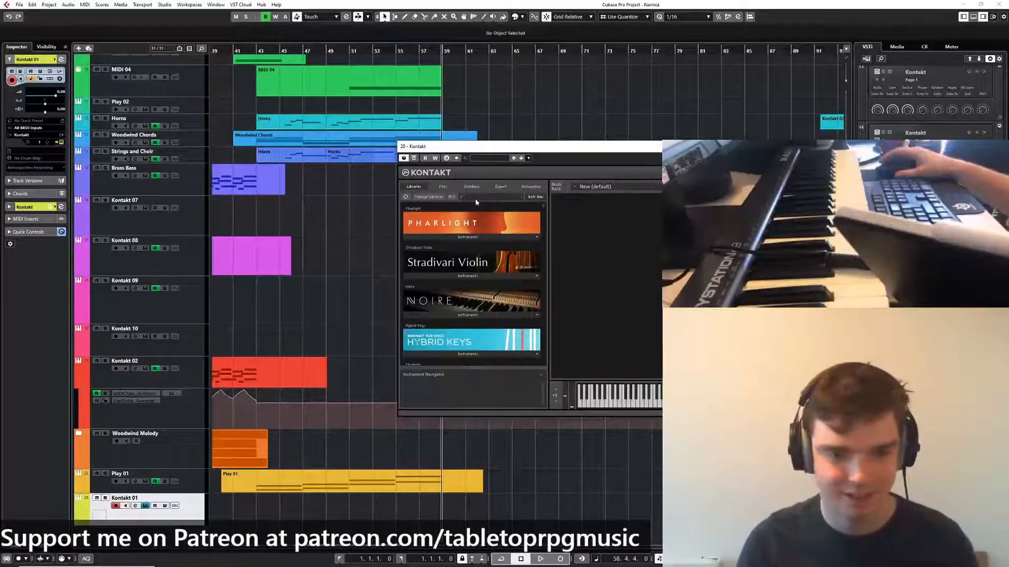
text(kontakt)
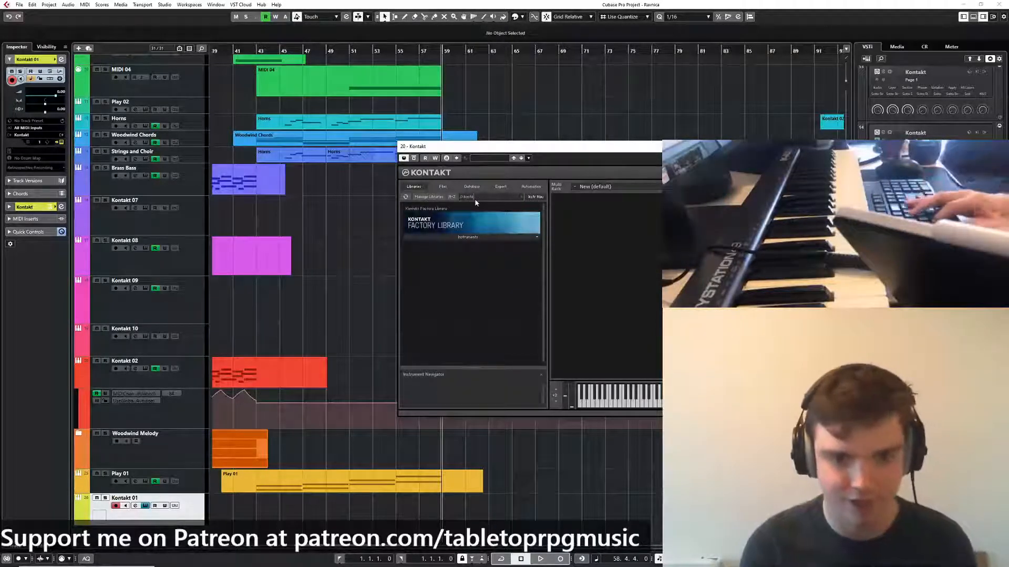
key(BackSpace)
key(BackSpace)
key(BackSpace)
key(BackSpace)
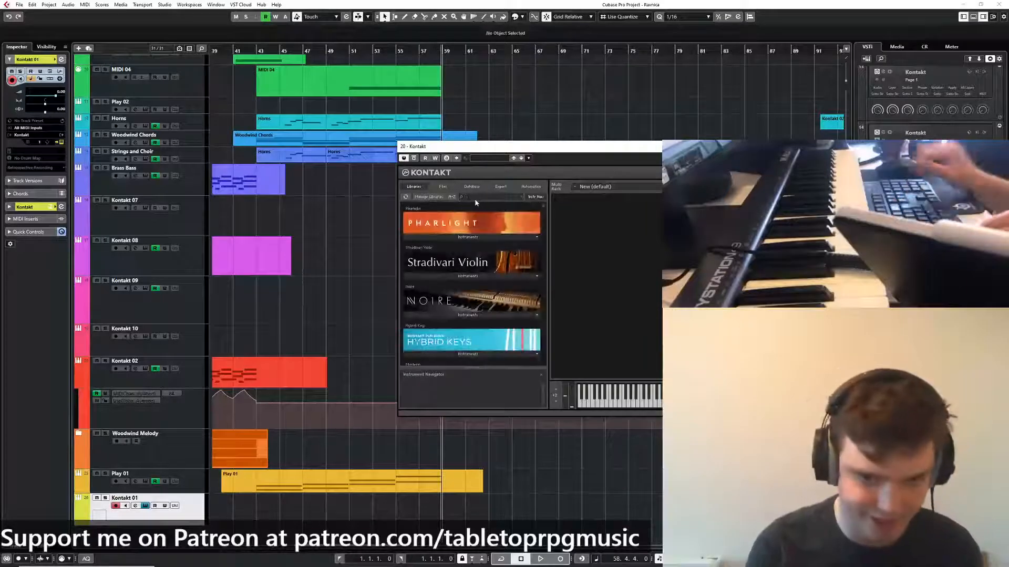
Search the Kontakt libraries for "metro" and load 06. Schwarzdorn Horns a9 Multi from Metropolis Ark 1's multi articulations
text(metro)
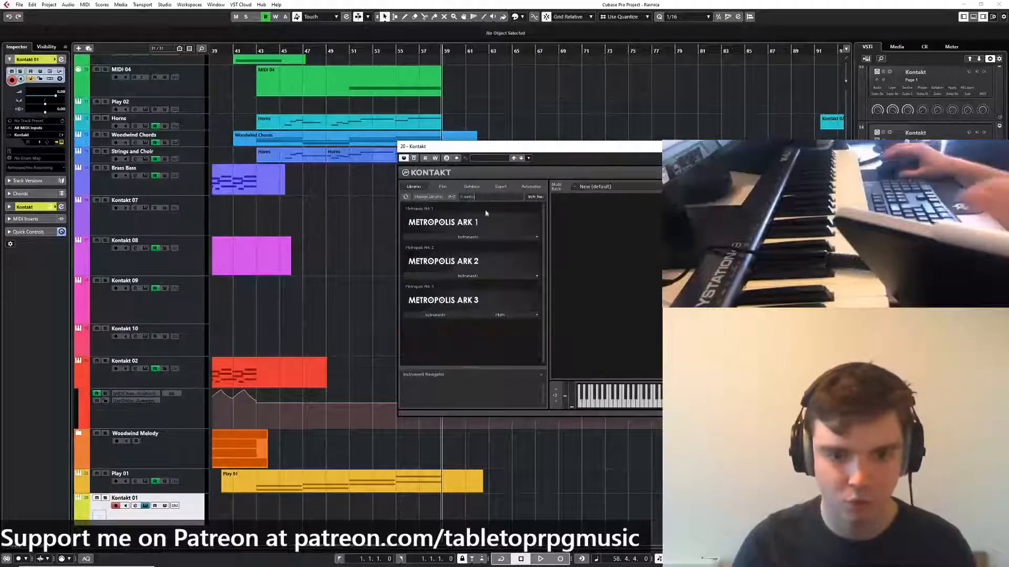
click(468, 237)
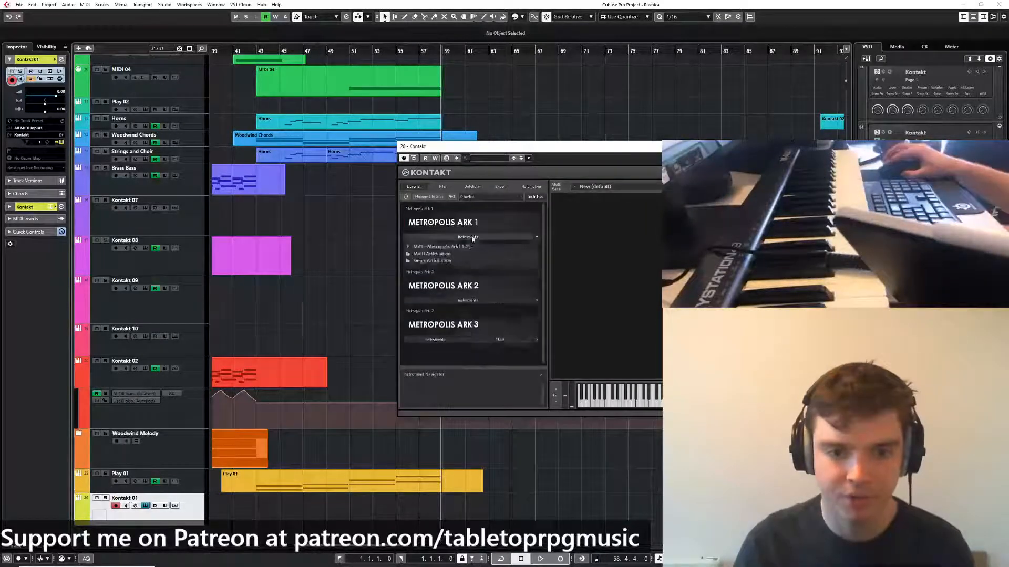
click(435, 256)
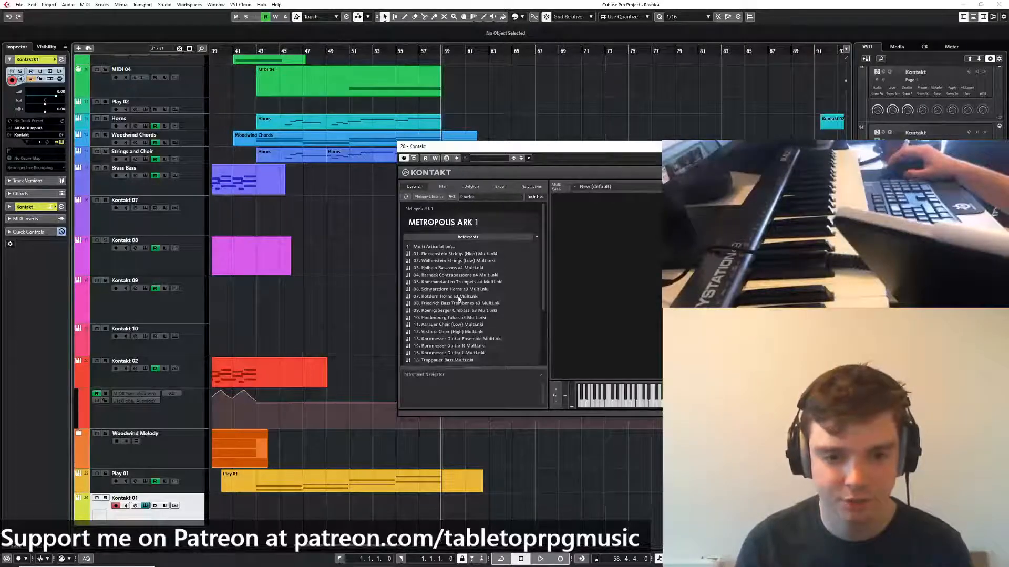
scroll(450, 295, down, 1)
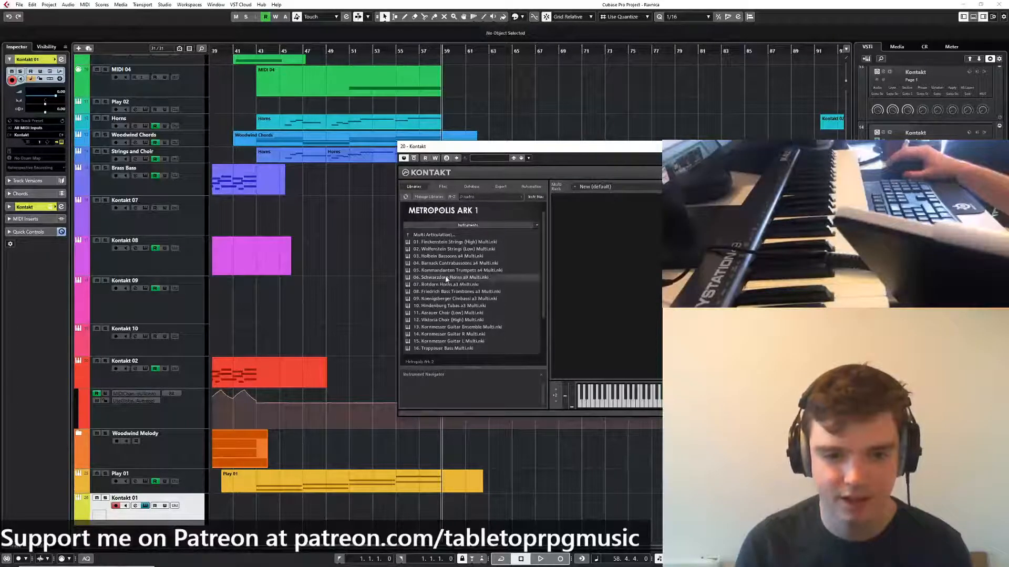
drag(455, 278, 639, 261)
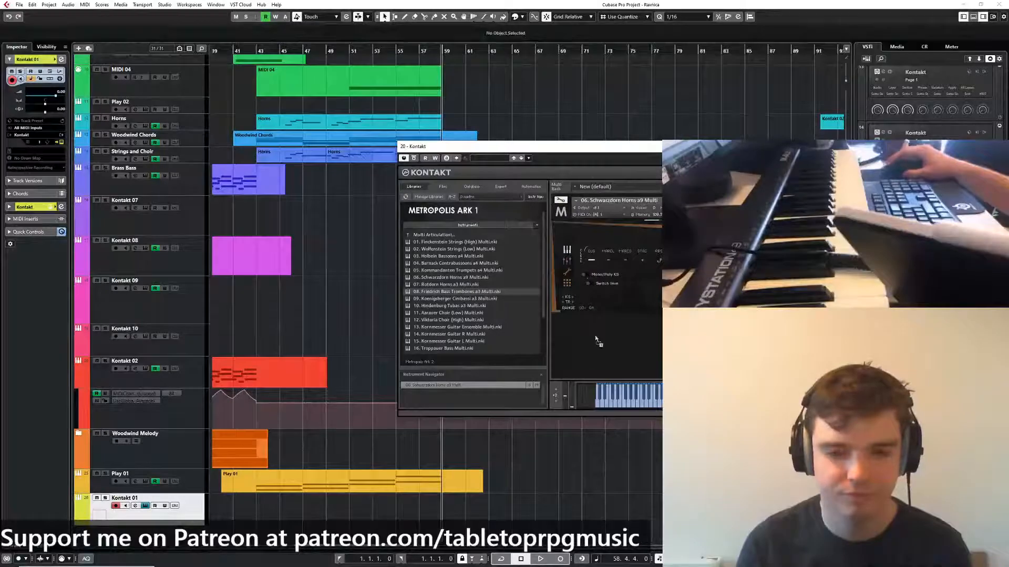
Load 08. Friedrich Bass Trombones a3 Multi and 03. Holbein Bassoons a4 Multi alongside the horns, and close the Kontakt window
double_click(468, 292)
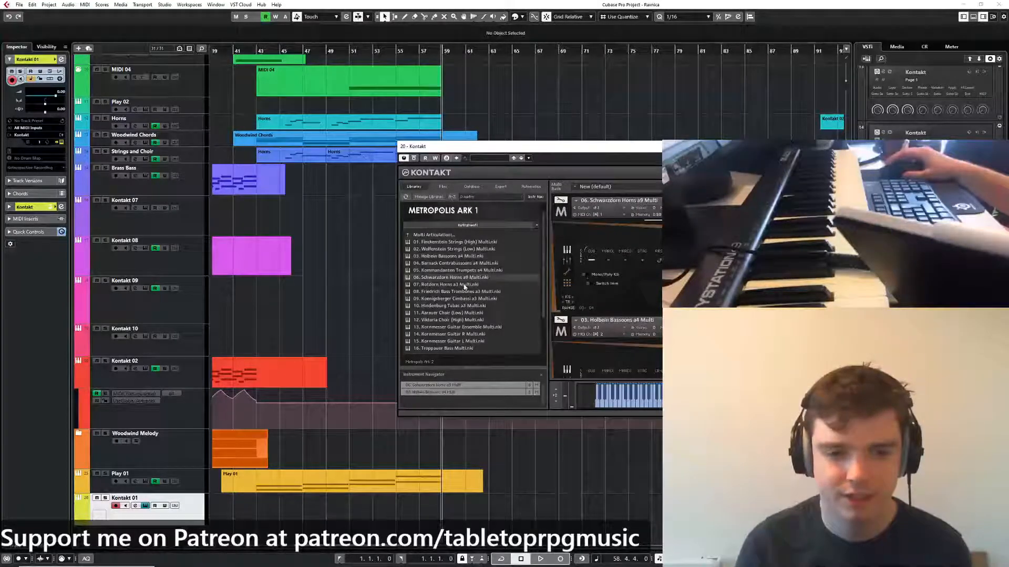
scroll(475, 299, down, 1)
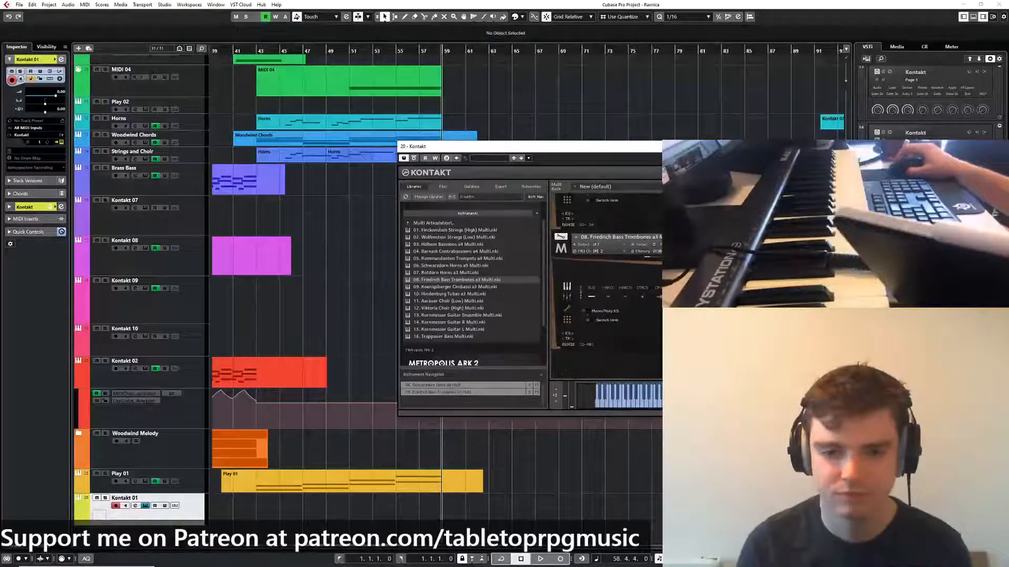
scroll(607, 286, down, 2)
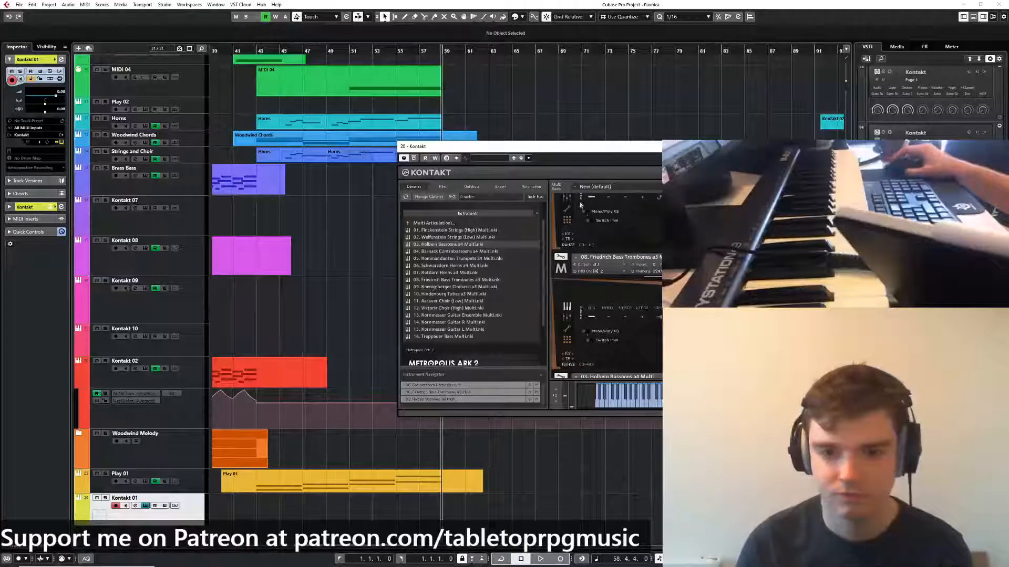
drag(598, 151, 639, 149)
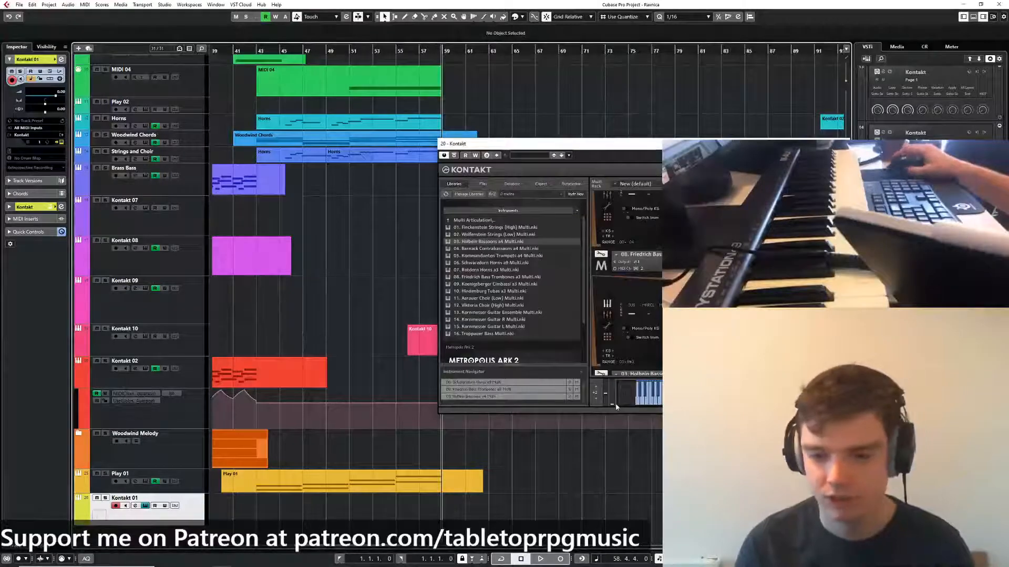
scroll(625, 283, up, 2)
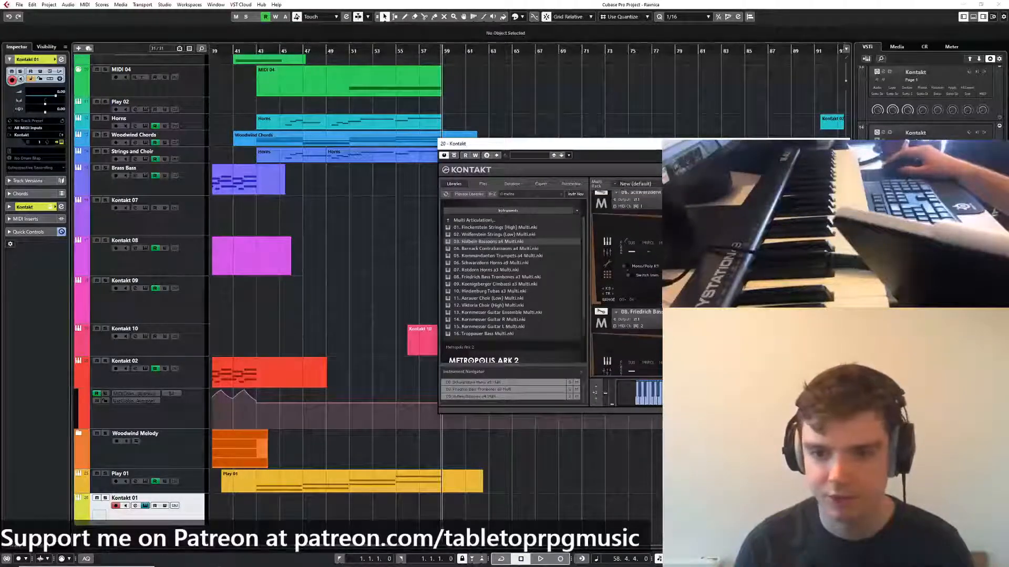
click(841, 143)
Place the playback cursor just before bar 8, where the Tremolo Strings part starts
scroll(396, 205, down, 3)
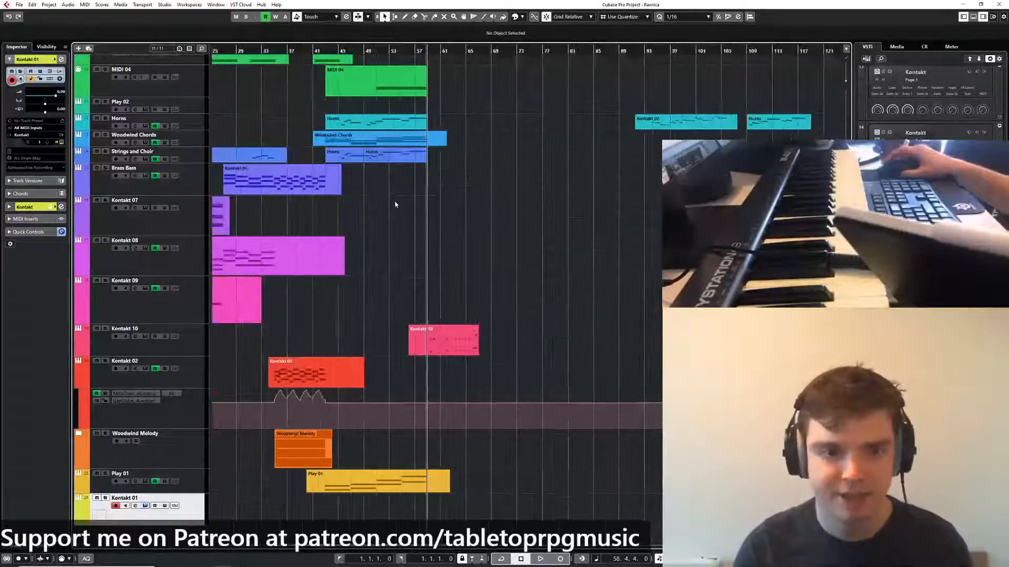
scroll(396, 205, left, 4)
scroll(396, 205, up, 3)
click(244, 323)
scroll(159, 323, up, 3)
scroll(232, 372, up, 4)
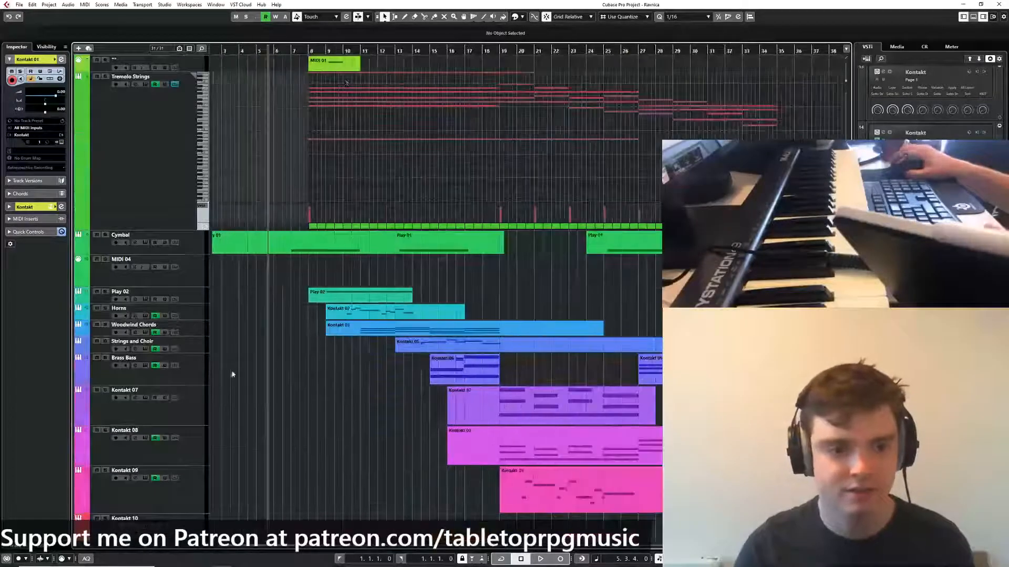
click(307, 65)
scroll(395, 293, down, 3)
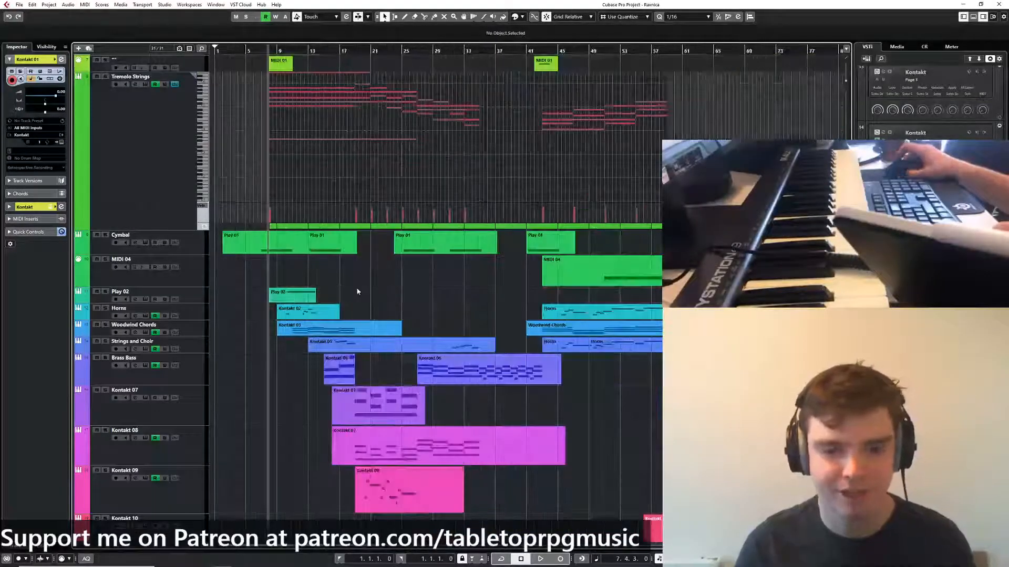
scroll(357, 291, up, 2)
drag(357, 292, 486, 286)
scroll(312, 318, up, 1)
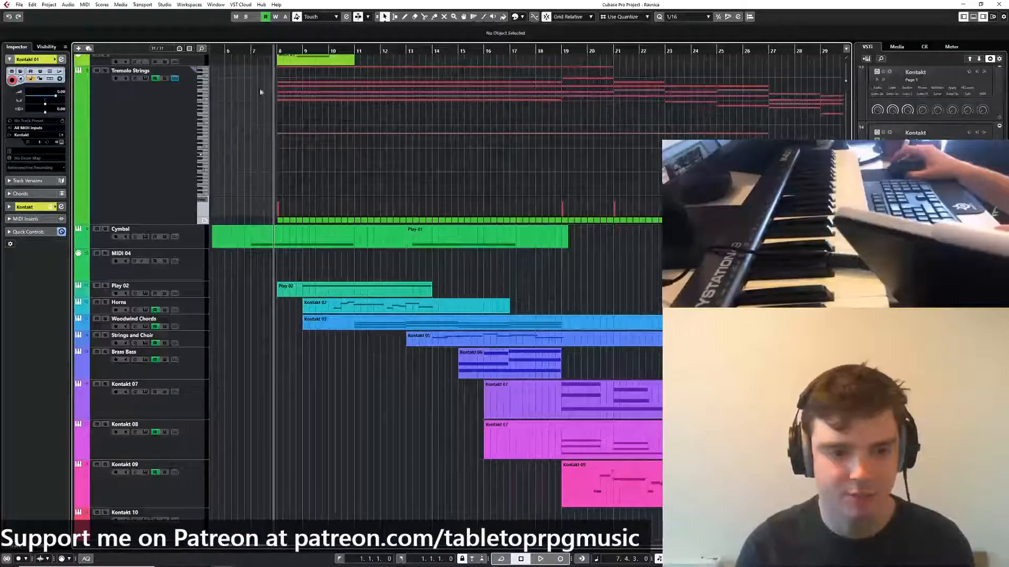
Start playback just before bar 8, select the Horns track, and stop playback
key(space)
click(180, 304)
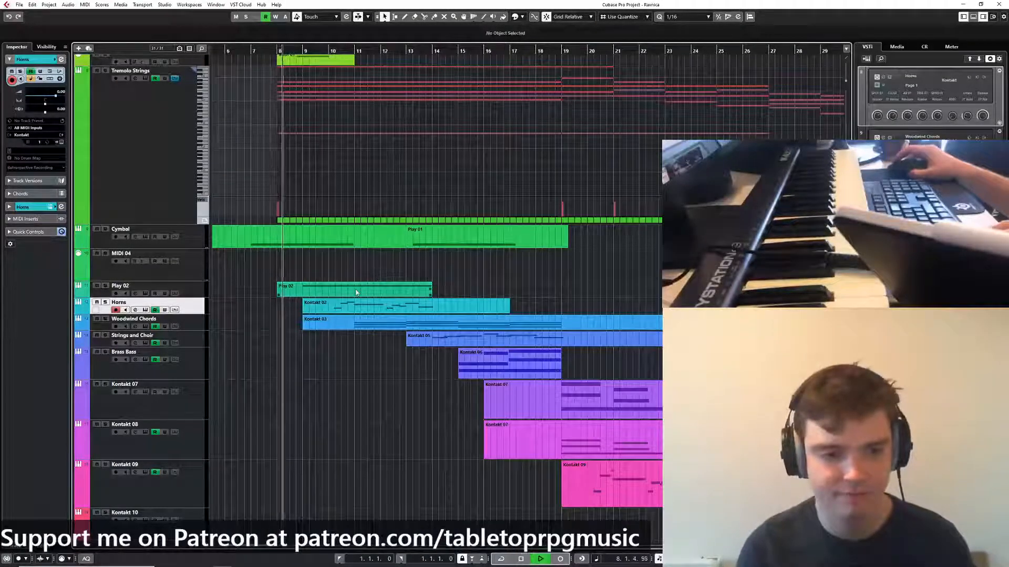
key(space)
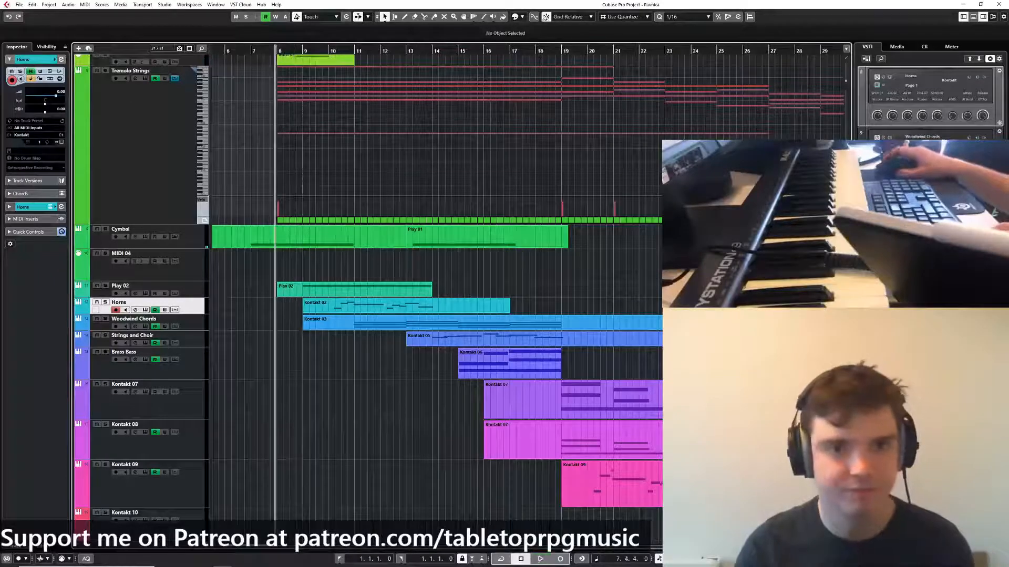
Set the quantize preset to 1/1 and place the playback cursor at the start of bar 8
click(686, 16)
click(685, 16)
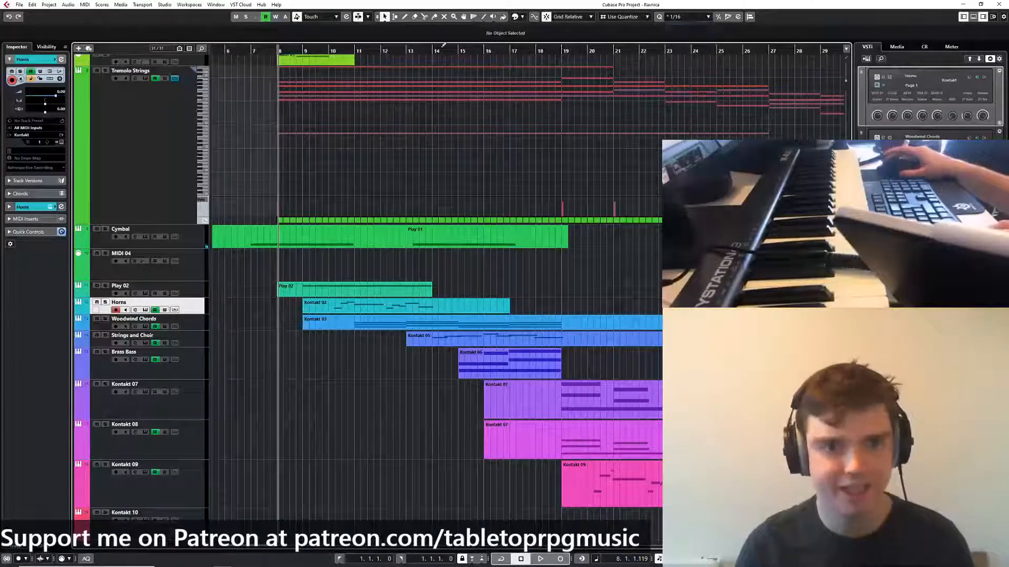
click(686, 17)
click(687, 36)
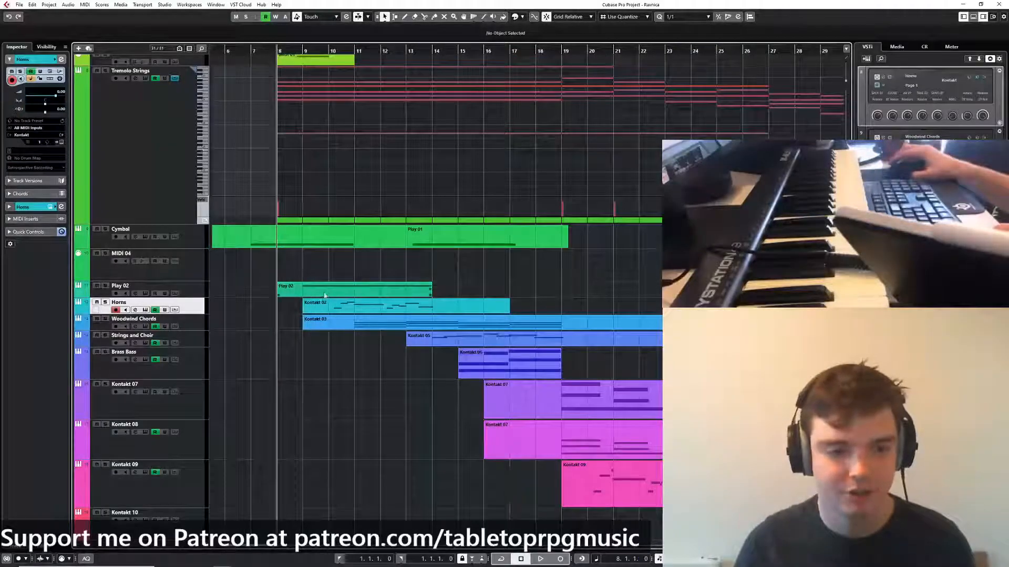
Play the arrangement from bar 8 to listen to the opening section
ctrl+scroll(308, 269, down, 2)
key(space)
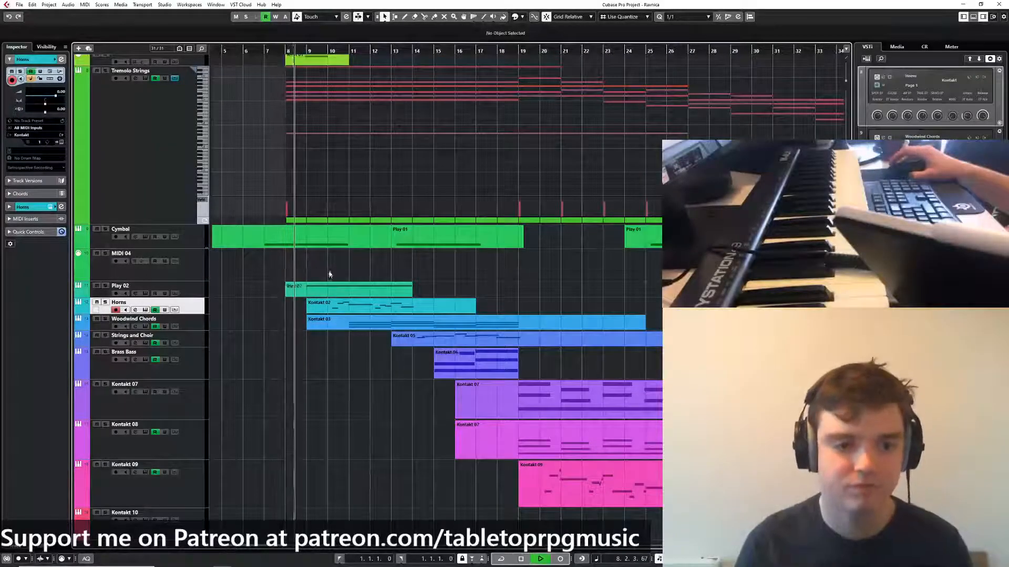
drag(329, 272, 362, 262)
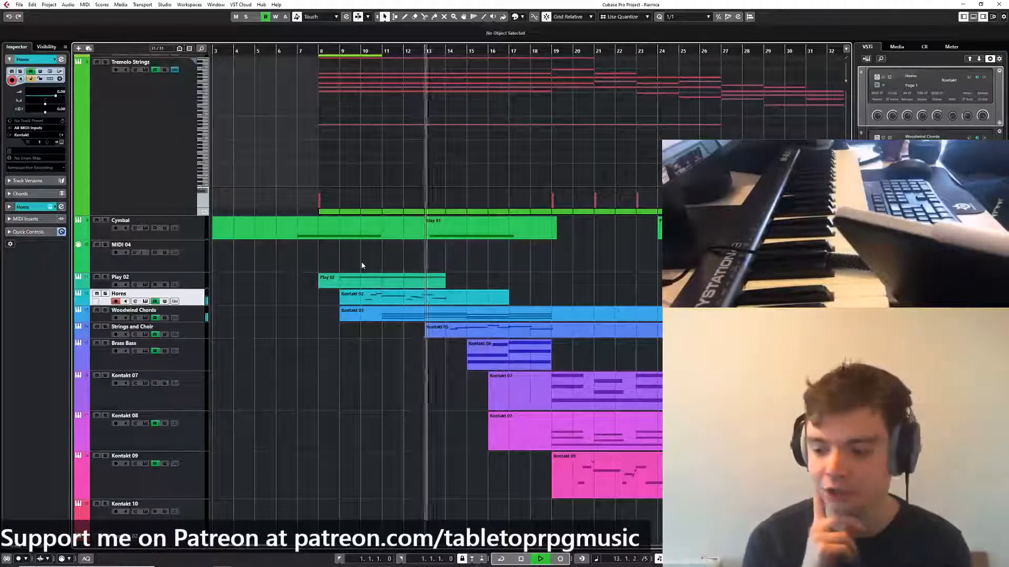
Listen to the opening section with the view following the cursor, and stop playback in bar 18
key(f)
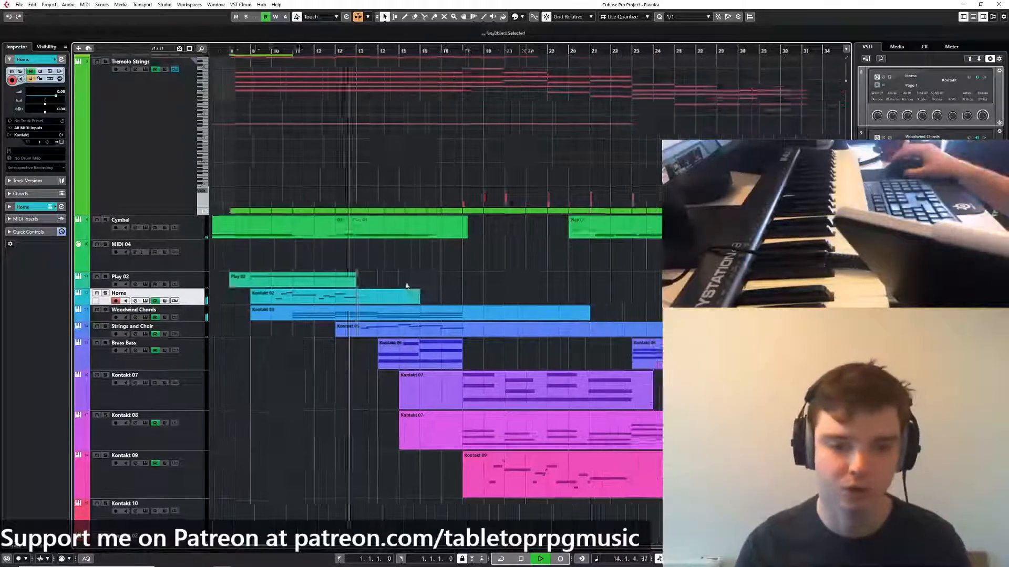
key(g)
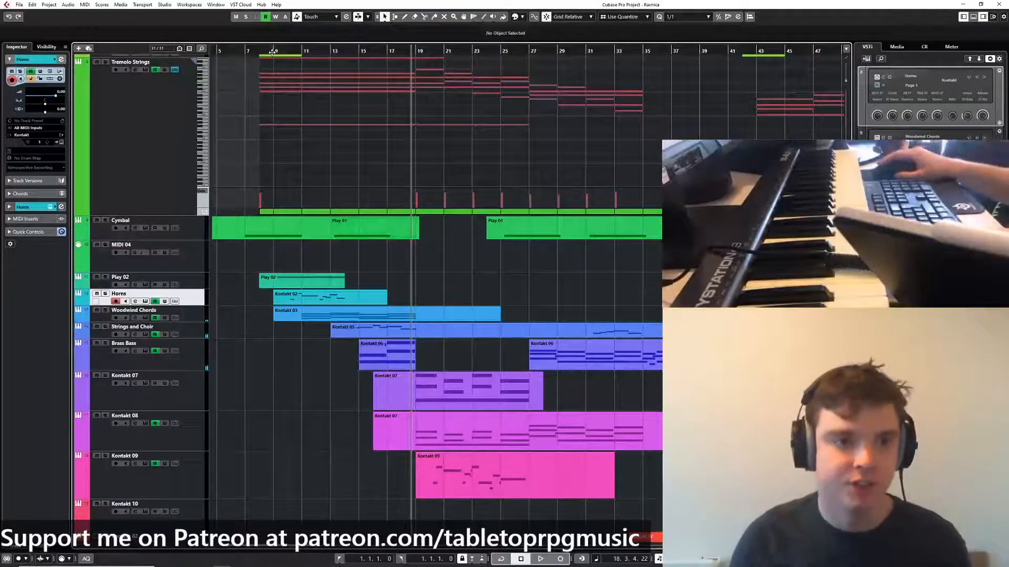
key(space)
Play the arrangement from just before bar 19, where the Kontakt 09 part starts, and stop in bar 23
scroll(550, 255, right, 5)
scroll(543, 244, down, 3)
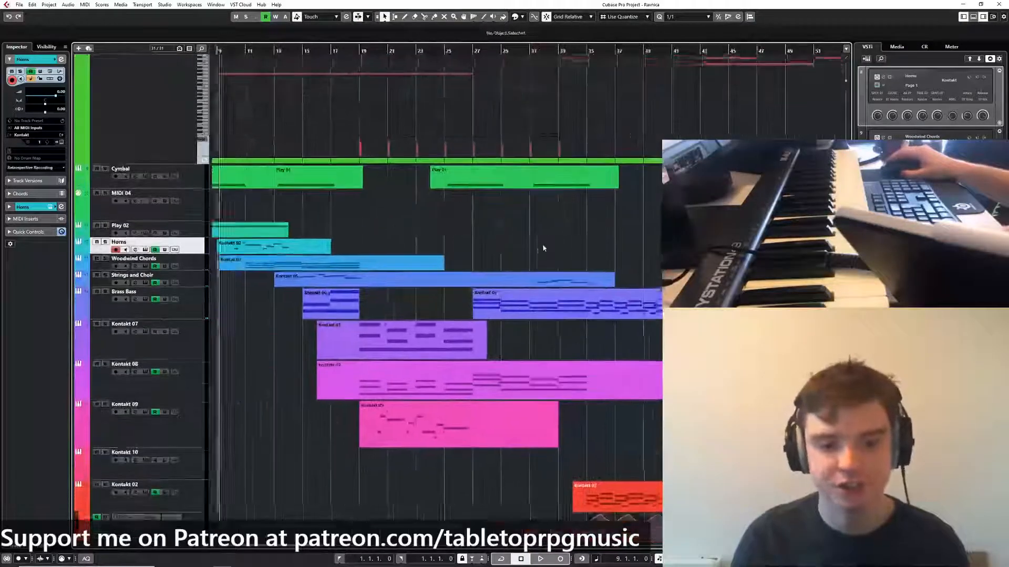
click(334, 51)
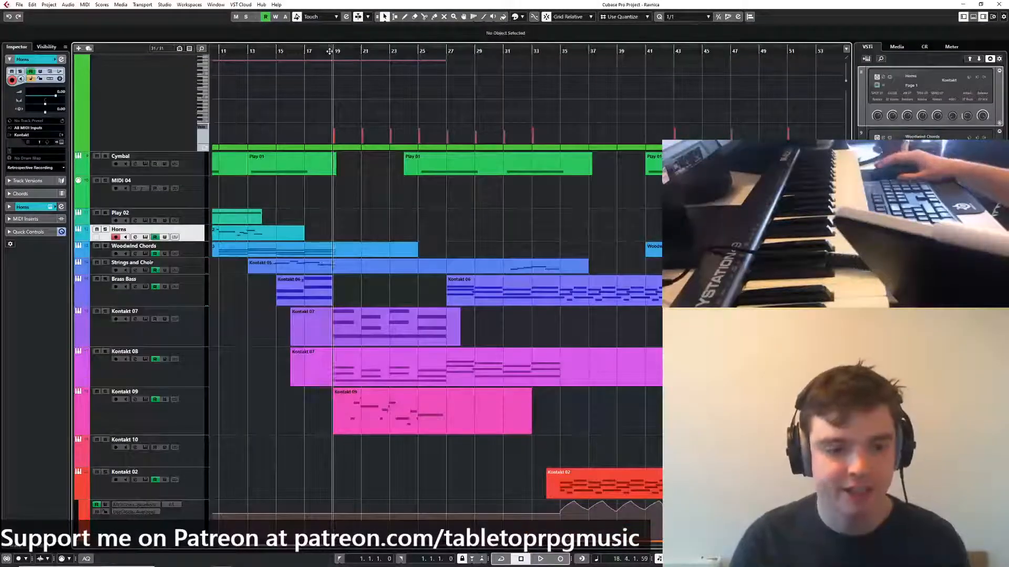
key(space)
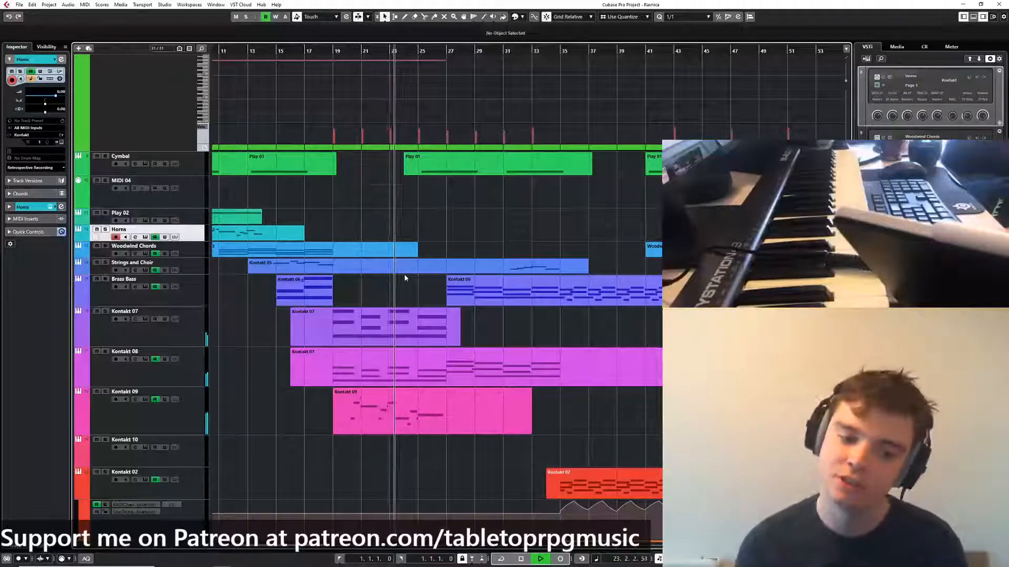
key(space)
Play the arrangement from bar 43, where the MIDI 04 part starts, and stop in bar 49
drag(630, 431, 489, 398)
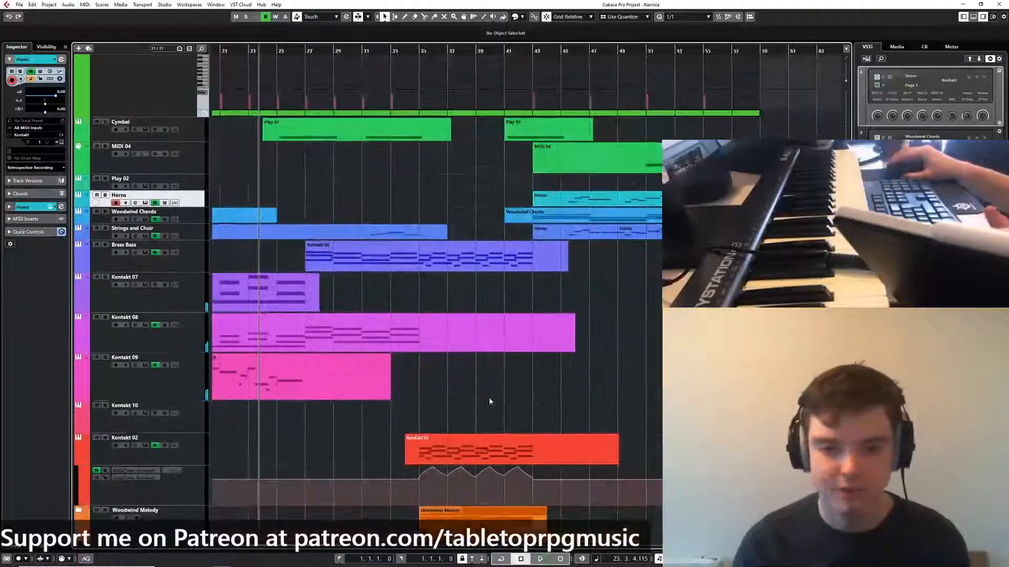
drag(609, 157, 561, 158)
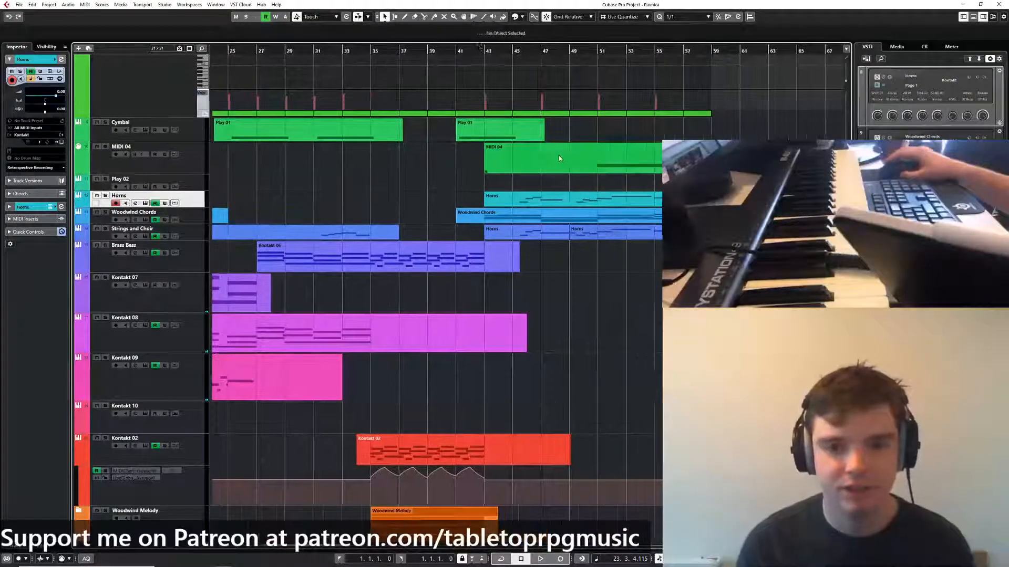
click(484, 51)
key(space)
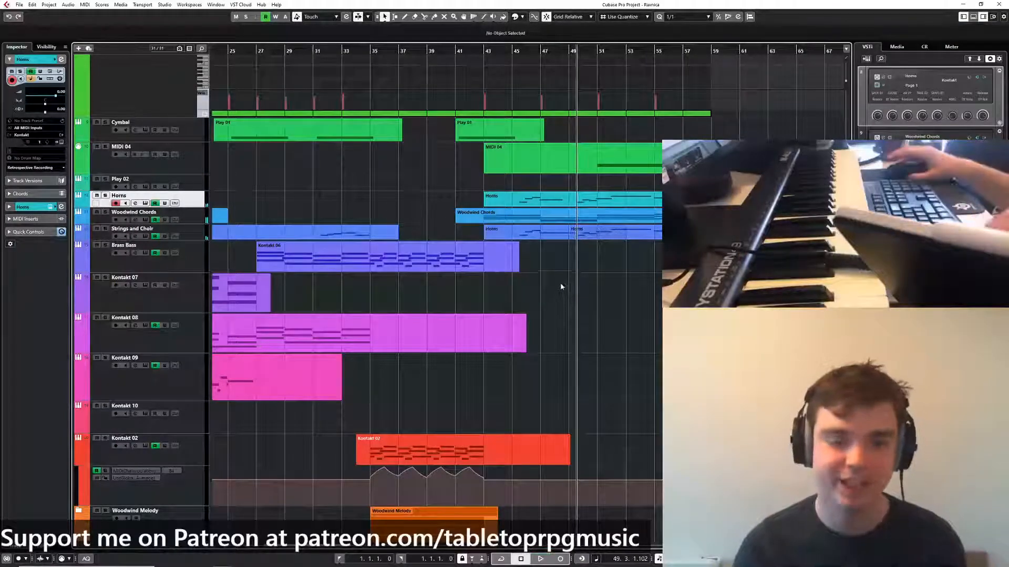
Place the playback cursor at bar 59, where the MIDI 04 and Horns parts end
scroll(562, 301, up, 2)
scroll(563, 302, down, 3)
drag(659, 178, 548, 178)
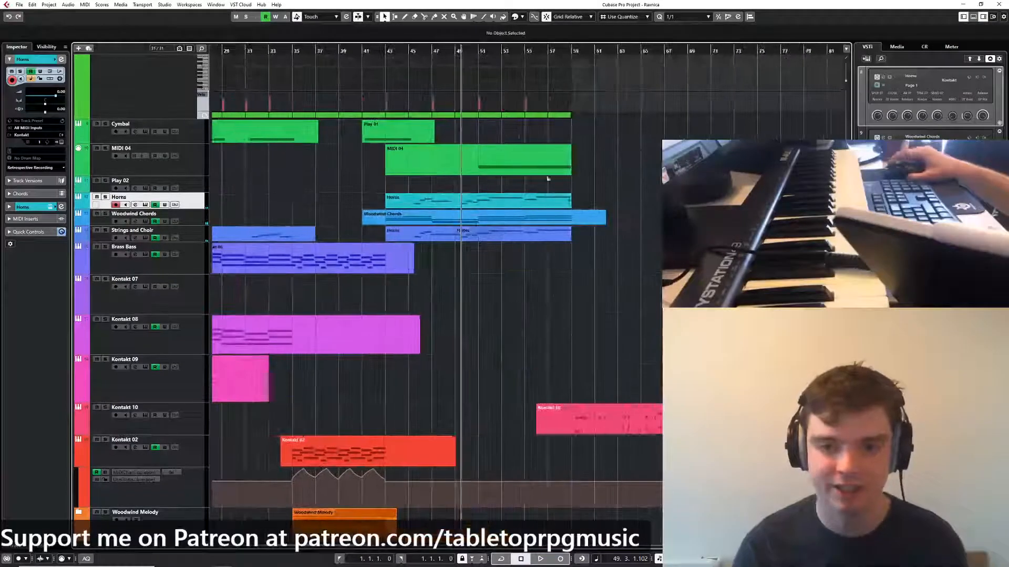
click(567, 51)
Examine the stretch of the arrangement after bar 59, up to the isolated Kontakt 02 part past bar 91
scroll(585, 258, down, 4)
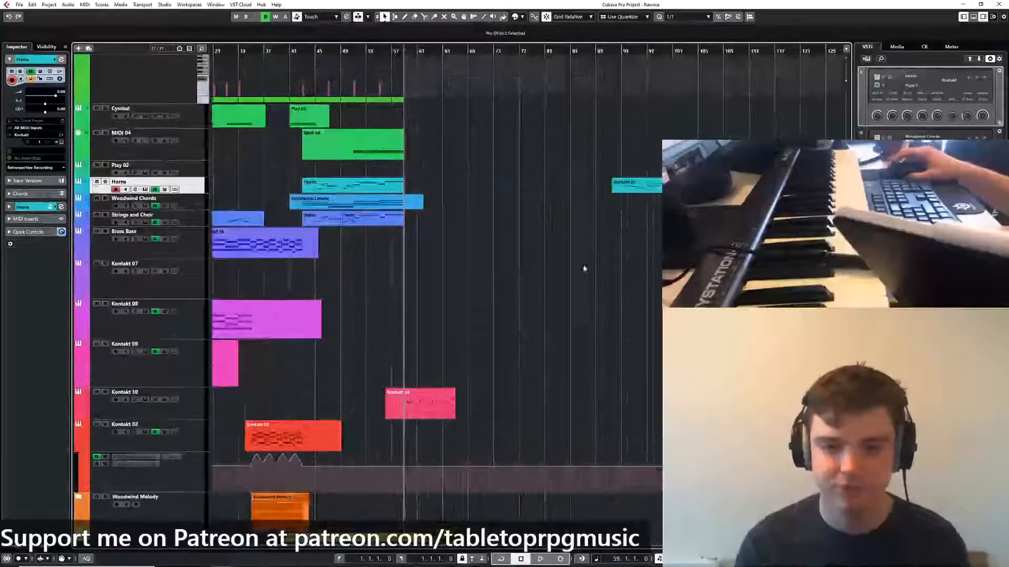
scroll(512, 304, up, 4)
drag(421, 314, 533, 270)
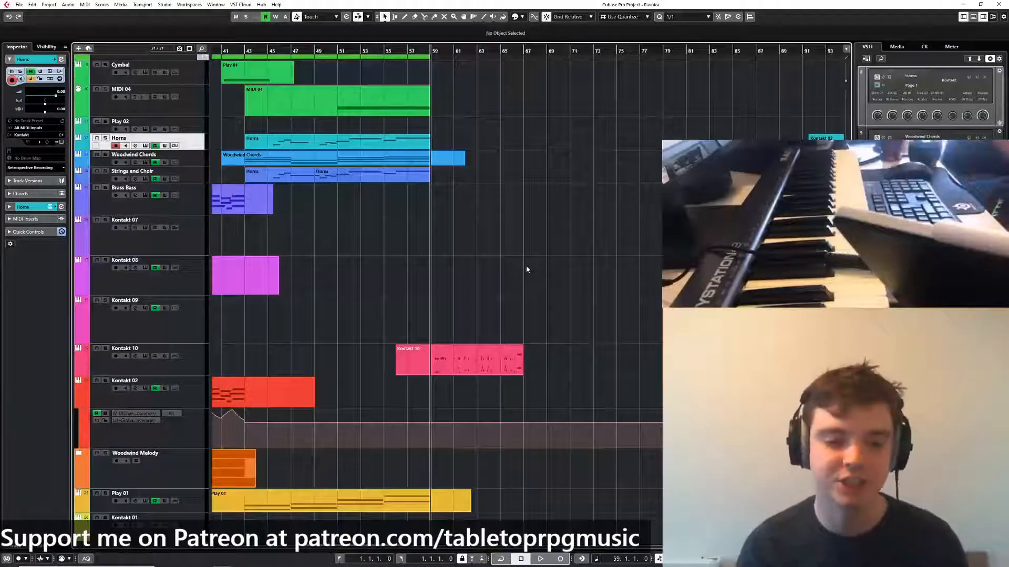
drag(528, 269, 456, 299)
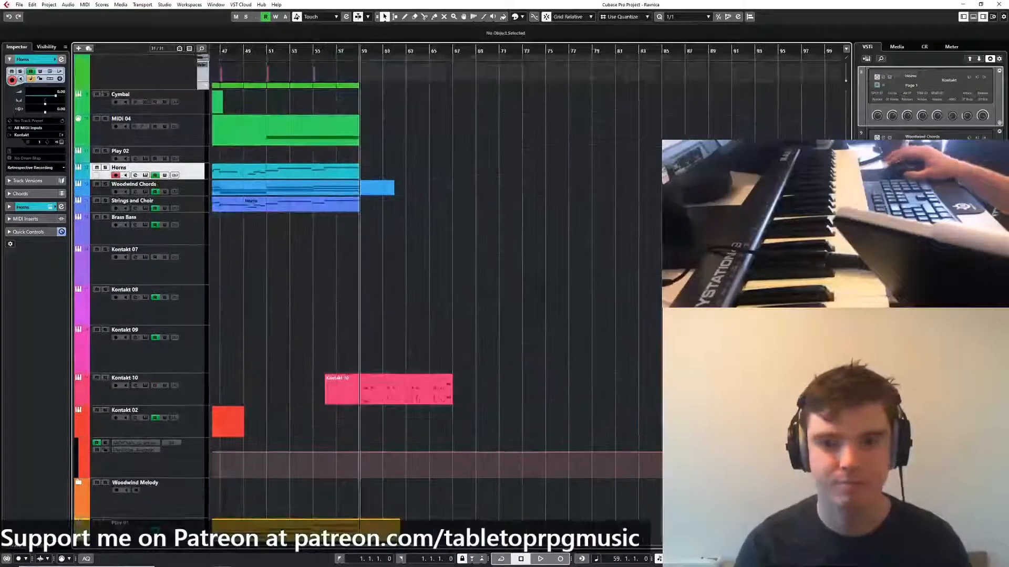
drag(789, 178, 653, 181)
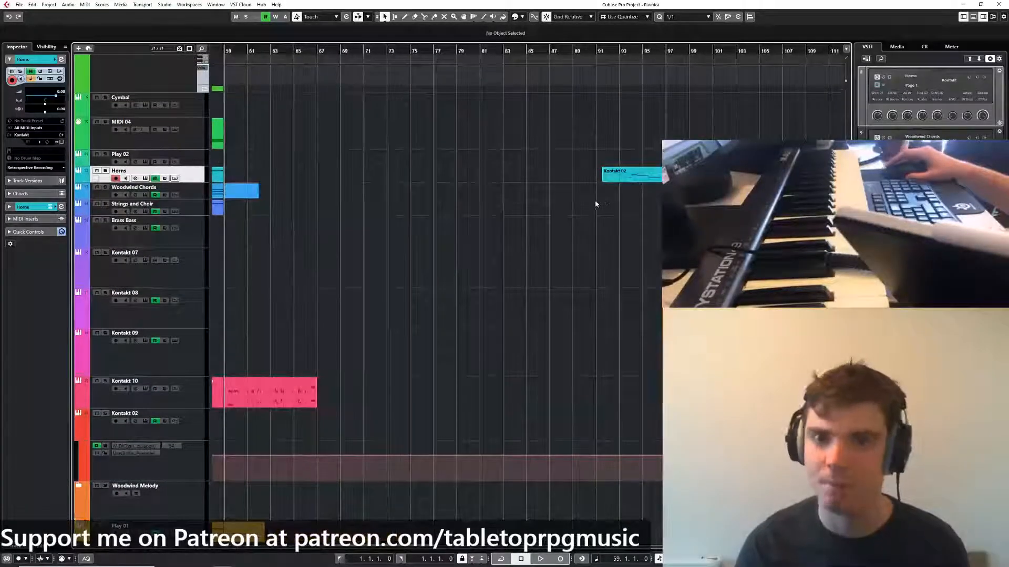
drag(344, 244, 431, 231)
drag(548, 260, 581, 260)
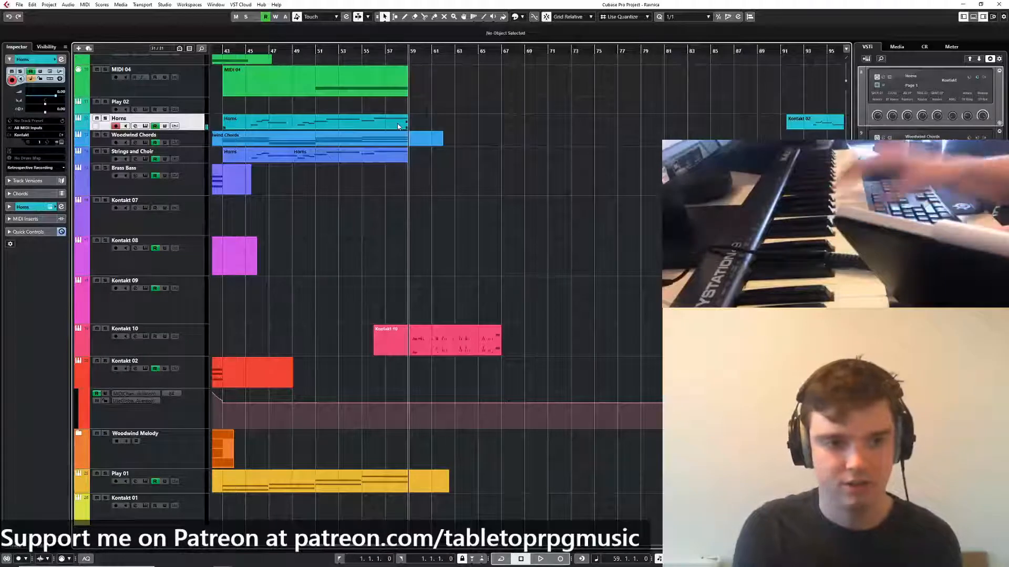
Select the Kontakt 01 track, open its Kontakt instrument window, and move the window clear of the arrangement
click(196, 513)
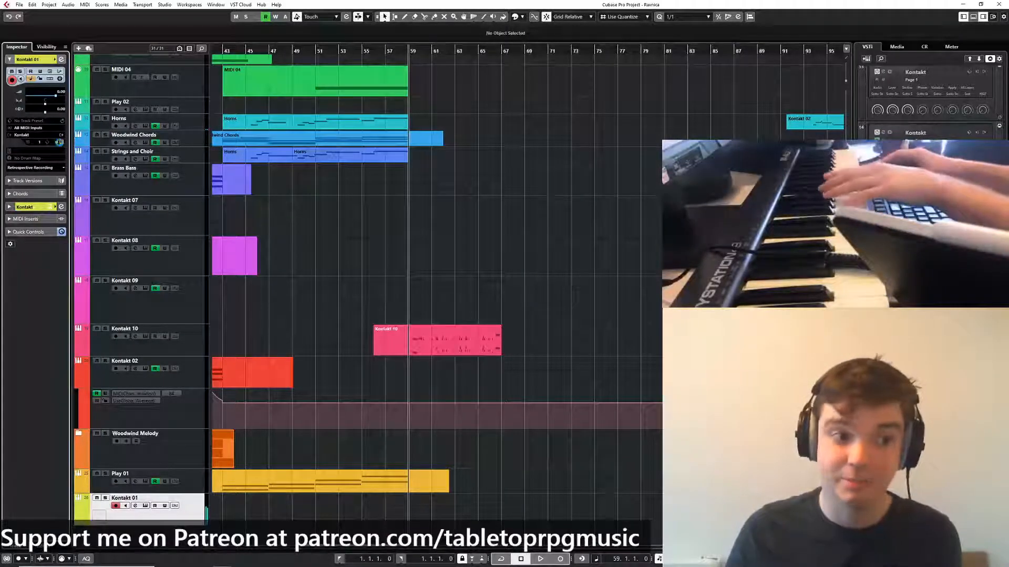
click(61, 142)
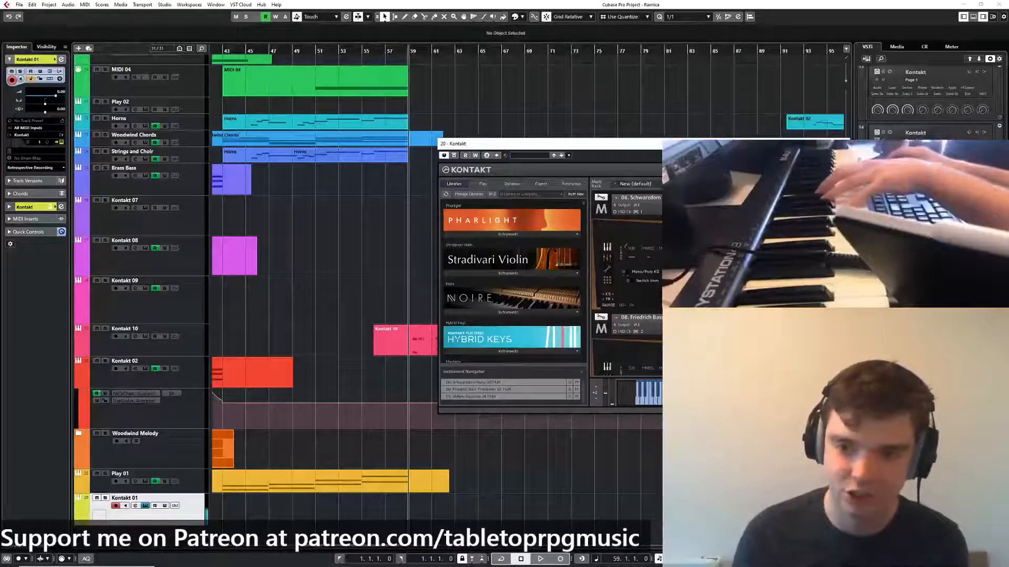
drag(553, 145, 723, 149)
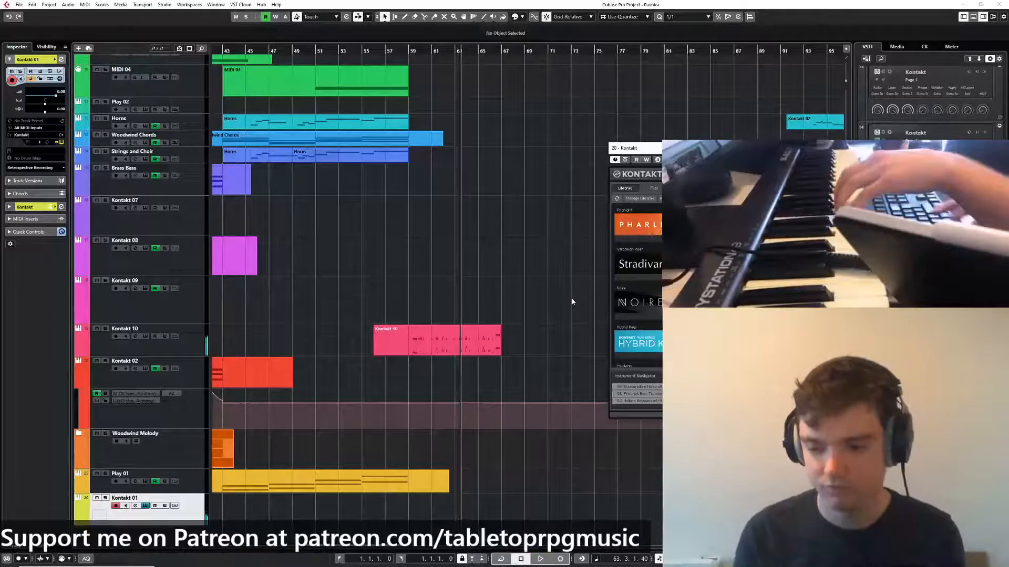
Play the arrangement from bar 51 to bar 55 and review the tracks above Kontakt 01
click(320, 52)
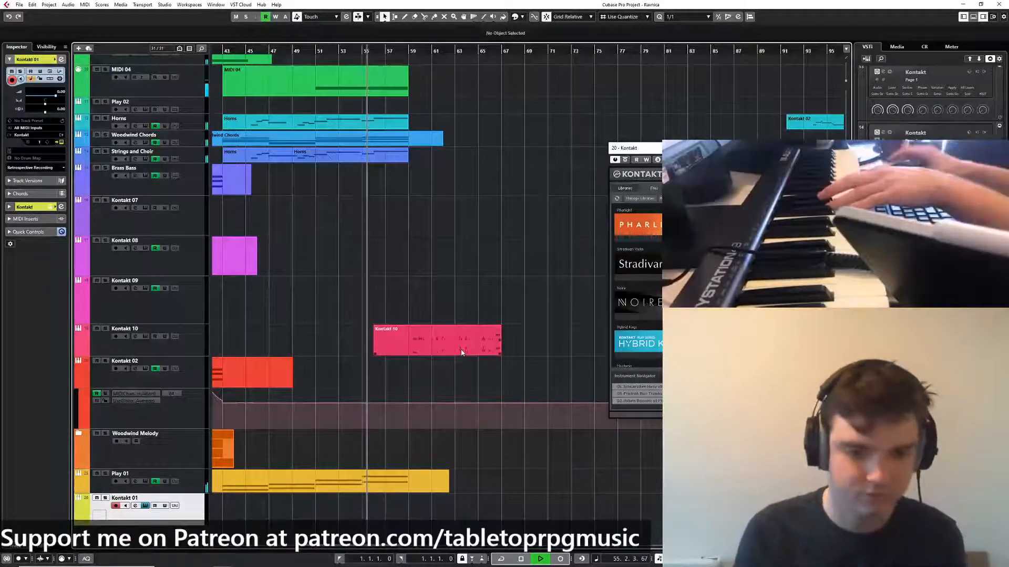
scroll(479, 406, up, 5)
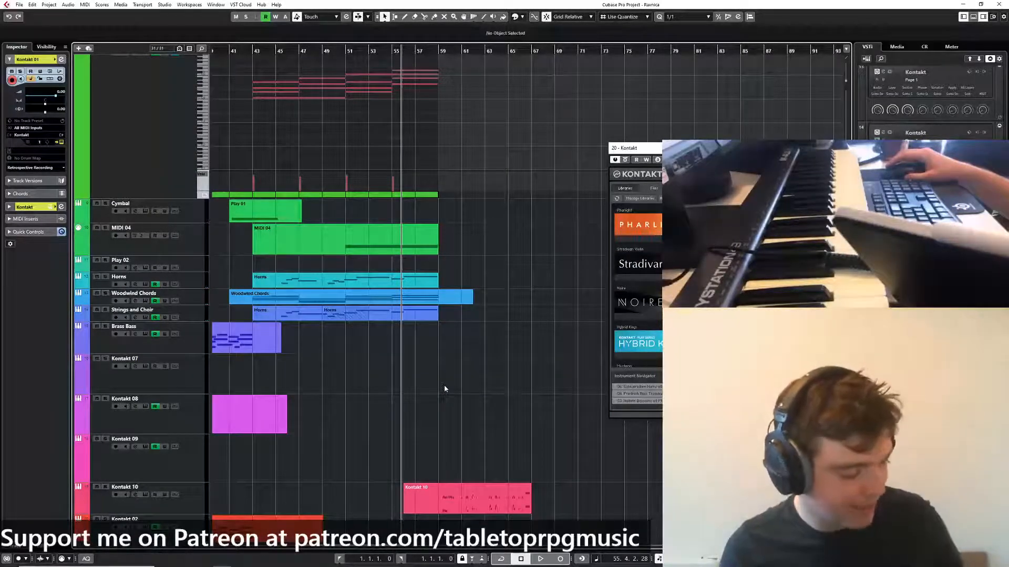
scroll(337, 373, up, 2)
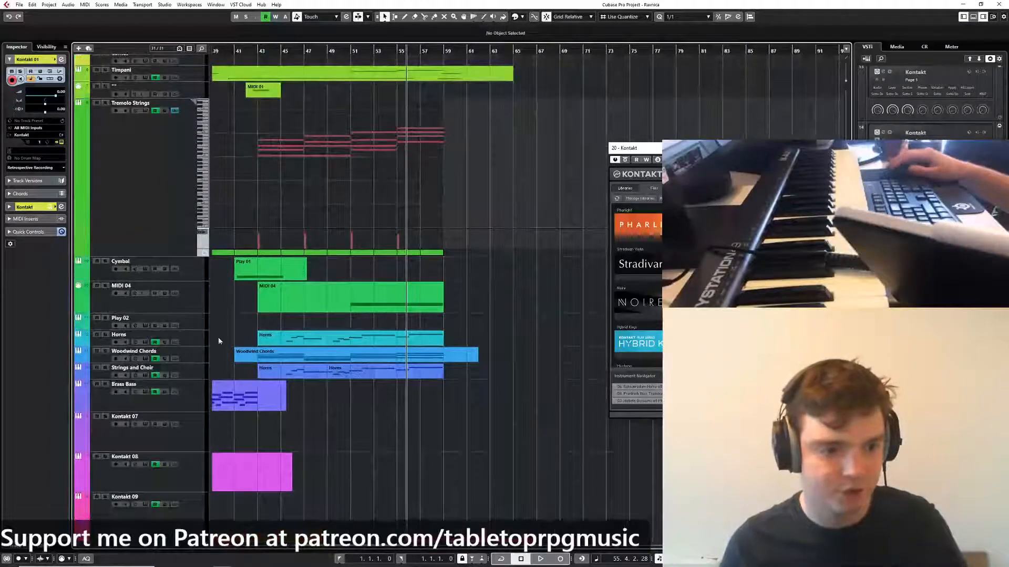
Select the Horns track and play the arrangement from bar 55
click(203, 340)
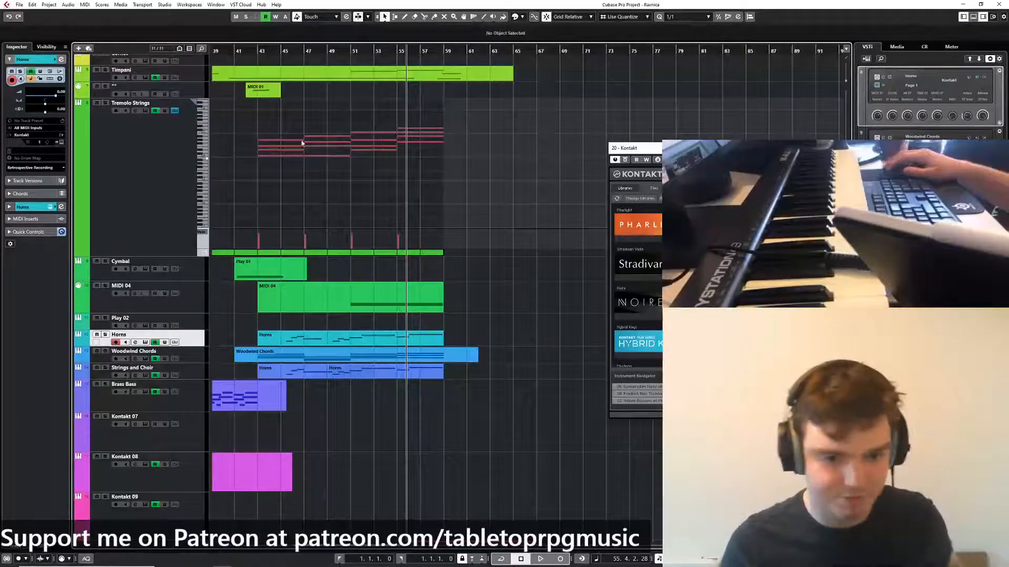
click(398, 50)
key(space)
scroll(495, 257, down, 5)
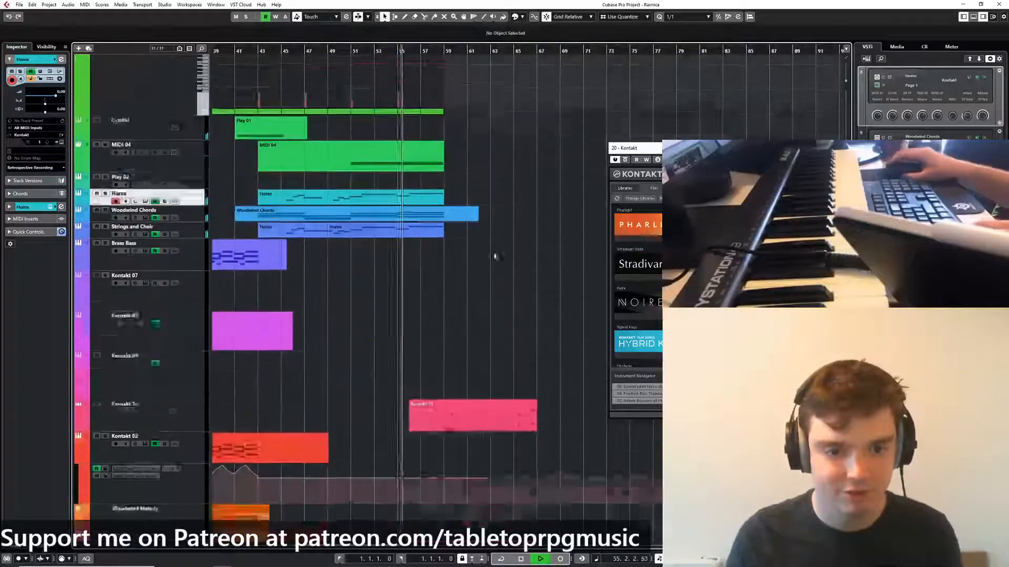
scroll(493, 277, down, 2)
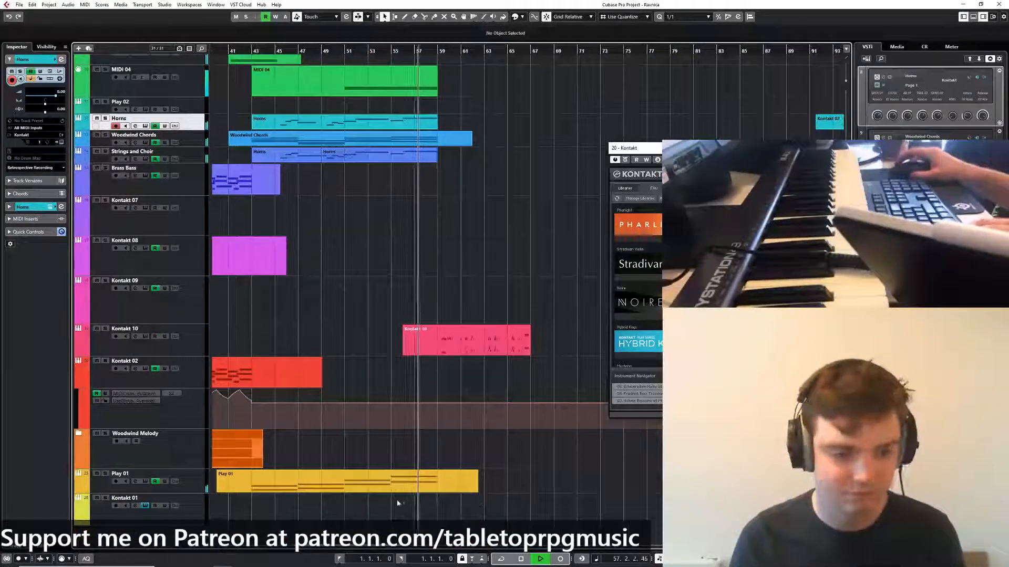
Capture a performance on the Kontakt 01 track by stopping playback and inserting the retrospective recording as a linear recording
click(188, 509)
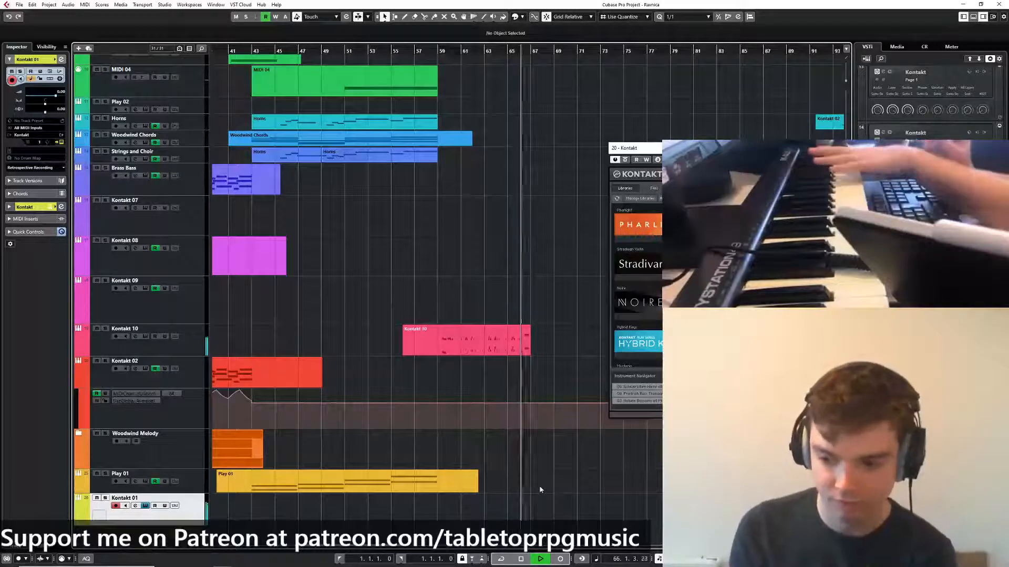
key(space)
click(38, 168)
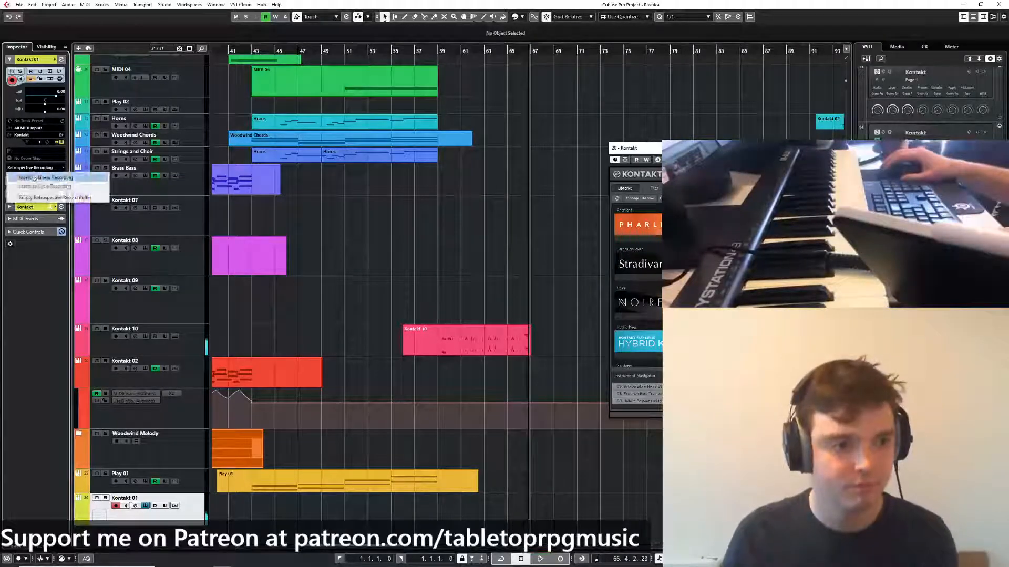
click(48, 177)
Show the notes of the new Kontakt 01 part with in-place editing on its track
scroll(491, 462, up, 3)
click(175, 505)
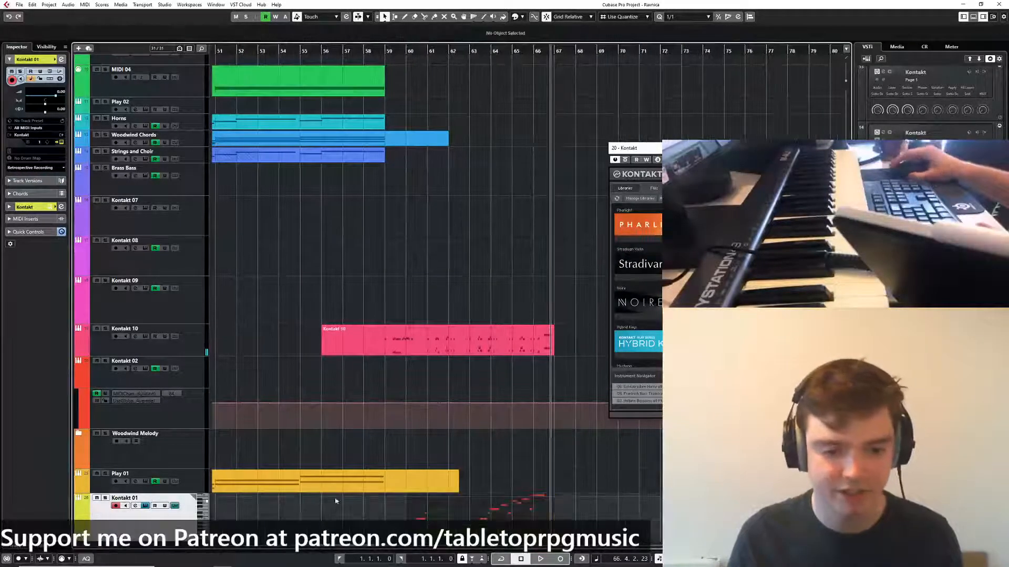
scroll(497, 477, up, 2)
scroll(496, 478, down, 4)
scroll(419, 468, up, 2)
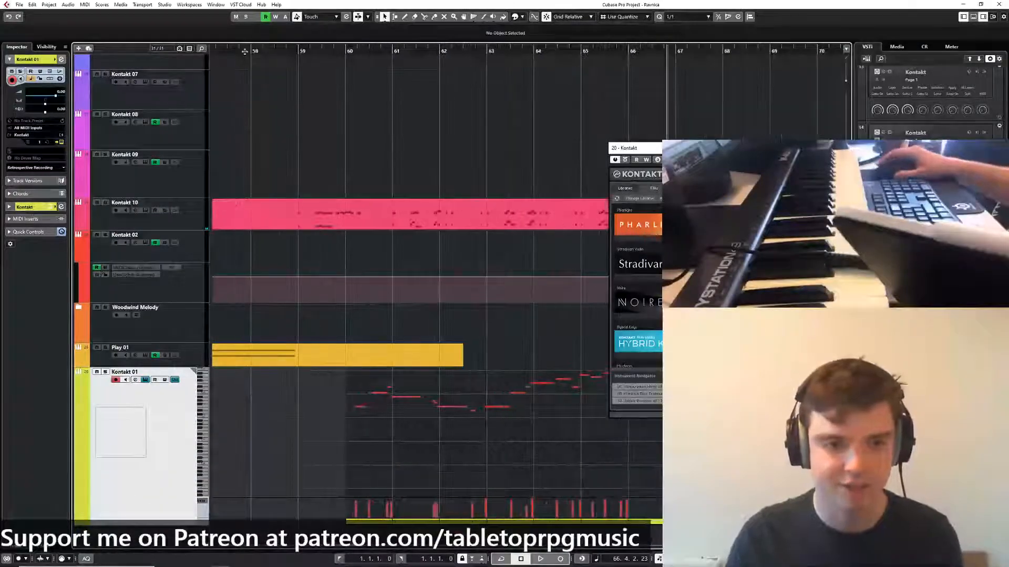
Place the playback cursor at bar 59, set the quantize preset to 1/8, and close the Kontakt window
click(303, 48)
click(677, 18)
click(686, 60)
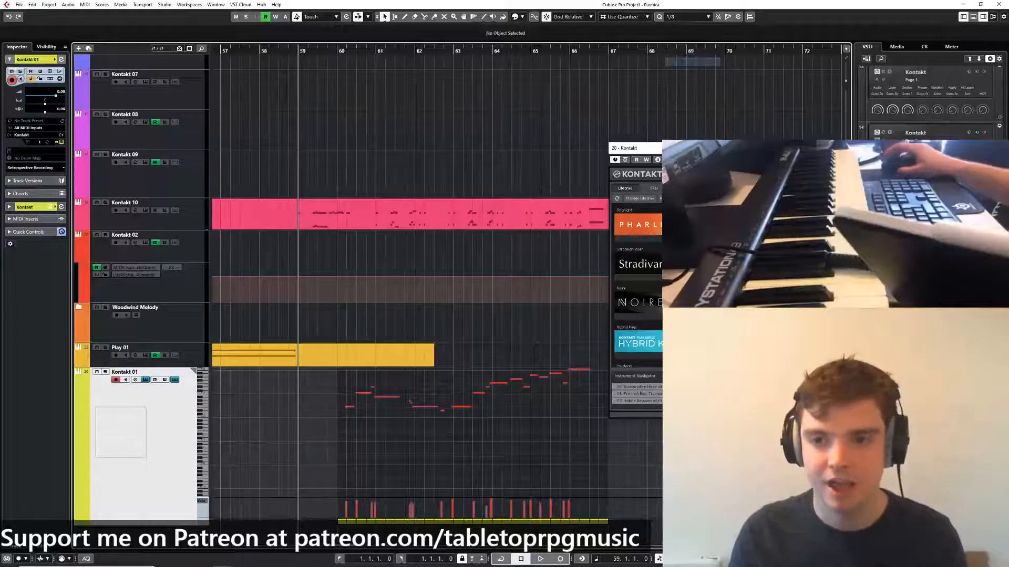
click(990, 148)
Select the opening notes in bar 60 of the Kontakt 01 part
scroll(349, 466, up, 2)
drag(323, 372, 416, 453)
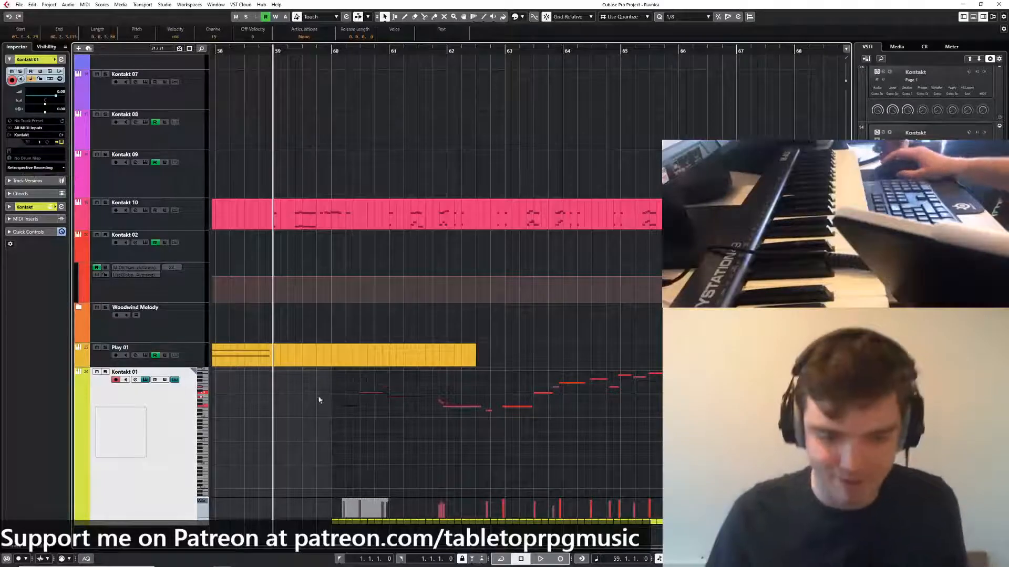
drag(319, 384, 423, 446)
scroll(367, 428, up, 2)
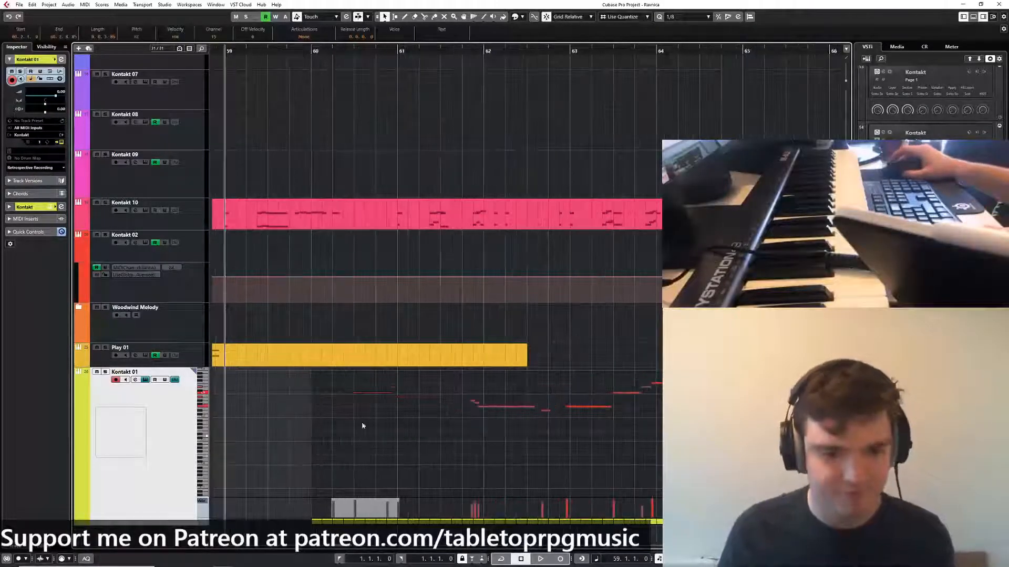
Start playback from bar 59 with the Kontakt 01 and Kontakt 10 tracks soloed
click(307, 54)
scroll(265, 95, down, 2)
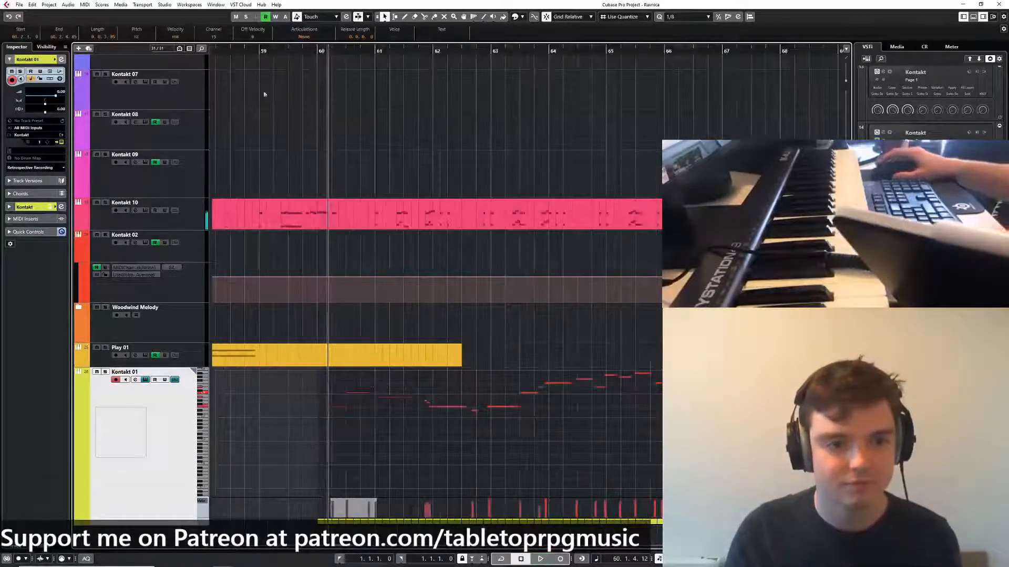
click(257, 50)
key(space)
click(105, 372)
click(105, 203)
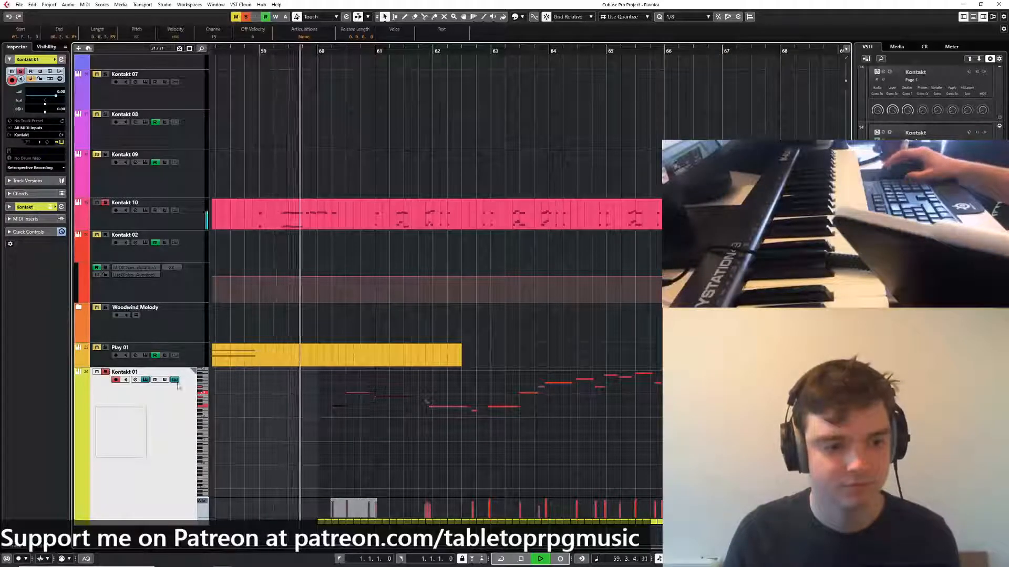
Toggle in-place editing of Kontakt 01 off and on, reselect the notes in bar 60, and stop playback
click(175, 380)
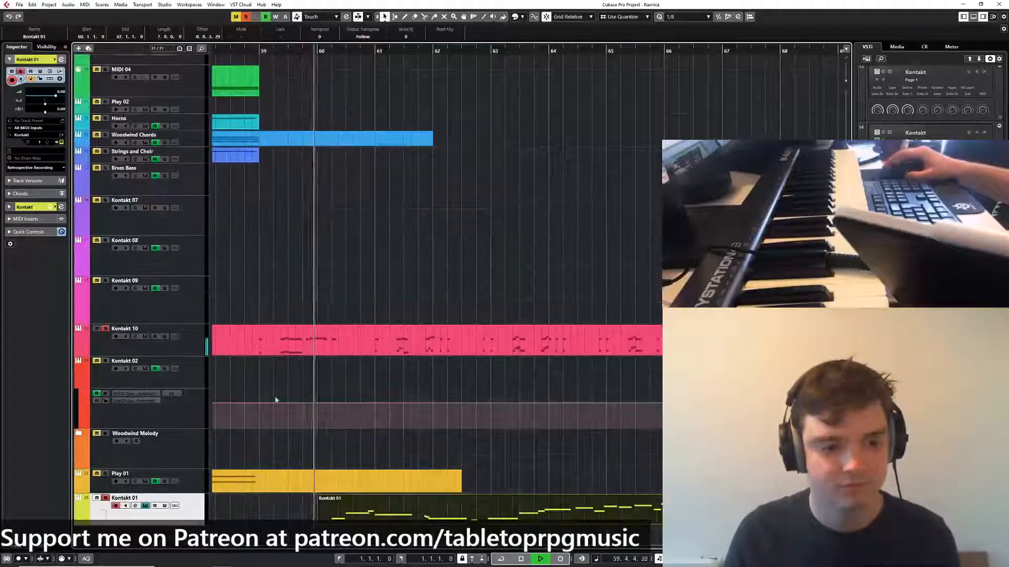
click(175, 506)
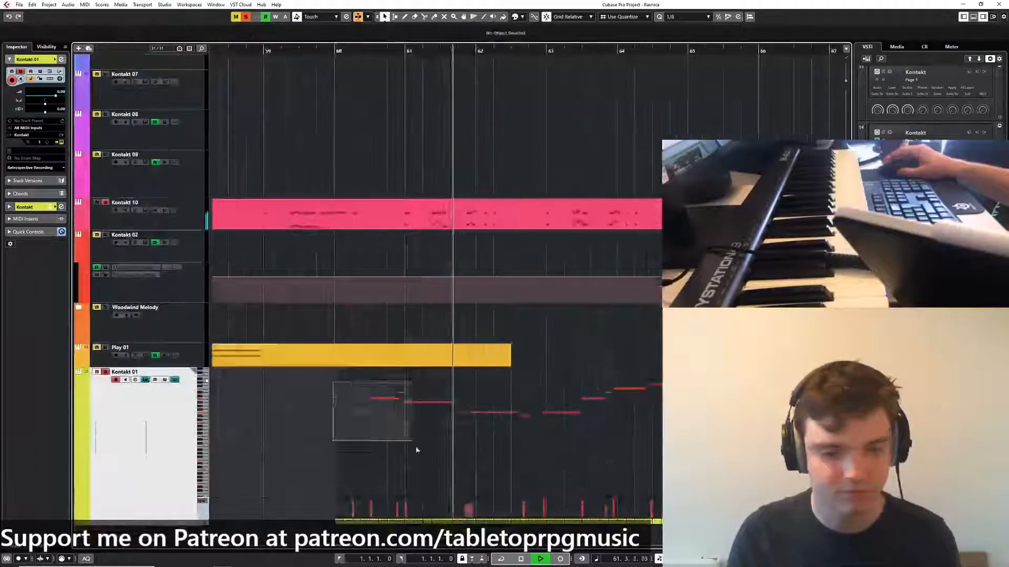
drag(416, 450, 421, 453)
key(space)
Set the quantize preset to 1/16 for the Kontakt 01 notes leading into bar 62
scroll(508, 409, up, 3)
click(683, 18)
click(687, 70)
scroll(441, 387, up, 2)
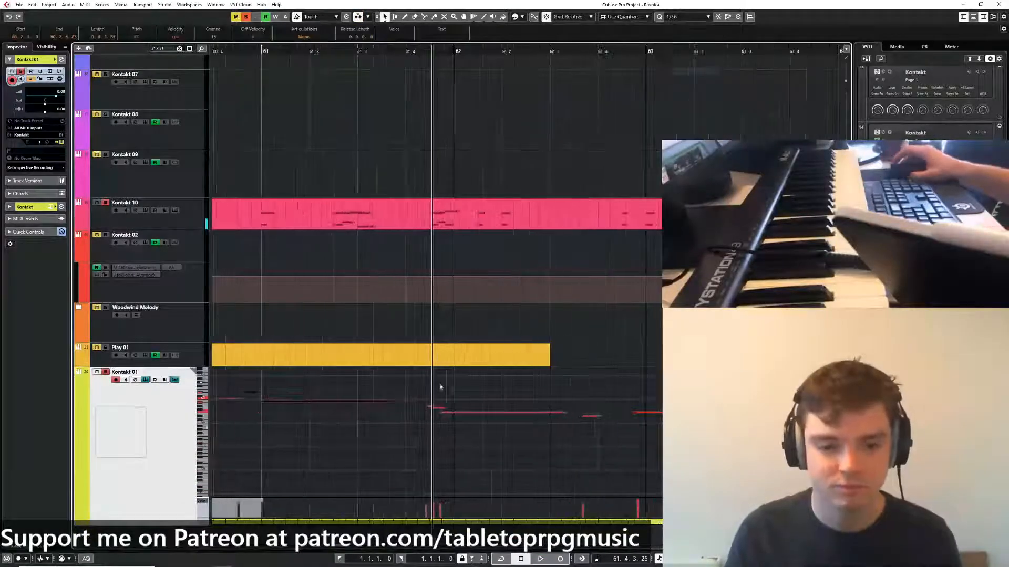
Quantize the Kontakt 01 notes from the end of bar 61 through bar 63 while playing the passage back
drag(405, 397, 452, 417)
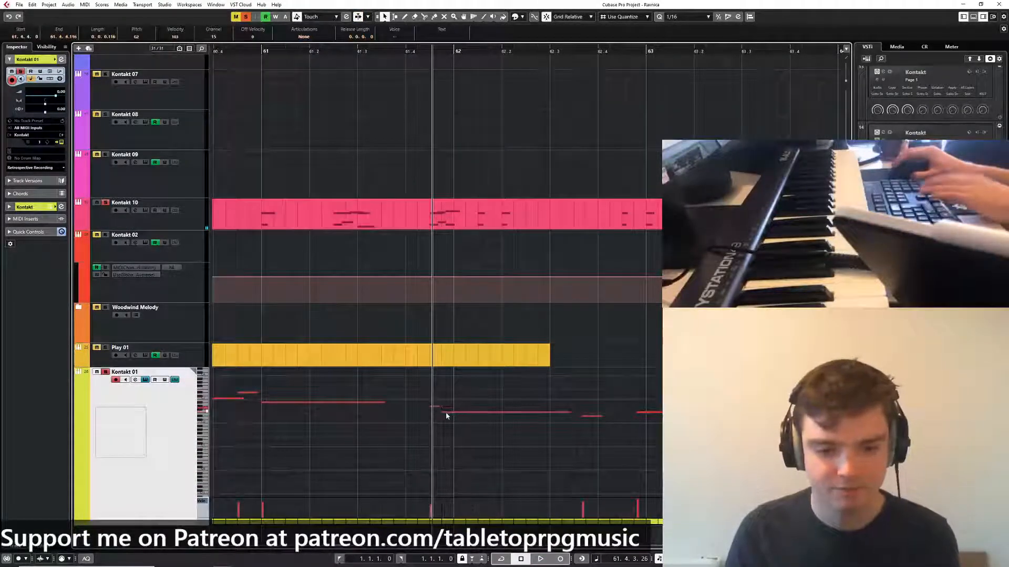
scroll(498, 434, down, 2)
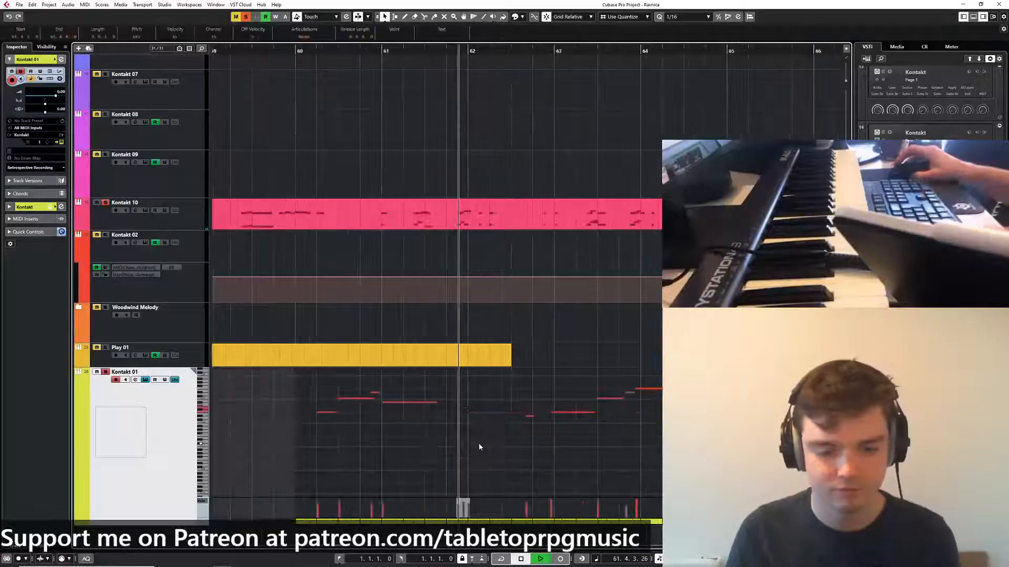
key(space)
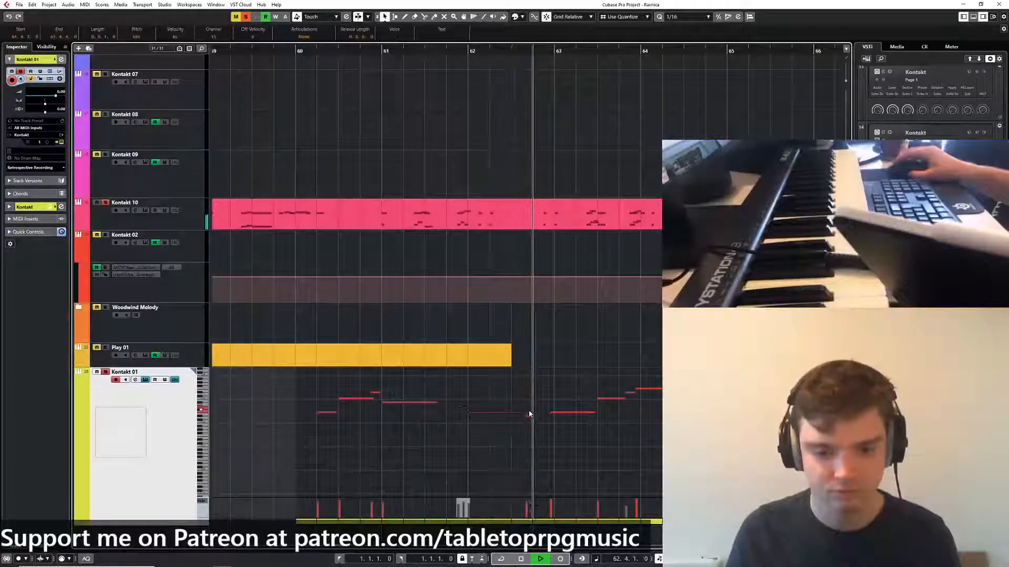
key(space)
drag(530, 417, 610, 399)
key(space)
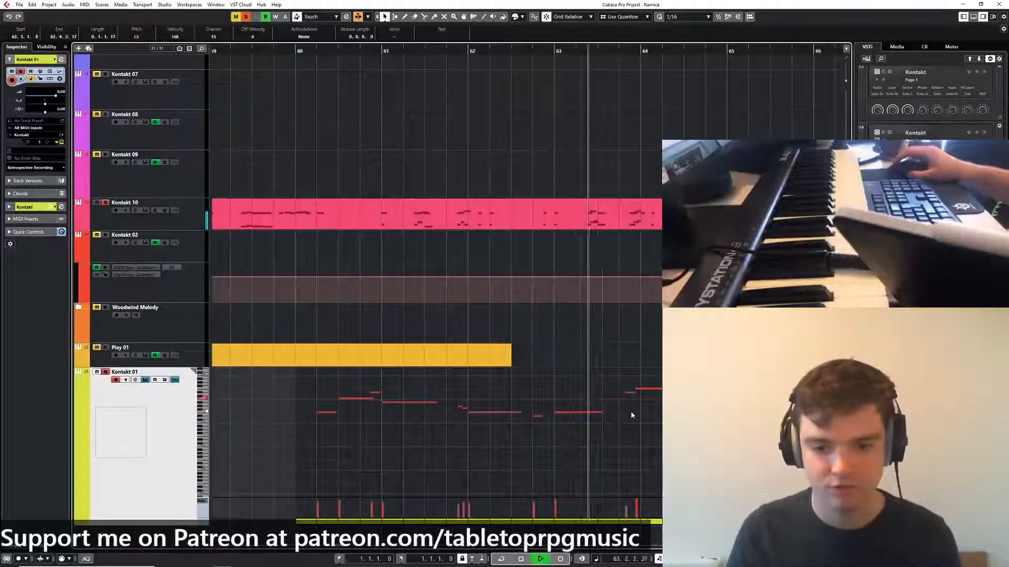
key(space)
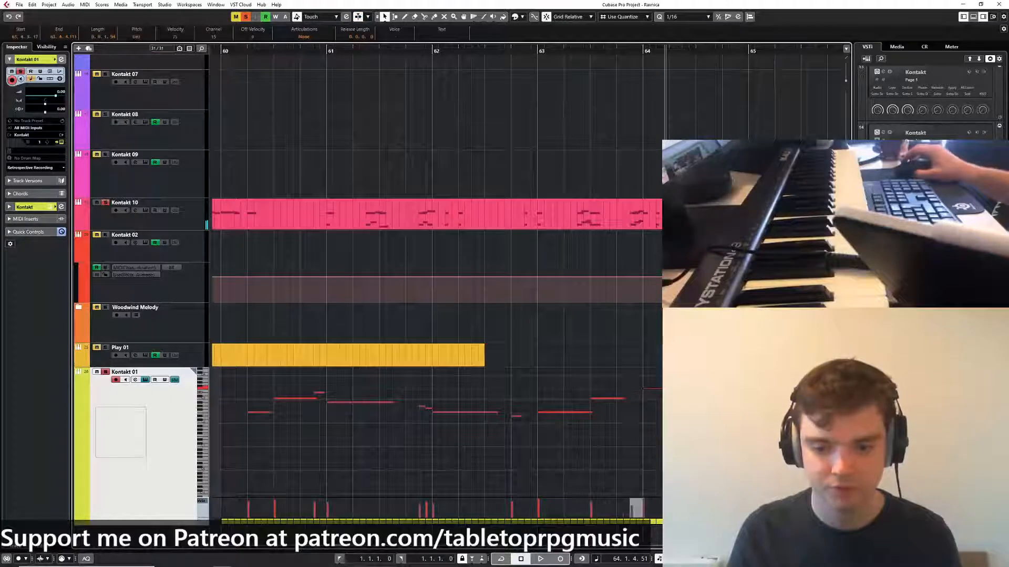
Tighten the timing of the Kontakt 01 notes in the second half of bar 64 and play from bar 64
scroll(489, 495, right, 3)
click(539, 390)
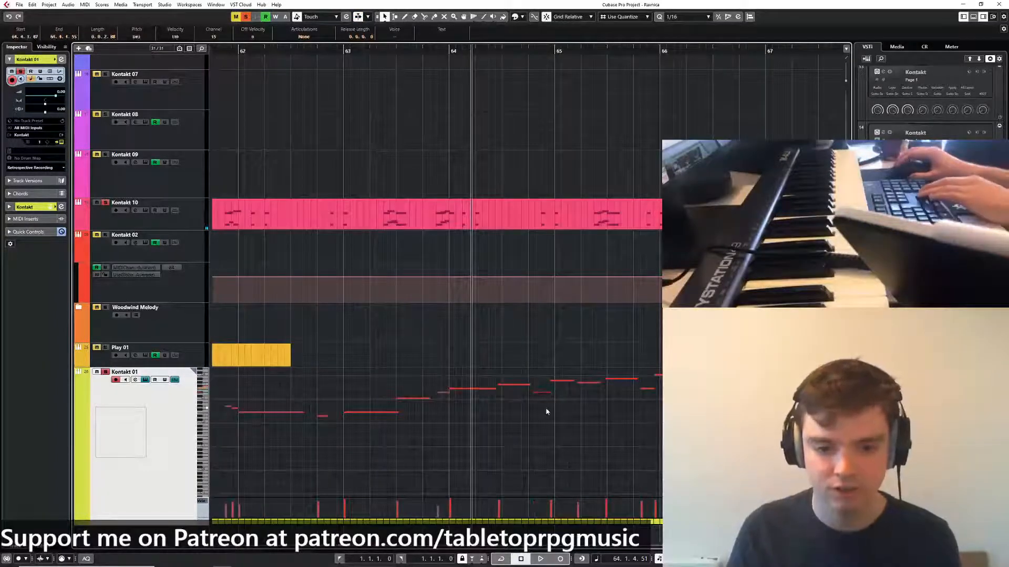
click(499, 386)
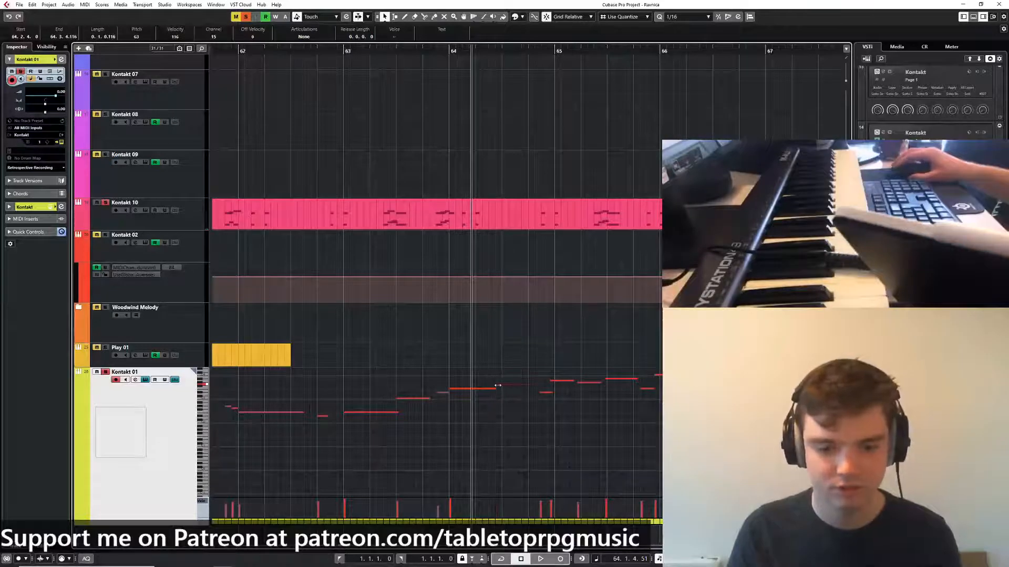
drag(497, 386, 504, 385)
click(451, 51)
key(space)
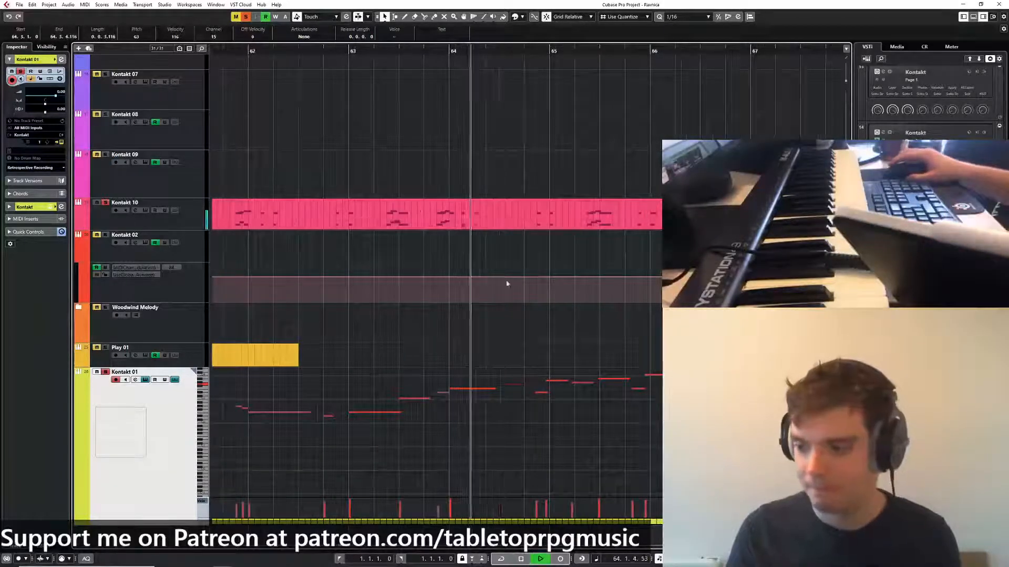
Replace the two notes opening bar 65 with one sustained note and align the bar's remaining notes to the grid
click(558, 382)
drag(556, 387, 611, 379)
click(605, 385)
click(639, 393)
key(space)
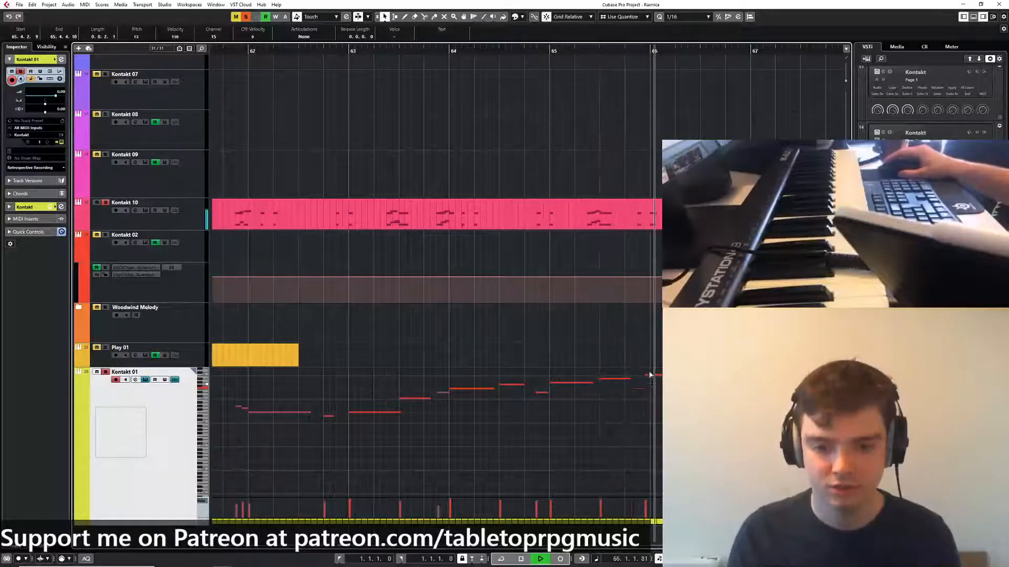
Align the long final Kontakt 01 note to the start of bar 66 and stop playback
click(655, 375)
drag(644, 376, 732, 375)
key(space)
scroll(577, 423, down, 3)
scroll(527, 439, up, 1)
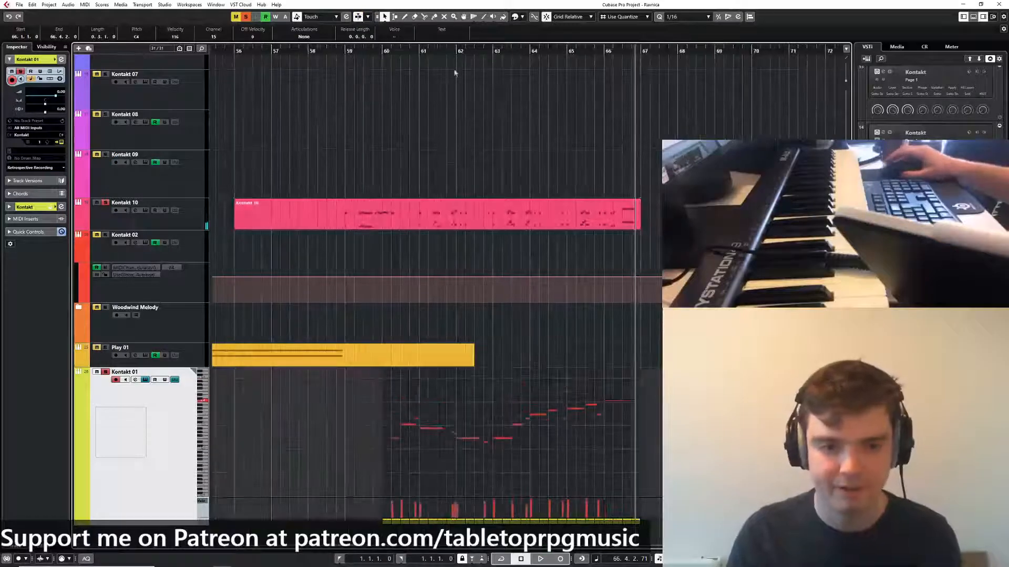
Play the soloed tracks from bar 59 up to the Kontakt 01 entry at bar 60
click(342, 51)
key(space)
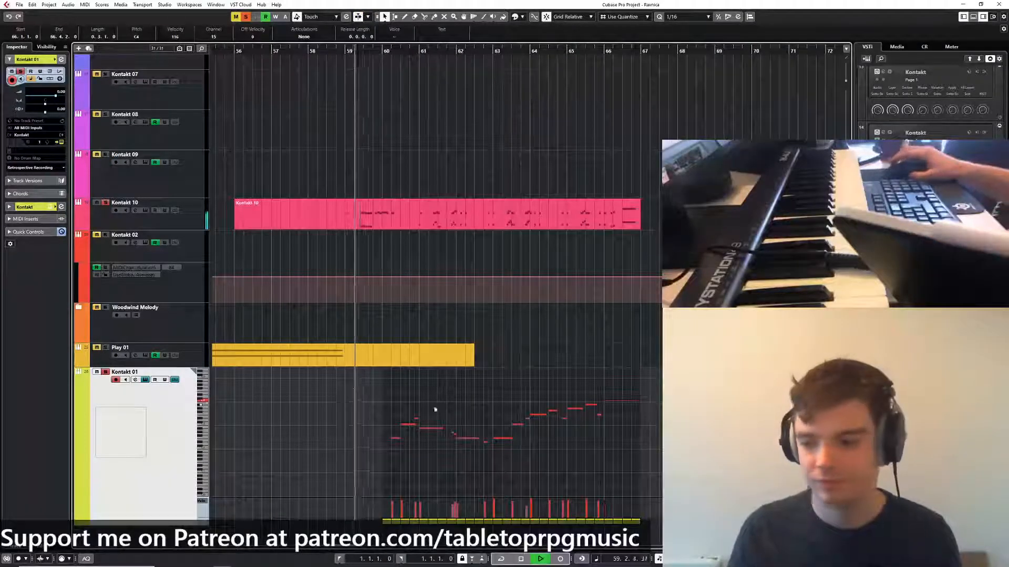
drag(354, 383, 670, 482)
key(space)
Transpose all notes of the Kontakt 01 part down an octave and resume playback from bar 60
drag(388, 428, 404, 450)
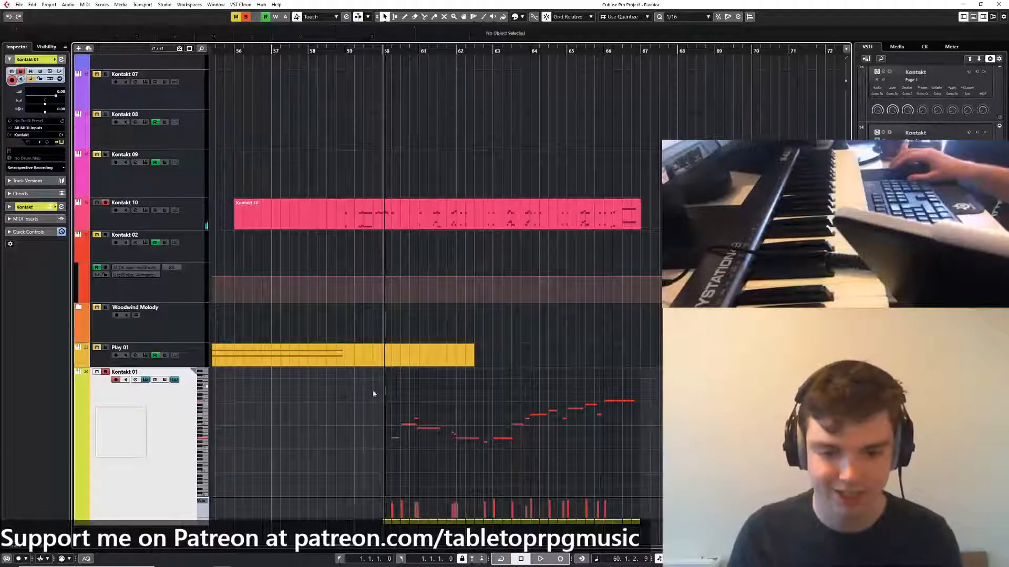
key(ctrl+a)
key(space)
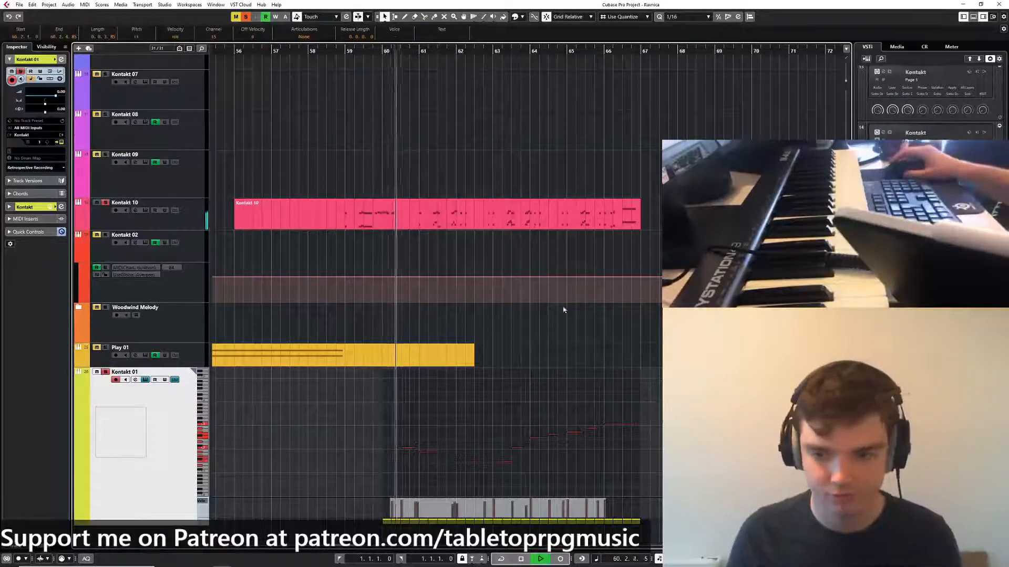
click(690, 125)
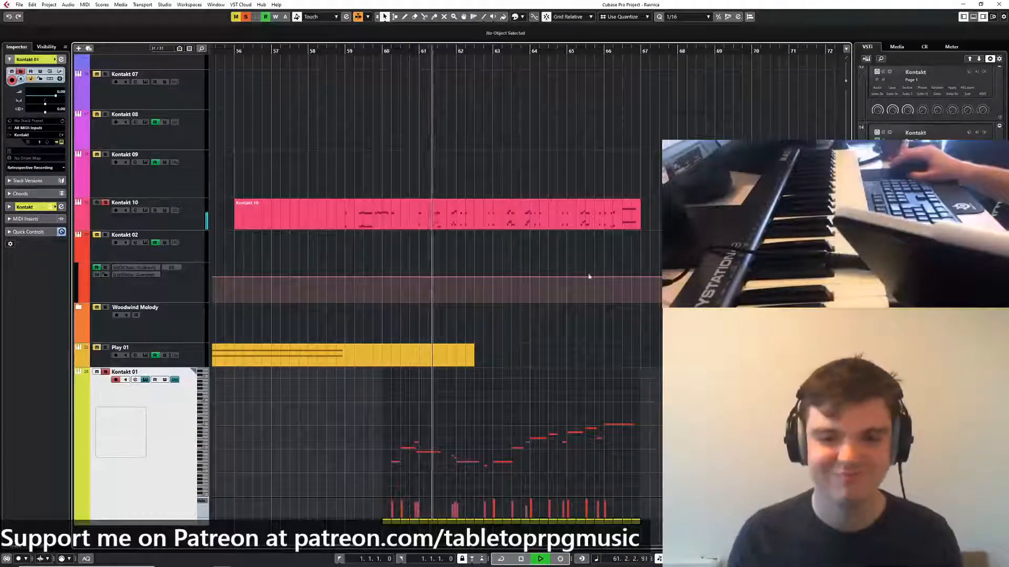
Stop playback and bring up the Kontakt instrument window, placing it over the arrangement
scroll(546, 281, down, 3)
key(space)
scroll(525, 399, right, 1)
key(alt+Tab)
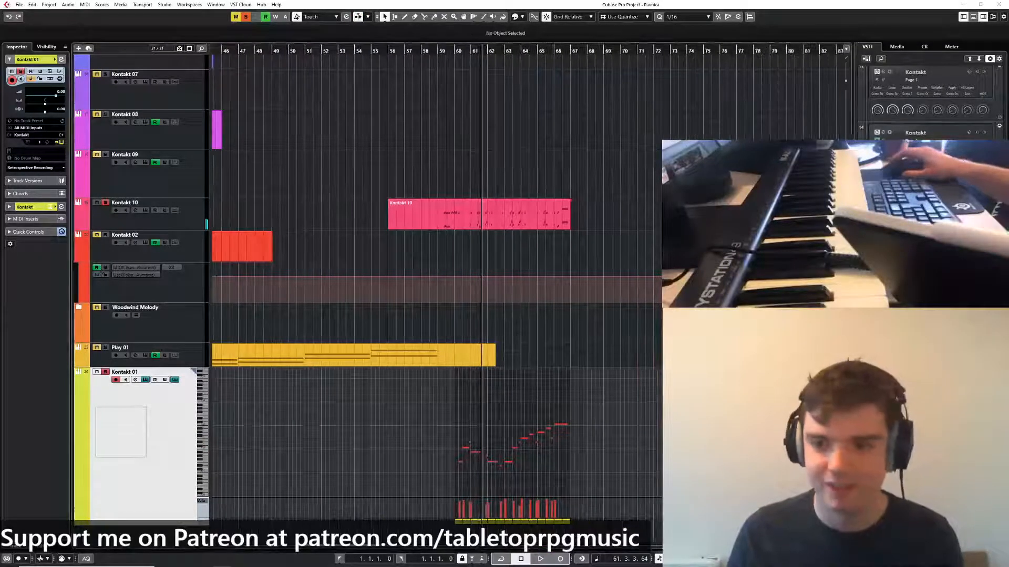
scroll(499, 434, up, 2)
scroll(501, 422, up, 1)
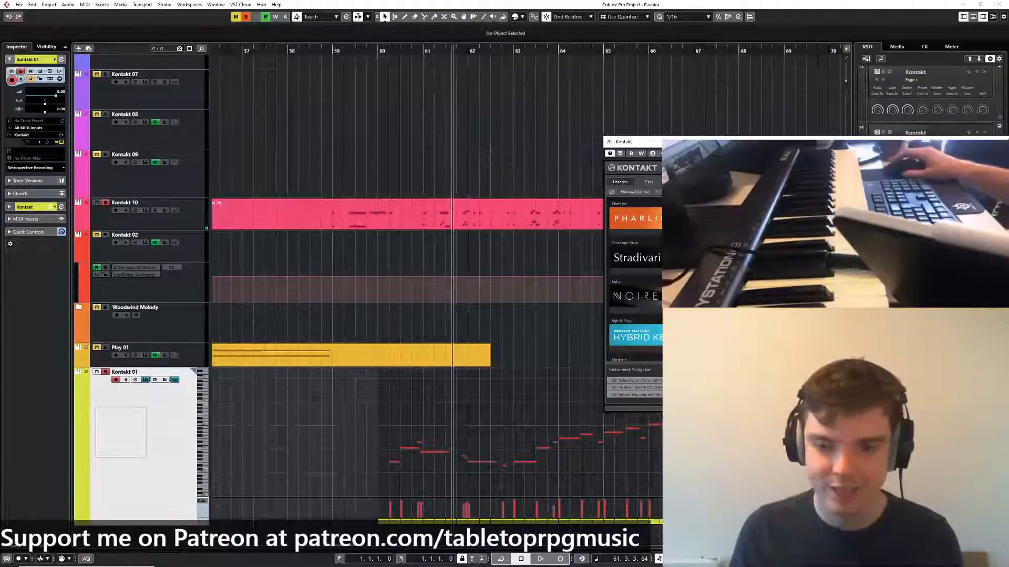
drag(841, 143, 701, 137)
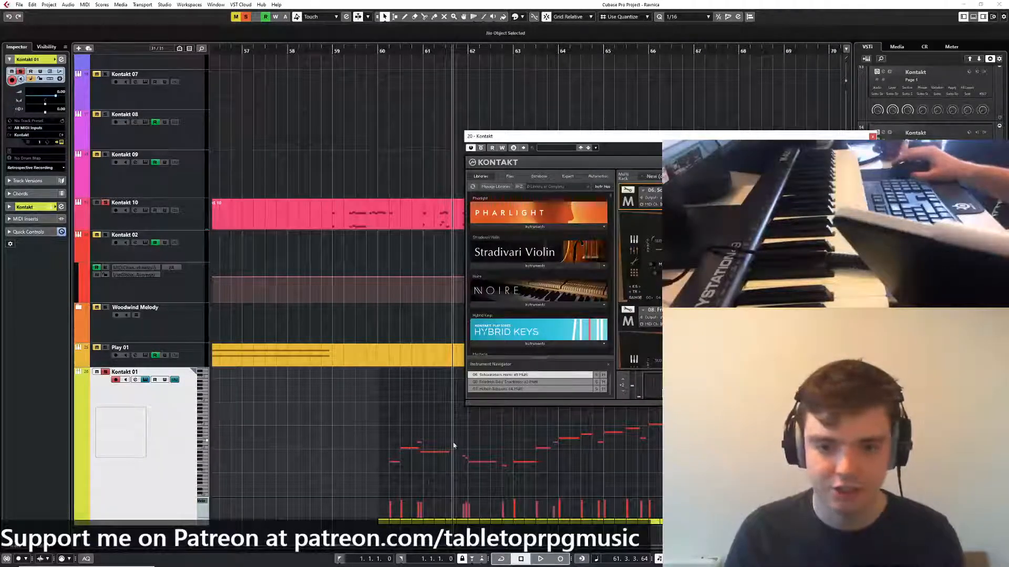
Play the Kontakt 01 line twice from its first note at 60.2.1
scroll(409, 447, up, 2)
click(403, 50)
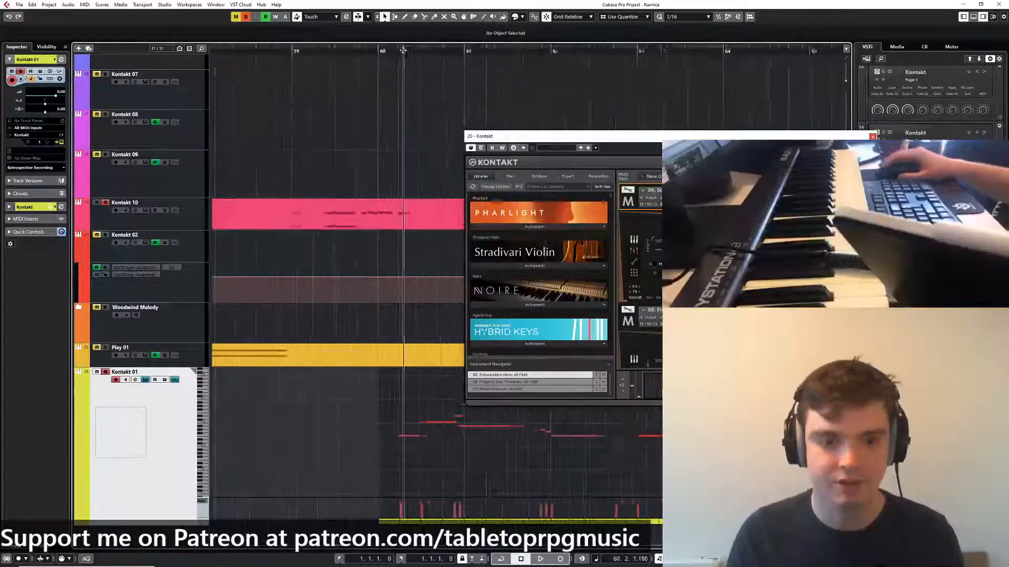
drag(403, 50, 399, 54)
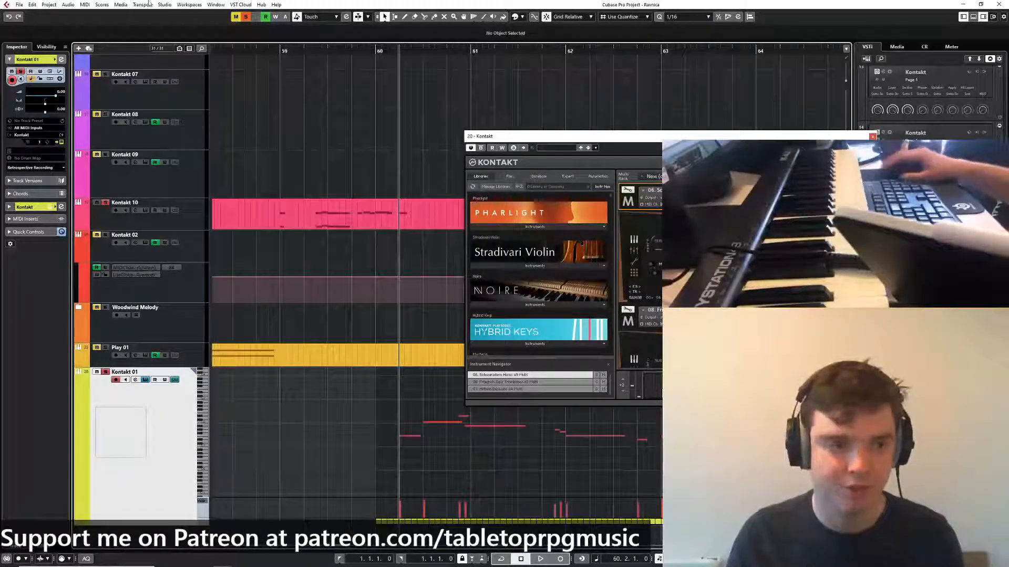
key(space)
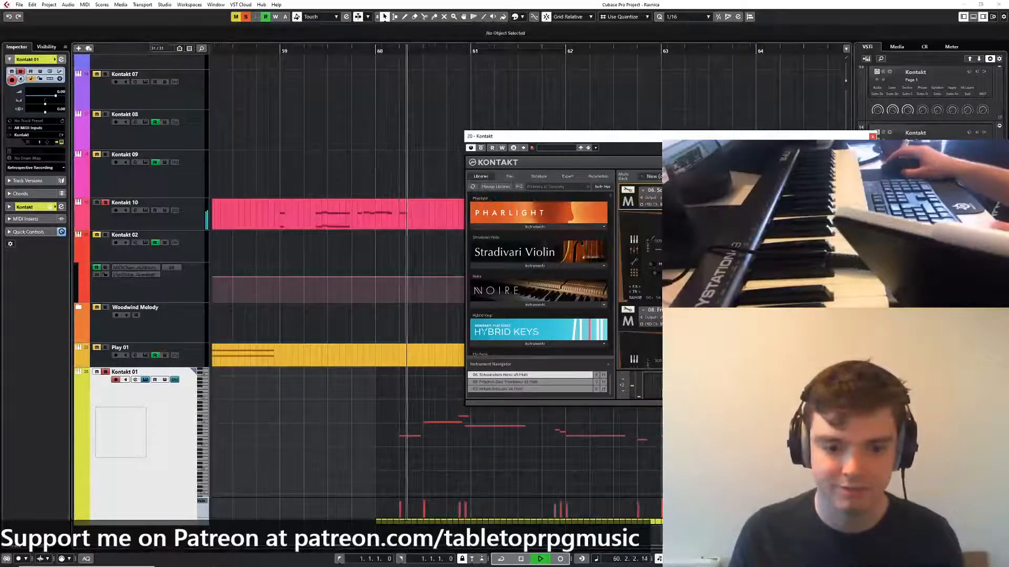
key(space)
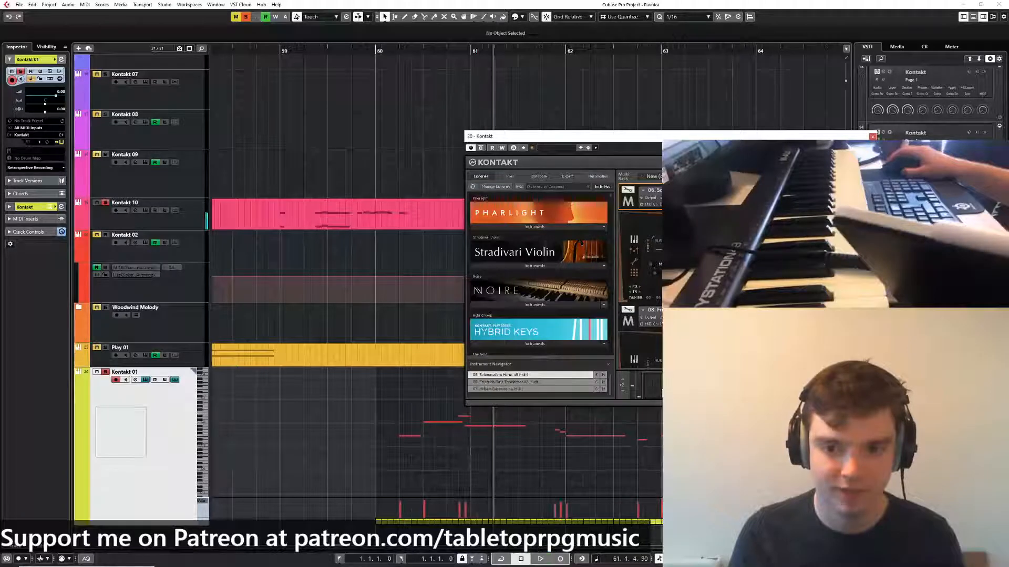
click(397, 78)
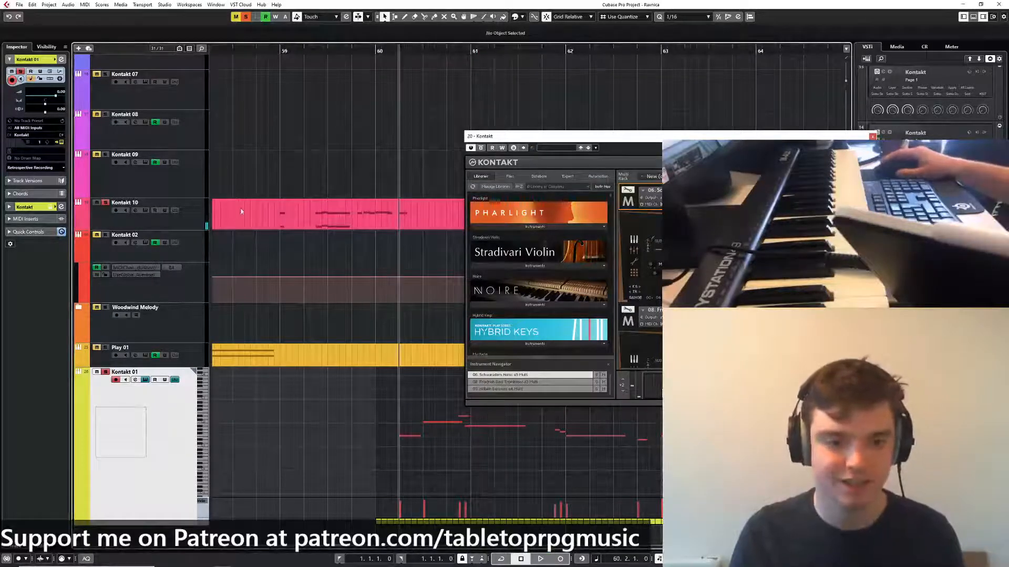
key(space)
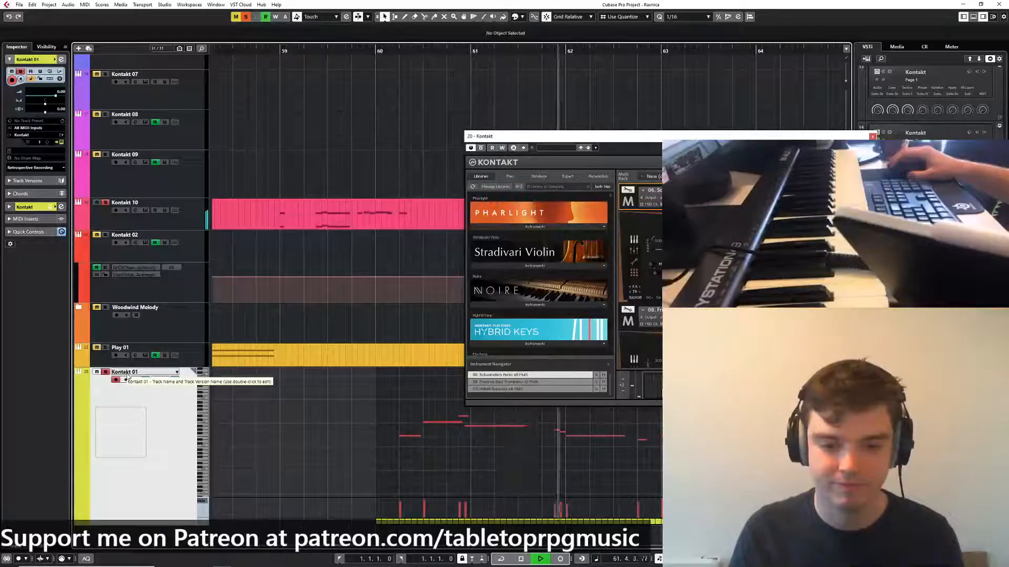
Align the Kontakt 01 notes leading into bar 61 to the grid and check playback from 60.2.1
click(467, 426)
click(461, 421)
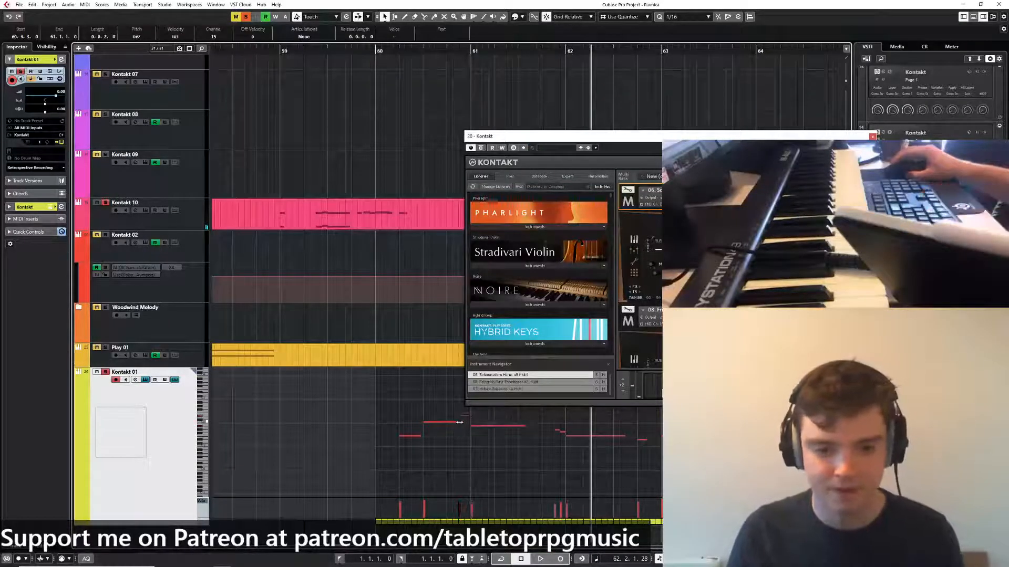
click(398, 49)
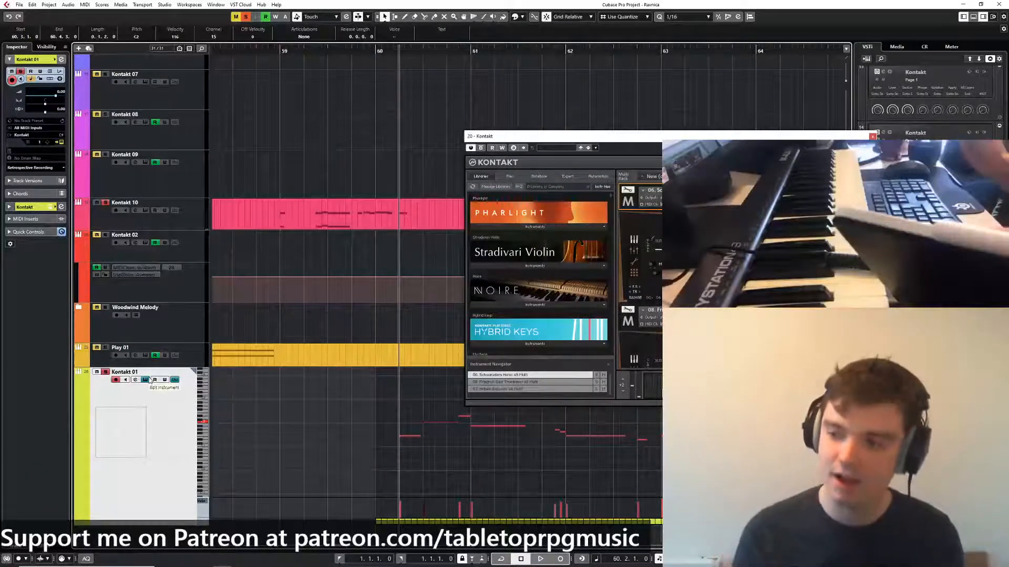
key(space)
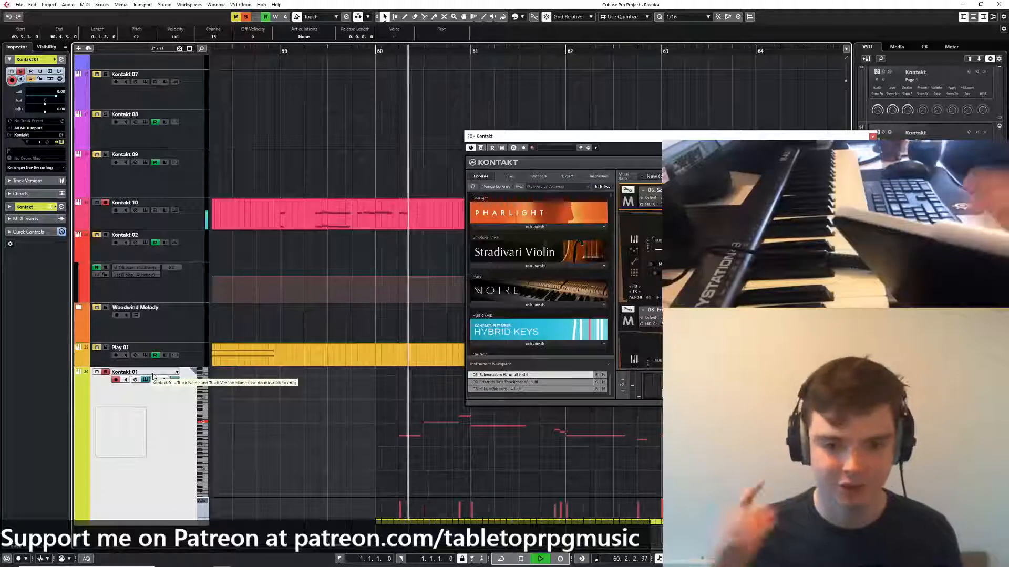
key(space)
Return the playback position to bar 60 and clear solo on all tracks
click(374, 51)
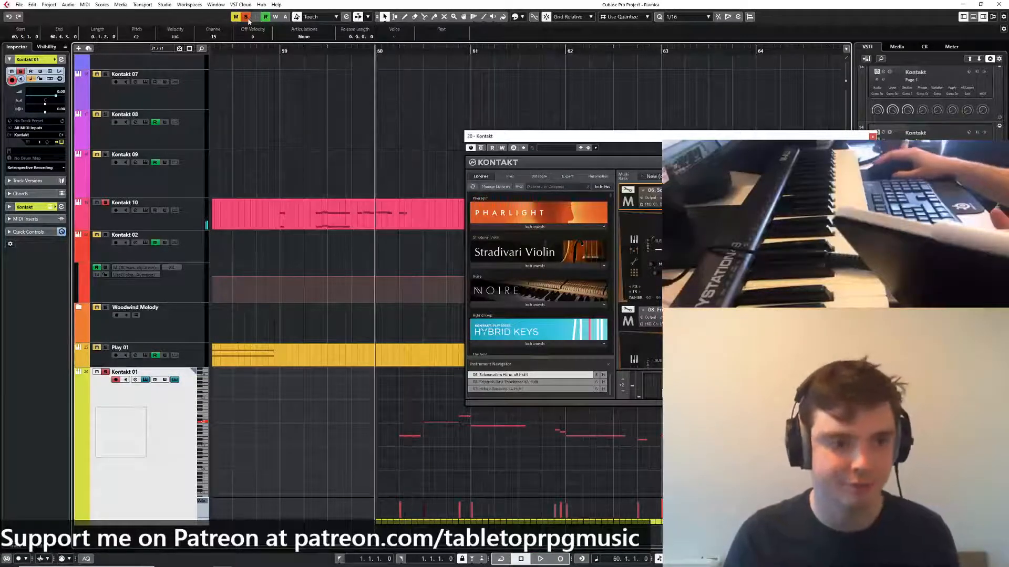
scroll(437, 482, down, 2)
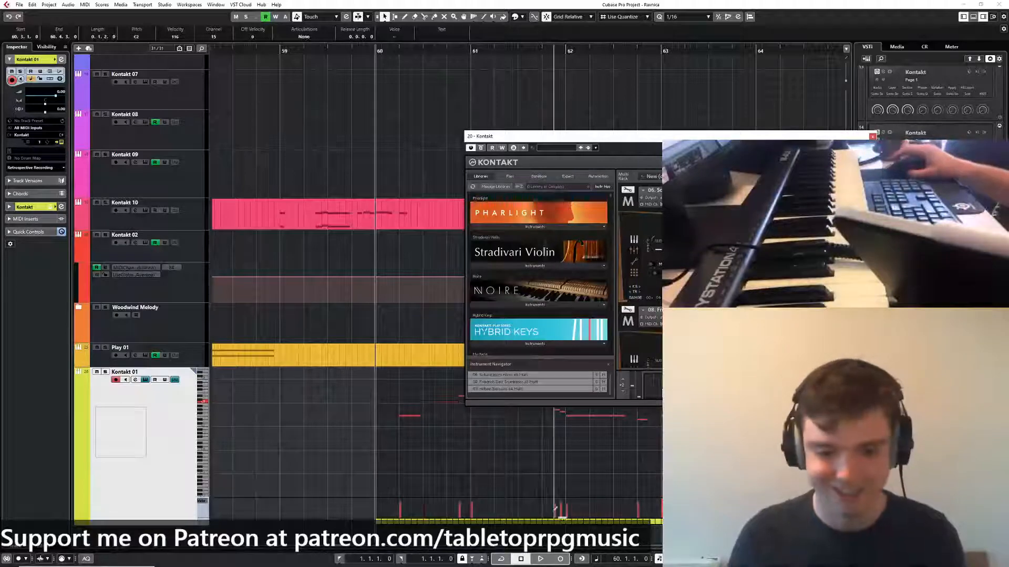
Switch to TransMIDIfier, adjust the octave transpose of Output1's patch with its bypass off, and return to Cubase
key(super)
click(244, 559)
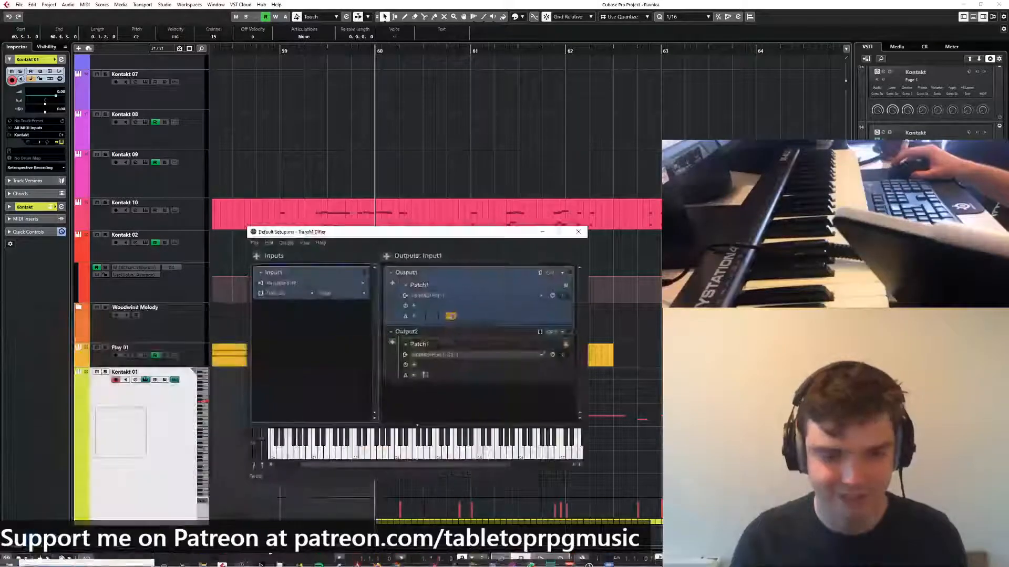
click(451, 317)
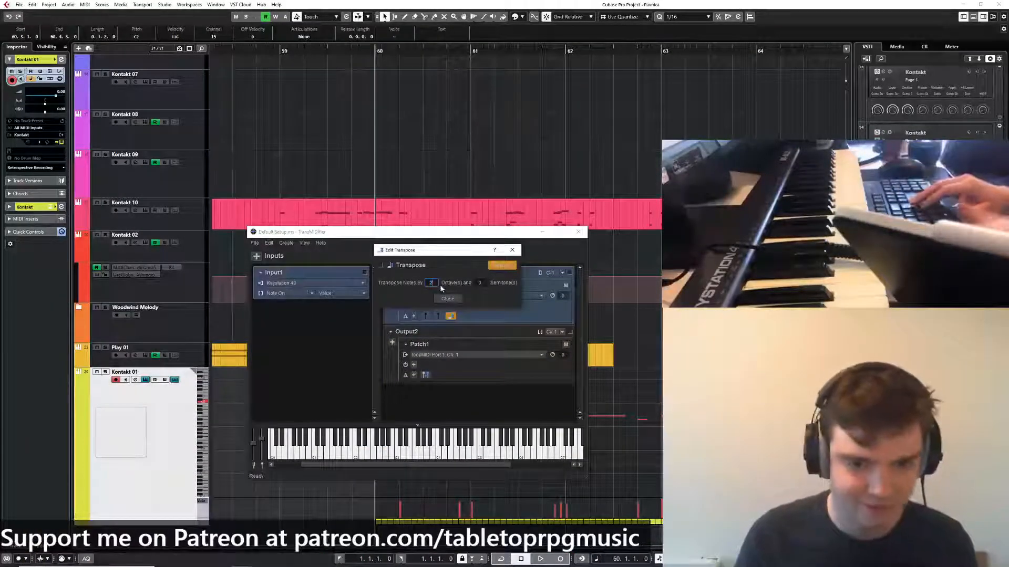
click(444, 302)
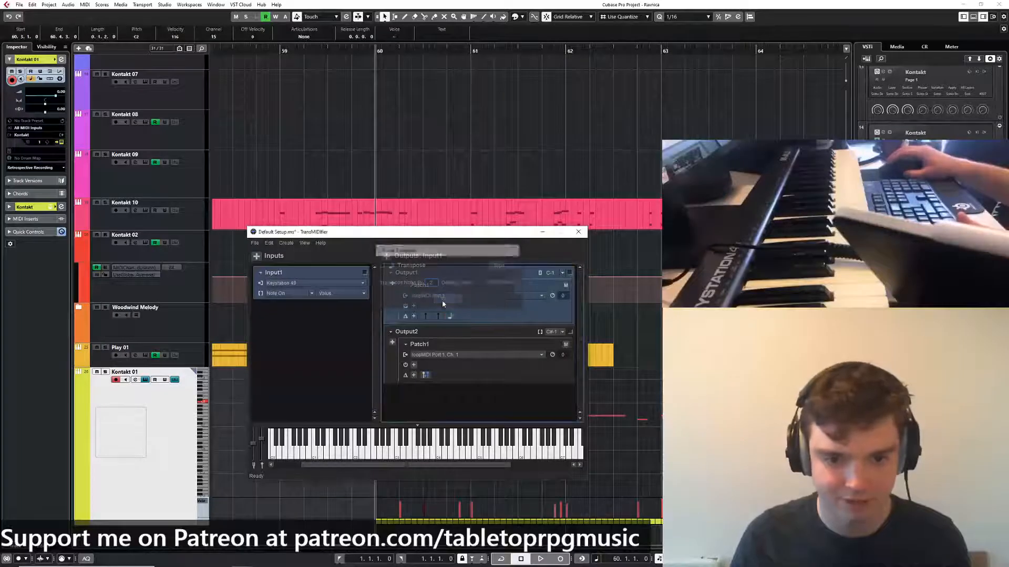
click(543, 232)
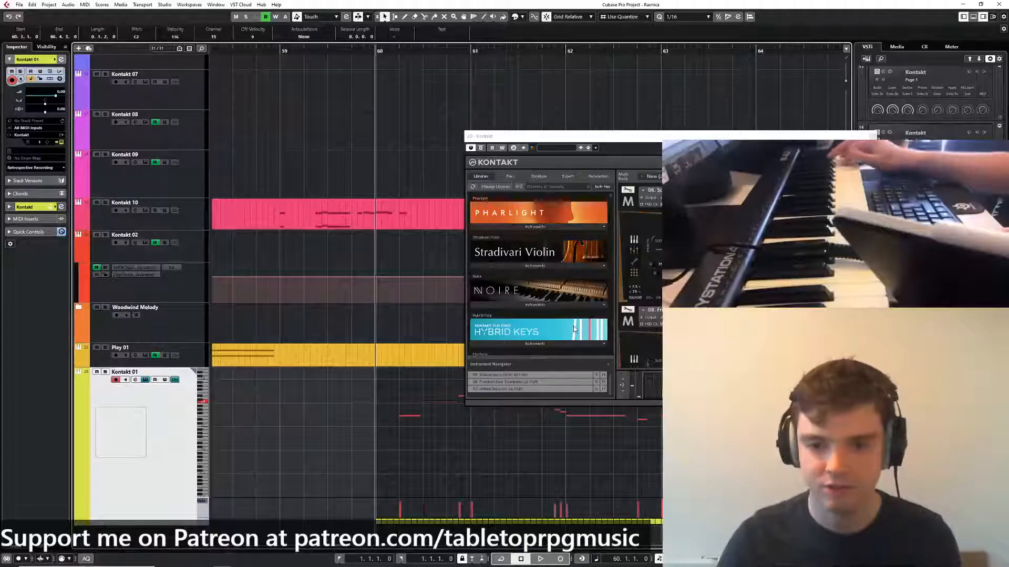
Solo Kontakt 01 and start playback from 59.3
key(space)
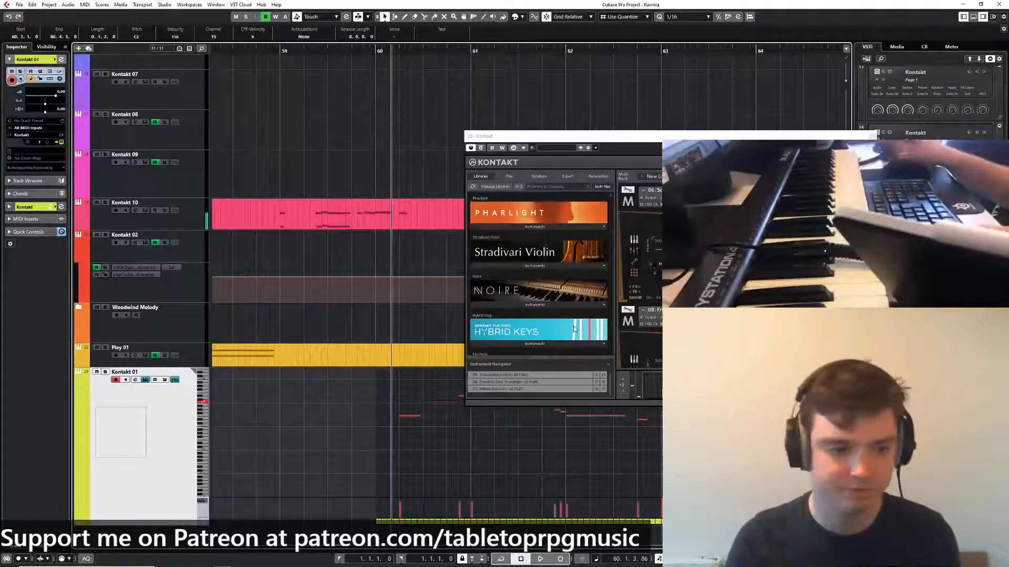
click(105, 373)
click(342, 50)
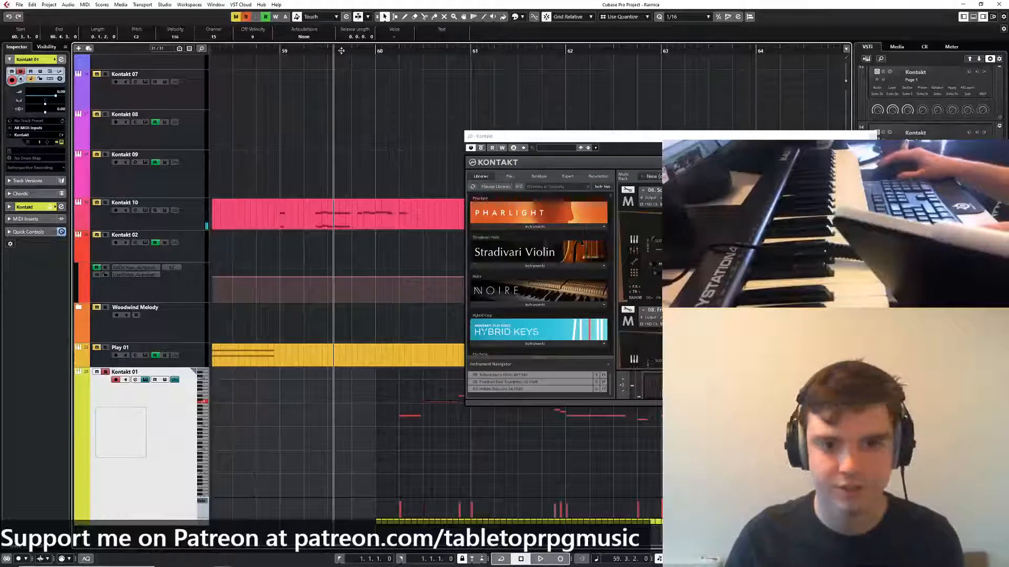
key(space)
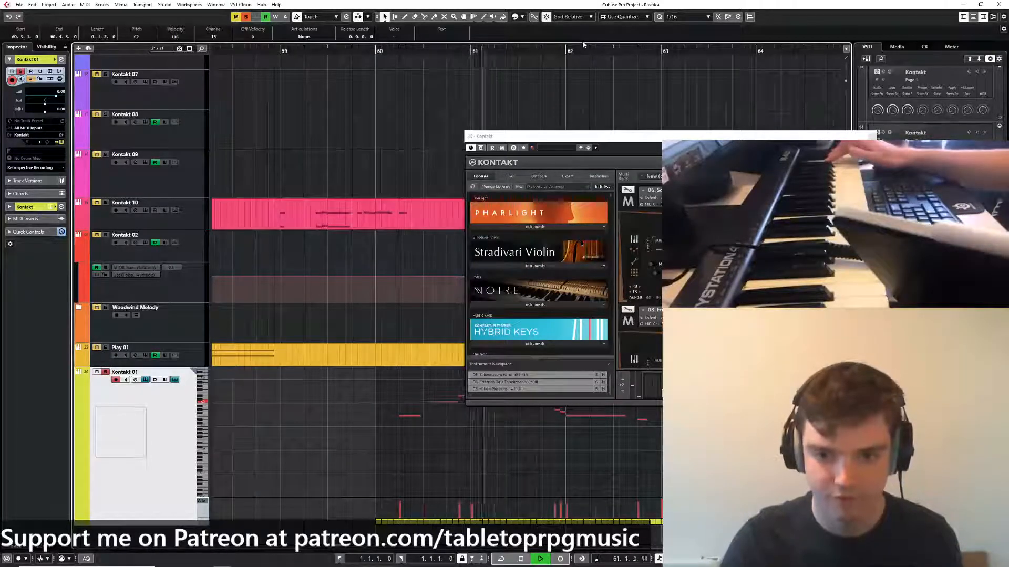
Stop playback, move the Kontakt window aside, and shorten the D#2 note just before bar 61 from its start
key(space)
drag(513, 137, 643, 132)
click(415, 398)
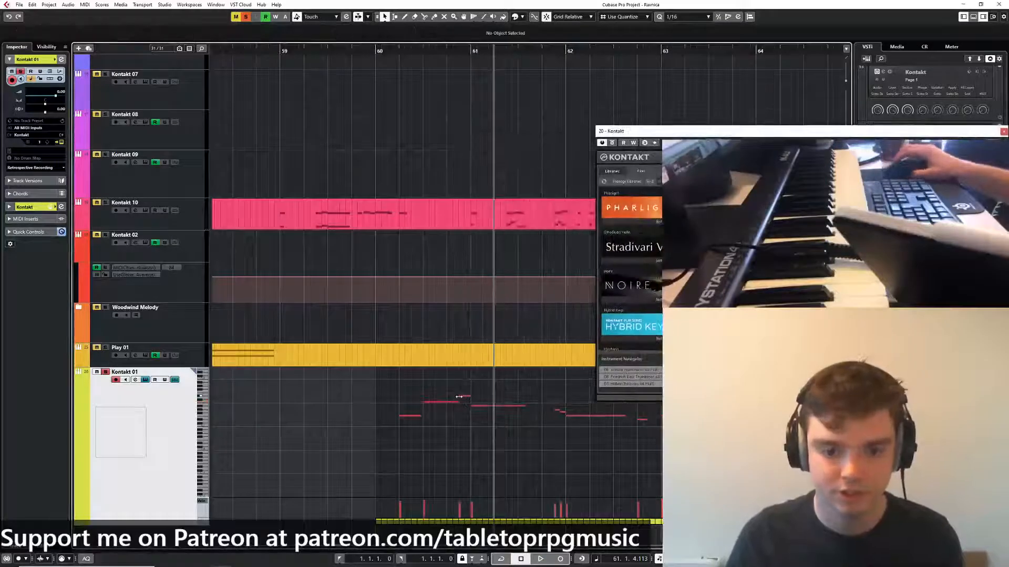
Play from bar 60 with the new upper line and insert the Kontakt 01 retrospective recording as a linear recording
click(377, 49)
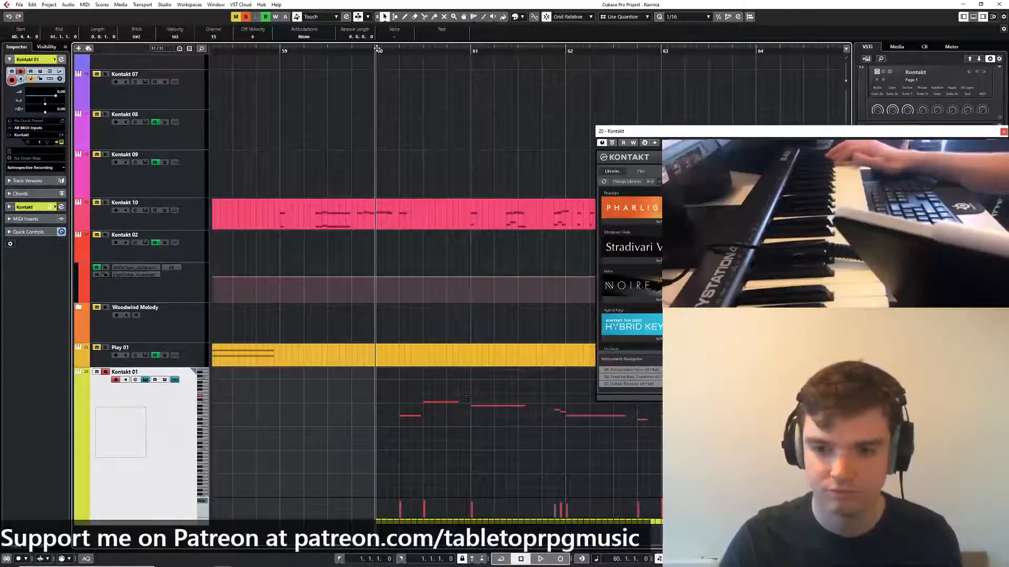
key(space)
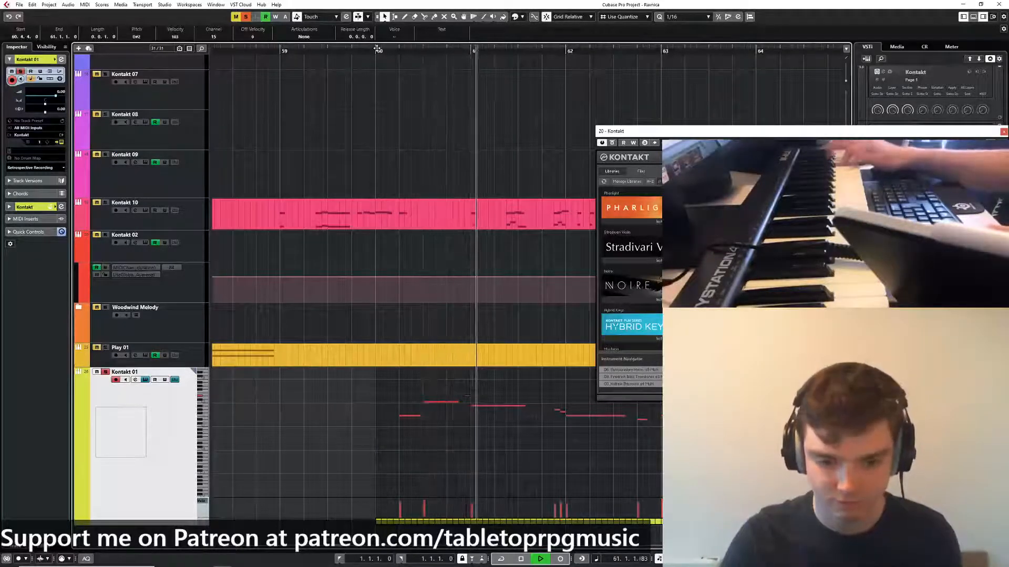
click(44, 168)
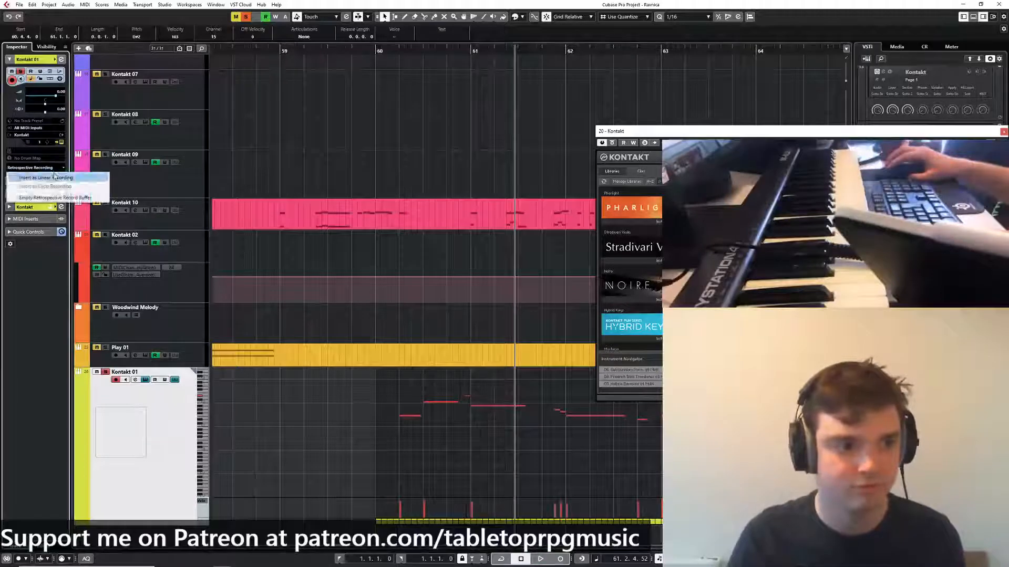
click(52, 176)
scroll(436, 474, up, 4)
click(487, 410)
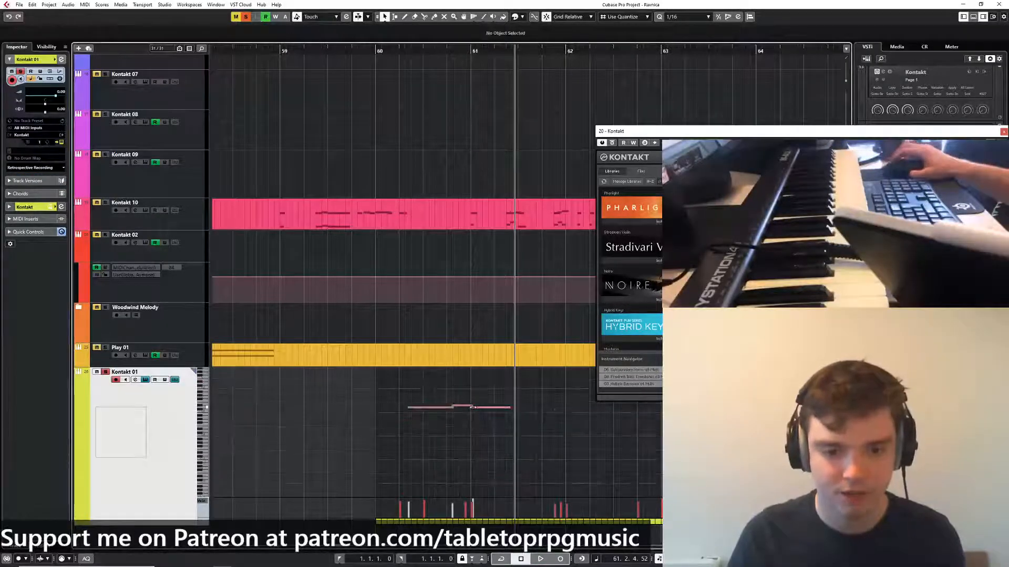
Merge the newly inserted recording with the existing Kontakt 01 part using the Glue tool and reopen it for in-place editing
click(175, 380)
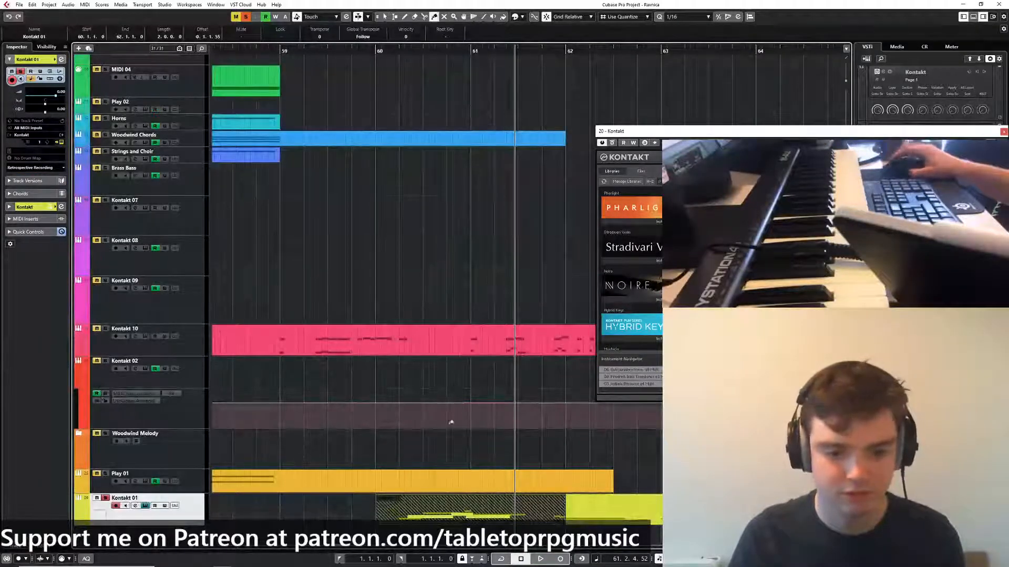
click(416, 509)
click(174, 506)
scroll(412, 401, down, 4)
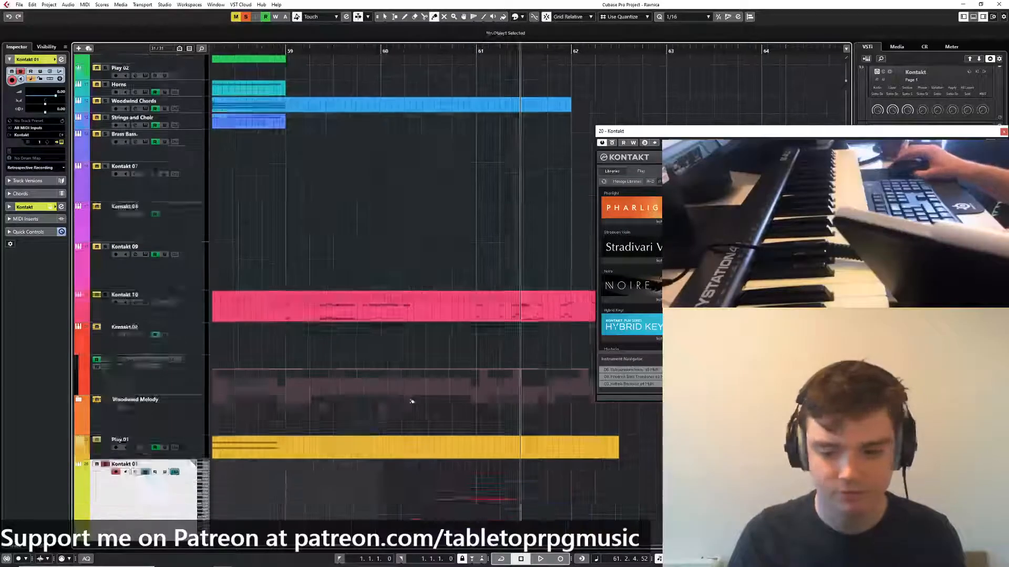
key(1)
scroll(492, 448, up, 2)
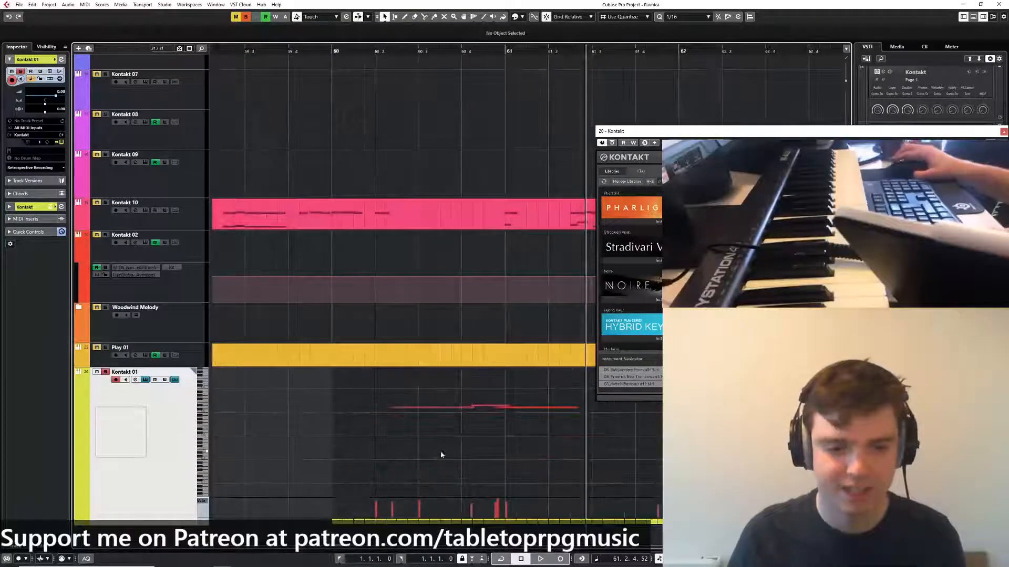
Play the merged Kontakt 01 passage from 60.2.1 and compare the upper line with the low notes
click(379, 51)
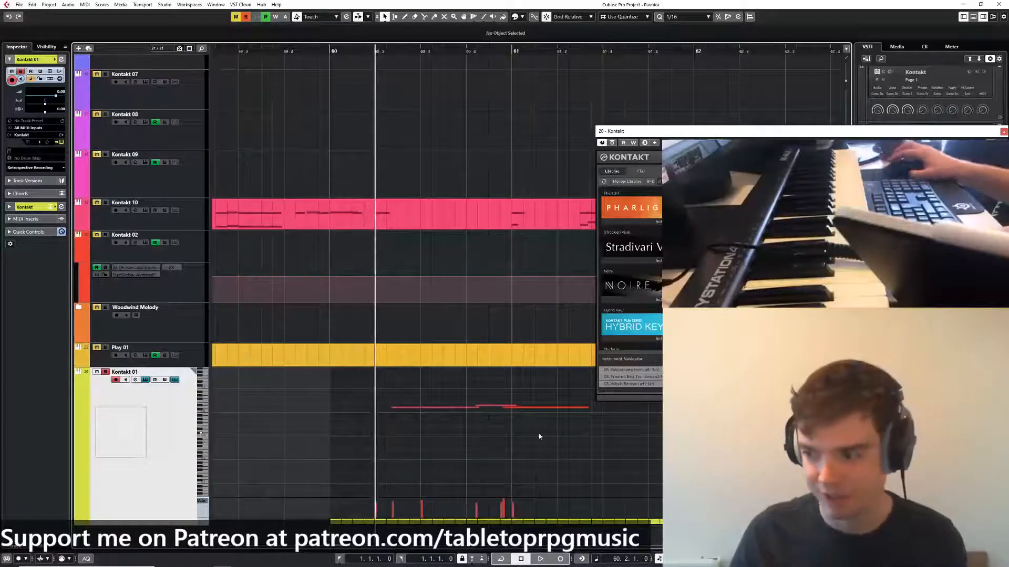
scroll(202, 439, down, 2)
scroll(359, 434, down, 2)
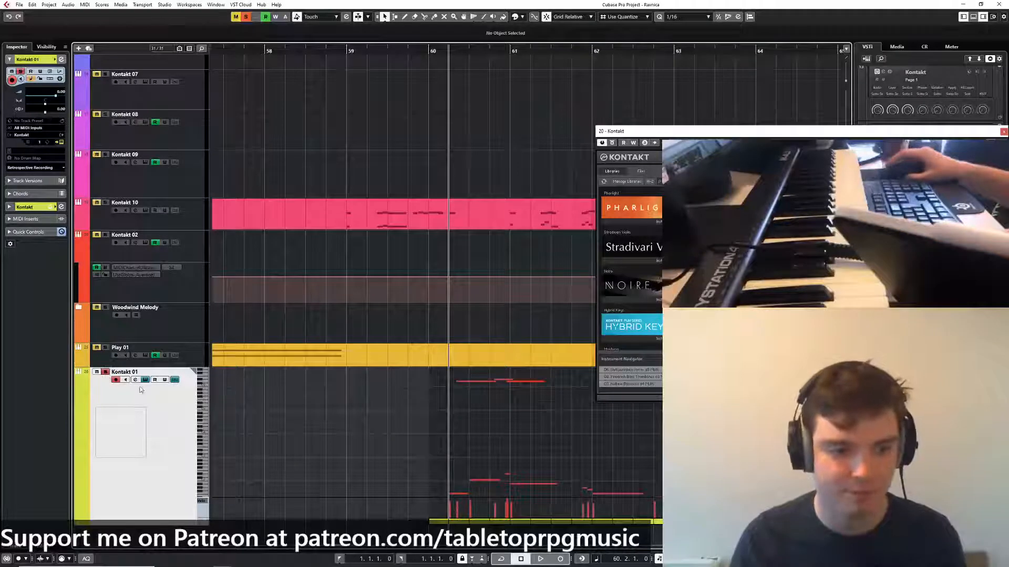
key(space)
scroll(543, 437, up, 2)
scroll(421, 415, down, 1)
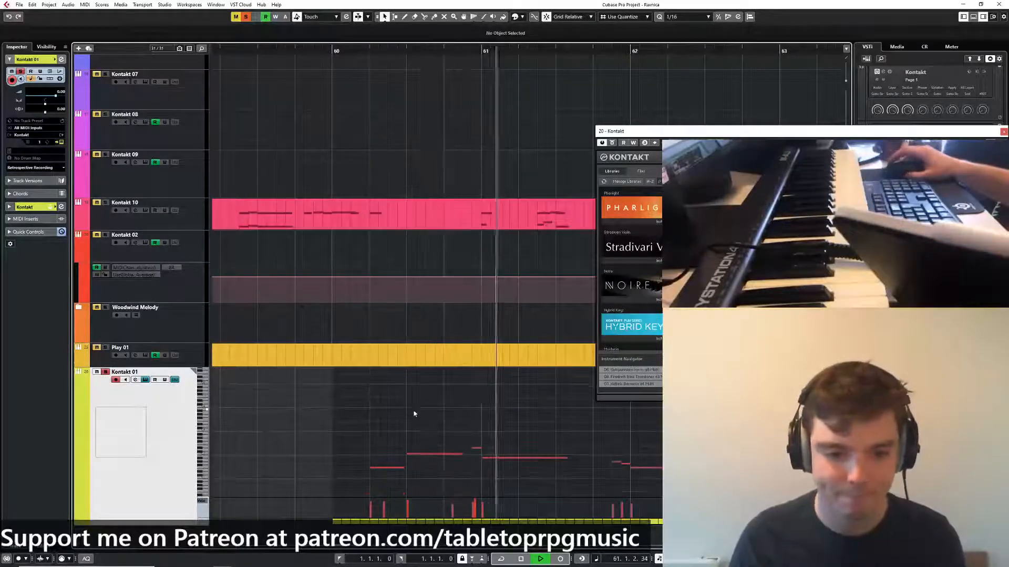
Try an earlier start for the first recorded upper note, check it from bar 60, and remove the recorded phrase
scroll(383, 406, down, 2)
drag(383, 408, 356, 408)
scroll(383, 413, down, 2)
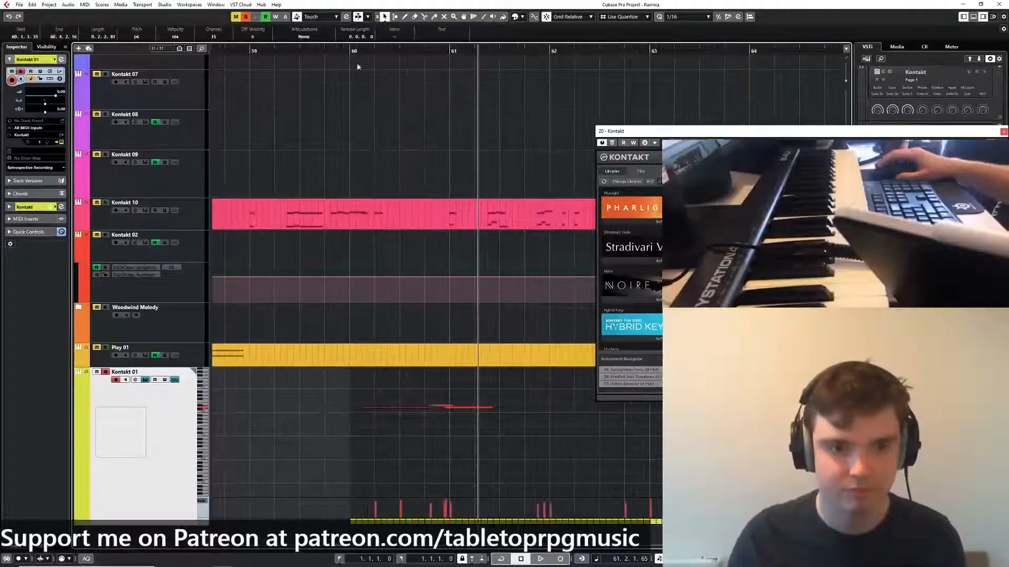
click(349, 52)
key(space)
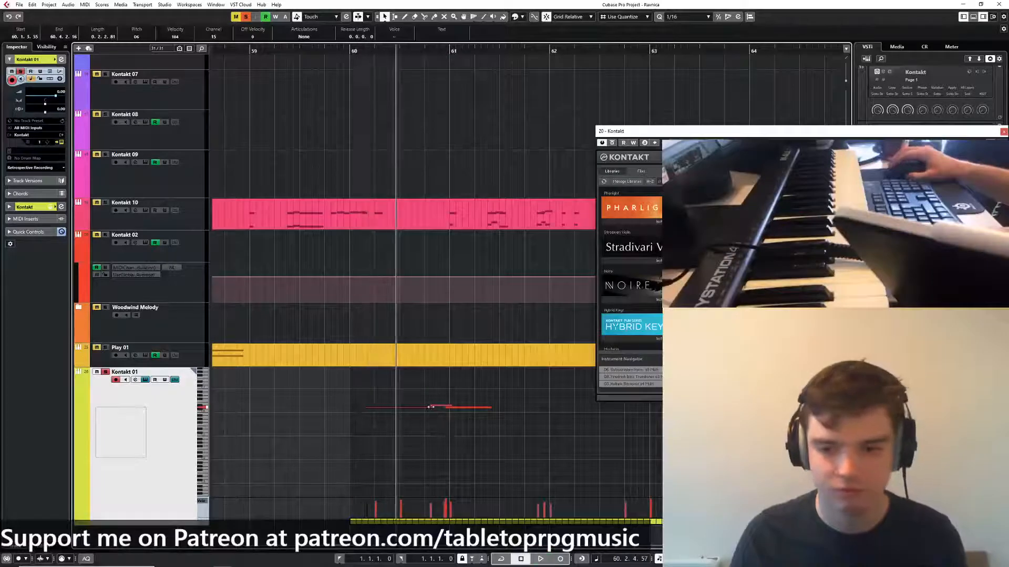
drag(405, 400, 492, 430)
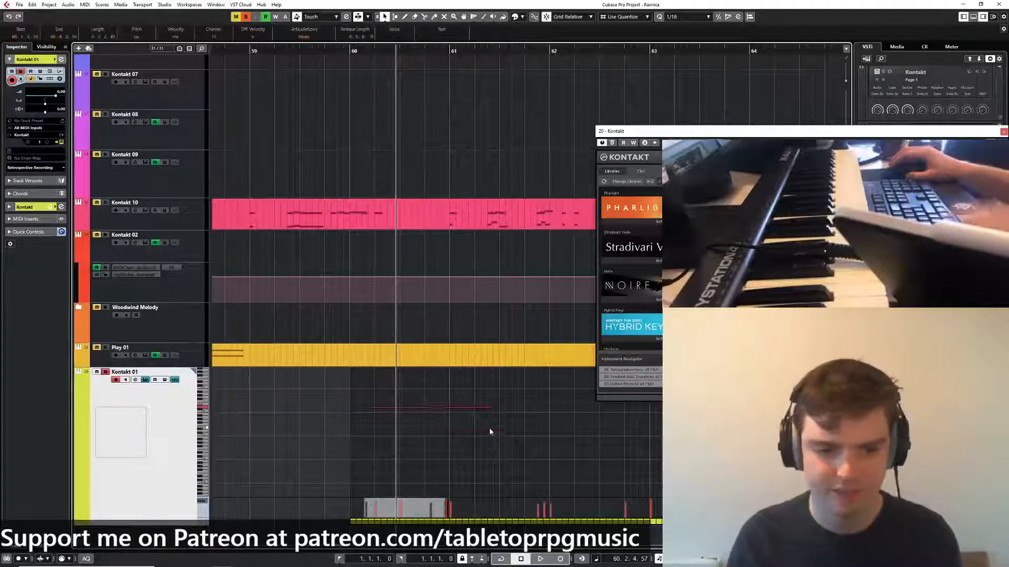
key(Delete)
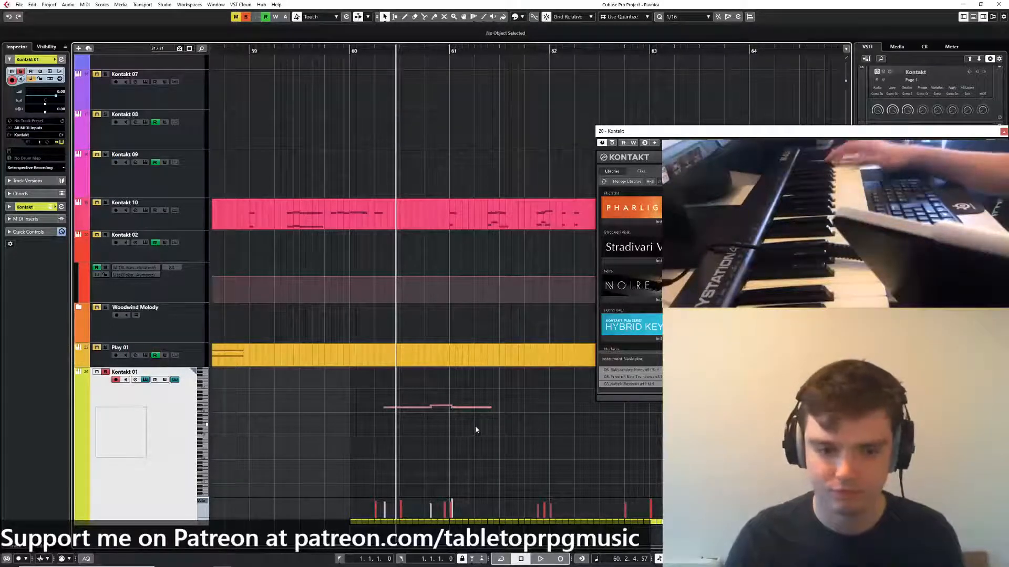
Glue the overlapping Kontakt 01 parts at bar 60 into one and return to in-place editing
key(8)
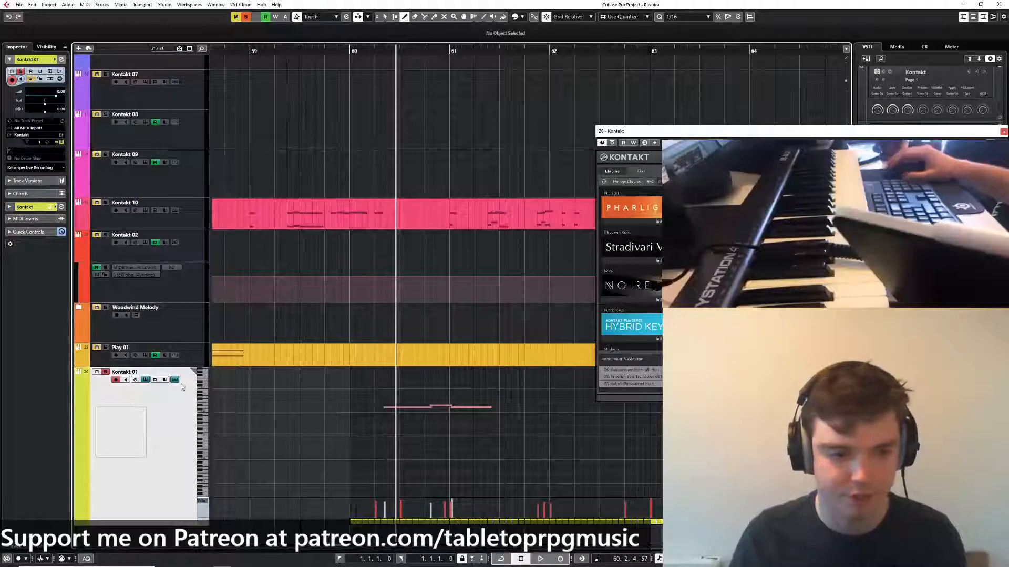
click(174, 380)
right_click(417, 433)
click(446, 432)
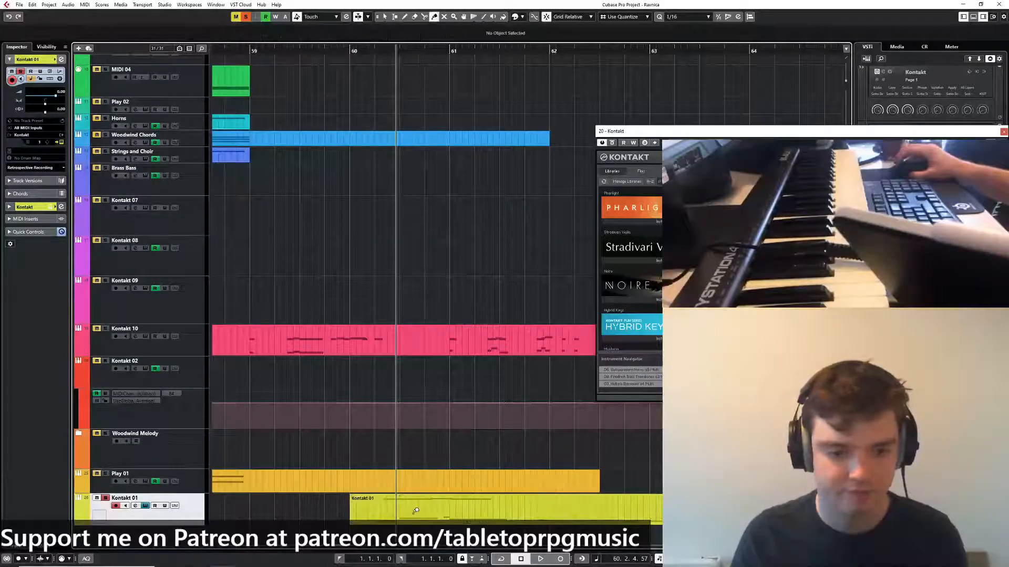
click(416, 511)
click(175, 506)
Draw a D#6 note with the Draw tool in bar 60, ahead of the recorded upper phrase and overlapping its start
right_click(360, 513)
click(383, 512)
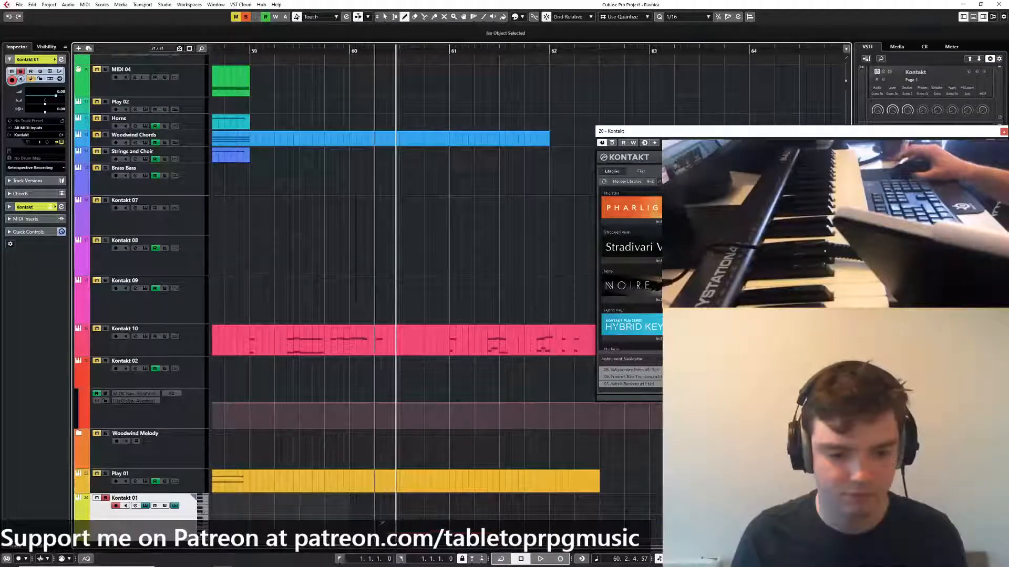
drag(365, 531, 392, 532)
drag(385, 451, 410, 324)
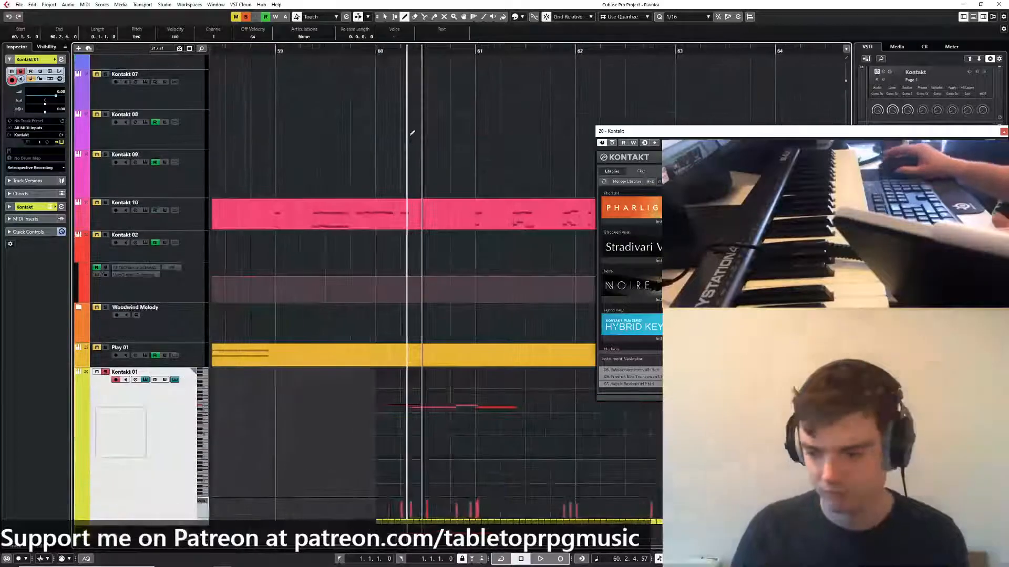
Play the drawn upper note in context from bar 60 and switch back to the Object Selection tool
double_click(376, 53)
scroll(434, 446, down, 2)
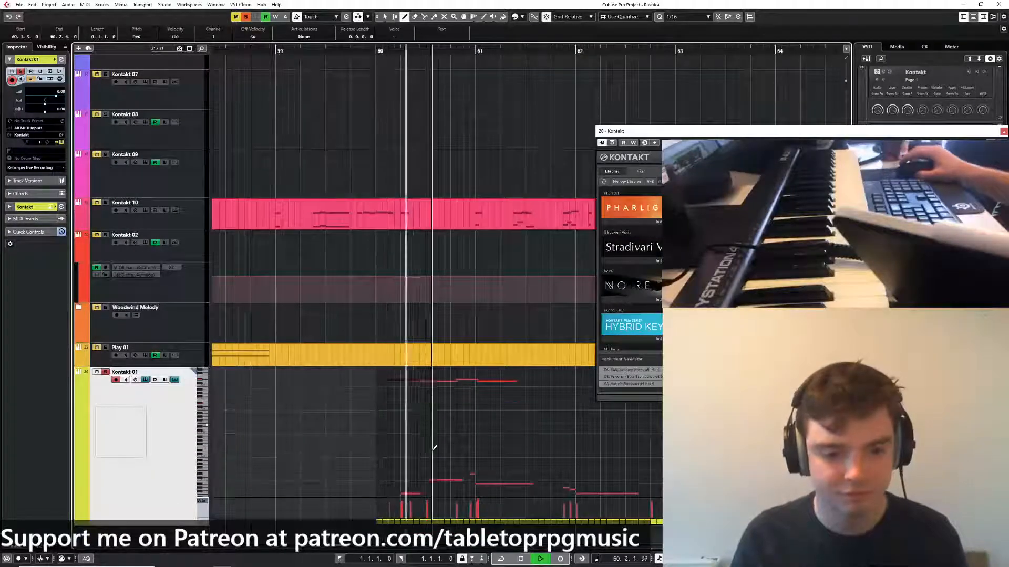
right_click(434, 446)
click(430, 444)
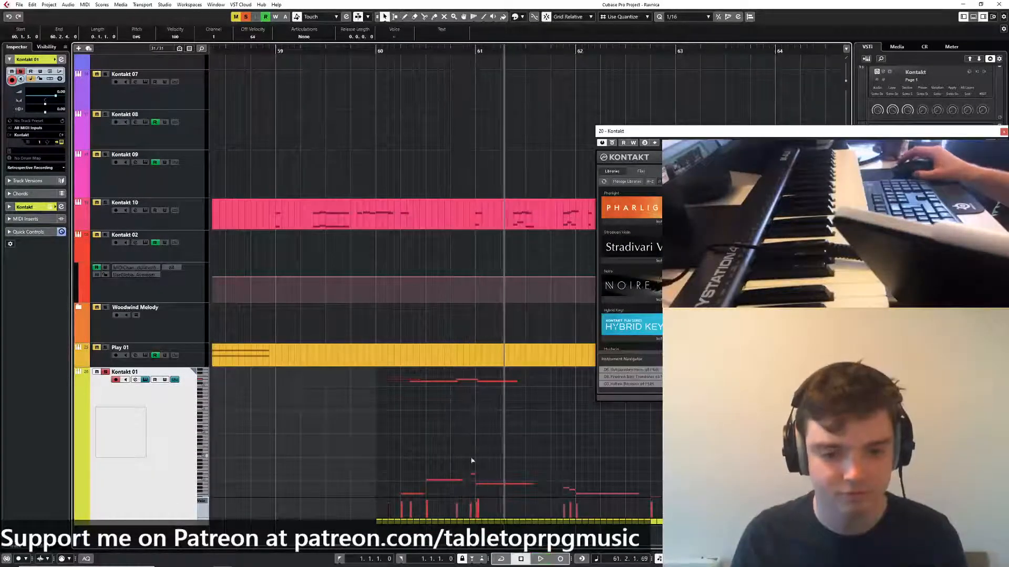
Extend the start of the last upper D6 note back to 60.4.4.106 and play the phrase from bar 60
scroll(479, 388, up, 3)
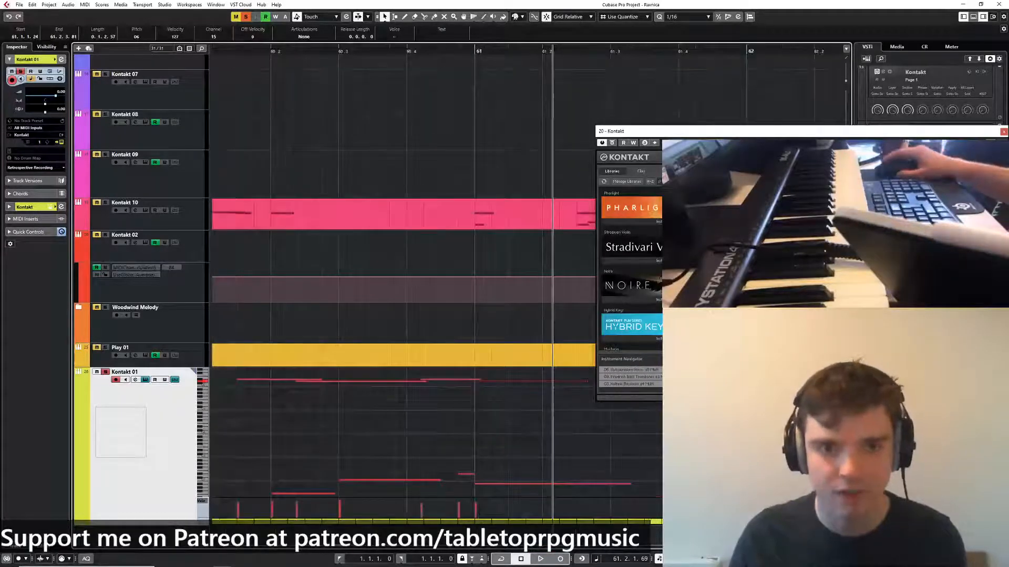
scroll(442, 386, down, 3)
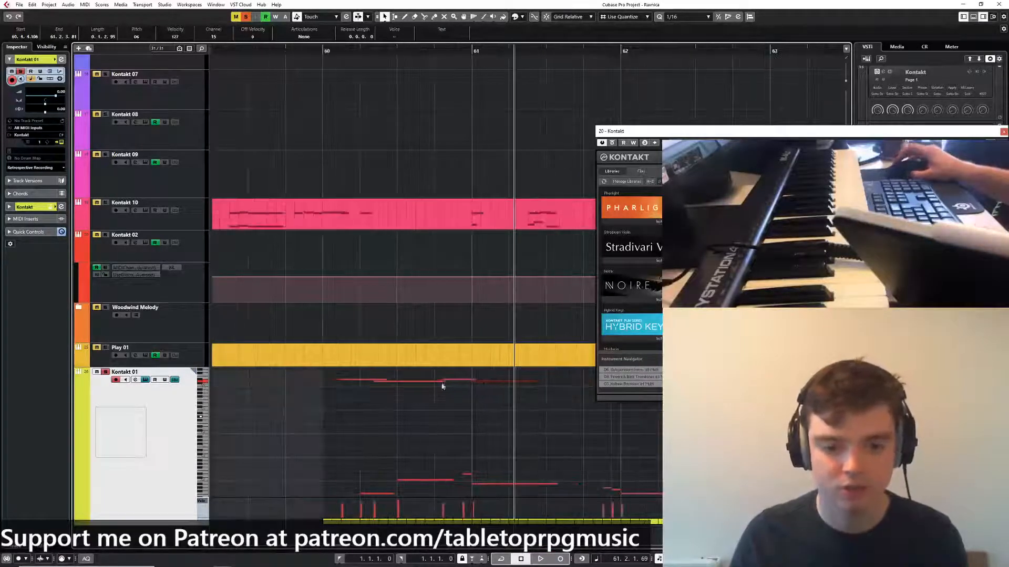
click(328, 51)
key(space)
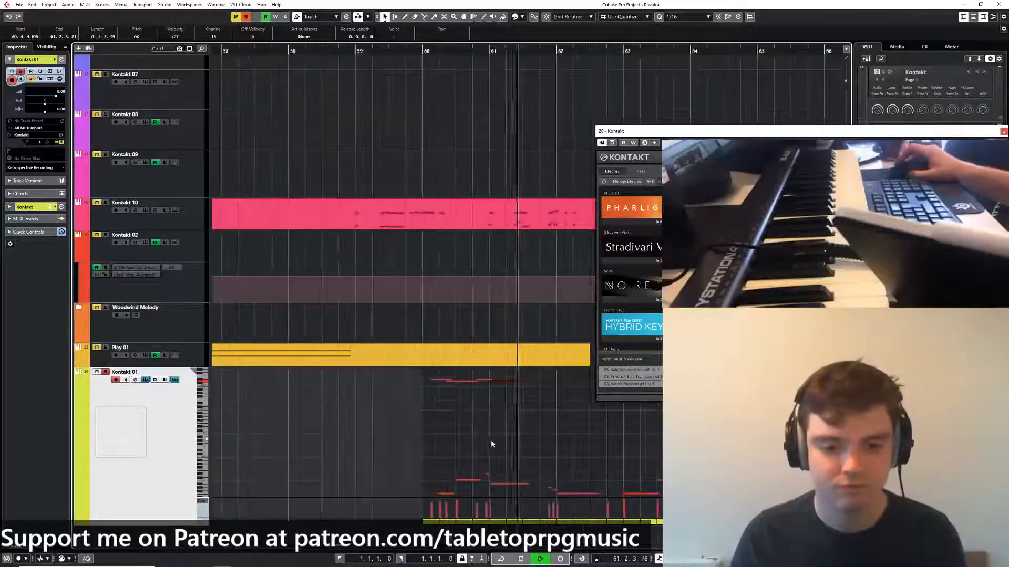
Extend the low D#2 note back to start about half a beat before bar 61 and return the playback position to bar 60
scroll(487, 457, up, 2)
drag(484, 475, 470, 474)
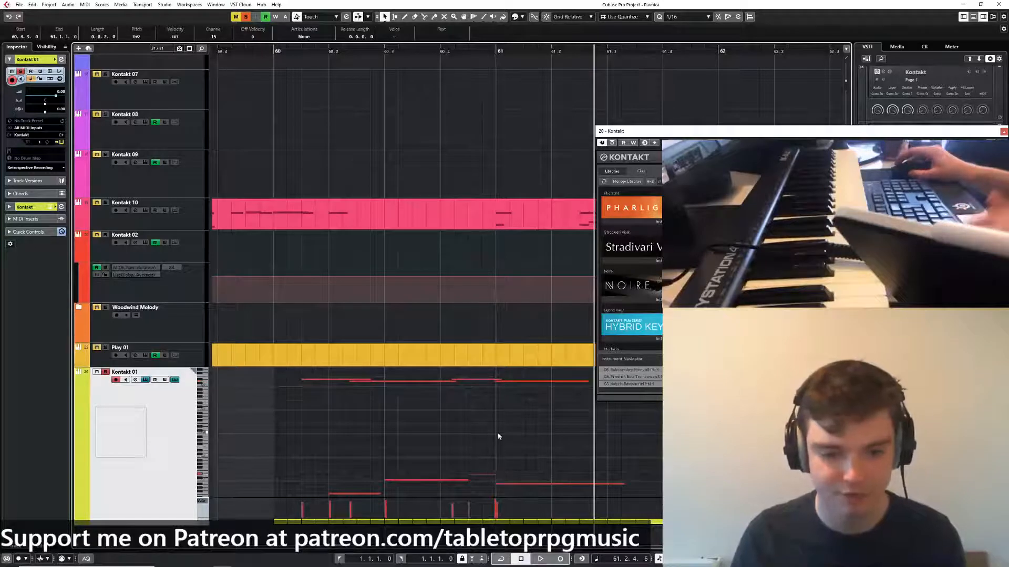
scroll(498, 435, down, 2)
click(376, 49)
scroll(457, 320, left, 3)
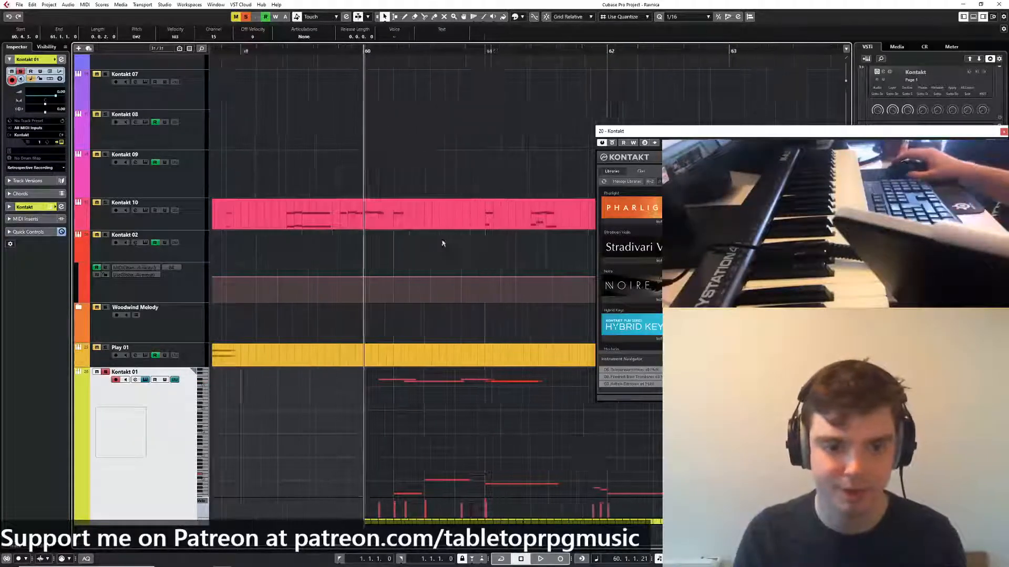
scroll(472, 330, down, 2)
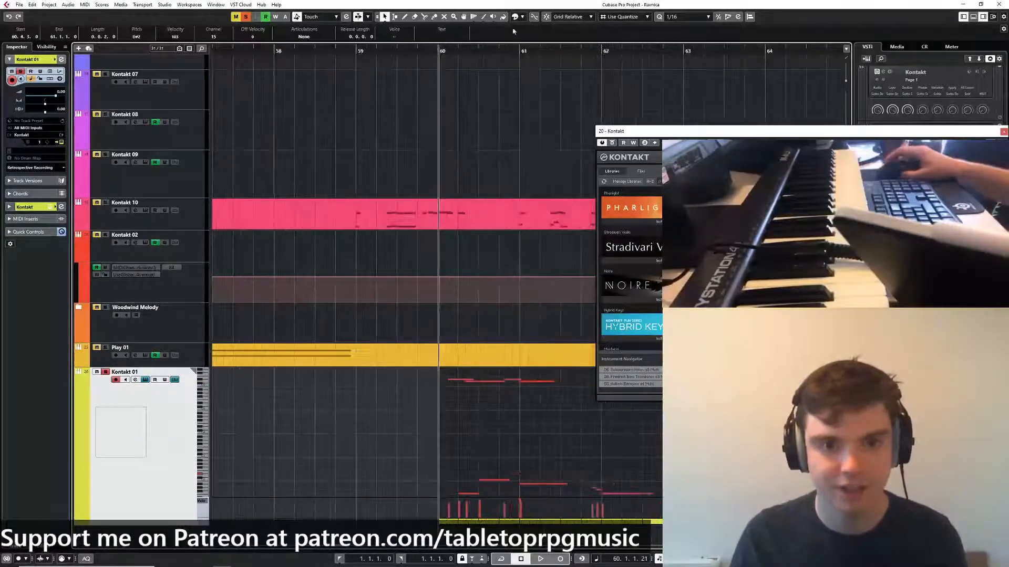
Toggle Snap and play the edited Kontakt 01 passage from 59.4.4.115, just before bar 60
click(547, 17)
click(444, 52)
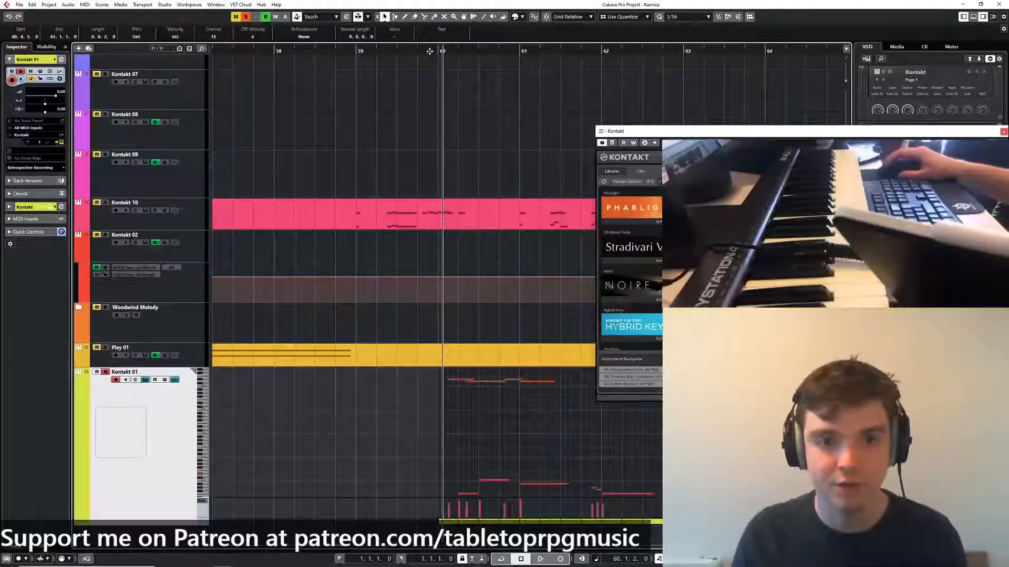
click(436, 51)
click(437, 51)
scroll(499, 284, up, 5)
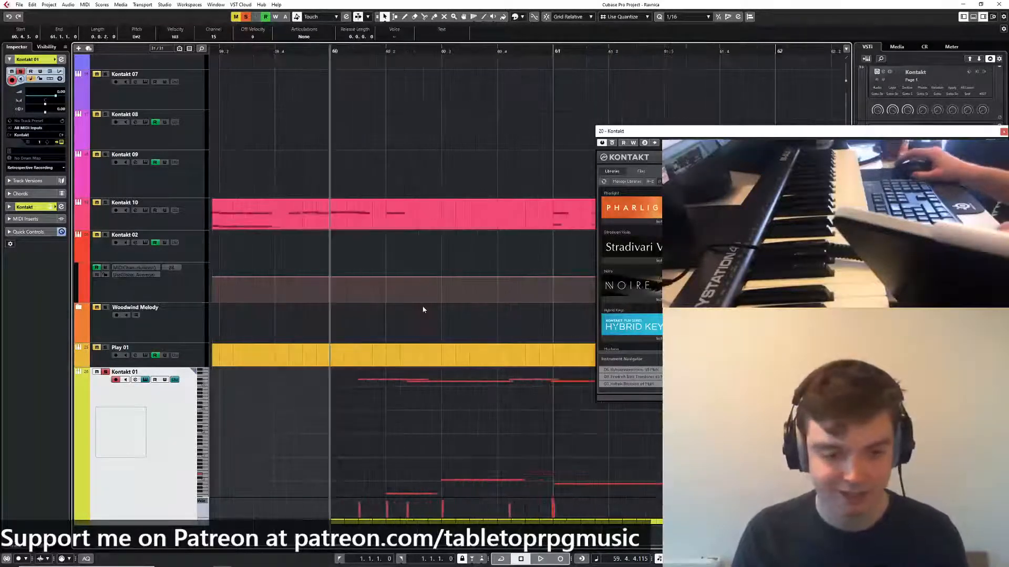
scroll(423, 310, down, 3)
key(space)
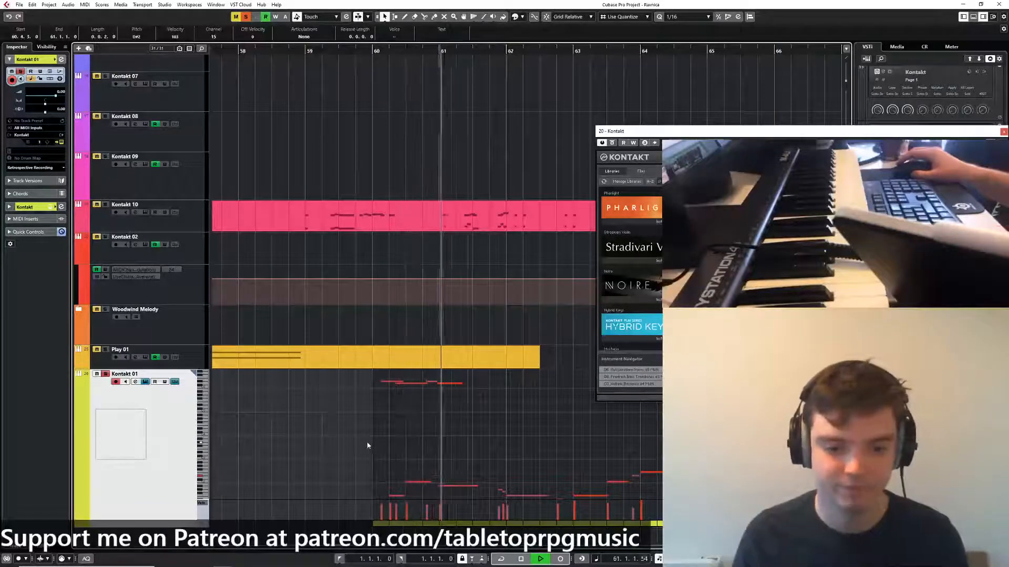
scroll(431, 463, up, 4)
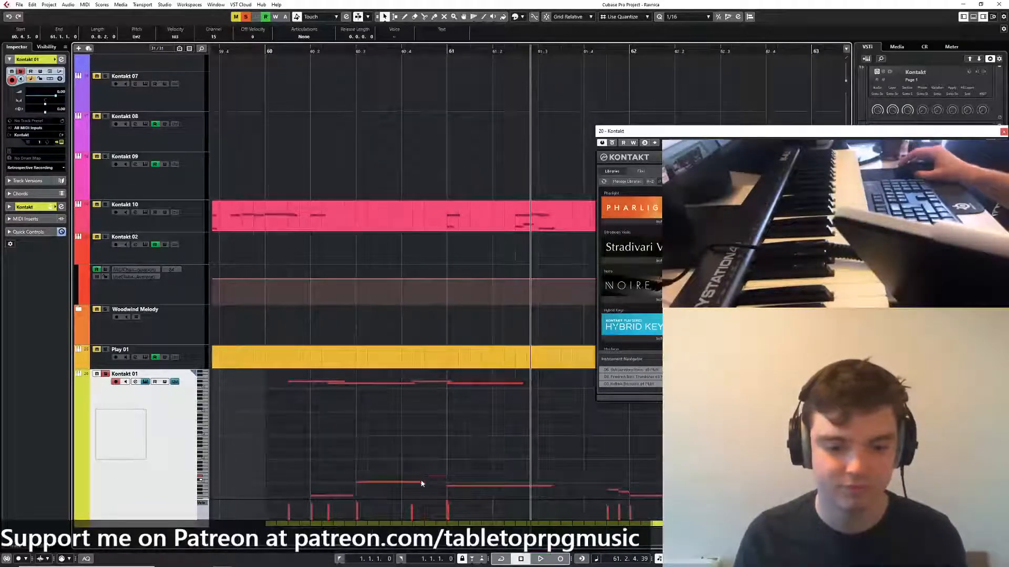
Set the quantize value to 1/8 Triplet, align the D#2 start and C2 end to the last triplet before bar 61, and play from 59.4.4.53
click(259, 51)
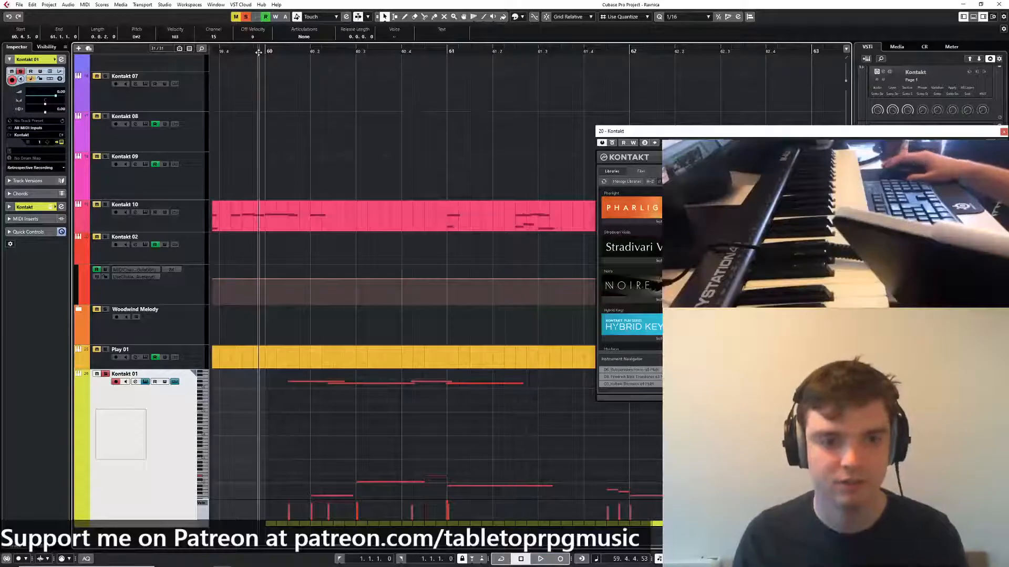
click(678, 16)
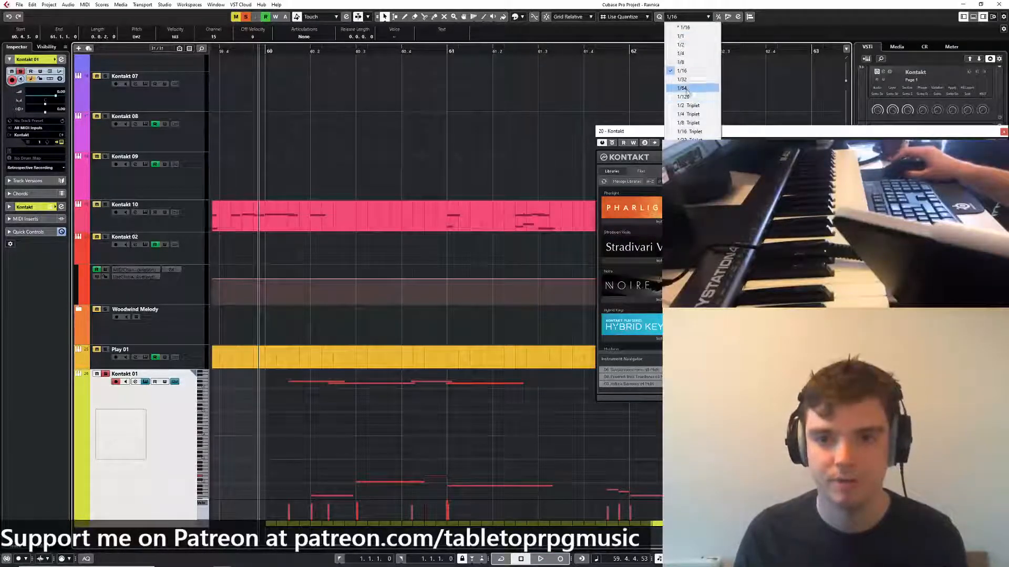
click(687, 123)
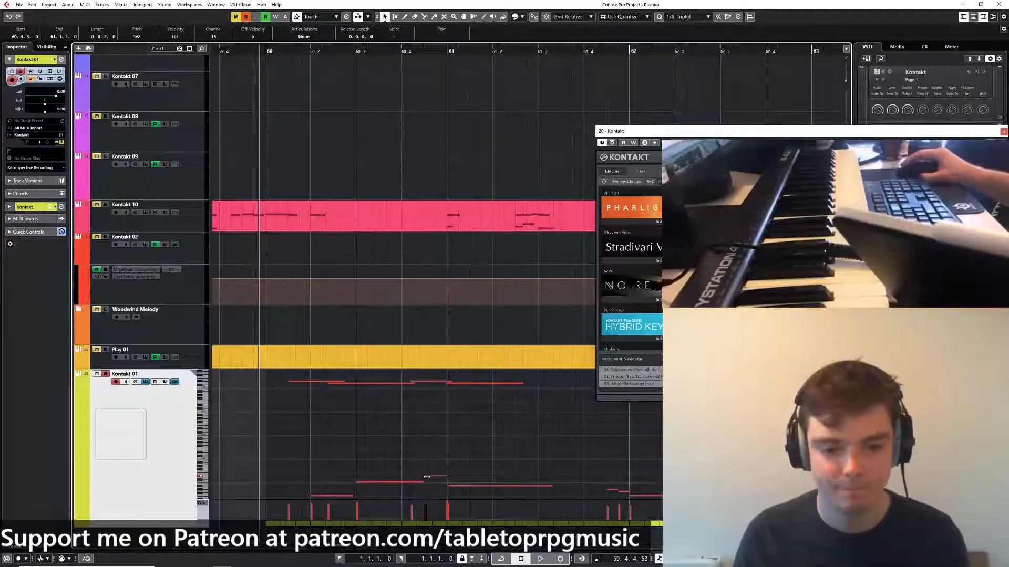
drag(427, 477, 432, 482)
key(space)
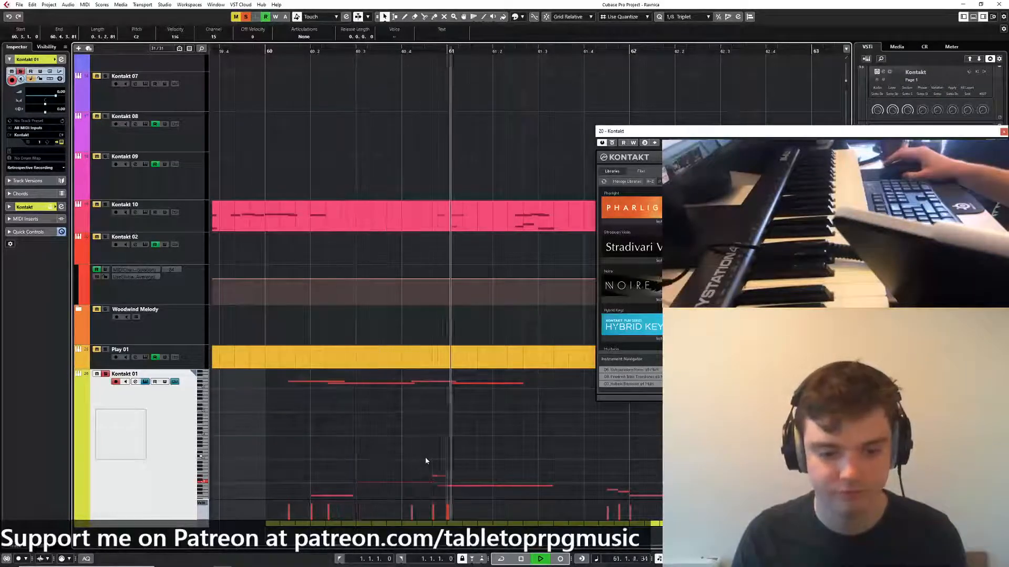
Stop playback and replay the Kontakt 01 passage from bar 59
scroll(443, 467, down, 3)
scroll(479, 468, up, 1)
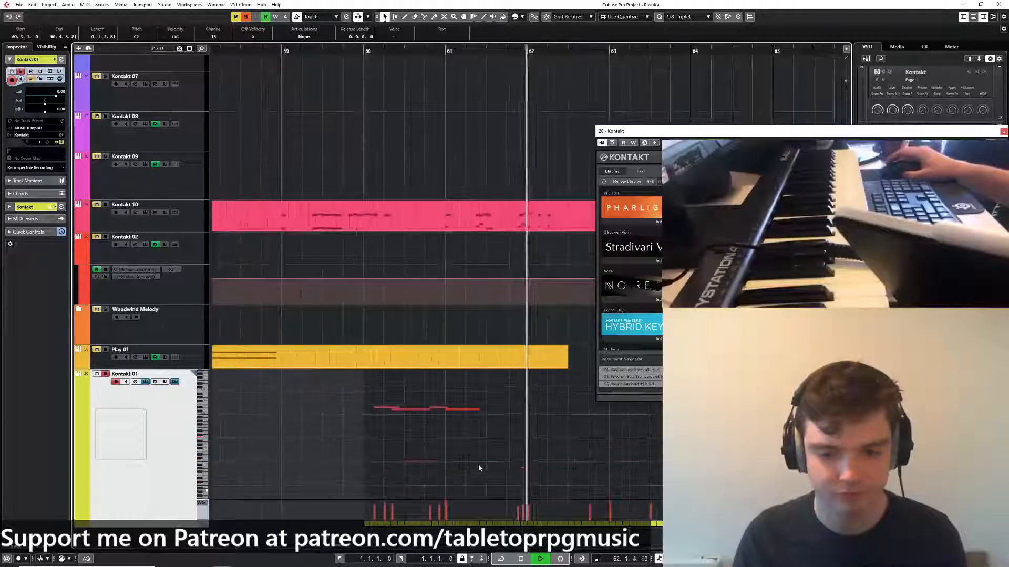
key(space)
scroll(479, 468, down, 1)
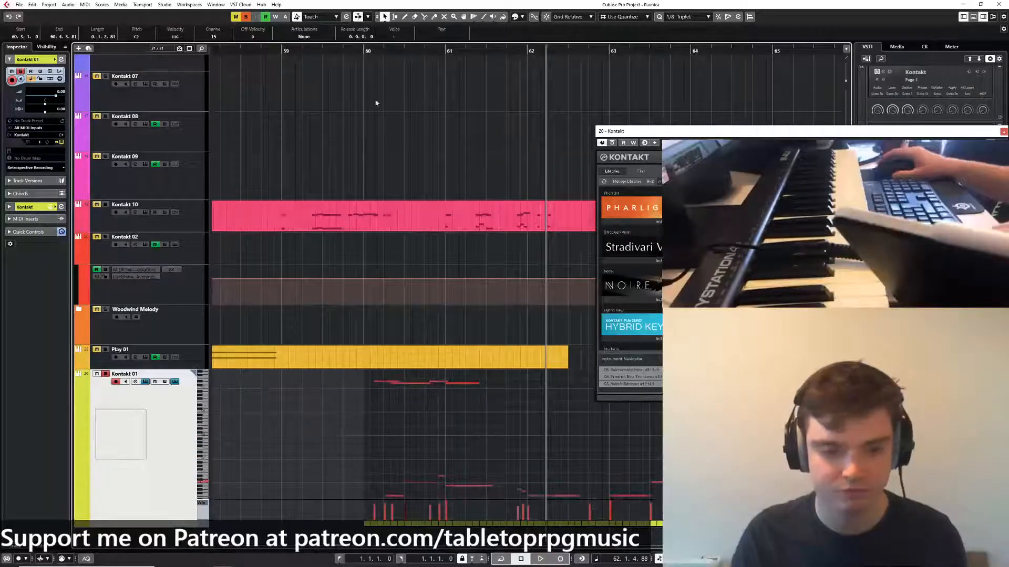
click(370, 53)
drag(376, 51, 286, 51)
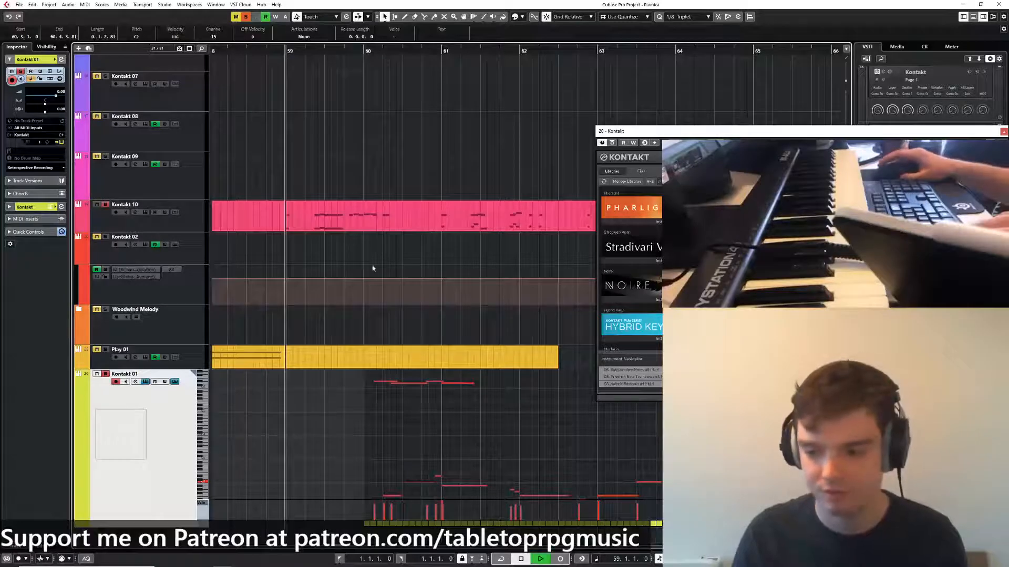
scroll(435, 286, down, 2)
drag(453, 321, 423, 319)
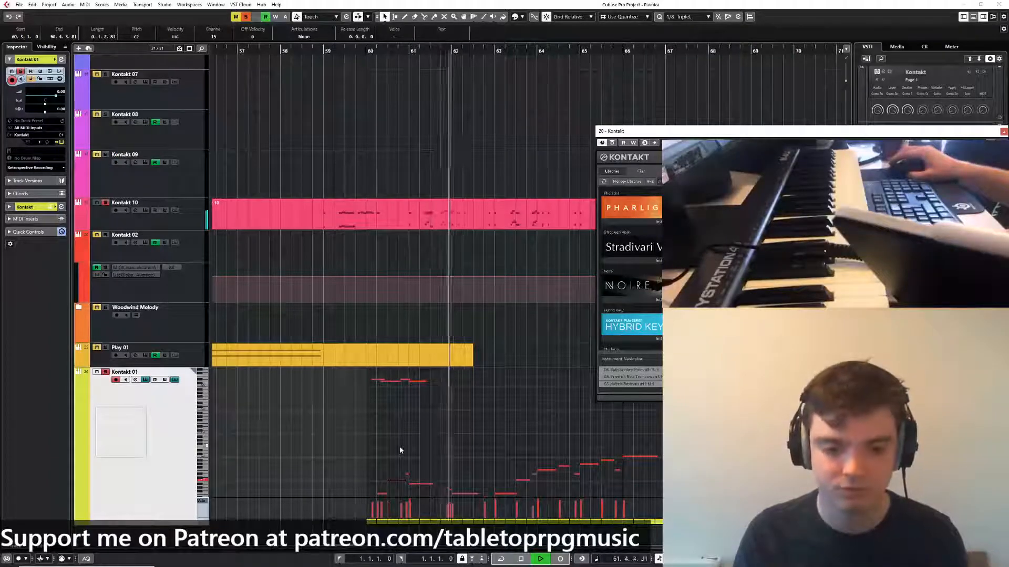
Copy the last upper note to just before bar 62 as a D#6 starting at 61.4.2.26
scroll(434, 446, up, 2)
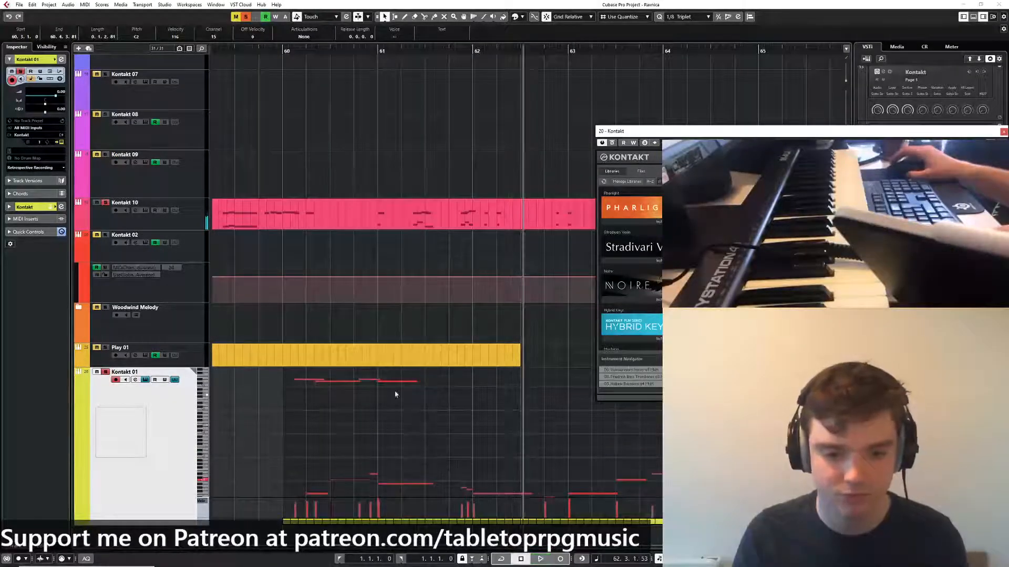
drag(388, 382, 467, 381)
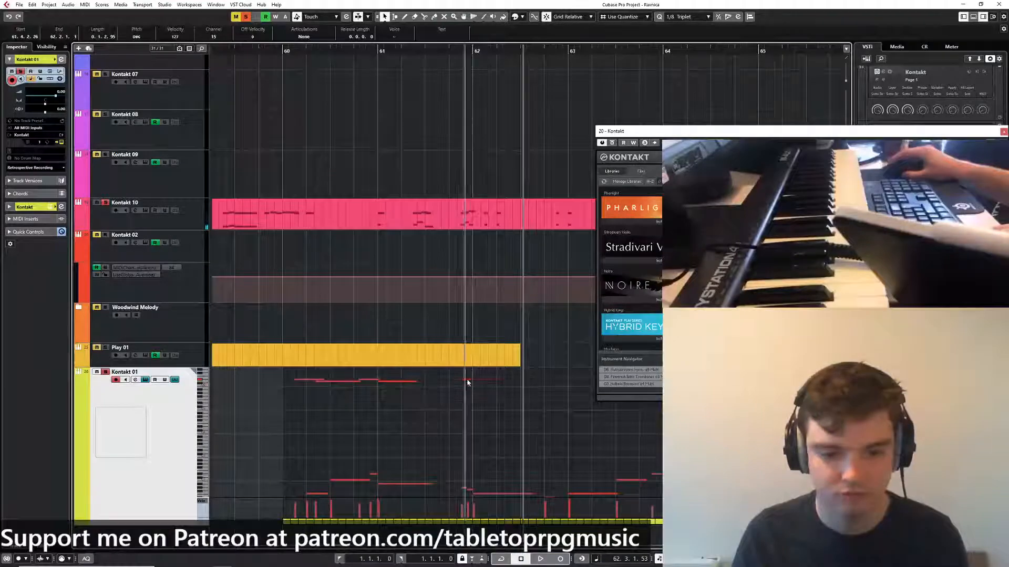
Add the MIDI Modifiers insert to Kontakt 01 and set its random Position range to -40 and -40
click(9, 207)
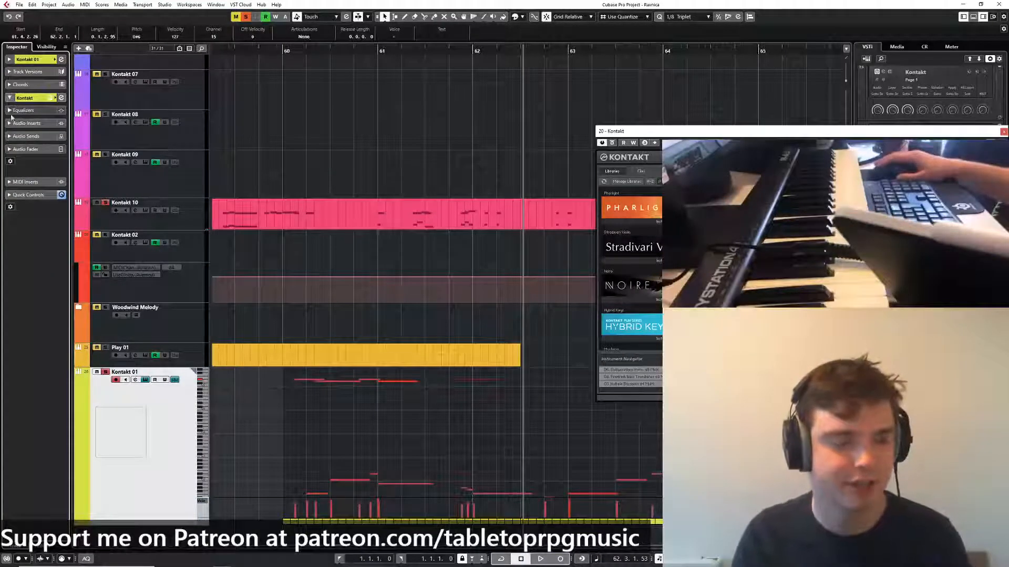
click(9, 99)
click(9, 110)
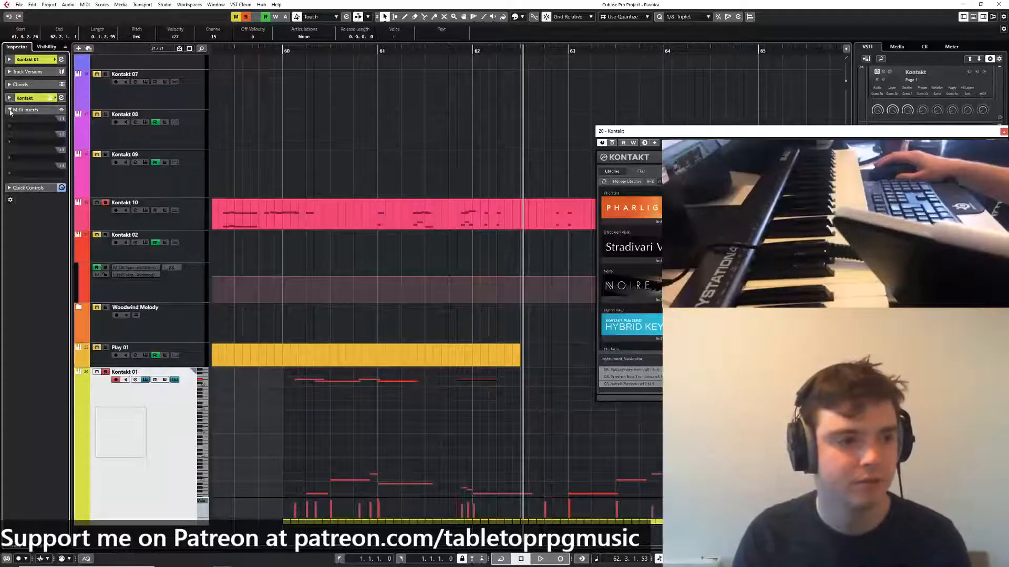
click(25, 129)
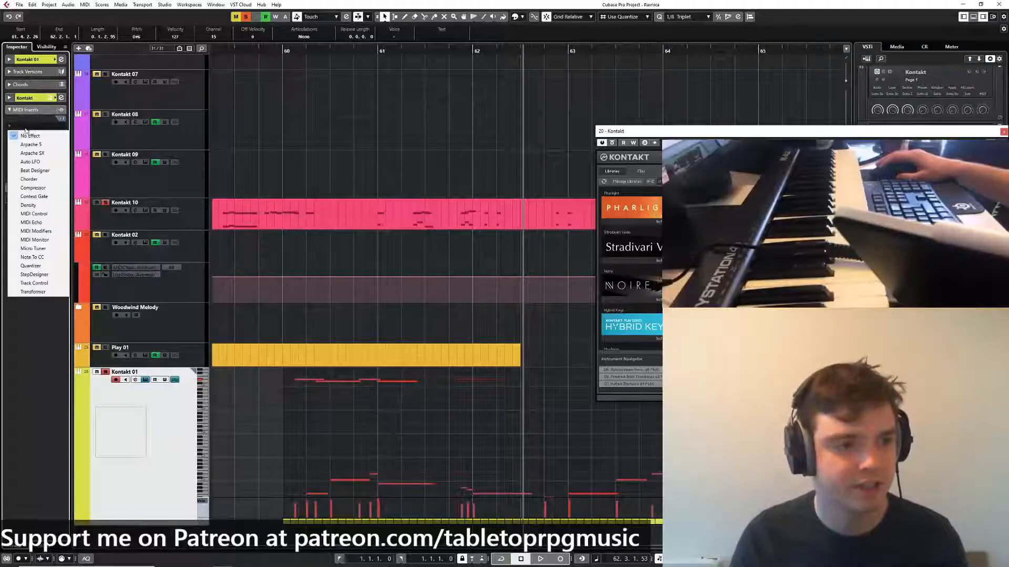
click(35, 231)
click(20, 176)
click(28, 194)
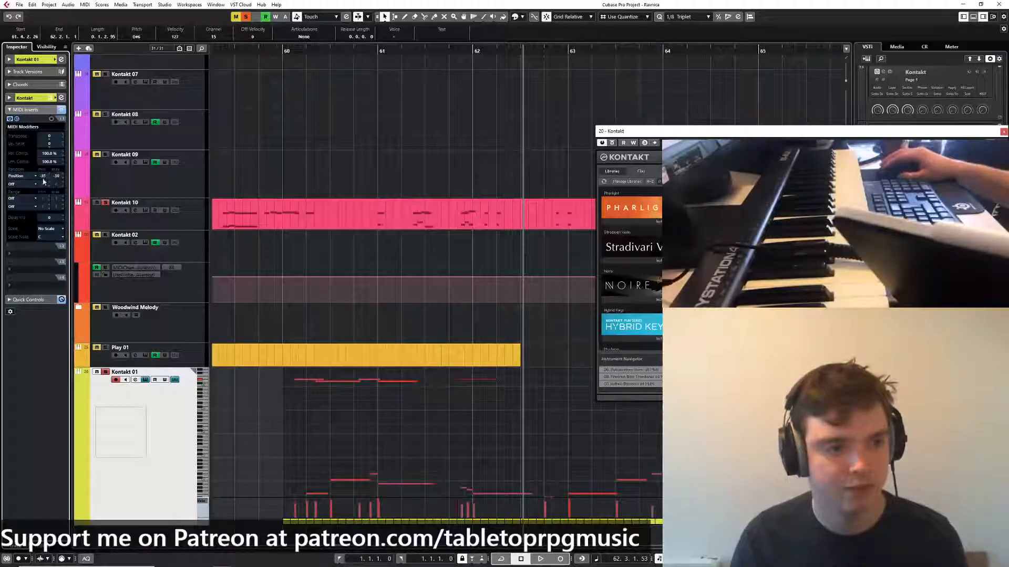
Play the Kontakt 01 phrase from bar 60 through the start of bar 62
click(295, 46)
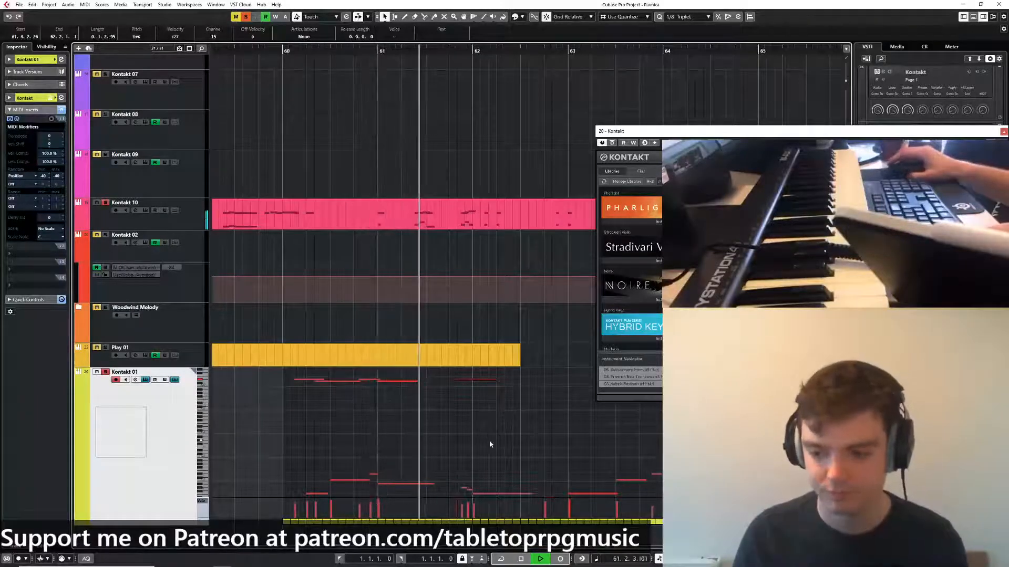
key(g)
key(h)
key(space)
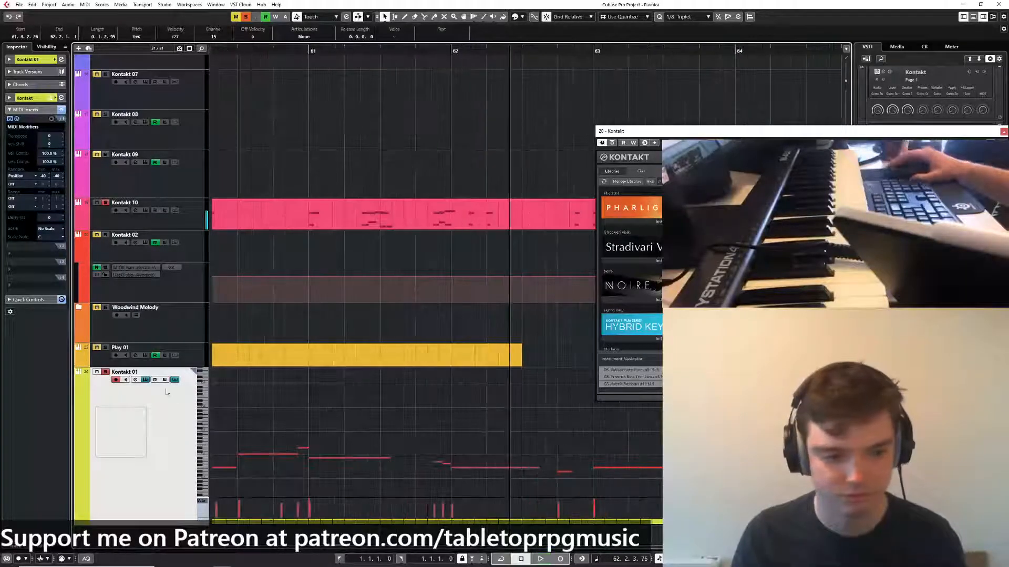
Select the two short low notes before bar 62 and set the quantize value to 1/16
drag(422, 448, 446, 476)
click(688, 16)
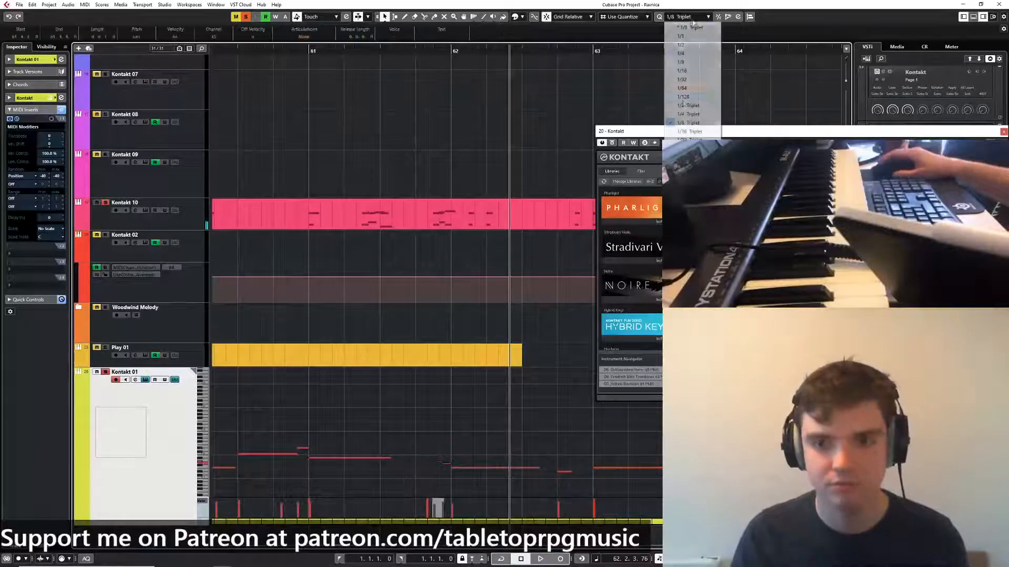
click(683, 71)
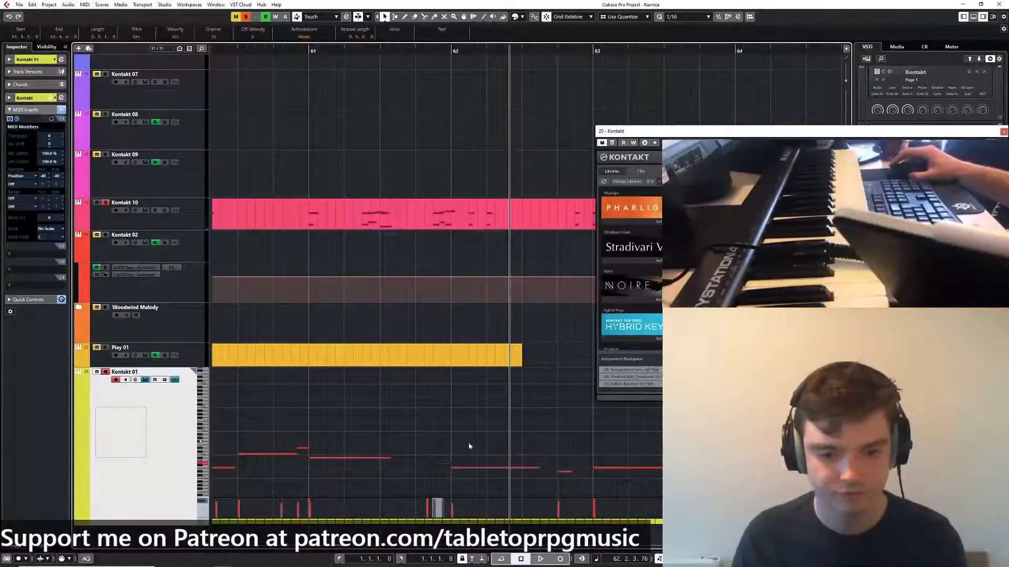
Copy the upper D#6 note before bar 62 to a C#6 starting at 61.4.4.26
scroll(468, 443, up, 3)
click(448, 428)
drag(448, 406, 468, 414)
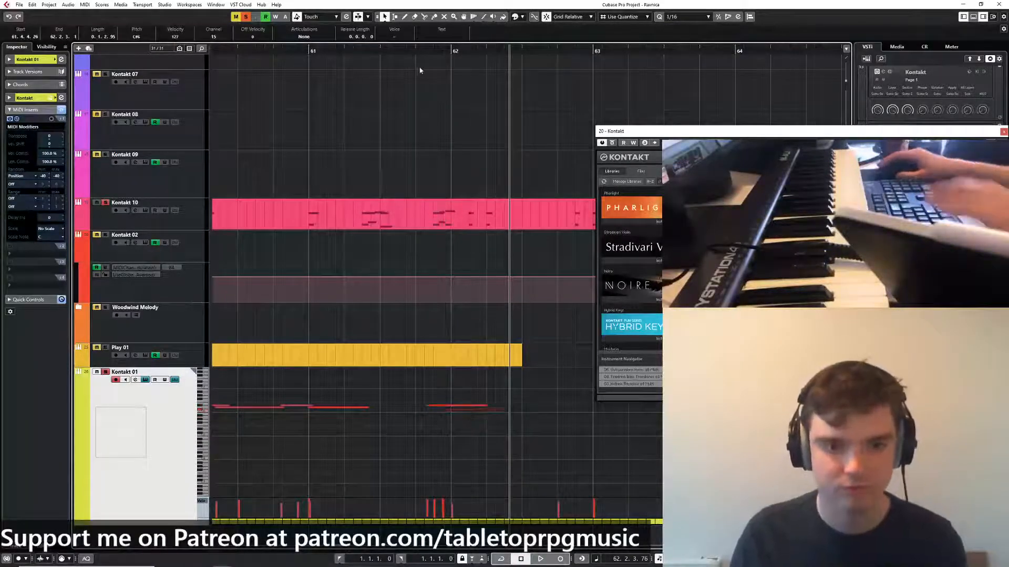
Play the new upper notes from beat 4 of bar 61 into bar 62
click(416, 52)
key(space)
scroll(417, 443, down, 3)
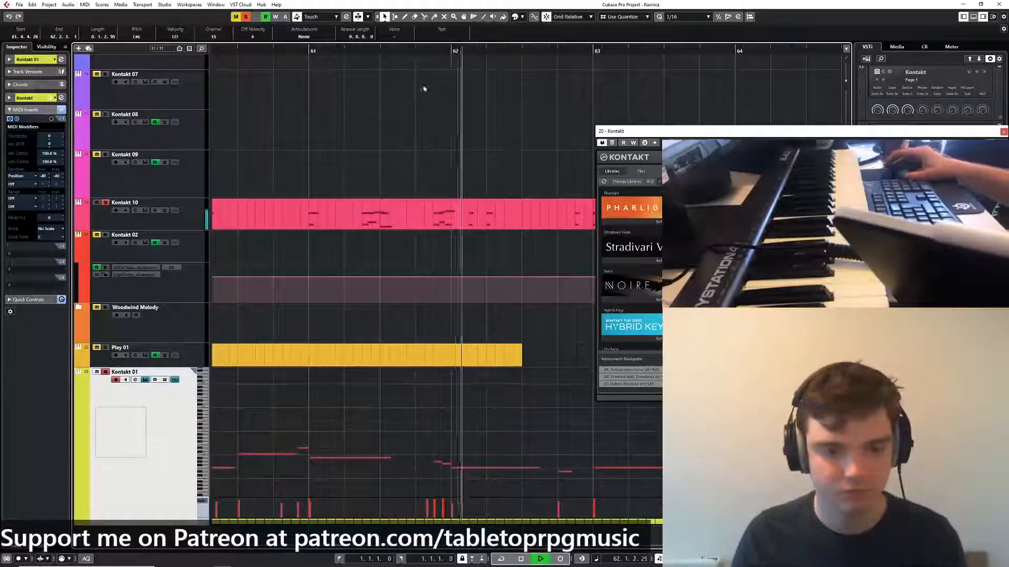
key(space)
Solo Kontakt 01 again and replay the phrase from bar 60 to the end of bar 62
drag(416, 51, 415, 54)
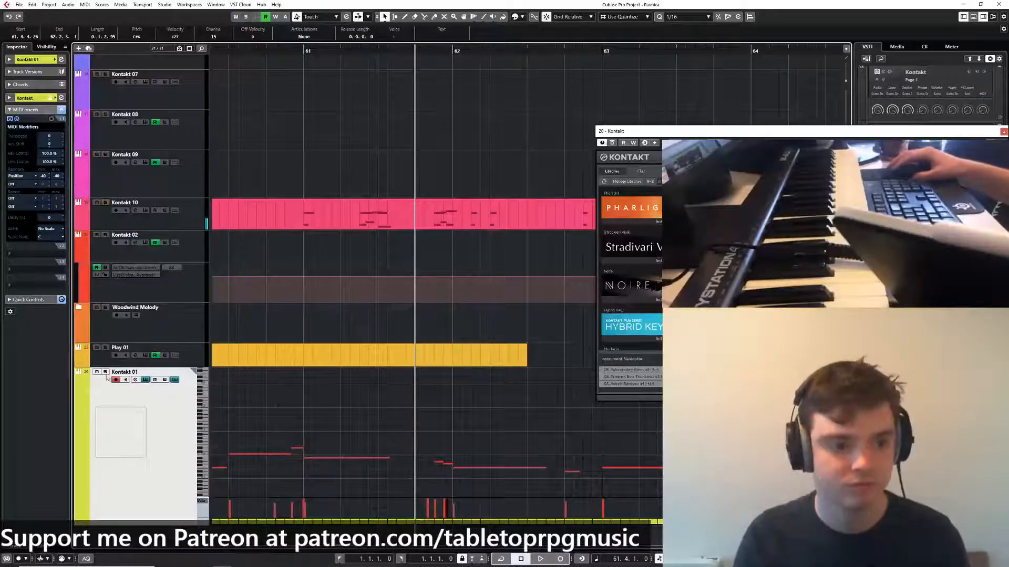
click(105, 372)
key(space)
scroll(484, 395, down, 3)
click(309, 54)
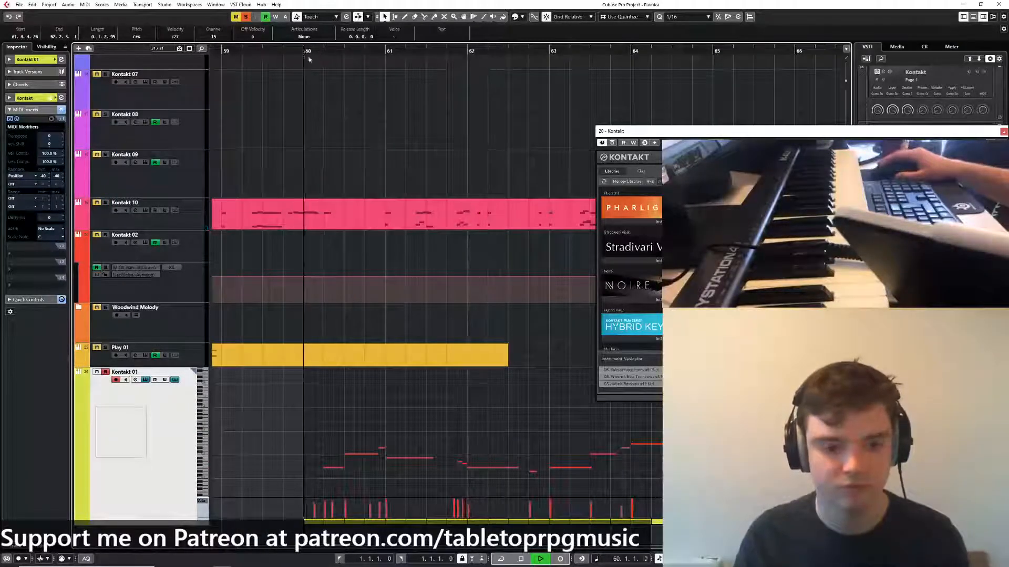
scroll(456, 453, up, 3)
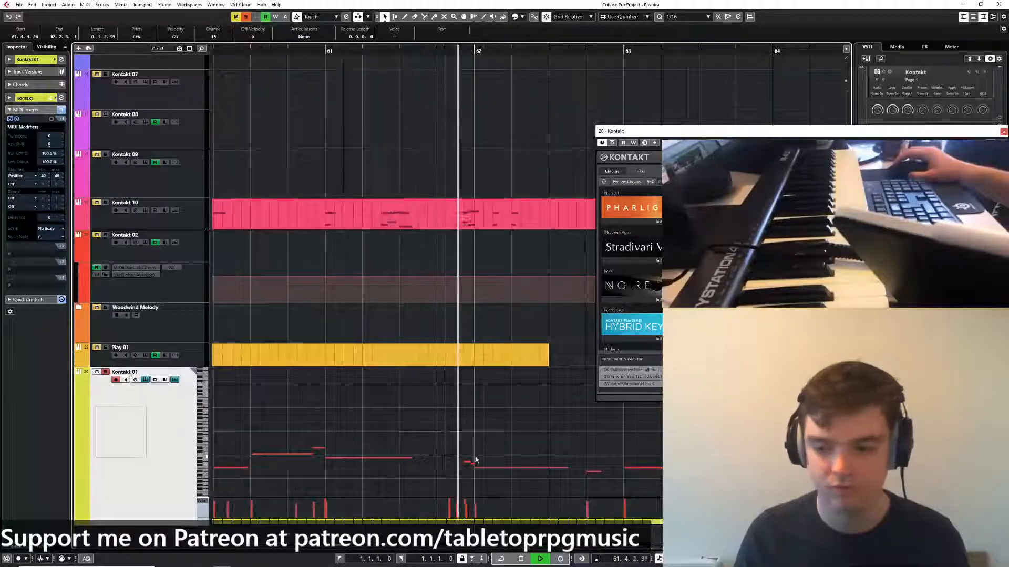
scroll(469, 453, down, 3)
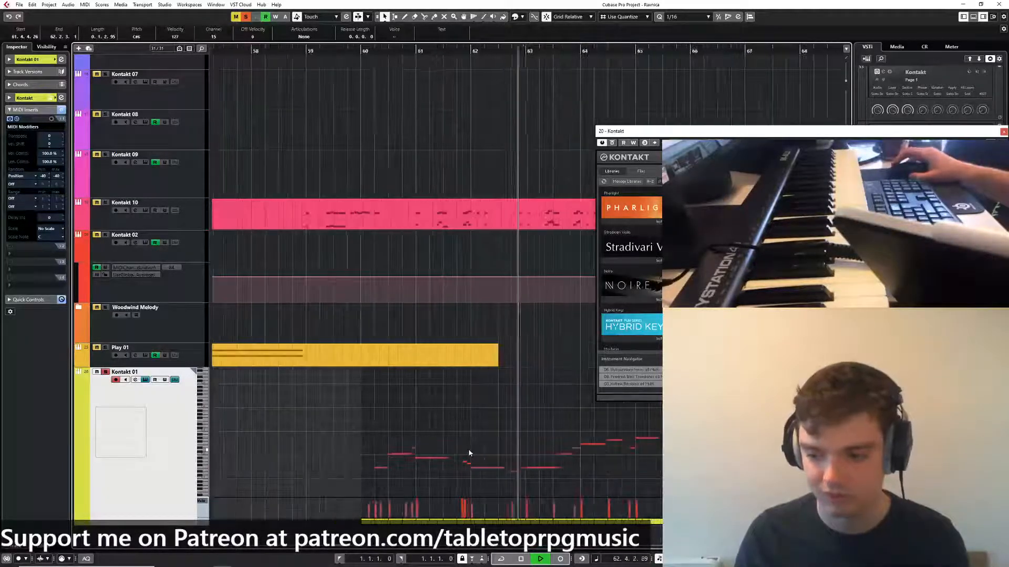
key(space)
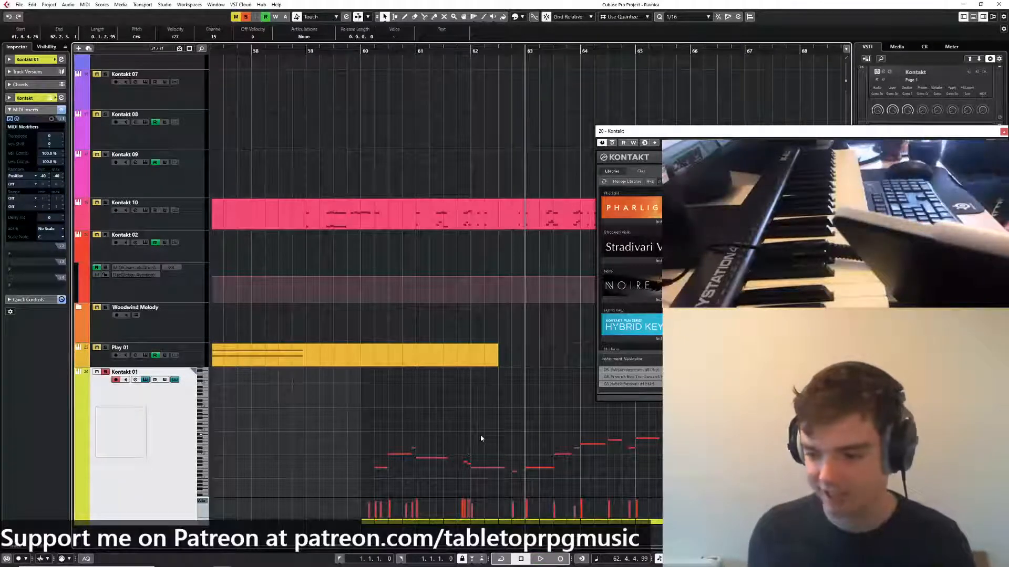
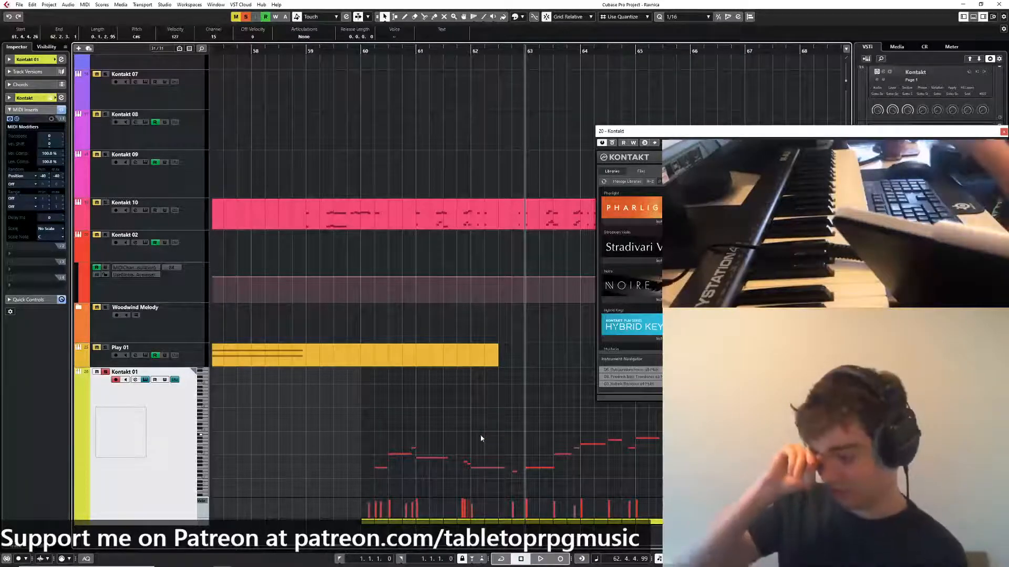
Extend the short low note on beat 4 of bar 62 so that it ends at bar 63
click(517, 476)
click(520, 472)
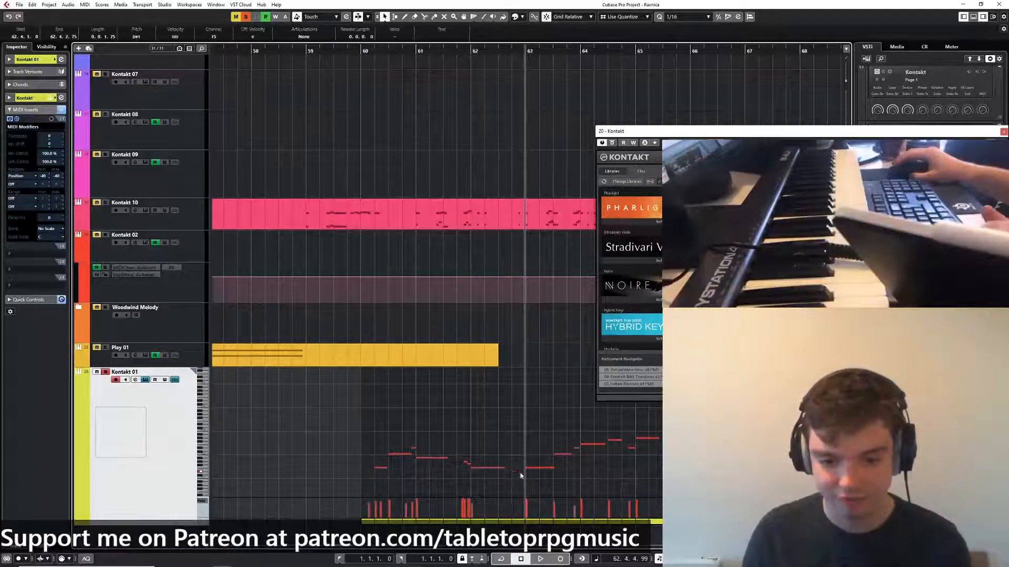
drag(517, 472, 525, 473)
click(527, 478)
scroll(501, 414, up, 3)
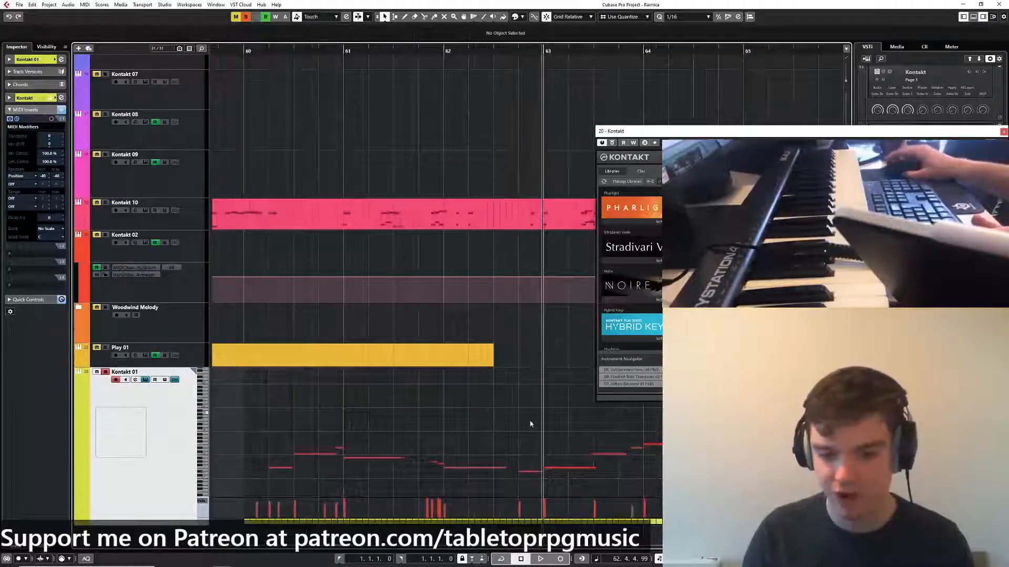
Play the edited low line from bar 60 to the end of bar 62
scroll(528, 423, down, 4)
scroll(399, 440, up, 4)
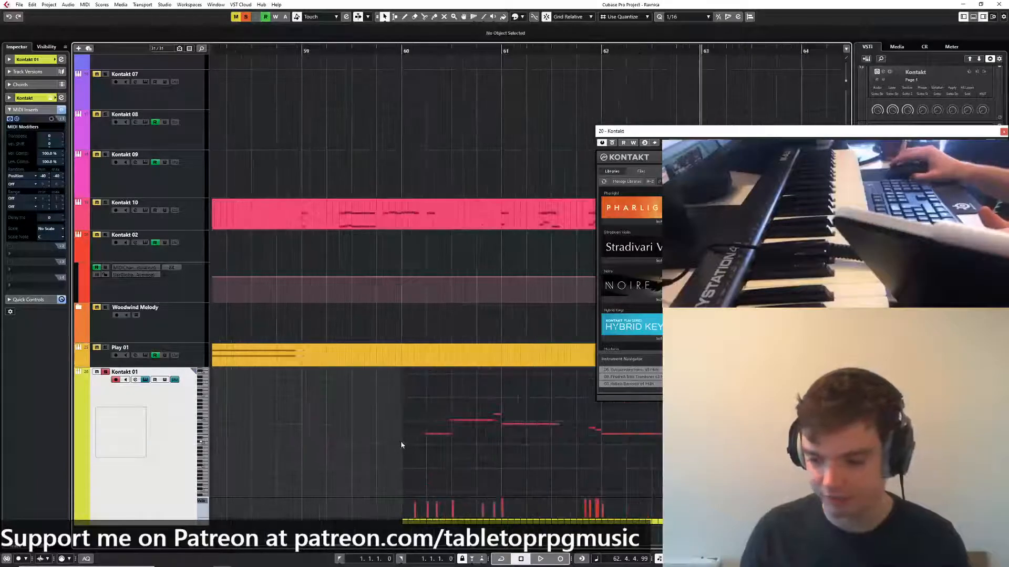
scroll(417, 443, down, 4)
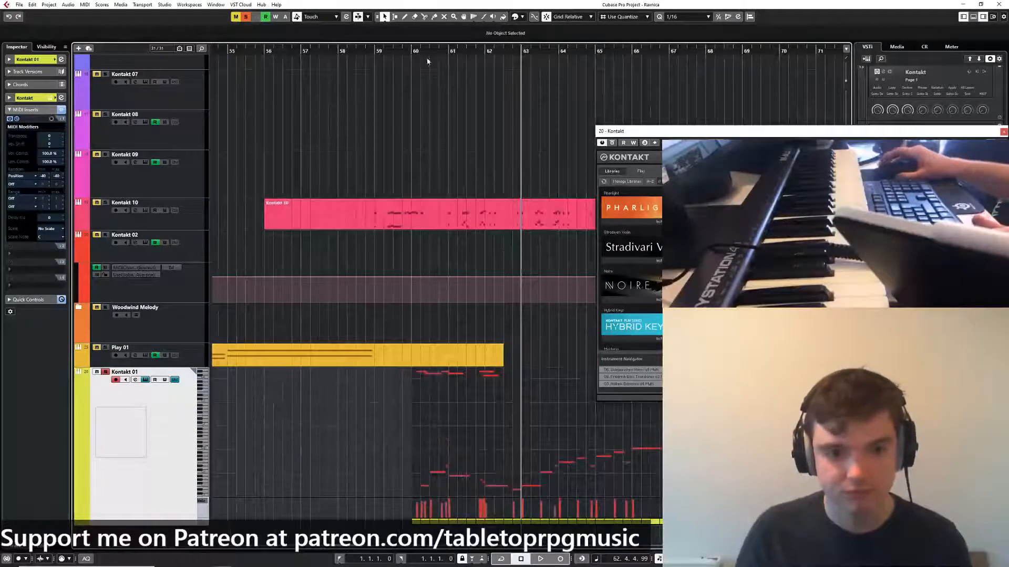
click(413, 50)
key(space)
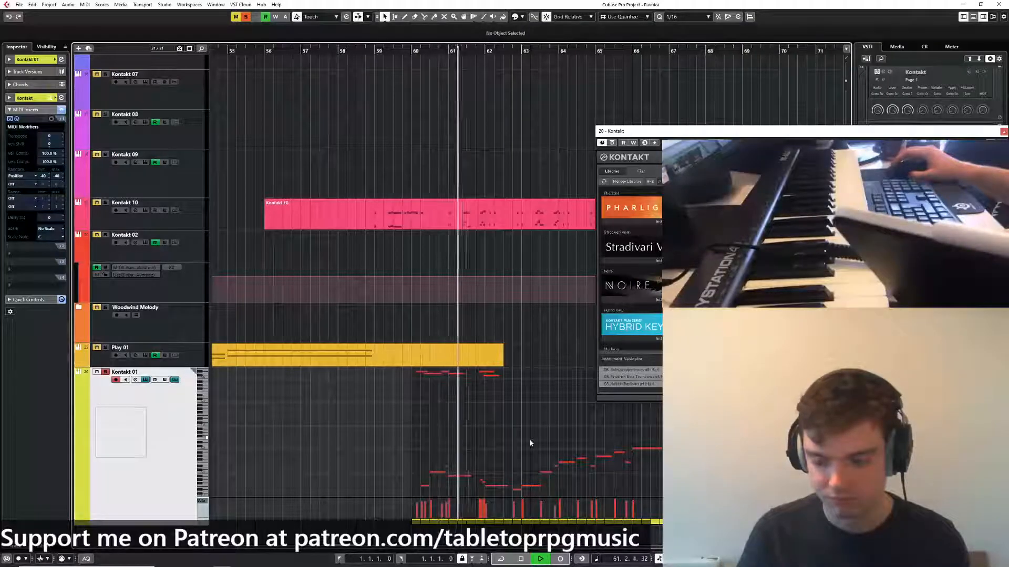
scroll(522, 447, up, 3)
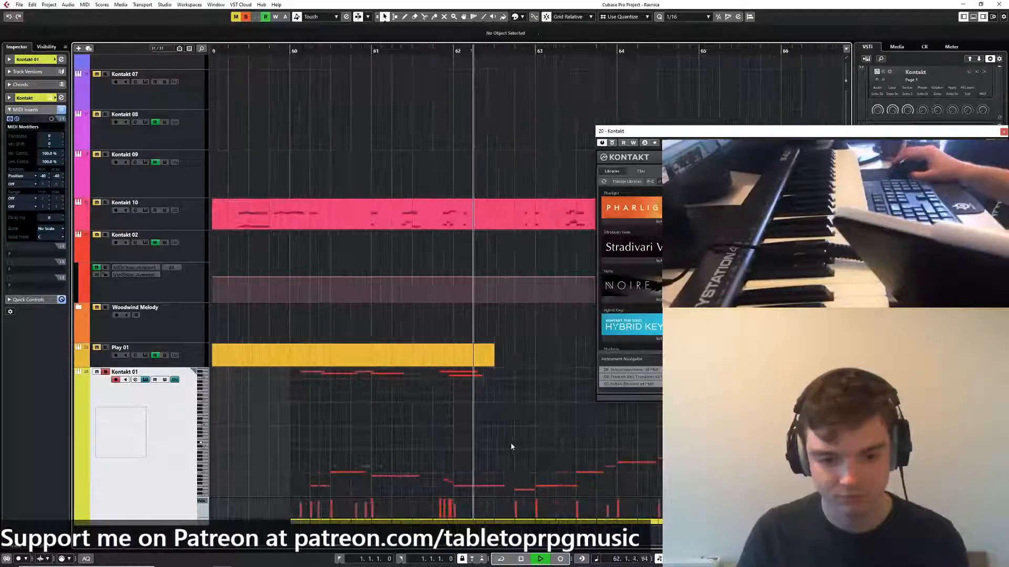
key(space)
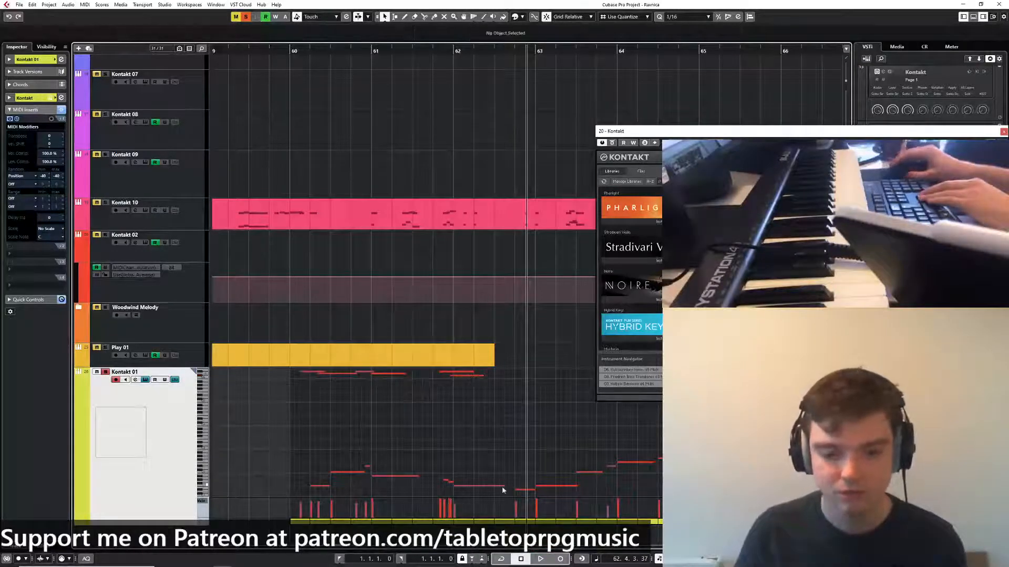
Extend bar 62's long low note to the next note, and copy the upper note pair ahead of bar 63 with its C#6 at 62.4.4.26
drag(503, 487, 526, 488)
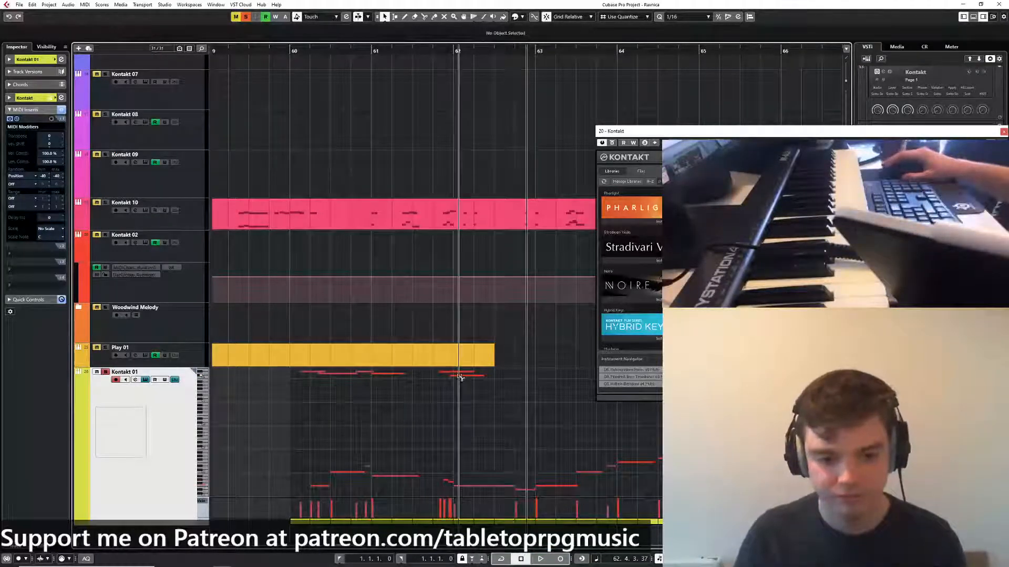
drag(461, 377, 541, 381)
scroll(378, 445, down, 2)
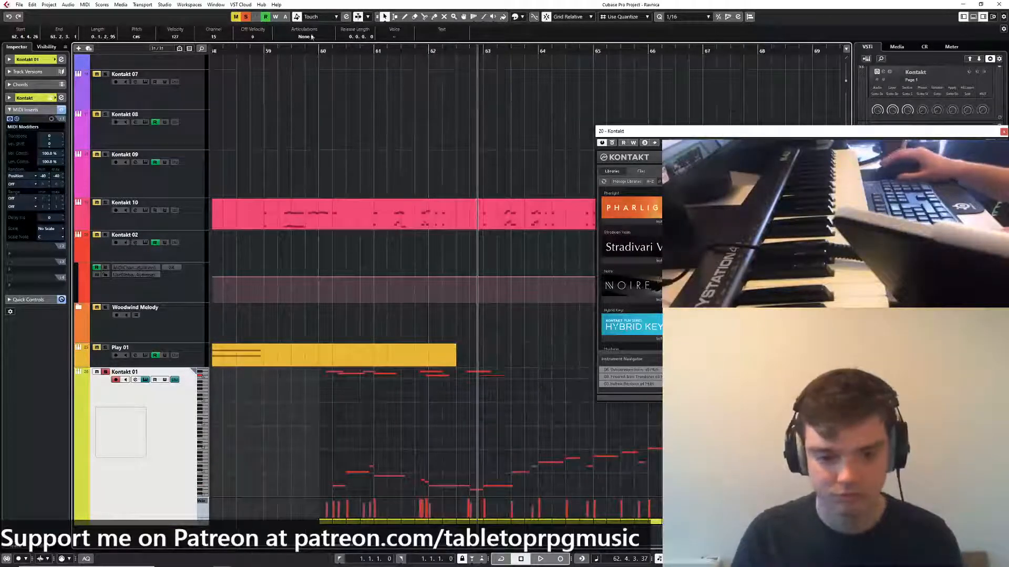
Play from bar 60 and copy the whole low line of bars 60 to 66 about an octave higher
click(321, 59)
key(space)
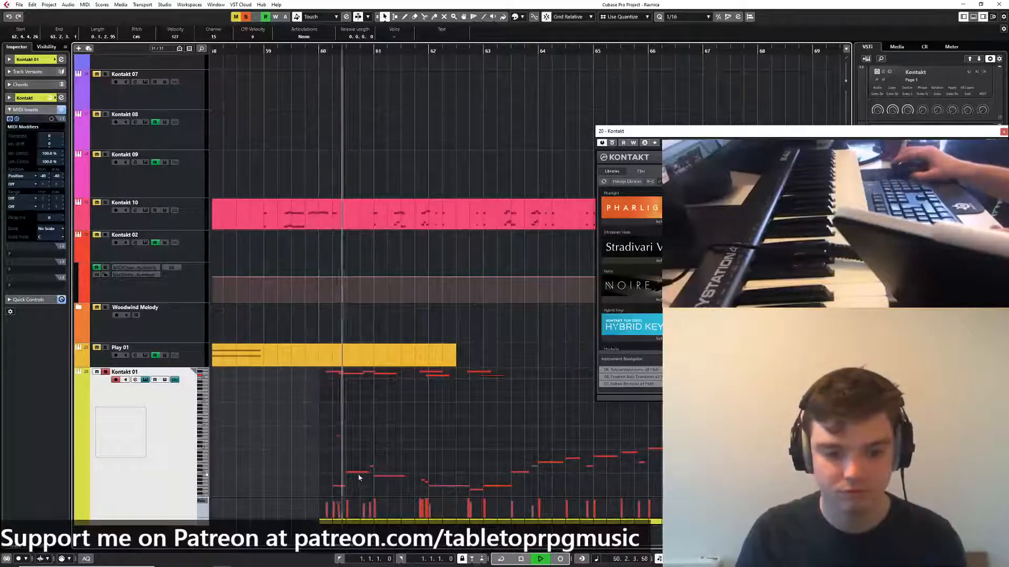
scroll(344, 475, down, 1)
drag(320, 407, 608, 473)
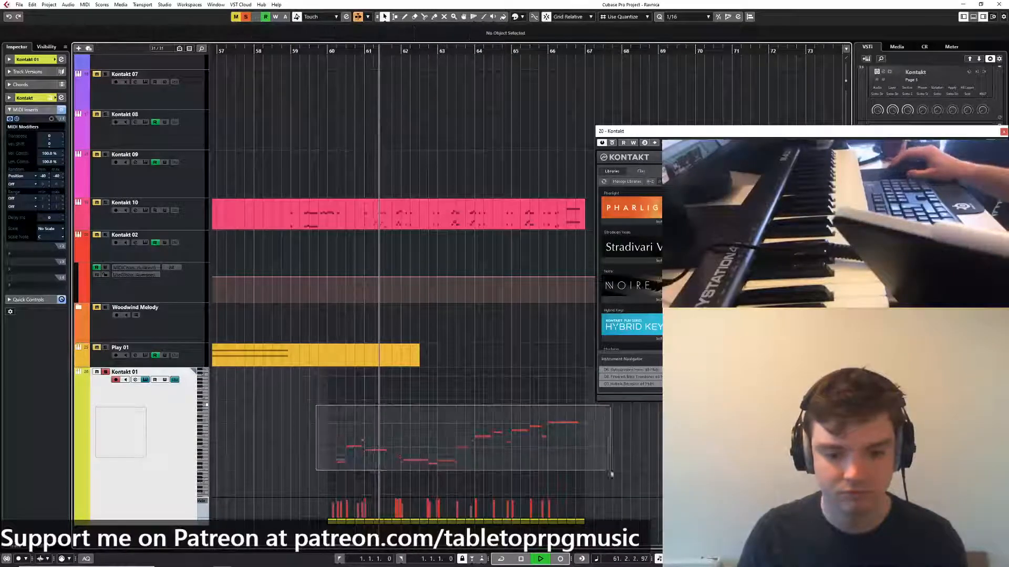
scroll(344, 474, up, 3)
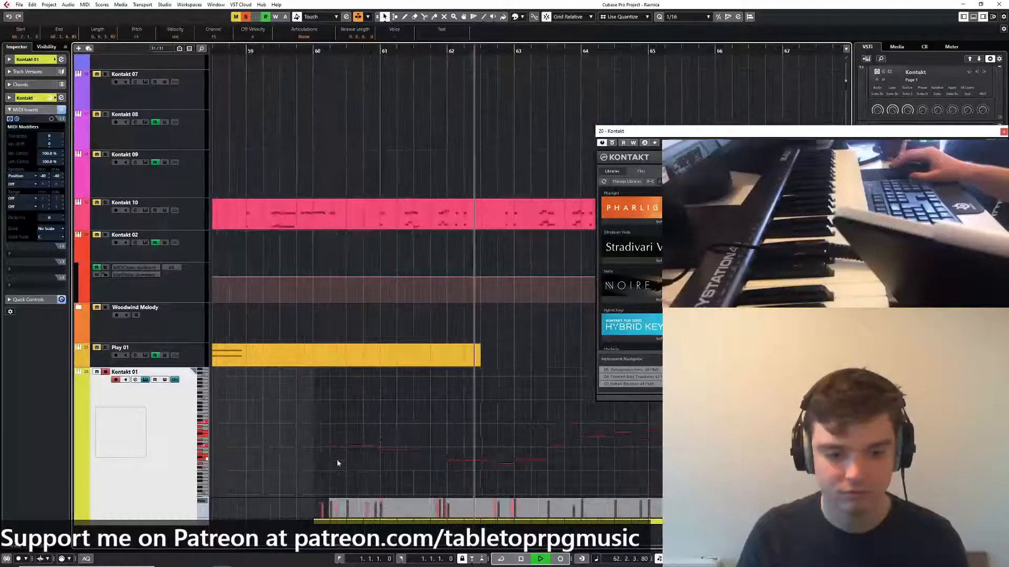
drag(337, 460, 338, 436)
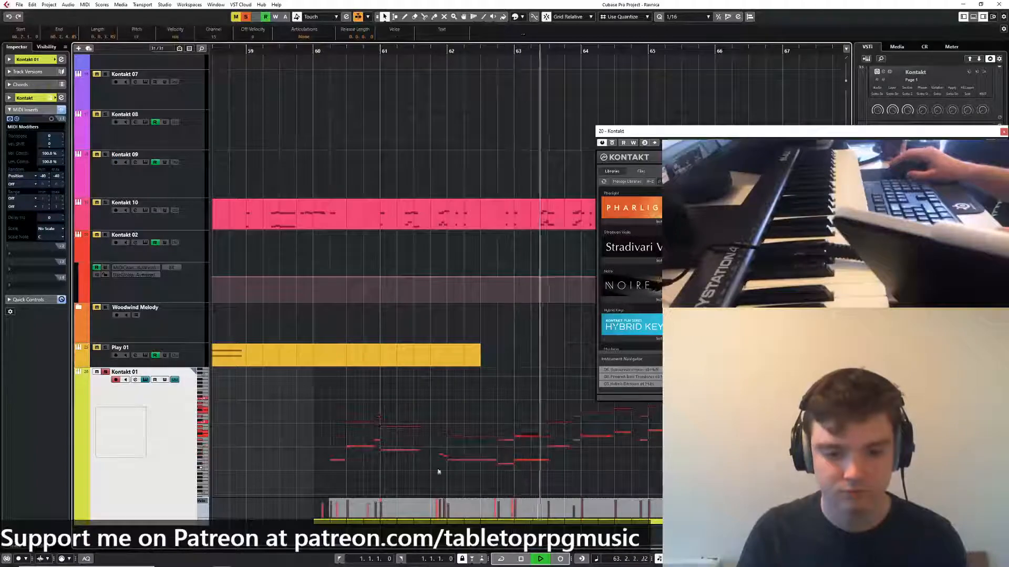
Remove the higher copy of Kontakt 01's low line and return the playback cursor to just before bar 60
click(526, 432)
scroll(525, 421, up, 2)
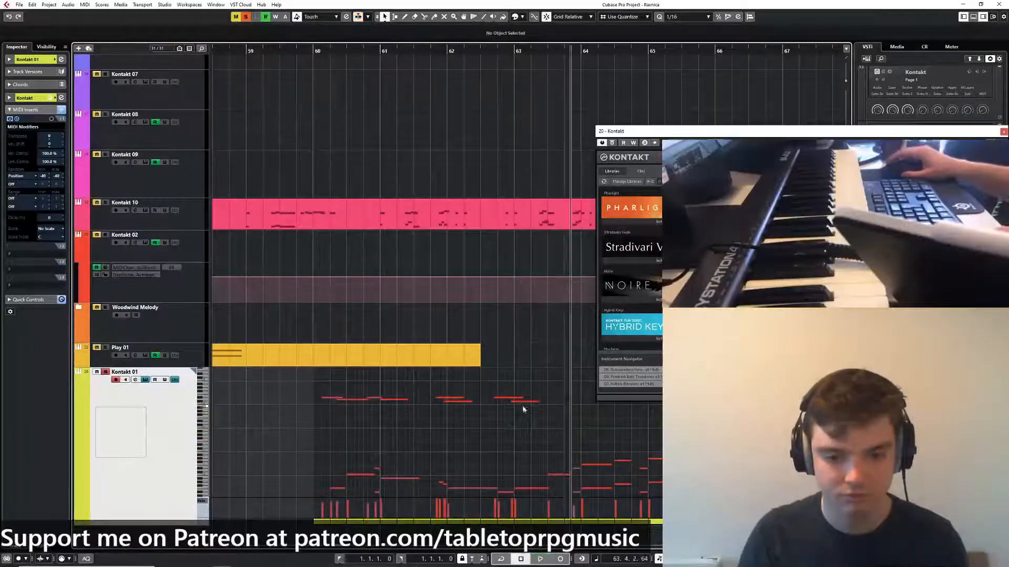
click(310, 51)
scroll(525, 411, down, 1)
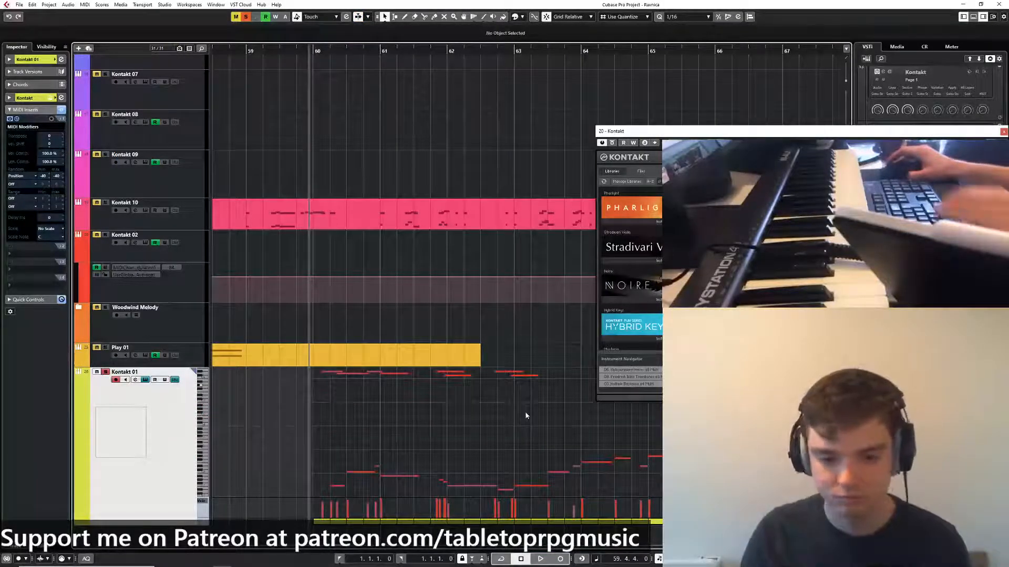
Raise the second note of the upper pair ahead of bar 63 to C#6, and play from just before bar 60 through bar 63
click(540, 376)
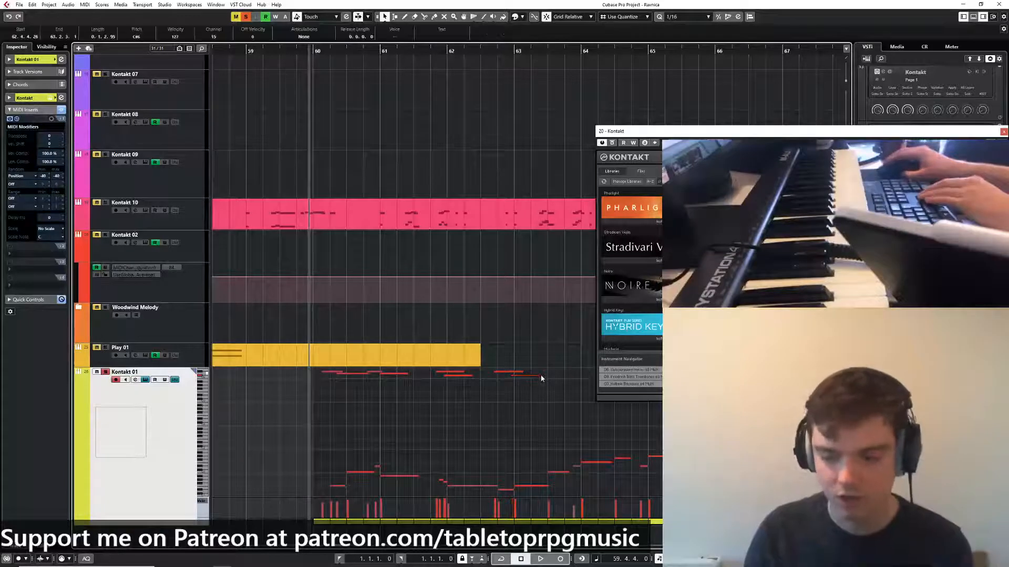
click(469, 408)
scroll(469, 409, down, 3)
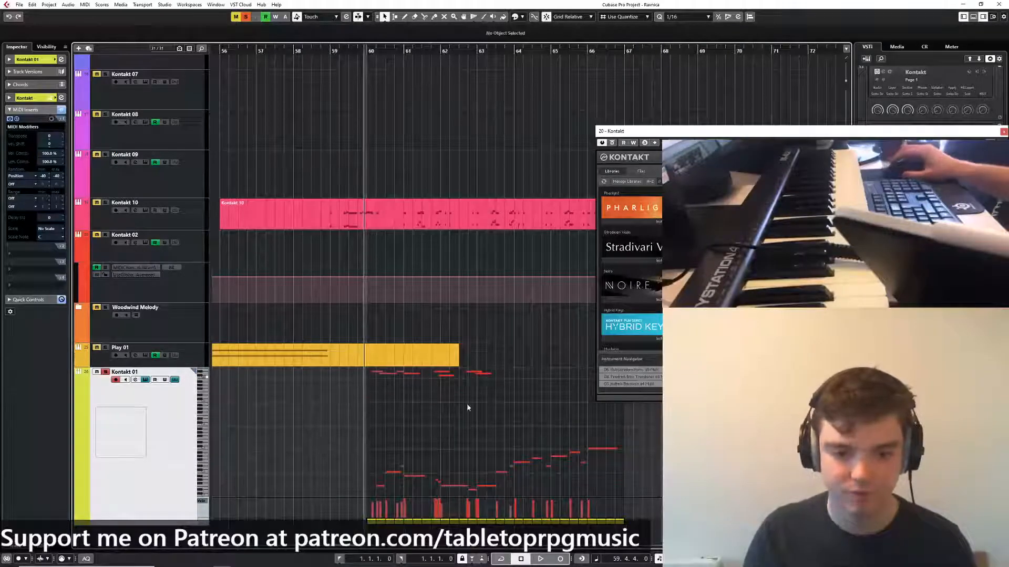
key(space)
scroll(464, 411, up, 1)
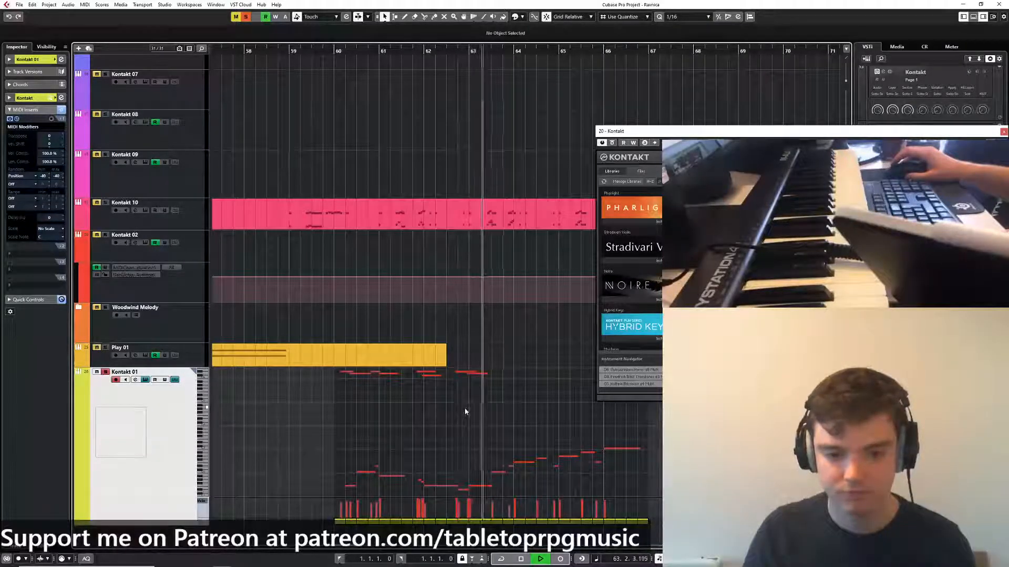
scroll(472, 408, up, 2)
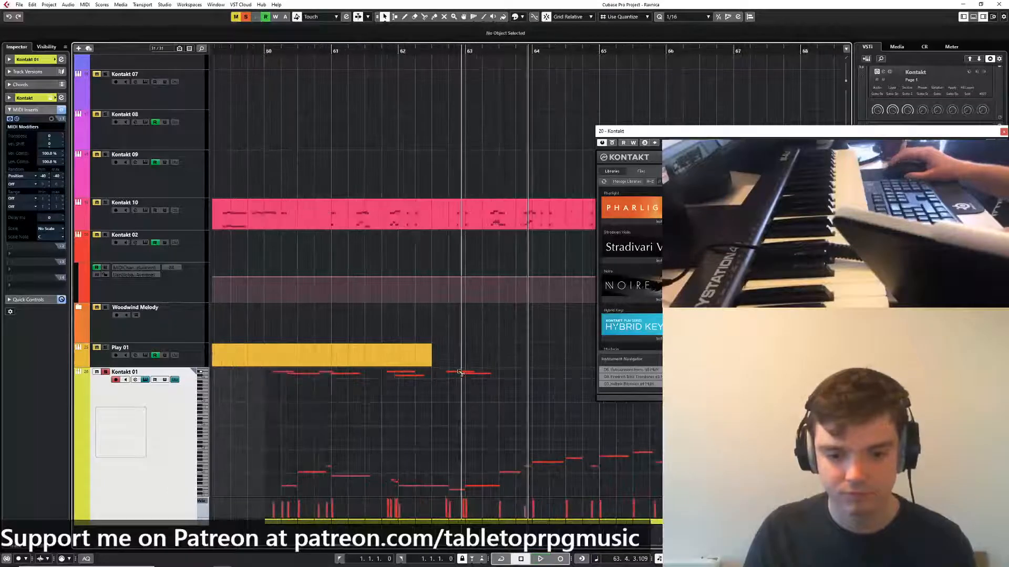
Copy the first note of the upper pair ahead of bar 63 one bar later, starting at 63.3.4.26
drag(466, 373, 528, 374)
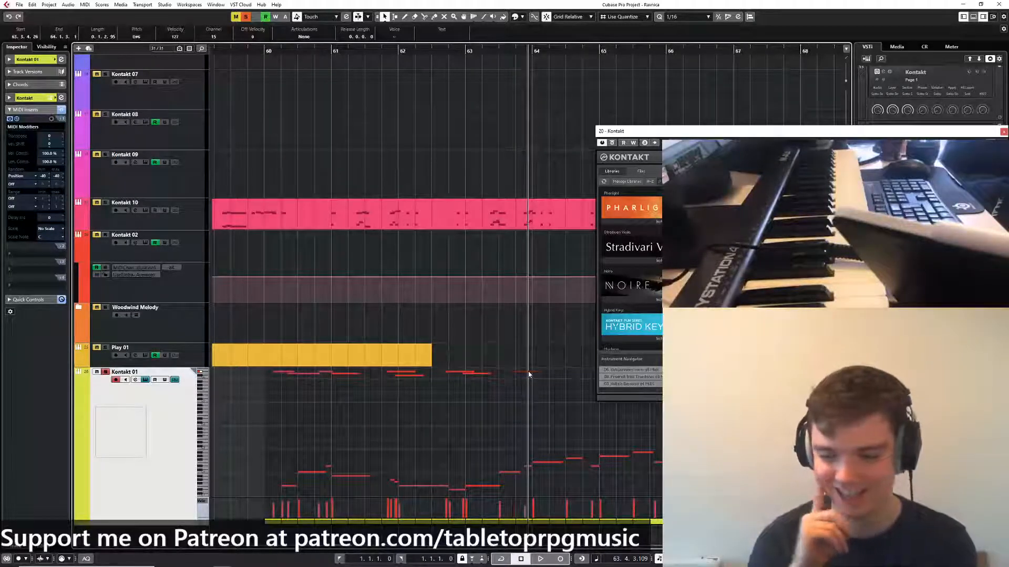
scroll(528, 399, up, 3)
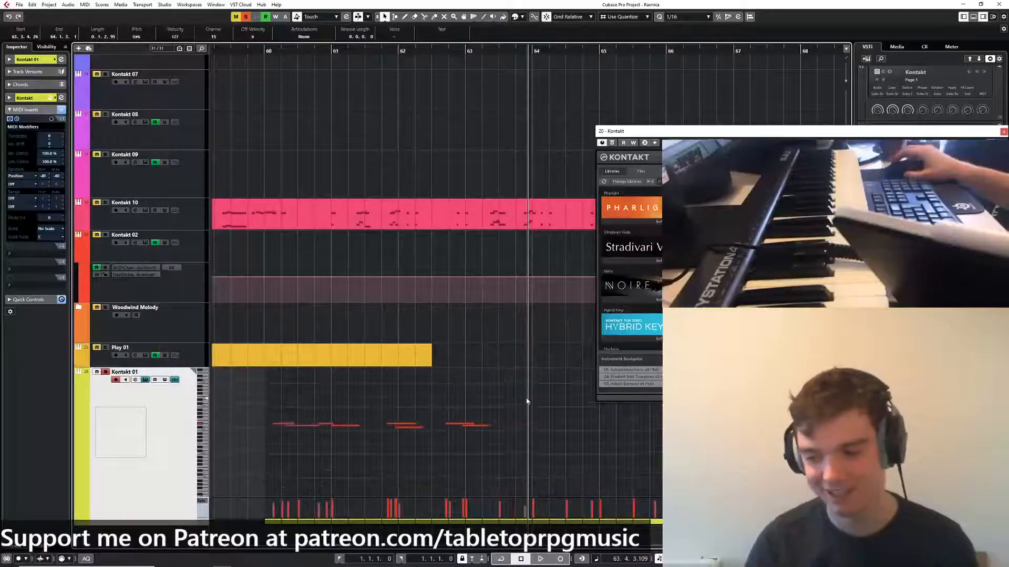
scroll(527, 402, down, 3)
scroll(525, 401, down, 2)
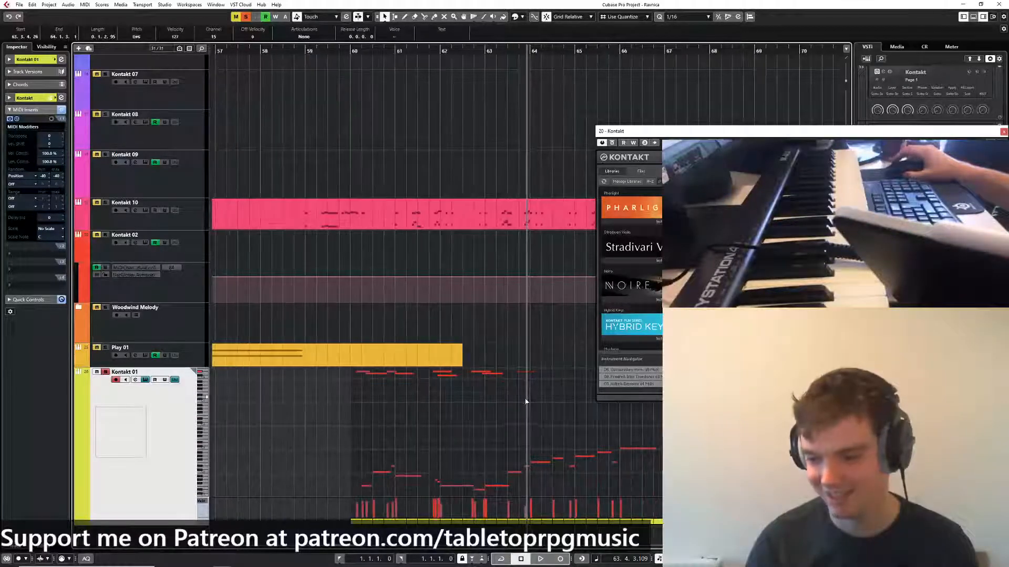
scroll(523, 404, down, 2)
drag(543, 351, 501, 349)
scroll(482, 430, up, 3)
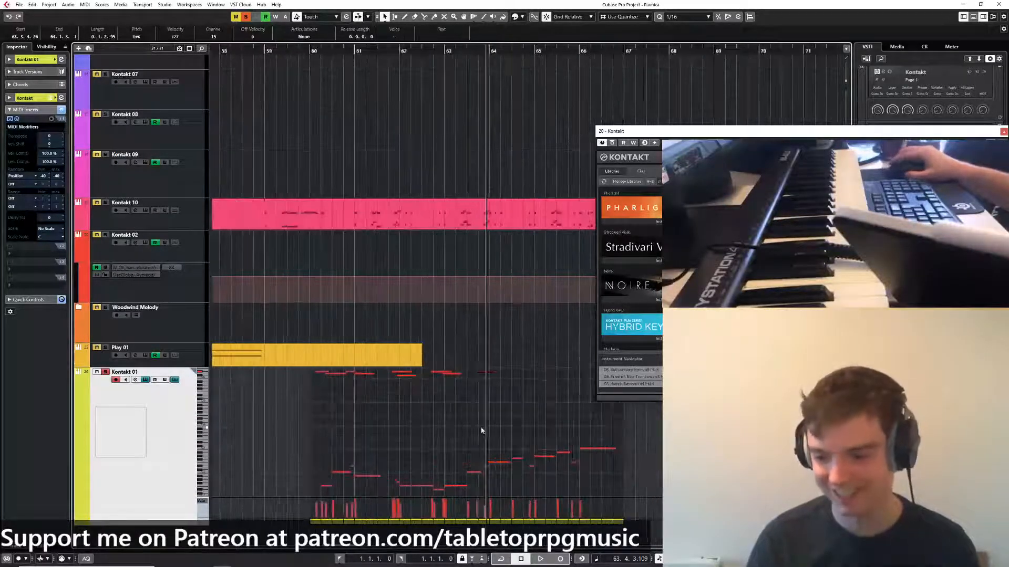
scroll(481, 430, up, 1)
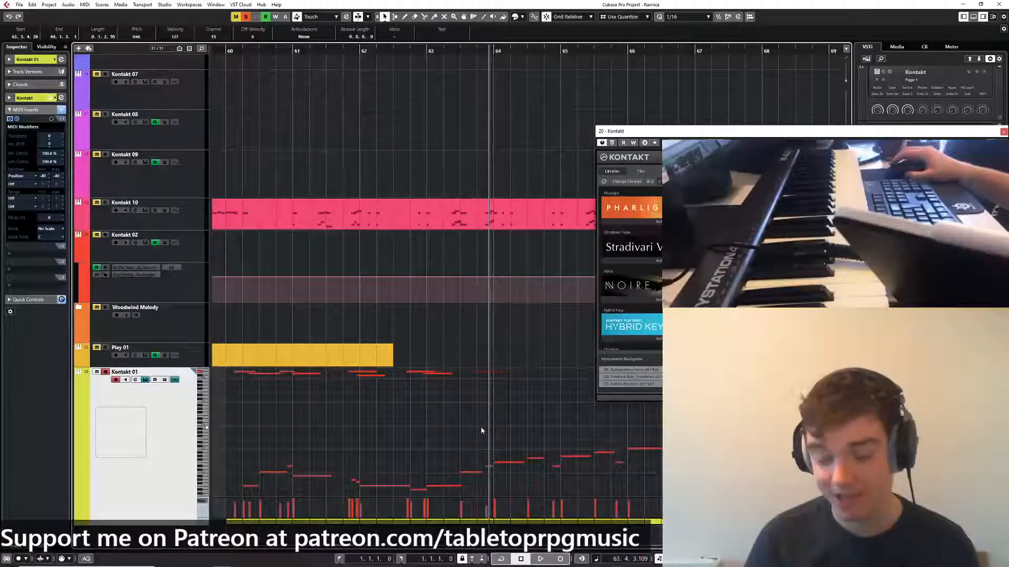
click(493, 418)
scroll(489, 415, down, 2)
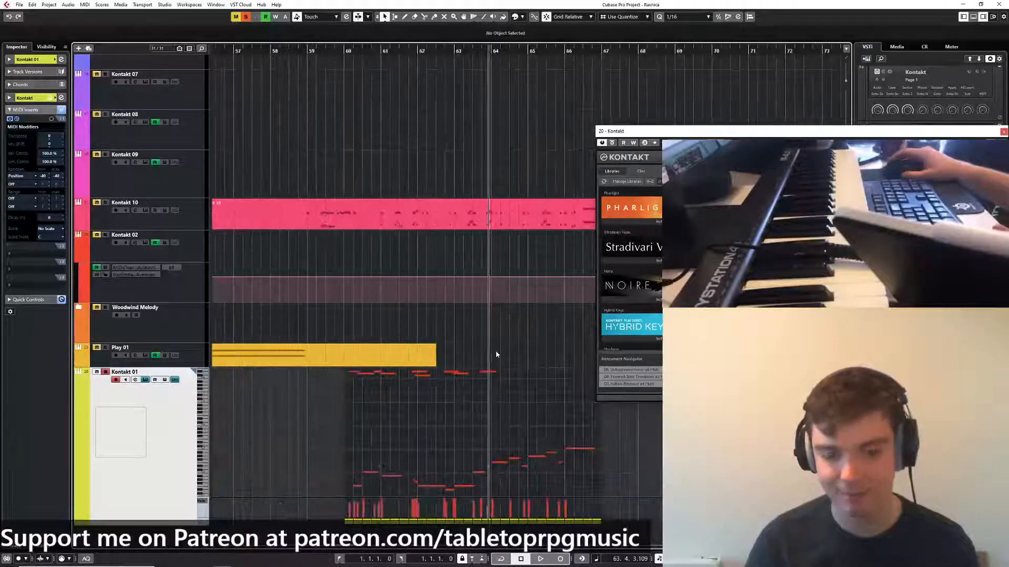
drag(497, 352, 505, 335)
scroll(490, 418, up, 2)
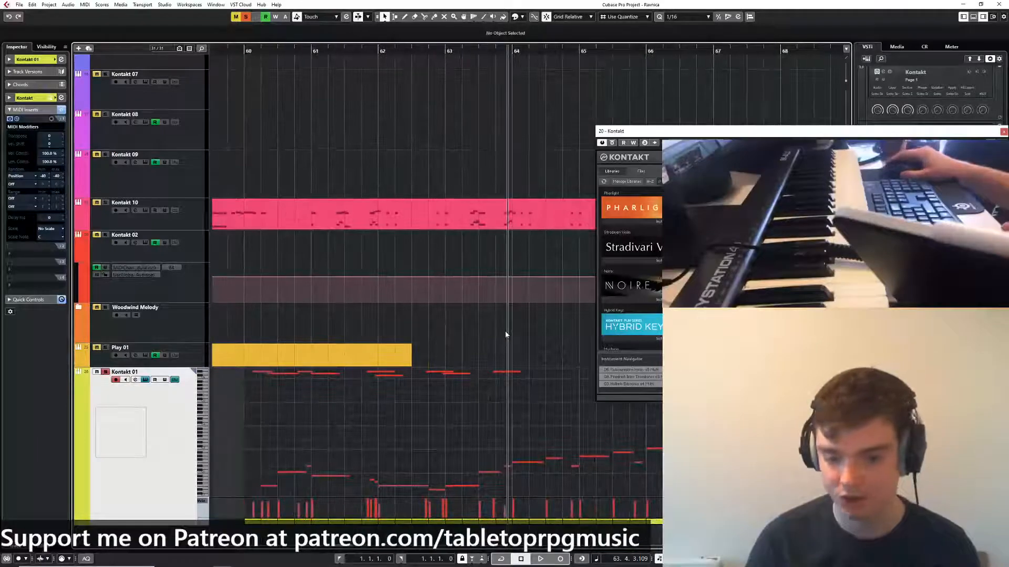
click(502, 372)
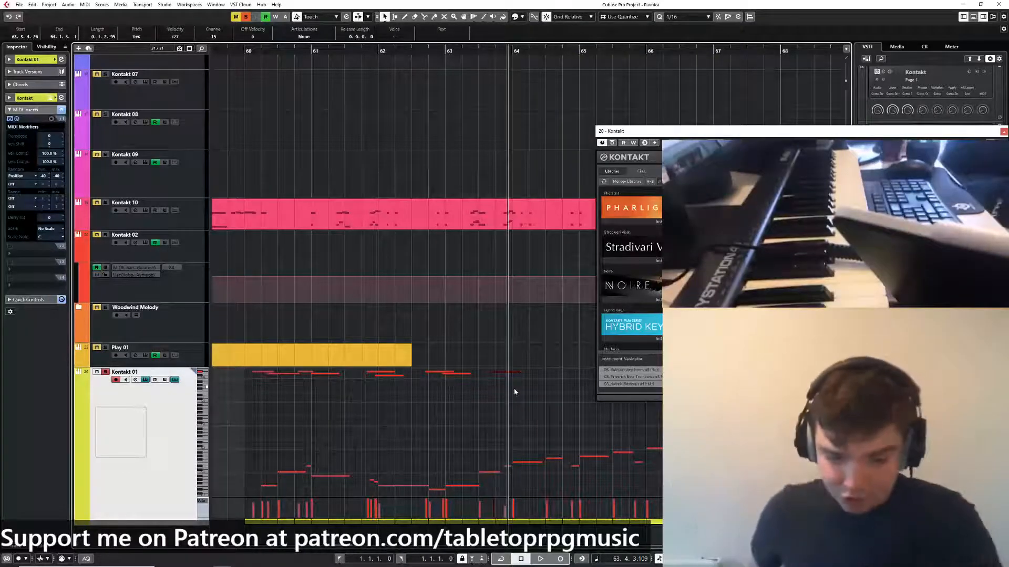
scroll(500, 354, left, 1)
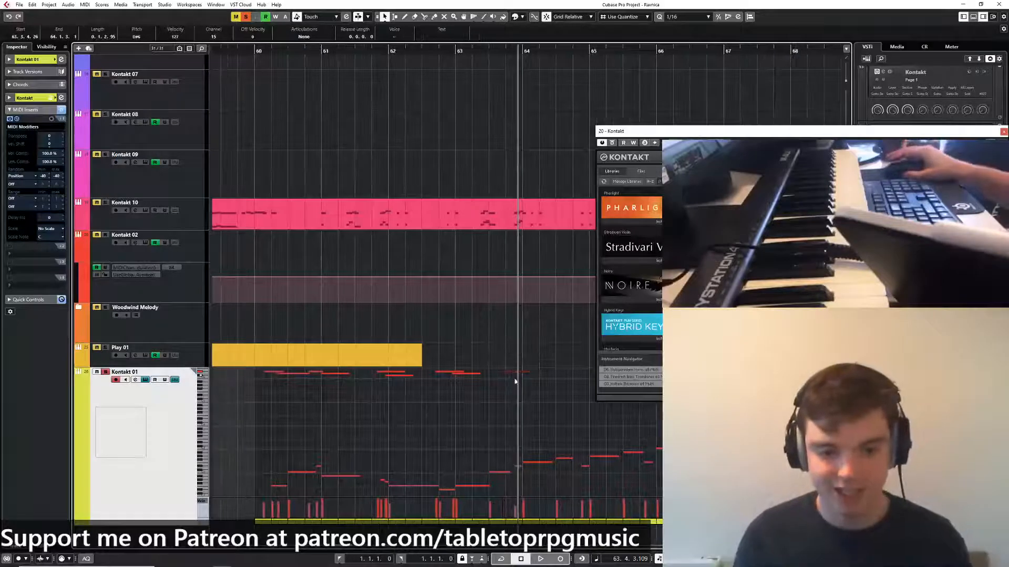
click(501, 412)
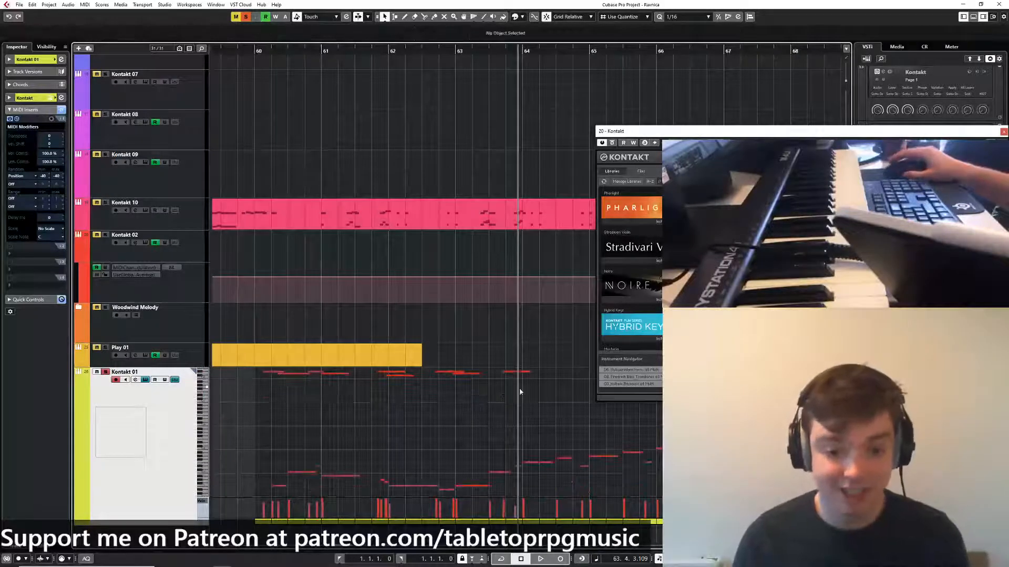
scroll(519, 389, down, 1)
scroll(503, 349, right, 3)
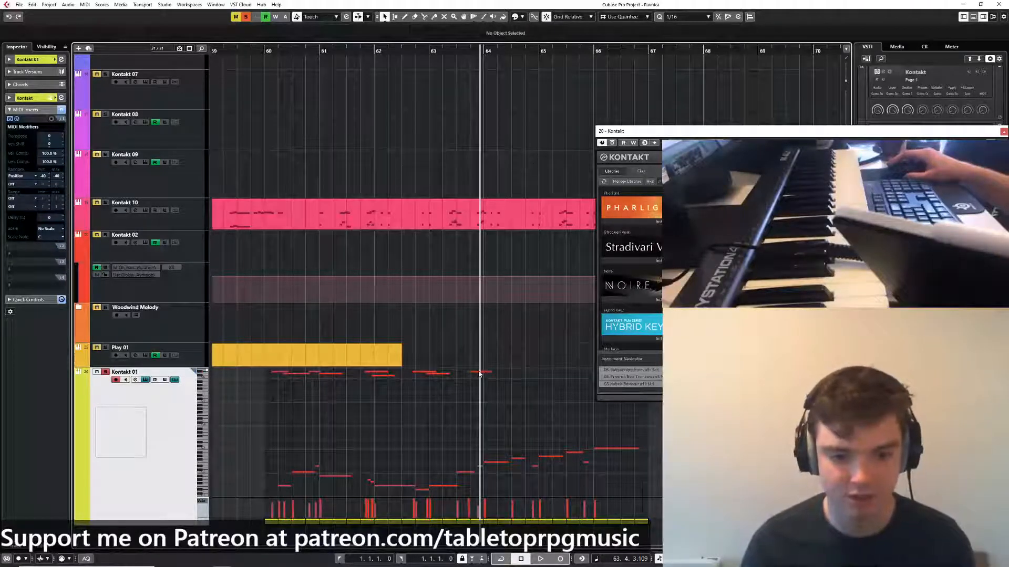
Play from the middle of bar 63 to bar 64, and copy the upper line's C#6 to 63.4.4.26
click(479, 373)
key(h)
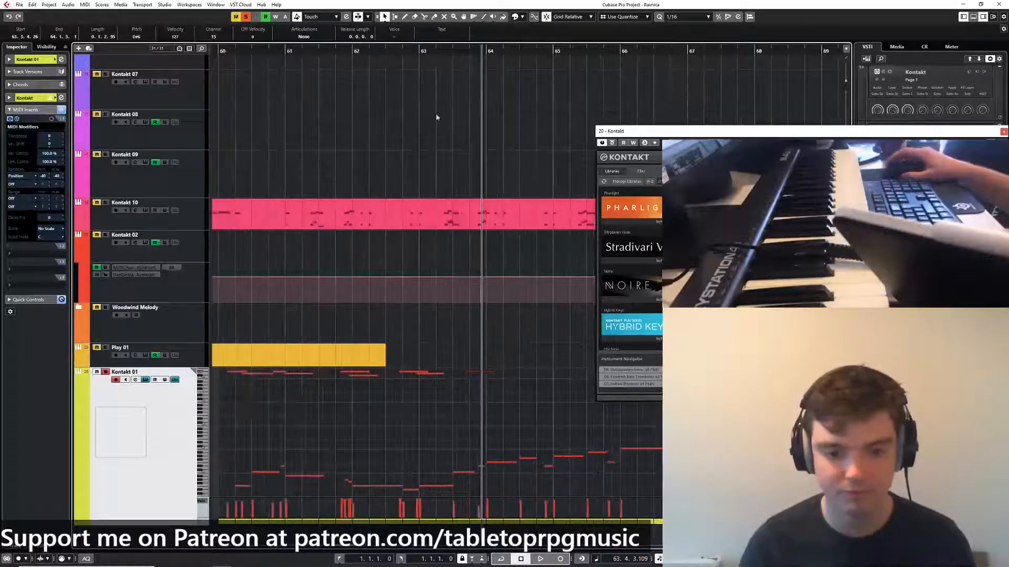
click(453, 51)
key(space)
click(512, 390)
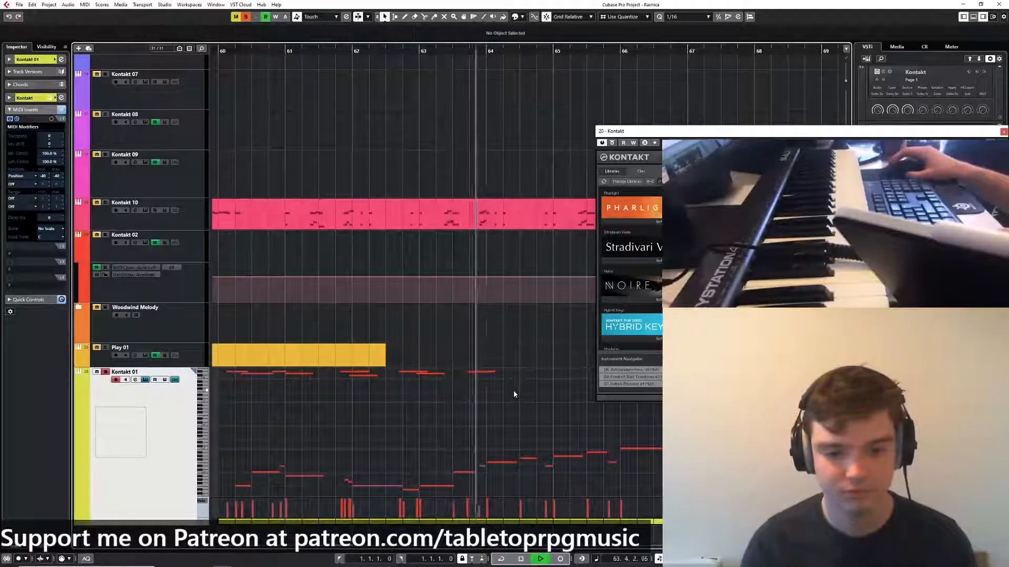
key(space)
drag(501, 374, 493, 375)
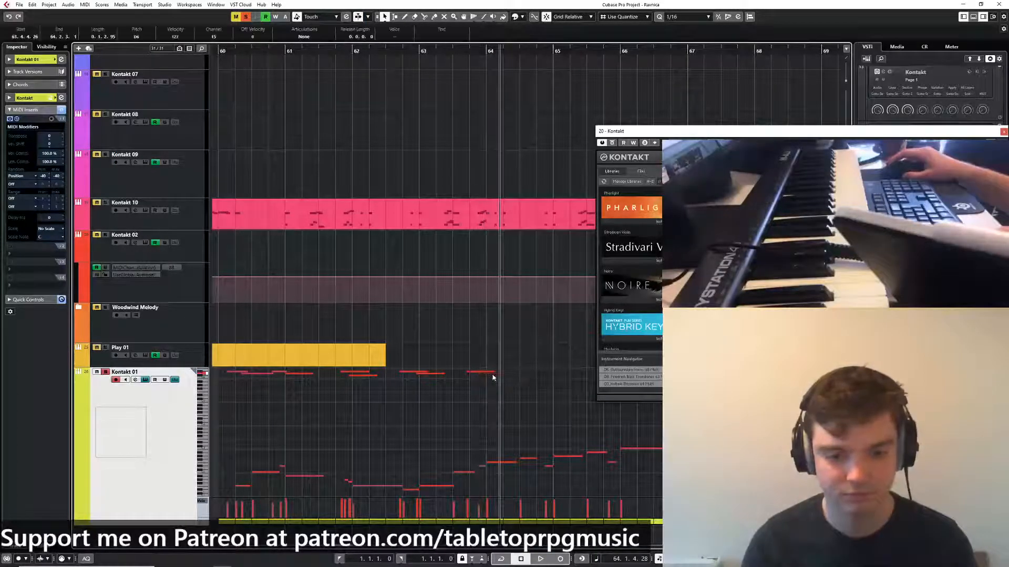
Continue playback through bar 64 and copy the upper note pair to just ahead of bar 65
key(space)
click(560, 395)
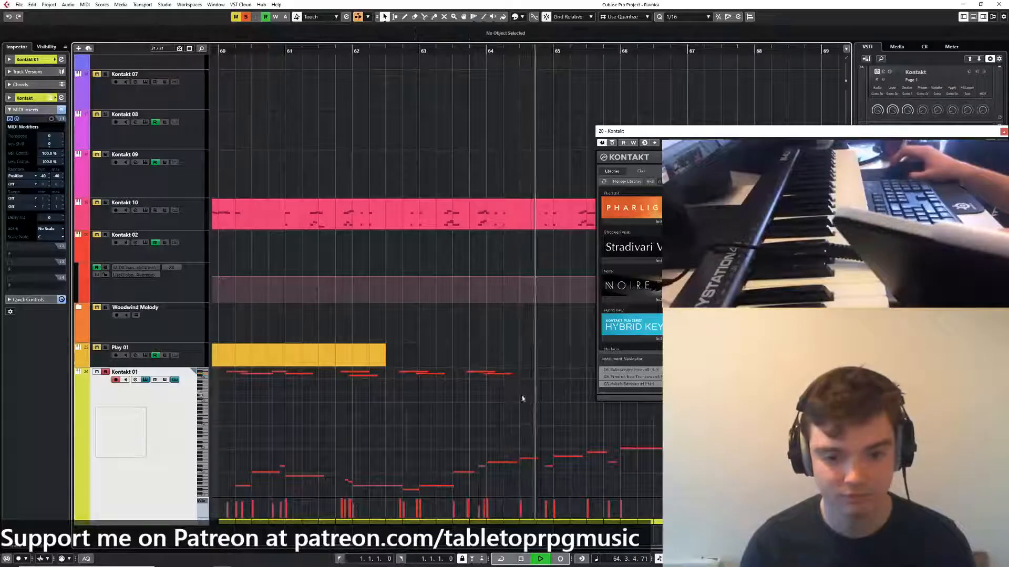
key(space)
drag(481, 372, 564, 377)
key(space)
click(537, 387)
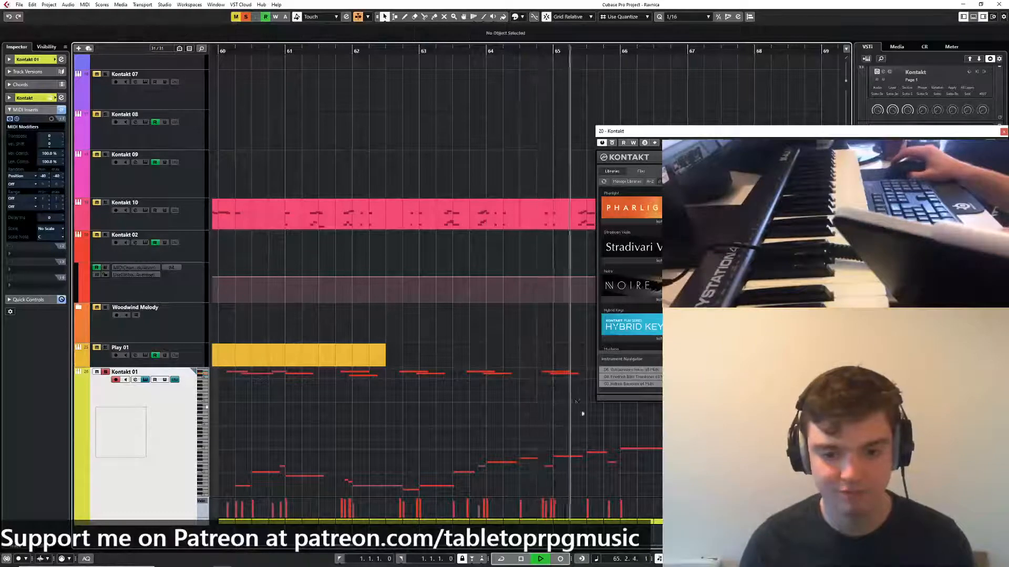
Copy the upper note pair to just ahead of bar 66 and play bar 65 to its end
key(space)
scroll(504, 476, right, 2)
drag(450, 402, 540, 371)
key(space)
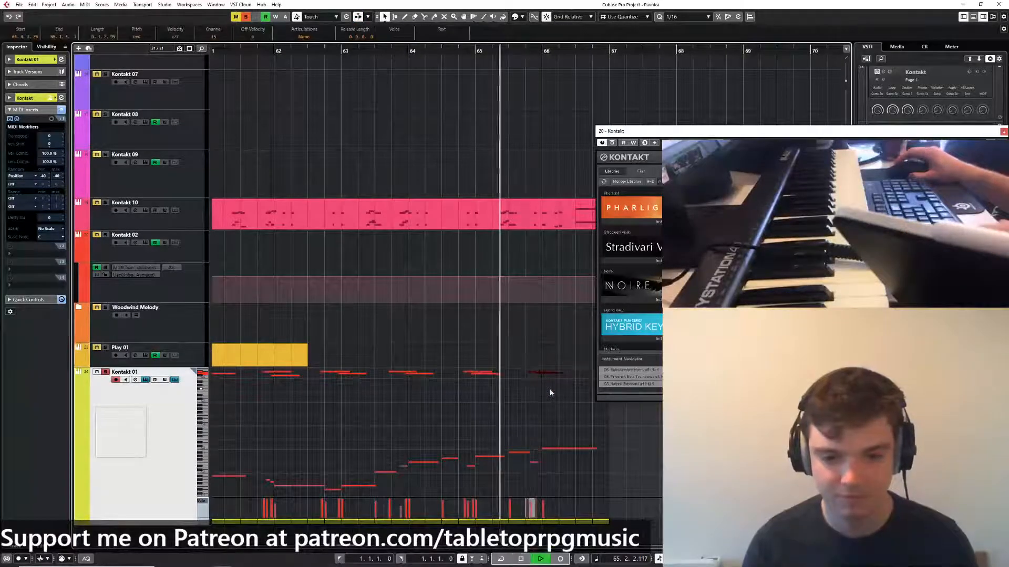
key(space)
Adjust bar 65's last short low note to end at bar 66, play it, and extend the preceding low note to 65.4.3
click(533, 463)
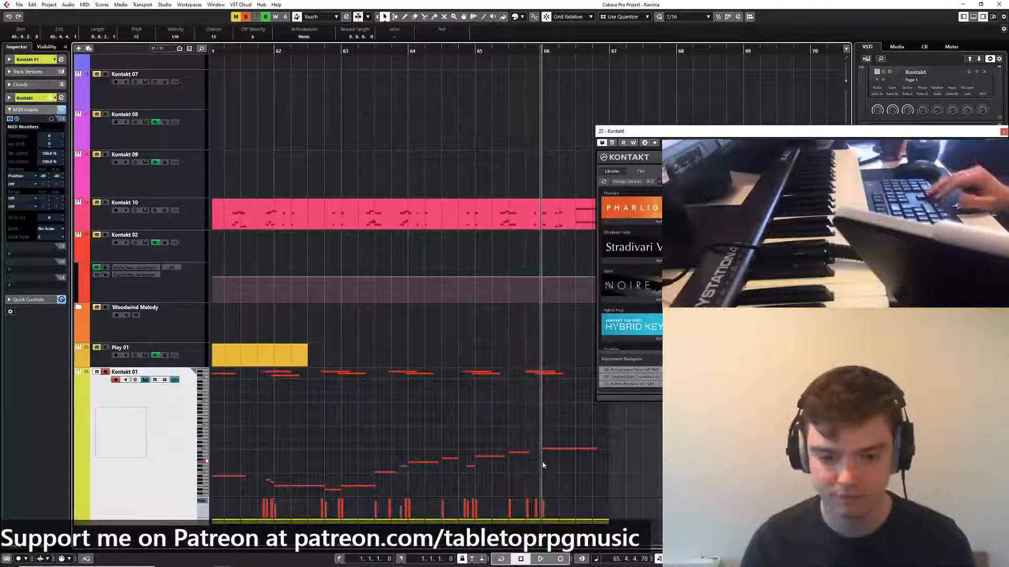
click(467, 51)
key(space)
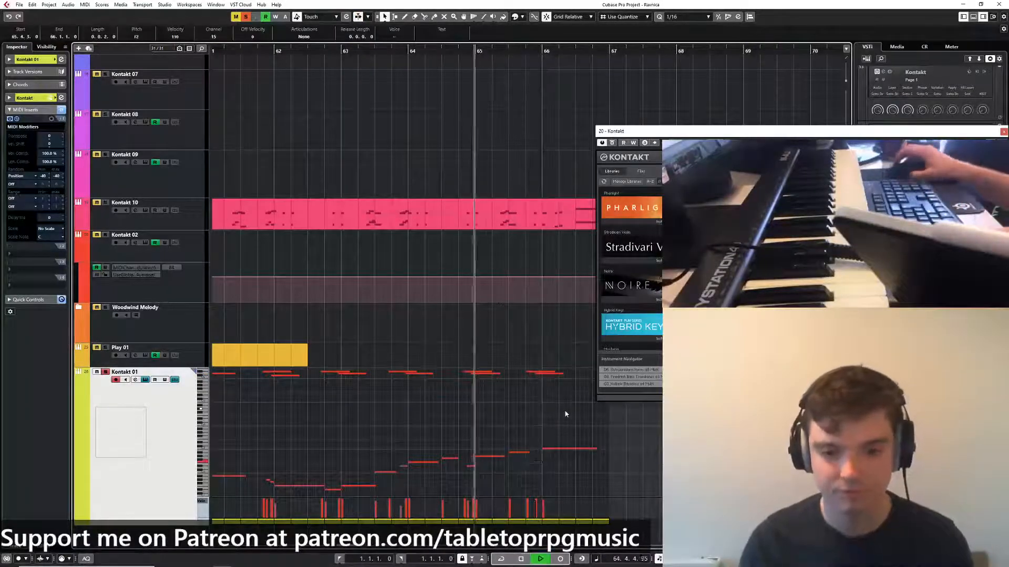
scroll(550, 408, down, 2)
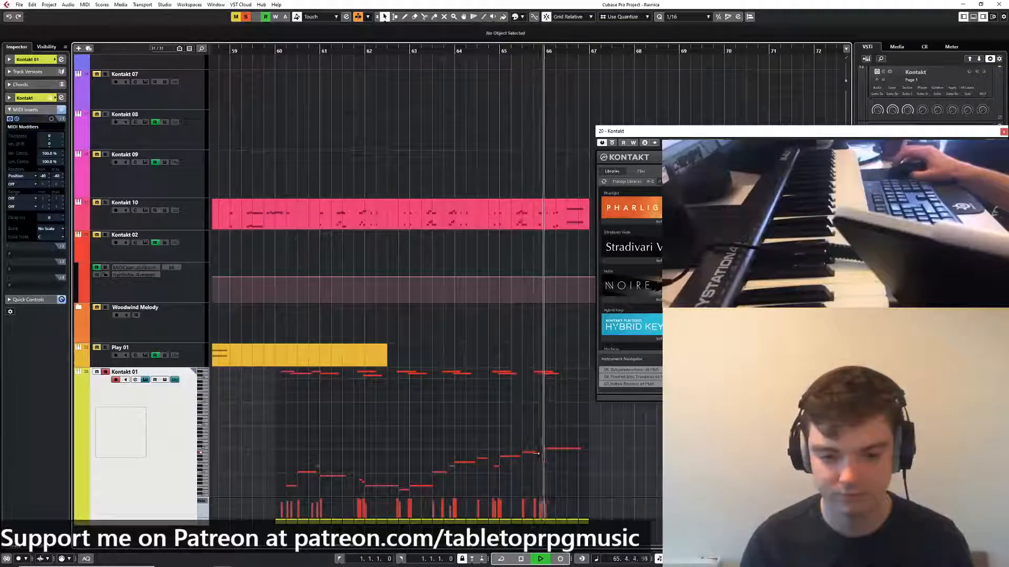
drag(537, 453, 535, 452)
scroll(536, 453, down, 3)
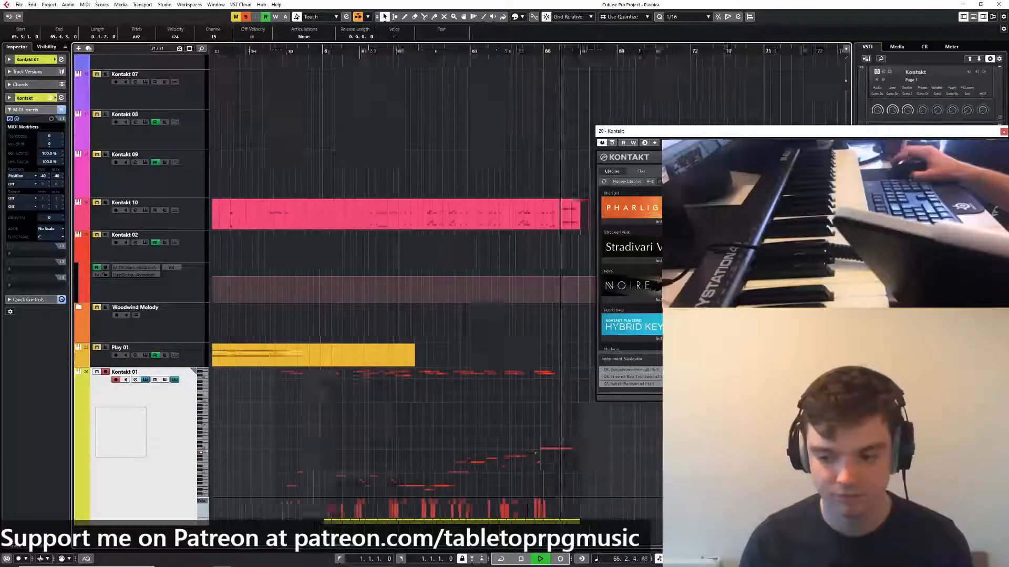
Play Kontakt 10 and Kontakt 01 together from bar 59 through bar 66, deleting the short low note just ahead of bar 63
click(370, 51)
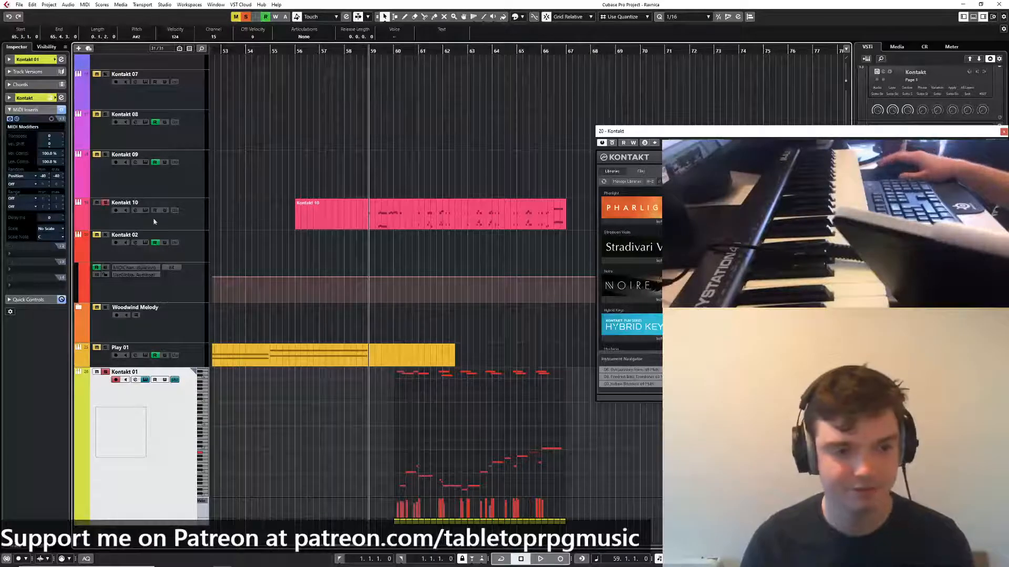
key(space)
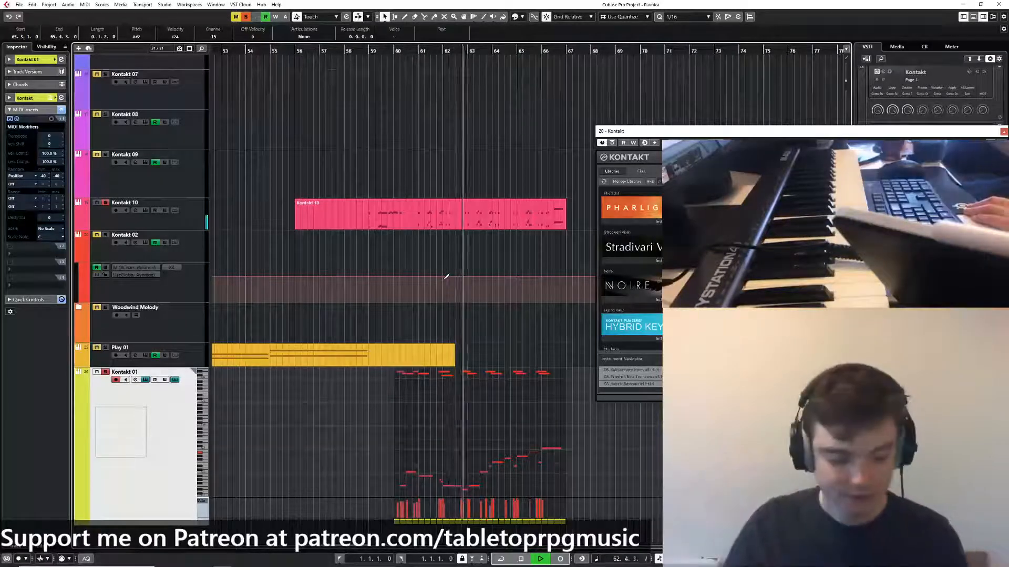
click(464, 490)
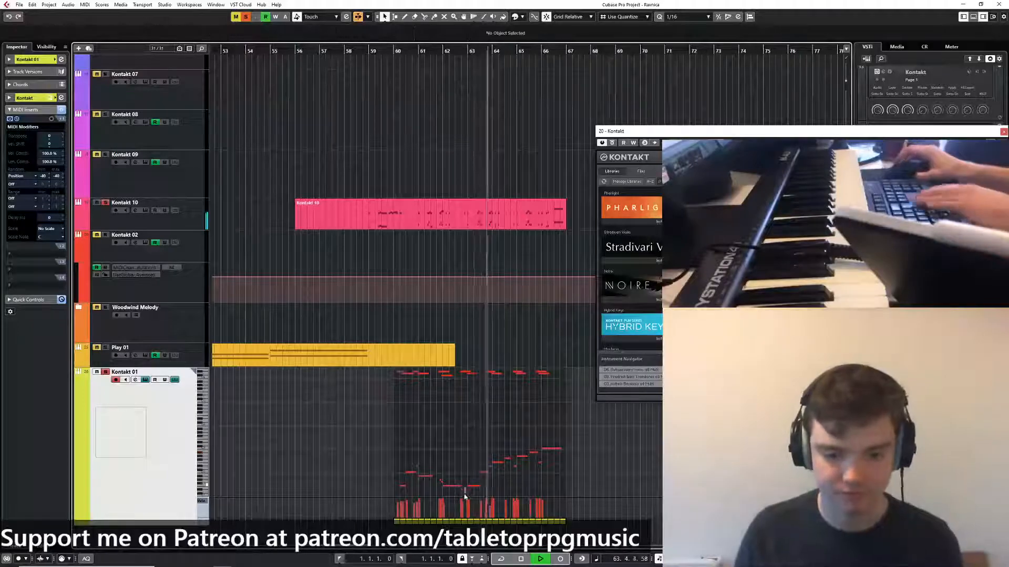
key(Delete)
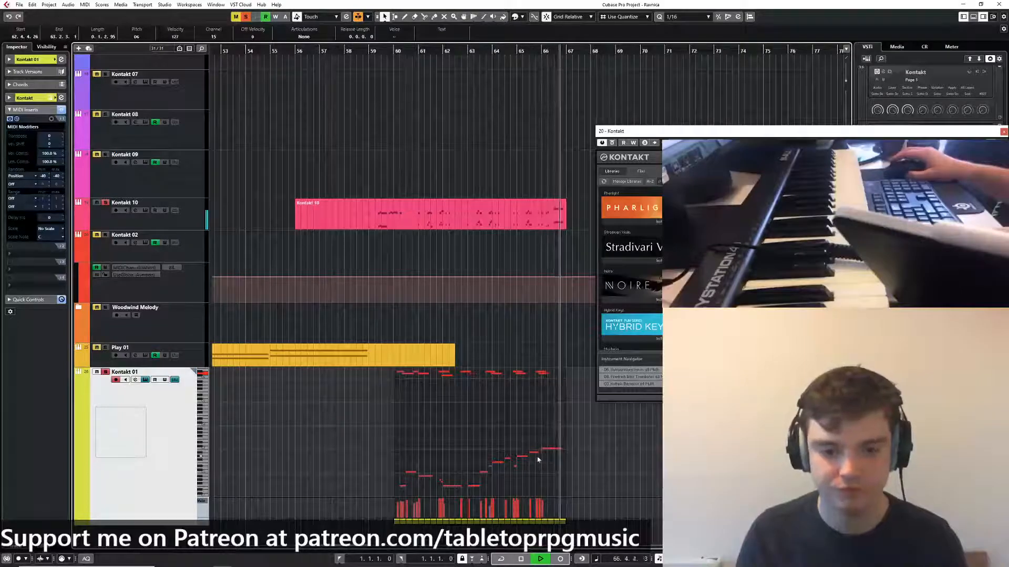
key(space)
Select the C#6 of the last upper pair and play from just before bar 66
scroll(544, 398, up, 3)
click(546, 375)
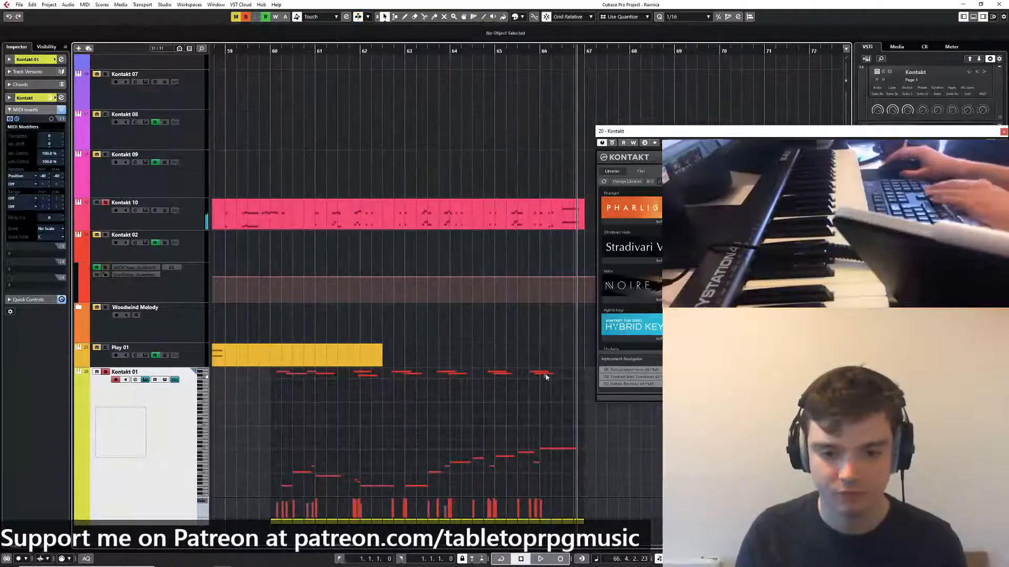
click(538, 50)
key(space)
scroll(554, 394, down, 3)
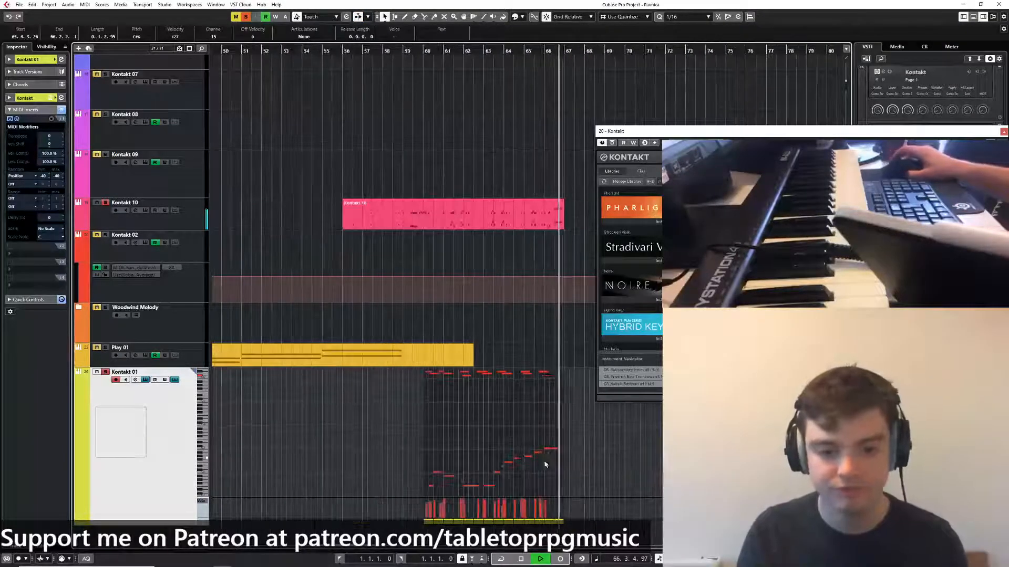
Stop playback and close the in-place note editor on the Kontakt 01 track
click(175, 380)
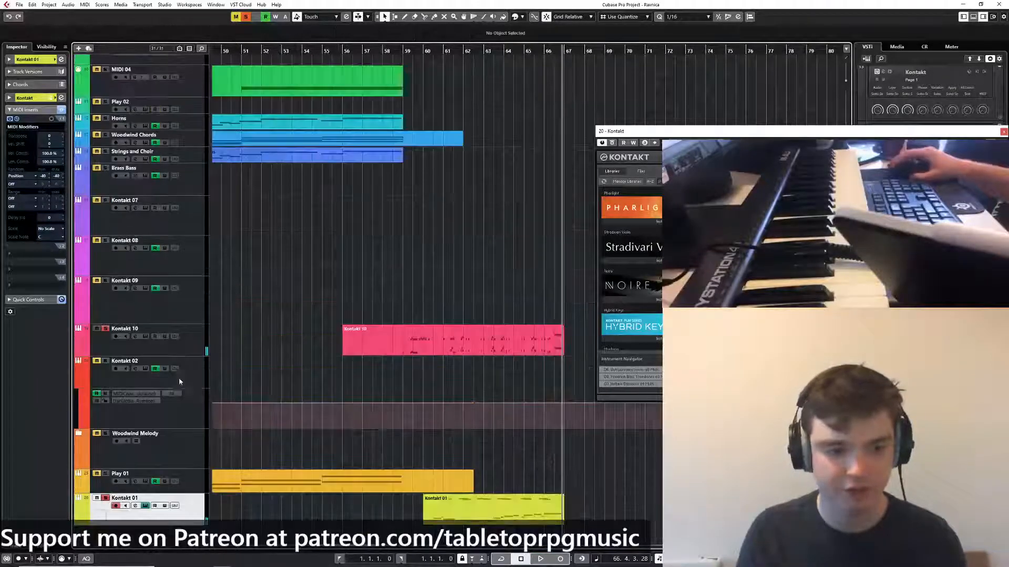
right_click(179, 519)
key(Escape)
Add two MIDI tracks below Kontakt 01 and solo both of them
click(49, 4)
mouse_move(79, 14)
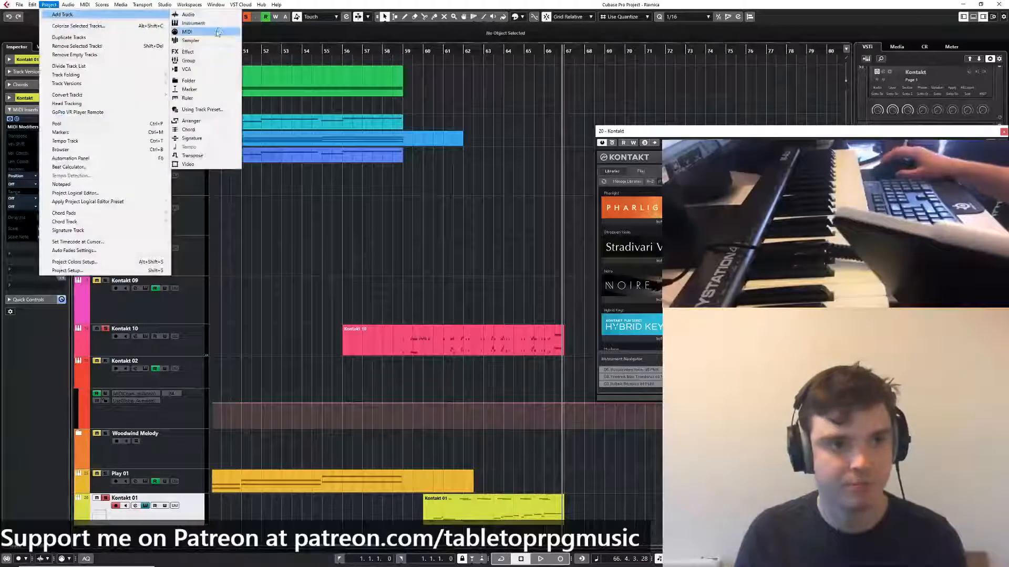
click(217, 32)
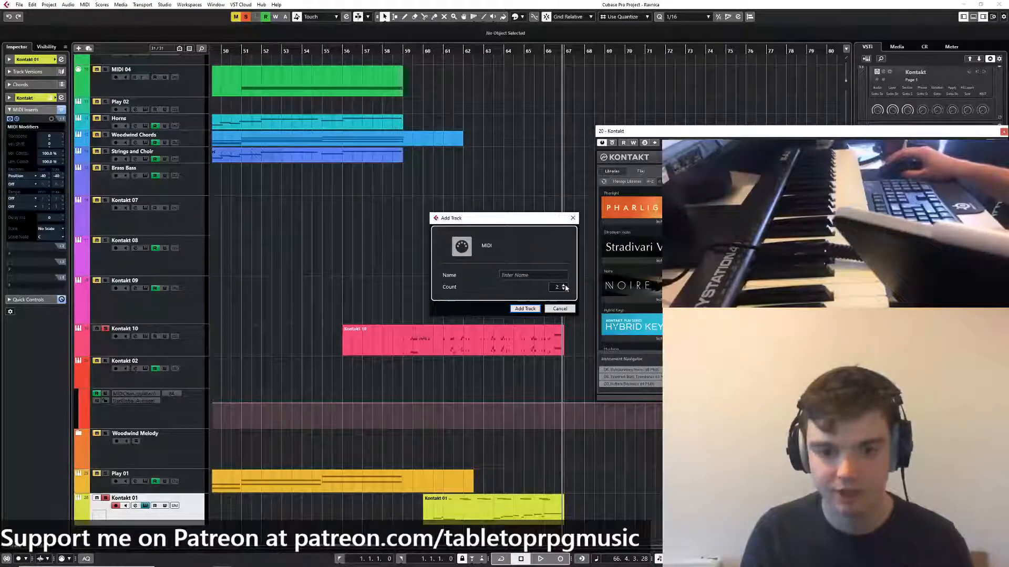
click(525, 309)
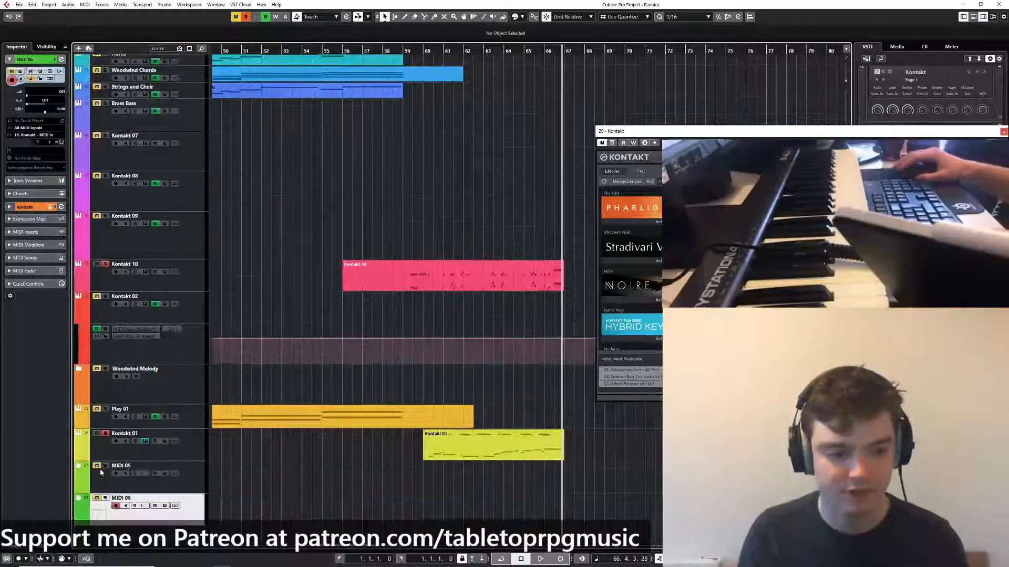
click(104, 466)
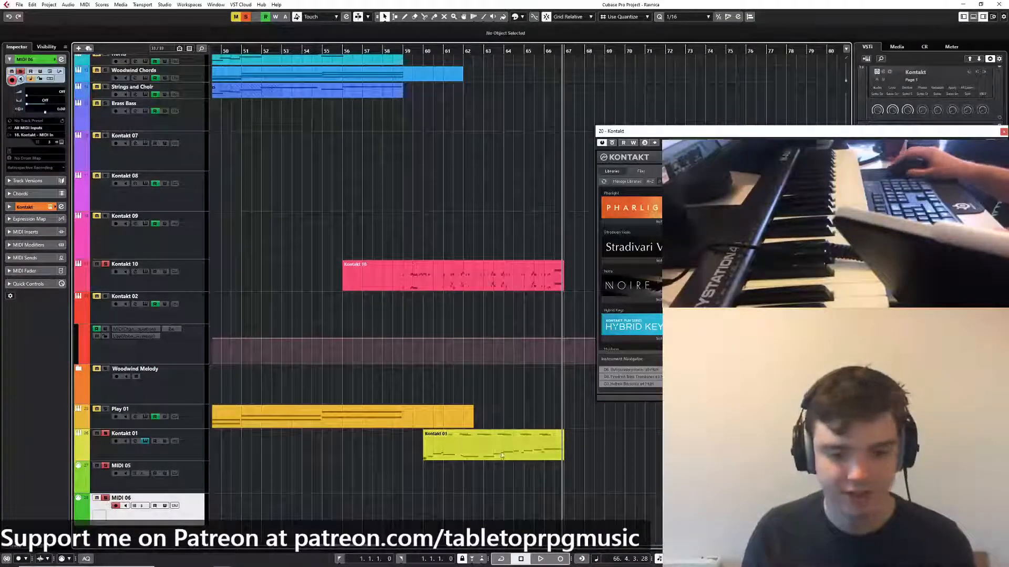
Change the quantize preset to 1/1
click(691, 18)
click(689, 27)
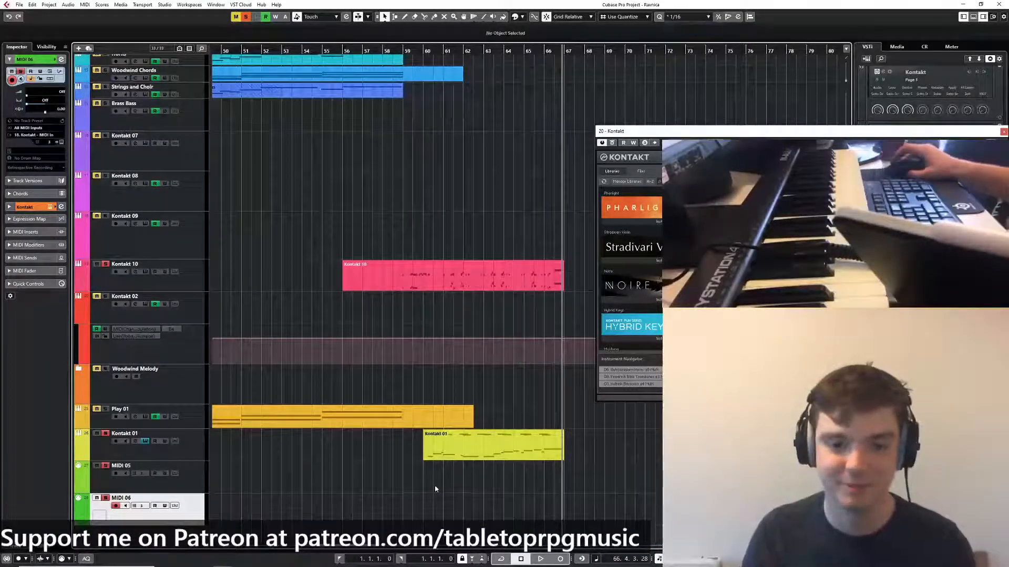
scroll(435, 484, up, 4)
scroll(490, 414, right, 2)
scroll(492, 416, right, 1)
click(689, 17)
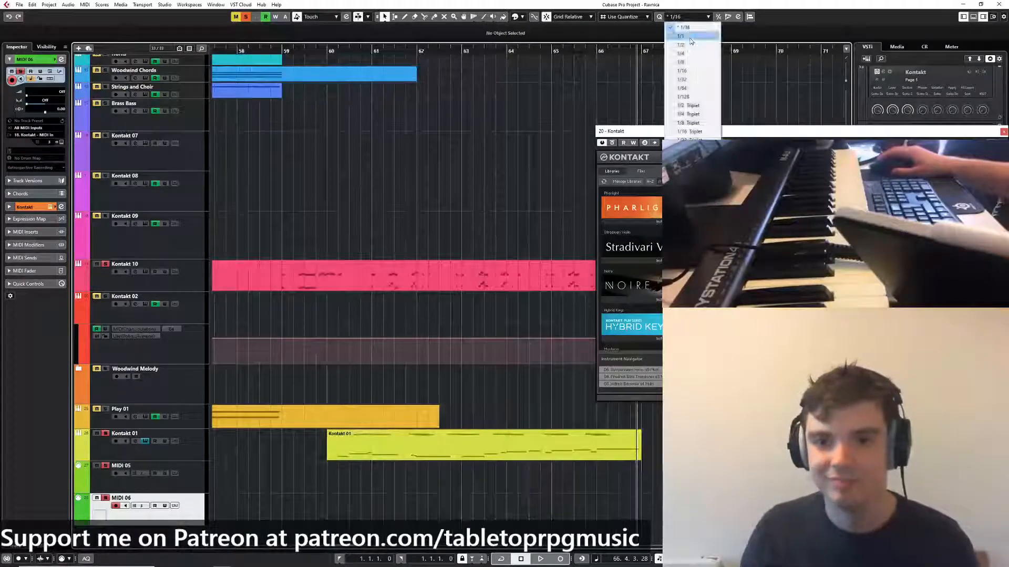
click(688, 28)
Copy Kontakt 01's part starting at bar 60 onto both the MIDI 05 and MIDI 06 tracks
scroll(450, 456, down, 4)
click(446, 459)
scroll(447, 463, up, 5)
scroll(372, 488, down, 4)
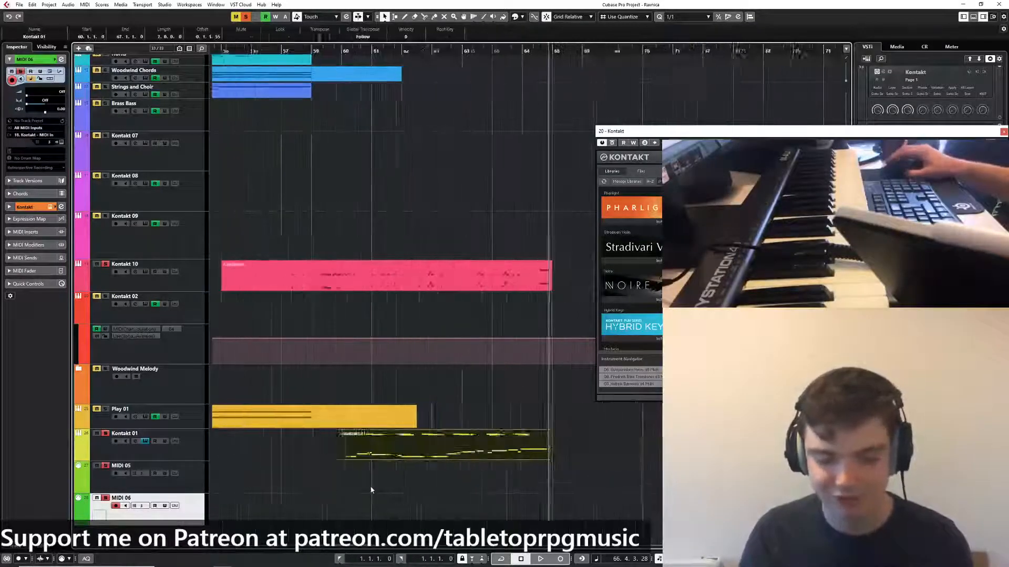
click(372, 487)
drag(362, 450, 367, 509)
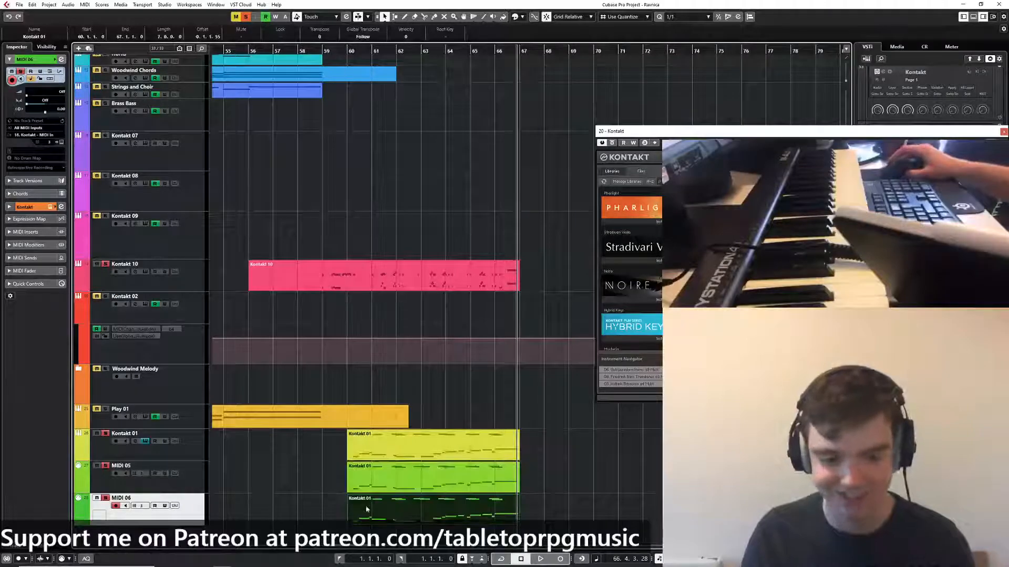
Recolour the MIDI 05 and MIDI 06 tracks to match Kontakt 01's yellow and deselect the parts
scroll(79, 491, down, 1)
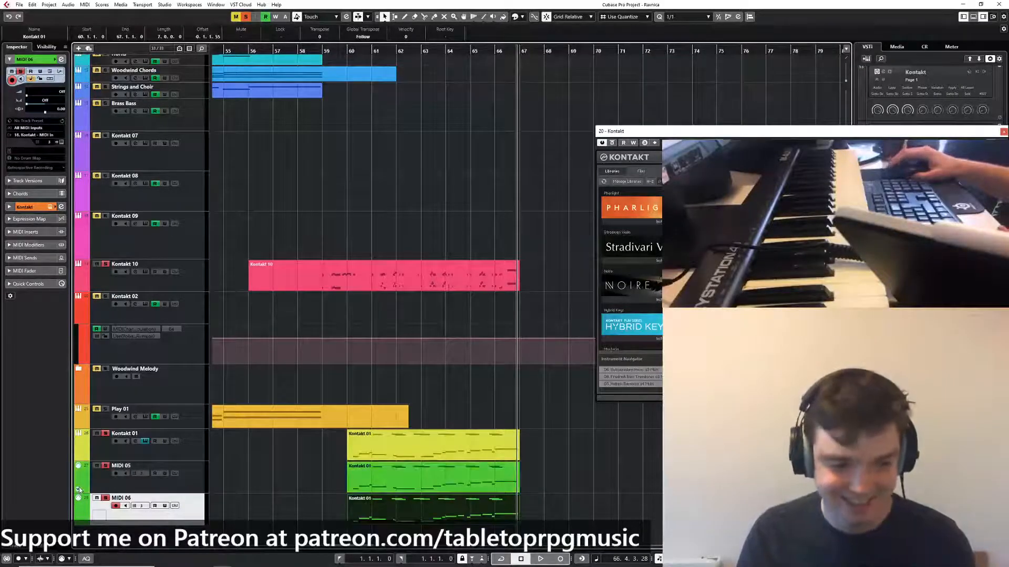
scroll(79, 488, up, 2)
scroll(79, 507, up, 2)
click(293, 452)
scroll(378, 404, down, 3)
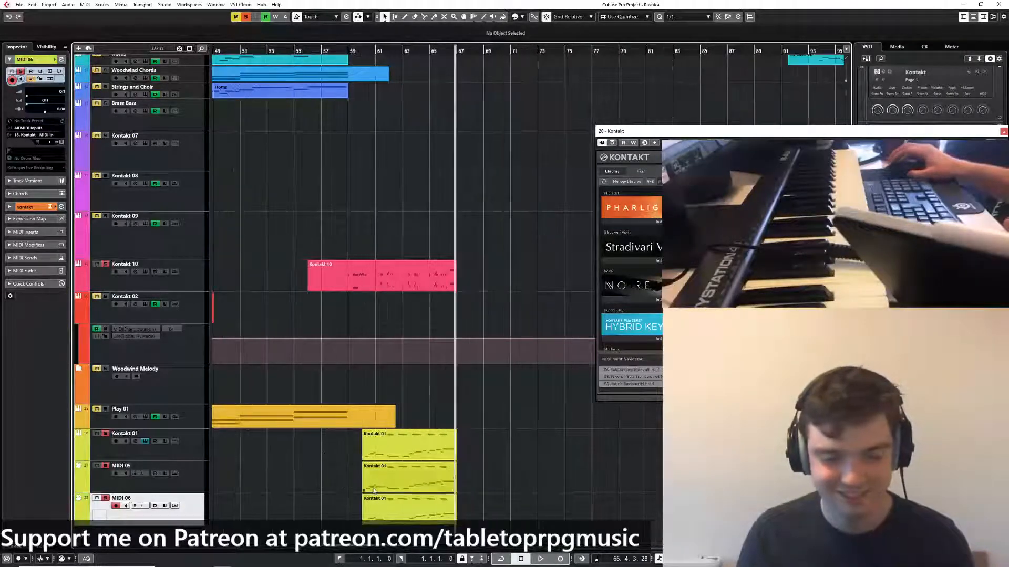
Place the project cursor at bar 60, clear all solos and select the MIDI 05 track
scroll(362, 355, up, 3)
click(389, 50)
scroll(463, 399, up, 2)
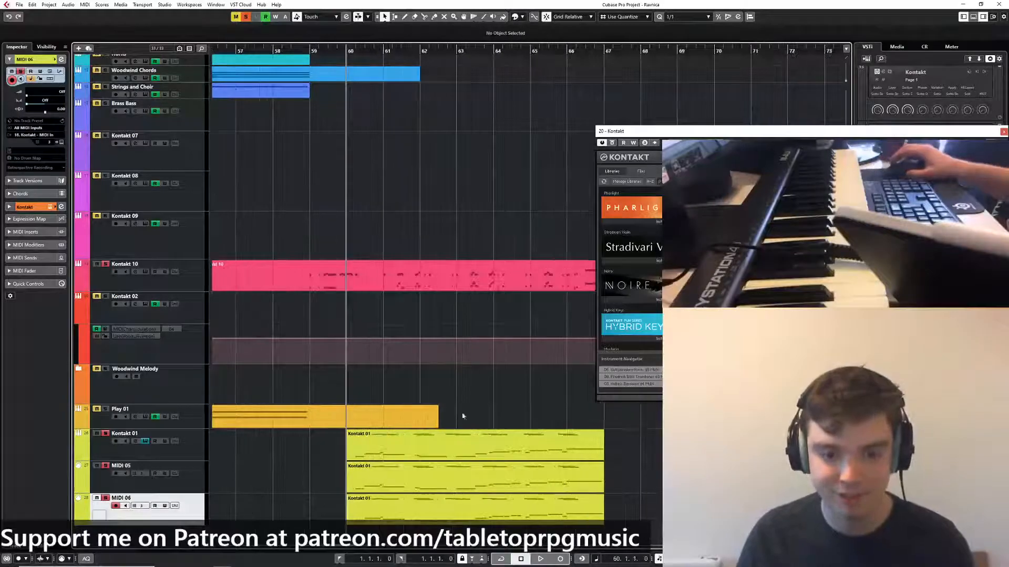
scroll(436, 400, right, 1)
scroll(394, 394, down, 4)
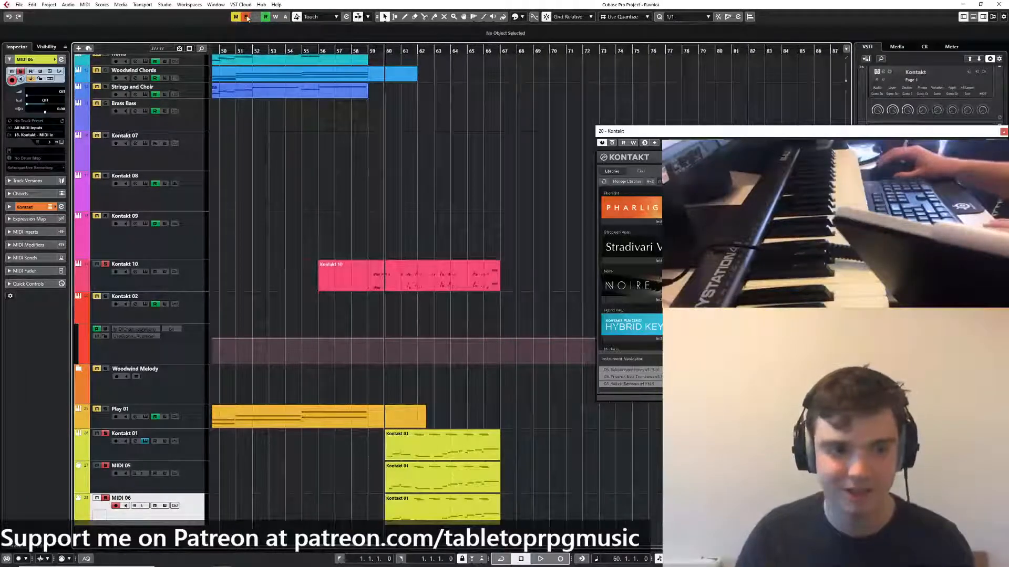
click(194, 481)
scroll(357, 487, down, 2)
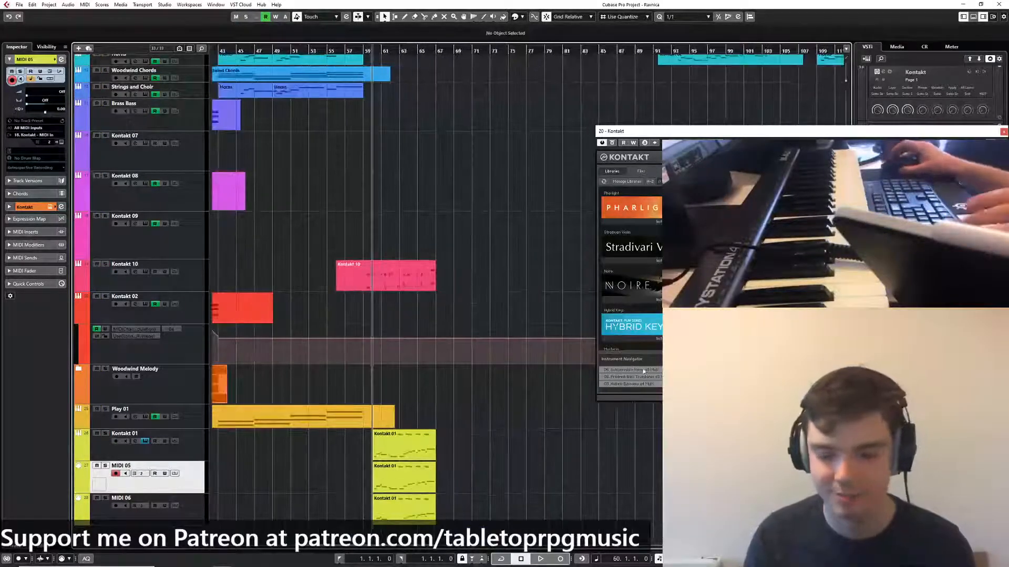
Move the Kontakt window over the arrangement and show the Holbein Bassoons a4 instrument in its rack
drag(928, 131, 508, 70)
drag(583, 163, 597, 270)
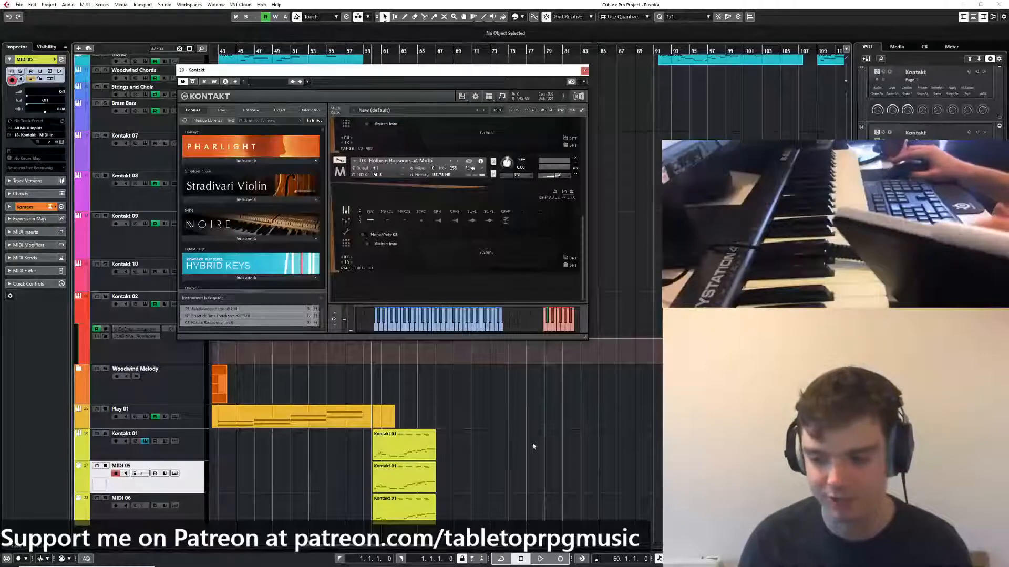
scroll(533, 446, up, 4)
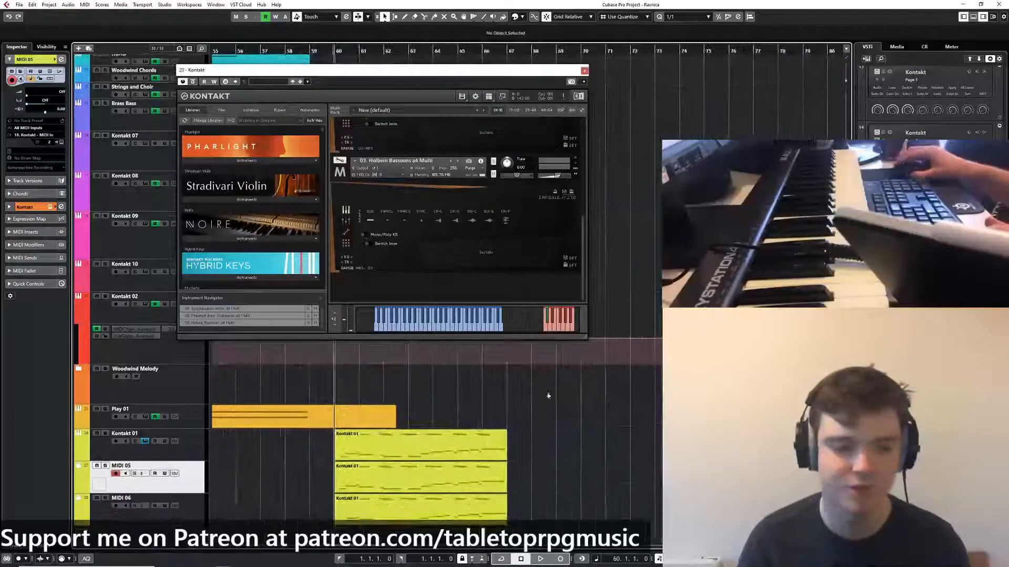
drag(548, 396, 542, 389)
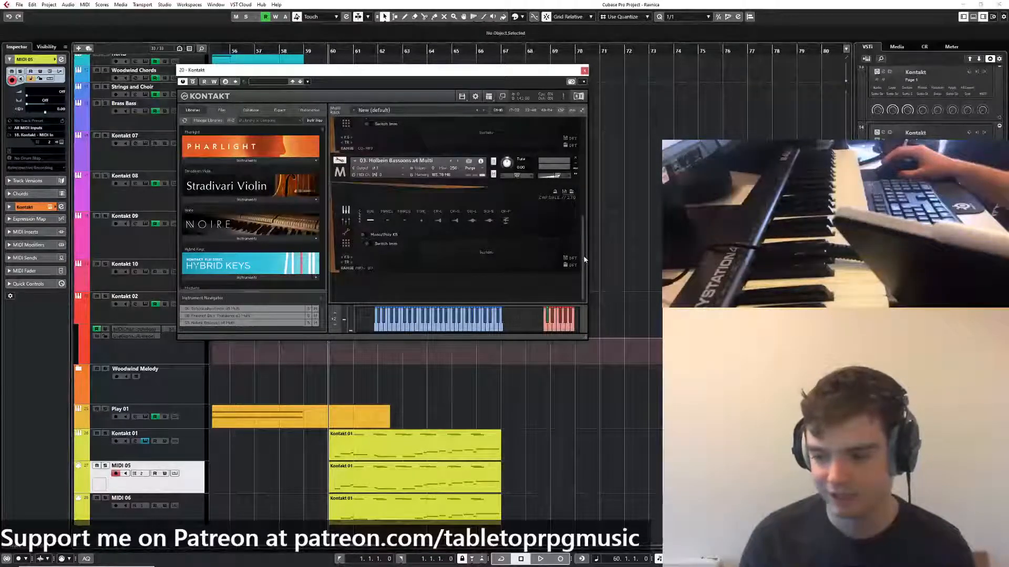
scroll(604, 486, left, 2)
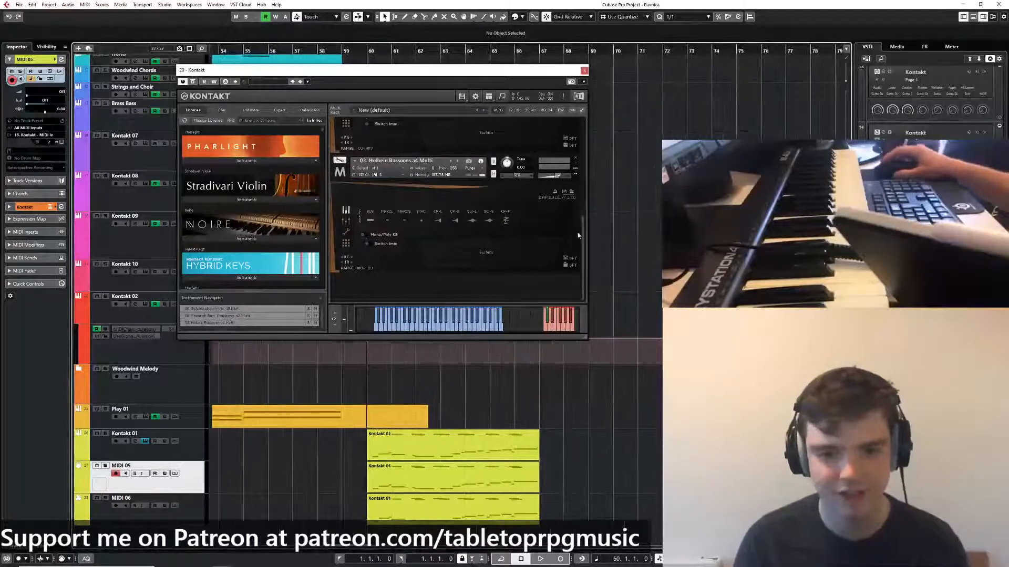
mouse_move(585, 255)
mouse_down()
mouse_move(583, 241)
mouse_move(583, 257)
mouse_up()
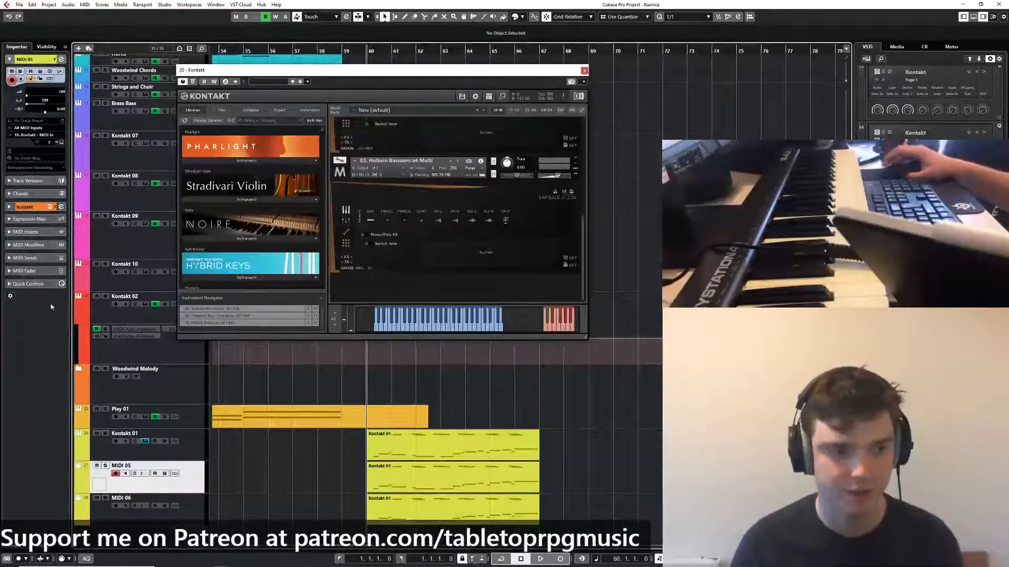
Compare the basic track settings of Kontakt 01 with those of MIDI 05
click(184, 457)
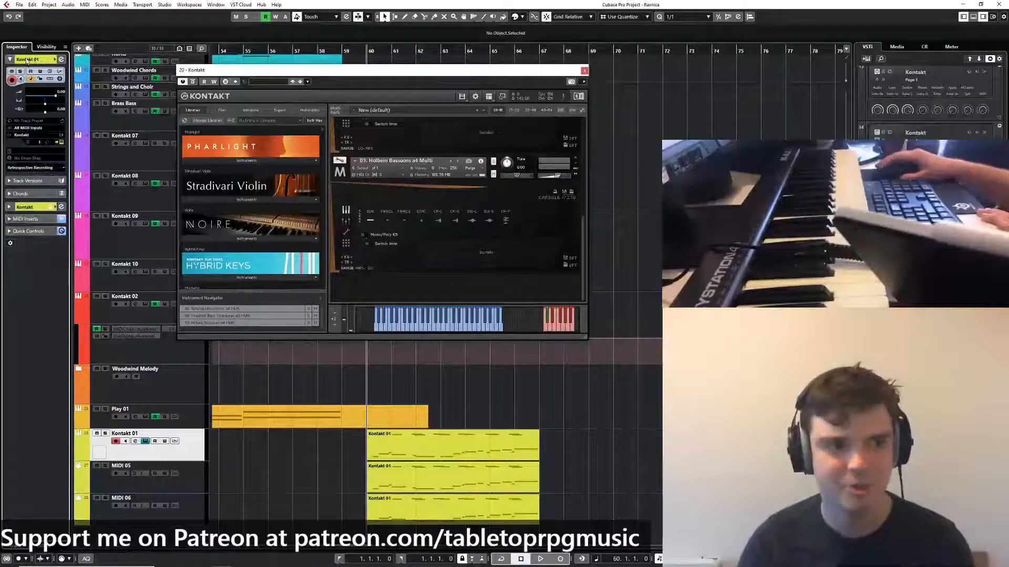
click(26, 60)
click(202, 479)
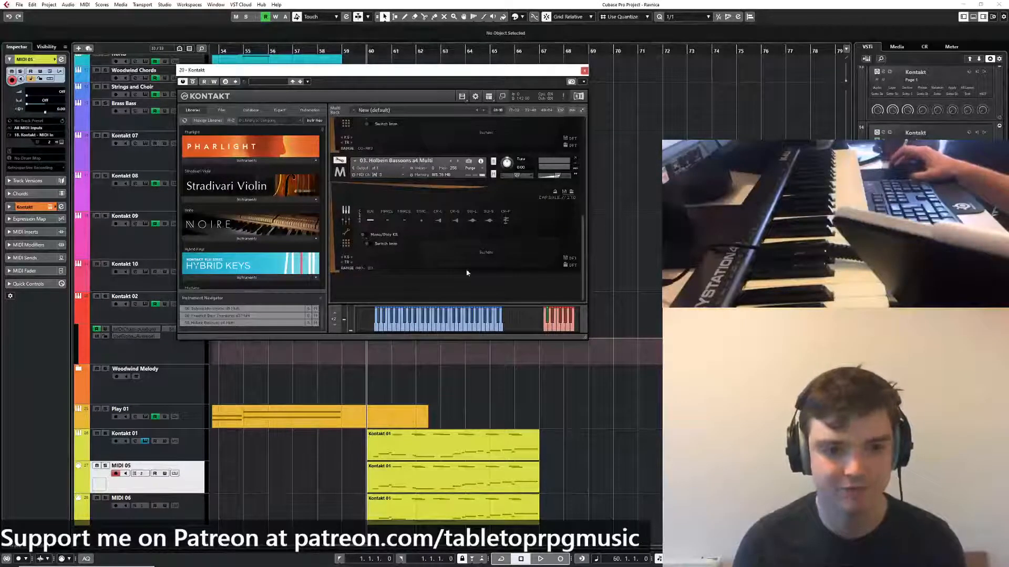
Select Friedrich Bass Trombones a3 in Kontakt, solo MIDI 05 and play its part from bar 60 while checking the rack
scroll(537, 196, up, 3)
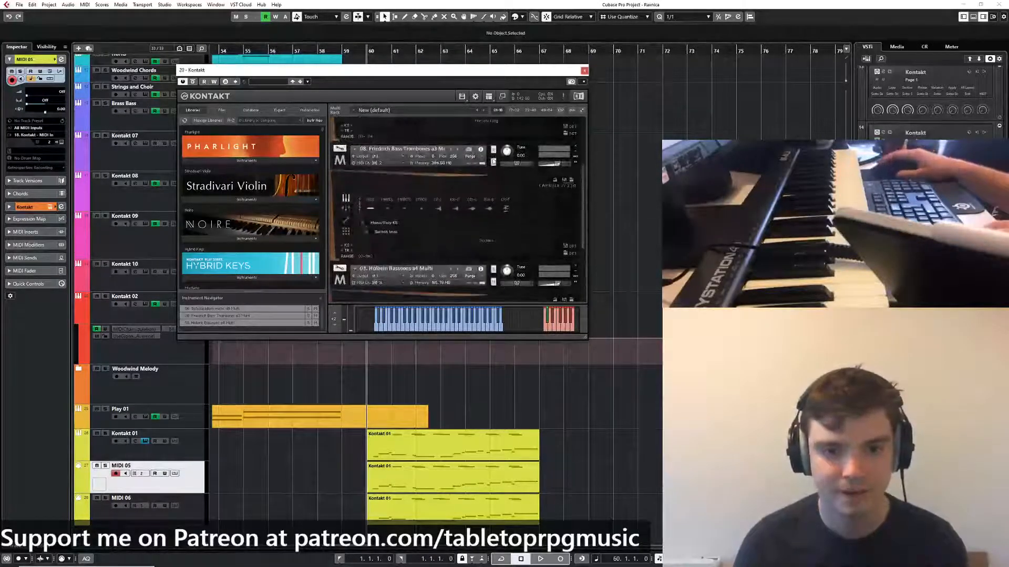
click(490, 159)
click(105, 434)
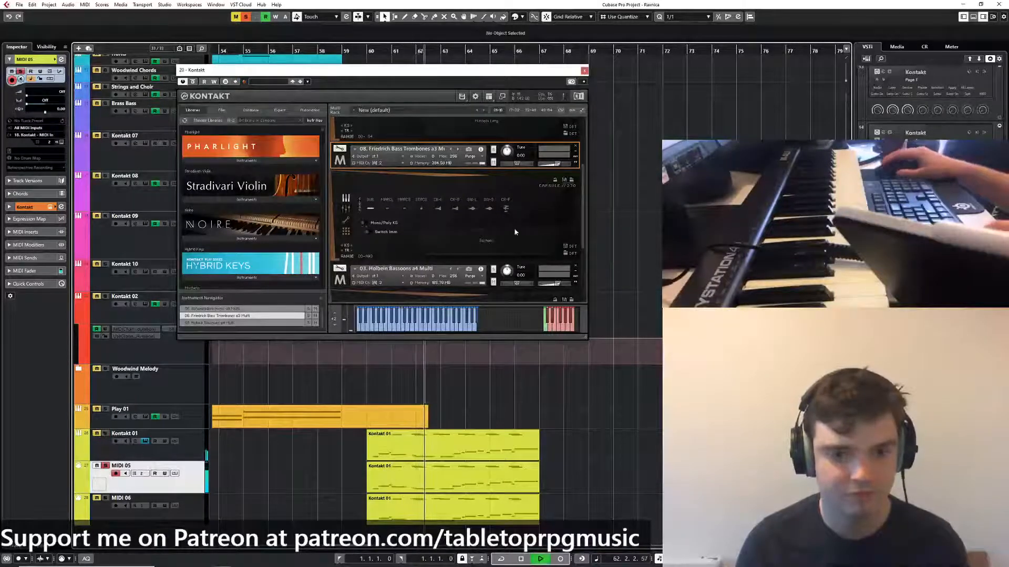
scroll(581, 271, down, 3)
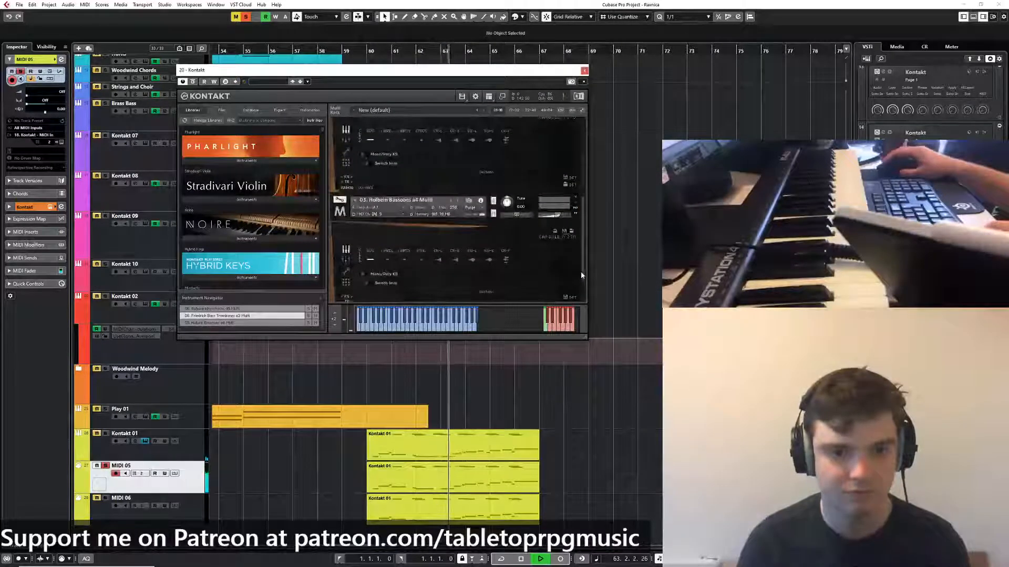
scroll(581, 271, up, 2)
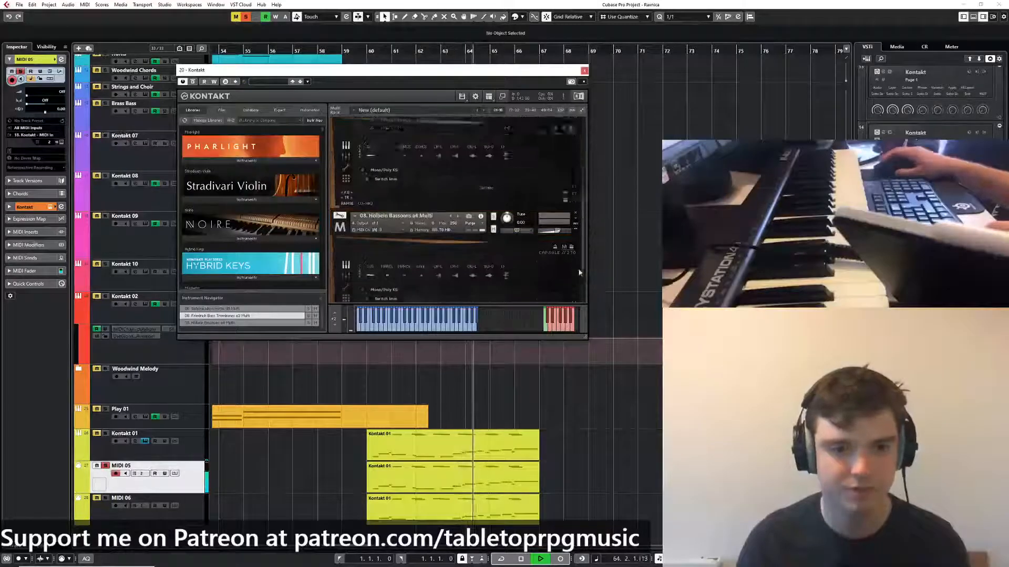
scroll(580, 274, down, 3)
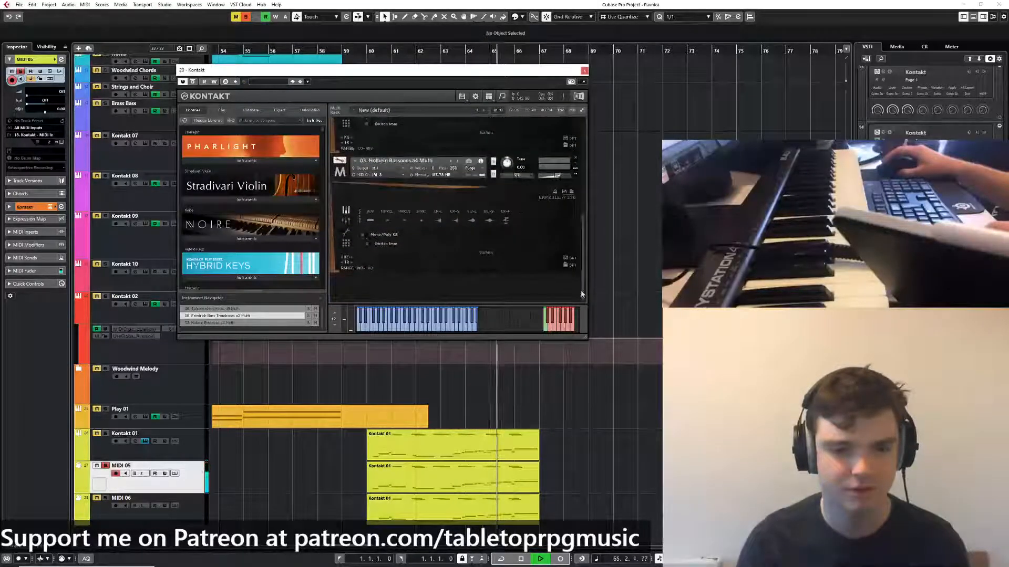
Stop playback and compare Kontakt 01's output routing with the output choices available for MIDI 05
click(192, 446)
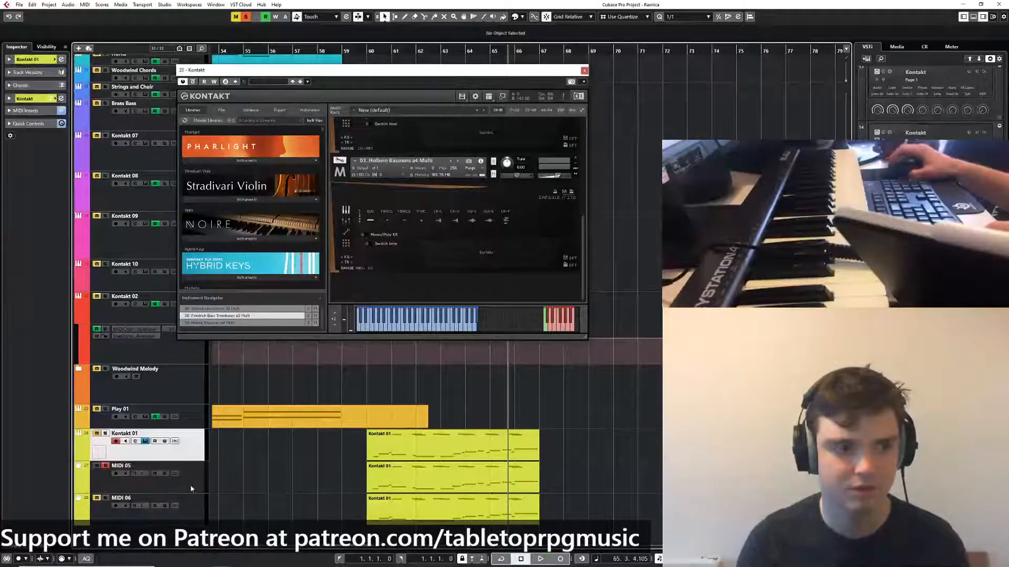
click(10, 59)
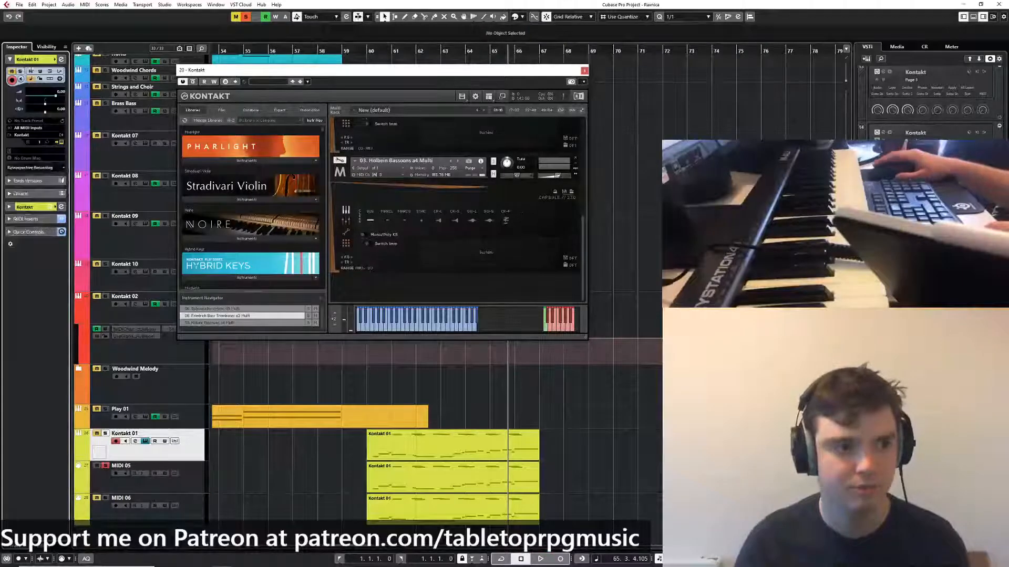
click(187, 477)
click(36, 135)
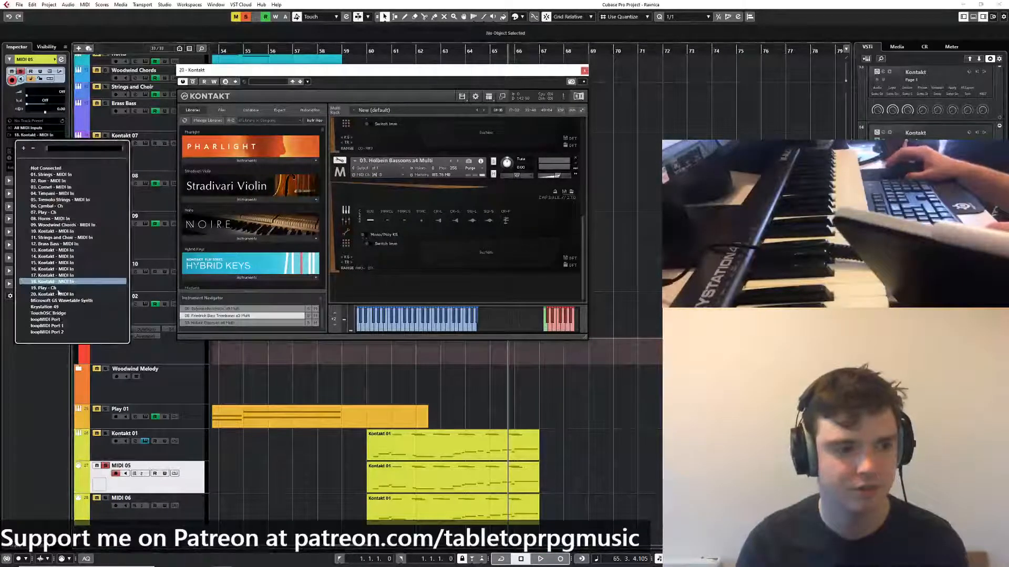
click(198, 440)
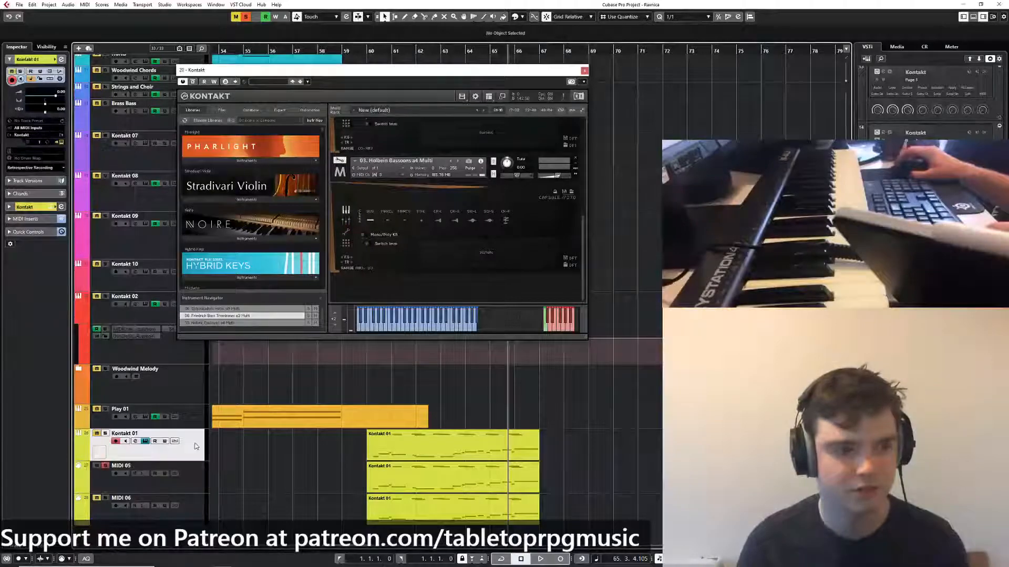
Play MIDI 05 briefly from bar 65 while watching the bass trombones in Kontakt, and recheck its output routing options
scroll(573, 265, up, 3)
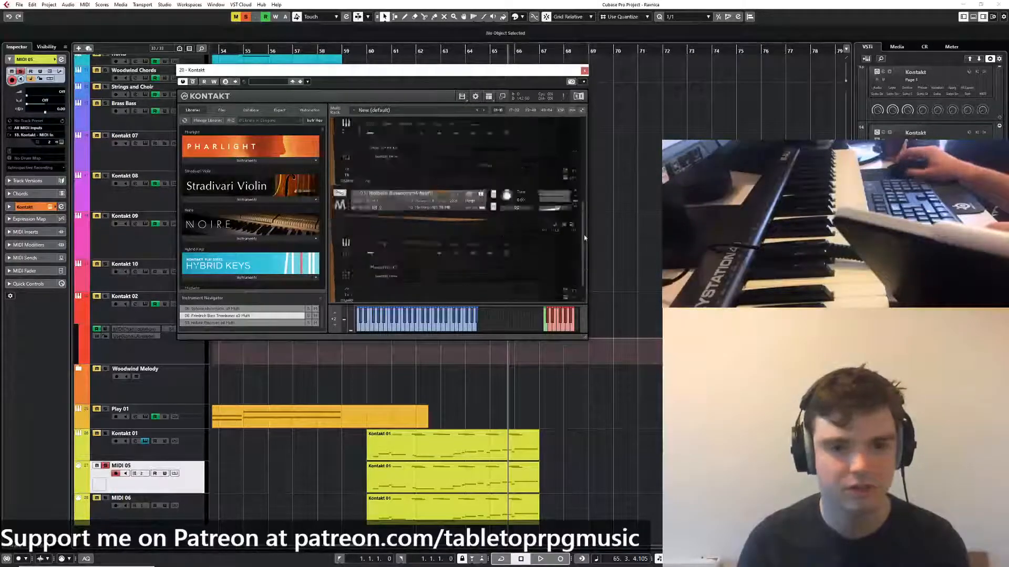
key(space)
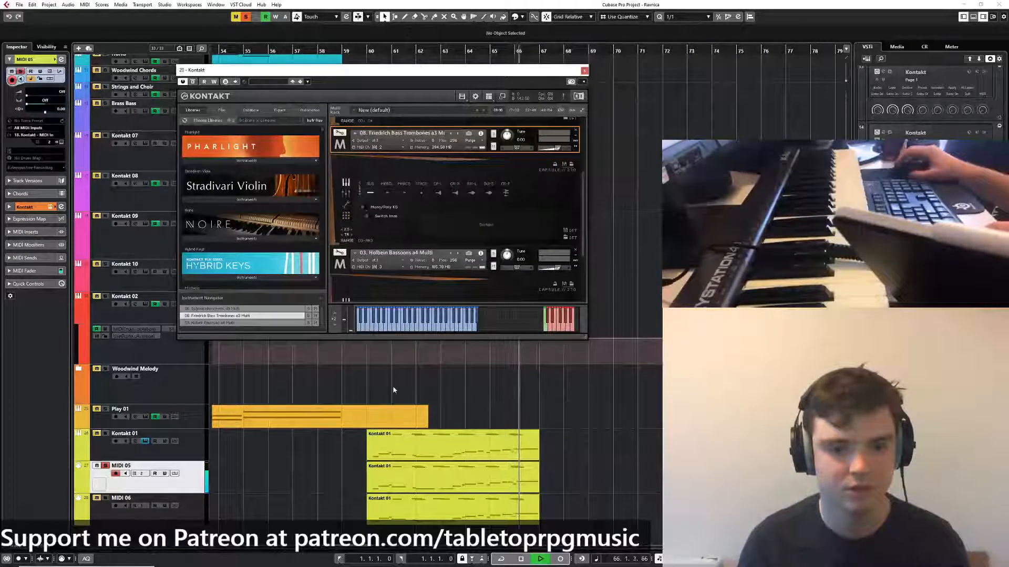
key(space)
click(37, 136)
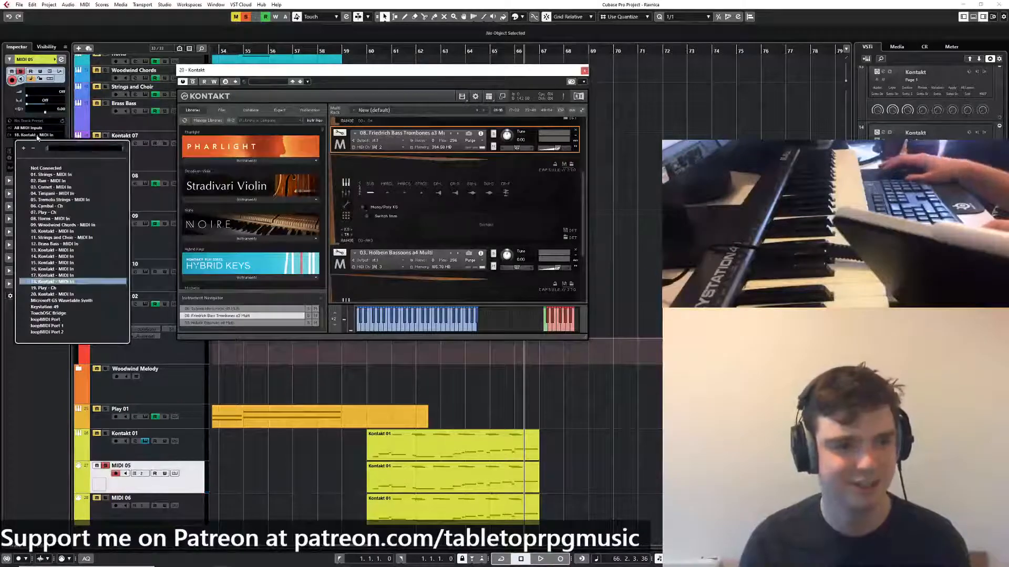
click(146, 287)
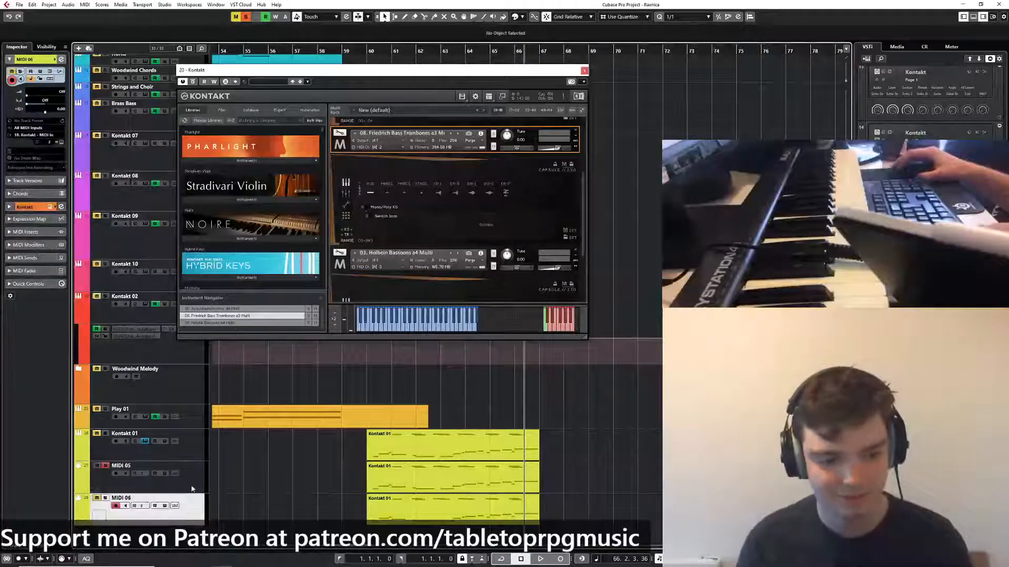
Delete the MIDI 05 and MIDI 06 tracks together with their copied parts
shift+click(194, 514)
key(Delete)
key(Return)
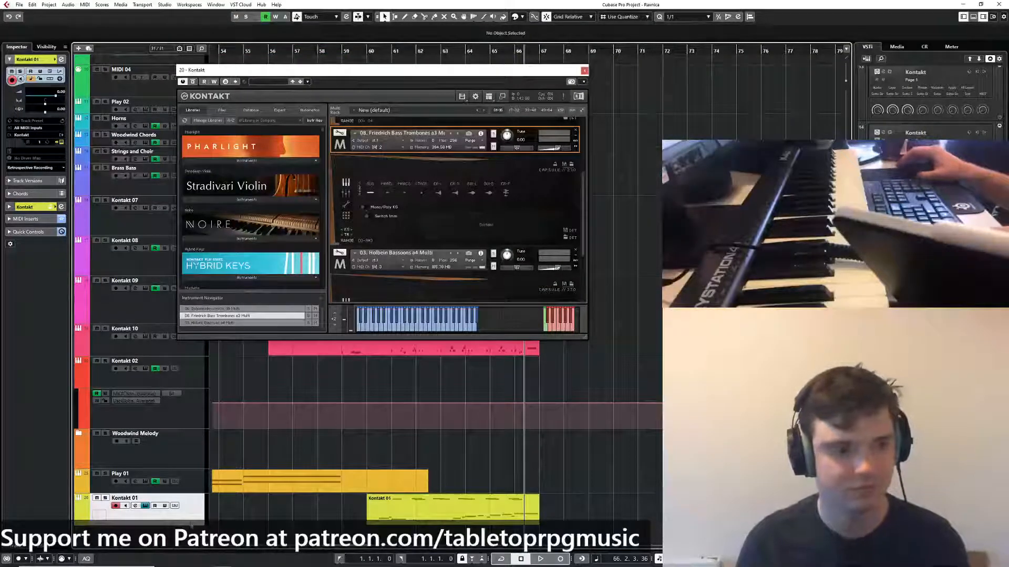
Add one MIDI track below Kontakt 01 and copy Kontakt 01's part from bar 60 onto it
click(48, 5)
mouse_move(63, 18)
click(189, 32)
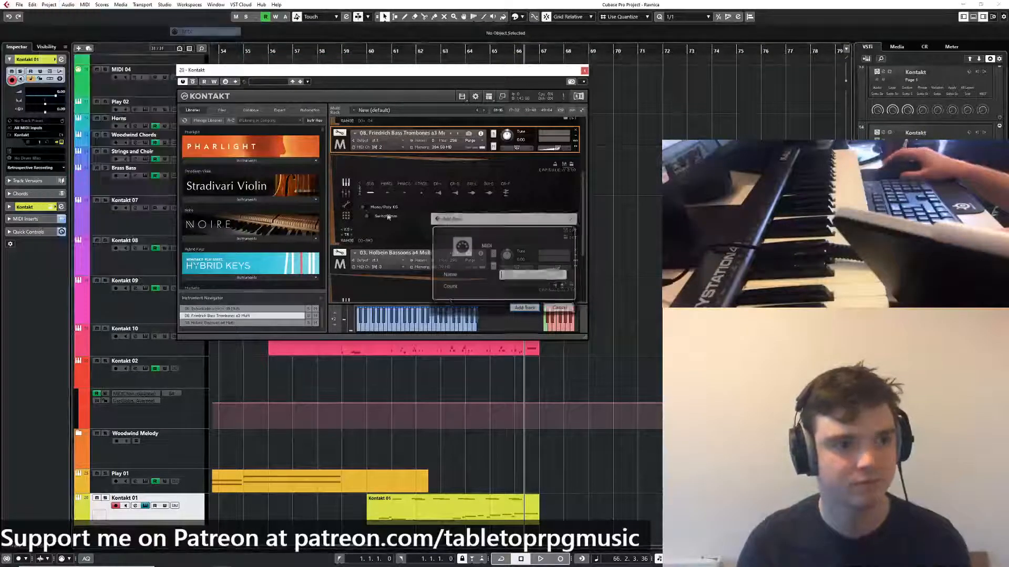
click(524, 312)
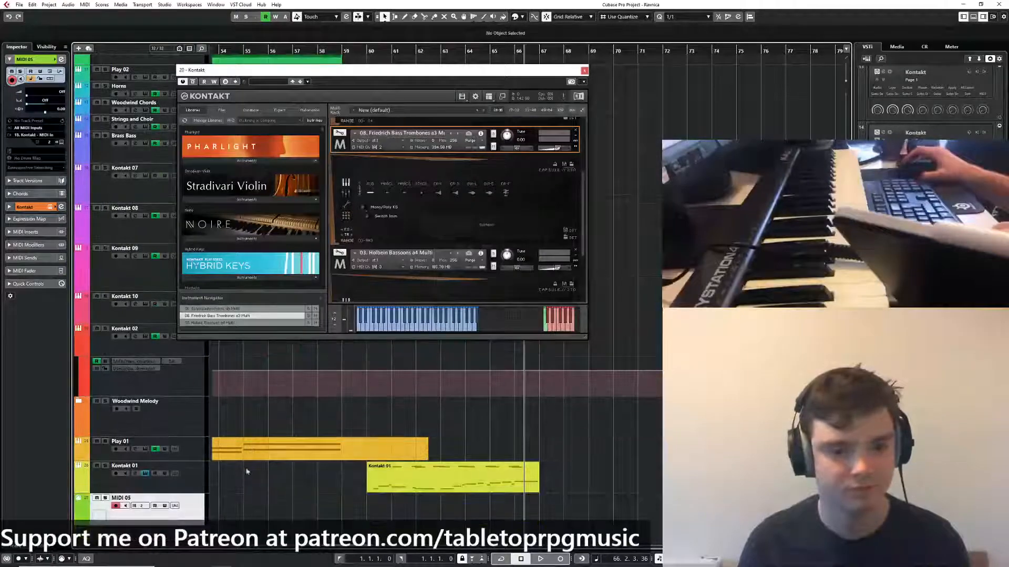
drag(423, 485, 423, 517)
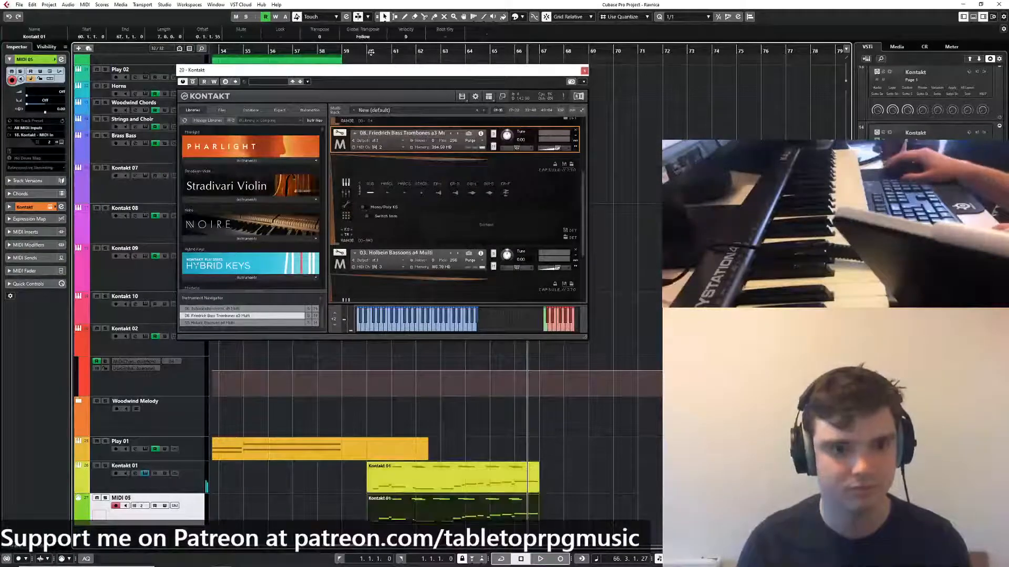
Solo MIDI 05 and play its copied part, moving the Kontakt window clear of the arrangement while listening
key(KP_0)
key(s)
key(space)
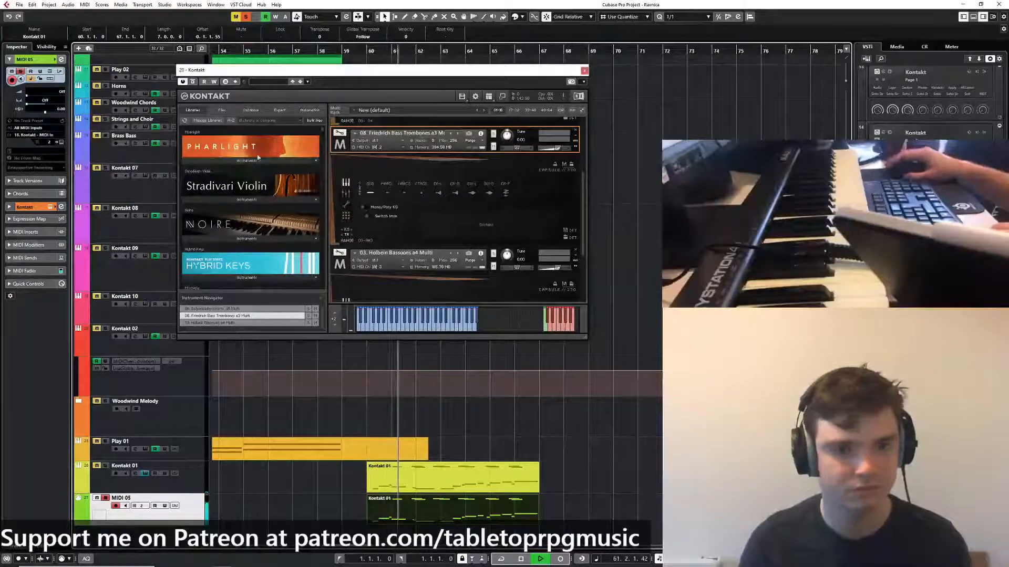
scroll(457, 210, up, 3)
drag(496, 76, 604, 72)
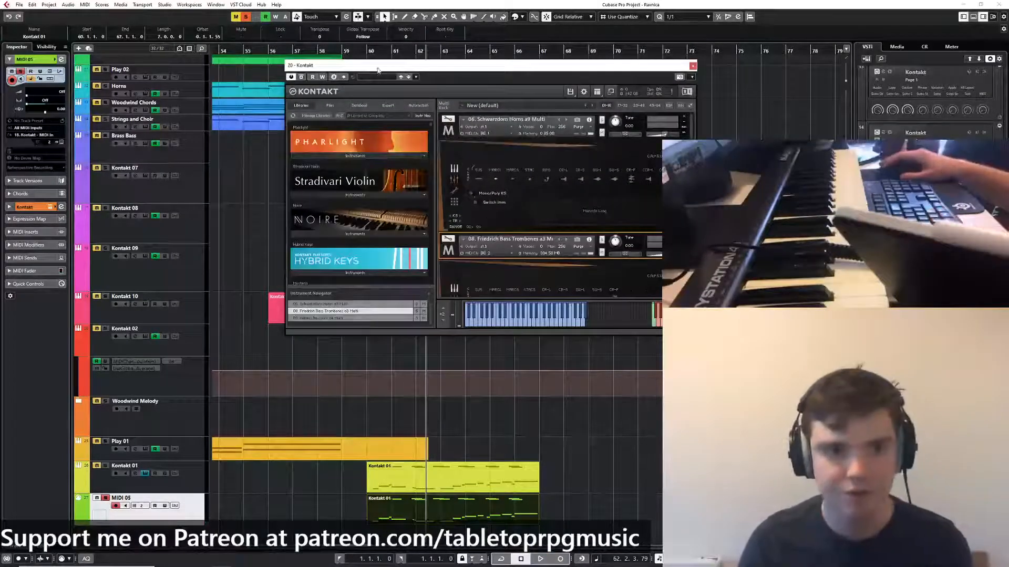
drag(377, 70, 709, 48)
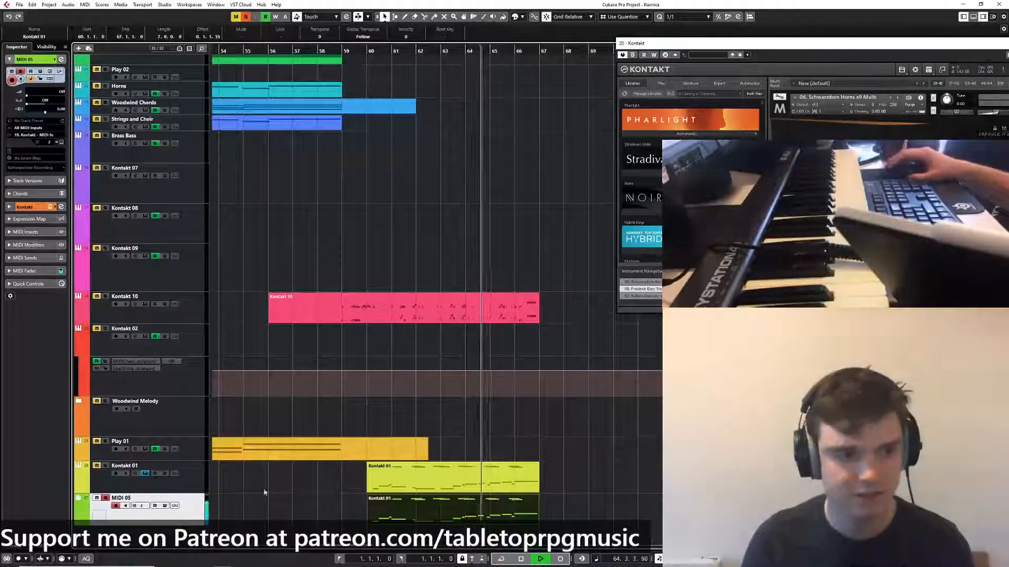
key(space)
Inspect the instrument MIDI 05 feeds and route the track's output to 20. Kontakt - MIDI In
drag(902, 44, 664, 43)
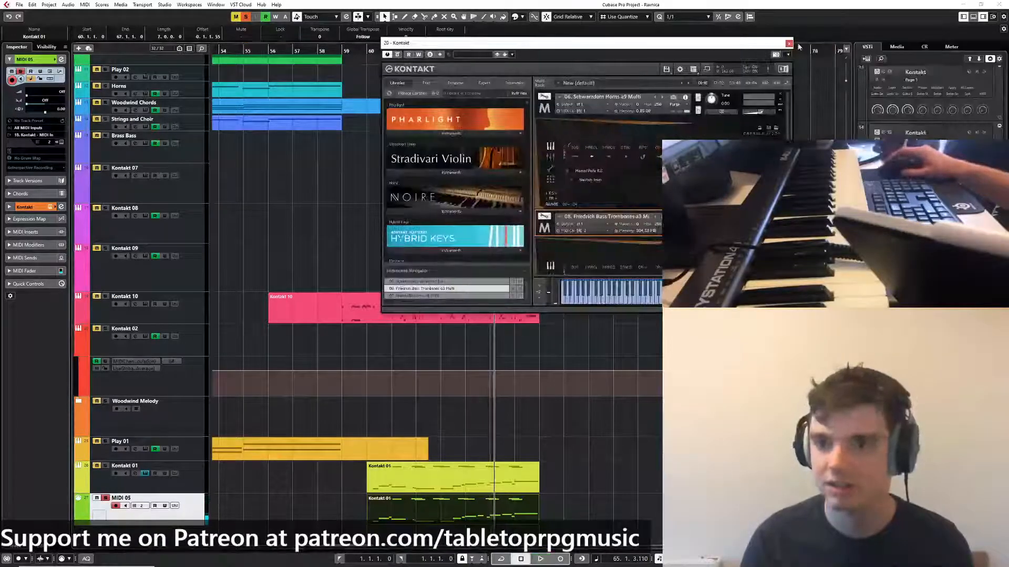
click(790, 44)
click(60, 142)
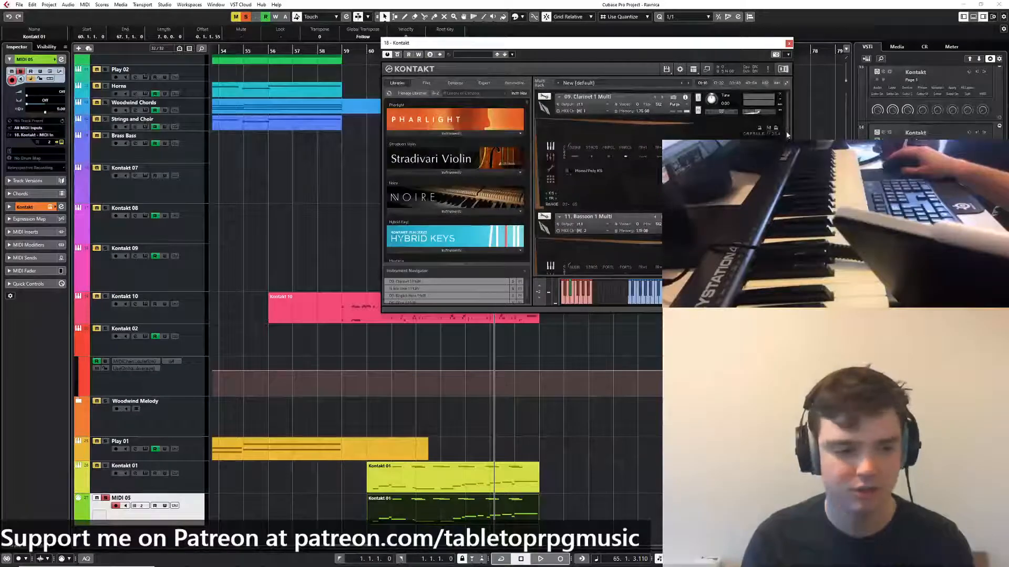
scroll(786, 123, down, 2)
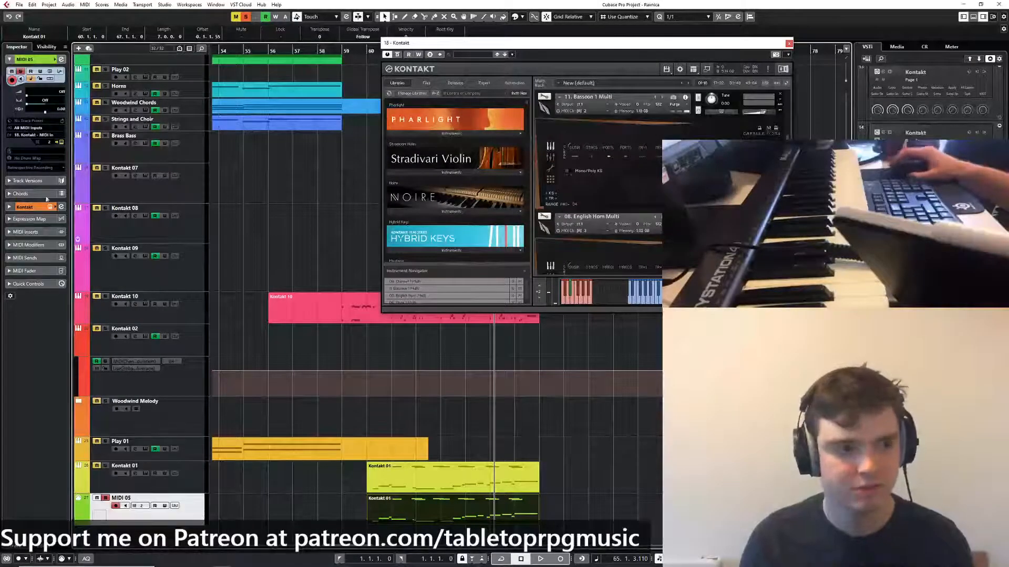
click(30, 136)
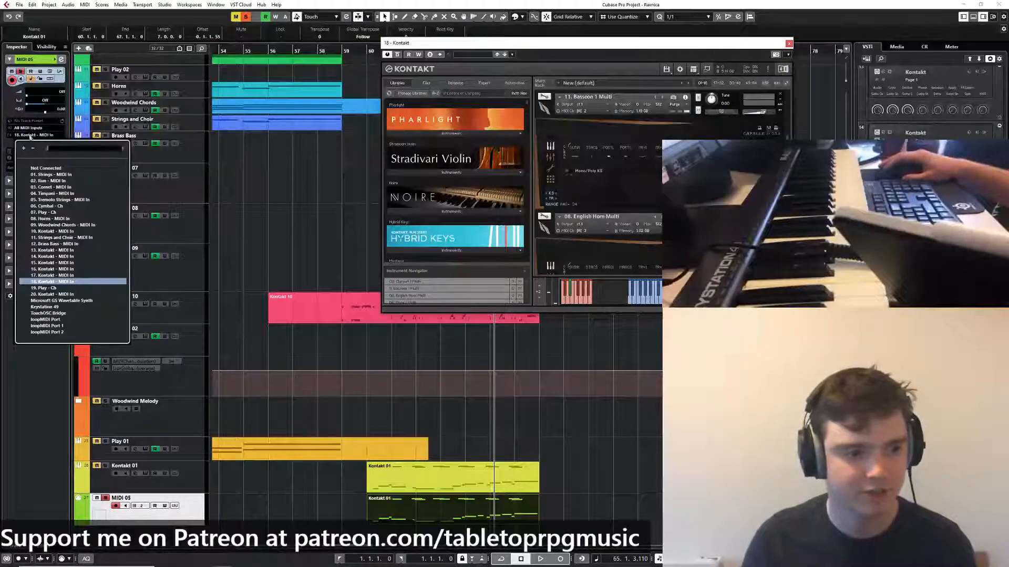
click(61, 294)
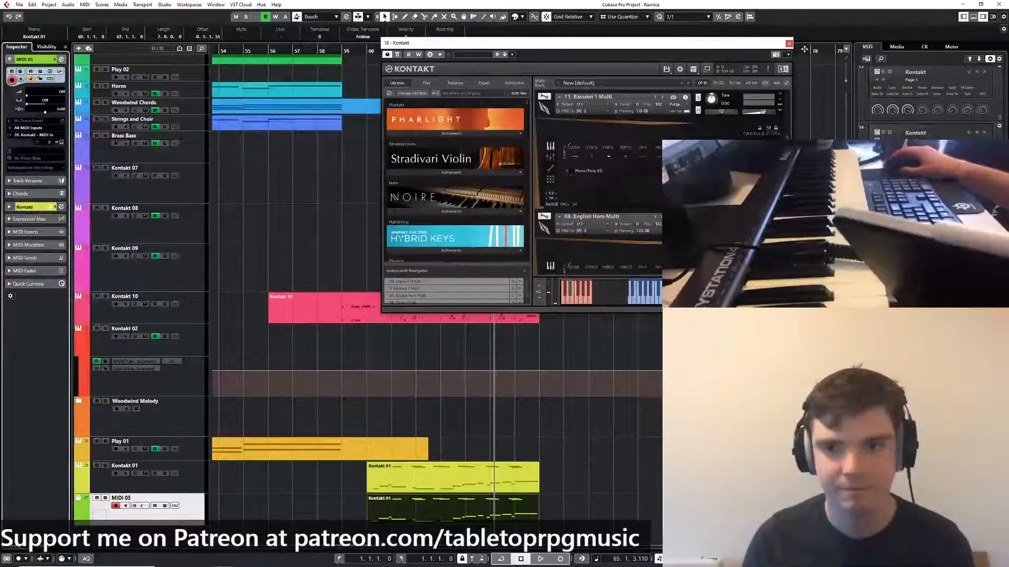
Close the Kontakt window and play from bar 60 with MIDI 05 soloed
click(789, 44)
scroll(407, 73, up, 3)
click(336, 48)
key(space)
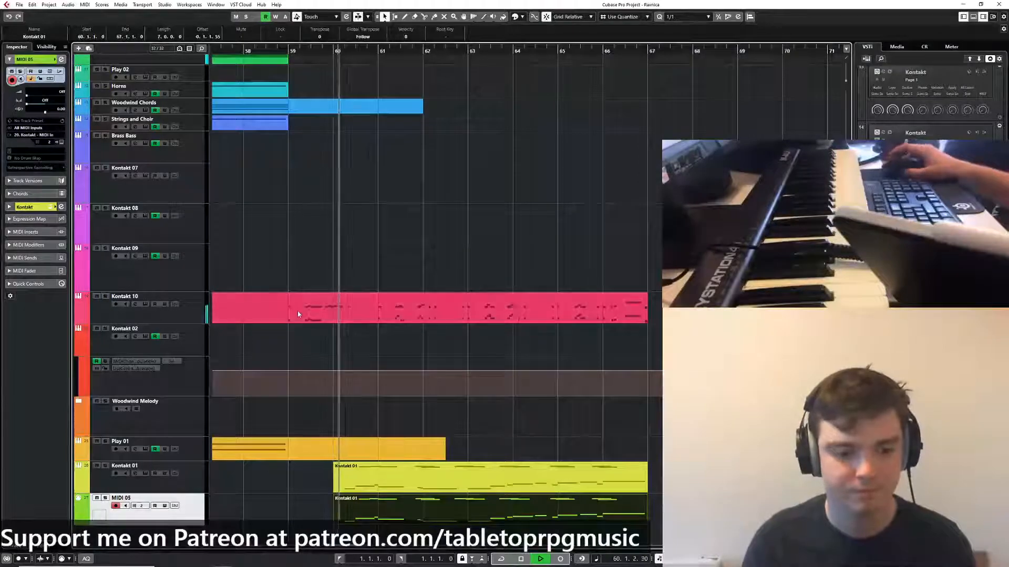
click(105, 498)
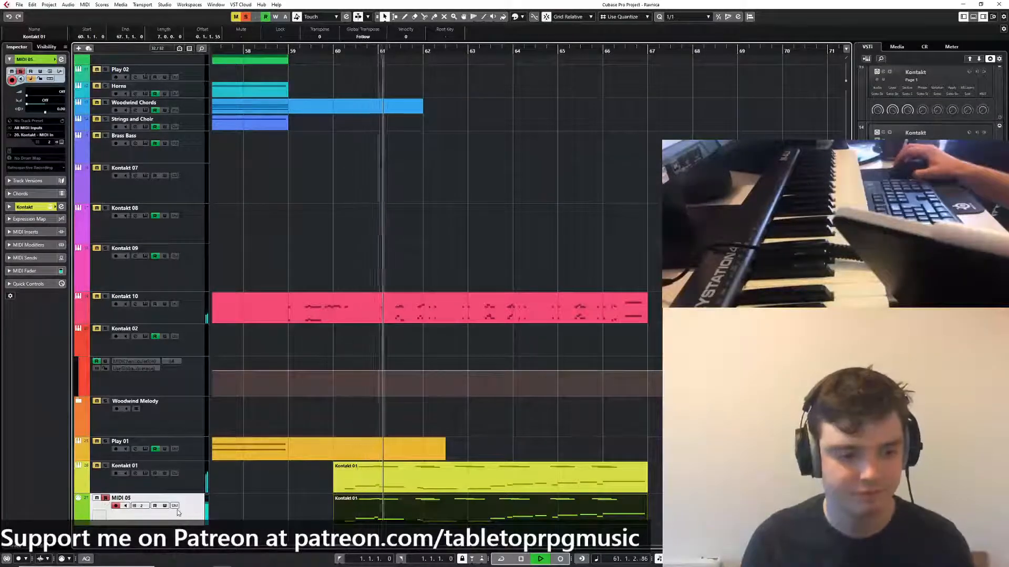
Open MIDI 05's notes for in-place editing and select all notes of the part from bar 60
click(175, 506)
scroll(363, 462, down, 3)
drag(483, 425, 468, 319)
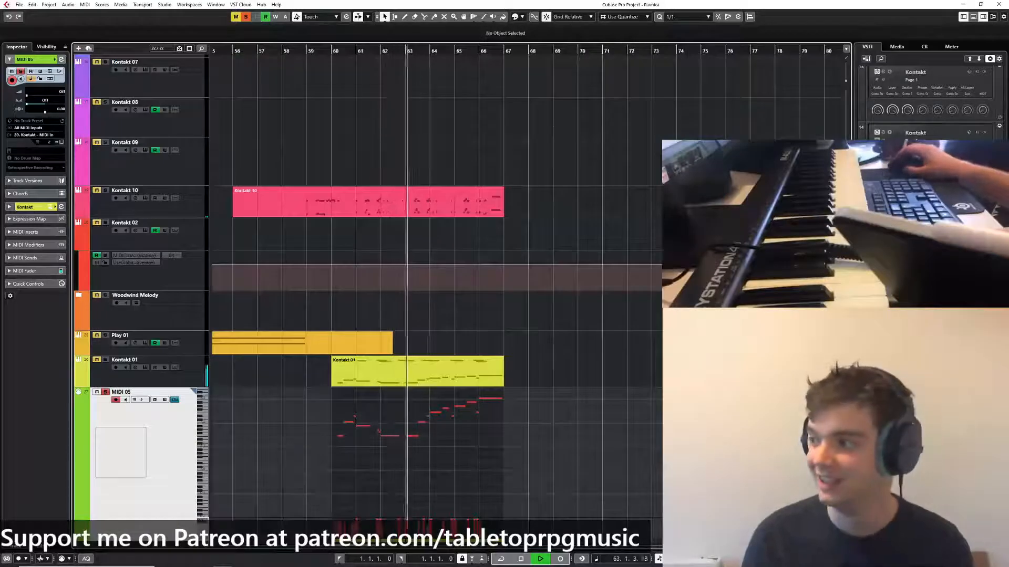
scroll(419, 446, up, 1)
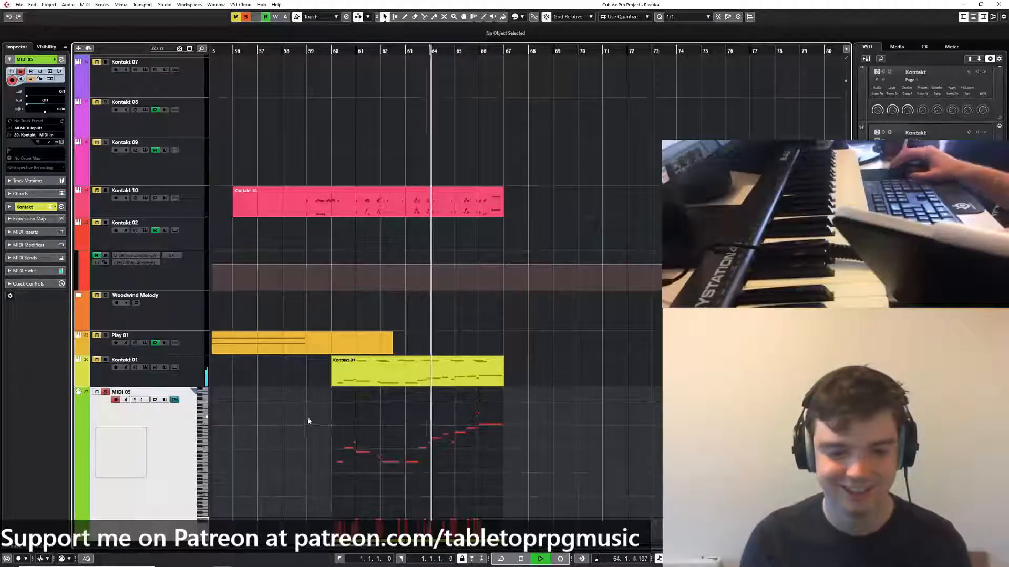
drag(308, 421, 673, 537)
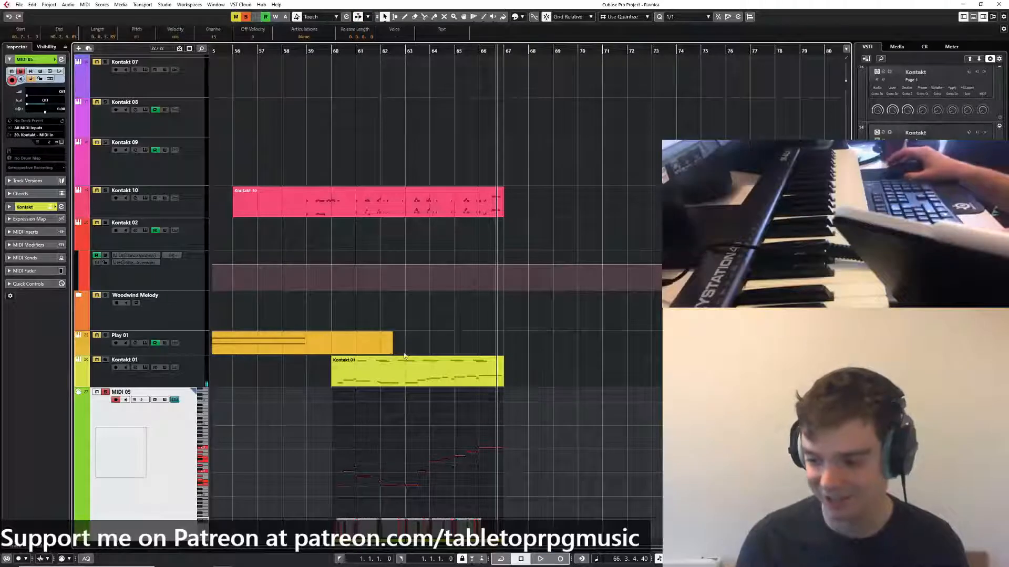
Close MIDI 05's in-place note editor and play it soloed together with Kontakt 01 from bar 60
scroll(420, 382, down, 1)
scroll(522, 347, left, 1)
scroll(523, 346, down, 1)
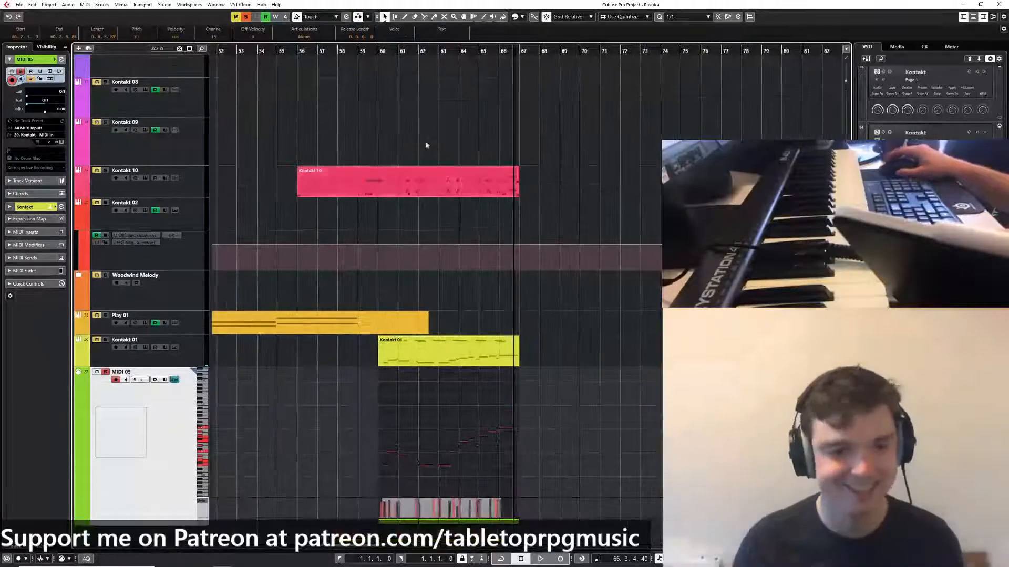
click(378, 51)
scroll(429, 332, up, 1)
scroll(549, 324, left, 1)
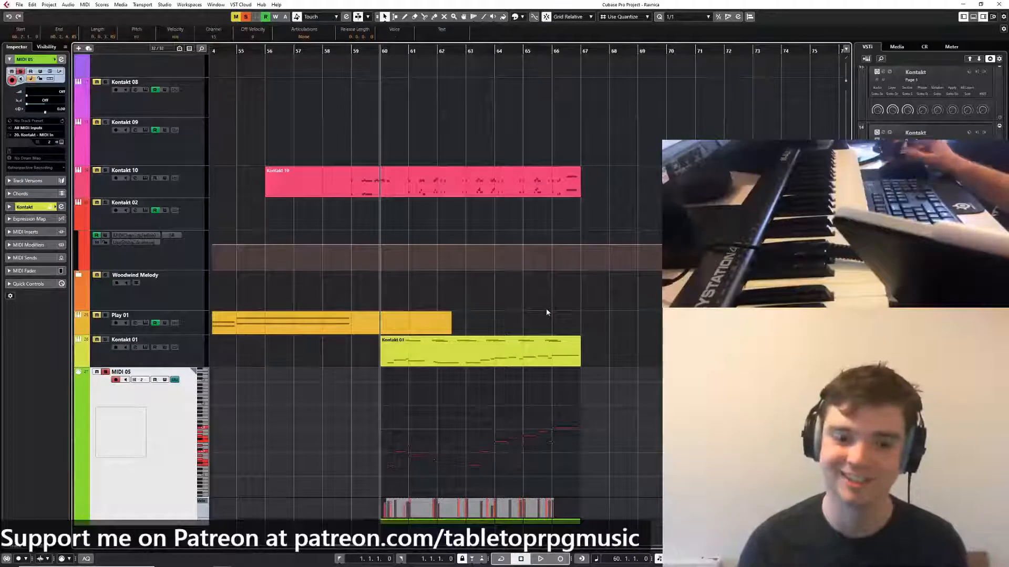
scroll(544, 323, right, 1)
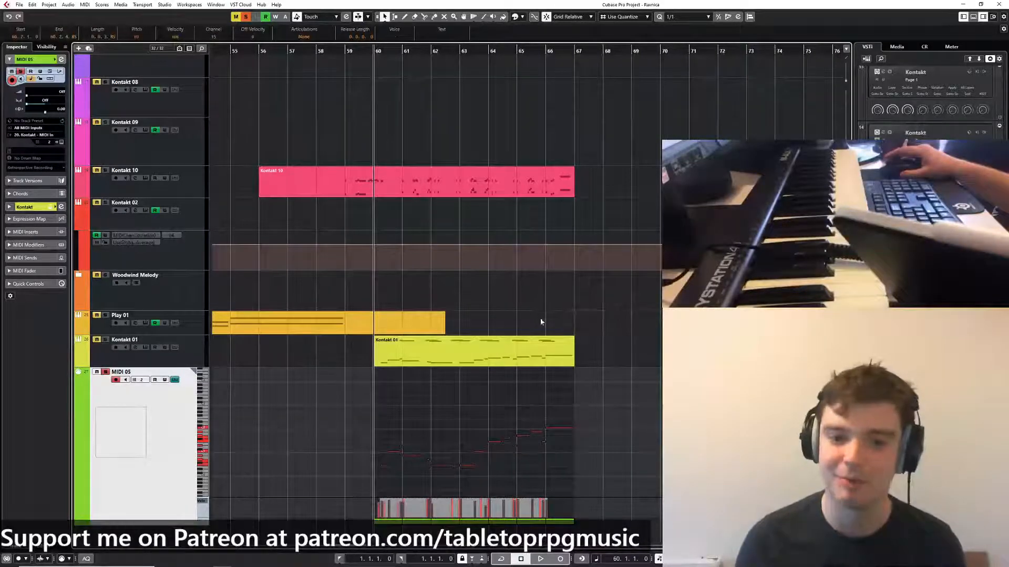
click(174, 380)
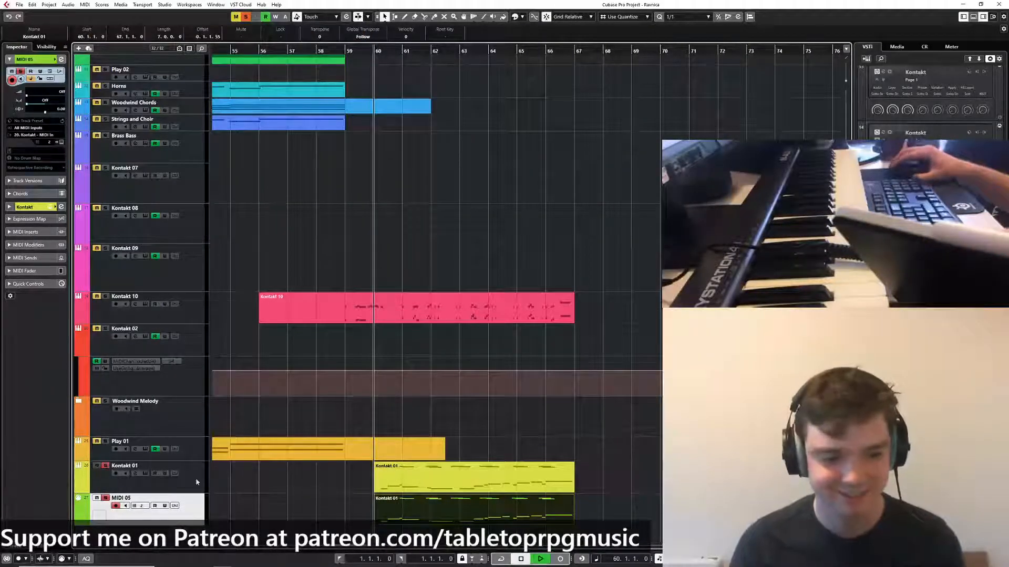
Reopen MIDI 05's in-place note editor during playback and reselect every note in its part
click(175, 506)
scroll(594, 434, down, 2)
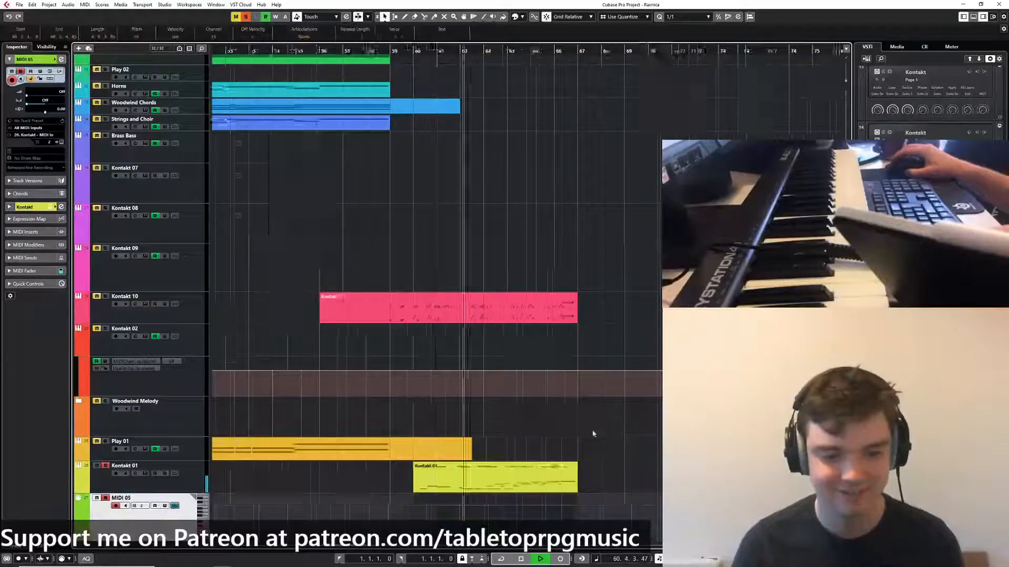
scroll(592, 434, down, 3)
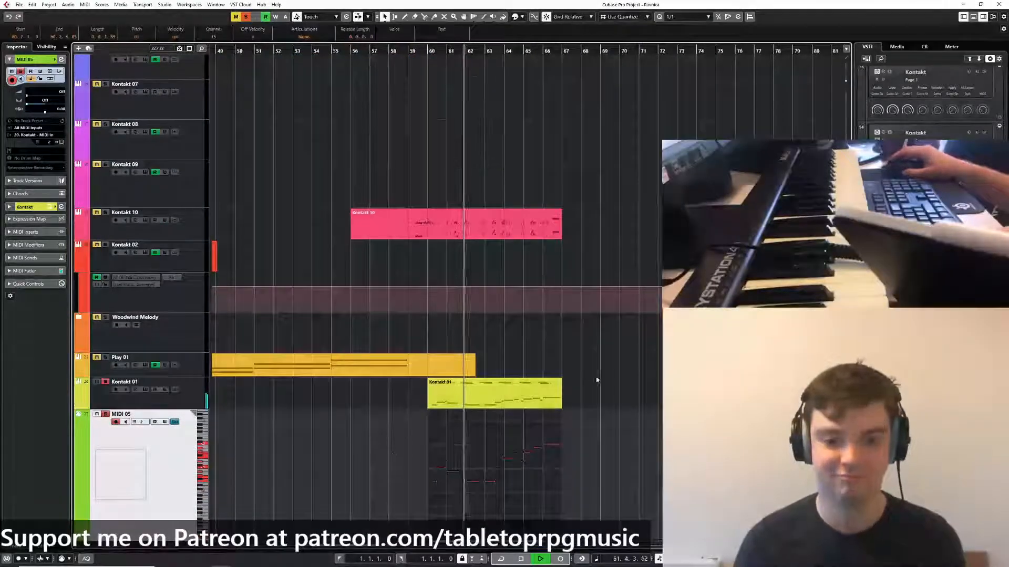
scroll(596, 380, down, 2)
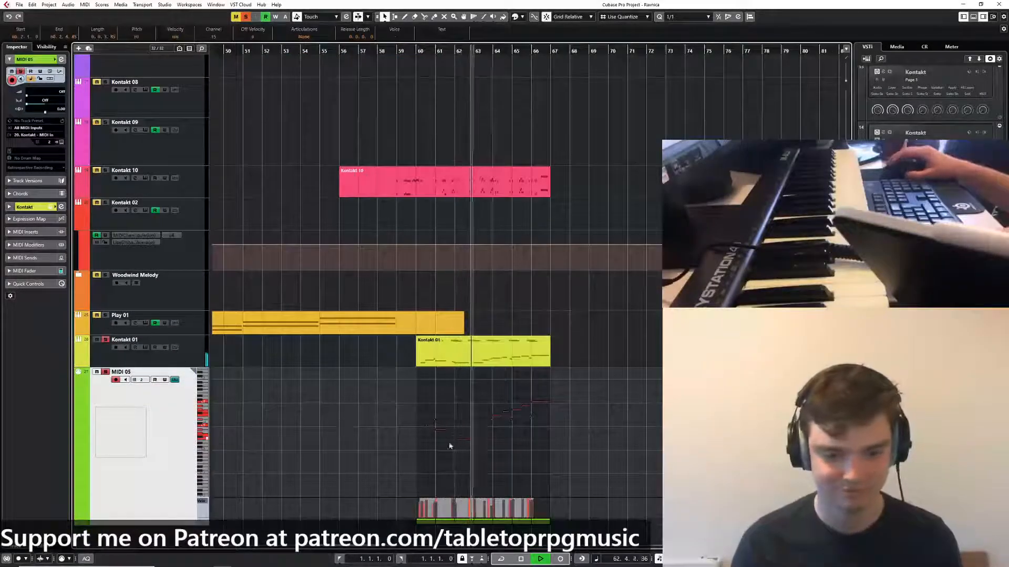
drag(372, 377, 625, 478)
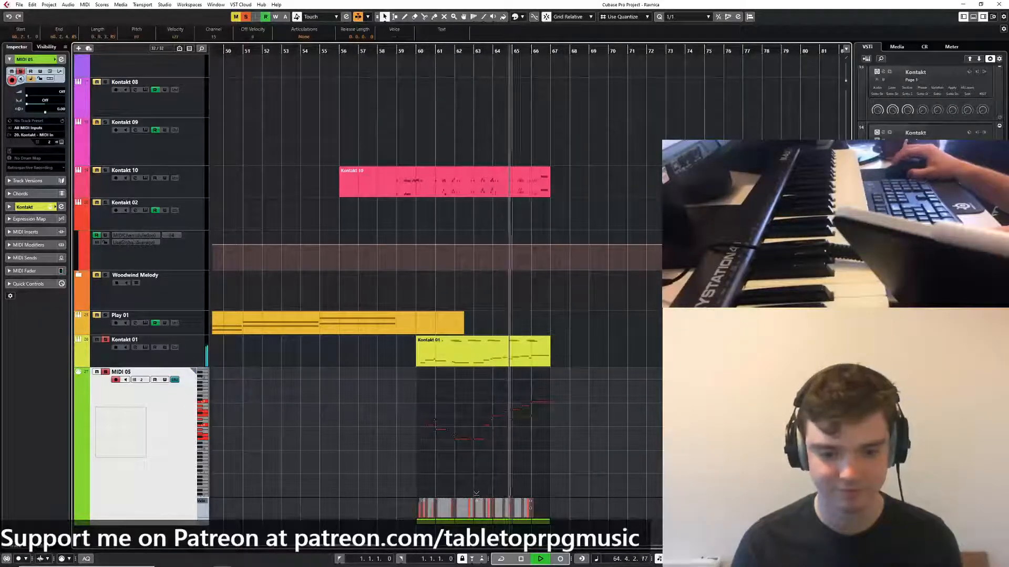
Play the unsoloed arrangement from about bar 55 and adjust the Schwarzdorn Horns a9 volume in MIDI 05's Kontakt instrument
click(61, 142)
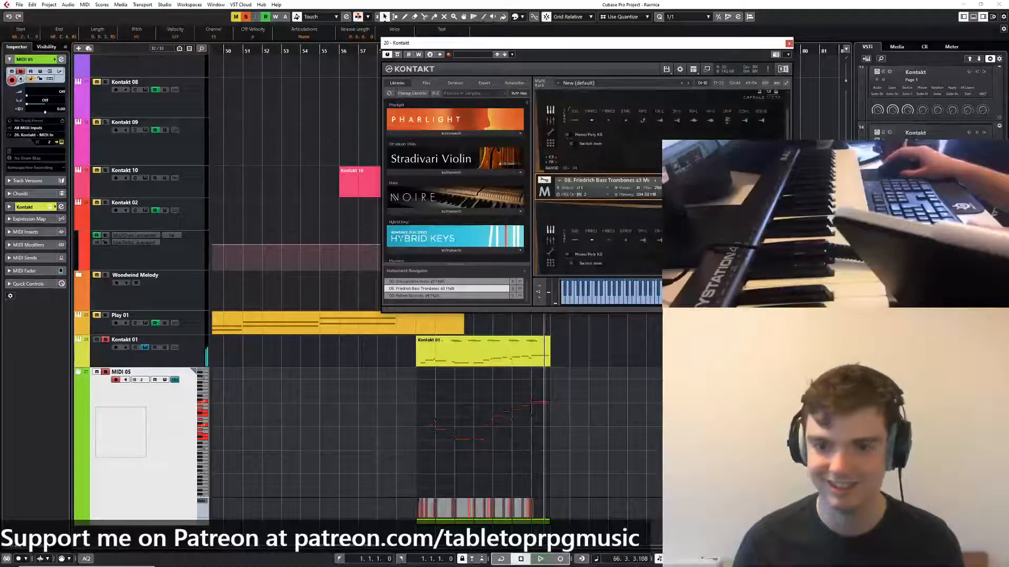
drag(642, 46, 818, 38)
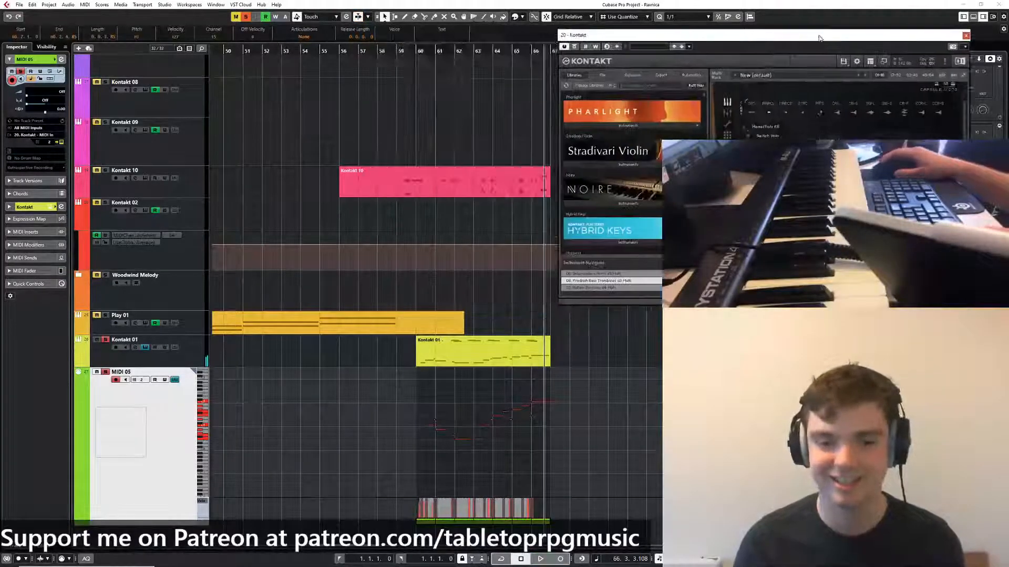
click(392, 52)
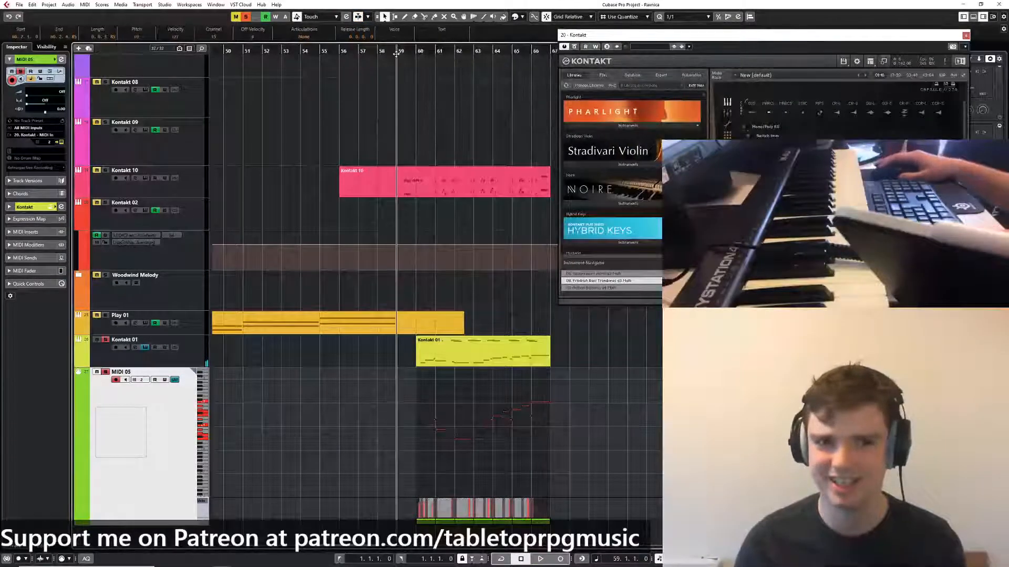
click(327, 53)
key(g)
key(space)
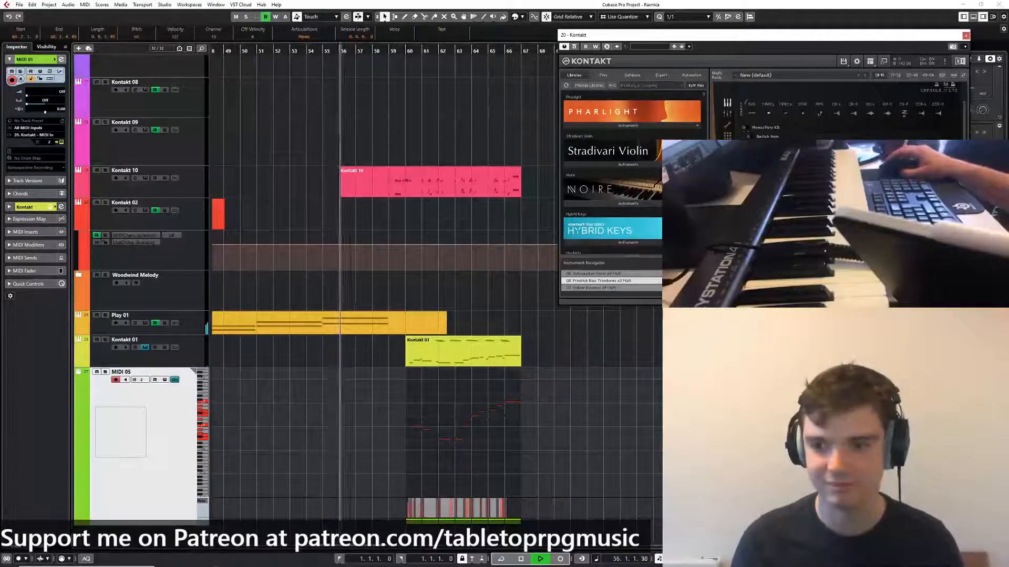
scroll(893, 113, up, 2)
drag(936, 105, 934, 108)
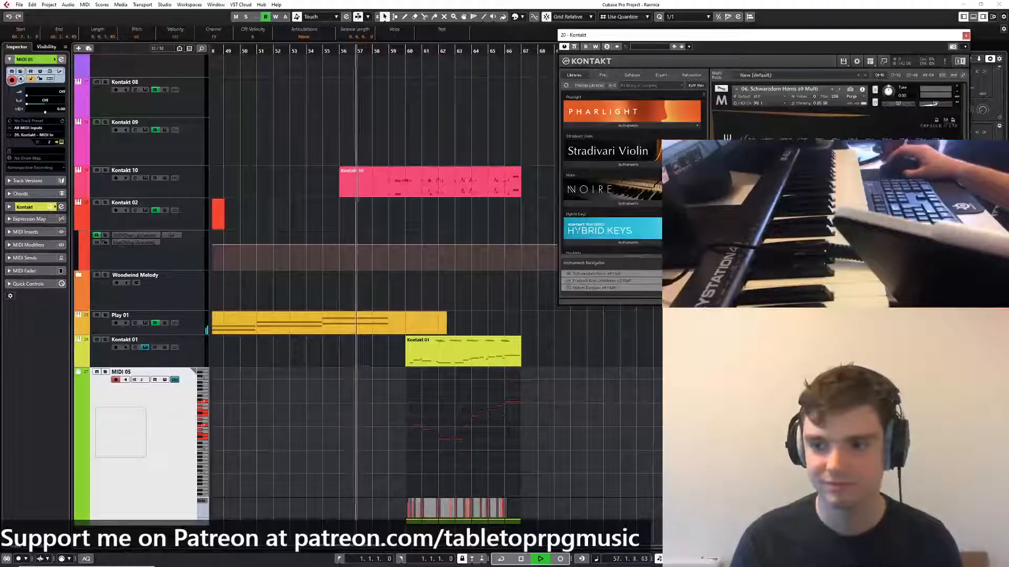
Check Kontakt 10's notes and its Damage 2 instrument during playback, and close both Kontakt windows
click(120, 177)
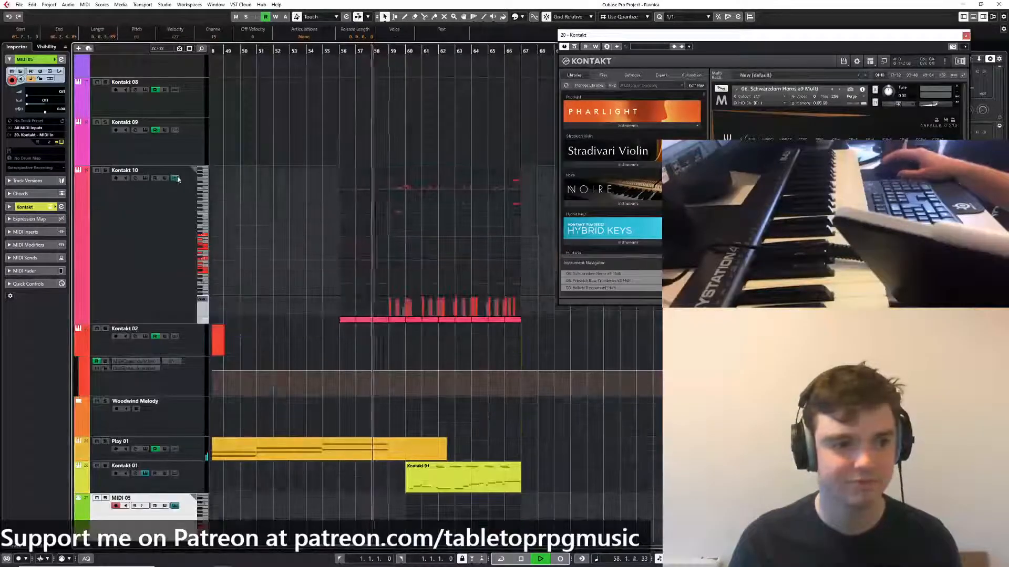
click(120, 177)
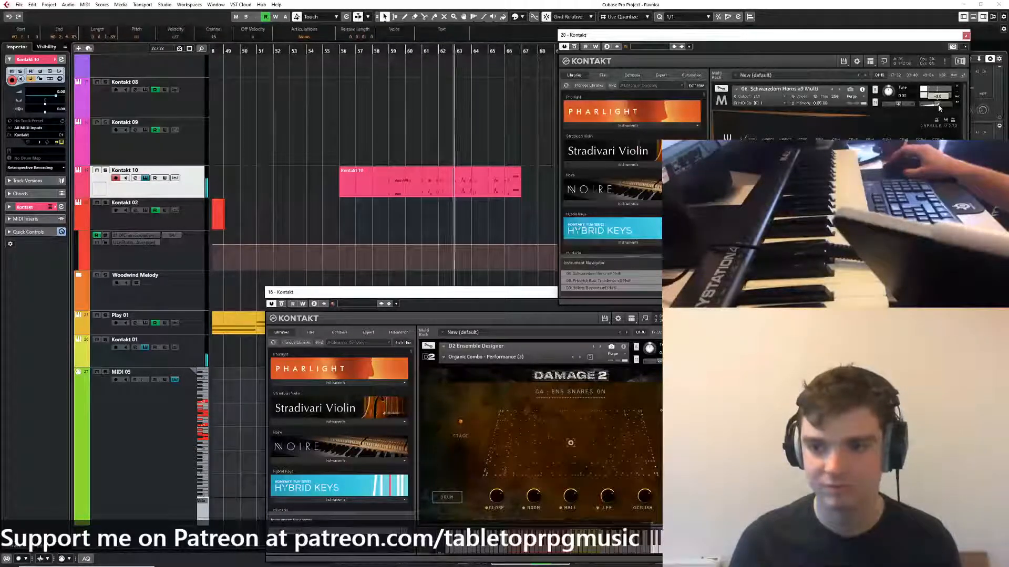
click(468, 293)
click(673, 293)
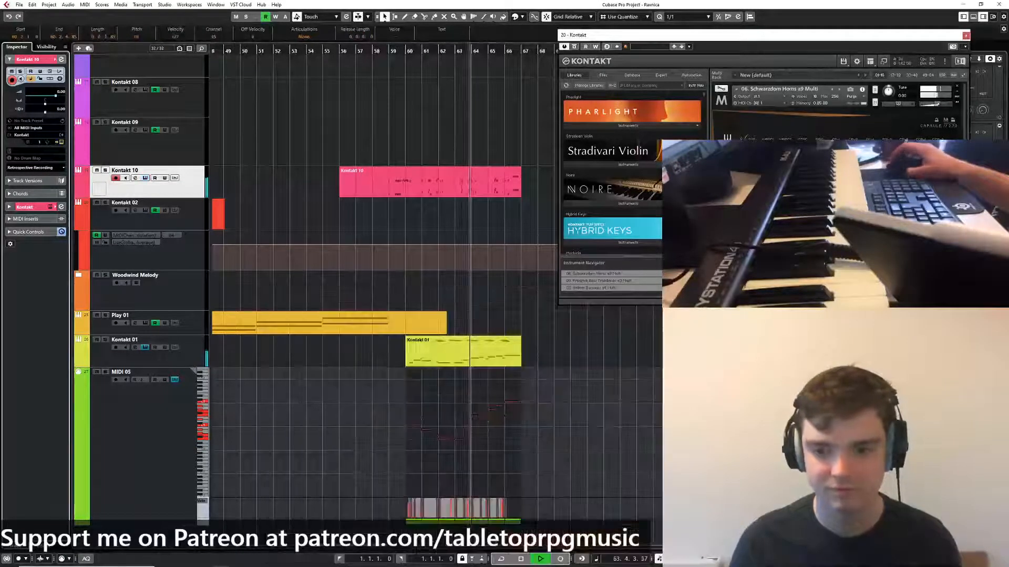
click(966, 36)
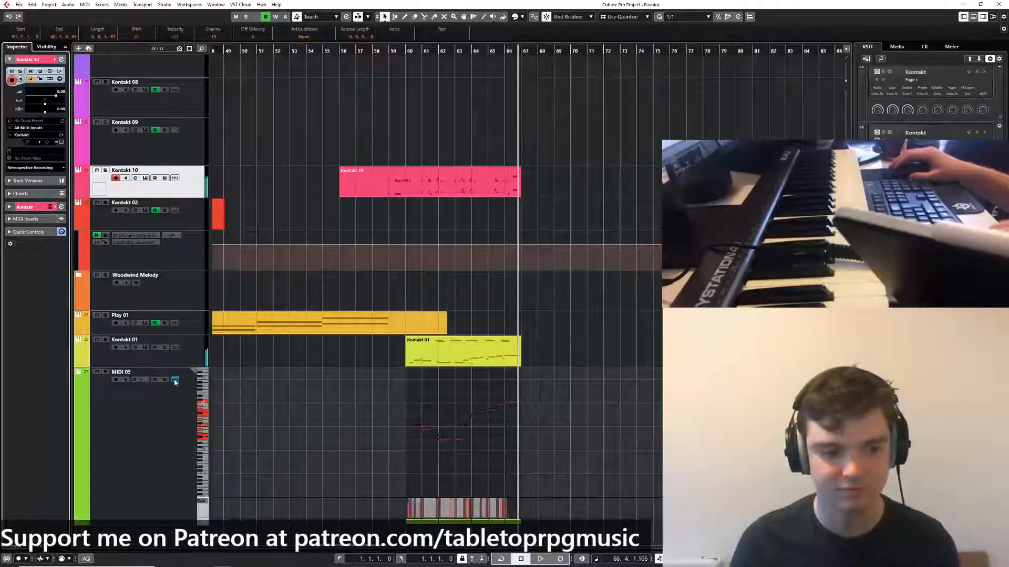
Switch in-place note editing from MIDI 05 to Kontakt 01 and select all of Kontakt 01's notes from bar 60
click(175, 380)
click(175, 473)
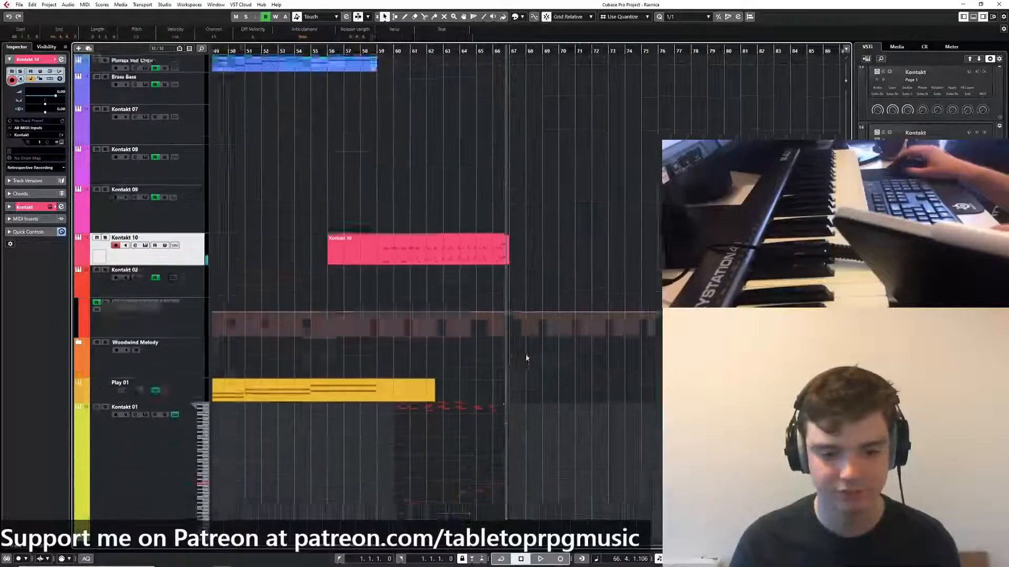
scroll(344, 419, down, 2)
drag(381, 374, 648, 445)
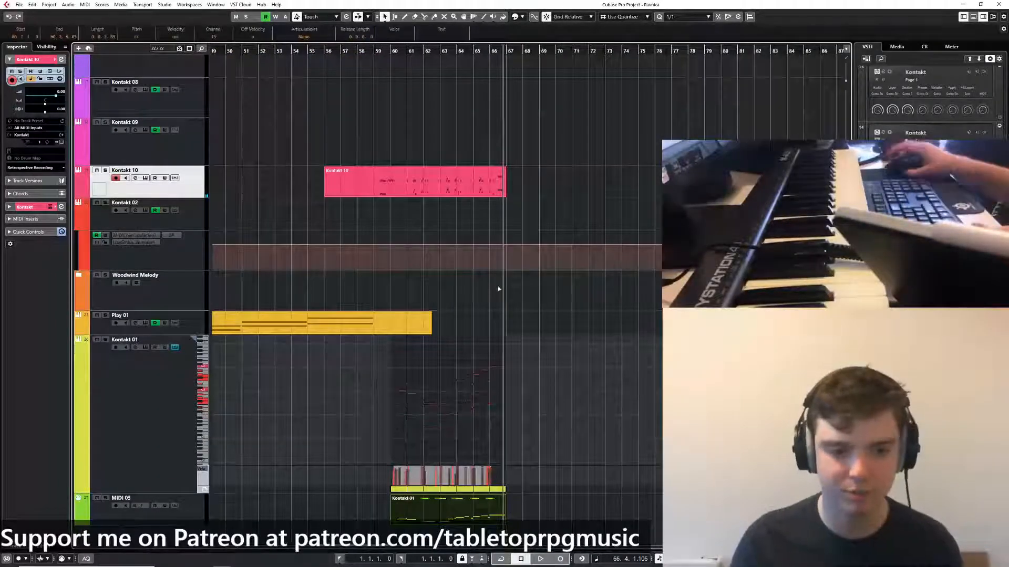
Play the arrangement from about bar 60 and reopen MIDI 05's in-place note editor below Kontakt 01
click(390, 50)
key(space)
scroll(483, 292, up, 3)
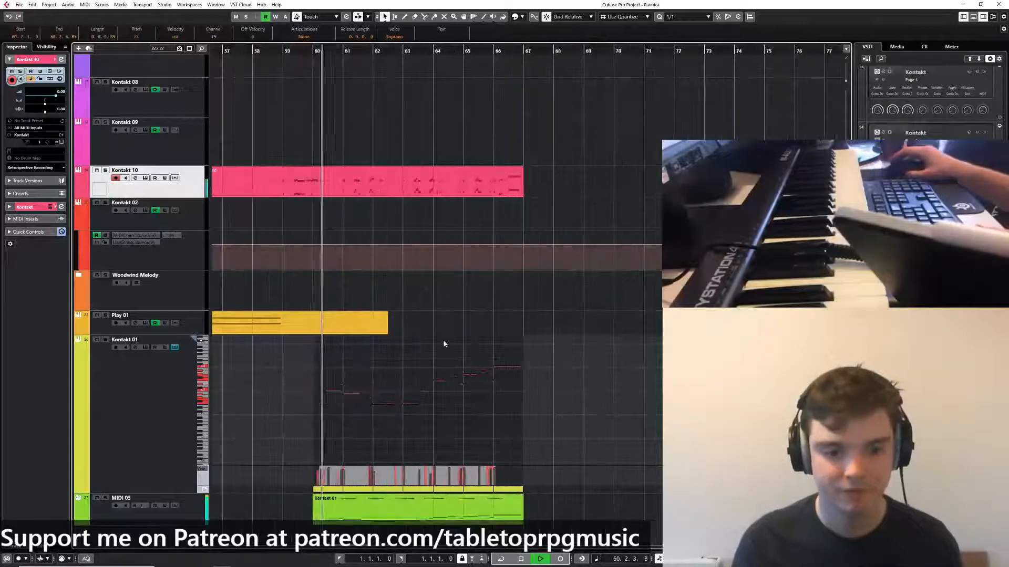
key(space)
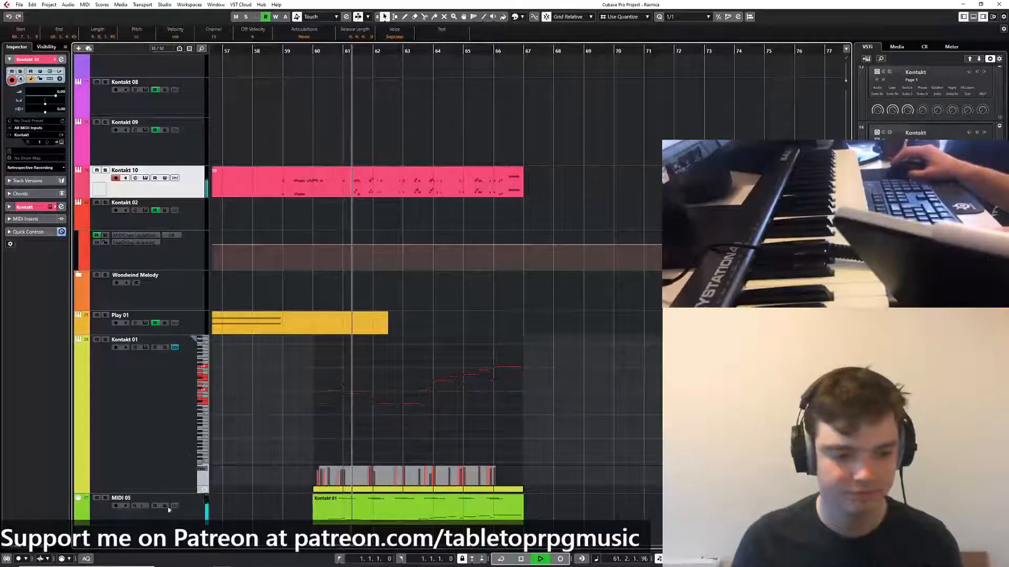
click(174, 506)
scroll(360, 305, down, 4)
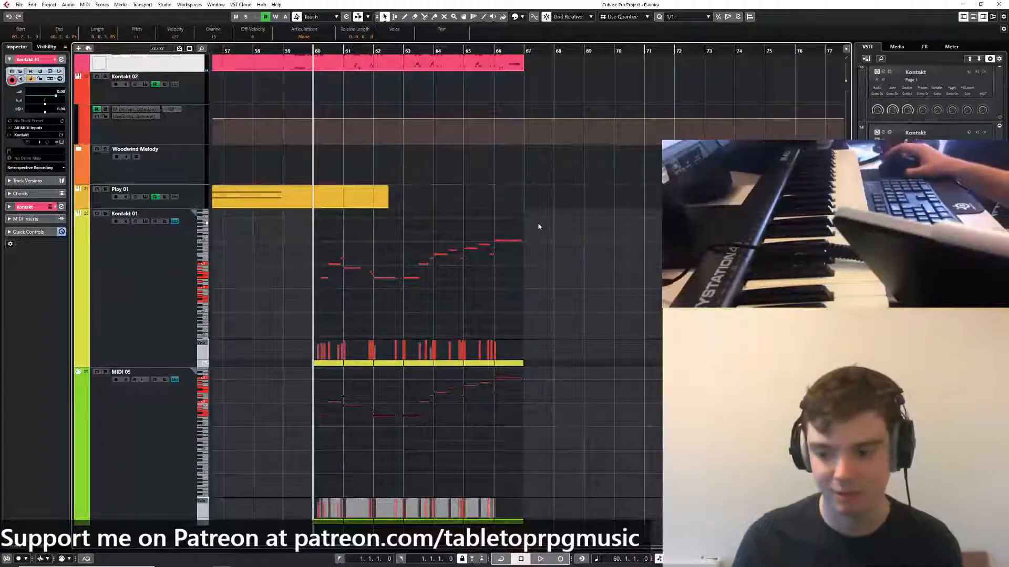
Resume playback from bar 60 and open MIDI 05's Kontakt instrument
key(space)
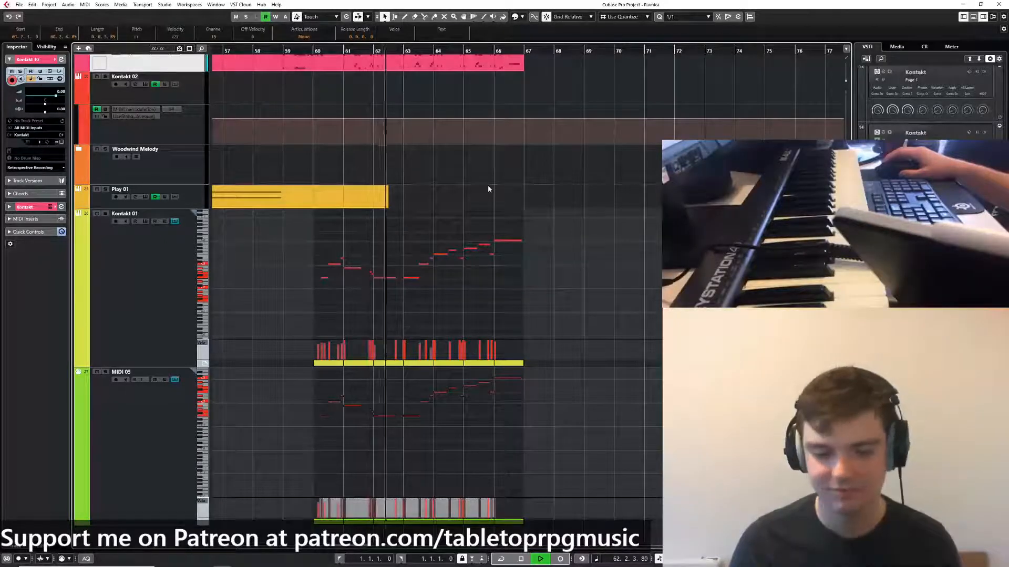
click(174, 439)
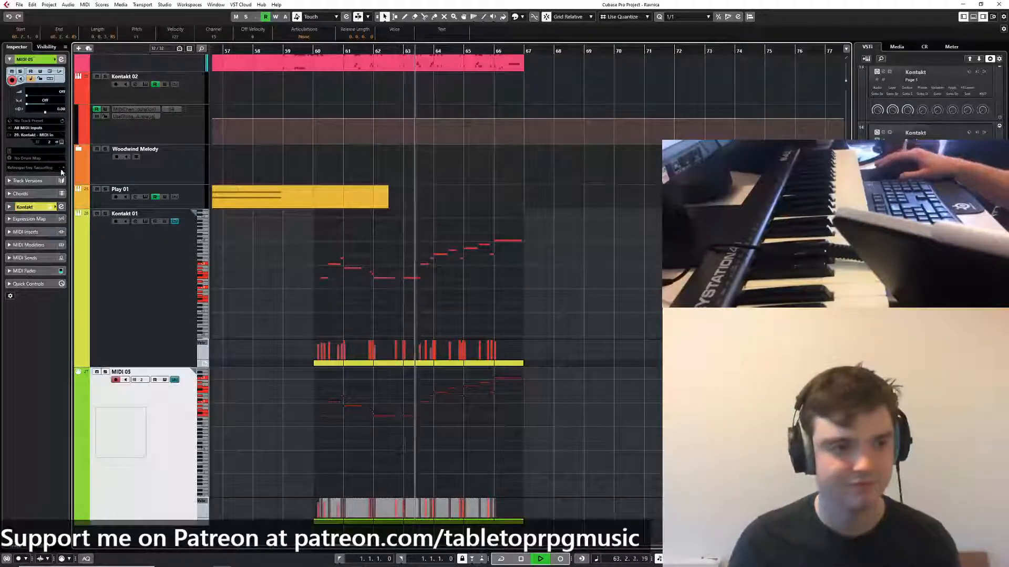
click(62, 142)
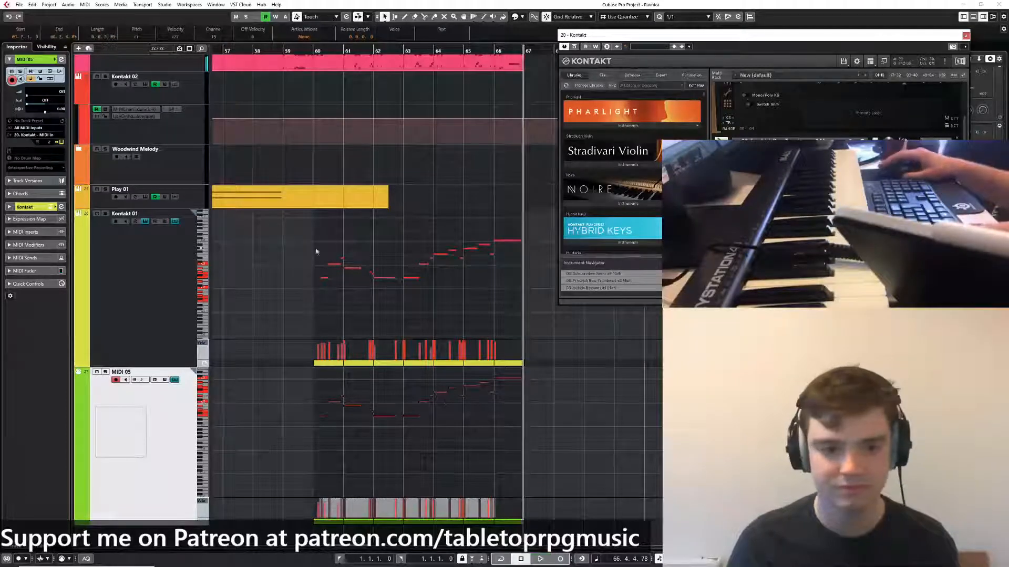
Transpose all of Kontakt 01's notes from bar 60 down one octave and audition the line from bar 60
drag(289, 220, 610, 333)
key(shift+Down)
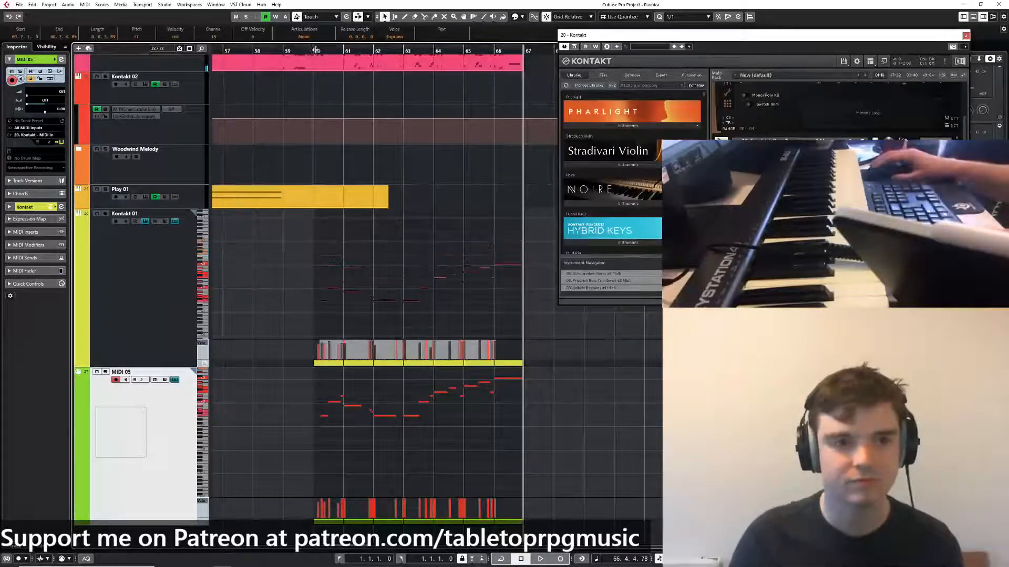
click(316, 50)
key(space)
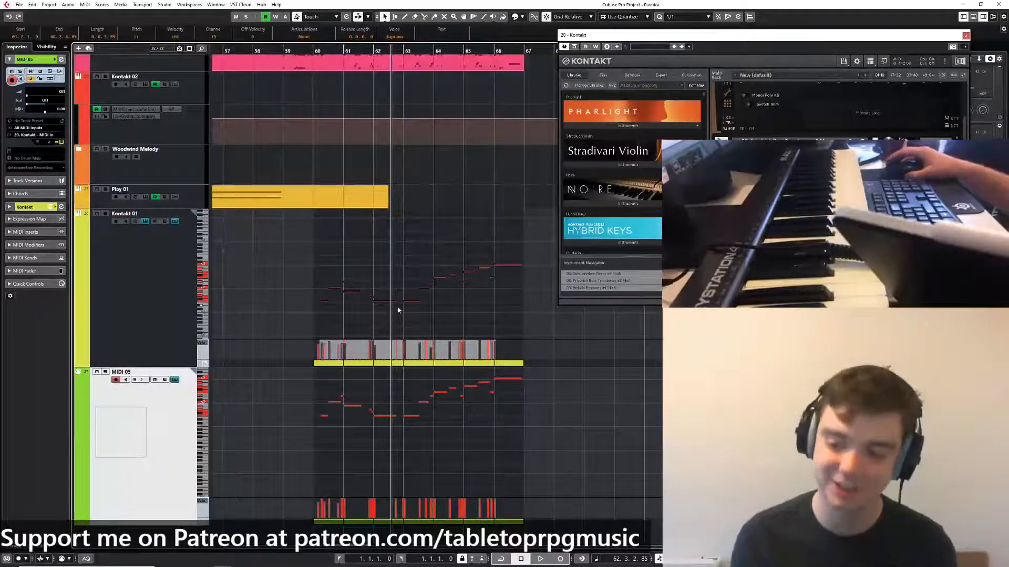
click(315, 49)
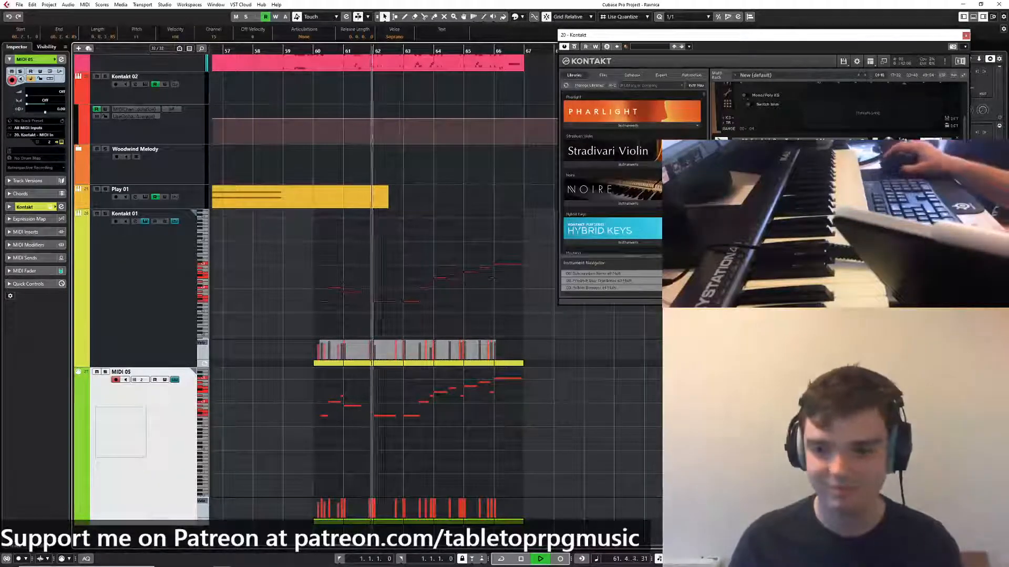
key(space)
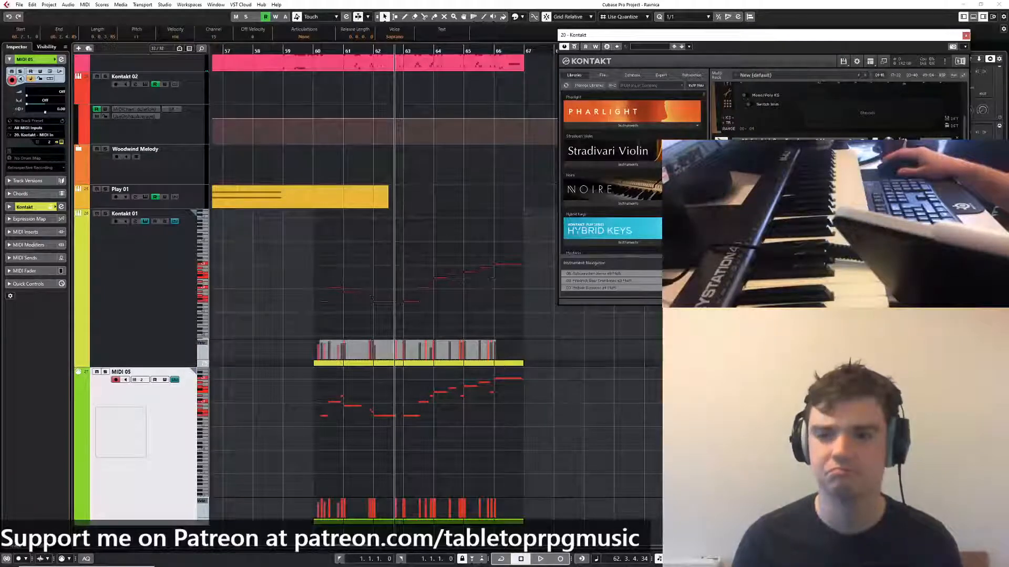
Cancel removing the instrument from Kontakt and replay from bar 60, selecting MIDI 05's notes and Kontakt 01's notes in turn
click(957, 138)
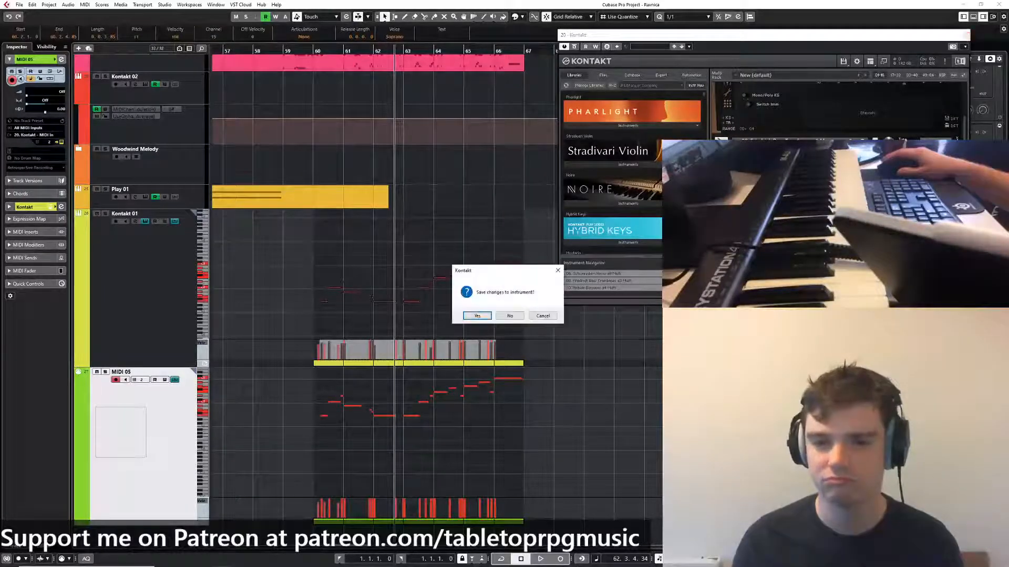
click(539, 318)
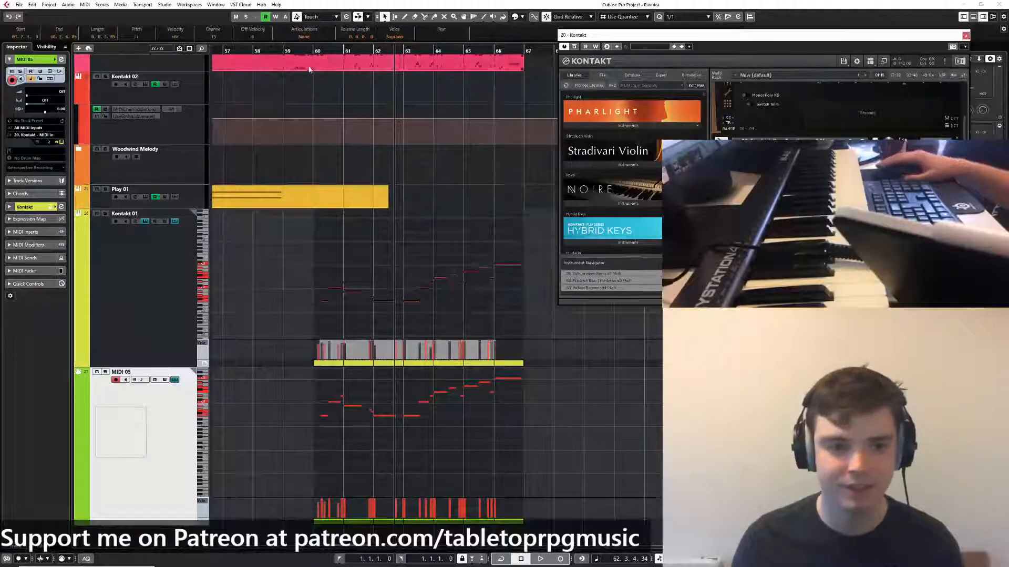
click(316, 51)
key(space)
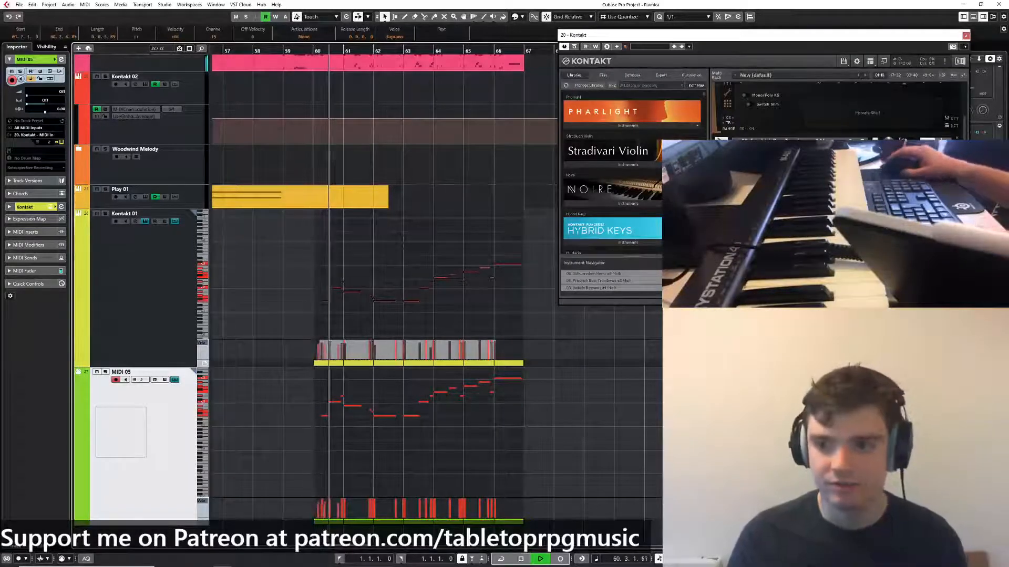
drag(300, 378, 634, 463)
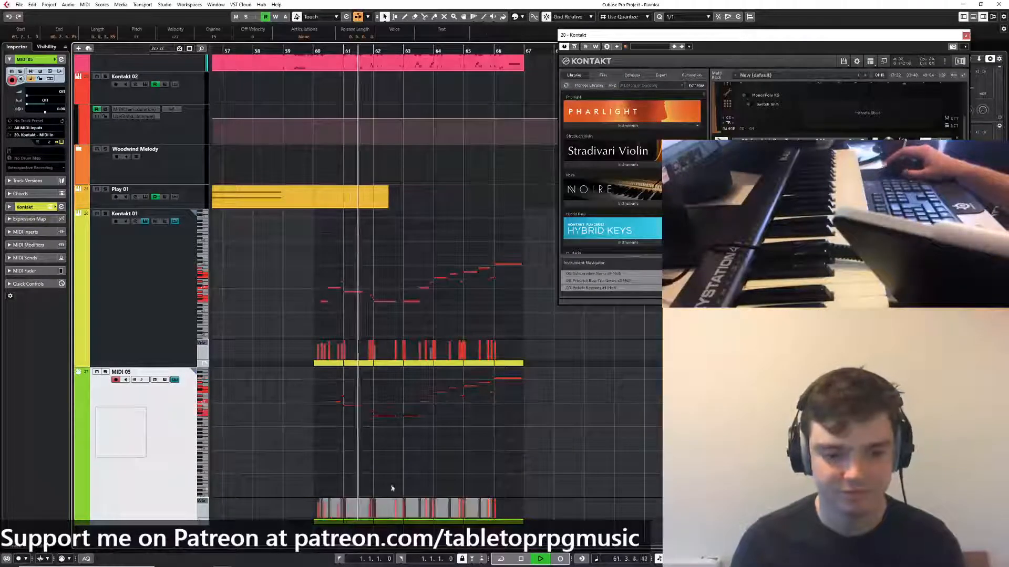
drag(294, 252, 646, 299)
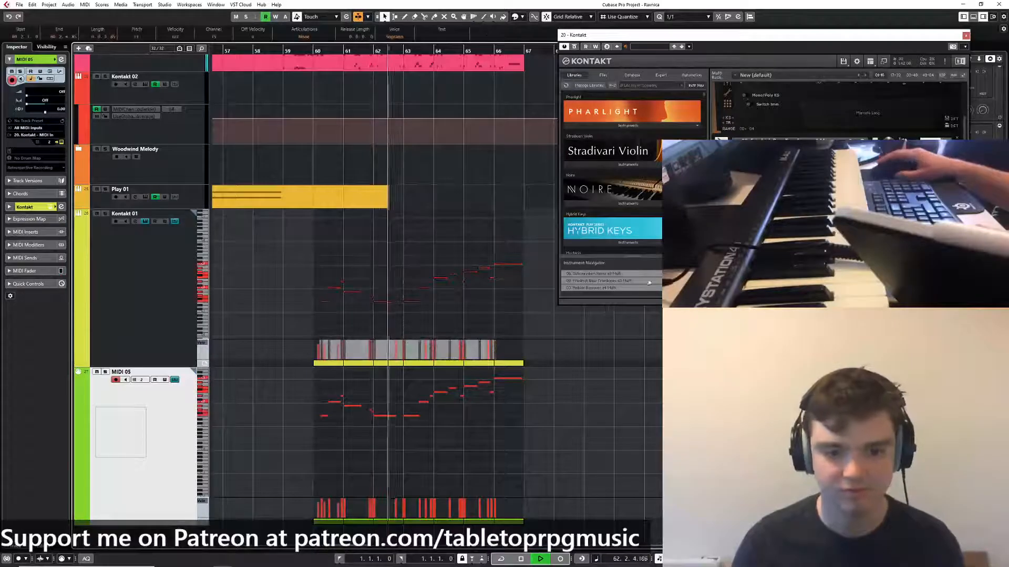
Select MIDI 05's long note at bar 62 and listen to that passage again from bar 60
click(401, 440)
click(383, 415)
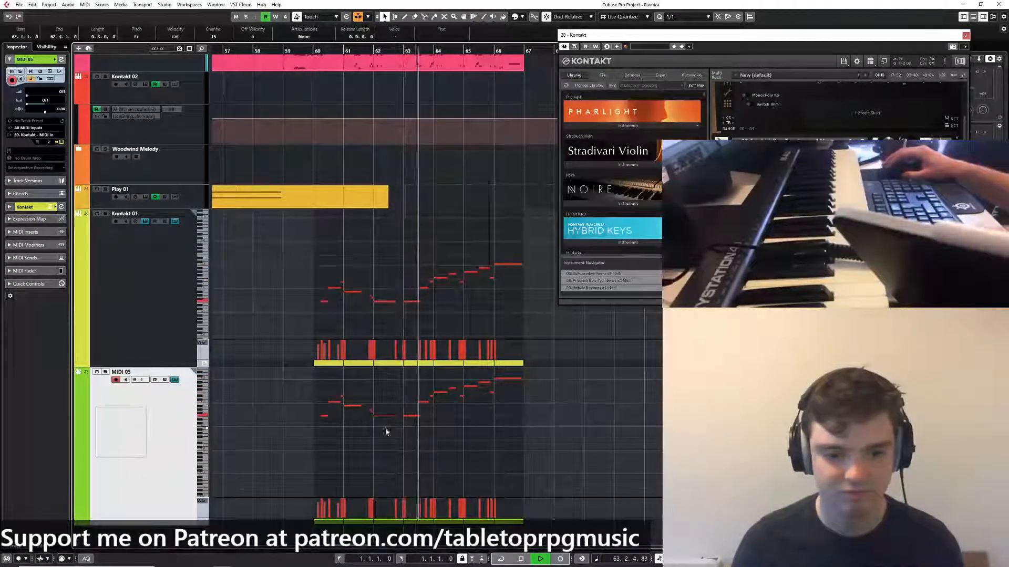
key(space)
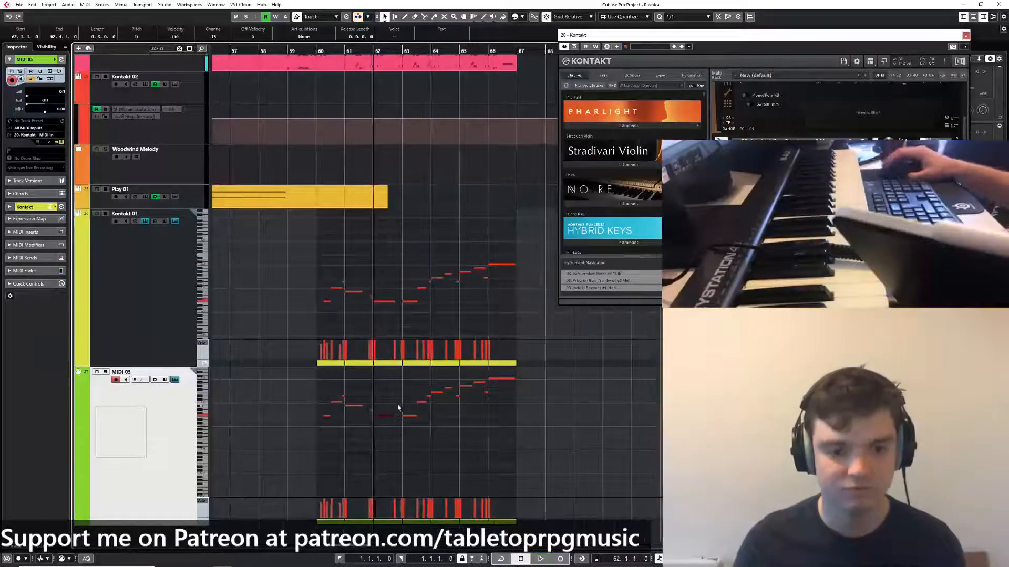
drag(416, 425, 419, 412)
click(382, 416)
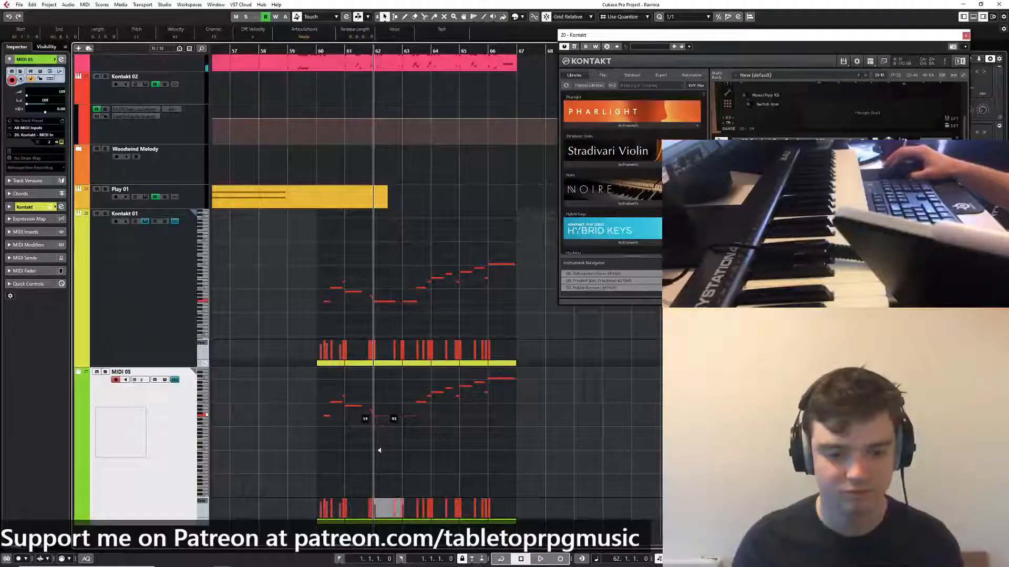
key(space)
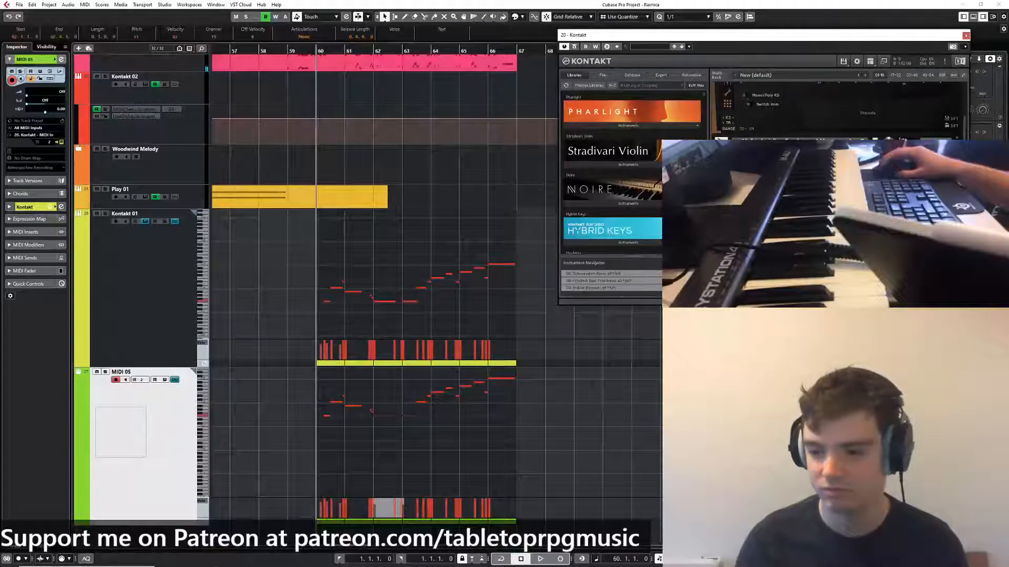
key(space)
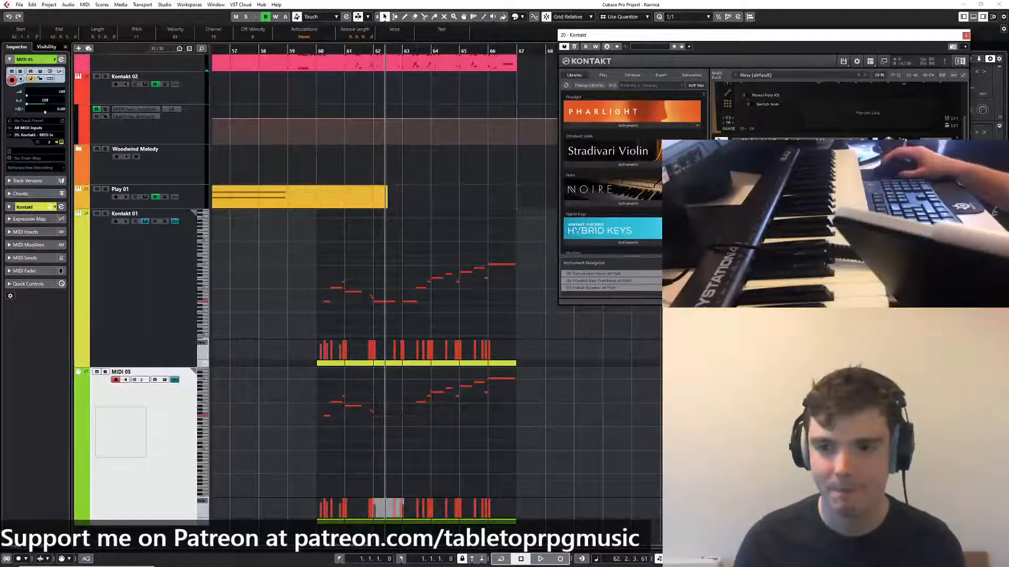
click(318, 62)
key(KP_0)
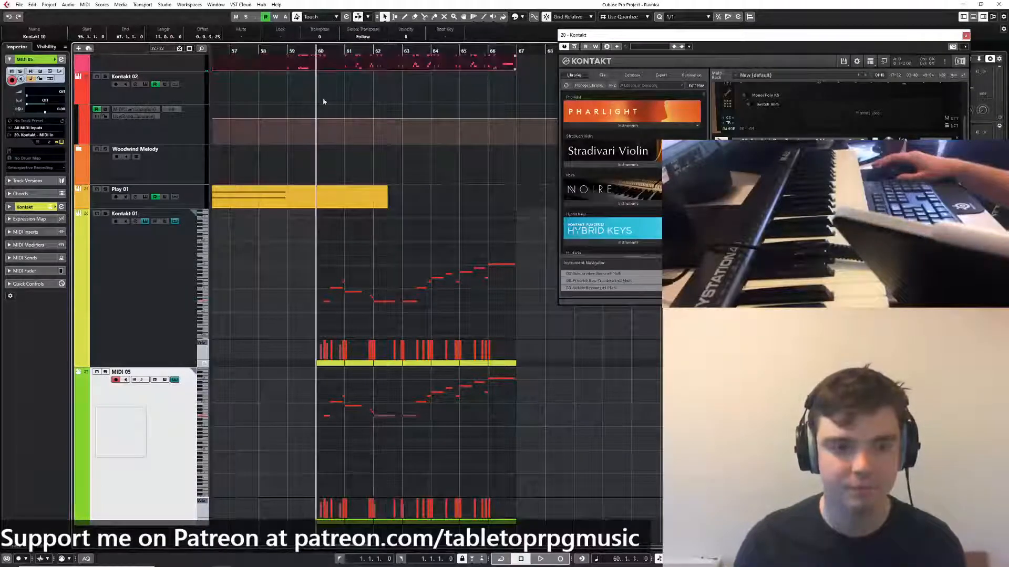
Close MIDI 05's Kontakt window and play the arrangement from about bar 8
key(g)
click(258, 54)
key(g)
key(g)
scroll(421, 185, left, 4)
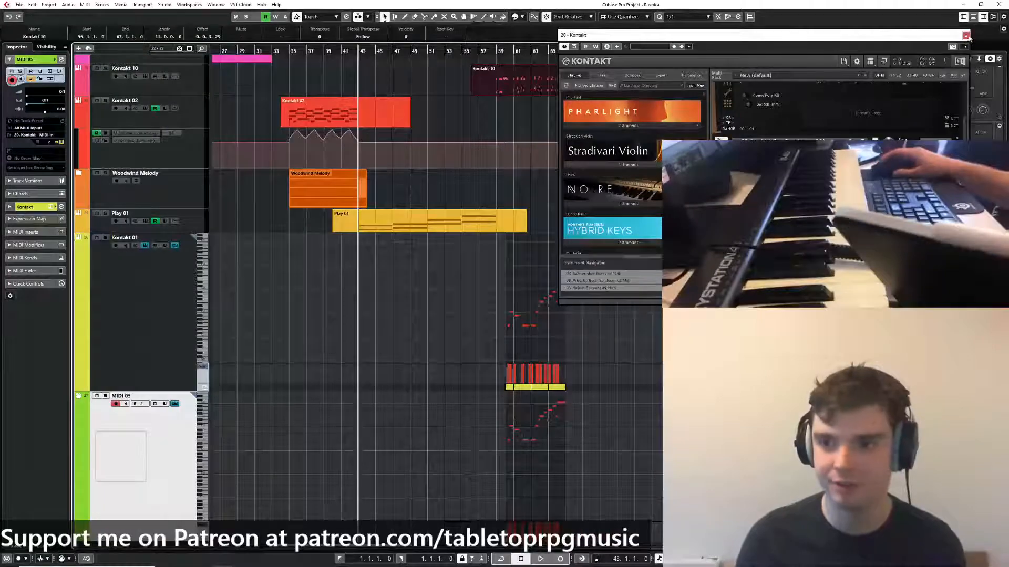
click(966, 35)
scroll(273, 58, left, 4)
scroll(274, 58, up, 10)
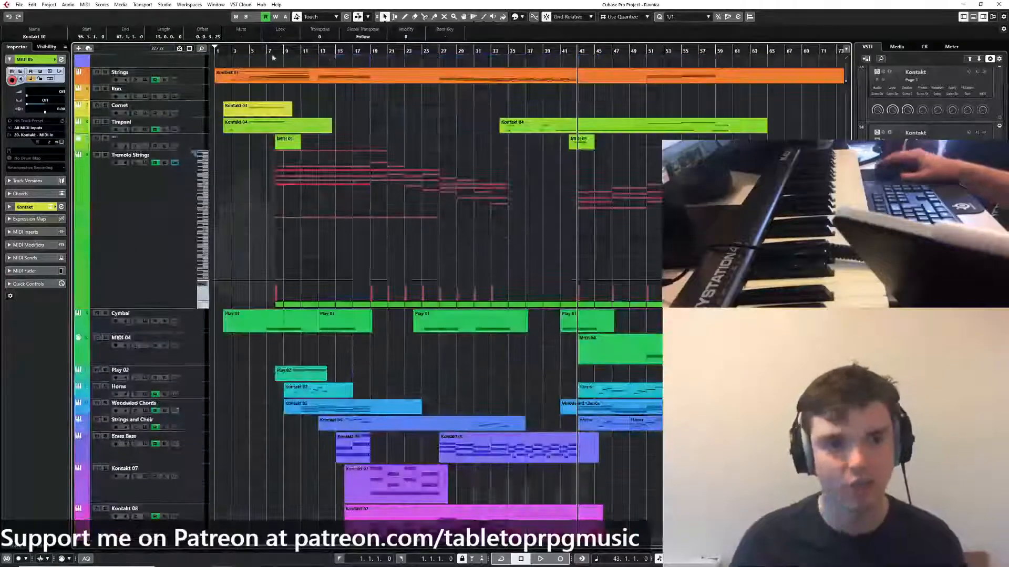
click(268, 51)
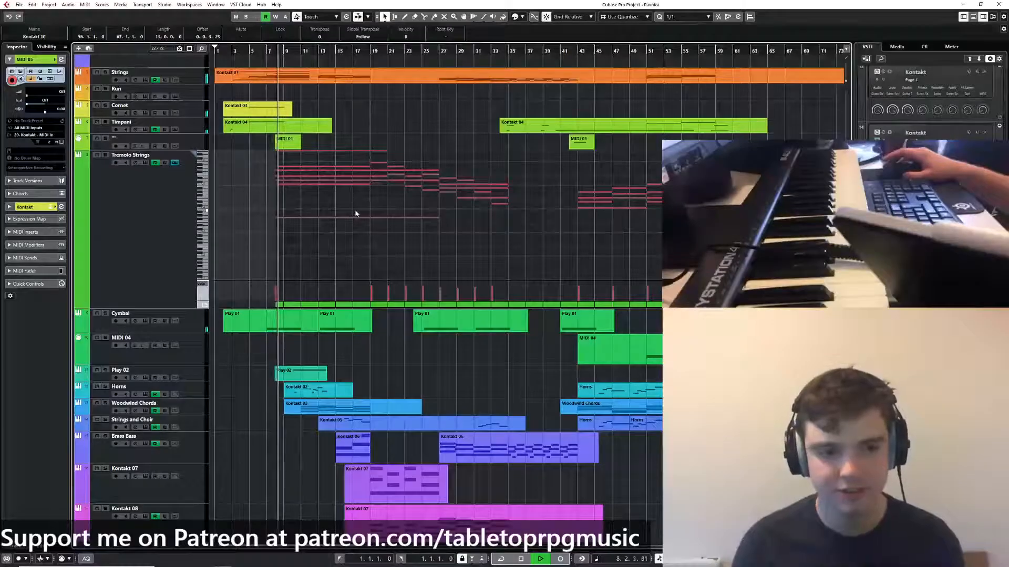
Audition the arrangement around bar 19 and the brass passage from about bar 60 for comparison
scroll(437, 293, down, 10)
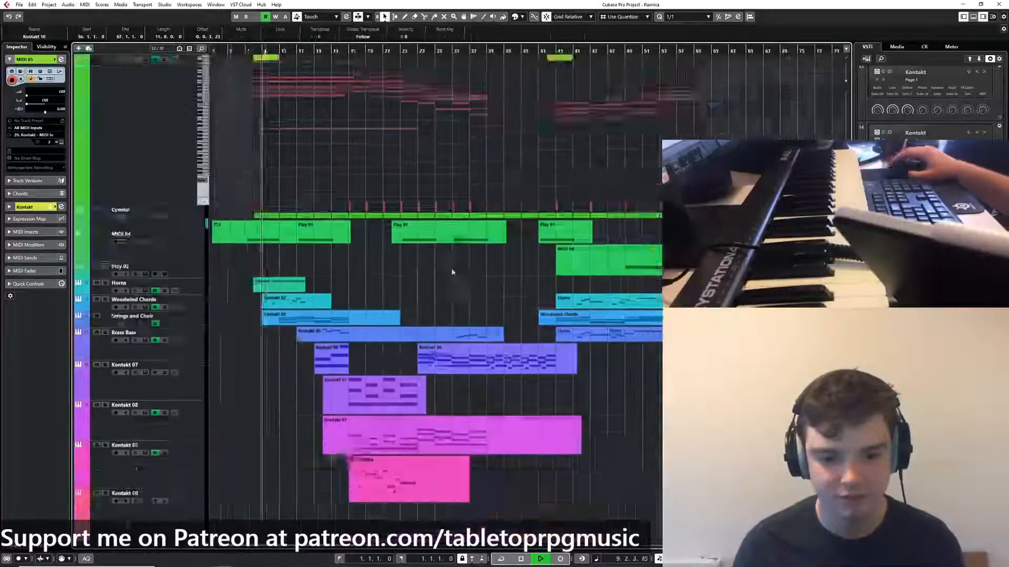
drag(384, 51, 314, 52)
key(space)
scroll(521, 200, right, 3)
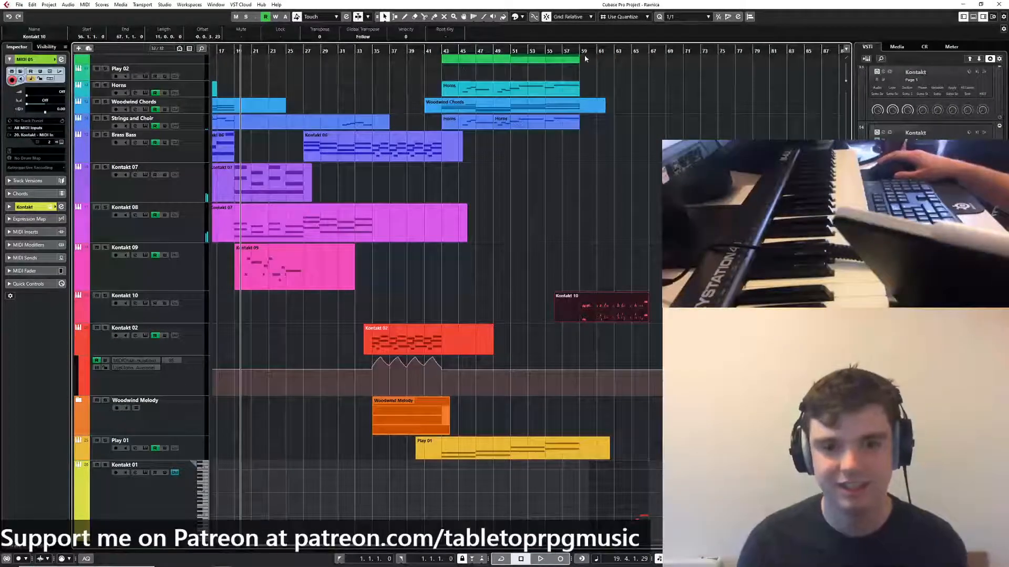
key(space)
drag(600, 219, 557, 181)
scroll(556, 206, up, 2)
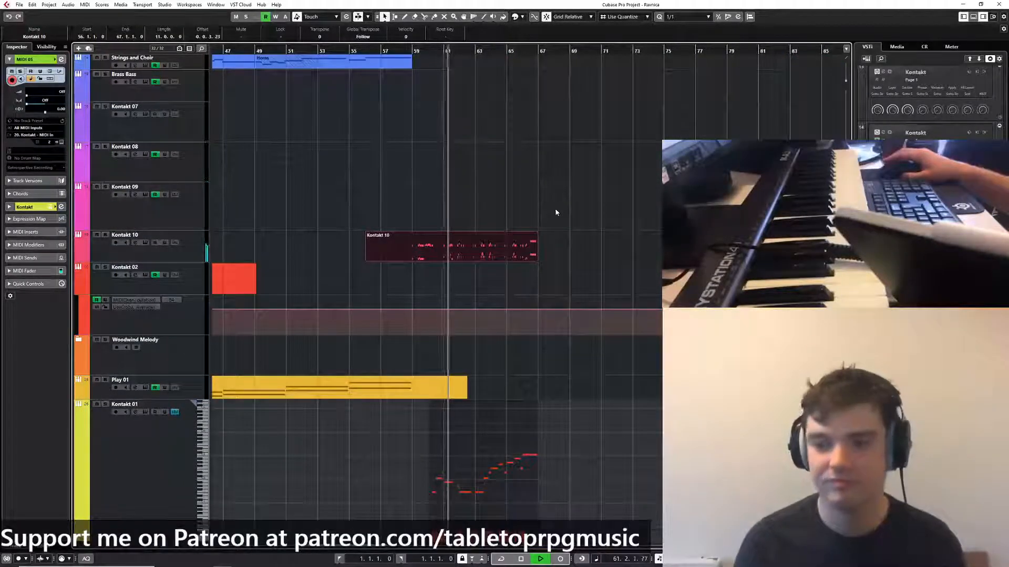
Inspect the long bar 62 notes in MIDI 05 and Kontakt 01 during playback, stopping near the end of bar 66
click(563, 281)
scroll(563, 280, down, 2)
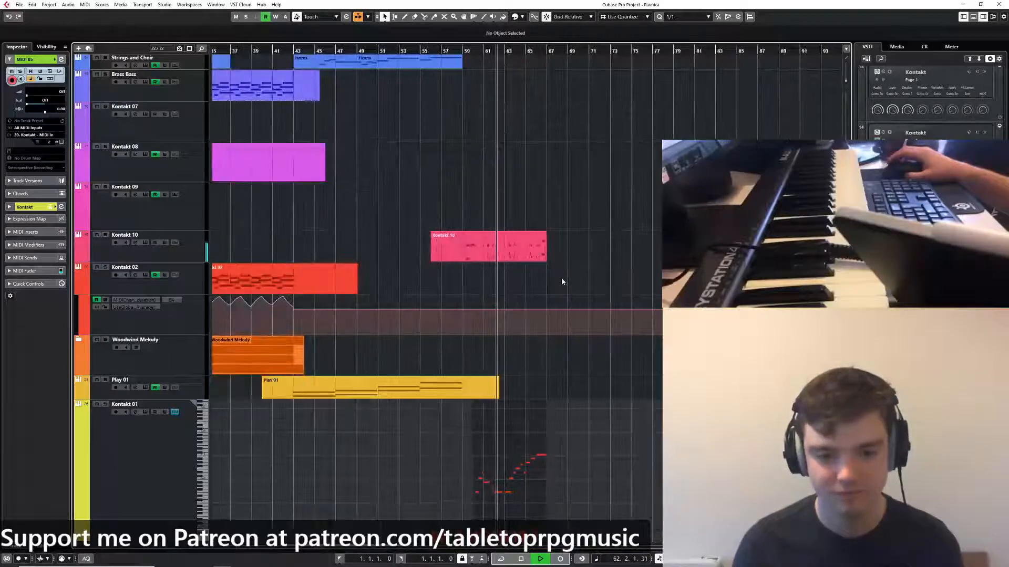
scroll(539, 181, down, 4)
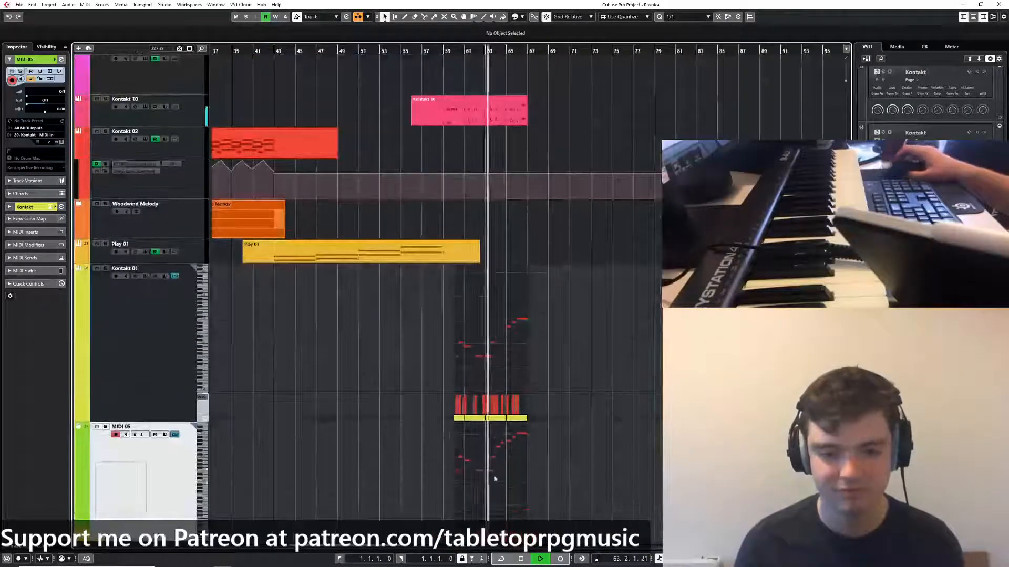
scroll(494, 479, up, 3)
drag(491, 475, 456, 480)
click(461, 355)
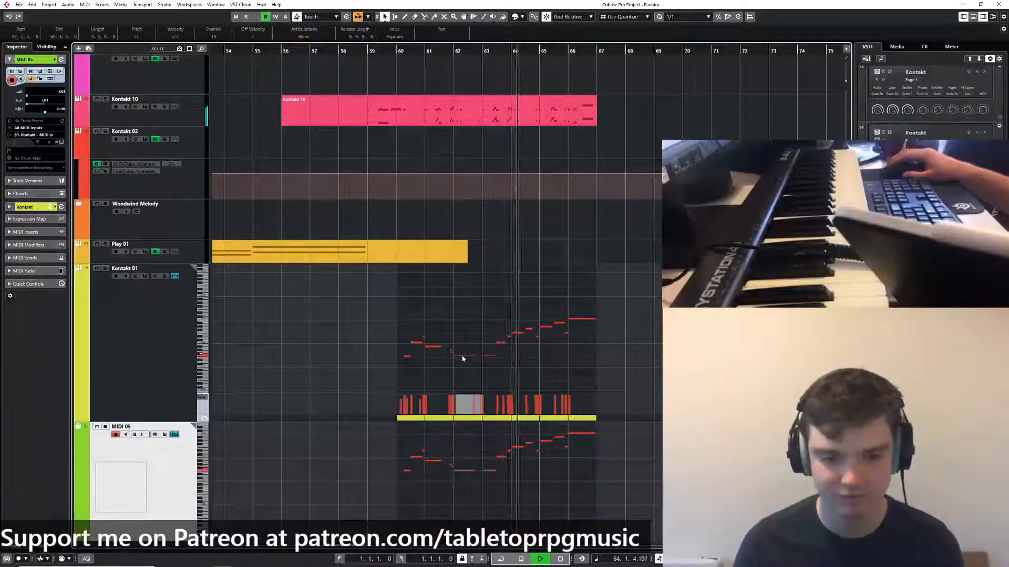
scroll(526, 279, down, 3)
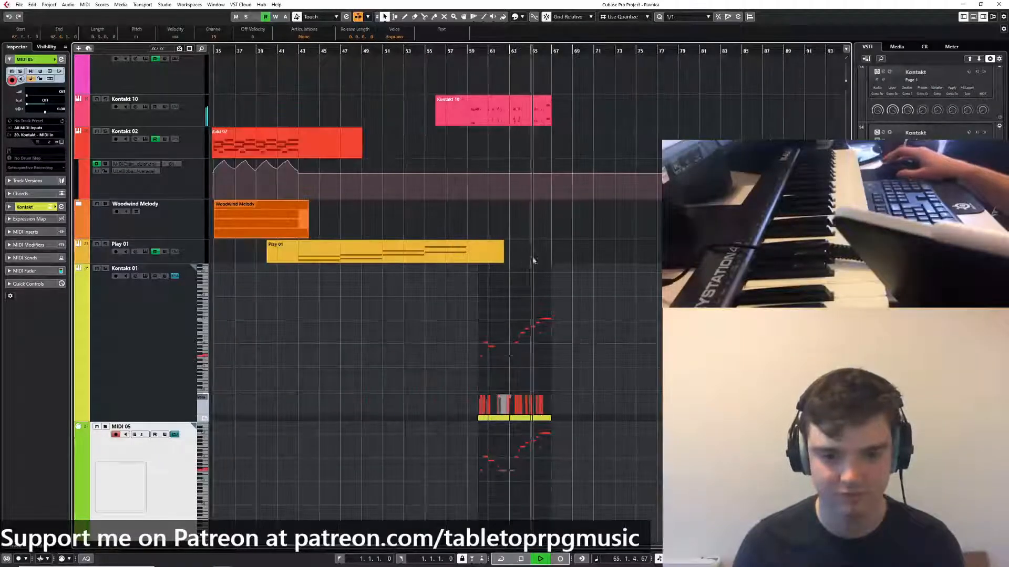
click(530, 361)
scroll(528, 362, up, 3)
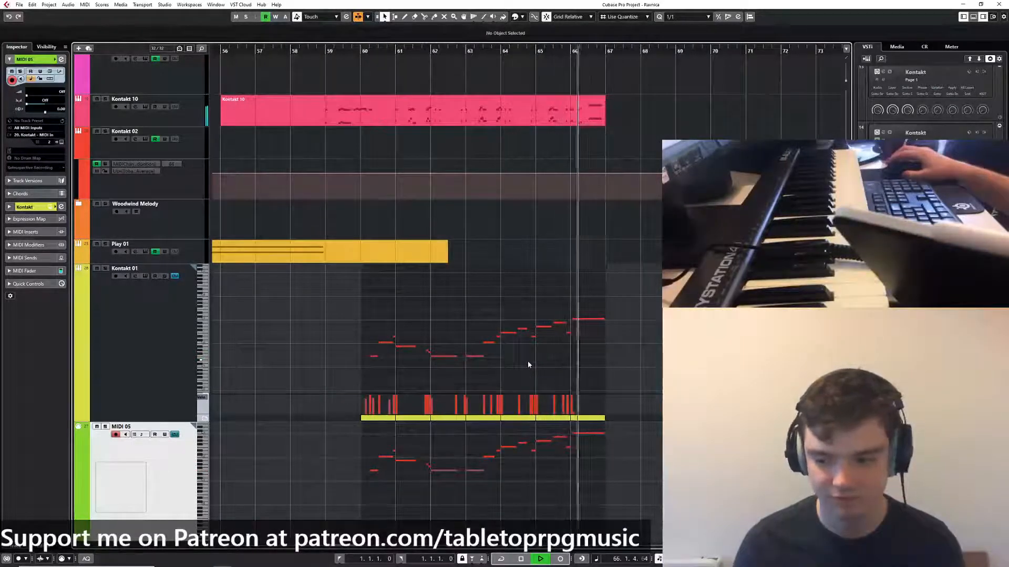
key(space)
scroll(544, 241, down, 3)
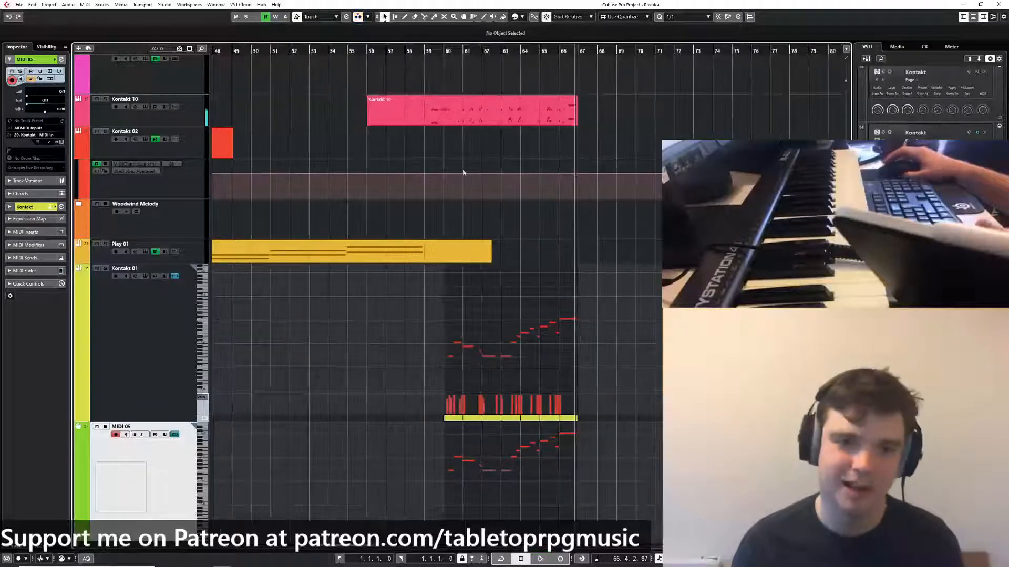
Move the playback position to bar 51 and close the Tremolo Strings track's in-place note editor
click(423, 52)
scroll(387, 137, down, 3)
drag(371, 52, 341, 55)
scroll(570, 493, up, 10)
scroll(570, 493, left, 2)
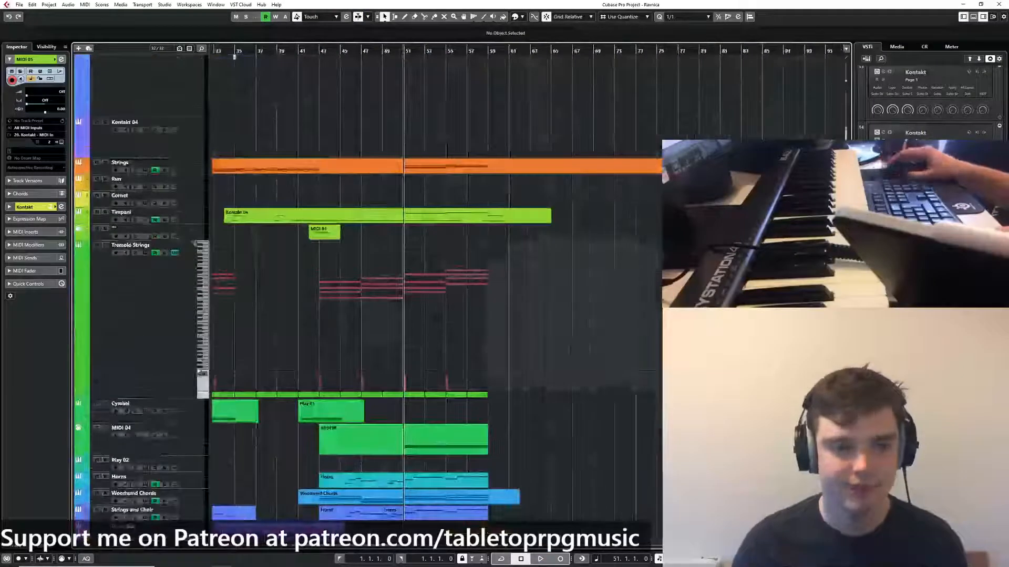
click(175, 252)
scroll(303, 340, up, 4)
scroll(303, 340, left, 1)
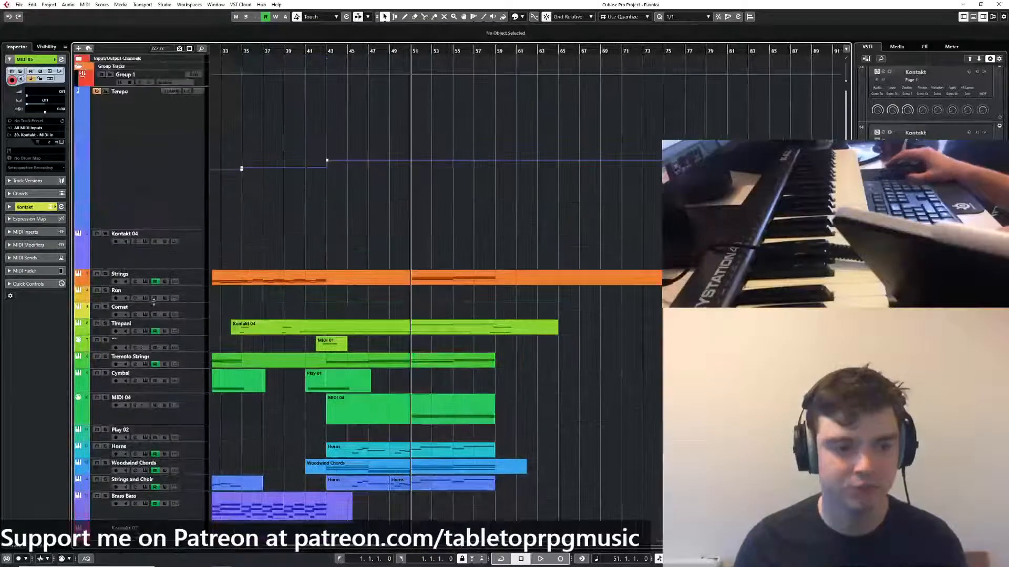
Copy the Cymbal track's Play 01 part from bar 41 so that the copy starts at bar 57
scroll(198, 369, down, 8)
click(336, 201)
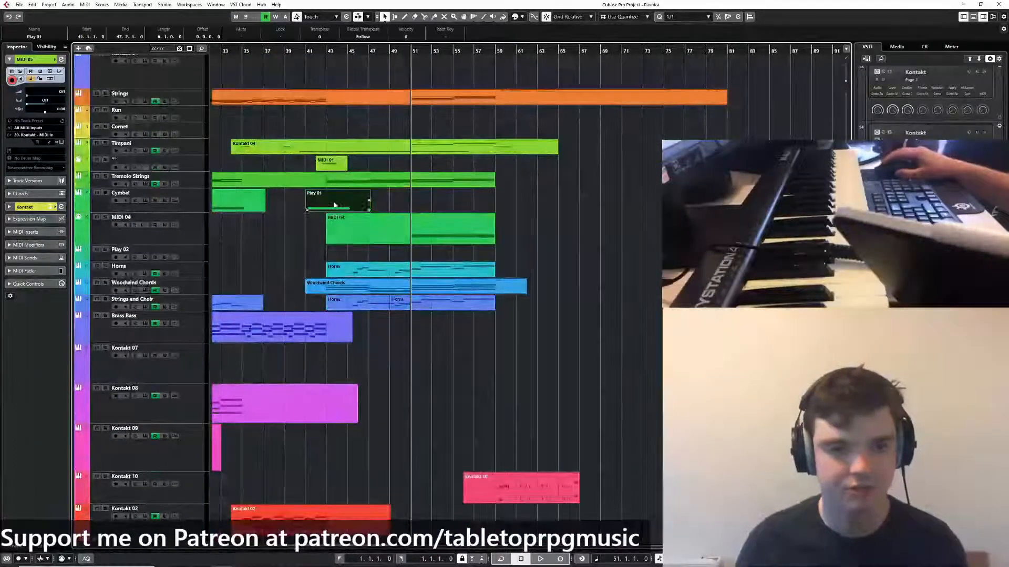
drag(344, 197, 521, 209)
scroll(483, 207, up, 3)
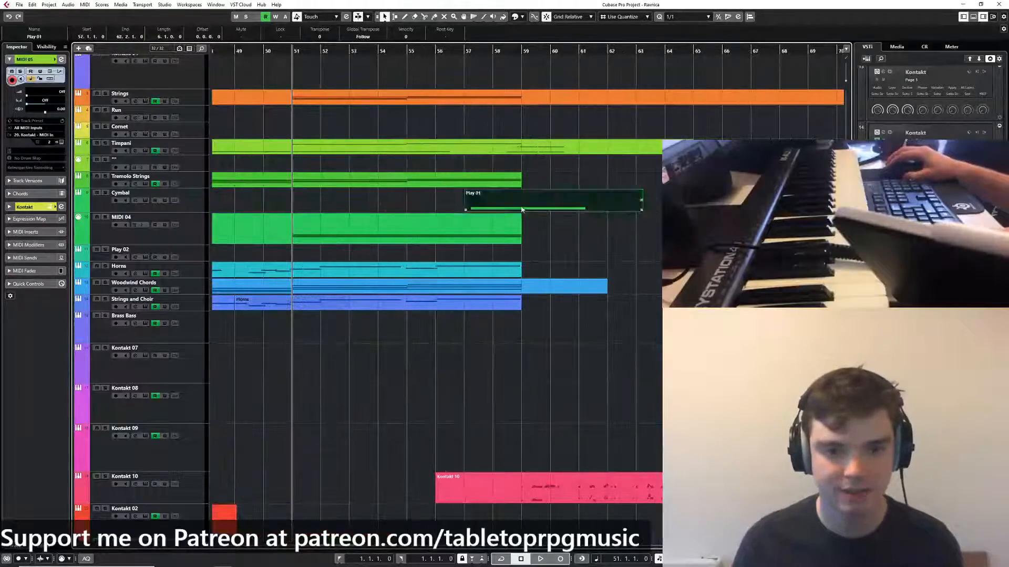
Audition the lead-in to the copied cymbal part, playing from bar 55 and again from bar 51
click(410, 64)
click(405, 53)
key(space)
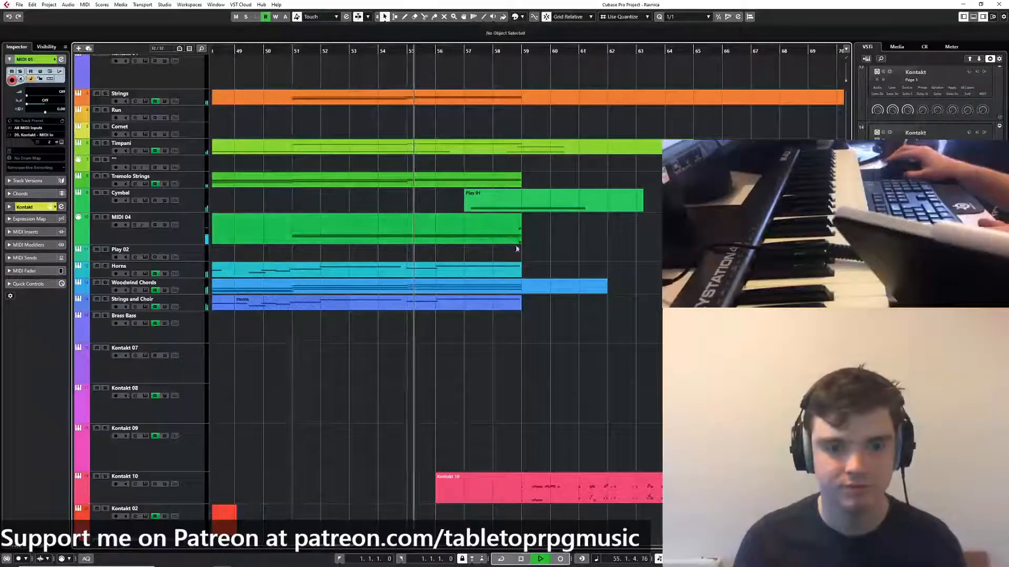
scroll(550, 256, down, 3)
key(space)
click(444, 50)
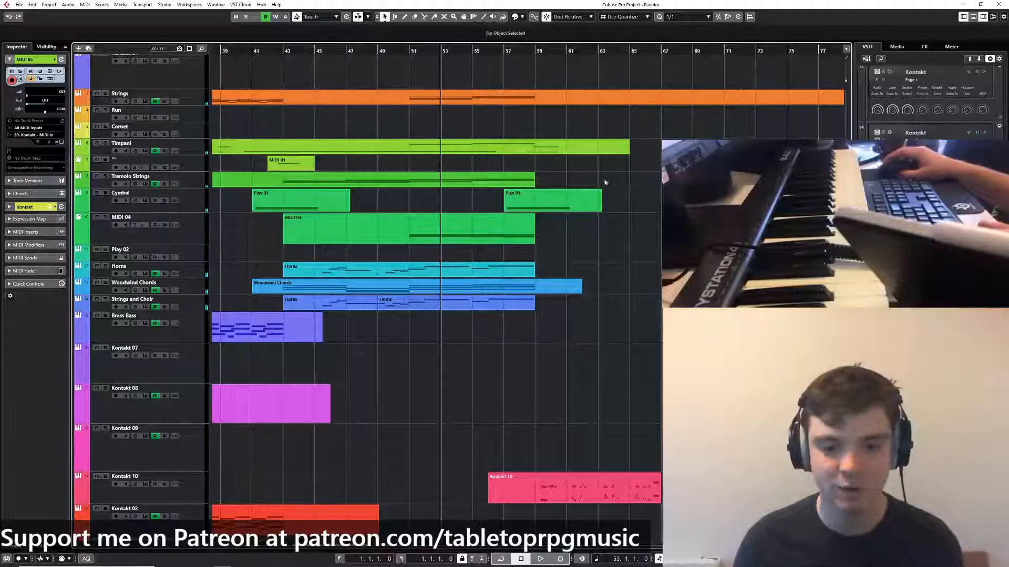
click(414, 51)
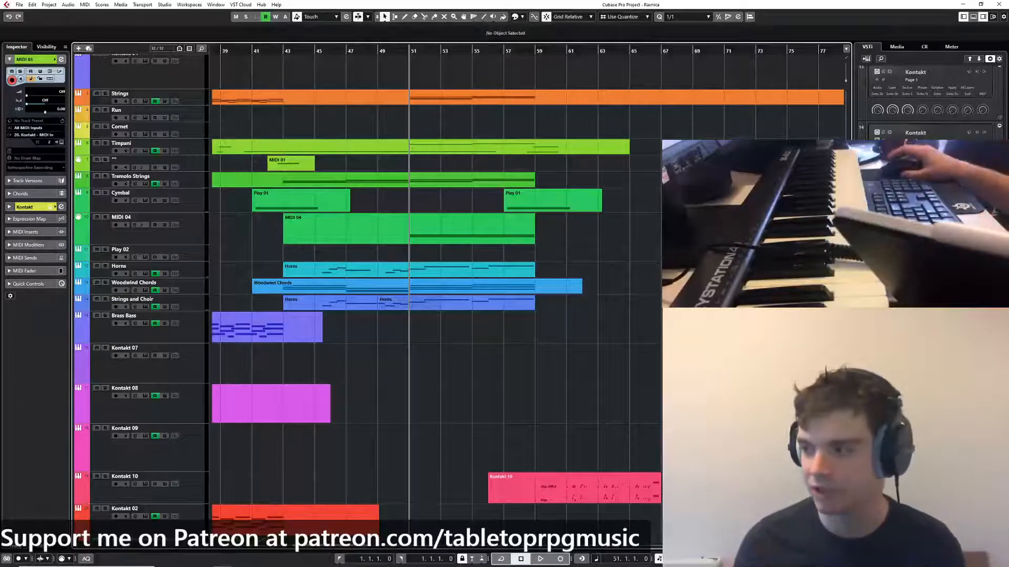
scroll(617, 379, right, 1)
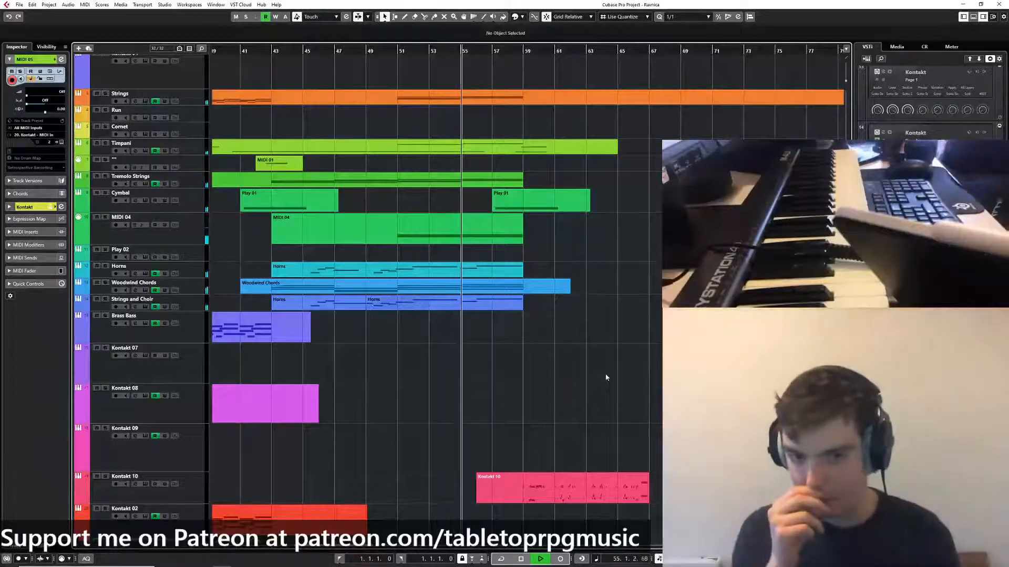
scroll(617, 275, down, 3)
scroll(617, 320, up, 6)
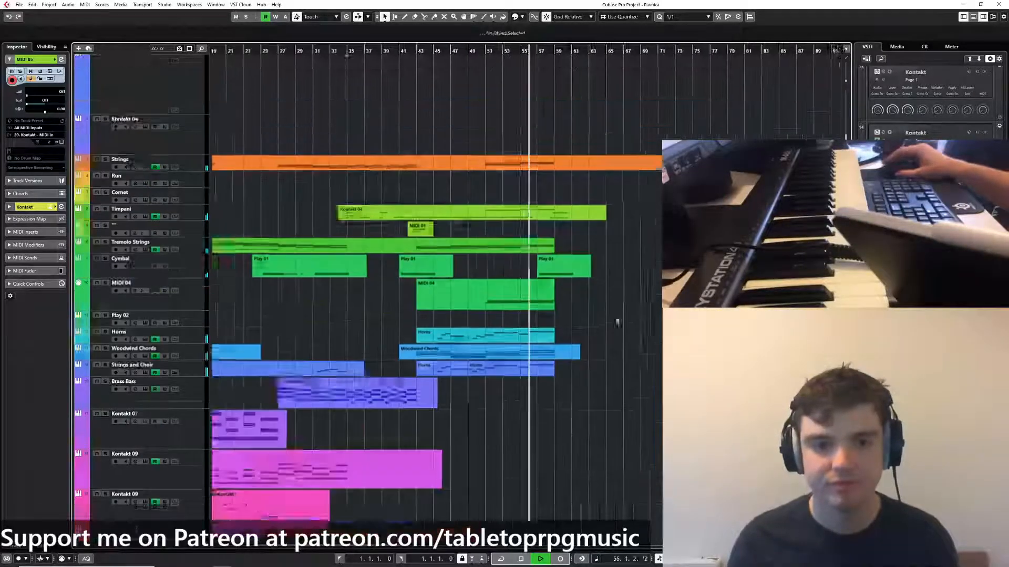
Reveal the Strings track's automation lanes and raise the CC 11 expression point at bar 59 to 101
click(80, 282)
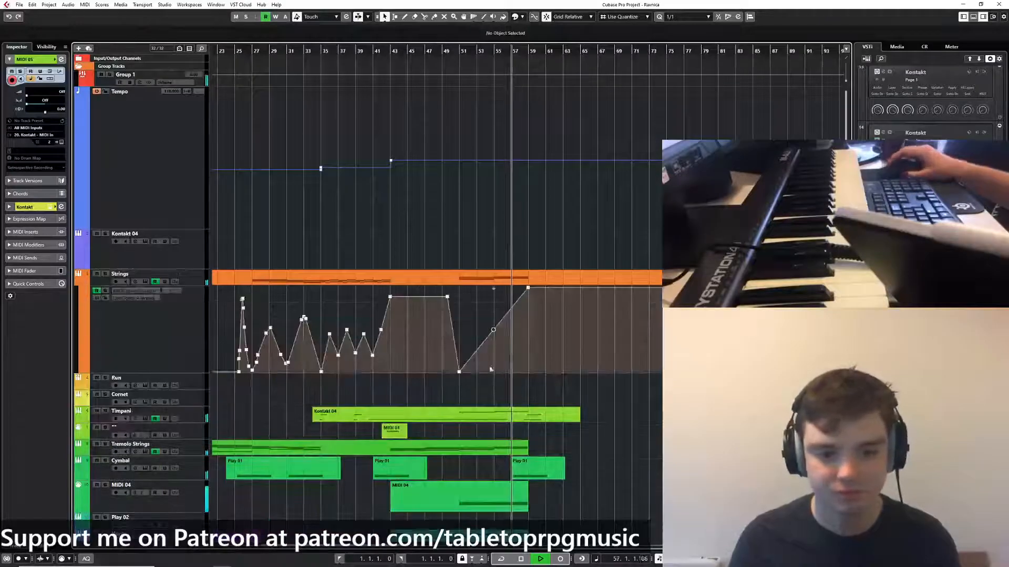
click(81, 371)
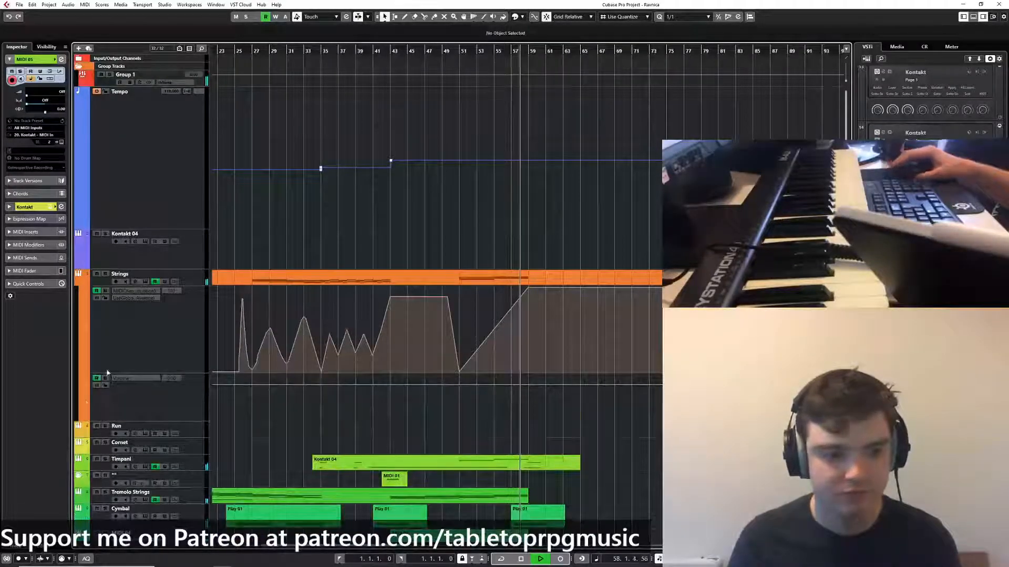
click(82, 417)
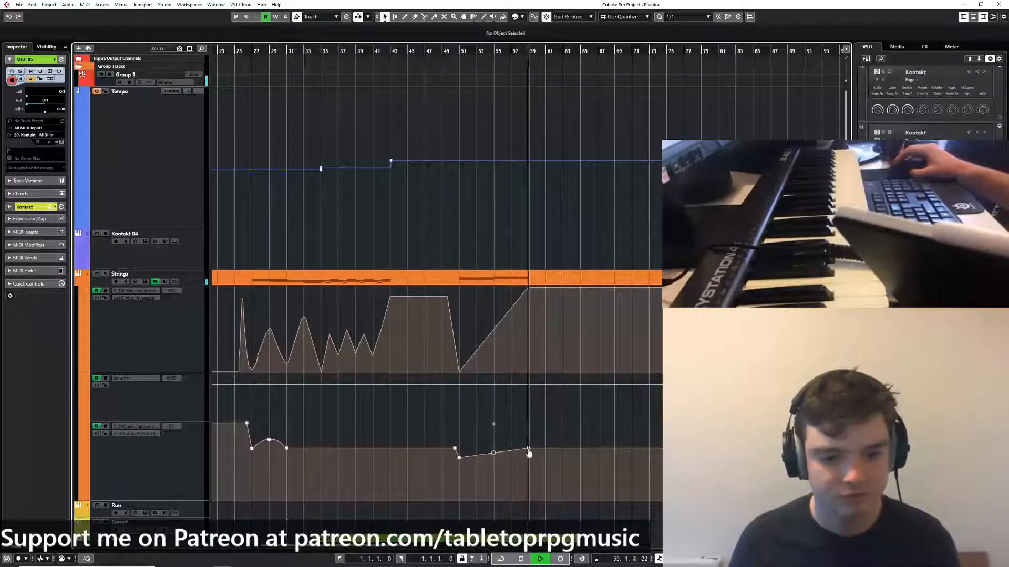
drag(528, 453, 529, 438)
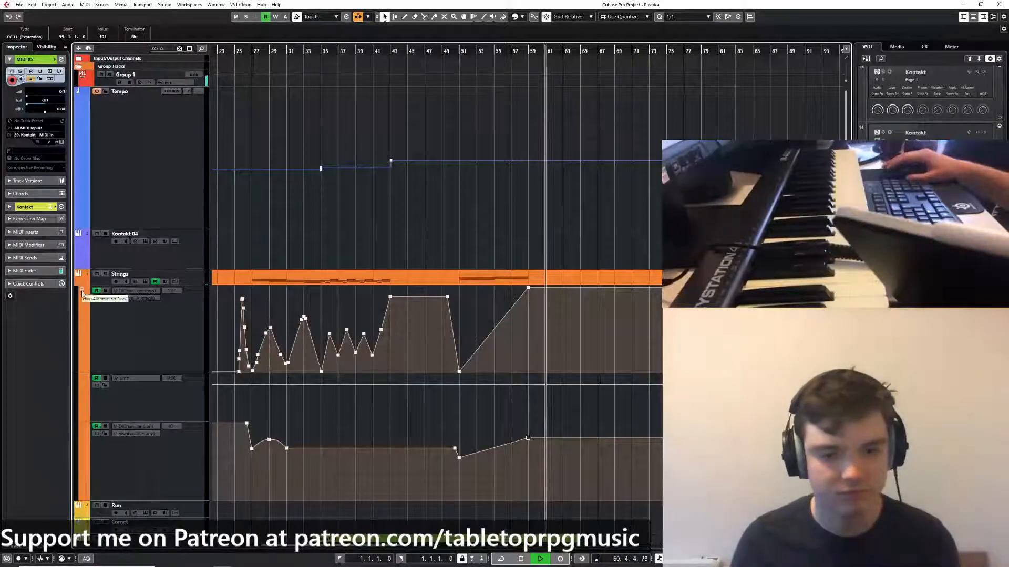
Solo the Cymbal track and audition its copied part from bar 57
scroll(596, 332, down, 6)
click(406, 51)
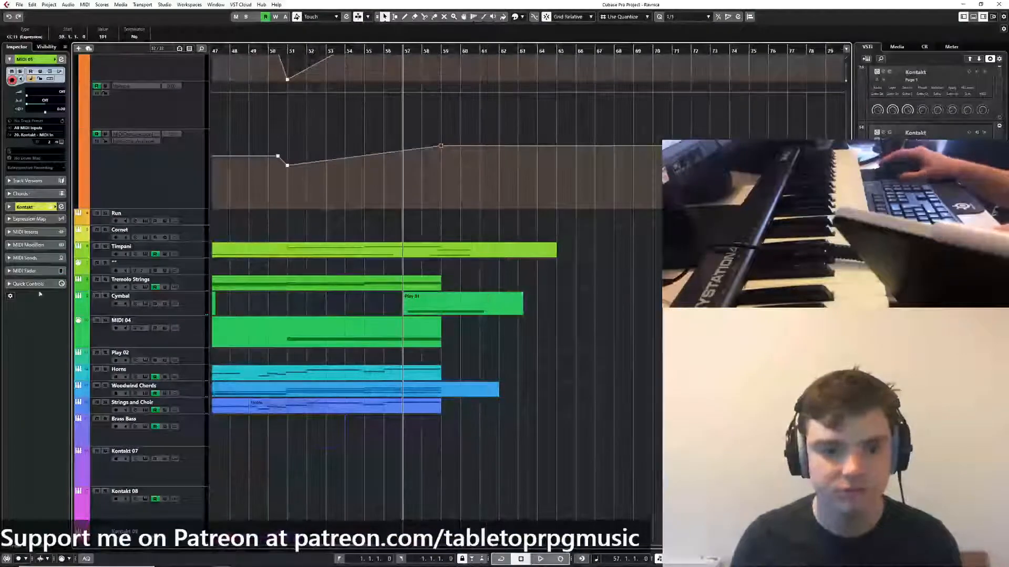
click(106, 296)
key(space)
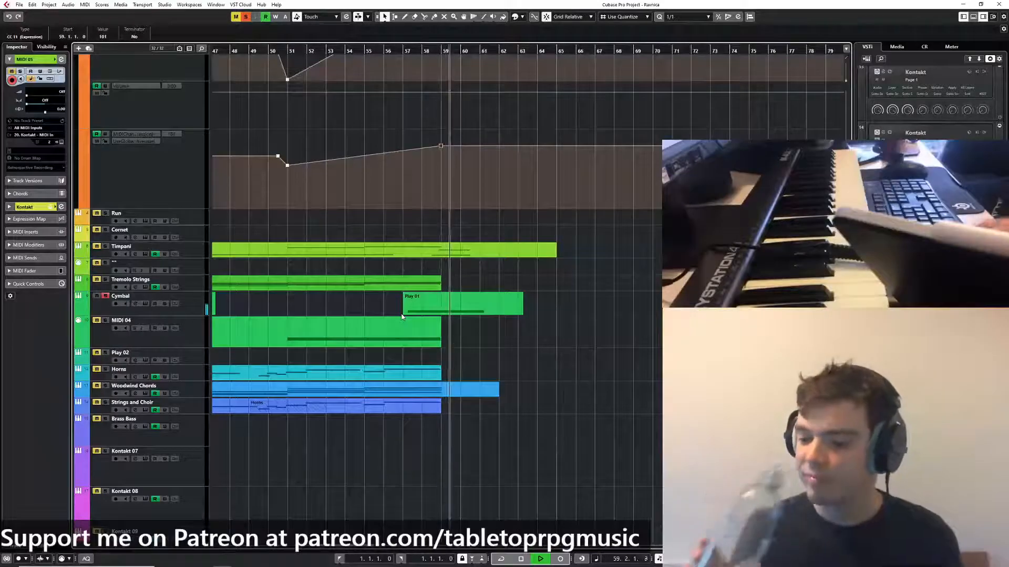
Turn off the Cymbal solo and play the full arrangement from bar 51
click(290, 52)
key(space)
click(246, 17)
scroll(530, 368, down, 5)
scroll(510, 350, down, 2)
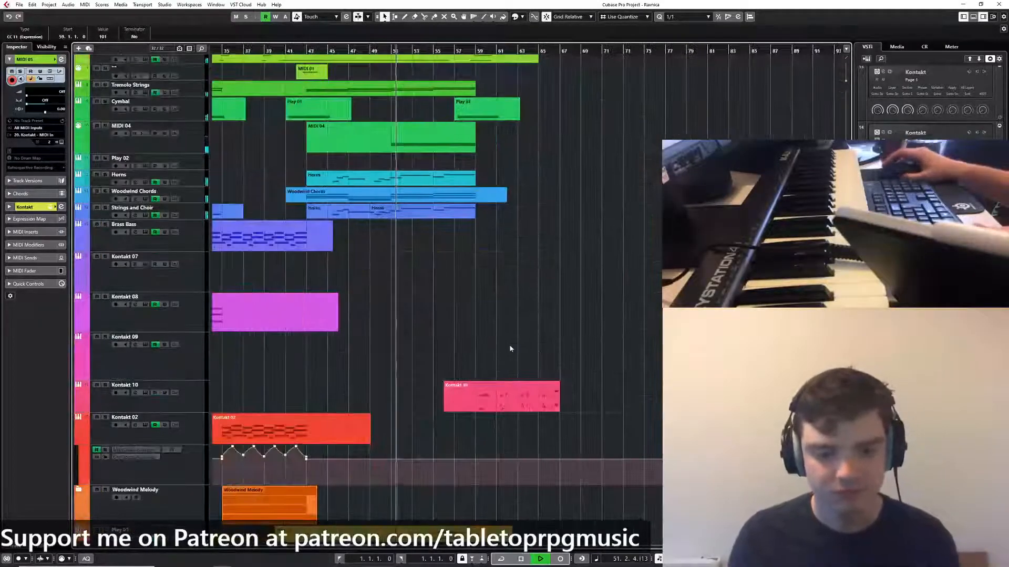
click(511, 310)
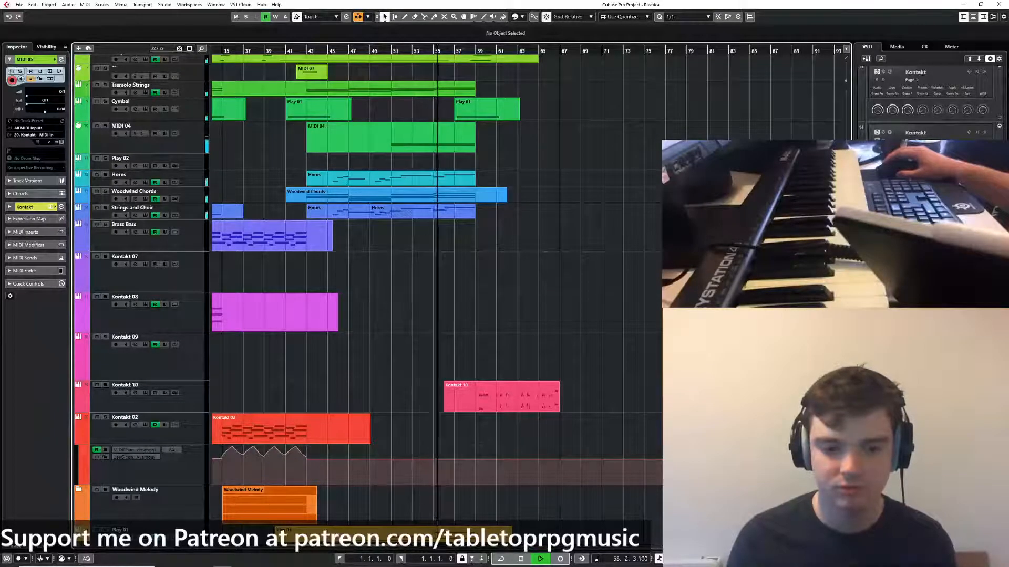
Set the Strings track's CC 11 expression point at bar 59 to 107 during playback
scroll(436, 294, up, 2)
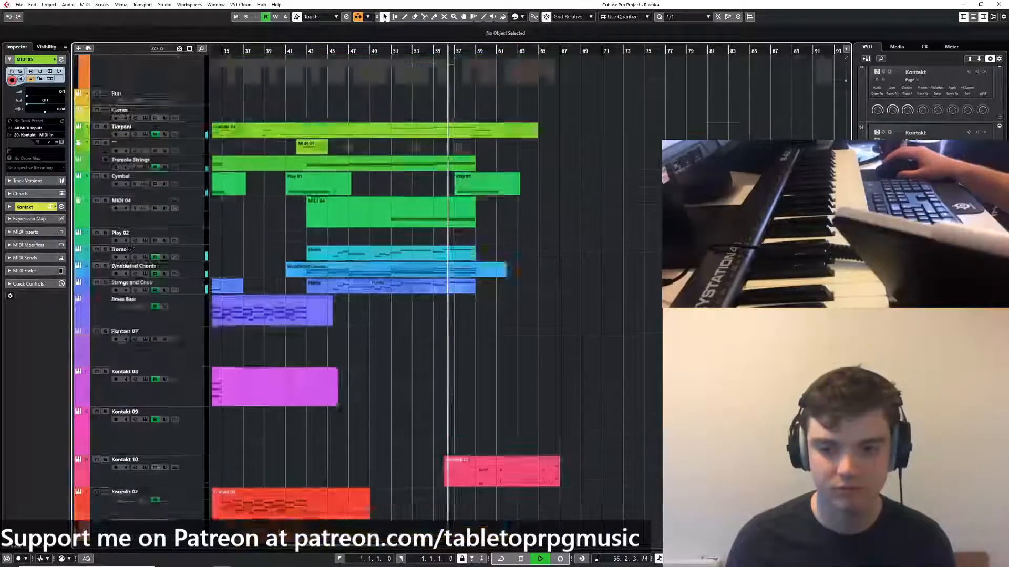
scroll(437, 315, up, 10)
click(475, 406)
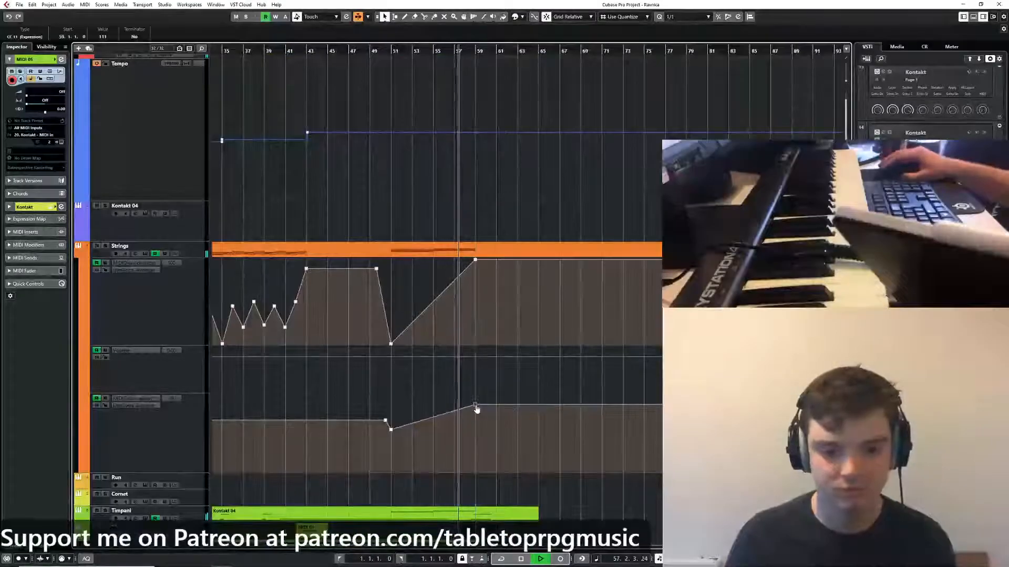
drag(476, 409, 476, 413)
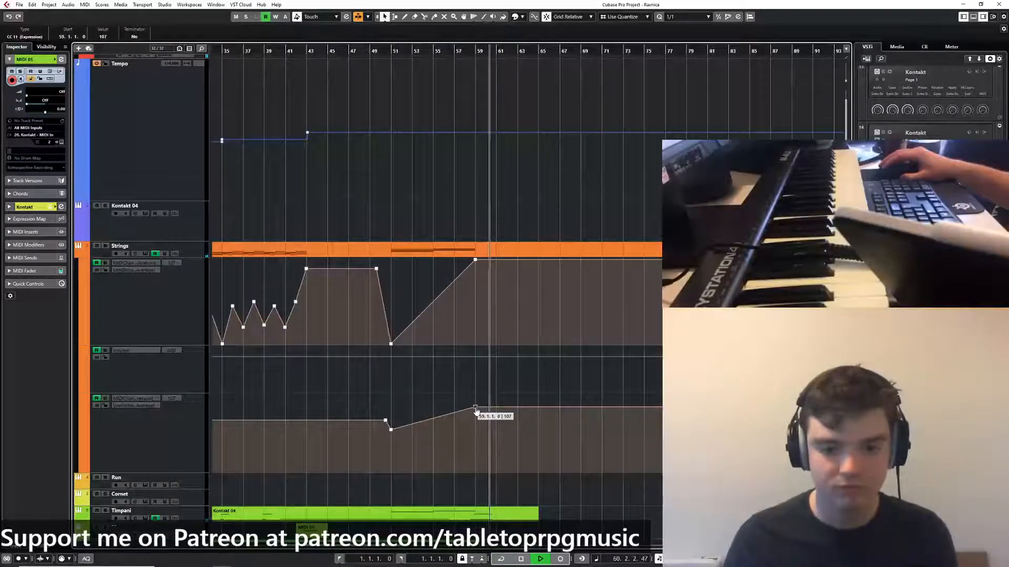
Close the in-place note editors of the Kontakt 01 and MIDI 05 tracks and keep the selection tool active
scroll(477, 368, down, 1)
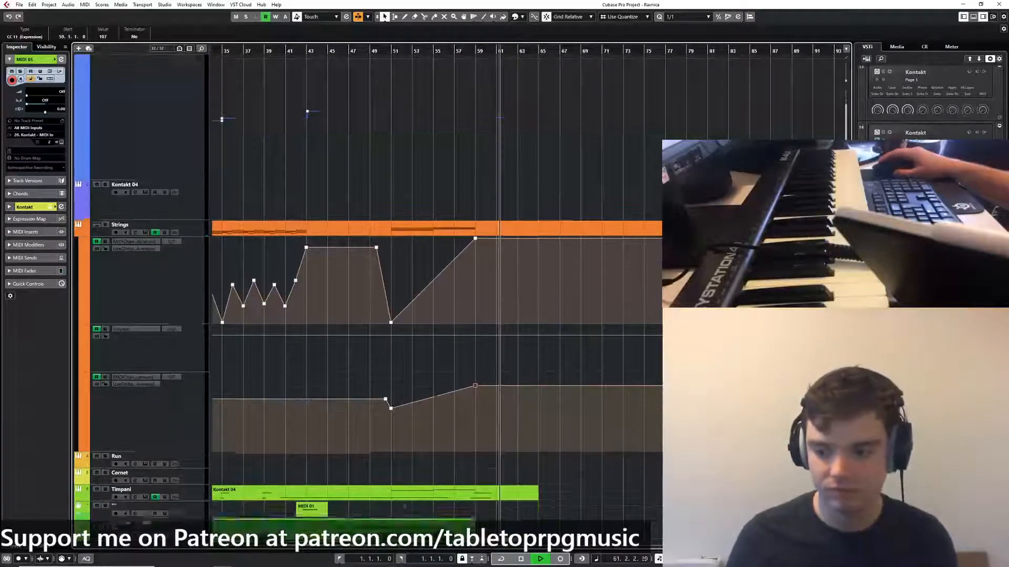
scroll(476, 368, down, 6)
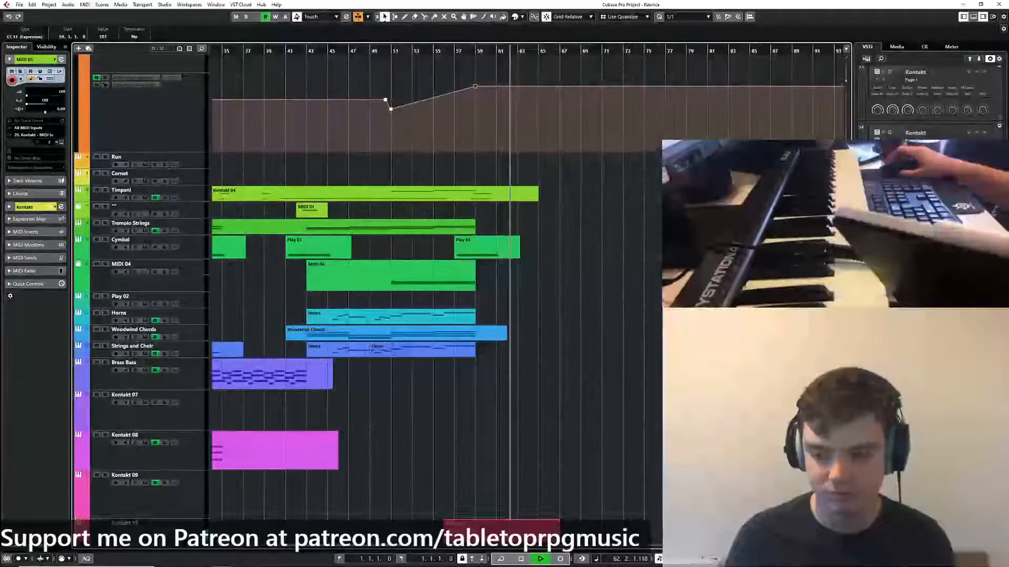
scroll(484, 387, down, 8)
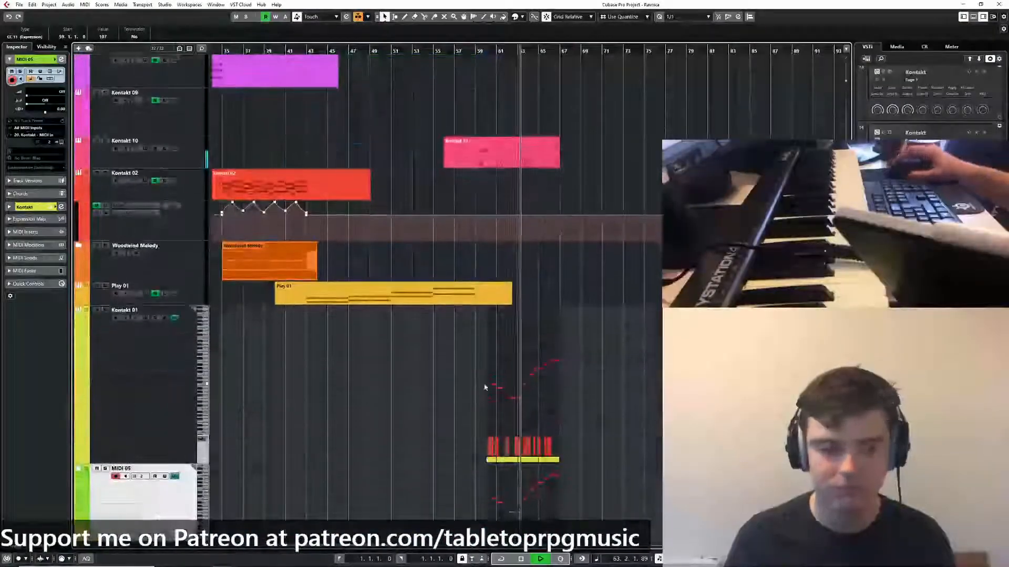
click(175, 318)
click(175, 381)
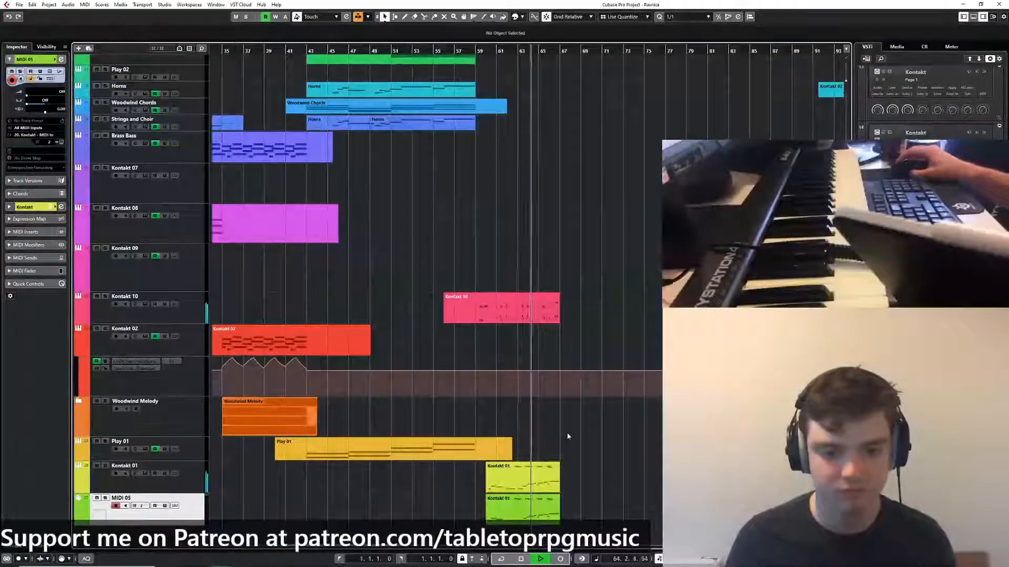
scroll(552, 428, right, 2)
right_click(525, 419)
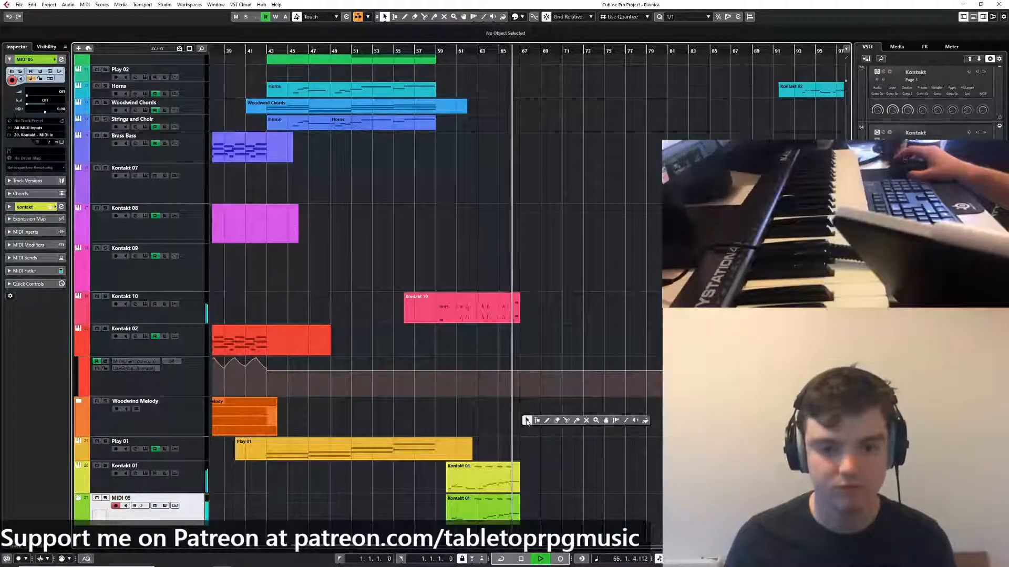
click(526, 420)
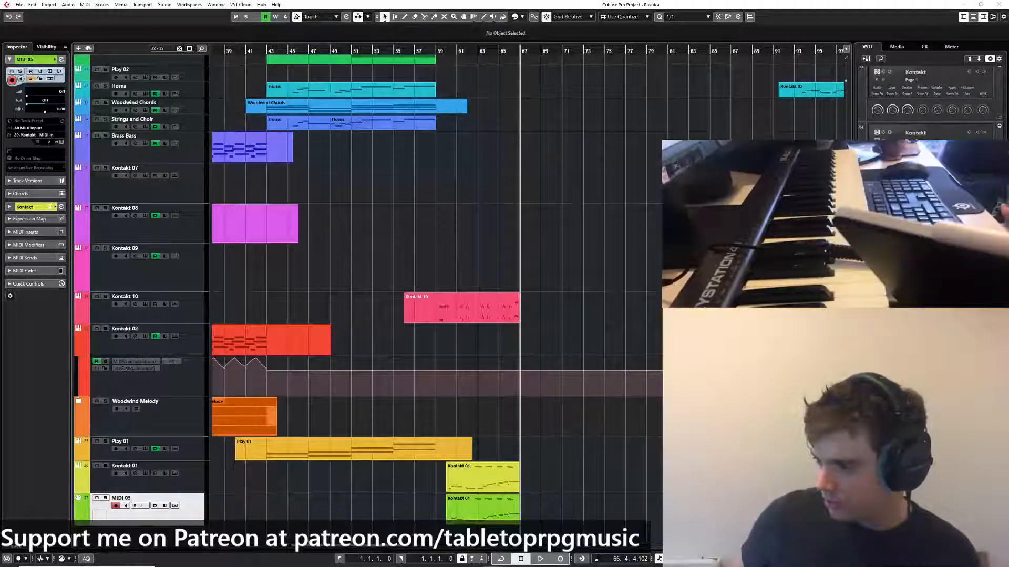
key(super)
key(super)
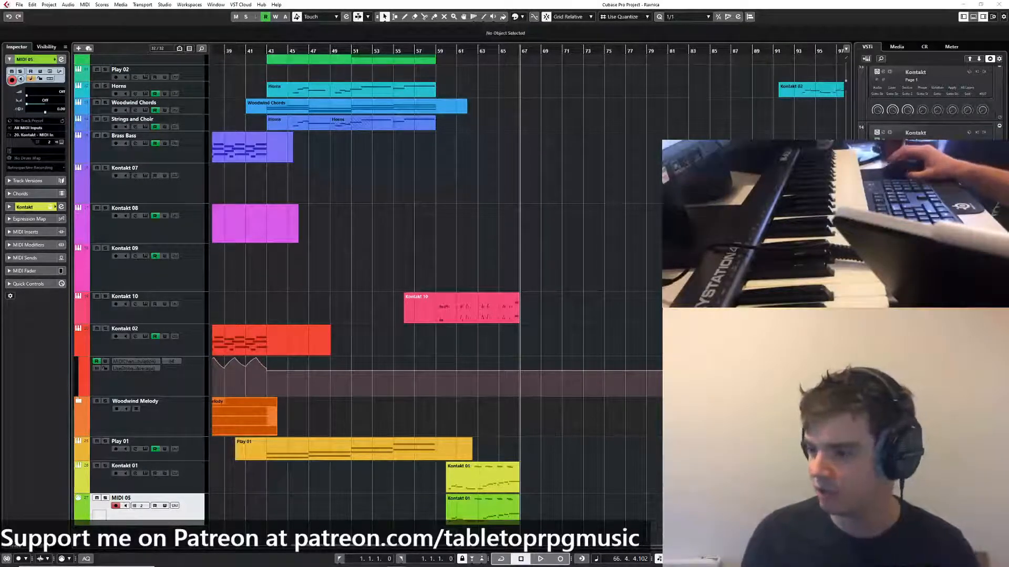
key(alt+Tab)
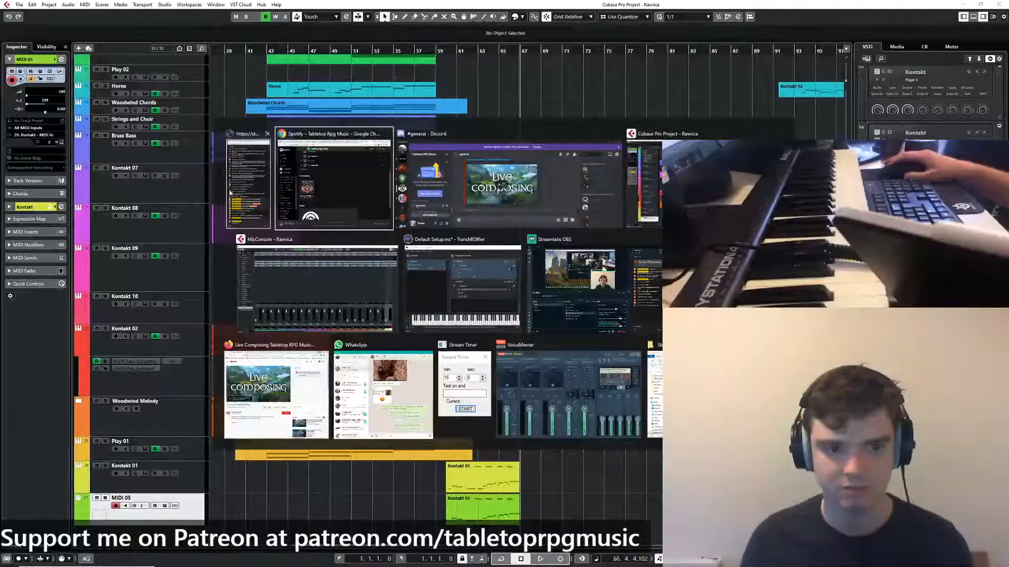
click(705, 184)
key(super)
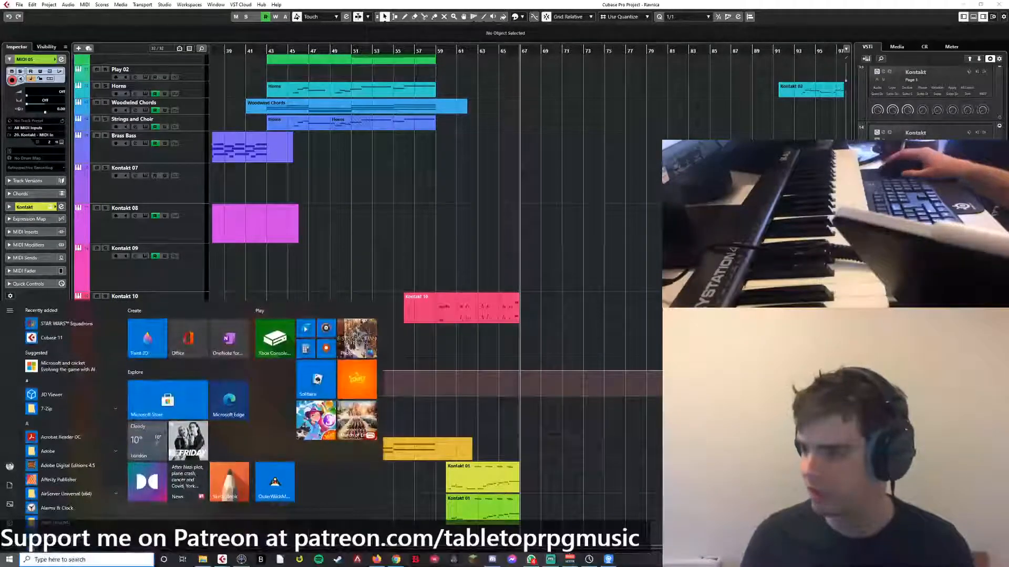
key(super)
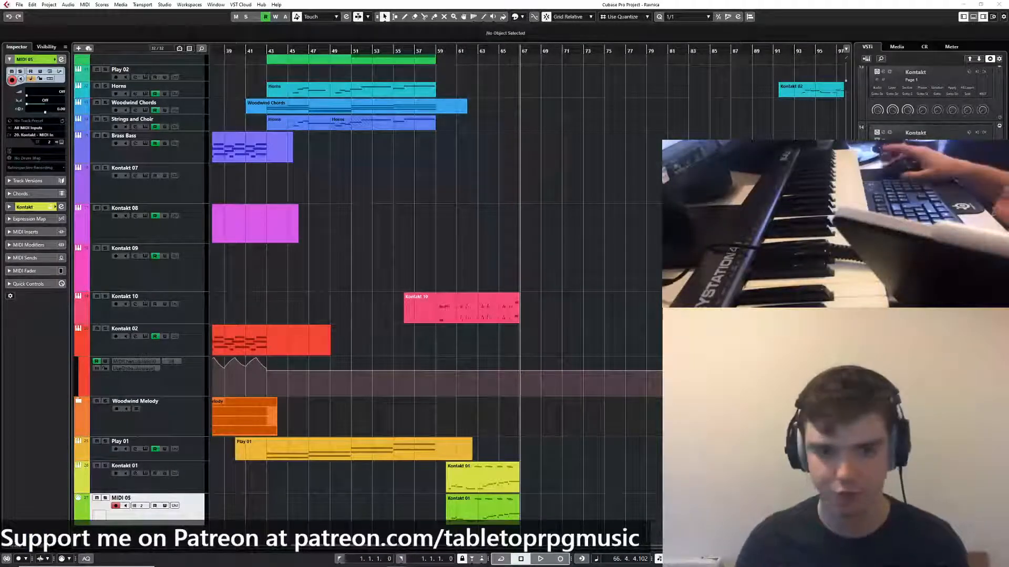
Move the playback position to bar 59 and look over the arrangement around the new brass parts
click(610, 218)
scroll(606, 220, down, 4)
scroll(601, 221, up, 4)
drag(600, 222, 732, 223)
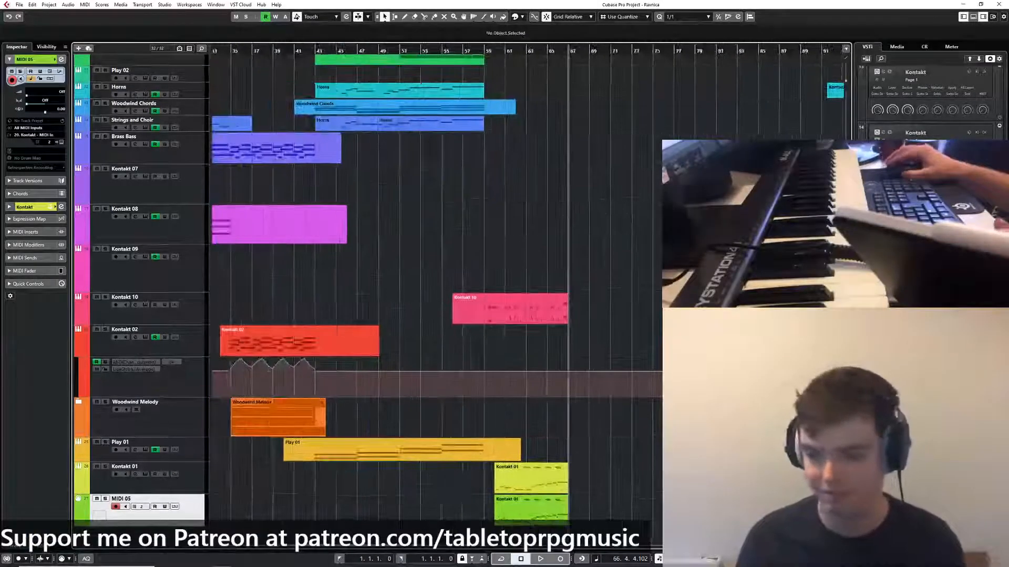
drag(558, 210, 625, 209)
click(551, 51)
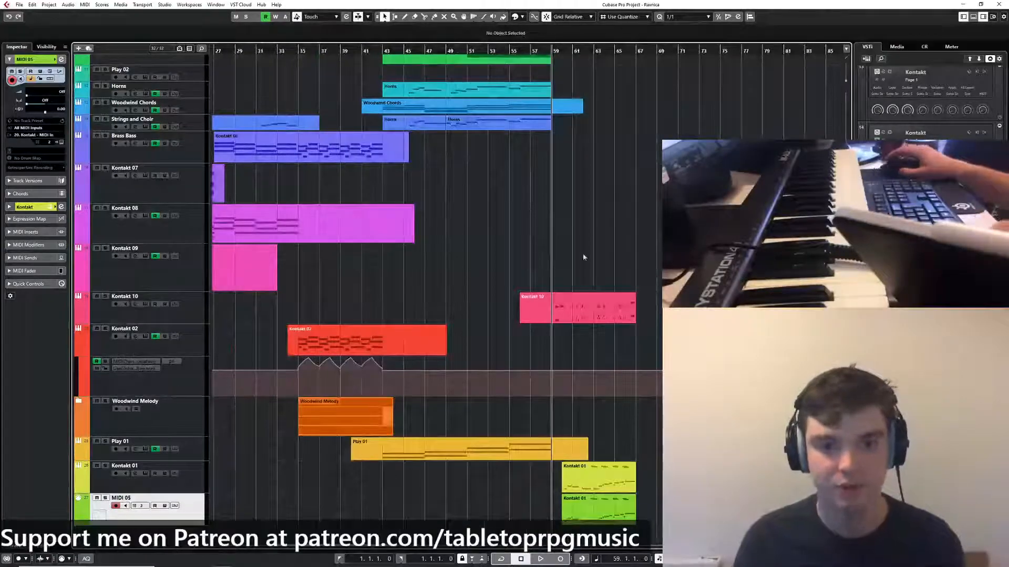
scroll(557, 253, down, 3)
scroll(557, 254, up, 4)
drag(539, 245, 500, 224)
scroll(491, 286, down, 2)
drag(515, 288, 525, 165)
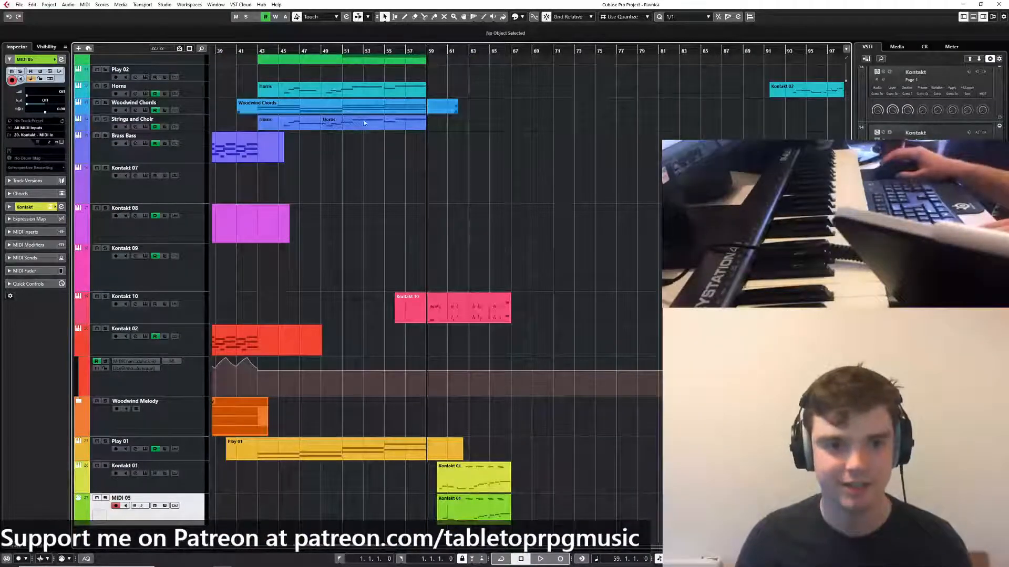
Play the whole arrangement from bar 1 and examine the tracks from about bar 42 during playback
drag(365, 123, 629, 150)
drag(343, 51, 59, 52)
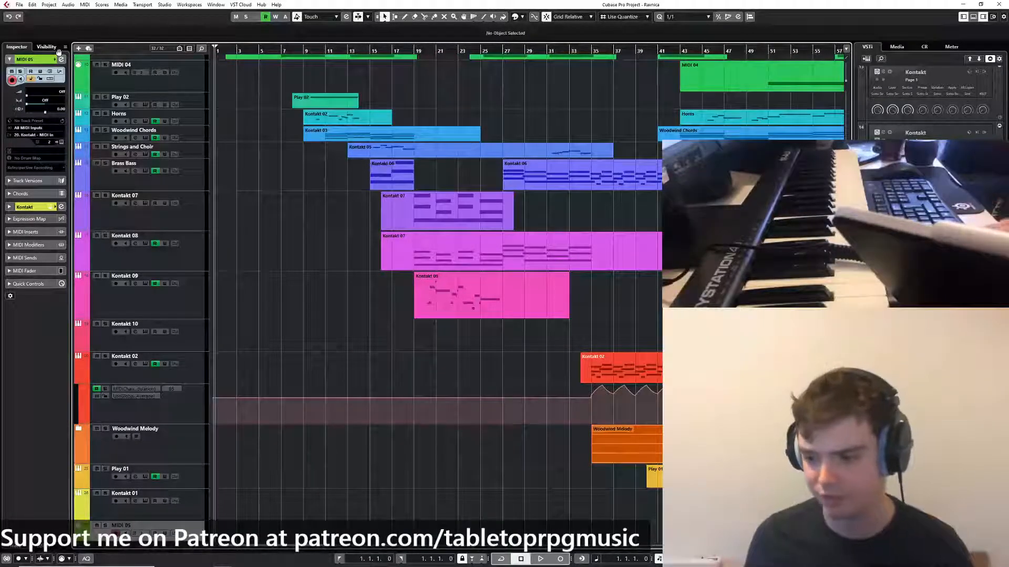
key(space)
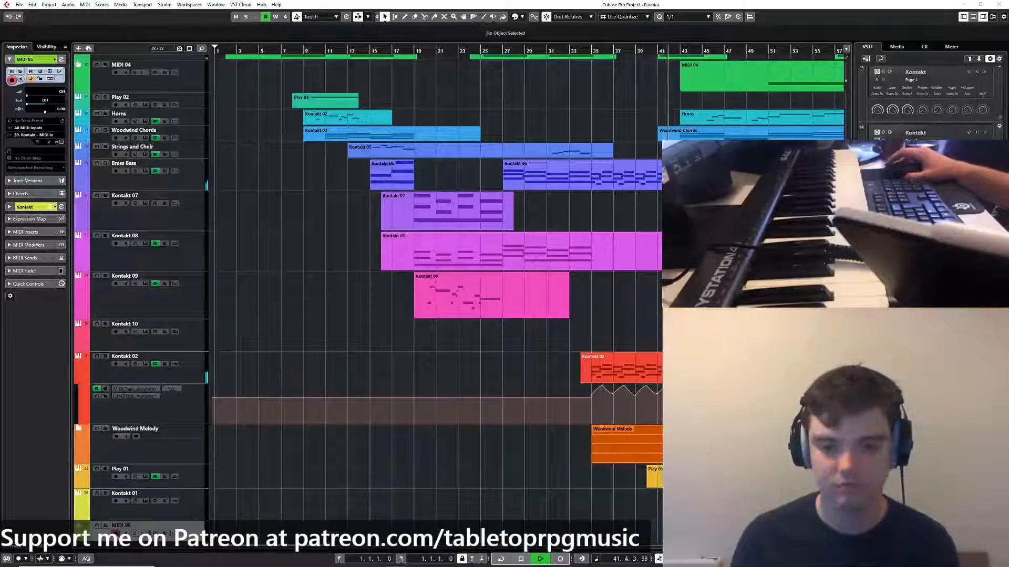
key(f)
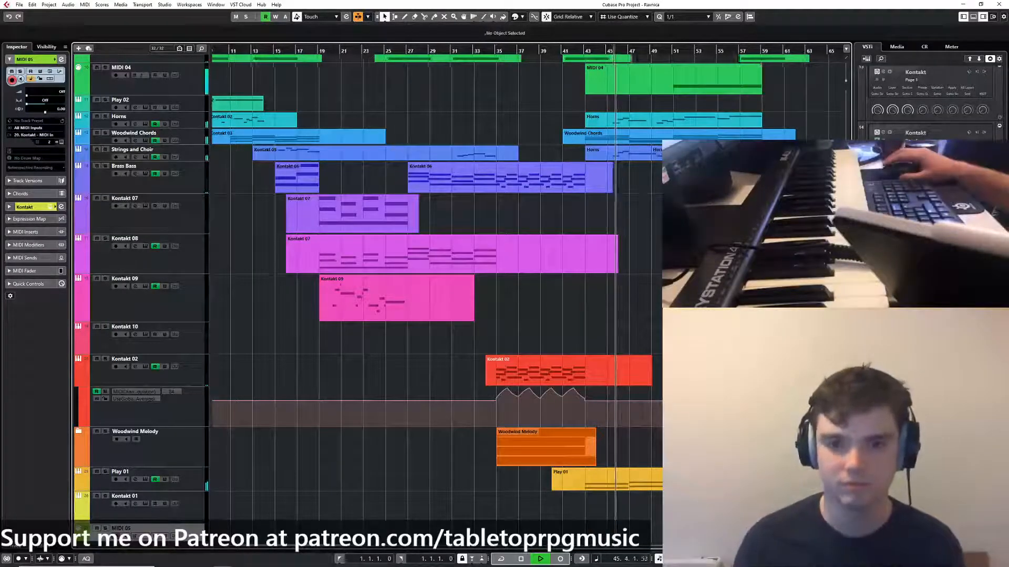
drag(770, 241, 543, 414)
scroll(496, 412, up, 3)
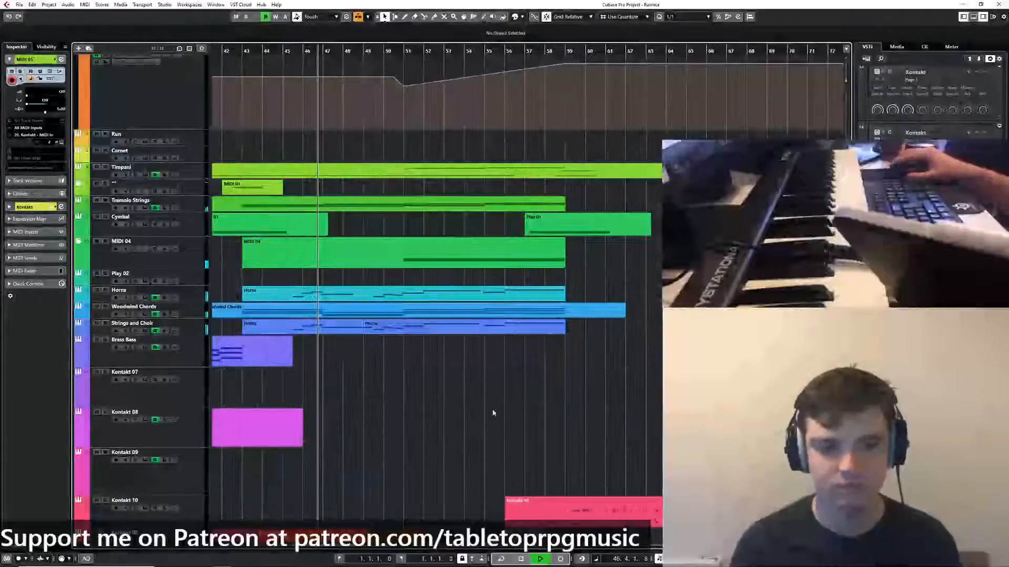
Enlarge the Horns track to examine its notes from about bar 46 to 58 during playback, and shrink it back
drag(481, 406, 499, 414)
drag(185, 309, 190, 445)
scroll(347, 408, up, 3)
drag(347, 409, 291, 398)
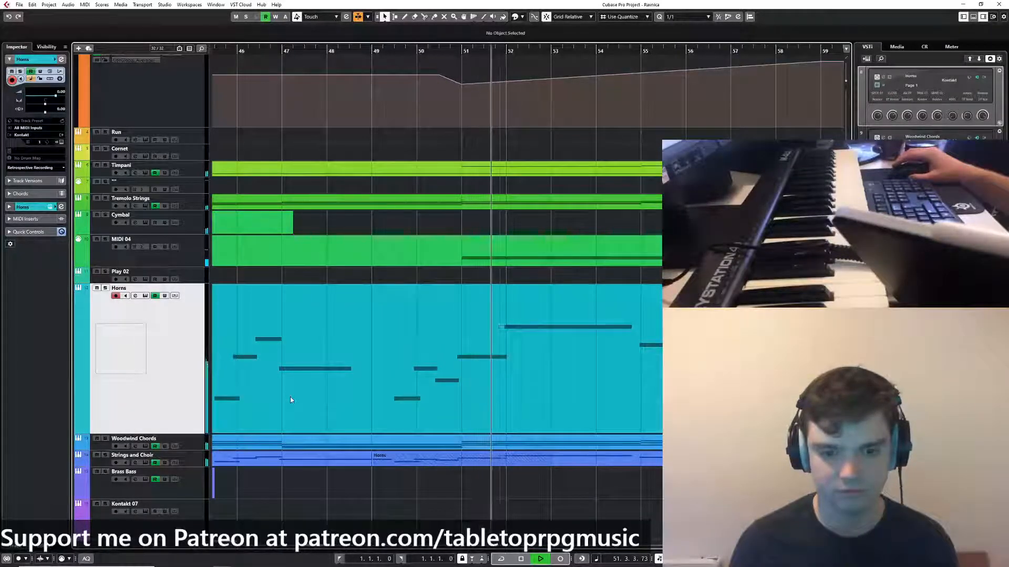
drag(424, 410, 365, 423)
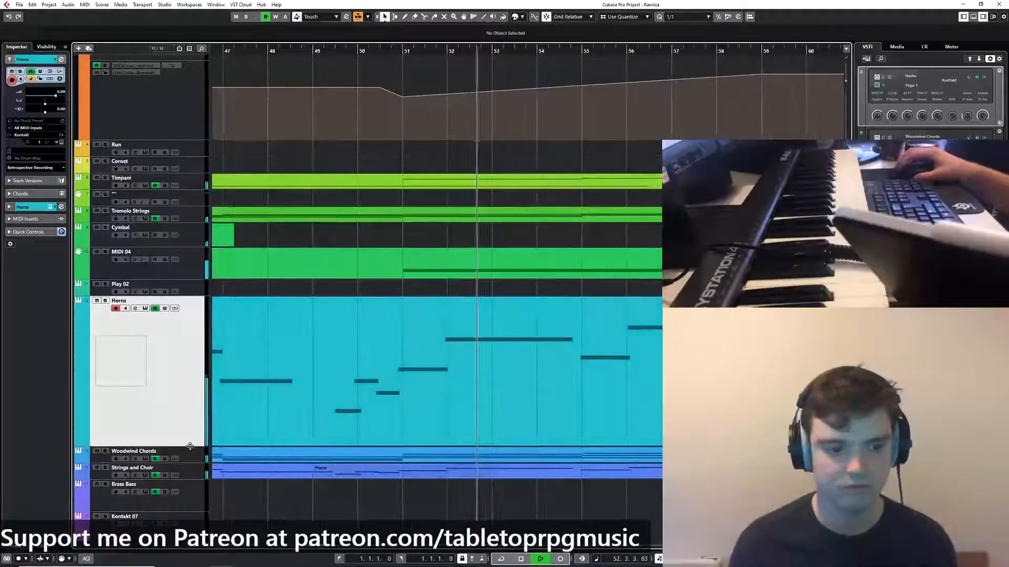
drag(193, 447, 190, 321)
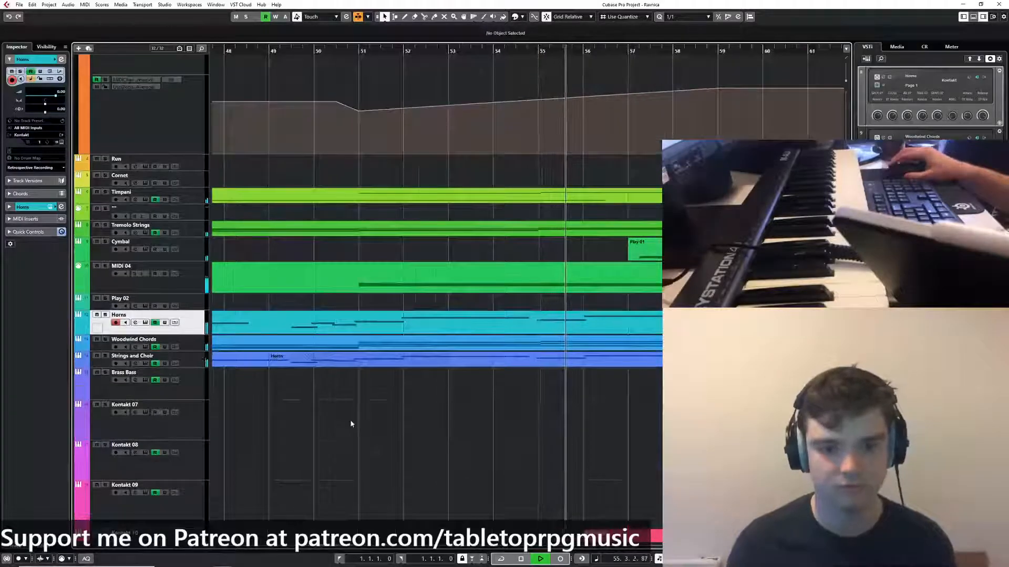
Examine which tracks carry parts up to about bar 67 during playback, including the Strings track's automation lanes
scroll(350, 421, down, 6)
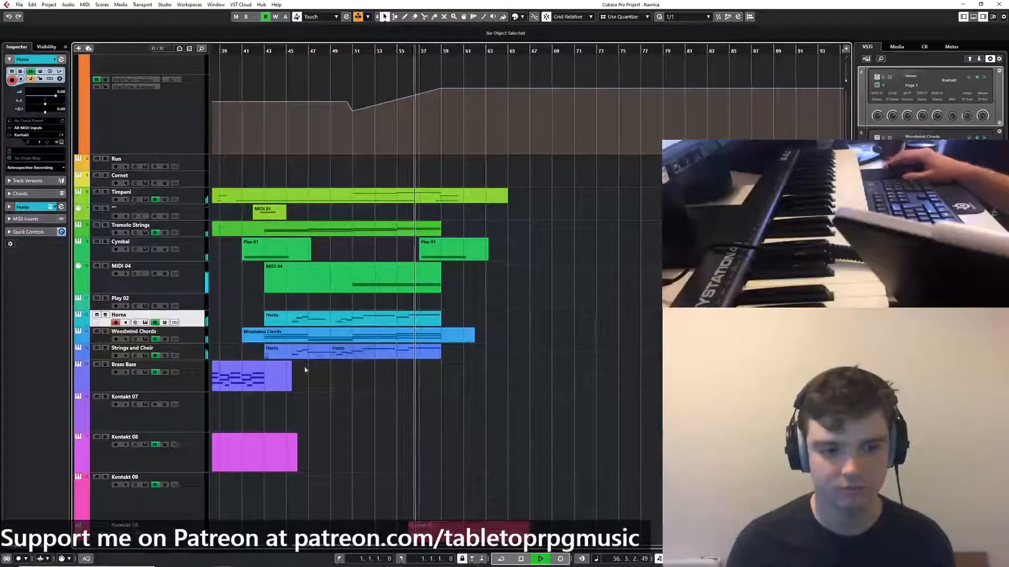
scroll(450, 417, down, 3)
scroll(479, 289, down, 4)
scroll(472, 305, down, 3)
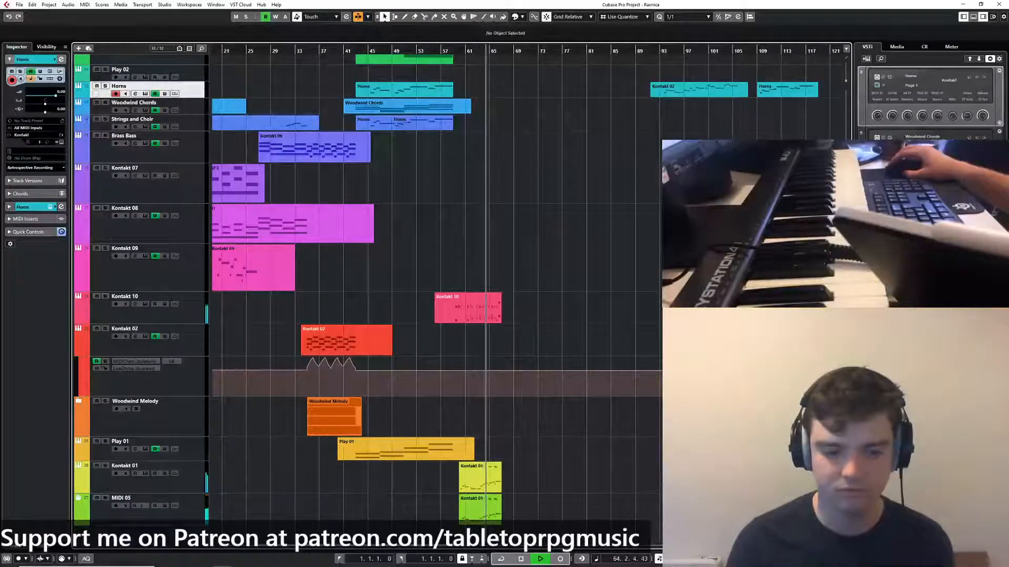
scroll(421, 289, up, 5)
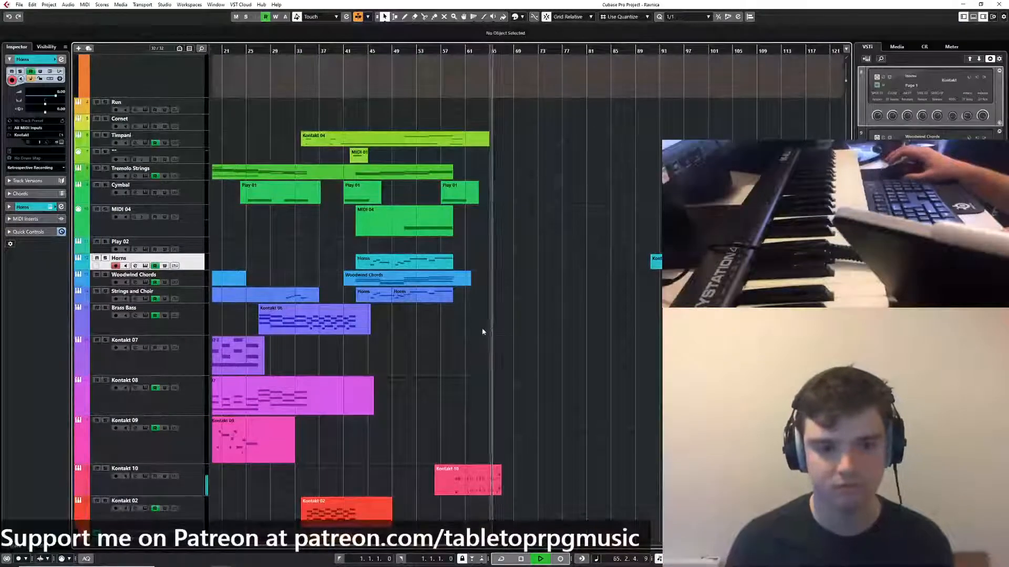
scroll(474, 331, up, 3)
scroll(476, 331, down, 2)
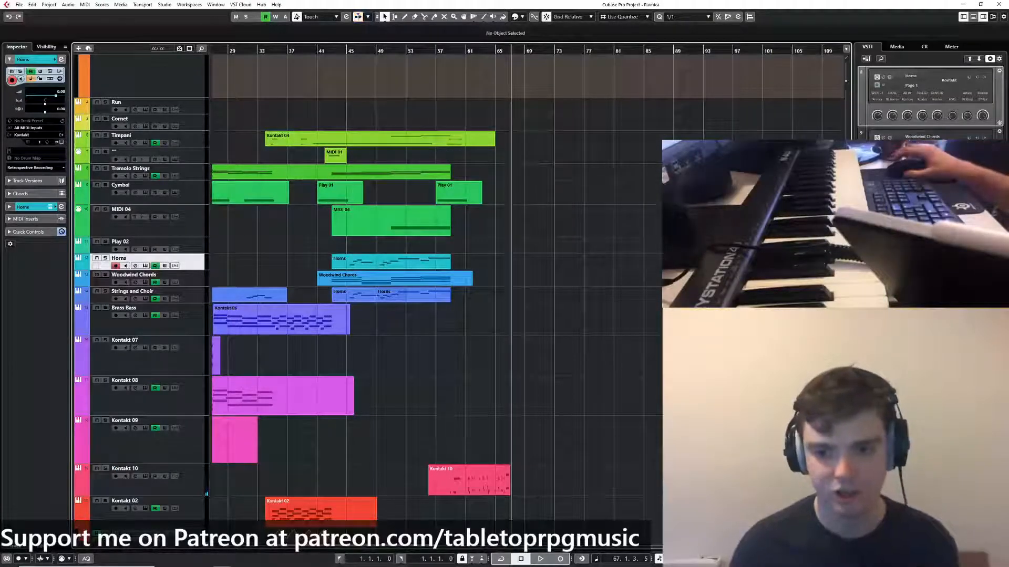
scroll(420, 294, up, 10)
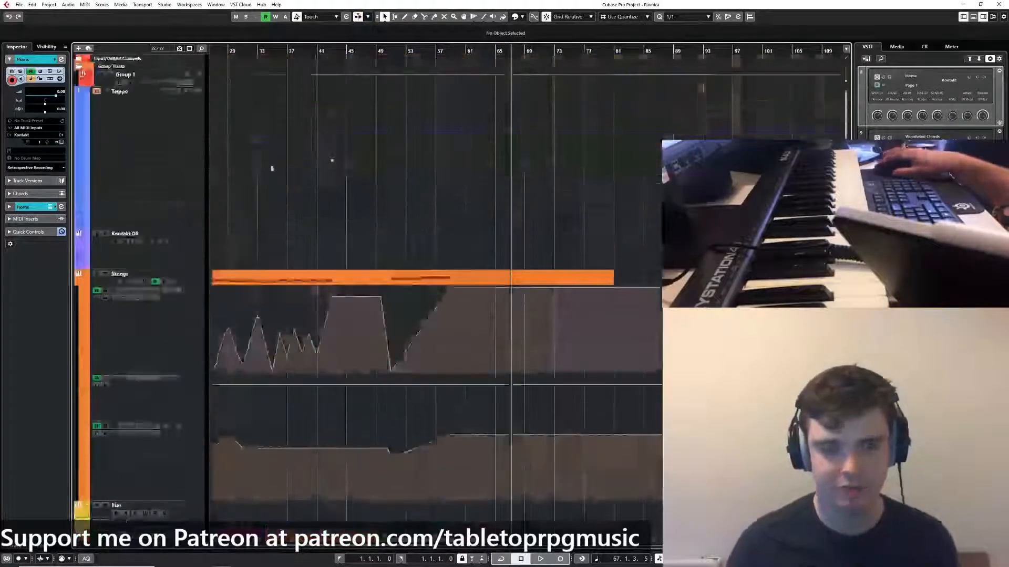
scroll(420, 295, down, 1)
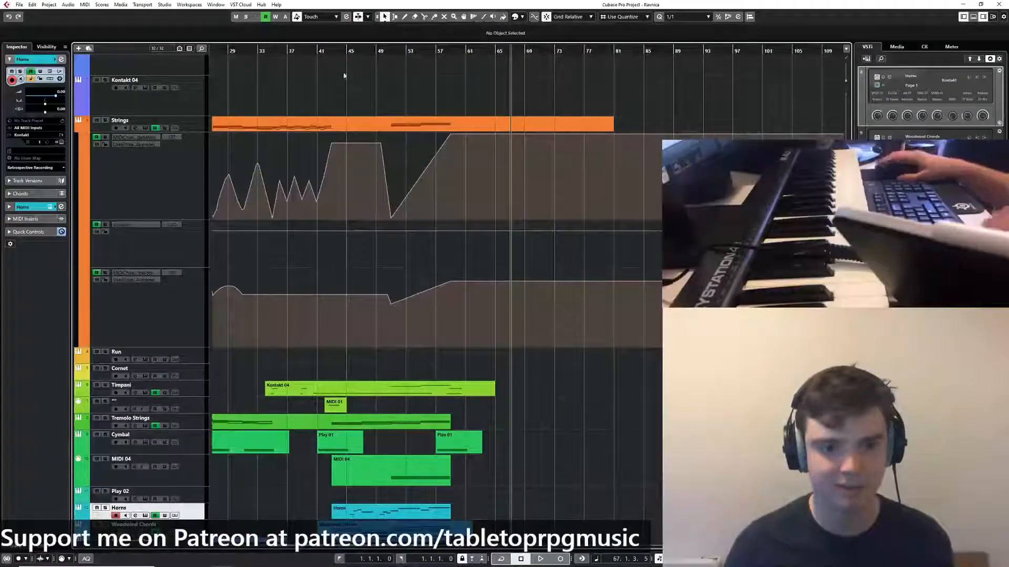
scroll(513, 368, down, 6)
scroll(516, 225, up, 2)
scroll(516, 225, left, 2)
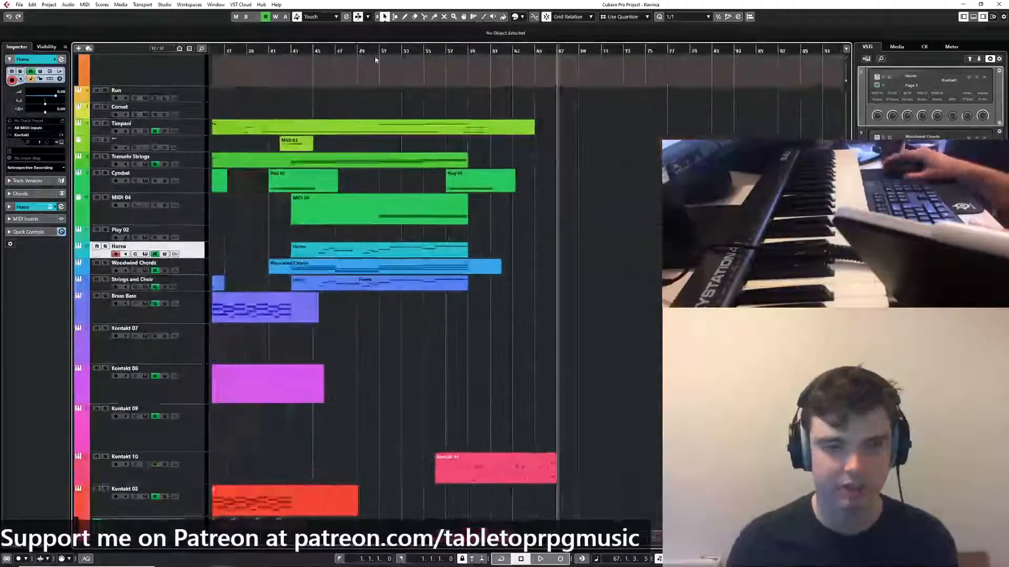
Solo the Tremolo Strings in the in-place note editor from bar 51 and extend their part to bar 79
click(381, 51)
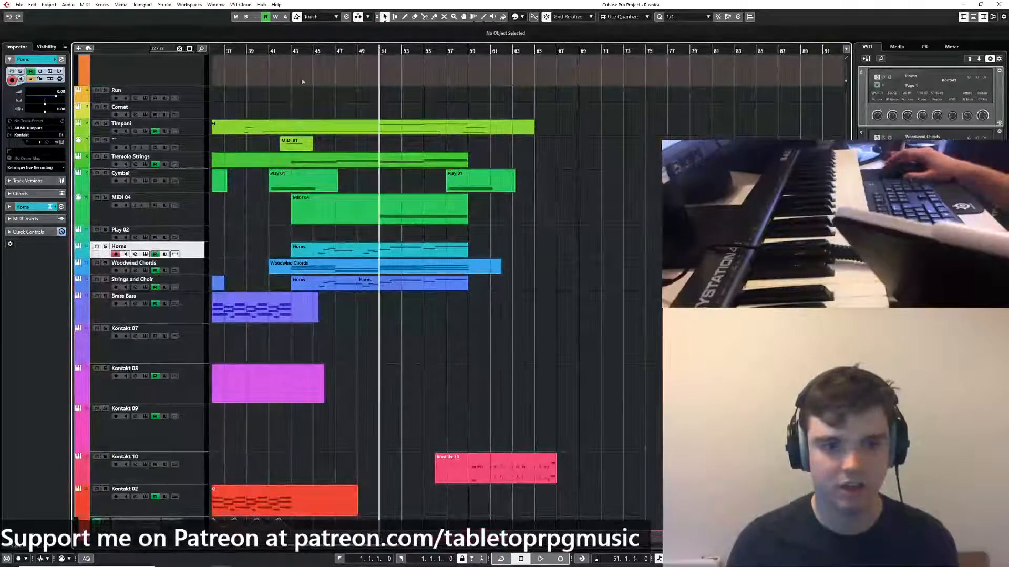
click(175, 165)
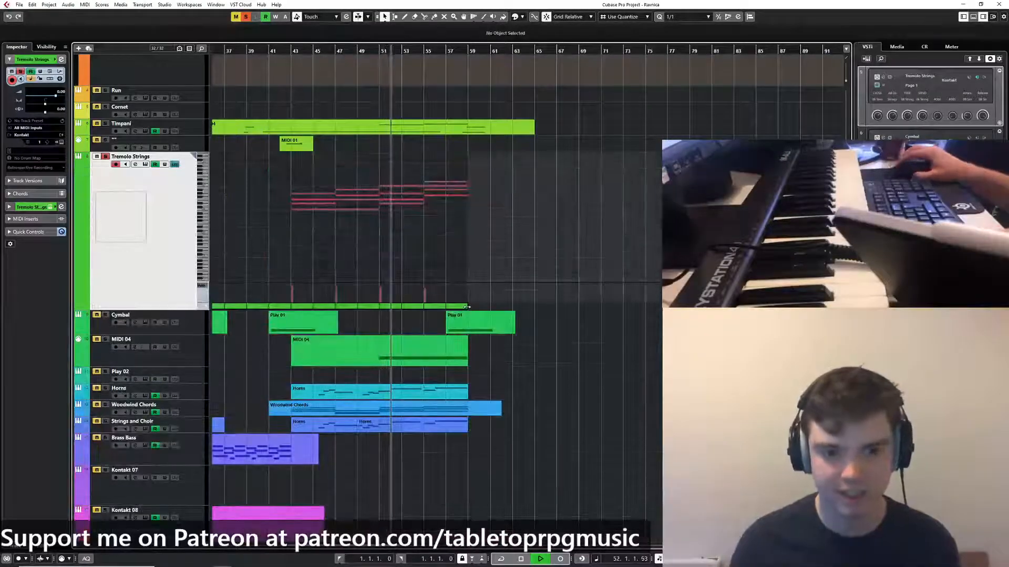
drag(467, 307, 675, 300)
drag(594, 394, 589, 385)
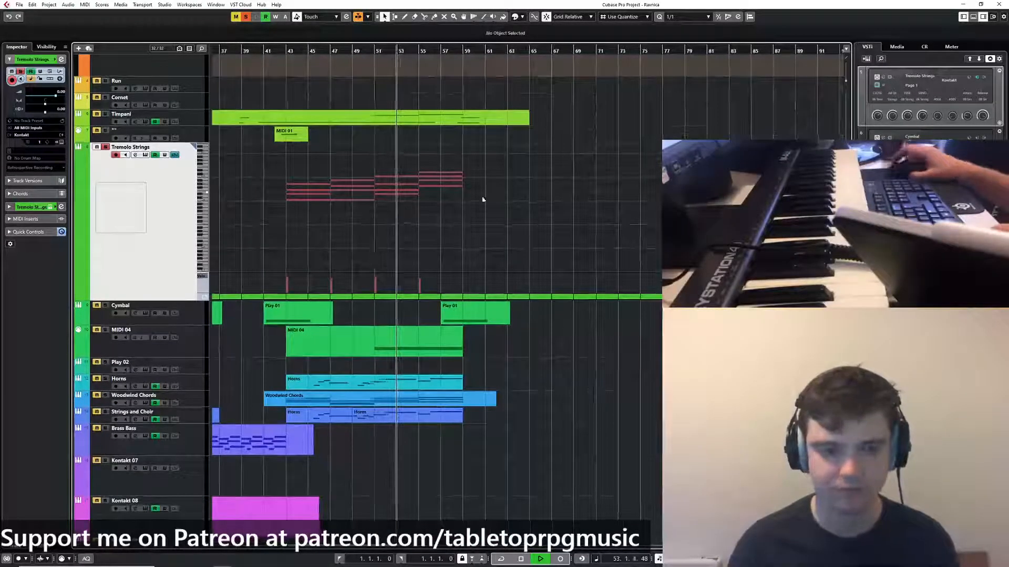
Add two sustained notes from bar 59 to bar 65 in the Tremolo Strings part
scroll(457, 197, up, 2)
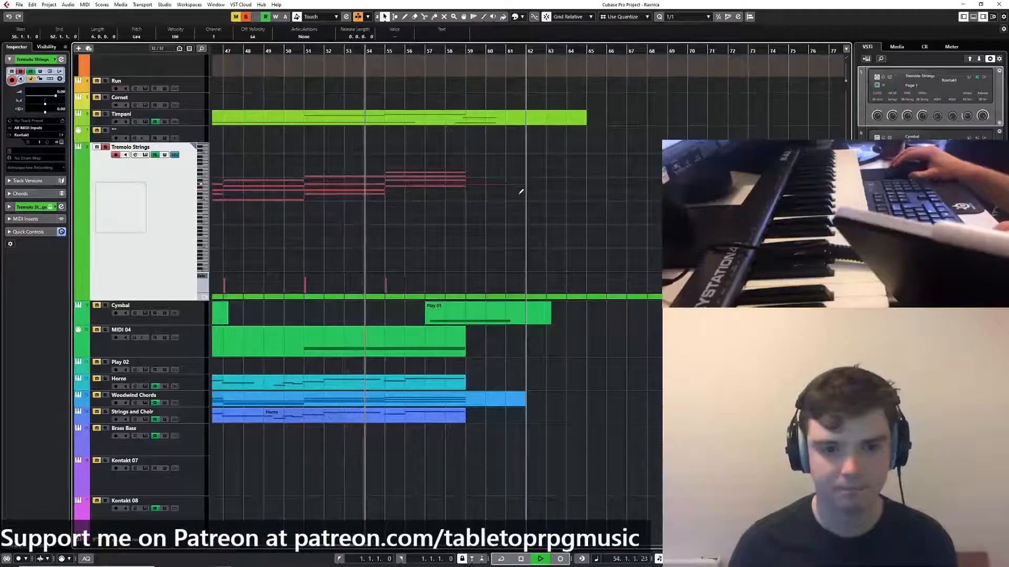
drag(442, 186, 588, 201)
shift+click(543, 191)
click(576, 207)
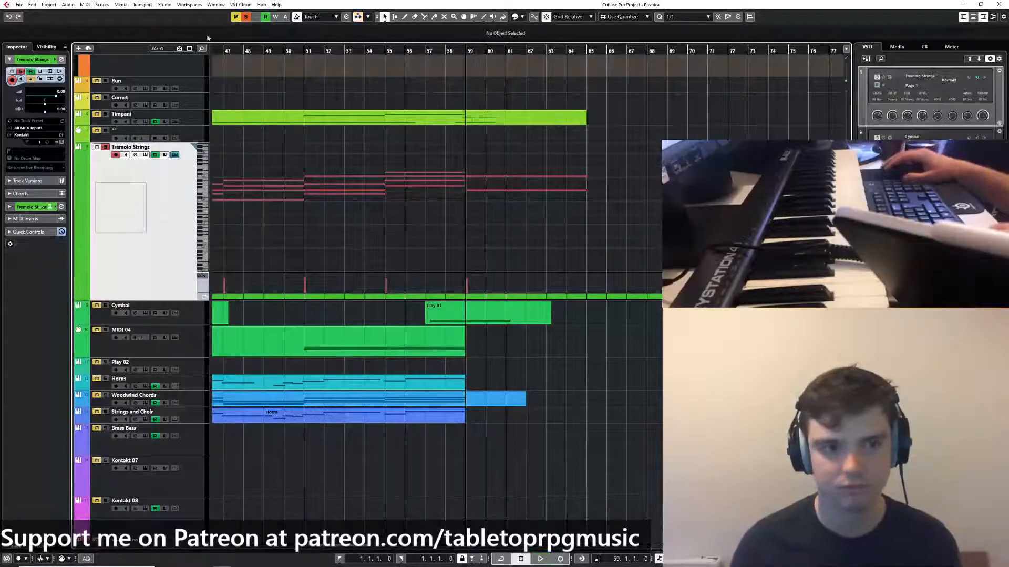
Clear the solo, play the full mix from bar 59 and select the two sustained Tremolo Strings notes
click(247, 18)
key(space)
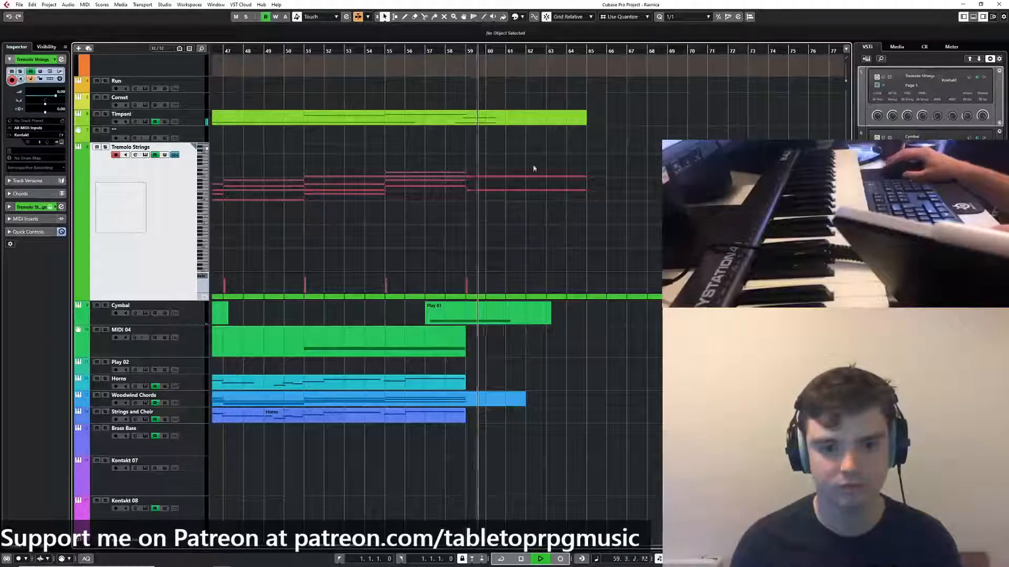
drag(534, 167, 602, 243)
scroll(610, 332, down, 3)
drag(610, 333, 515, 216)
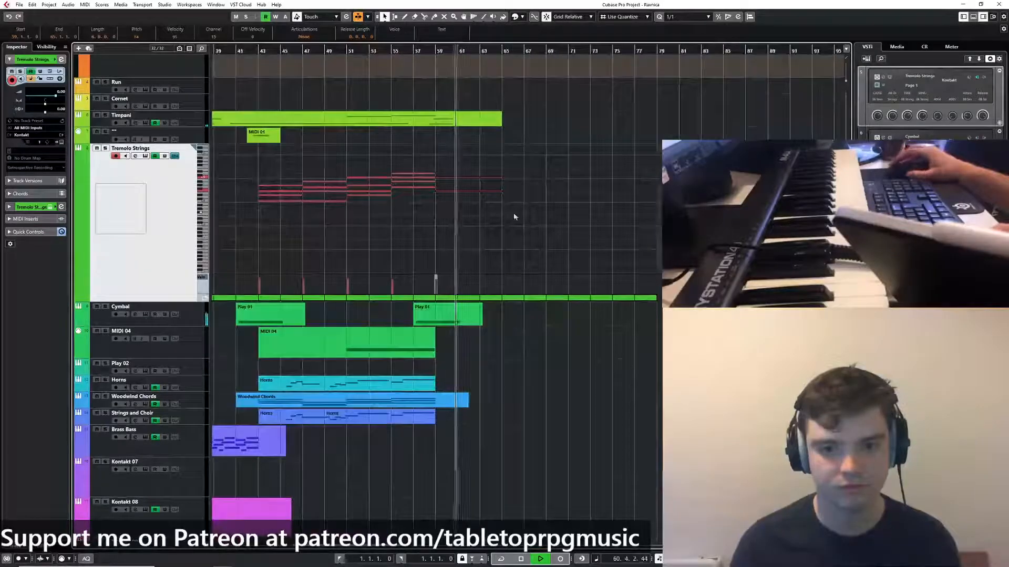
Show the Tremolo Strings automation and raise the CC 1 modulation at bars 63 and 79, removing the low leftover point at bar 79
click(78, 299)
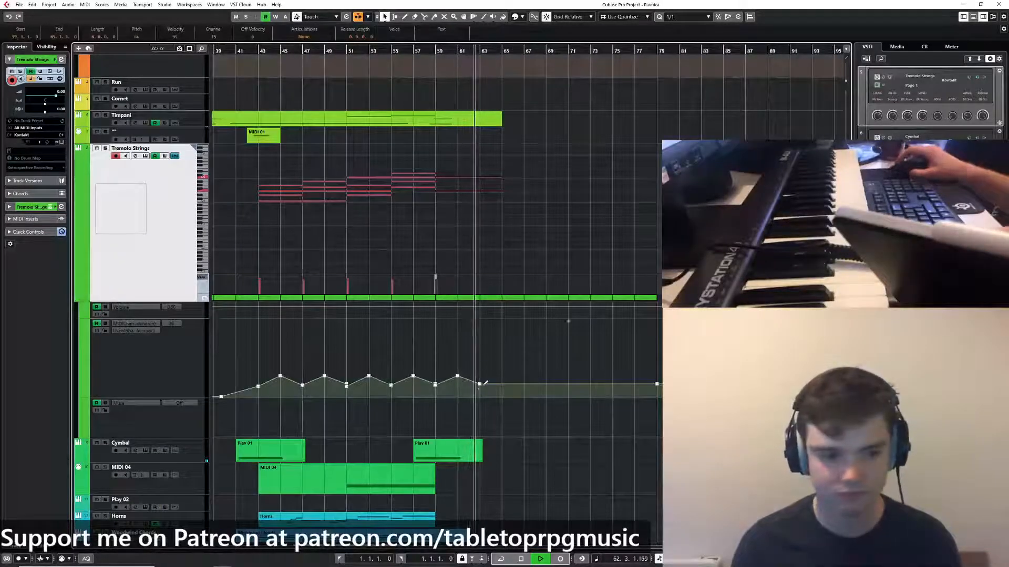
drag(479, 384, 480, 364)
drag(657, 385, 657, 359)
click(657, 384)
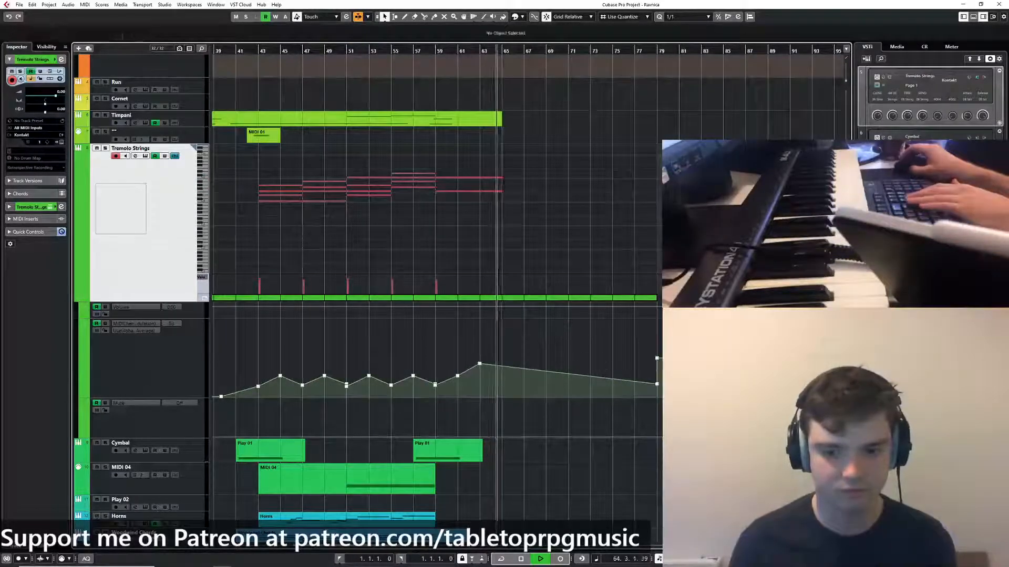
key(Delete)
drag(568, 362, 525, 349)
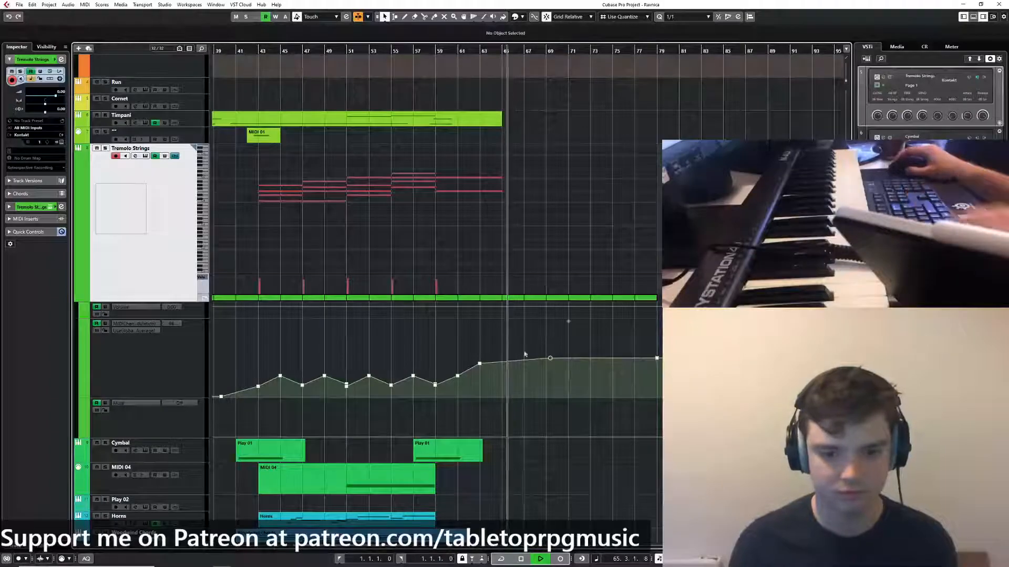
Lengthen the two sustained Tremolo Strings notes from bar 59 to bar 67 and add a higher-pitched copy of the upper one
drag(509, 155, 478, 209)
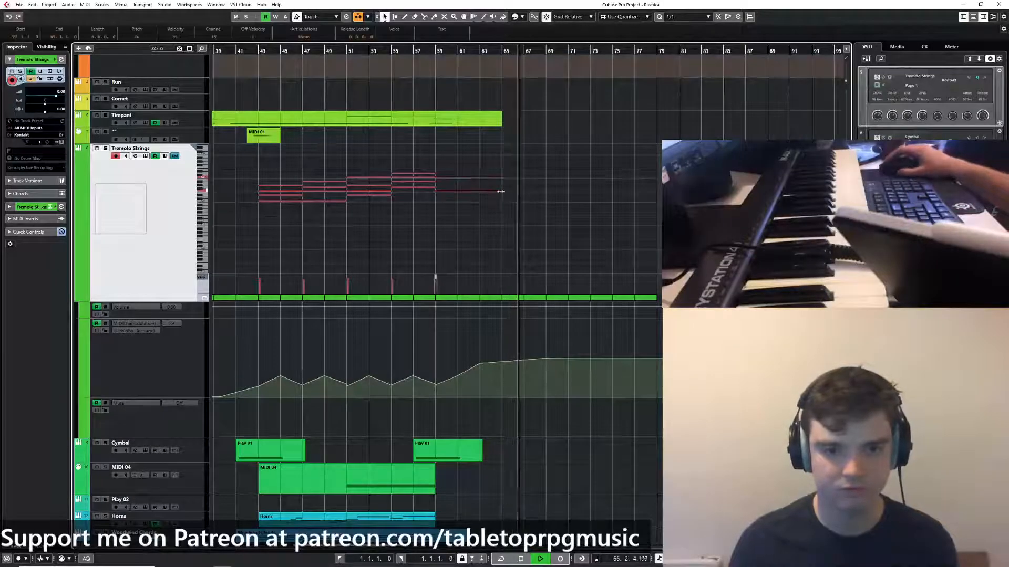
scroll(465, 355, up, 3)
click(413, 52)
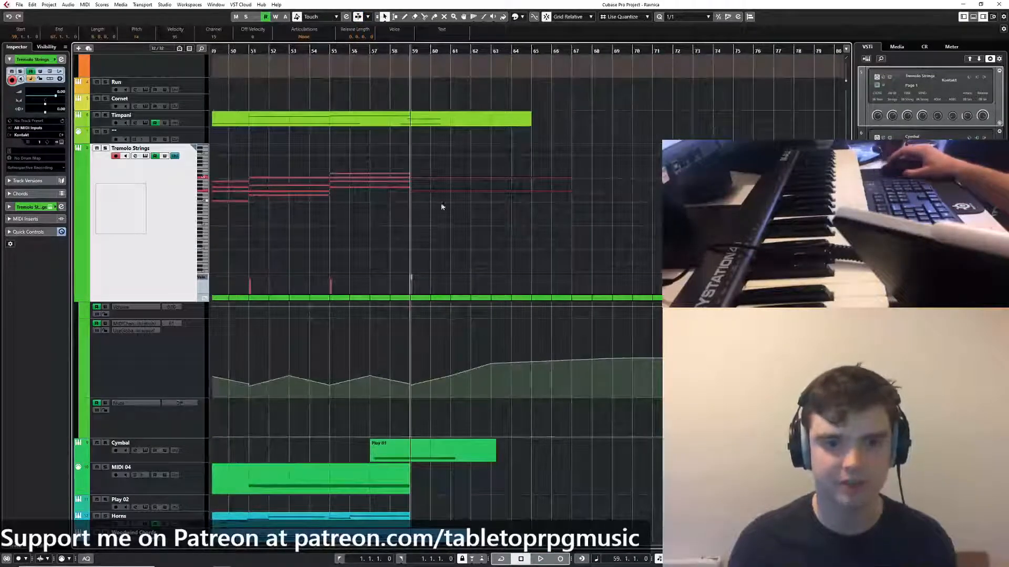
click(442, 205)
mouse_move(428, 177)
mouse_down()
mouse_move(429, 187)
mouse_move(428, 167)
mouse_up()
key(space)
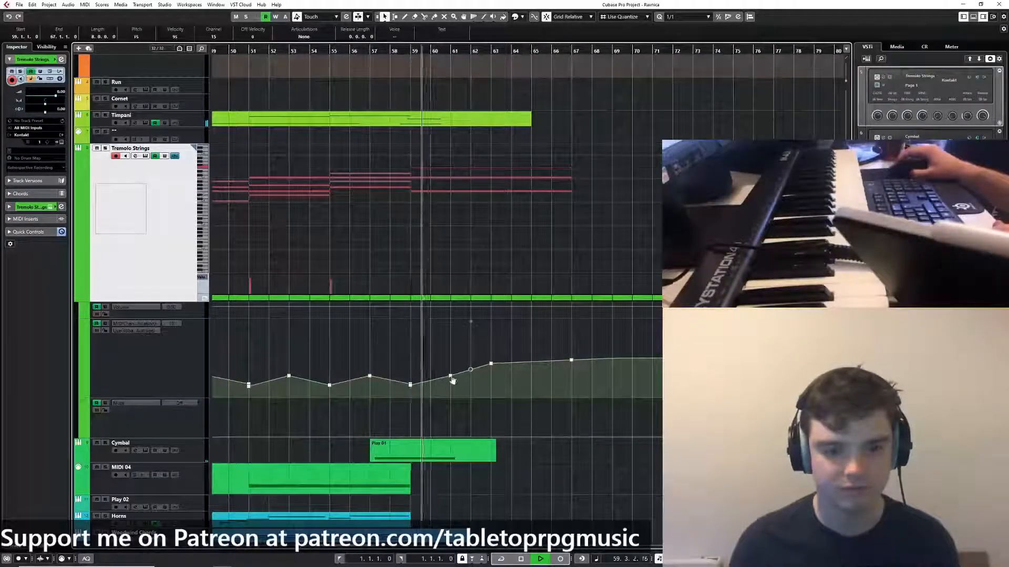
Raise the Tremolo Strings' CC 1 point at bar 63 to 69 and delete the point at bar 61
mouse_move(451, 377)
mouse_down()
mouse_move(492, 358)
mouse_move(451, 371)
mouse_move(451, 361)
mouse_up()
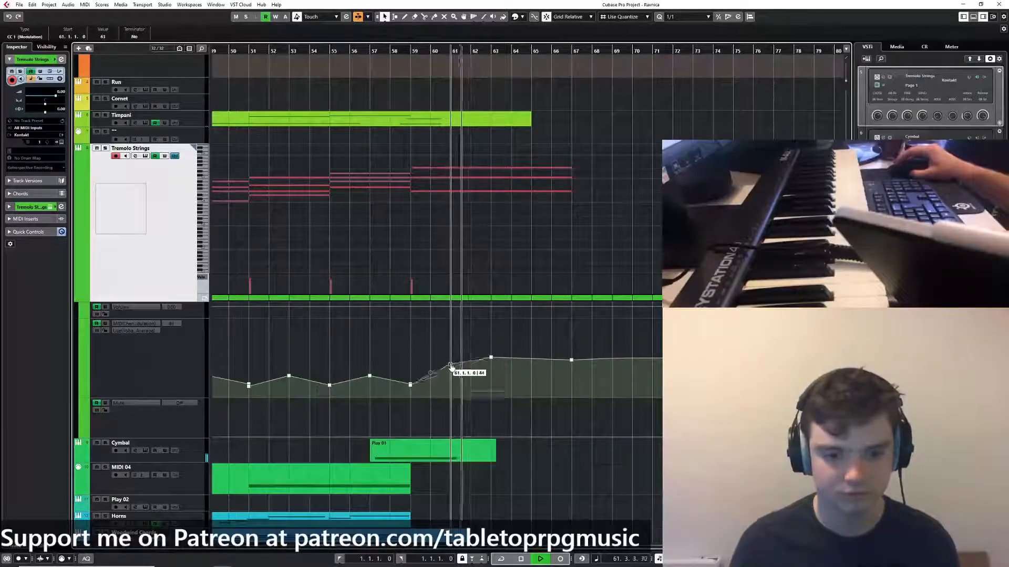
click(491, 358)
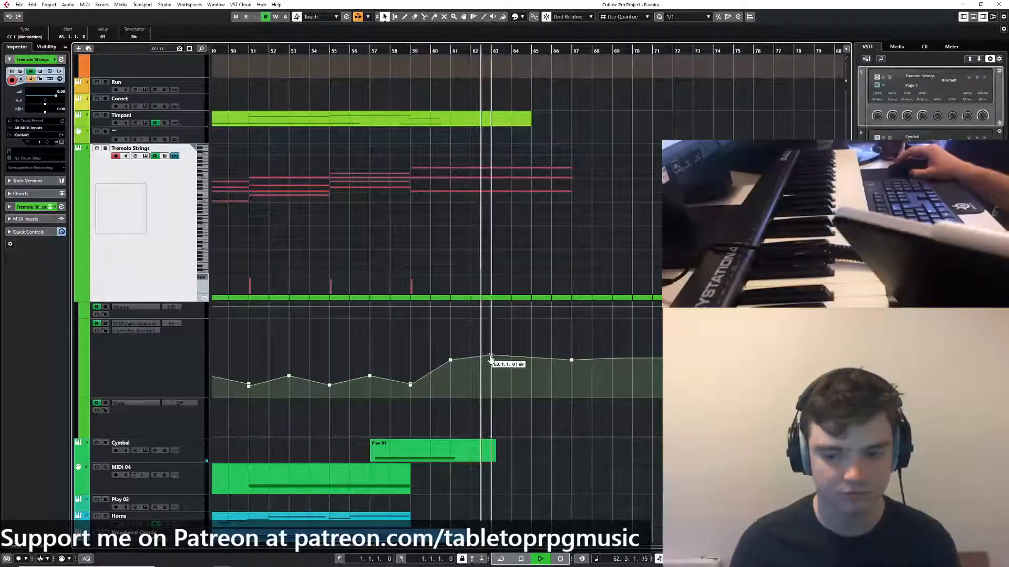
drag(443, 352, 455, 372)
key(Delete)
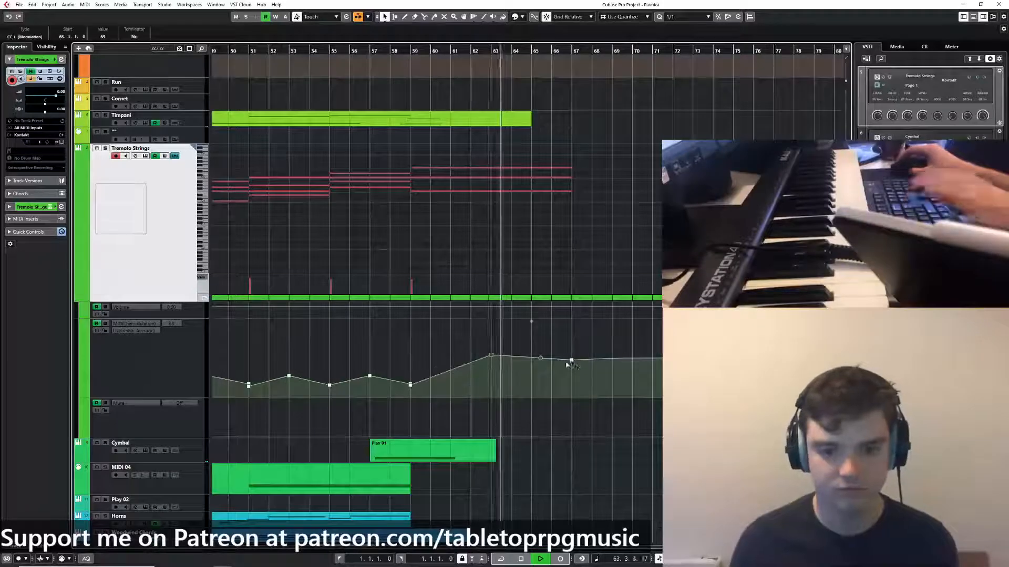
Move the CC 1 point from bar 67 up to bar 65 and add a point of about 103 at bar 67
drag(571, 361, 533, 347)
double_click(596, 357)
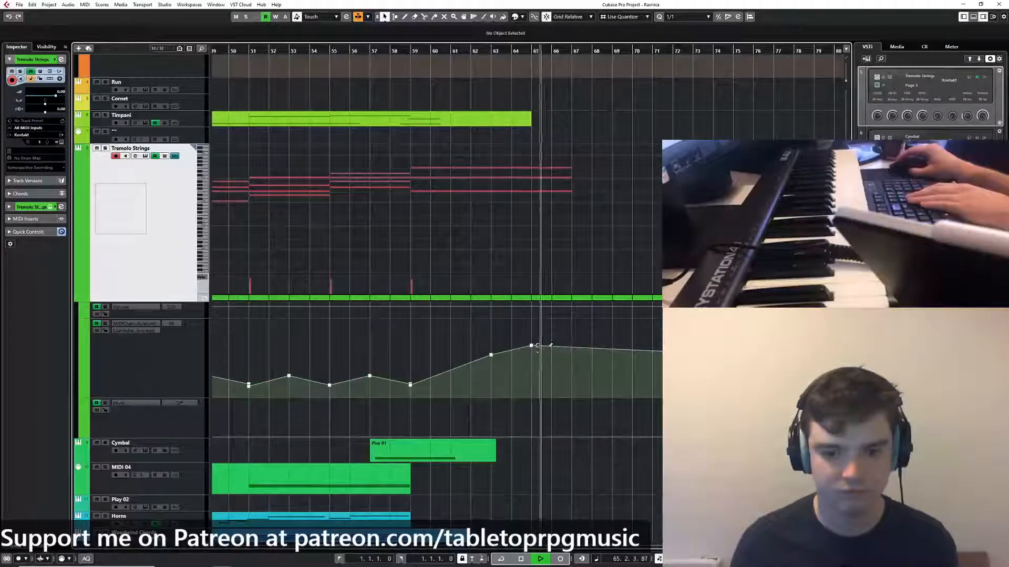
click(571, 337)
drag(572, 337, 572, 334)
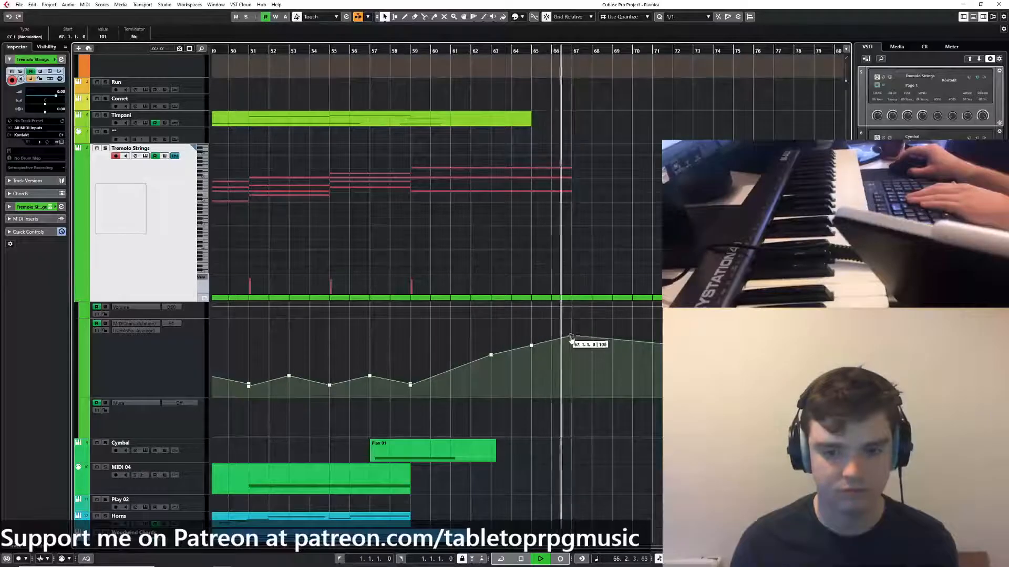
Transpose the top sustained Tremolo Strings note at bar 59 down so that it lies below the other two
drag(428, 153, 441, 173)
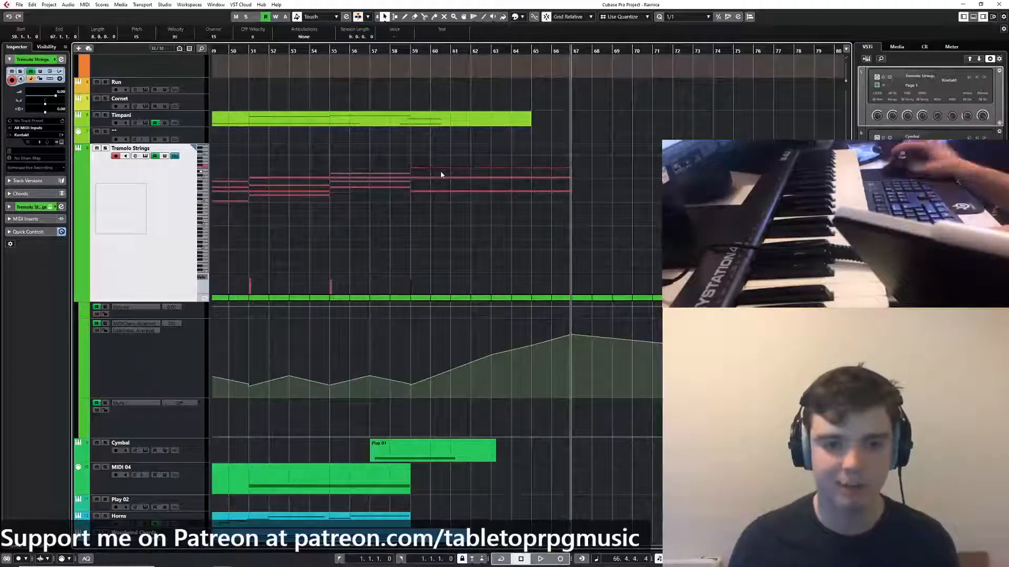
key(Delete)
key(shift+Up)
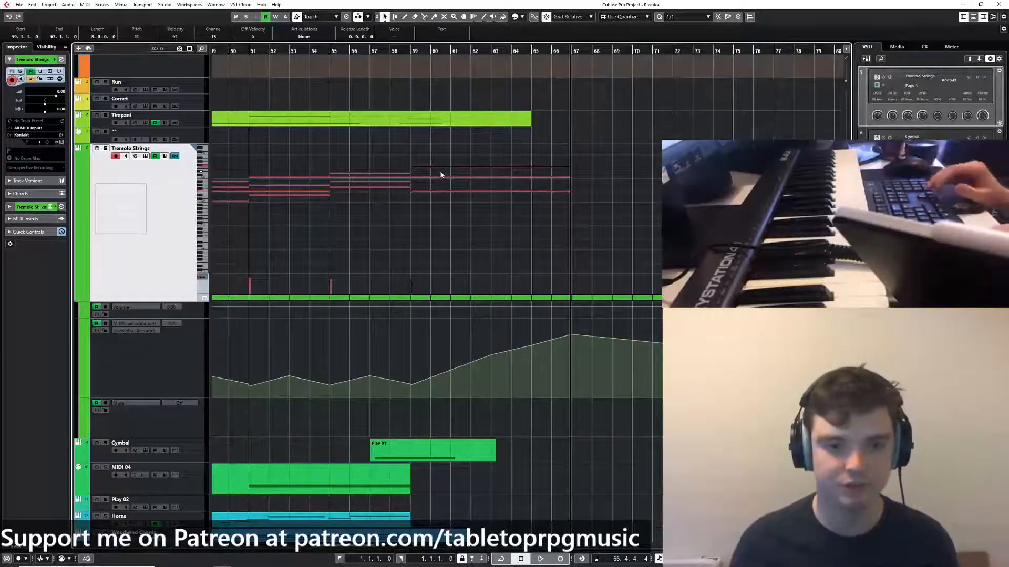
key(Down)
key(Down)
key(Down)
key(Down)
key(Down)
key(shift+Down)
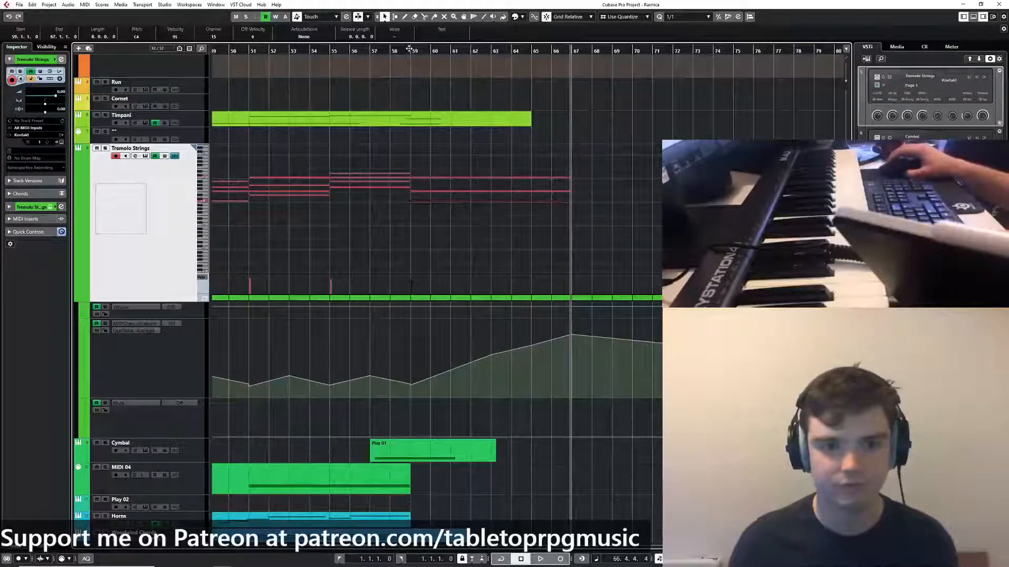
Play from bar 59 and fine-tune the Tremolo Strings' CC 1 points to 89 at bar 65 and 105 at bar 67
click(412, 48)
key(space)
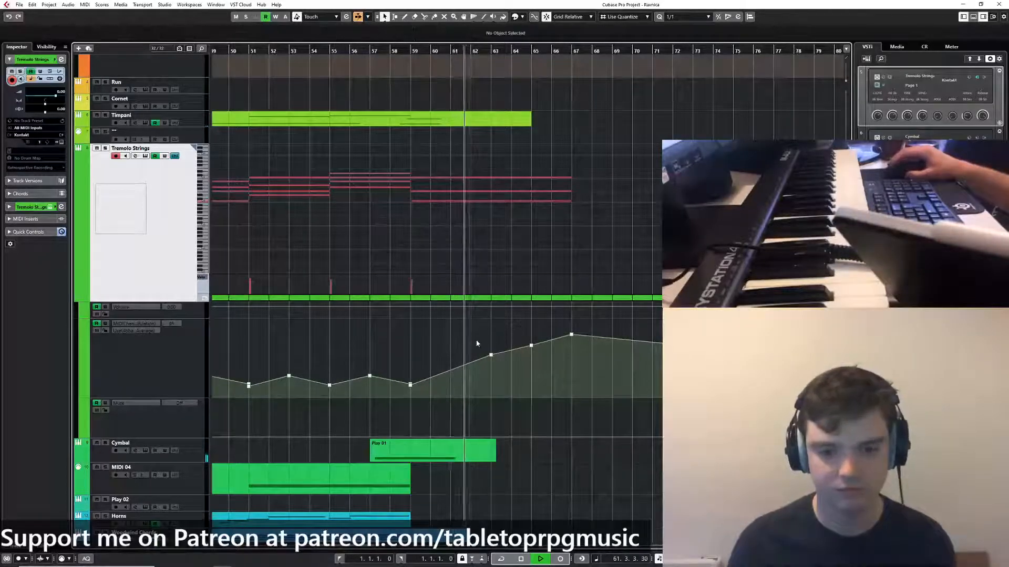
click(531, 345)
drag(531, 345, 531, 345)
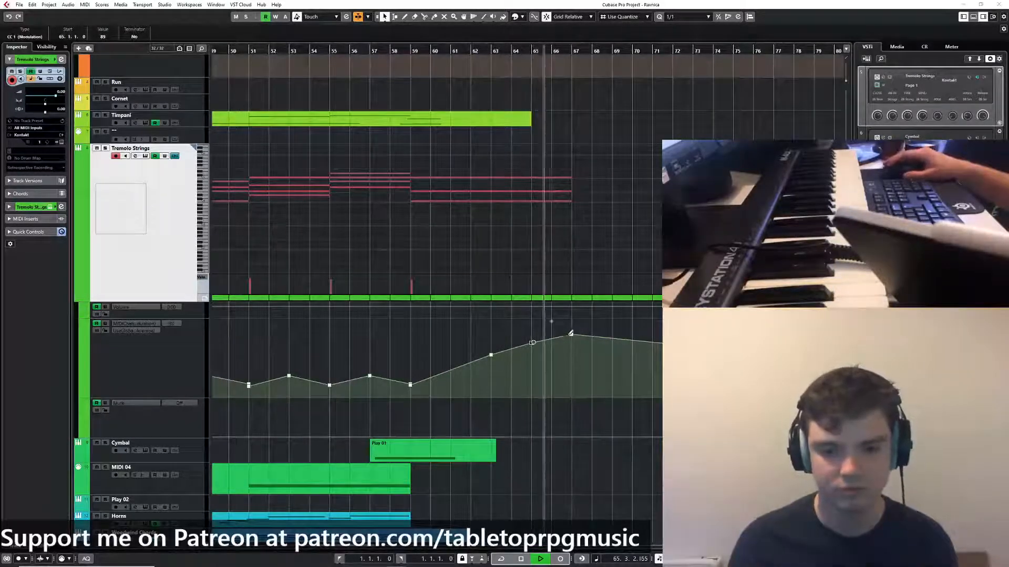
click(571, 340)
click(572, 336)
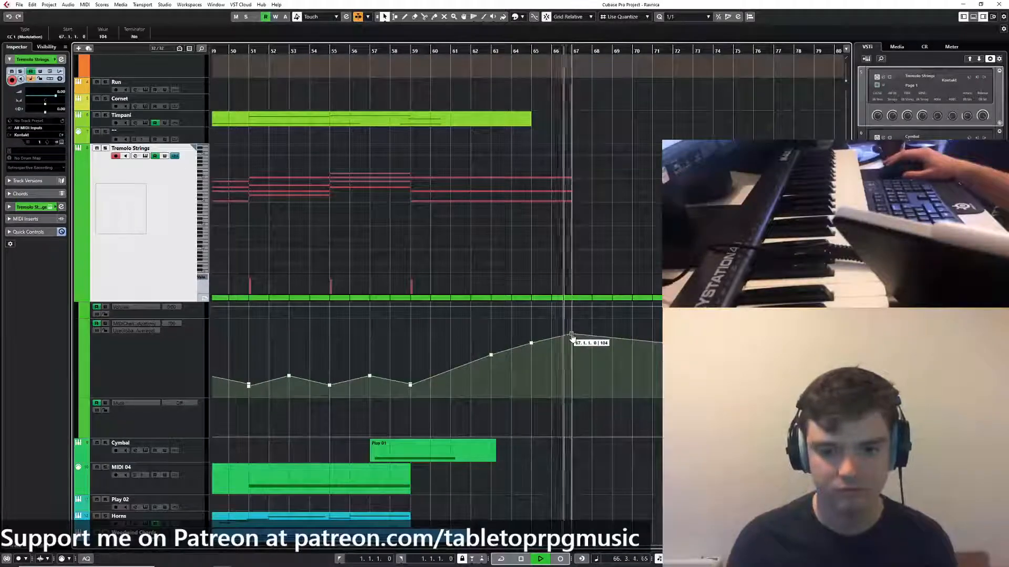
key(space)
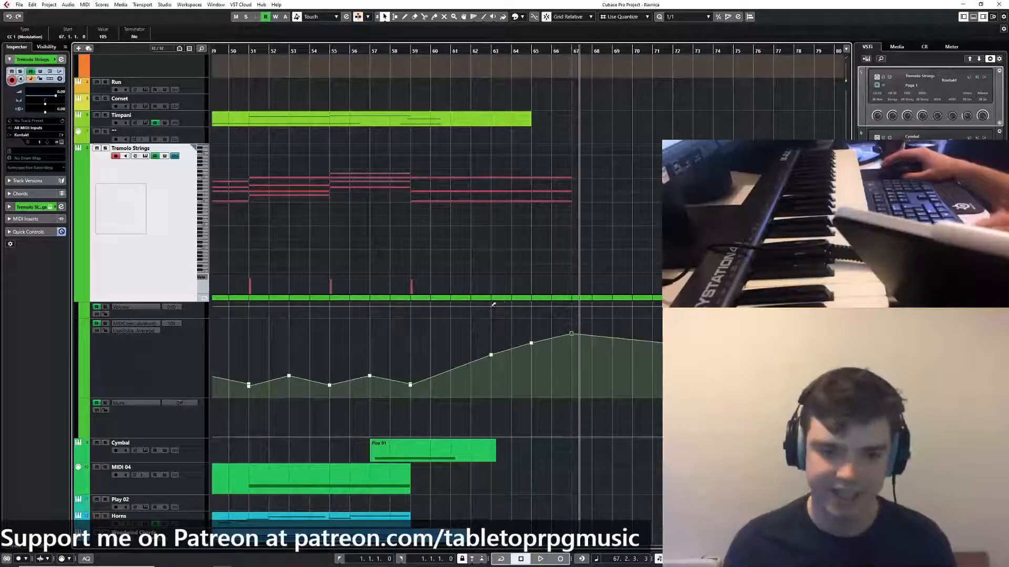
Play the arrangement from bar 51 to hear the lead-up to the tremolo strings' swell
key(g)
click(348, 49)
key(space)
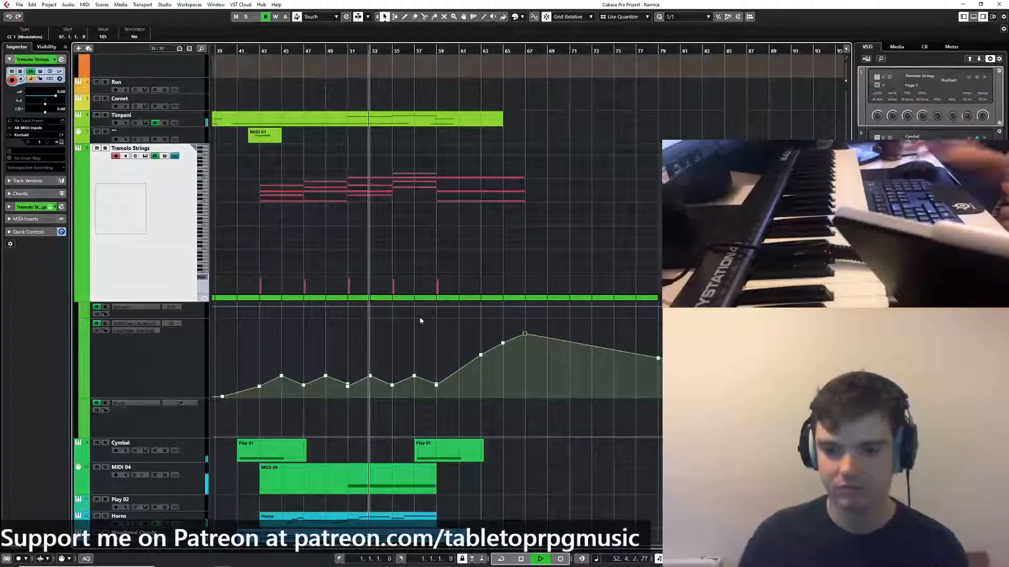
Select the Kontakt 10 track during playback, open its instrument to examine the loaded patch, and close the instrument window
scroll(163, 436, down, 5)
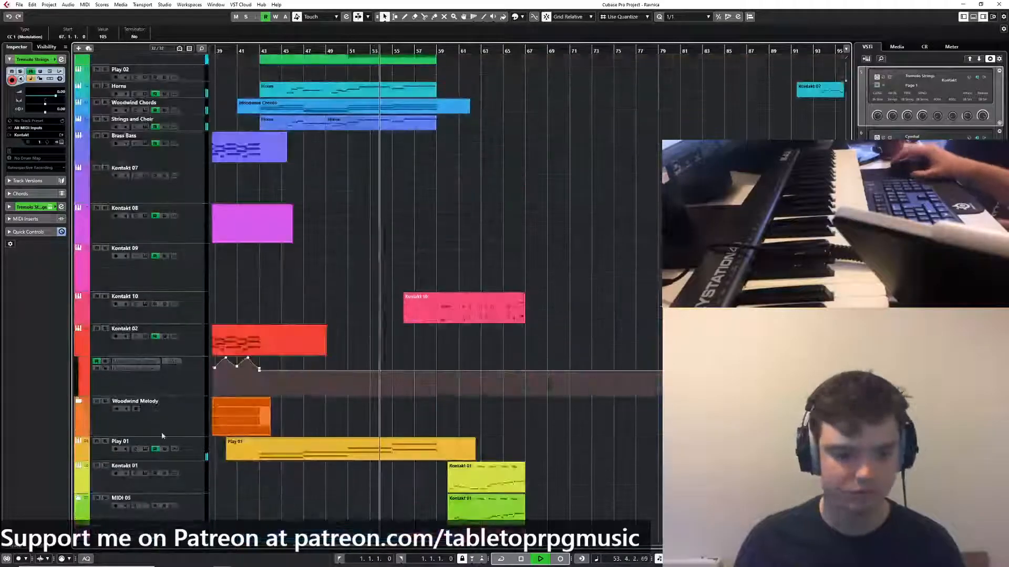
click(185, 303)
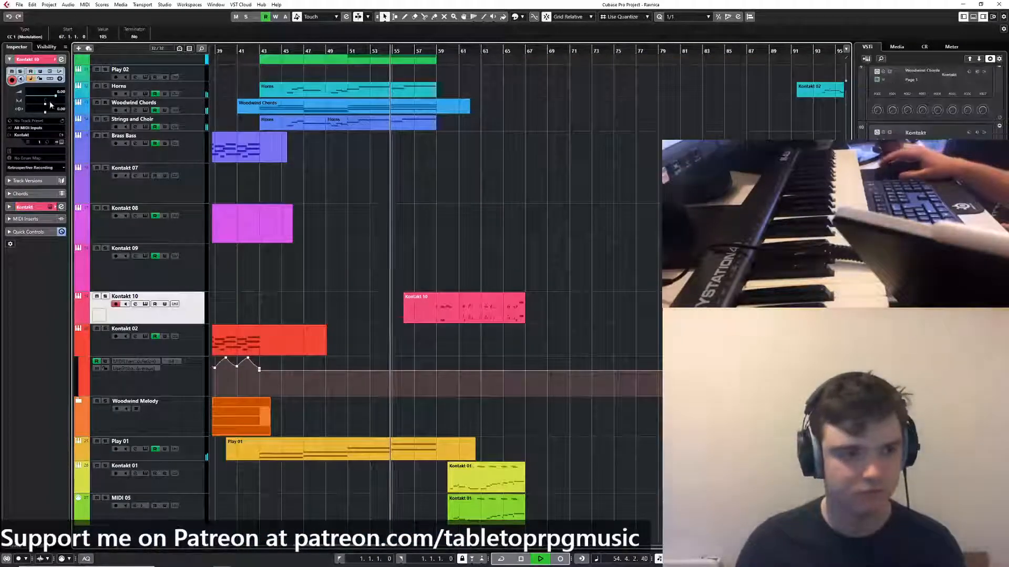
click(61, 59)
click(398, 140)
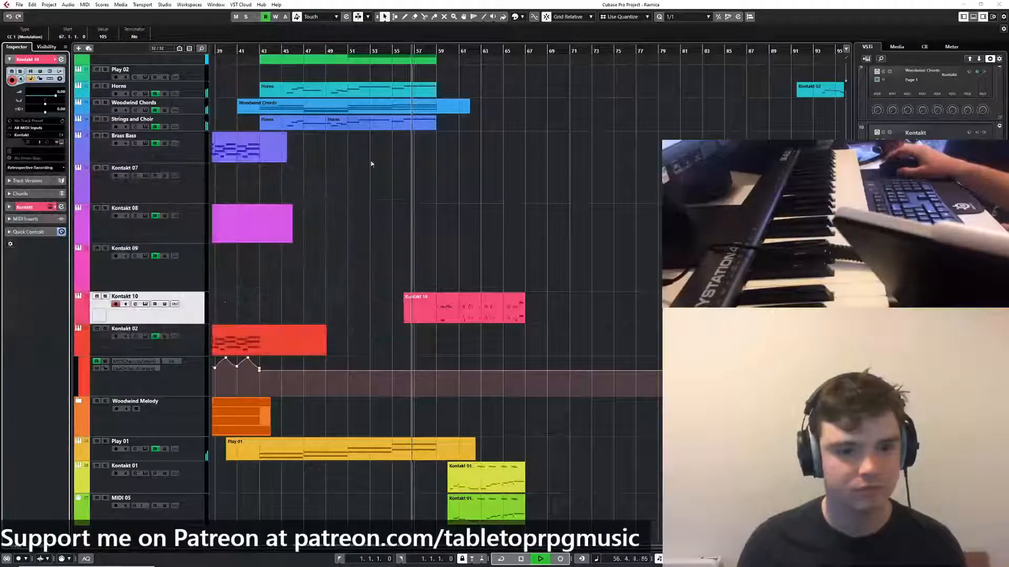
click(145, 304)
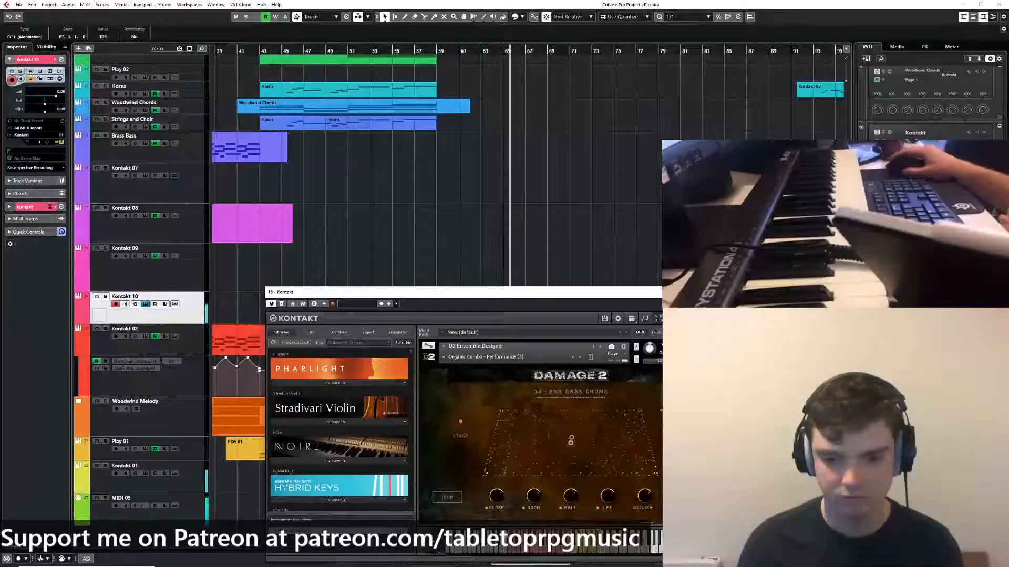
click(747, 292)
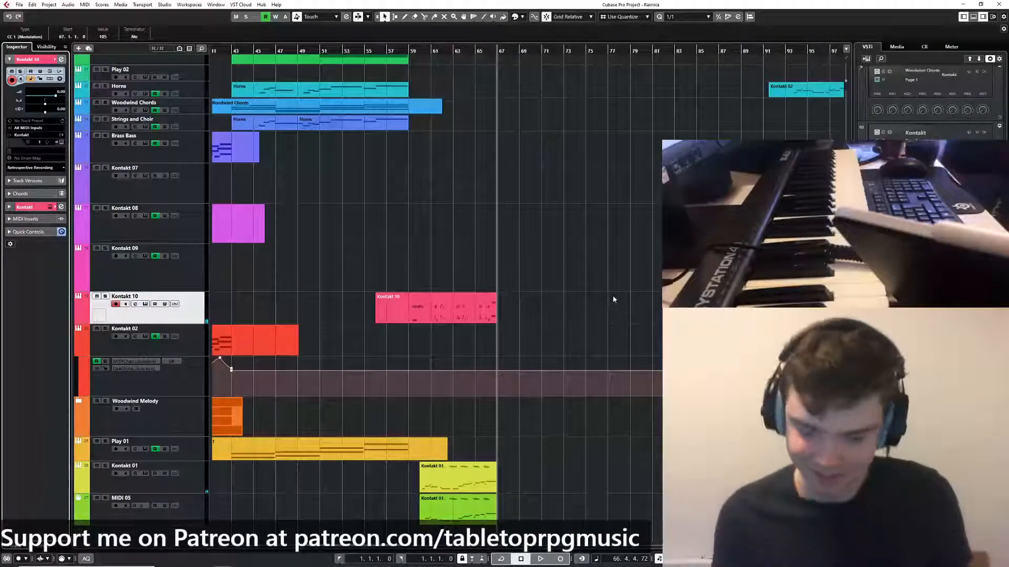
key(super)
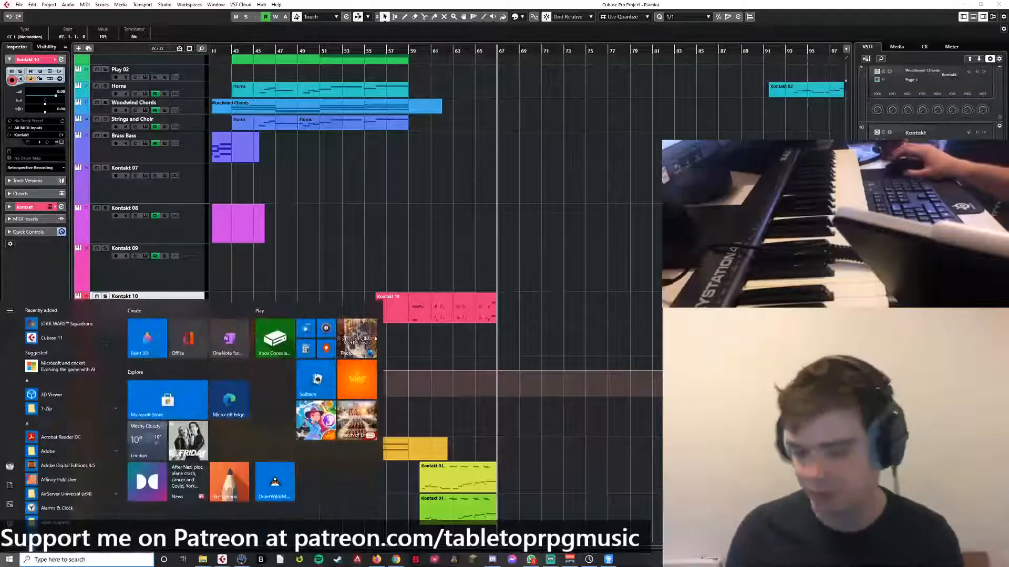
key(super)
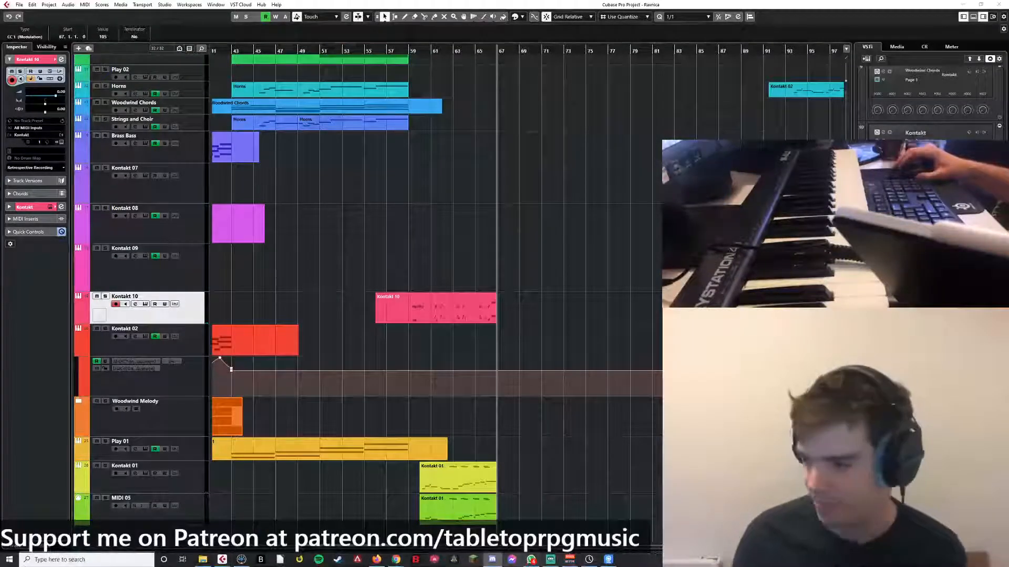